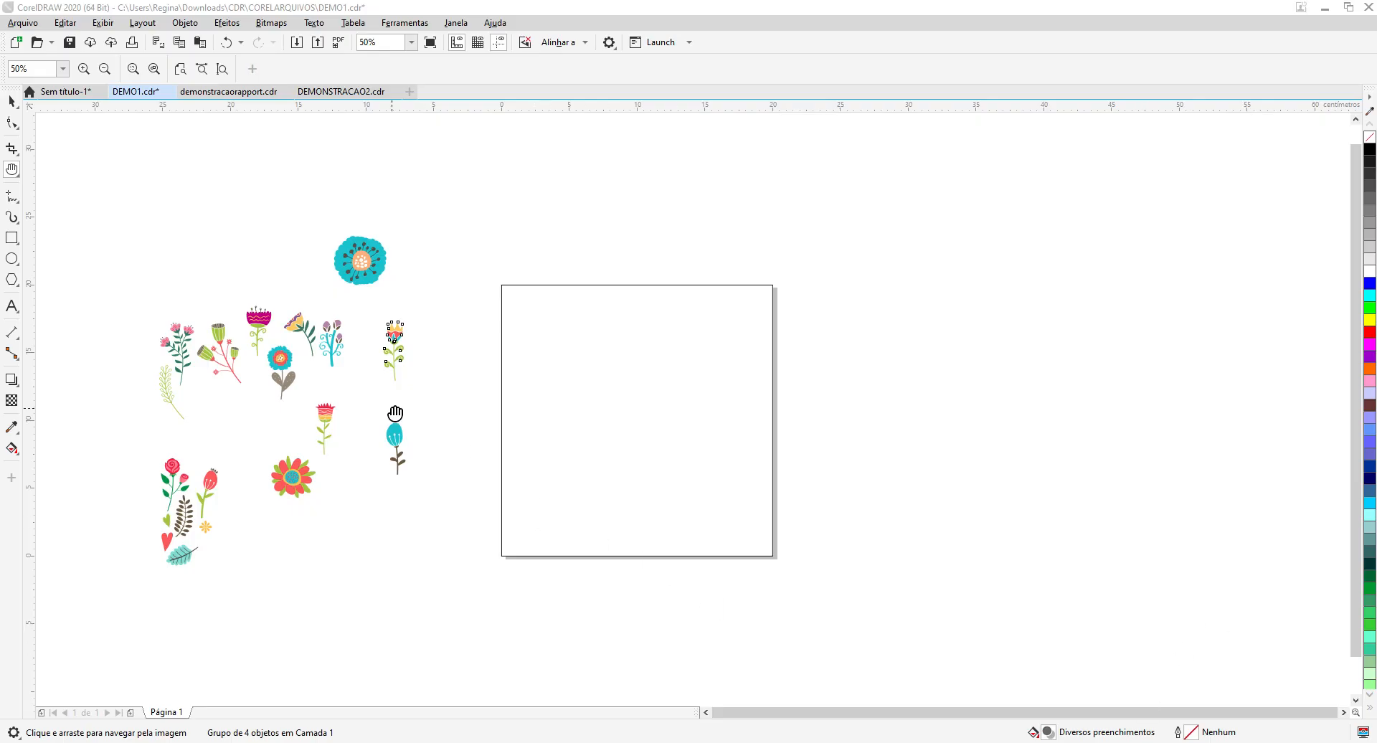
Step: Examine the separate flower motifs placed beside the page in DEMO1.cdr
scroll(388, 408, up, 2)
scroll(388, 408, up, 1)
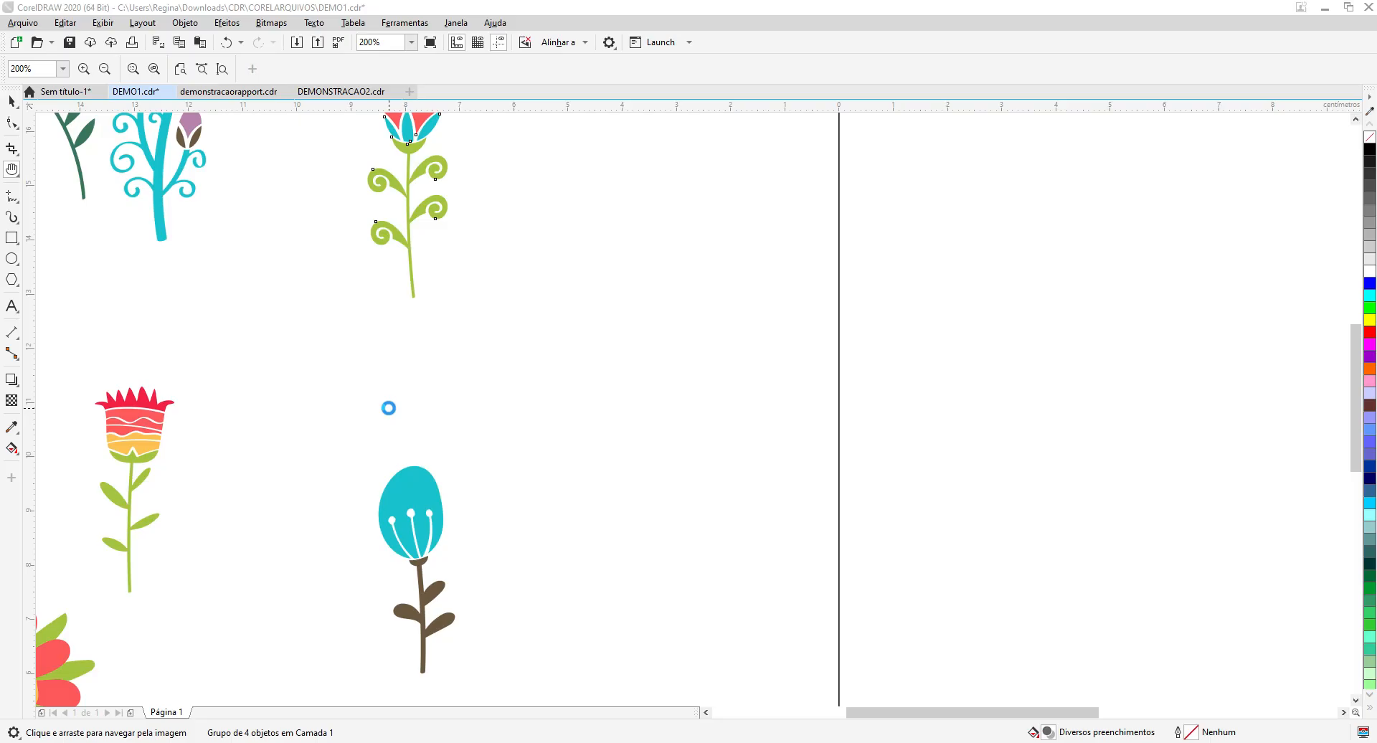
click(11, 102)
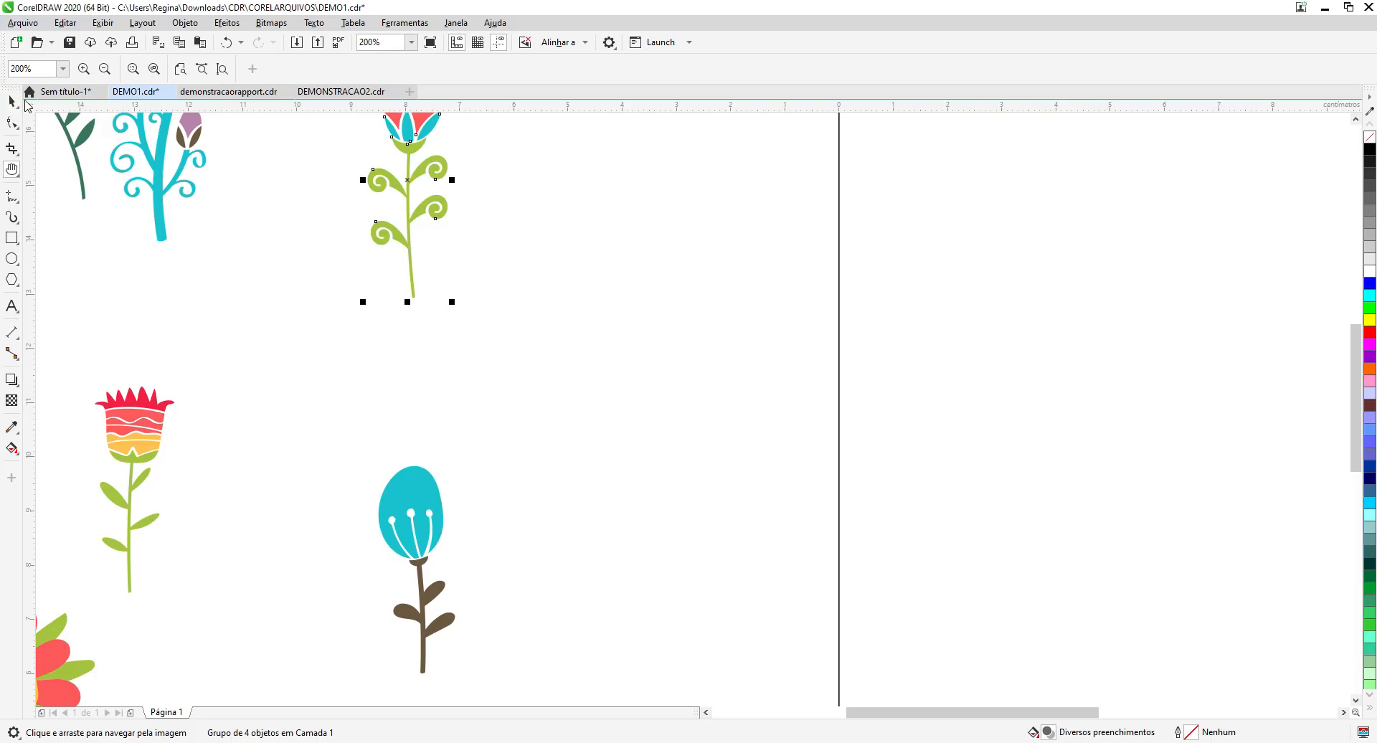
scroll(490, 398, down, 1)
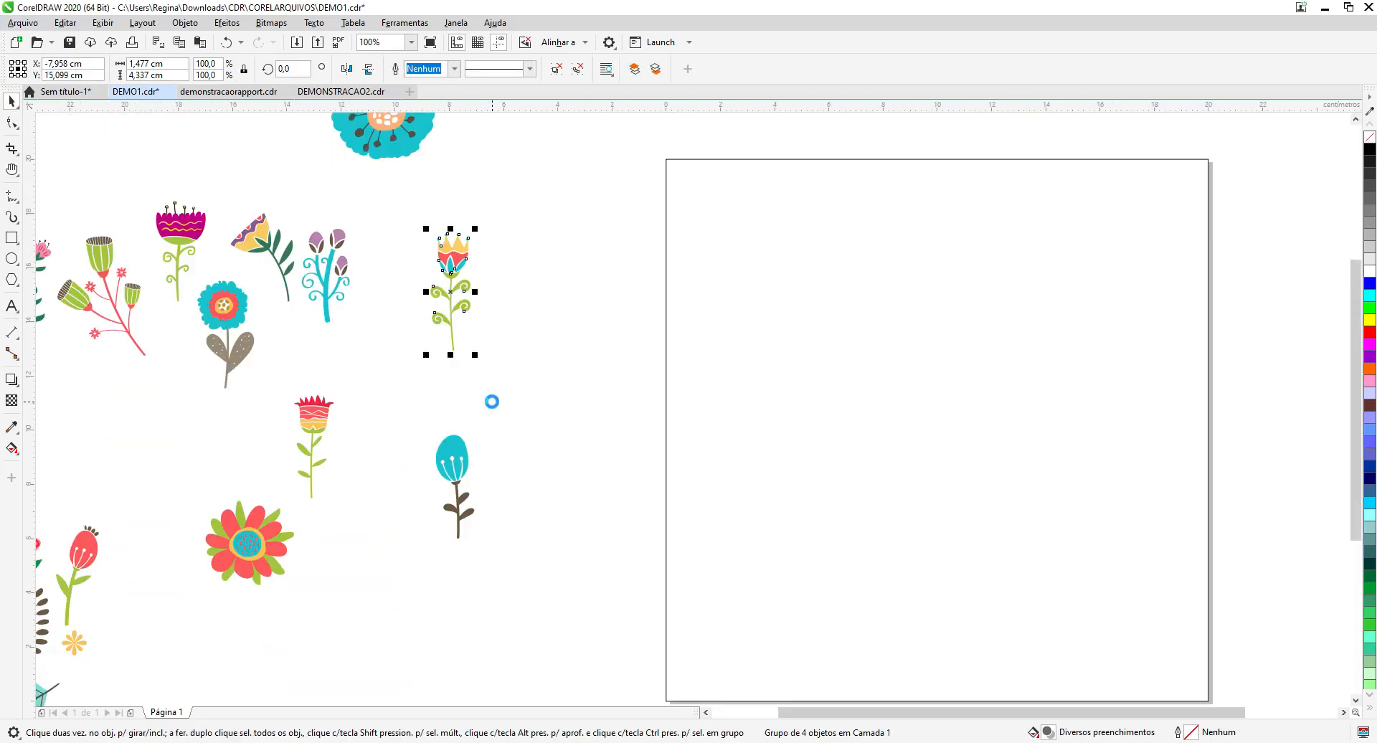
scroll(479, 386, up, 1)
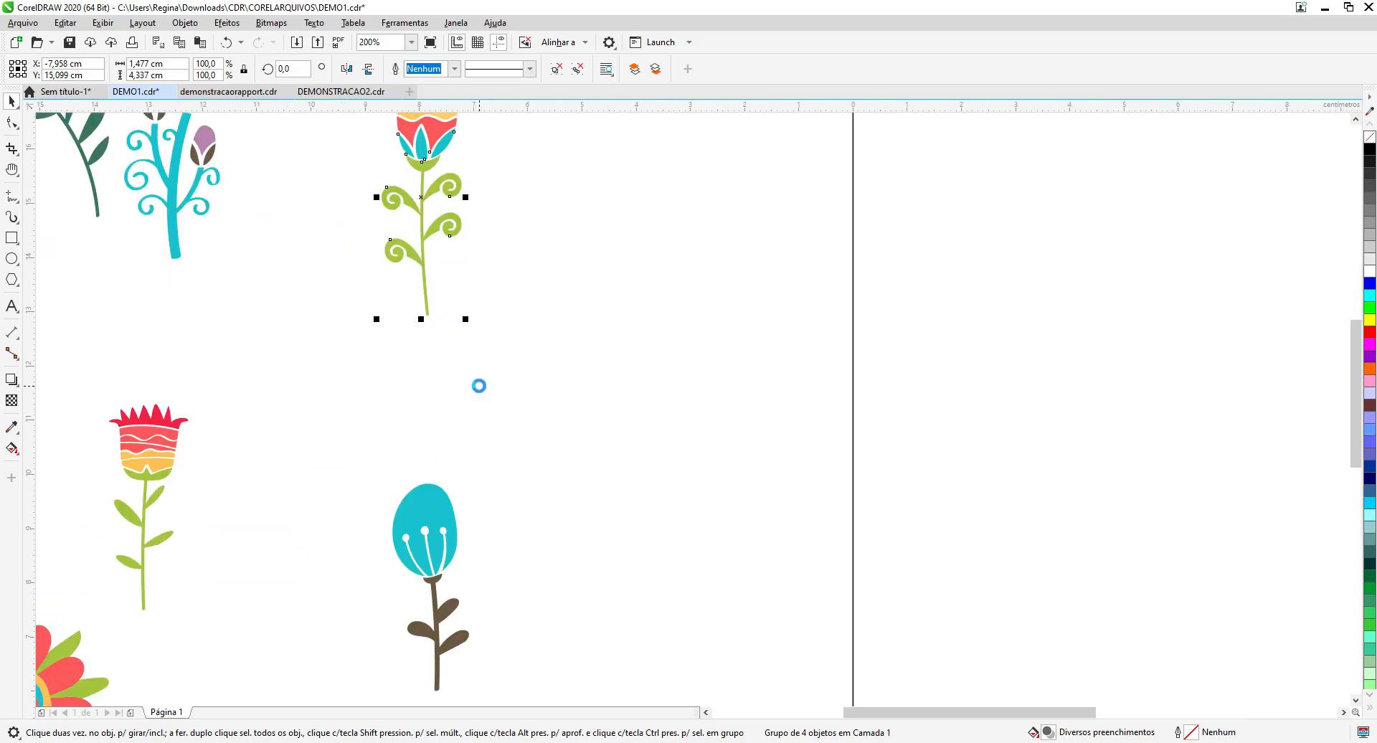
click(10, 170)
drag(288, 517, 342, 317)
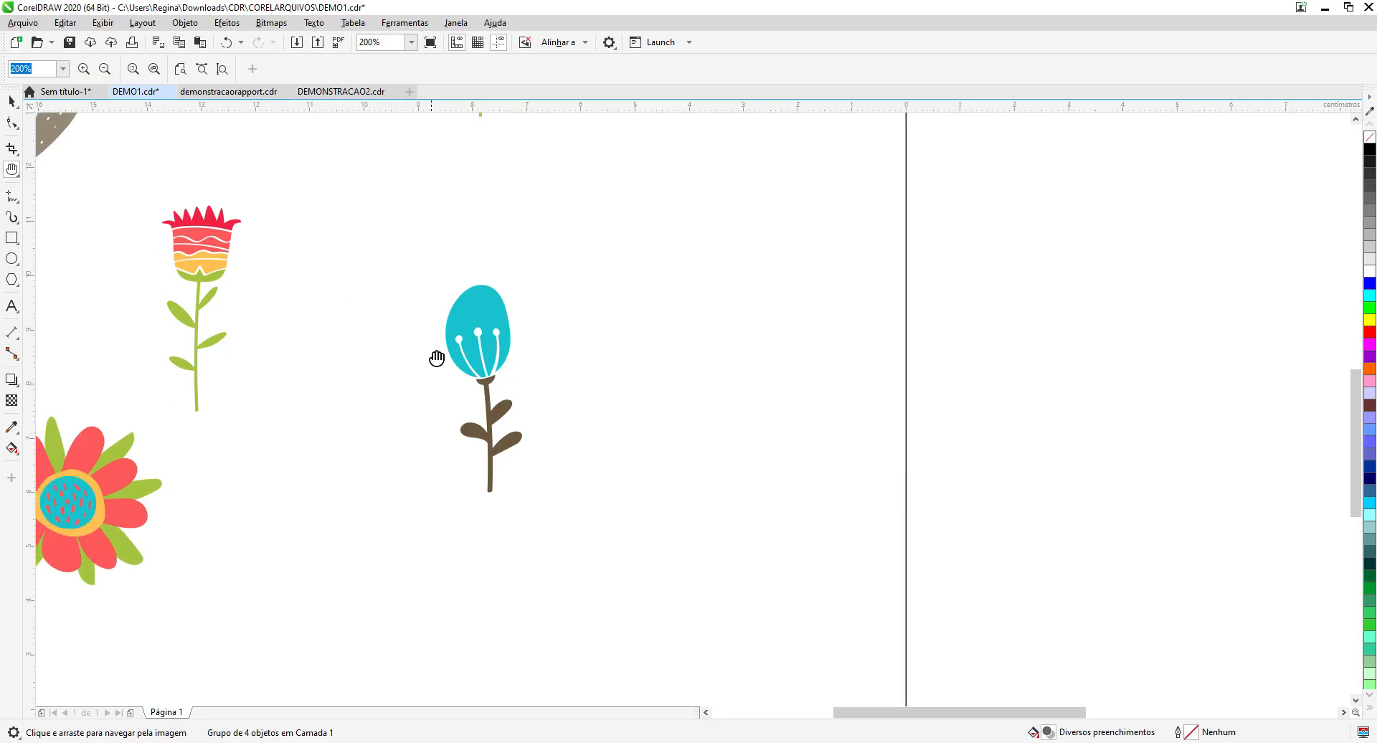
Step: Examine the petals, yellow ring and small dashes in the centre of the red and green flower up close
drag(101, 514, 480, 500)
scroll(479, 500, up, 5)
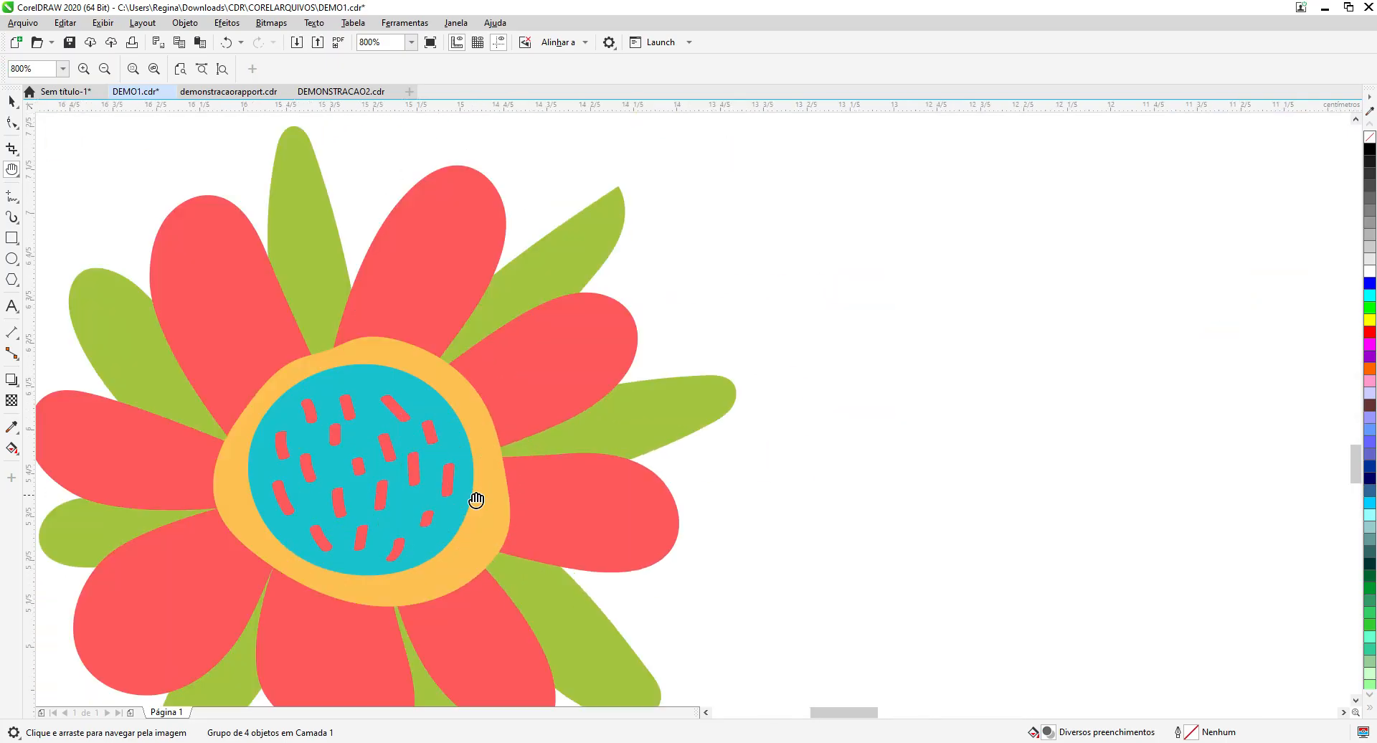
drag(365, 514, 431, 459)
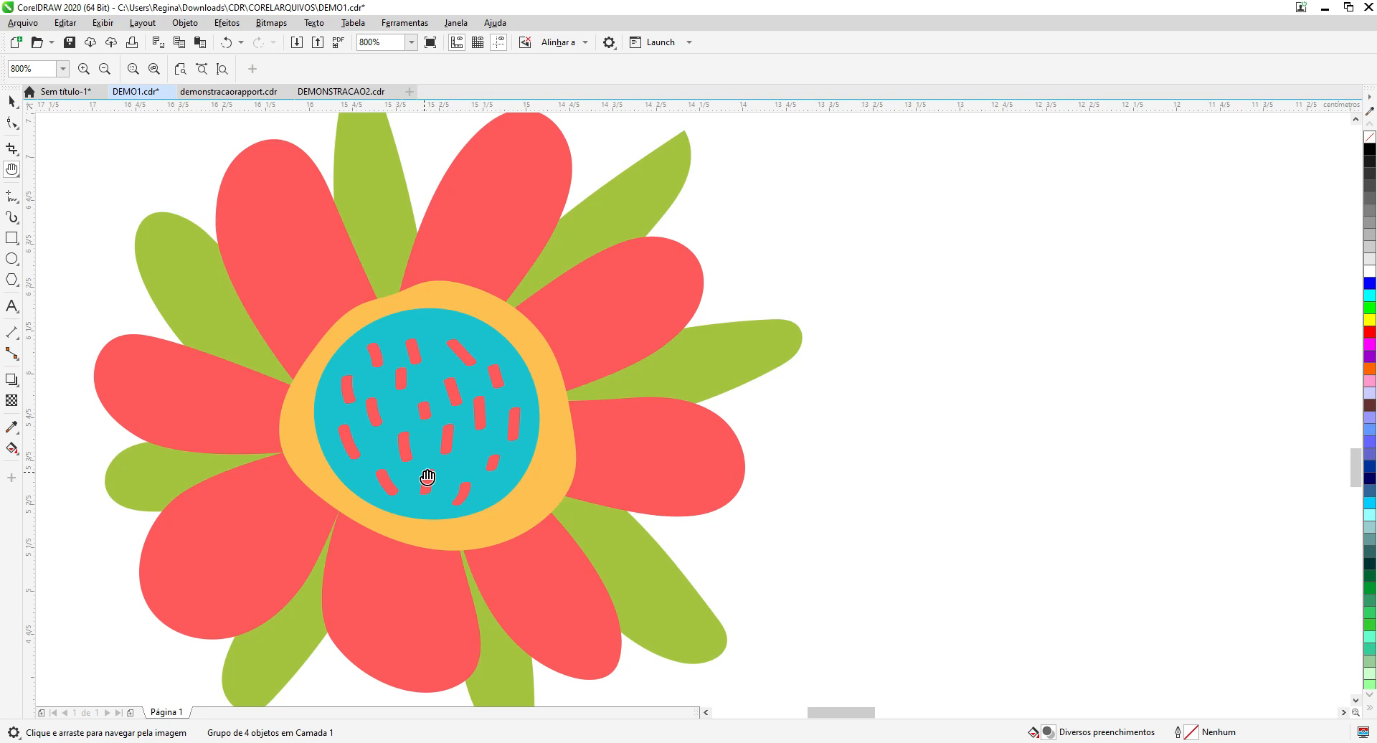
scroll(427, 477, up, 2)
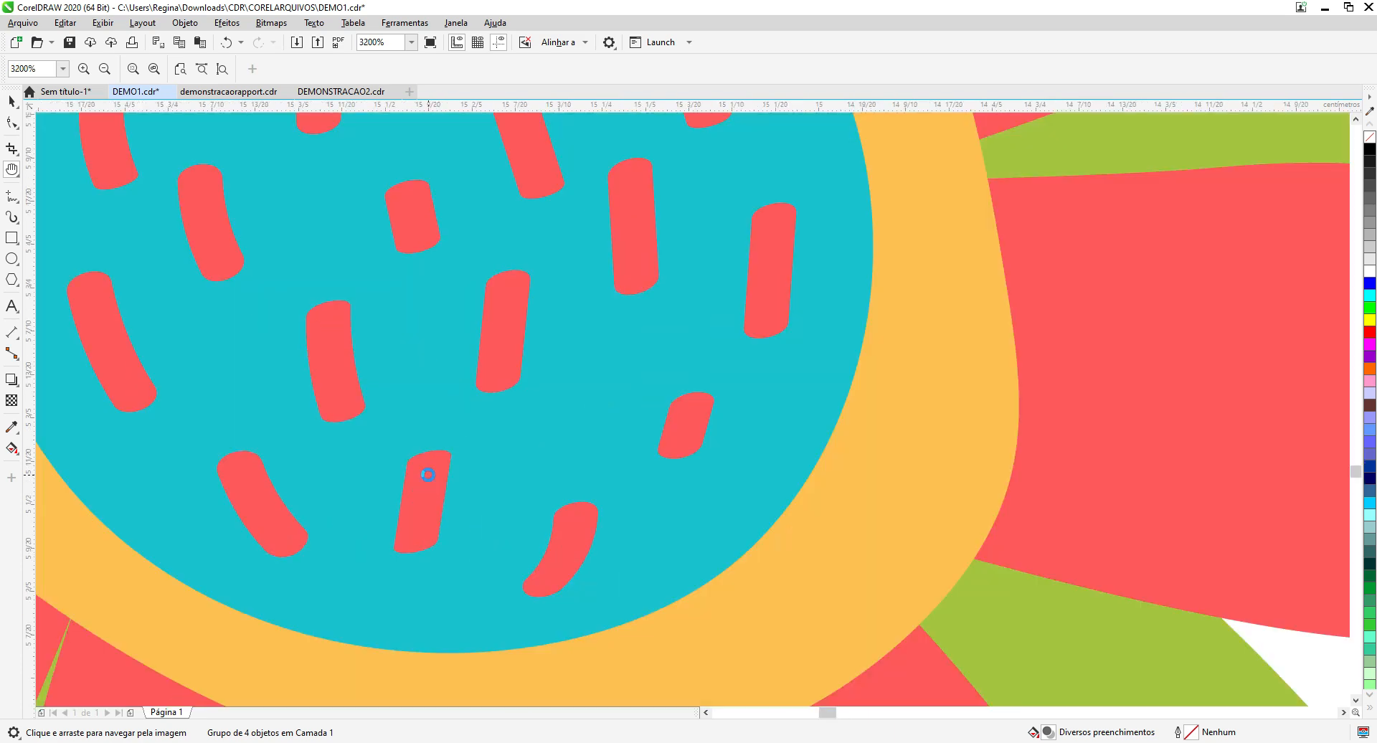
scroll(428, 475, down, 2)
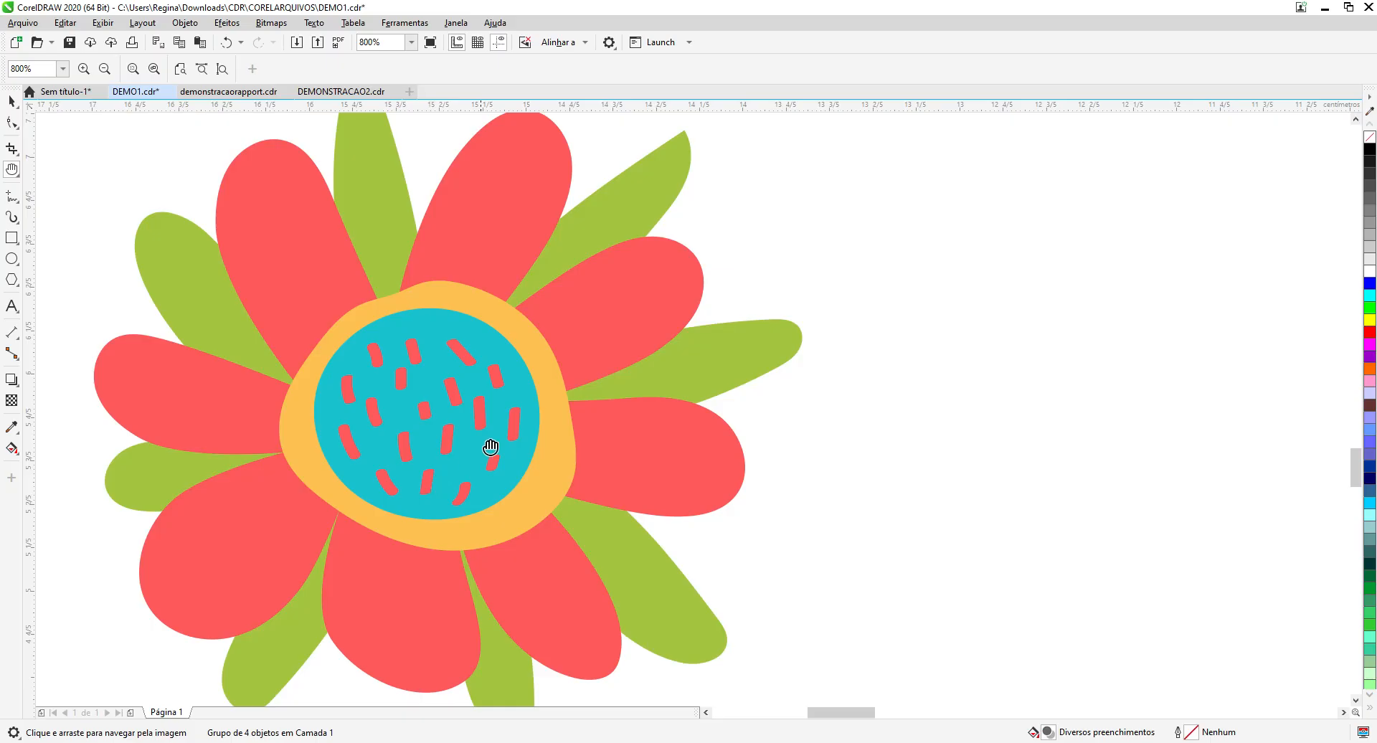
drag(600, 369, 464, 449)
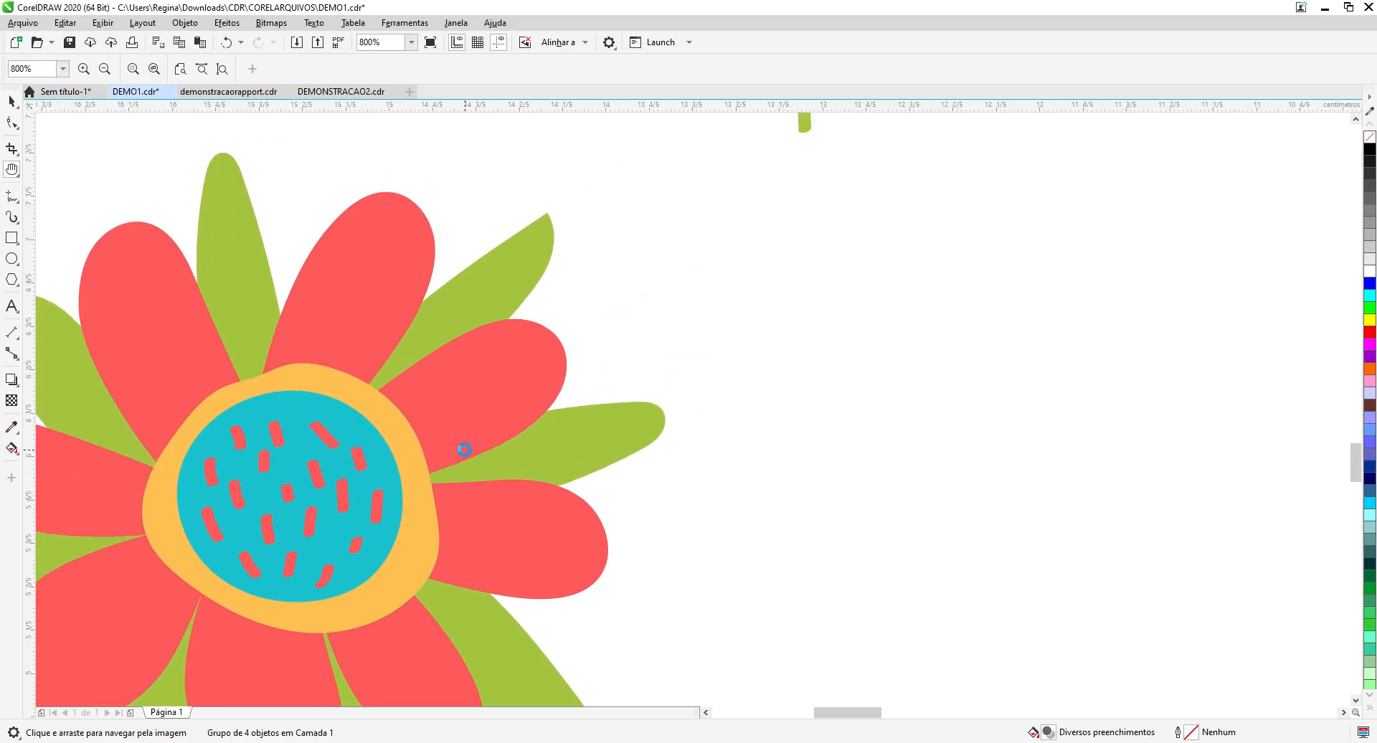
scroll(465, 450, up, 1)
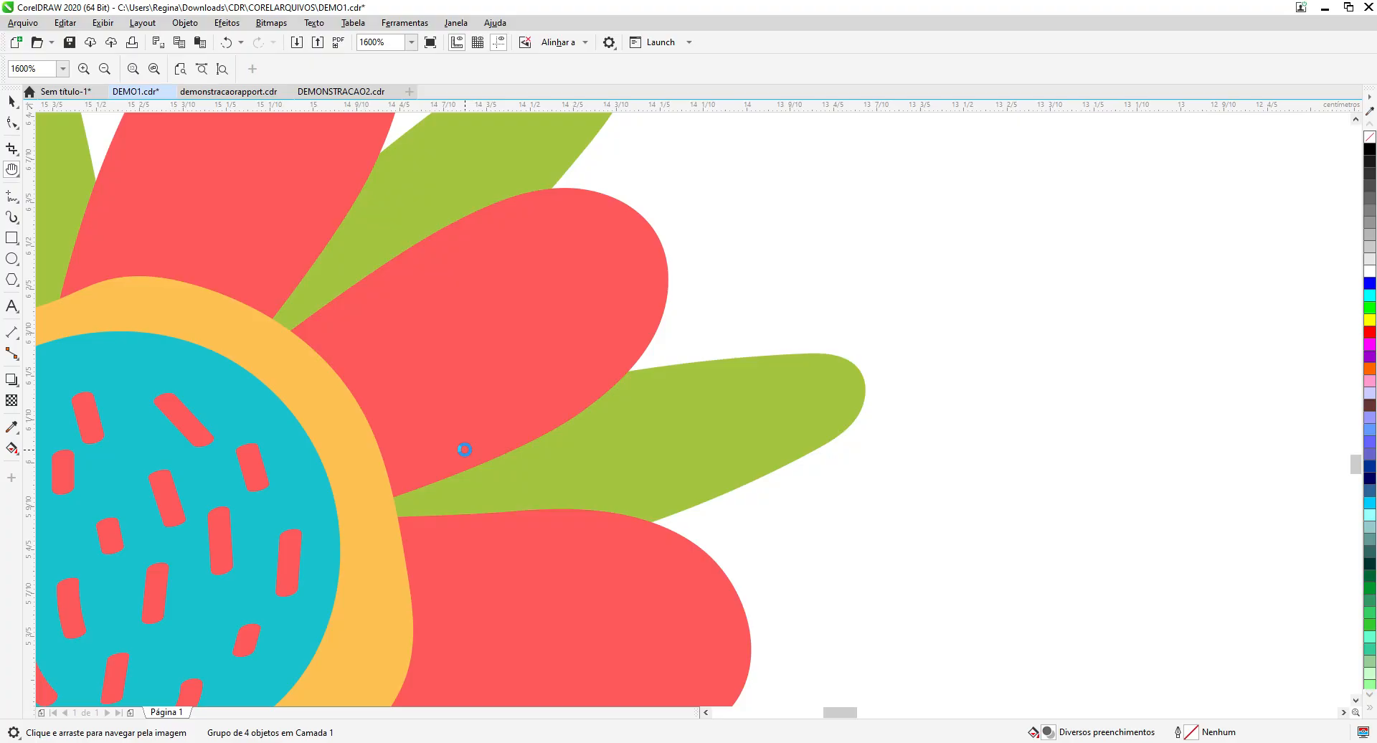
scroll(465, 450, down, 2)
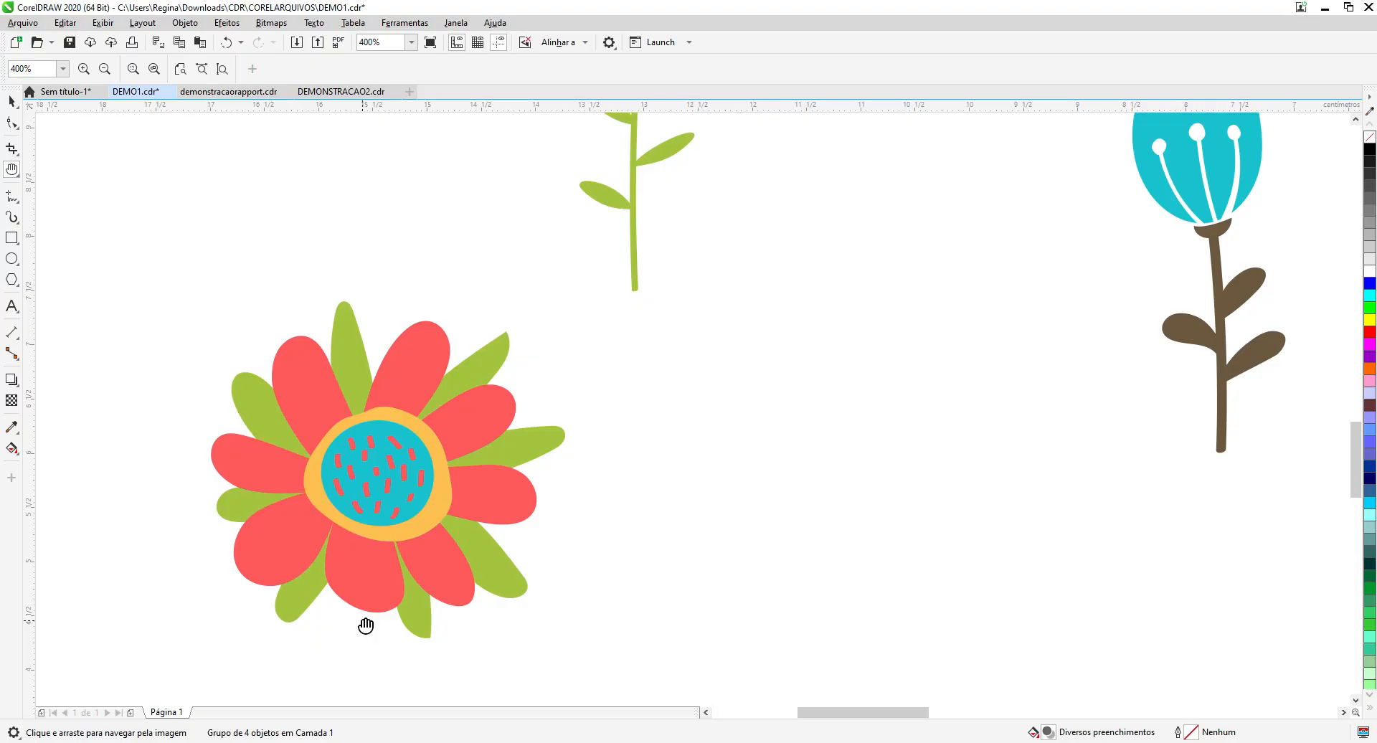
scroll(365, 626, down, 1)
drag(359, 621, 157, 437)
drag(88, 407, 260, 508)
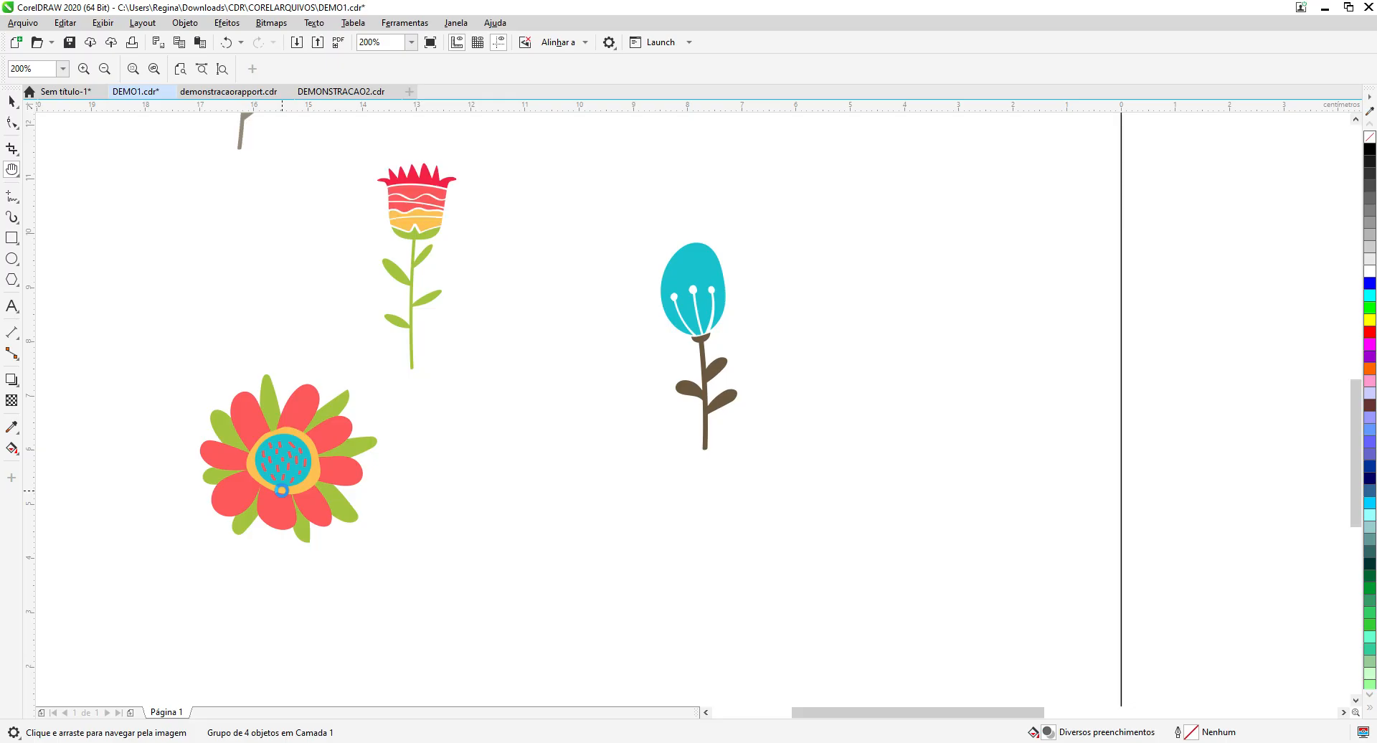
scroll(282, 490, up, 2)
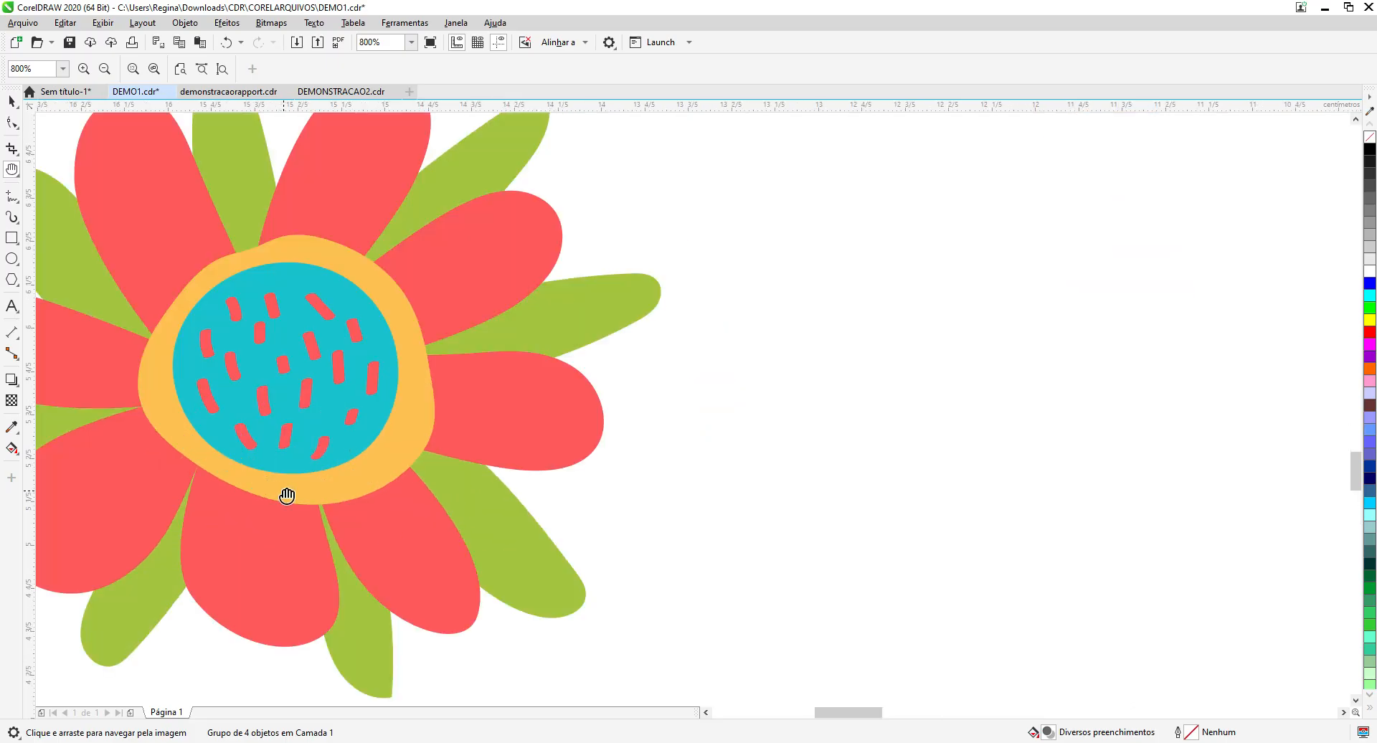
scroll(282, 490, down, 3)
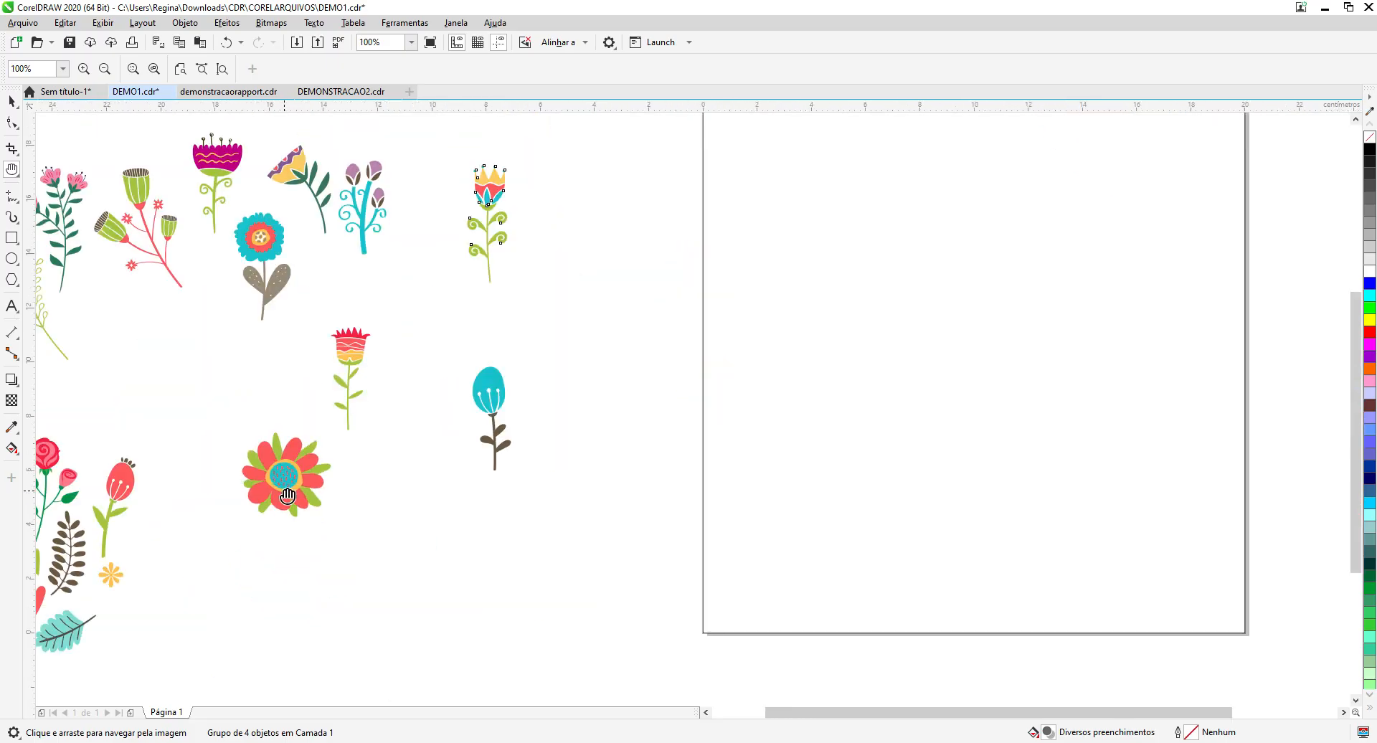
Step: Look over the flower motifs and the finished repeat pattern in demonstracaorapport.cdr, and switch to the document Sem título-1
drag(556, 467, 449, 520)
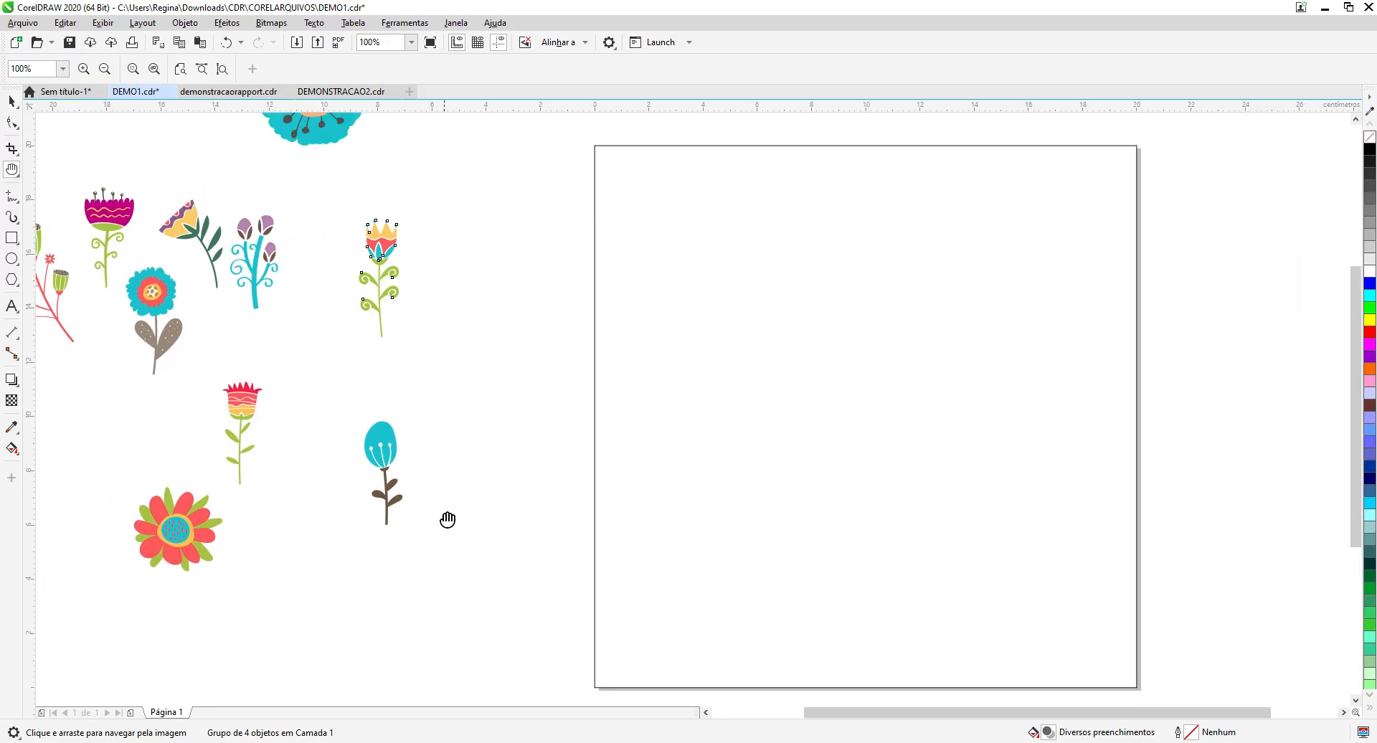
drag(485, 411, 497, 508)
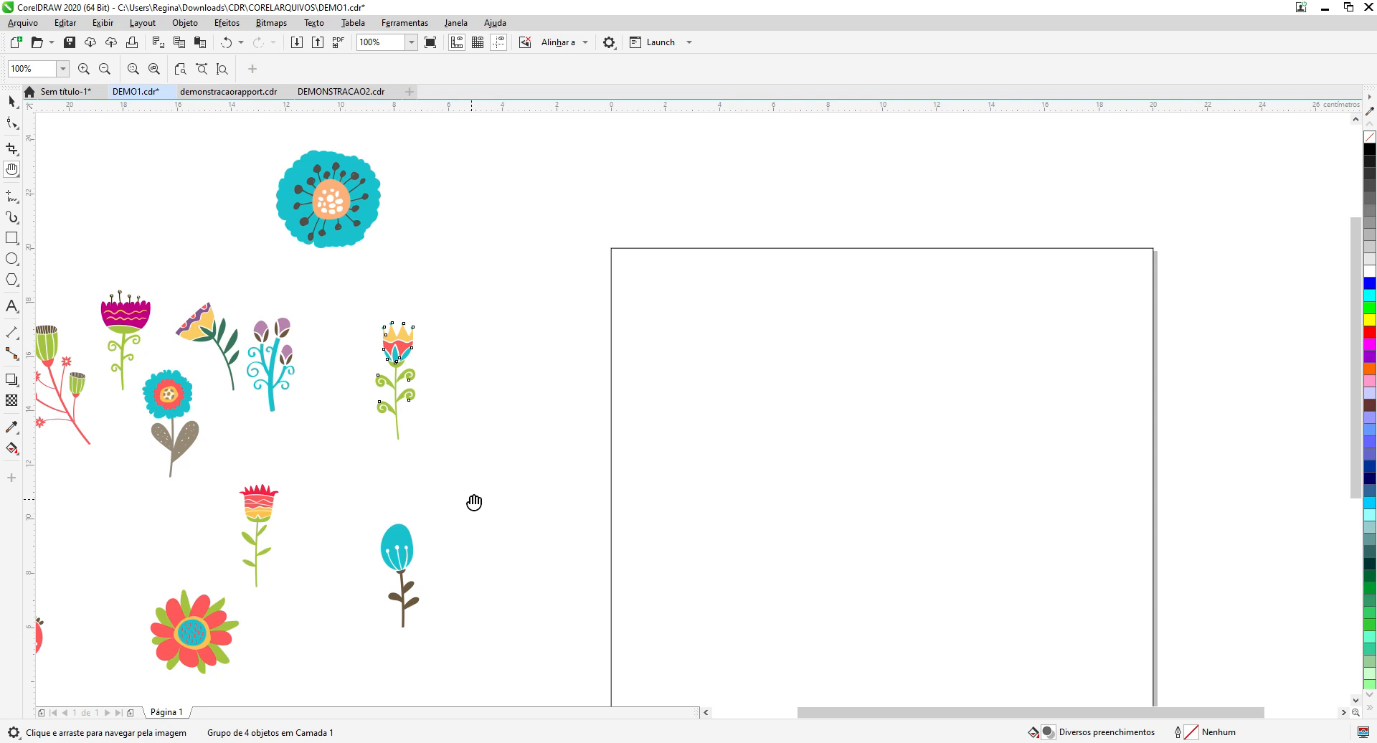
click(236, 92)
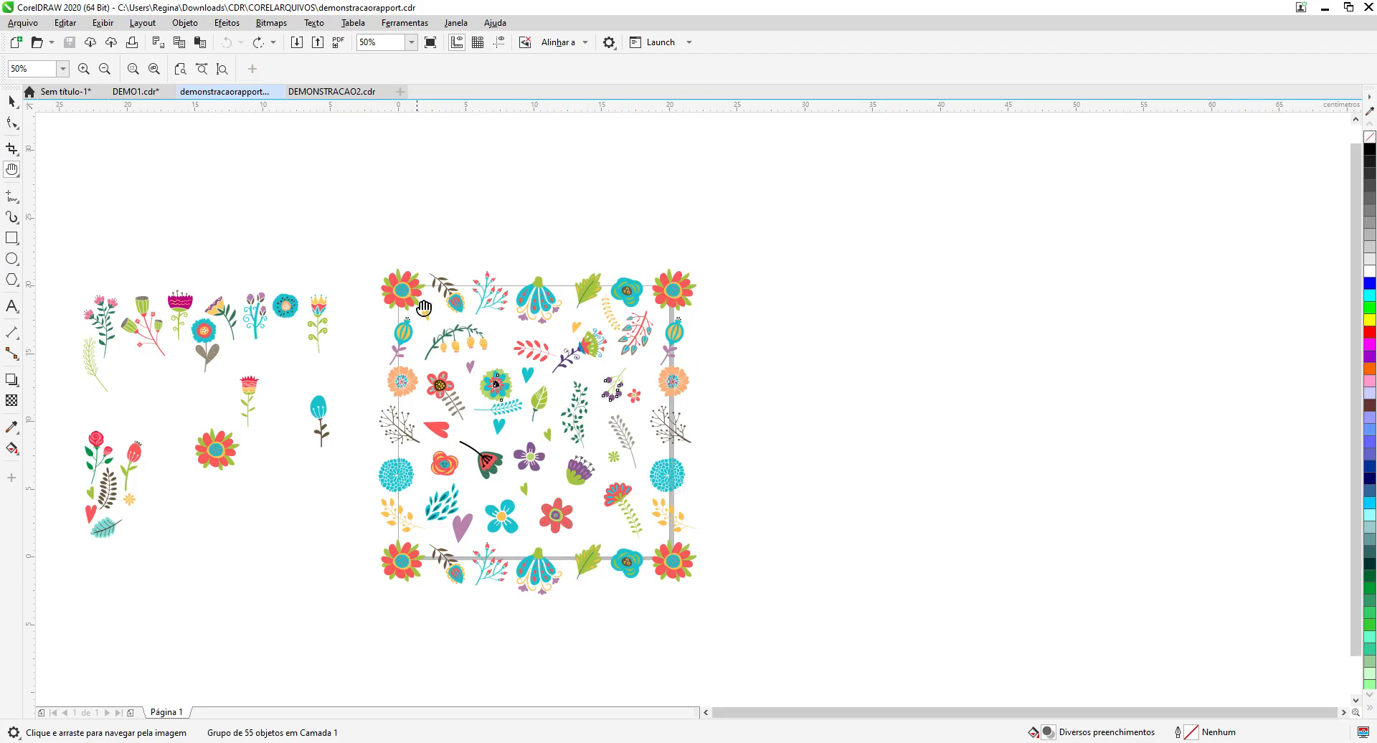
click(63, 93)
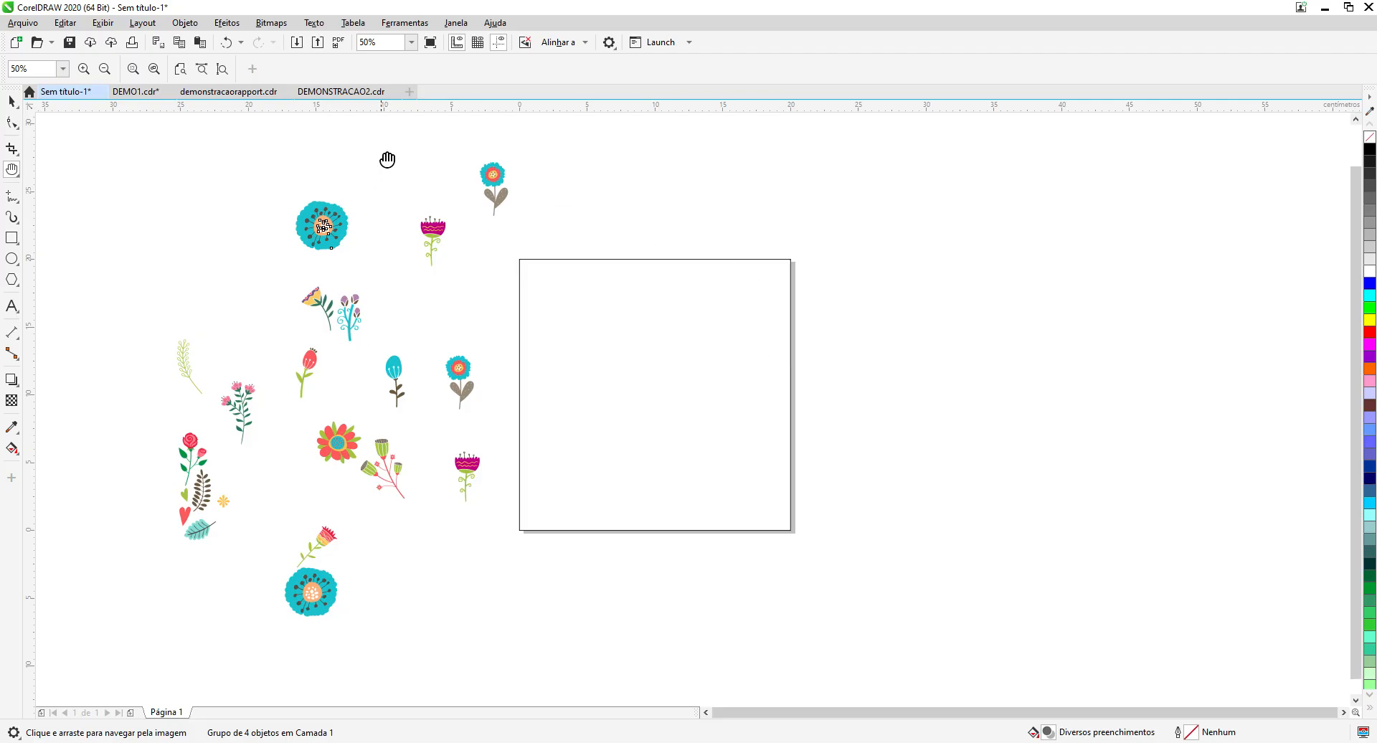
Step: View the settings for creating a new document, including the primary colour mode, and dismiss them without creating one
click(409, 94)
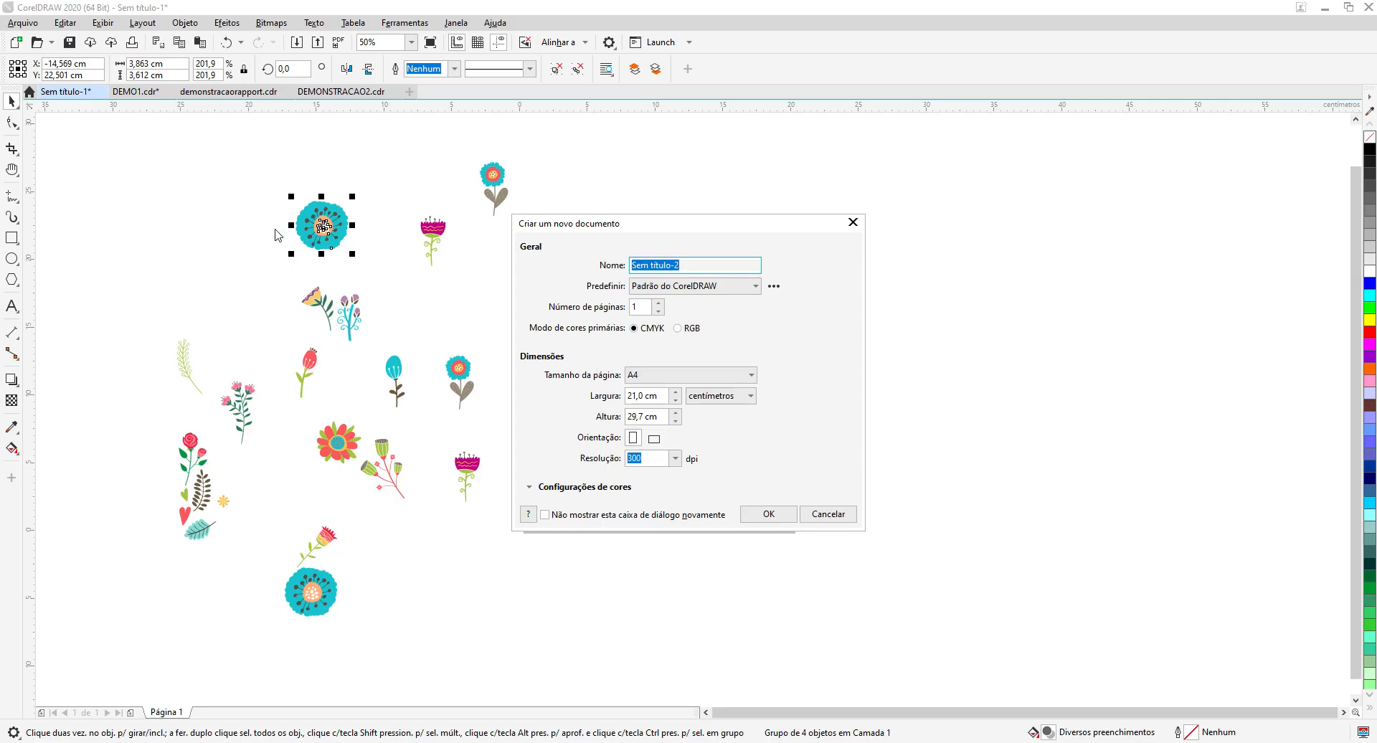
click(825, 513)
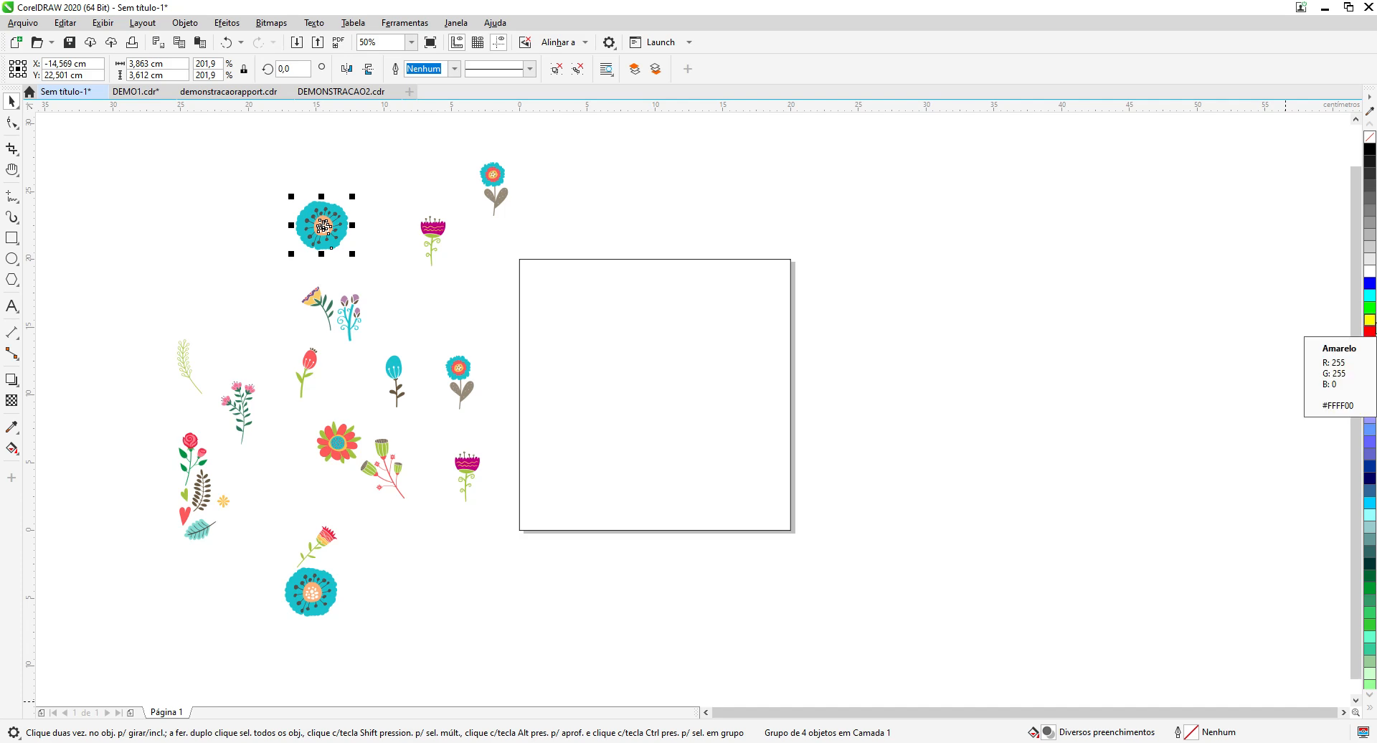
Step: Display Paleta CMYK padrão in the palette editor, and undo the yellow fill applied to the selected blue flower
click(1370, 320)
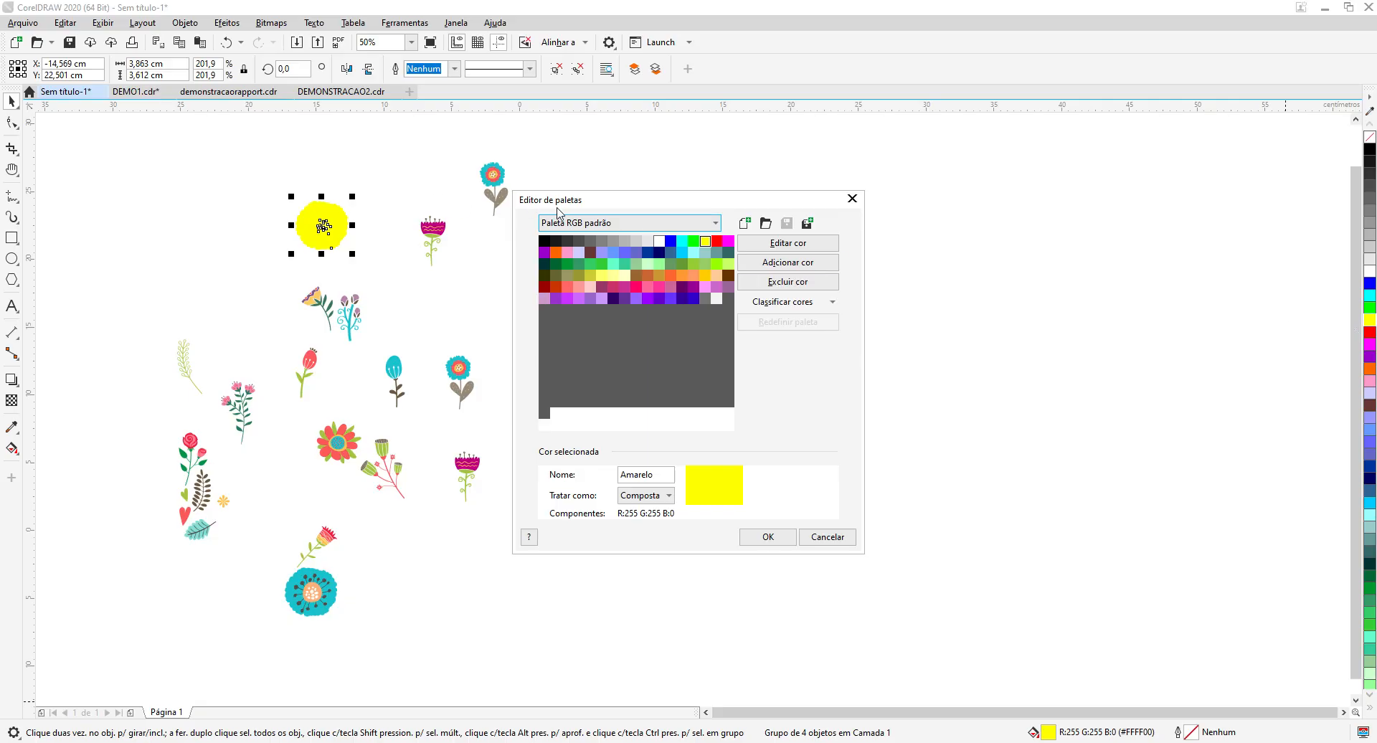
click(714, 224)
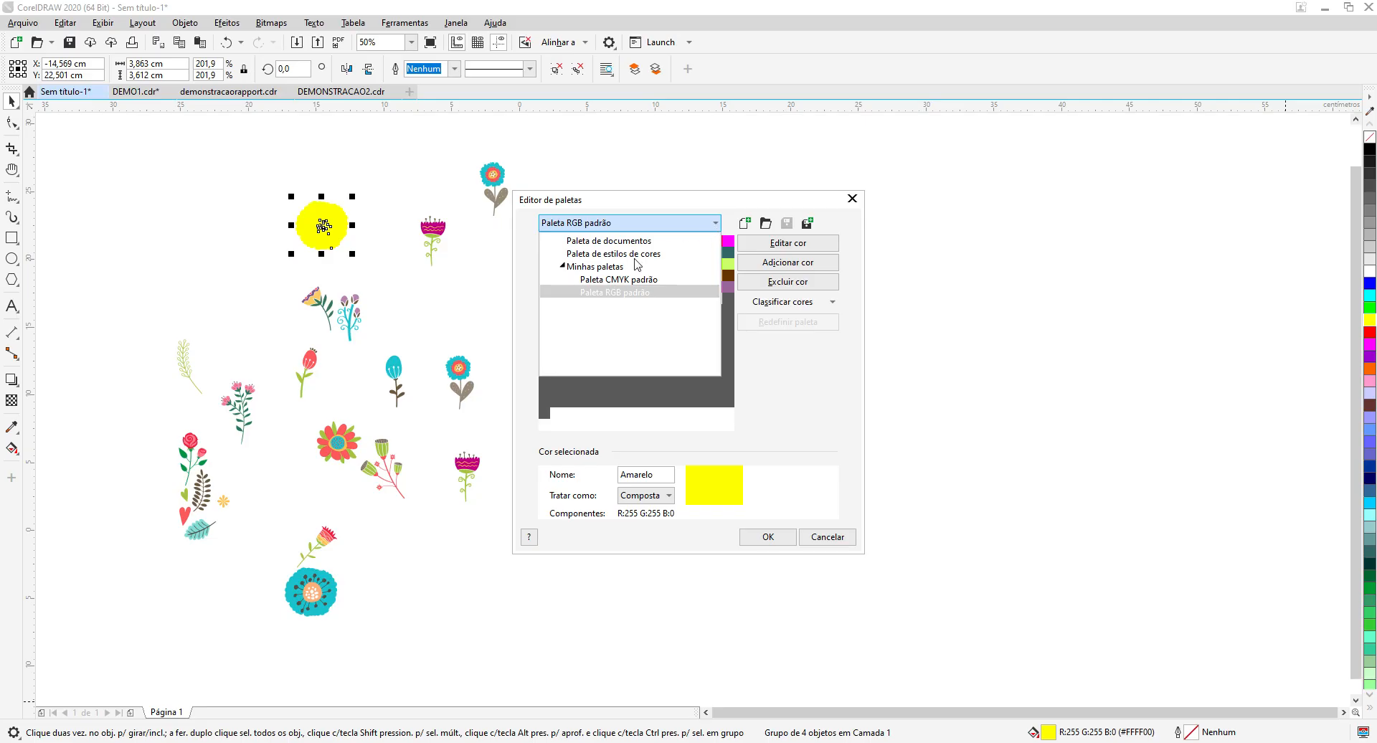
click(609, 280)
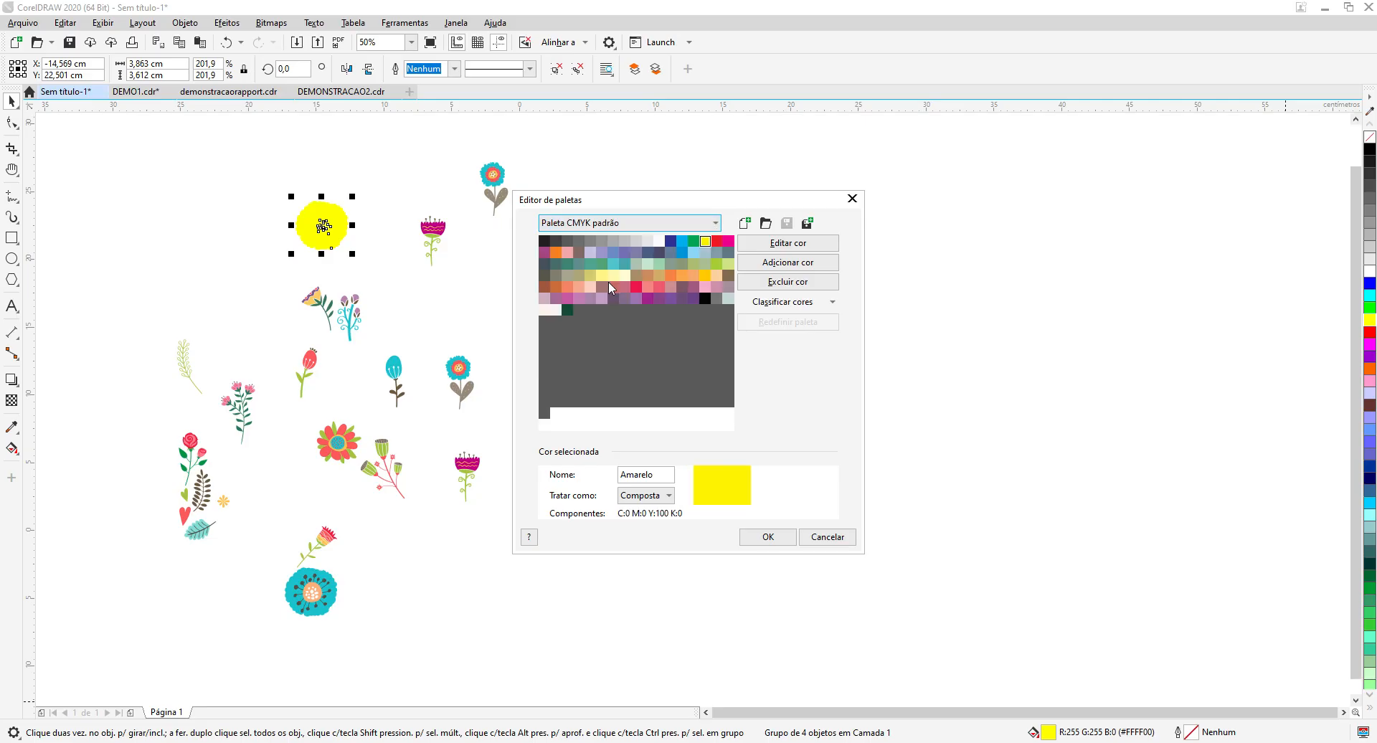
click(774, 543)
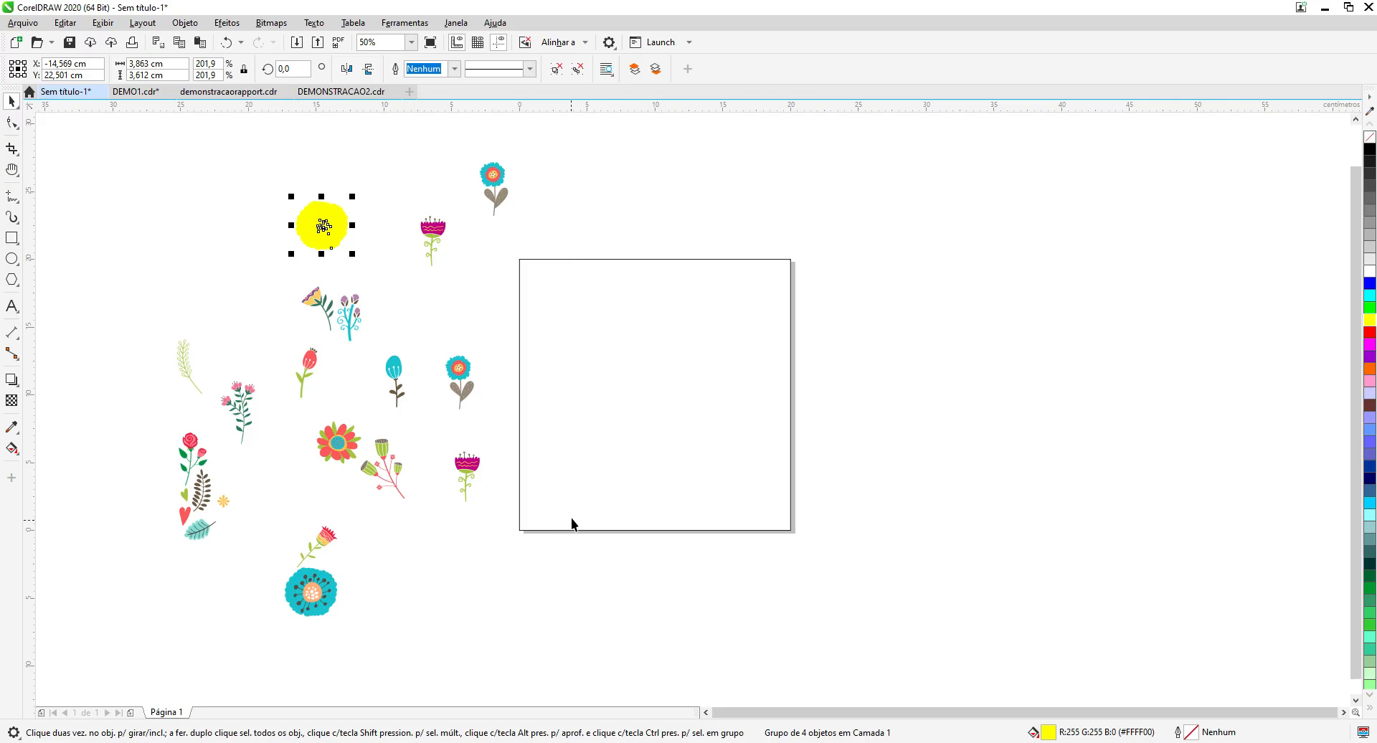
click(228, 43)
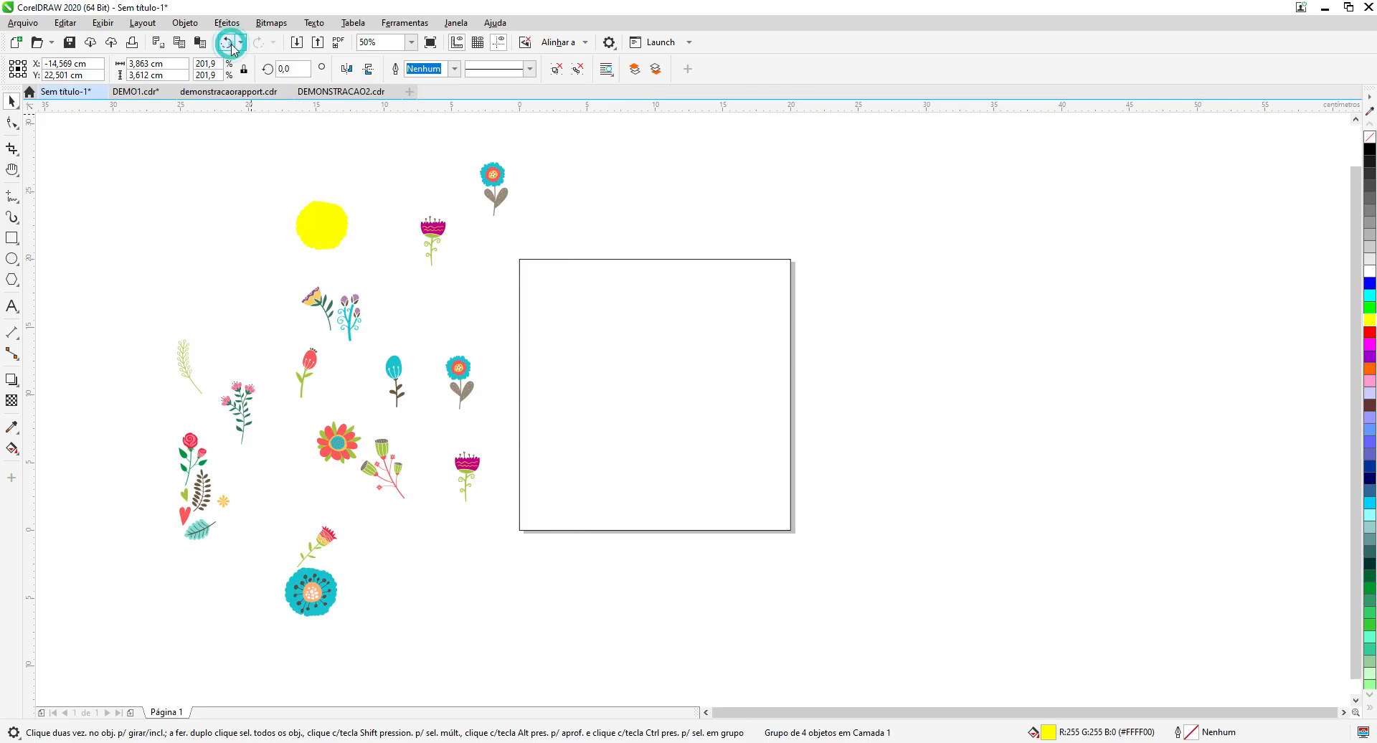
click(256, 251)
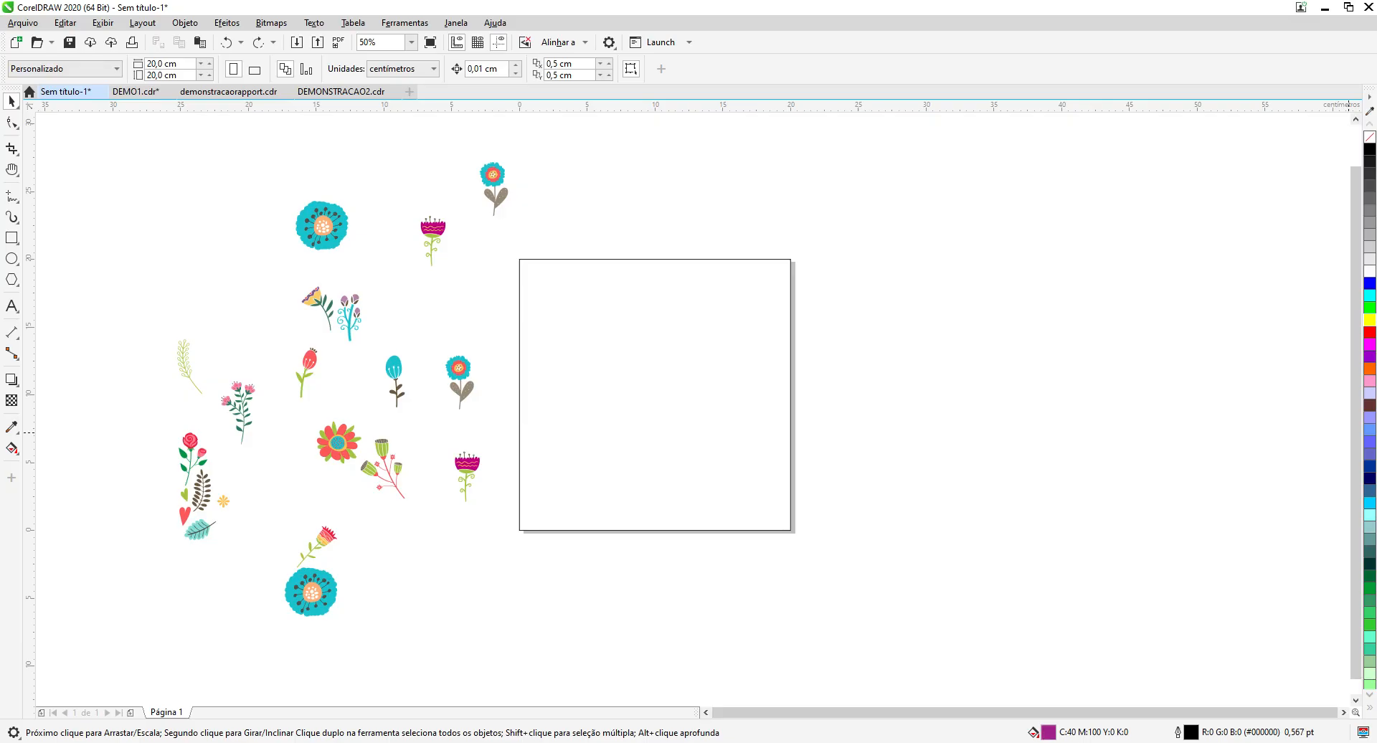
Step: Check which colour palettes are available for a uniform fill, keeping Paleta CMYK padrão
double_click(1046, 732)
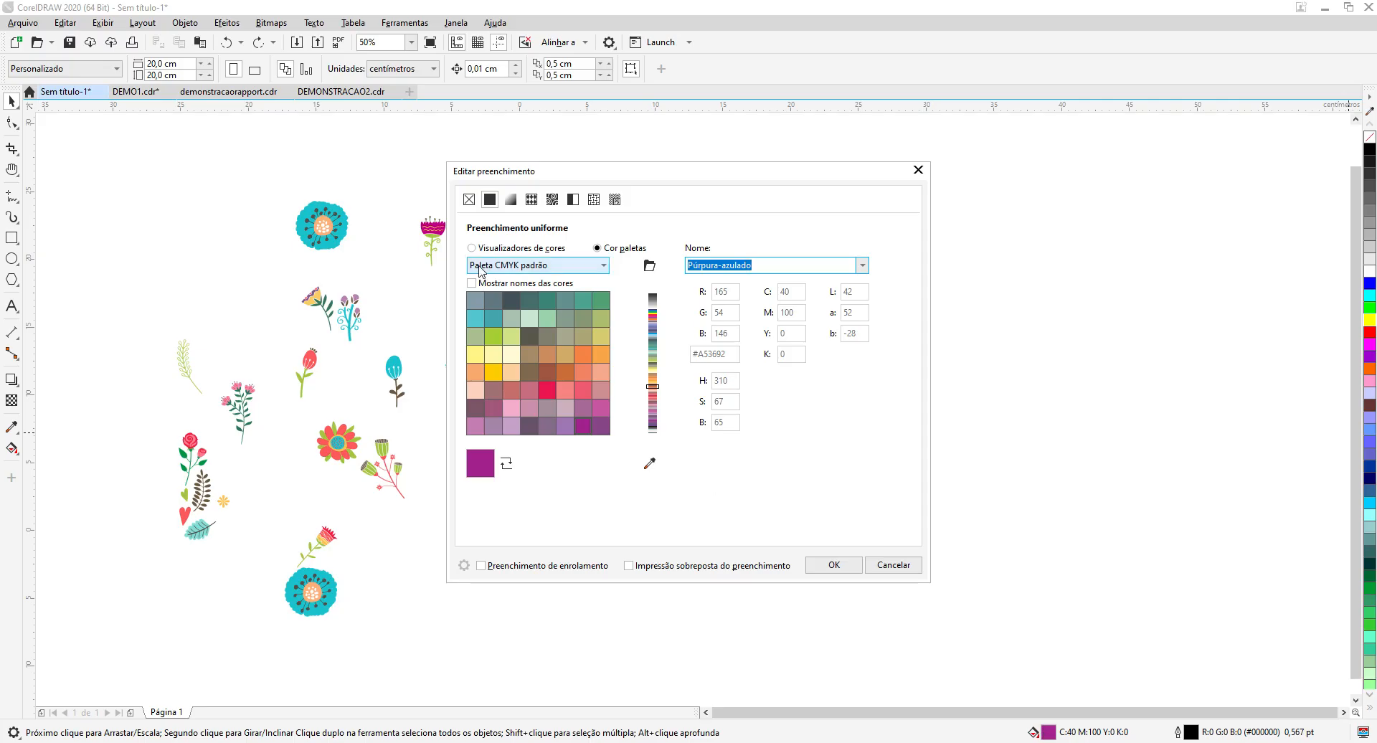
click(605, 266)
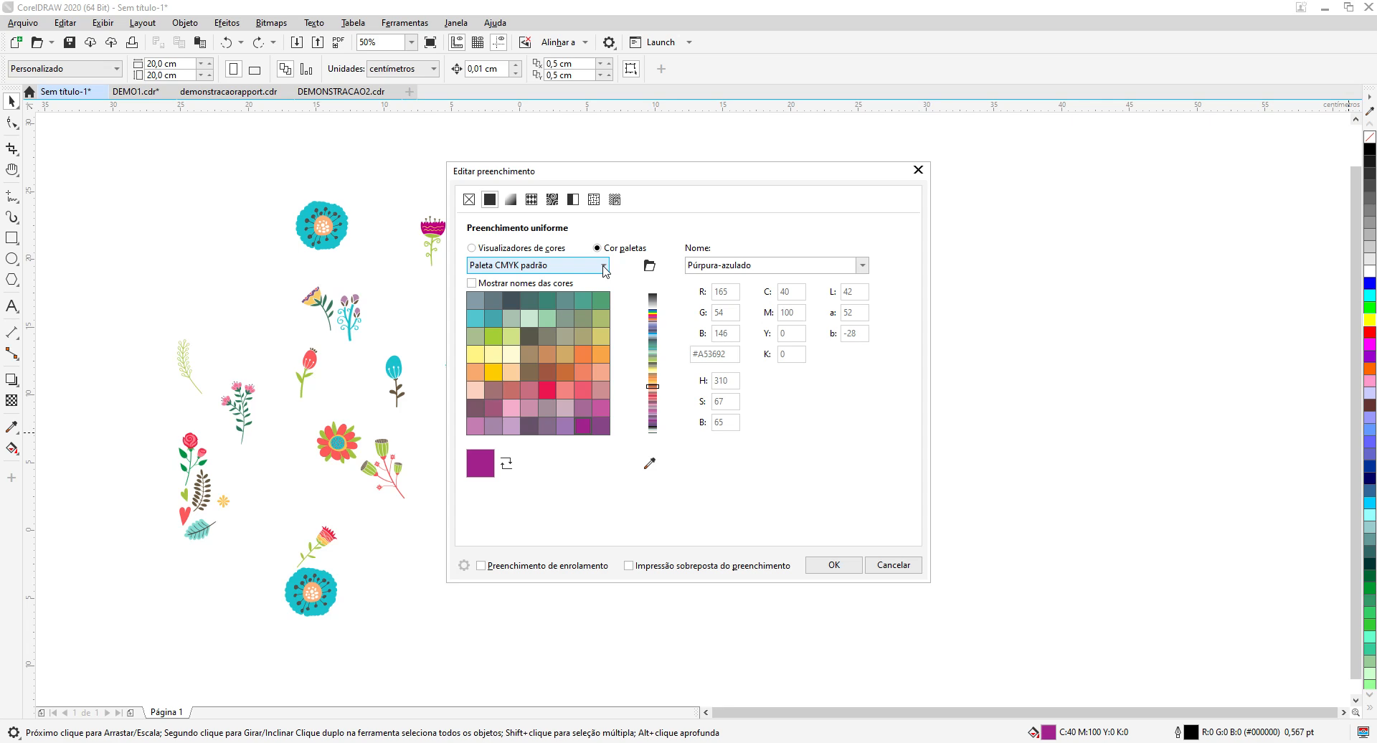
click(605, 267)
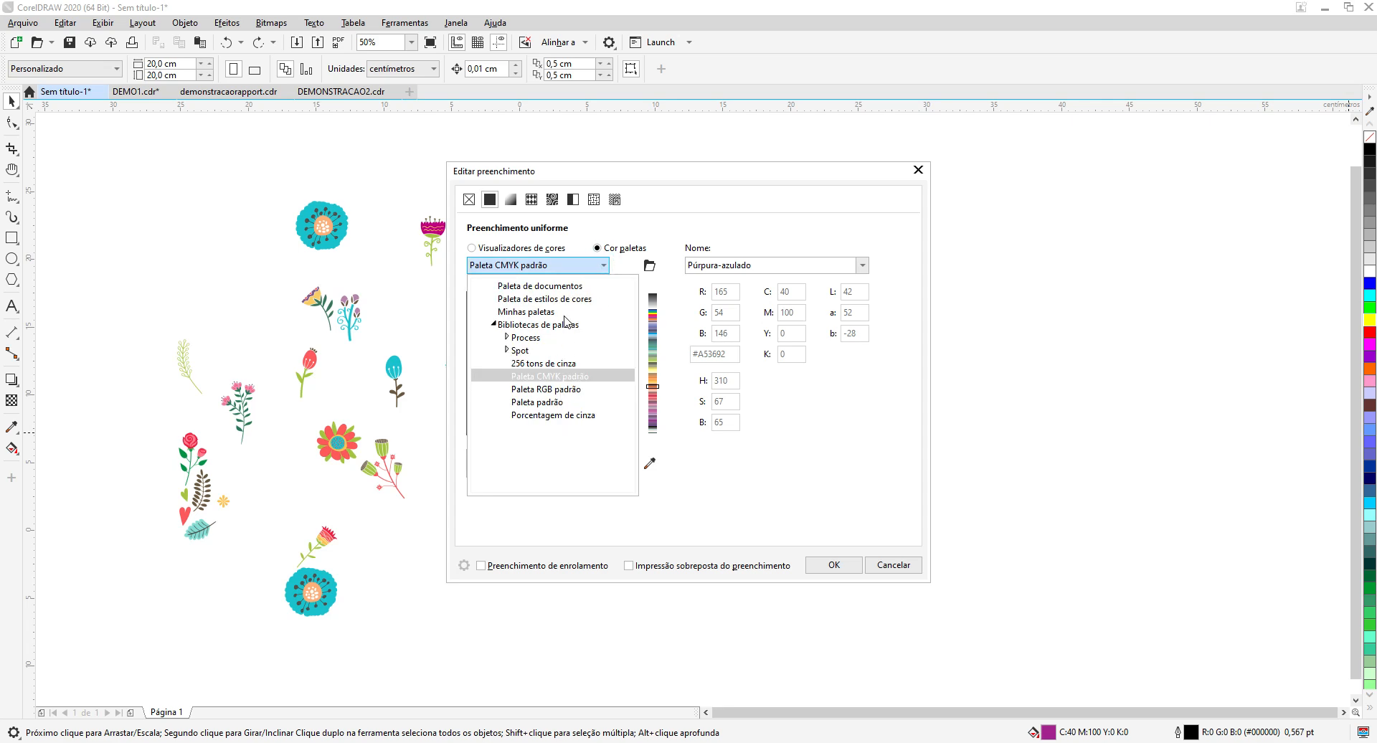
click(604, 269)
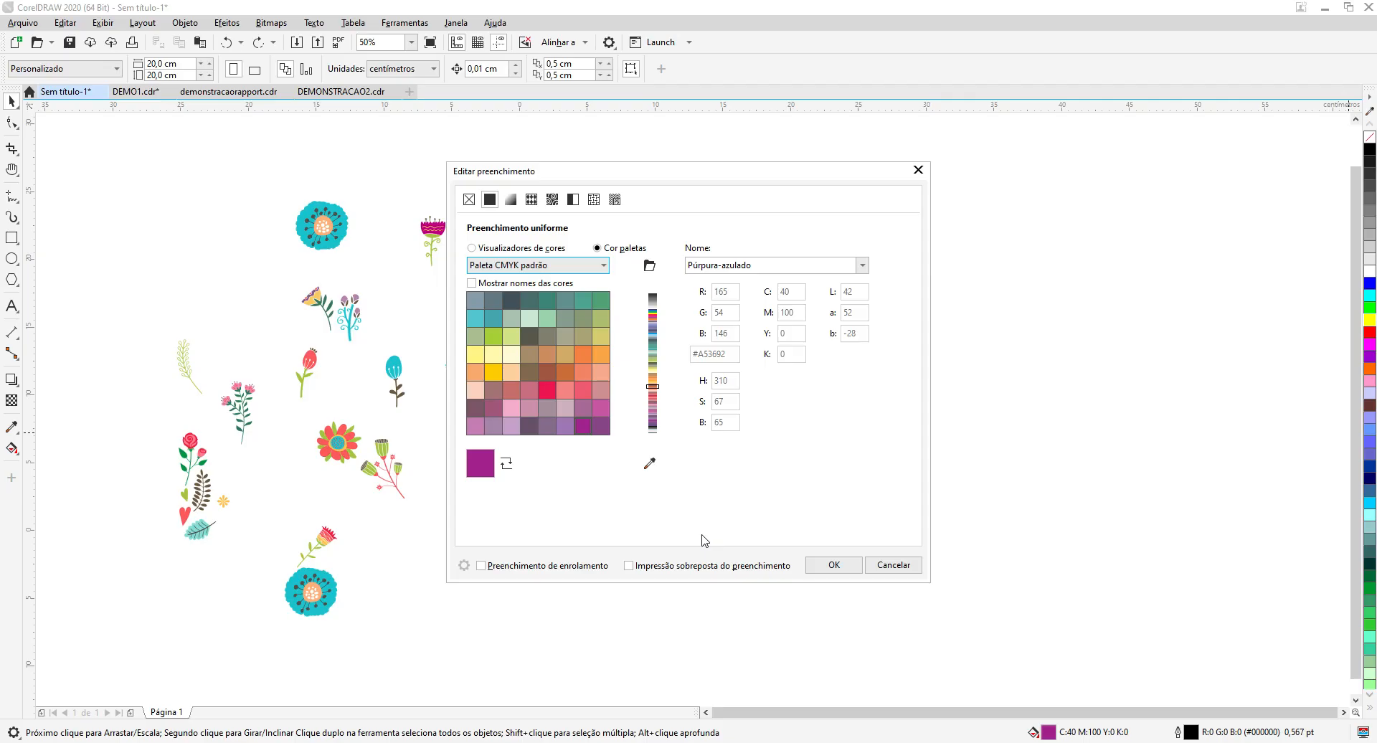
click(831, 566)
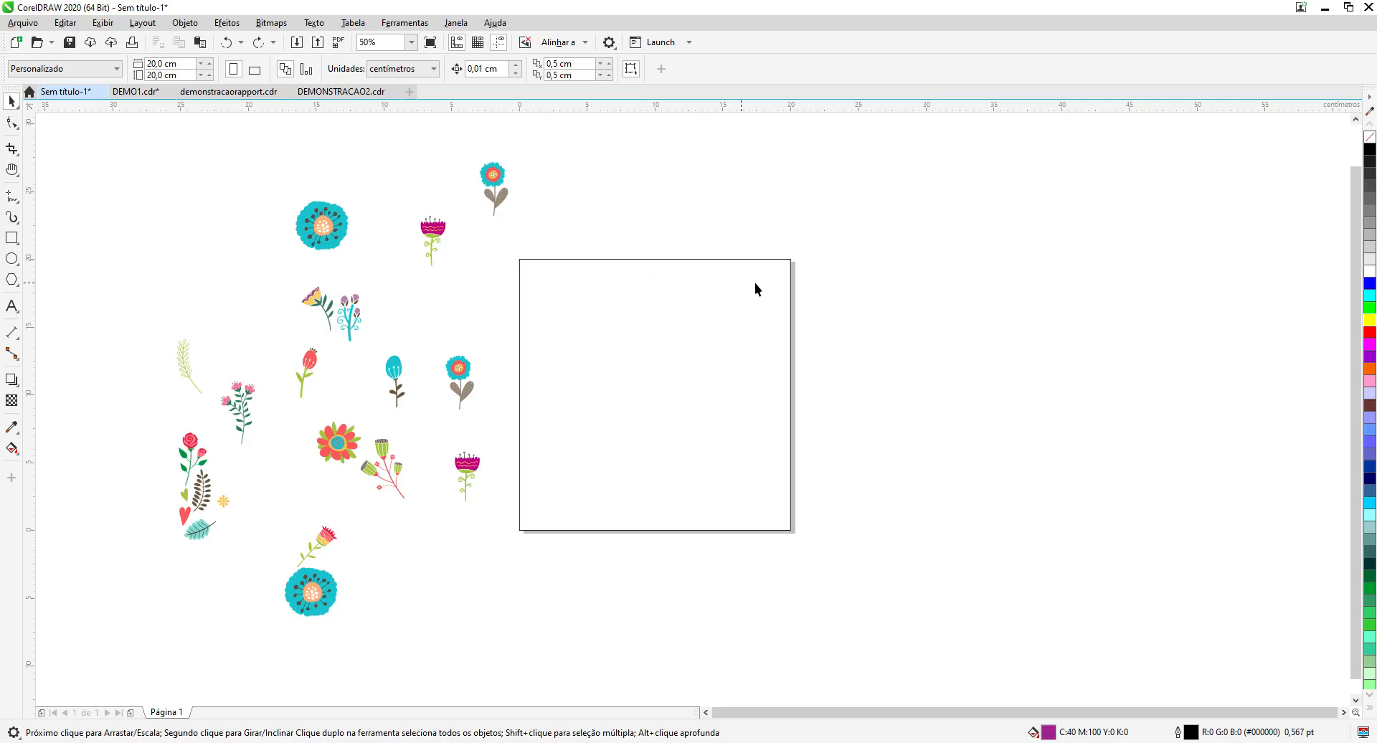
Step: Undo the last two changes to the large blue flower, and unlock the 20 × 20 cm rectangle covering the page
click(231, 42)
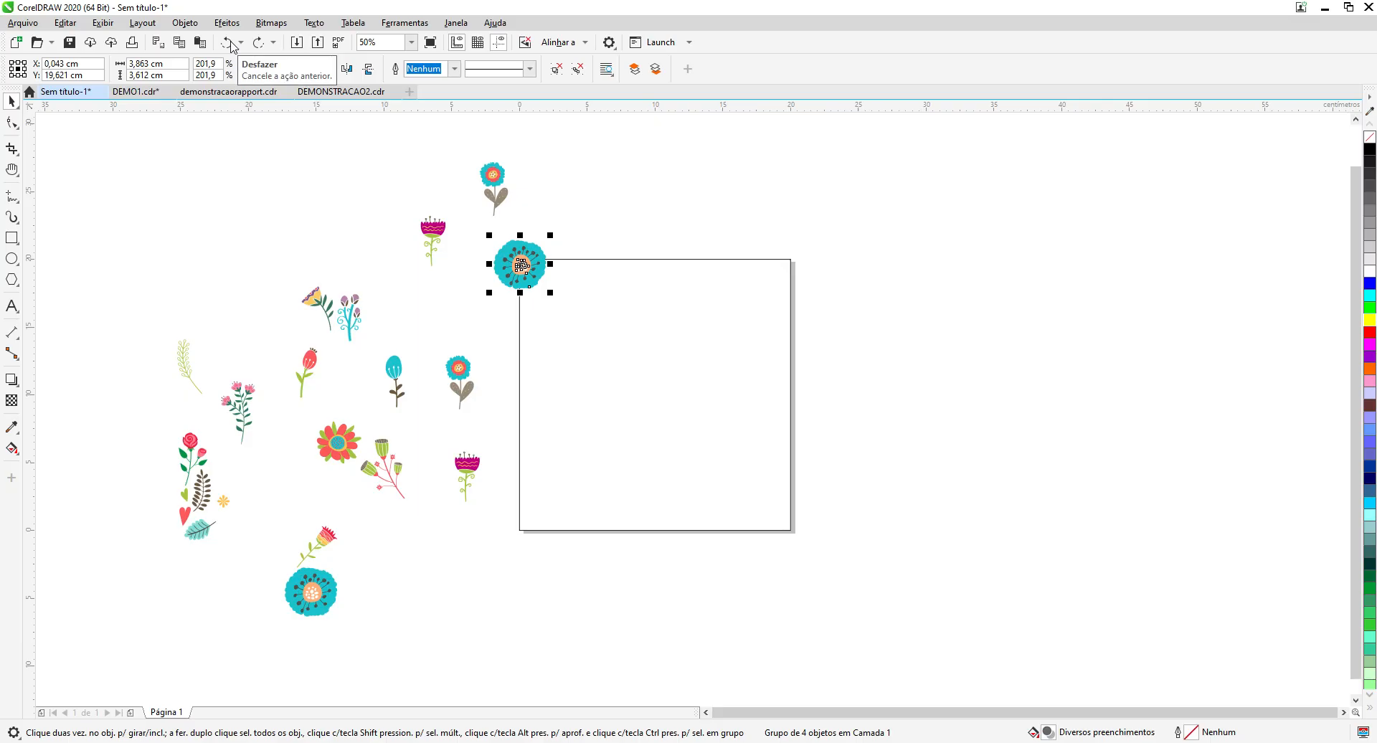
click(231, 42)
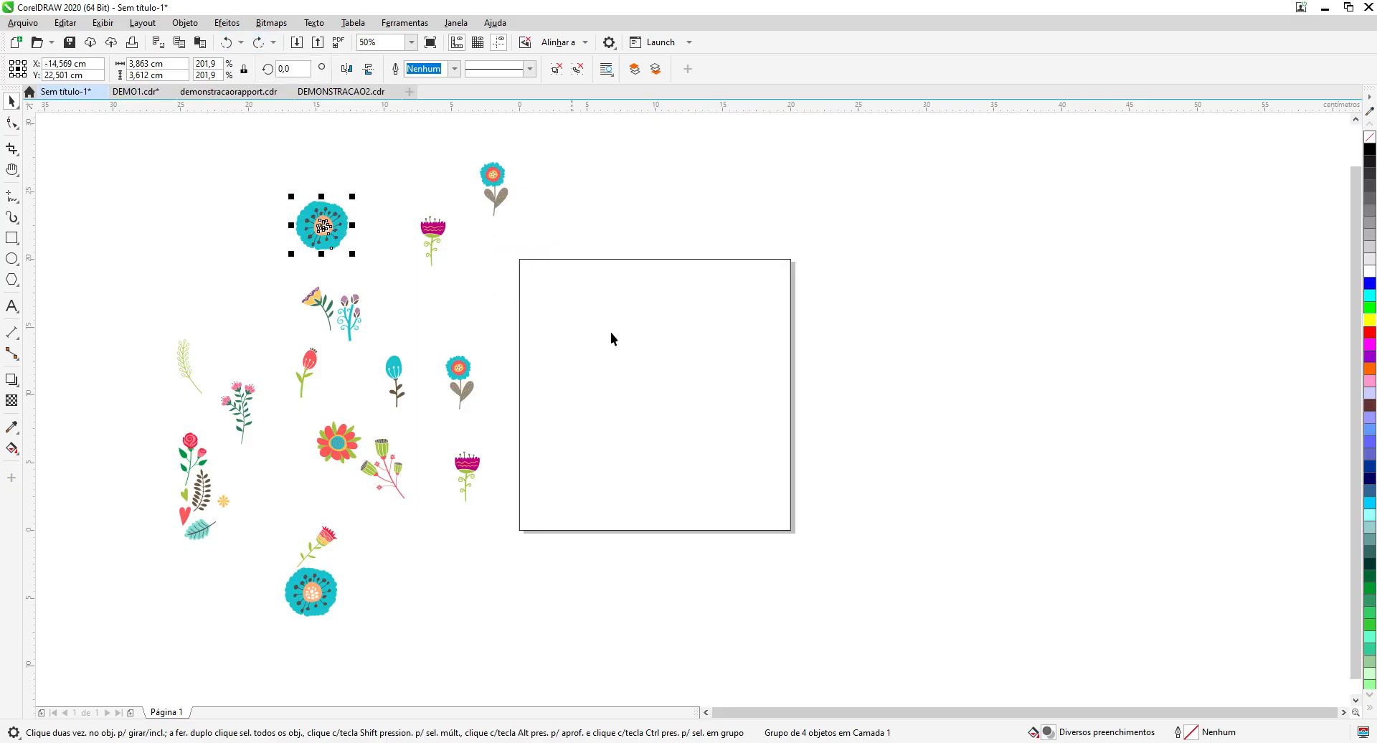
click(644, 395)
right_click(635, 287)
click(687, 317)
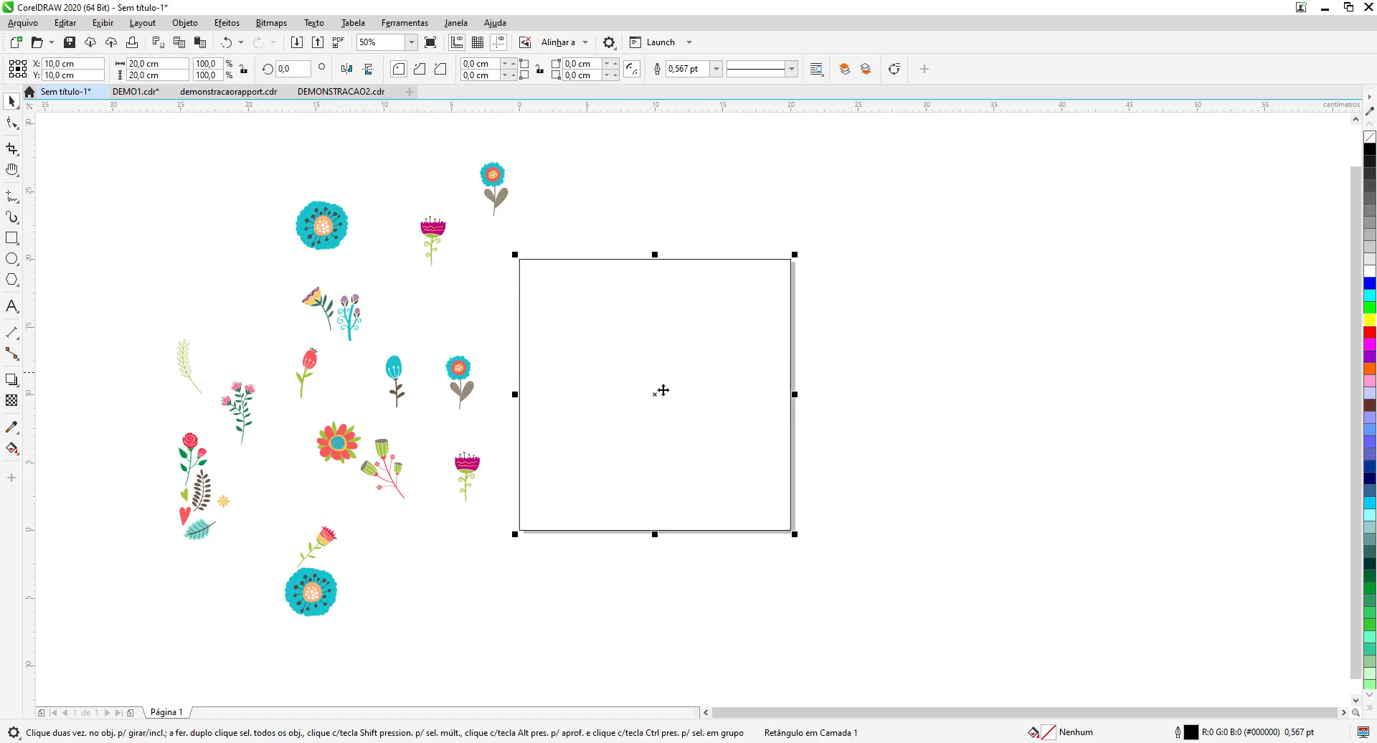
Step: Delete the unlocked 20 × 20 cm rectangle covering the page, and review the document's page size options
drag(655, 391, 1082, 400)
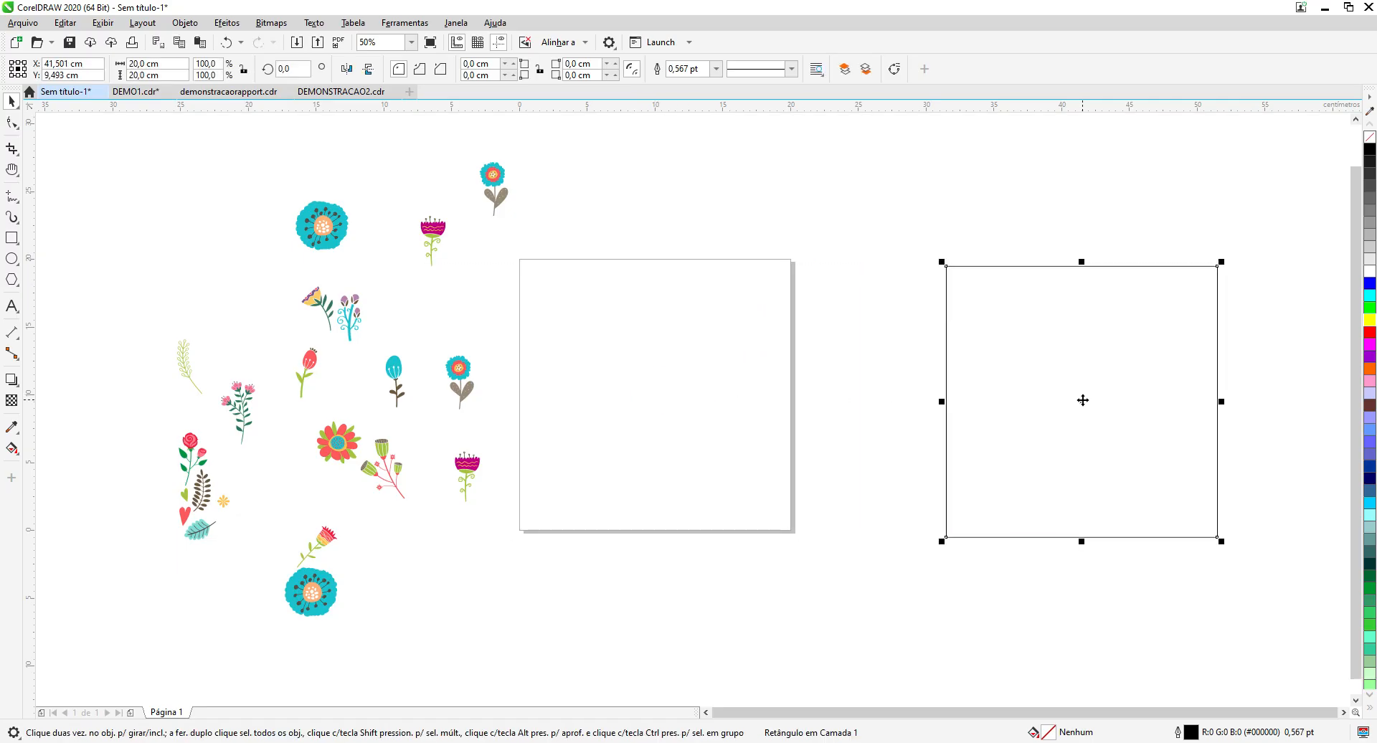
key(Delete)
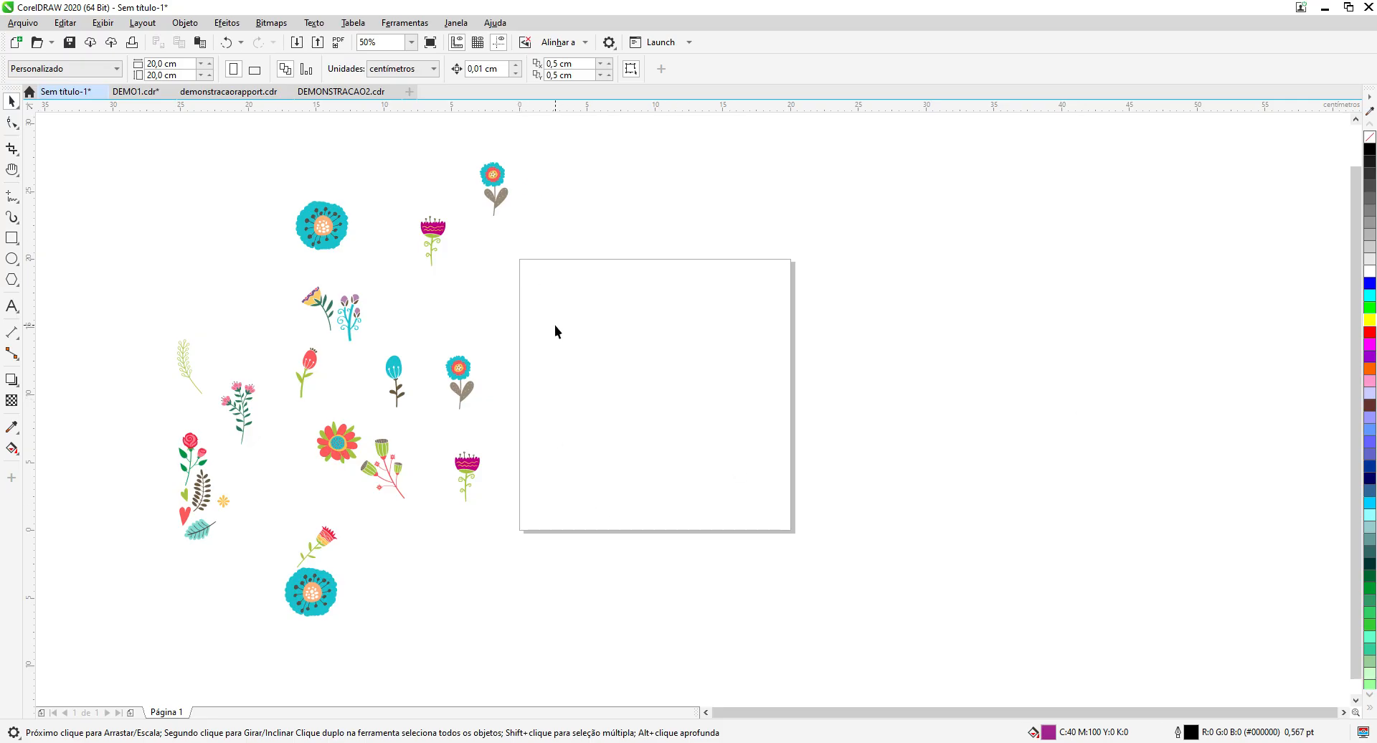
double_click(792, 335)
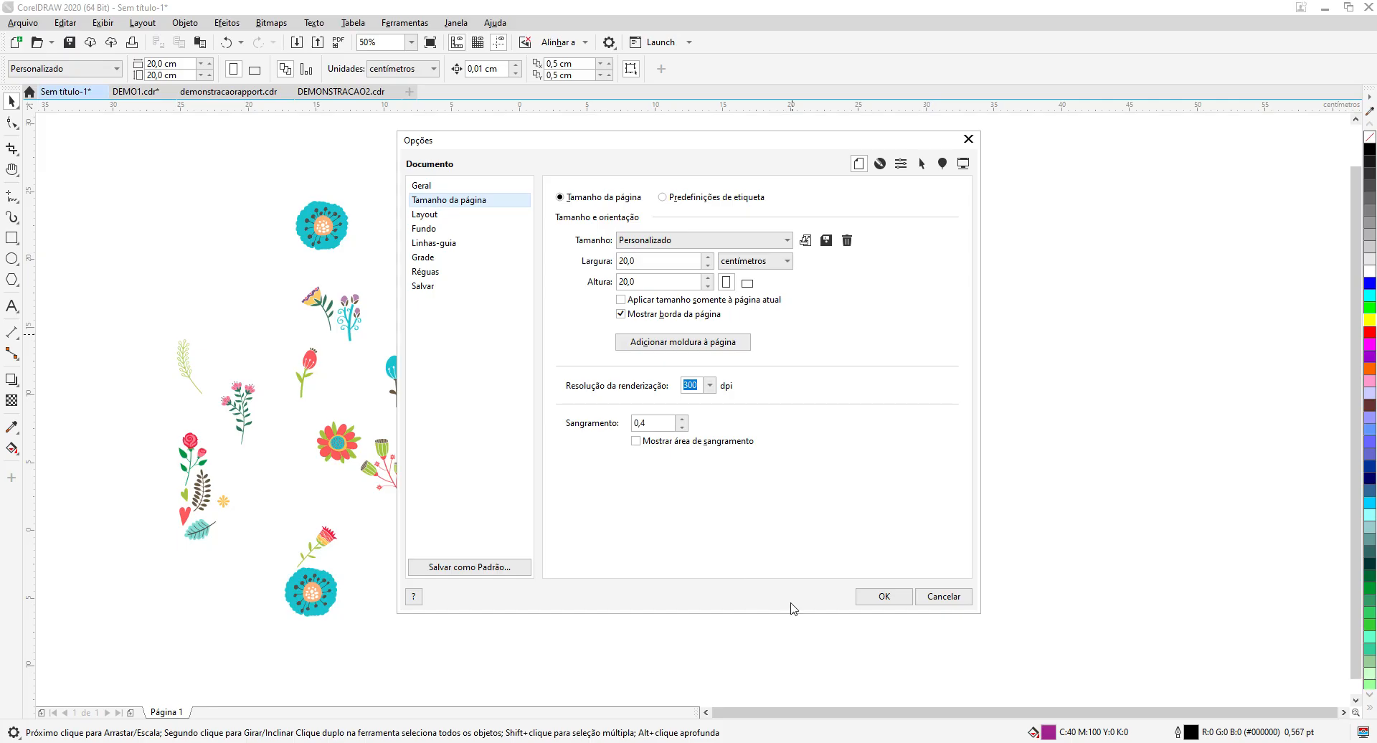
click(881, 598)
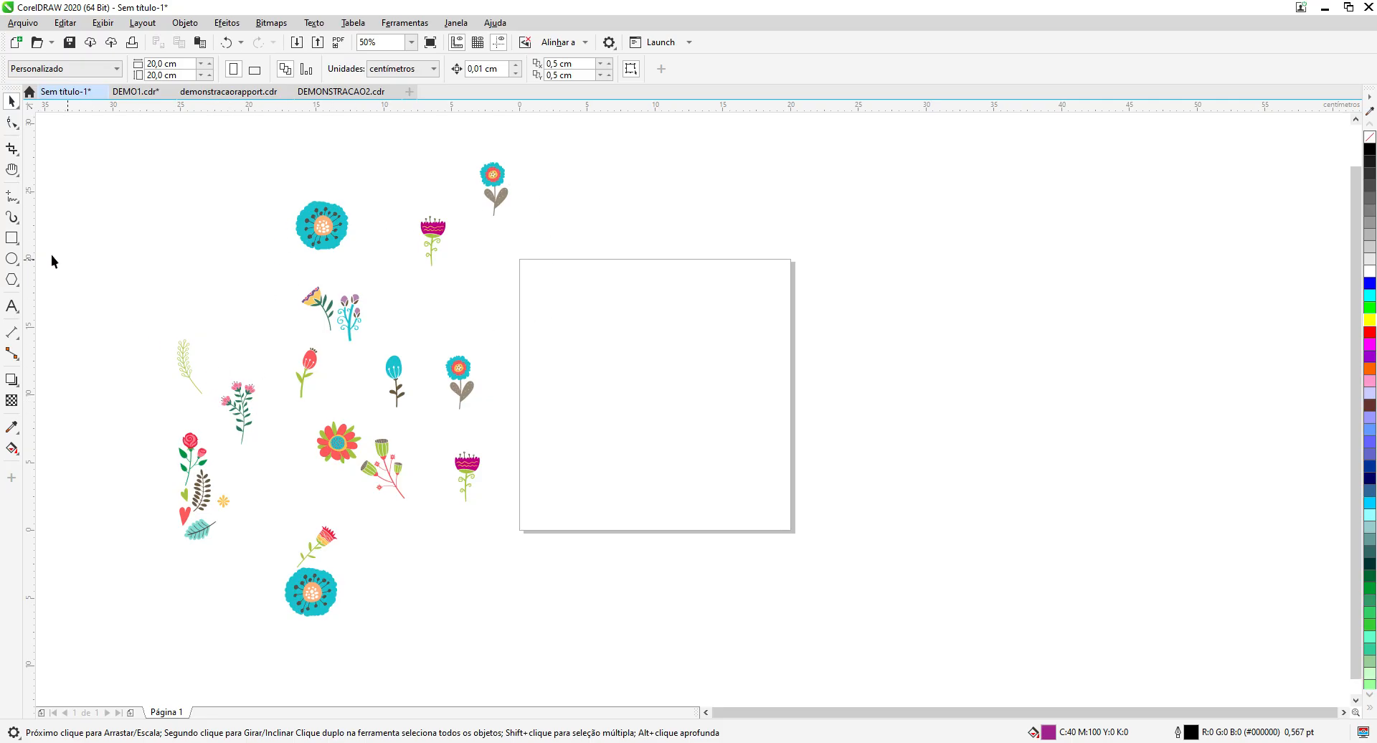
Step: Create a rectangle matching the 20 × 20 cm page, and remove both its fill and its outline
double_click(12, 239)
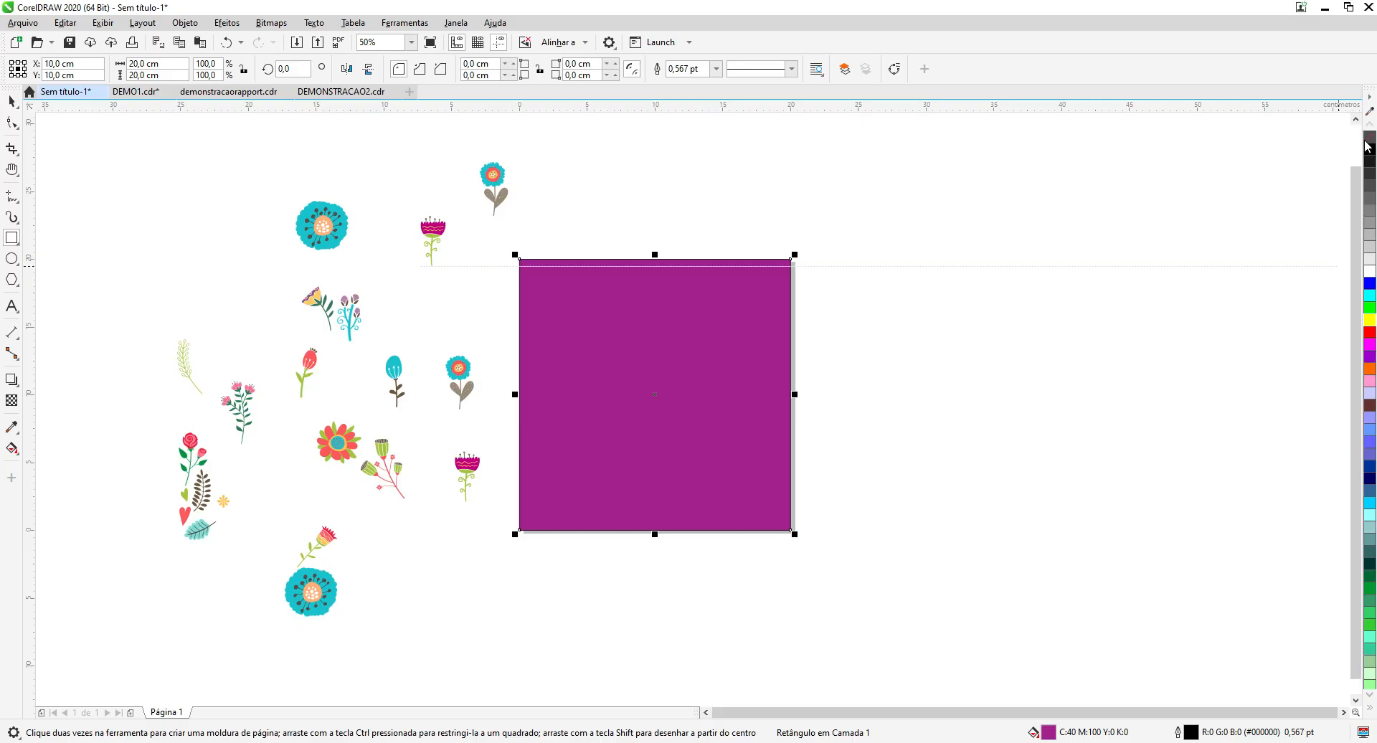
click(1370, 138)
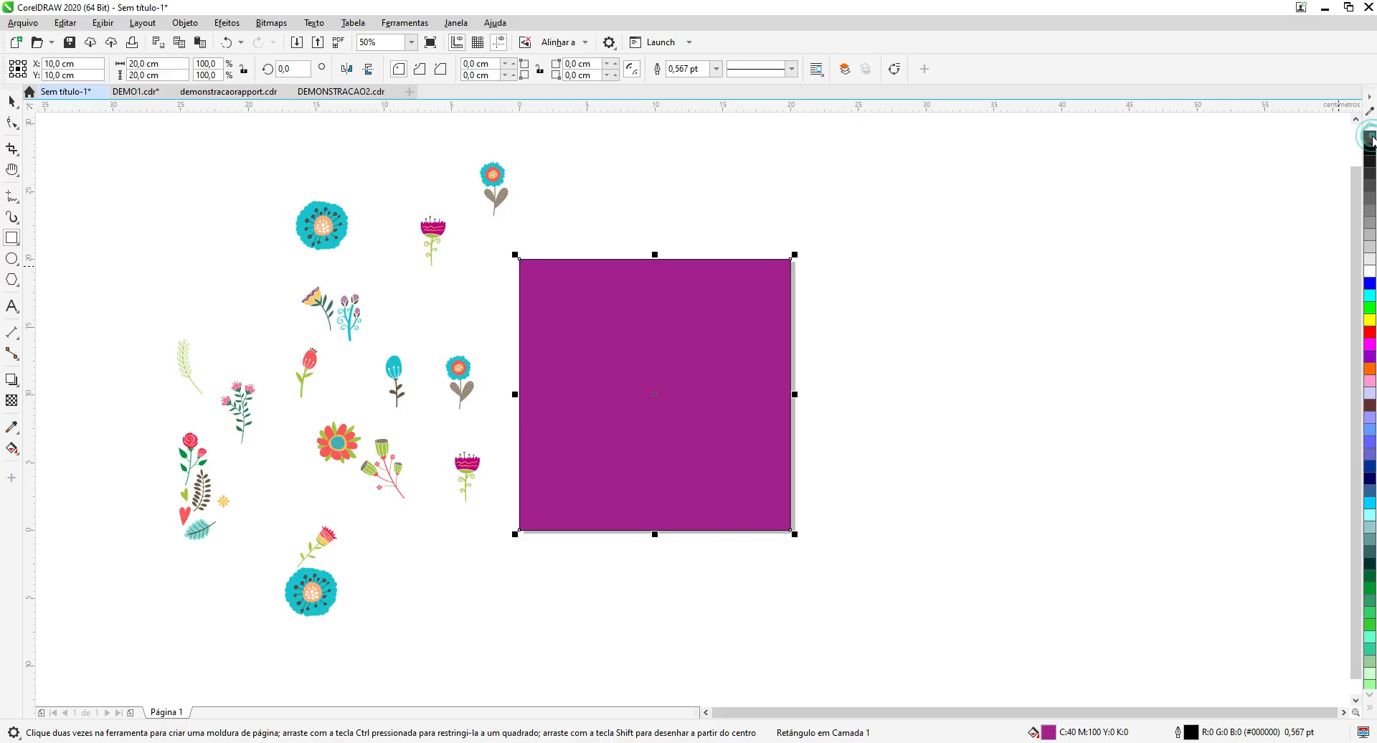
click(1369, 137)
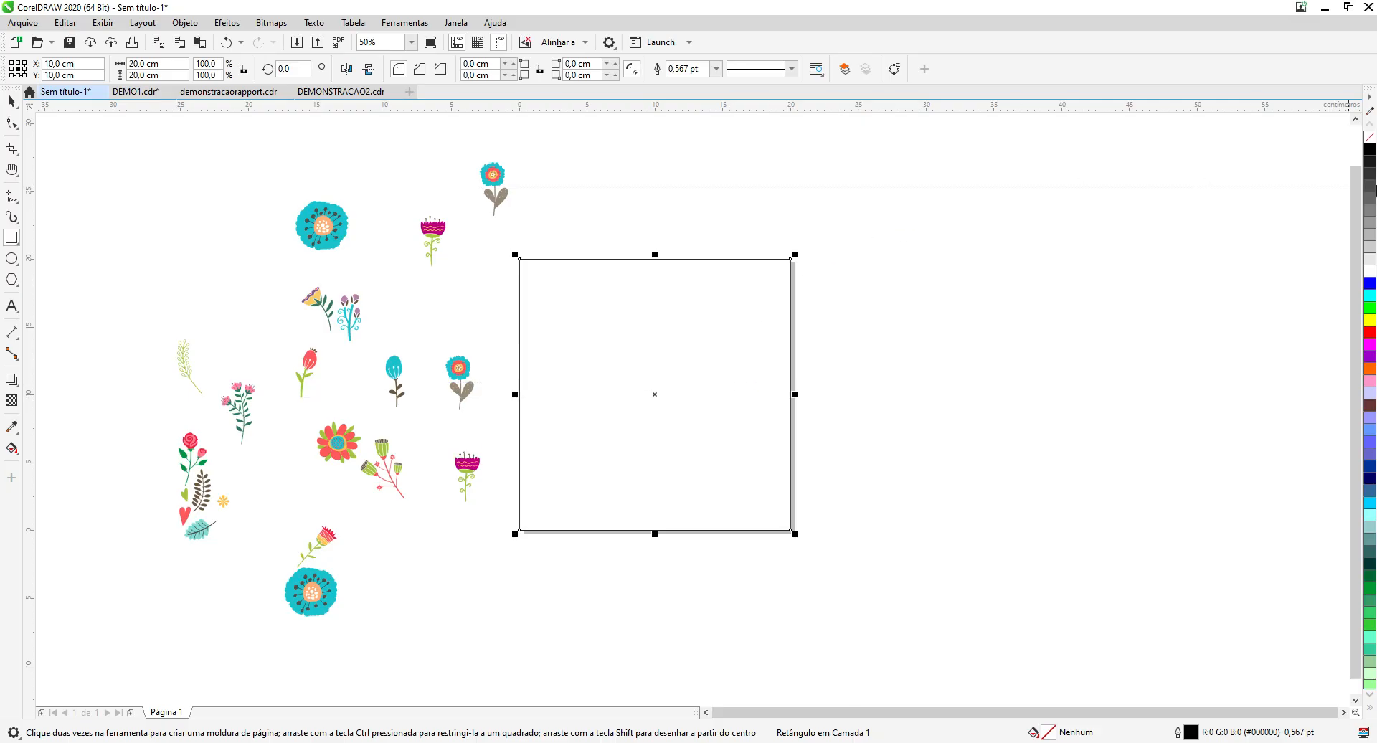
right_click(1371, 138)
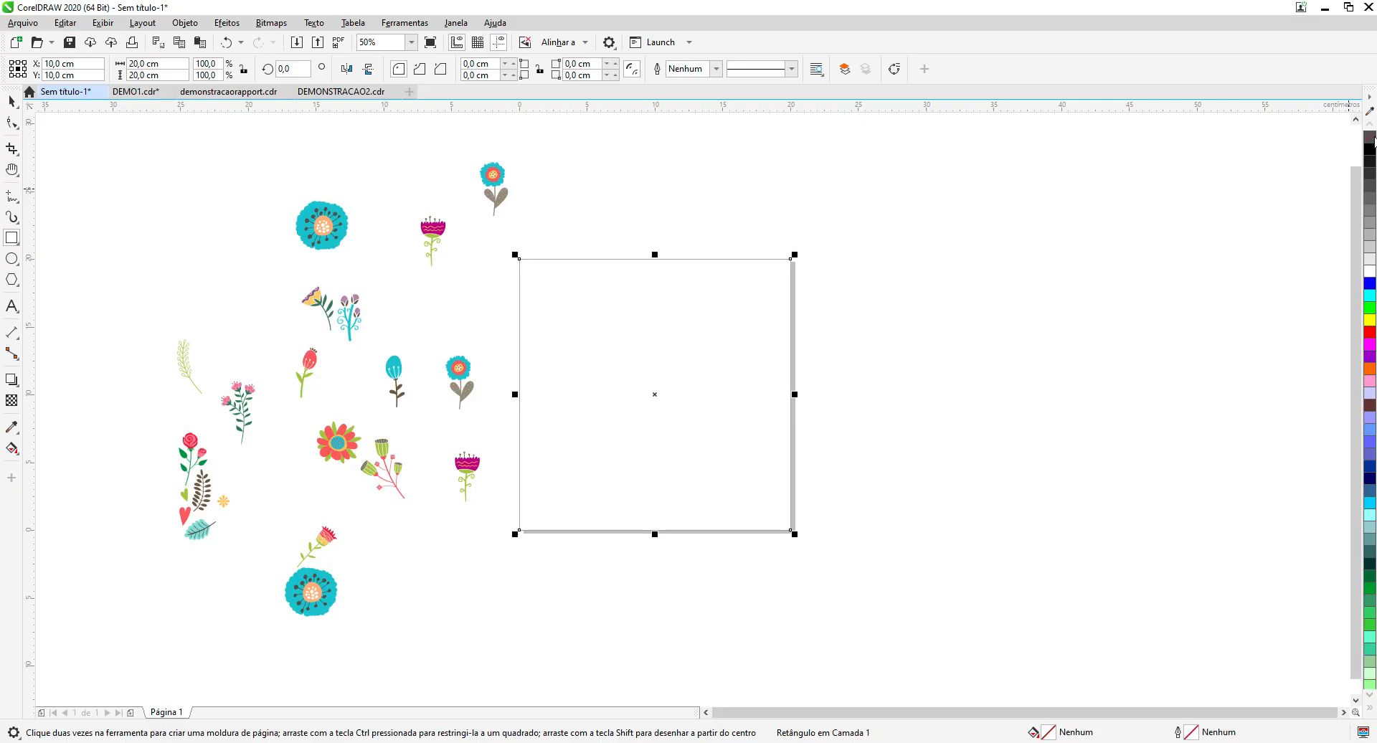
Step: Lock the invisible page-sized rectangle in place and deselect it
click(12, 102)
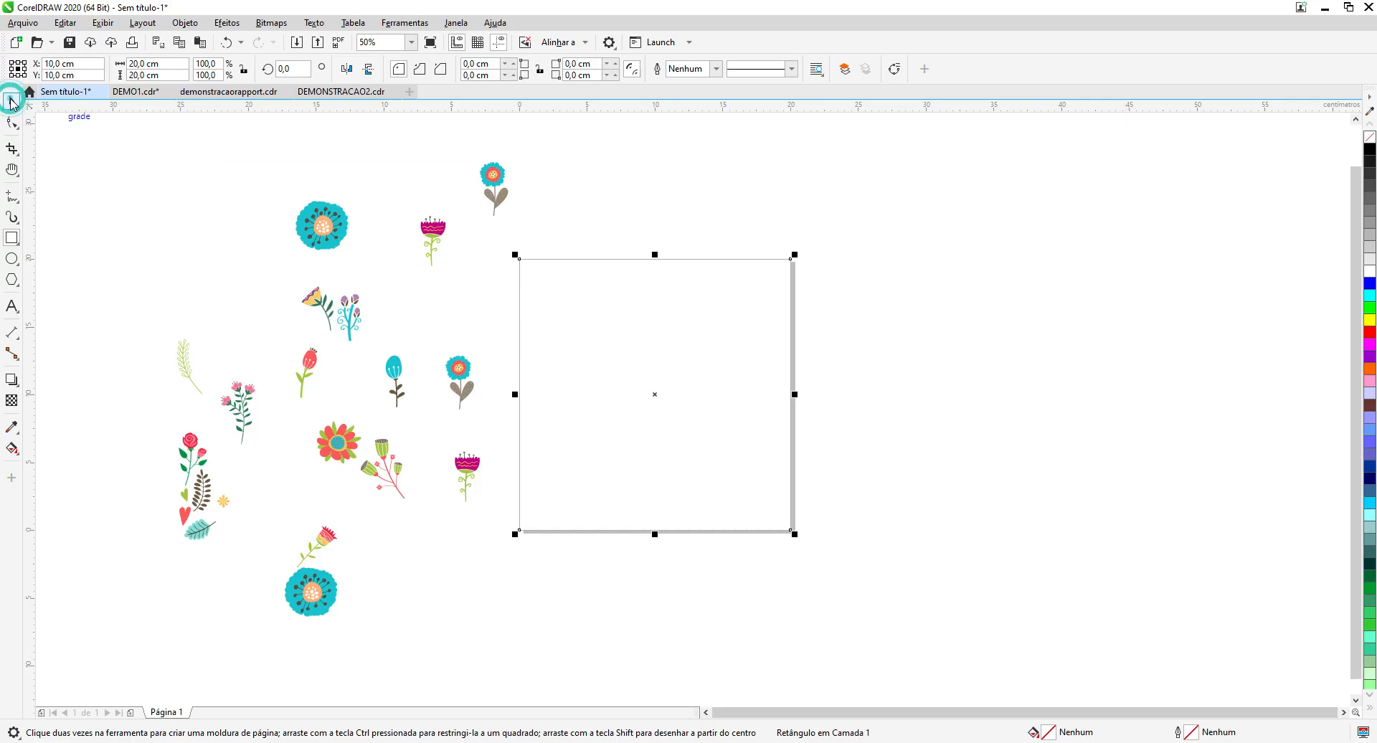
right_click(677, 274)
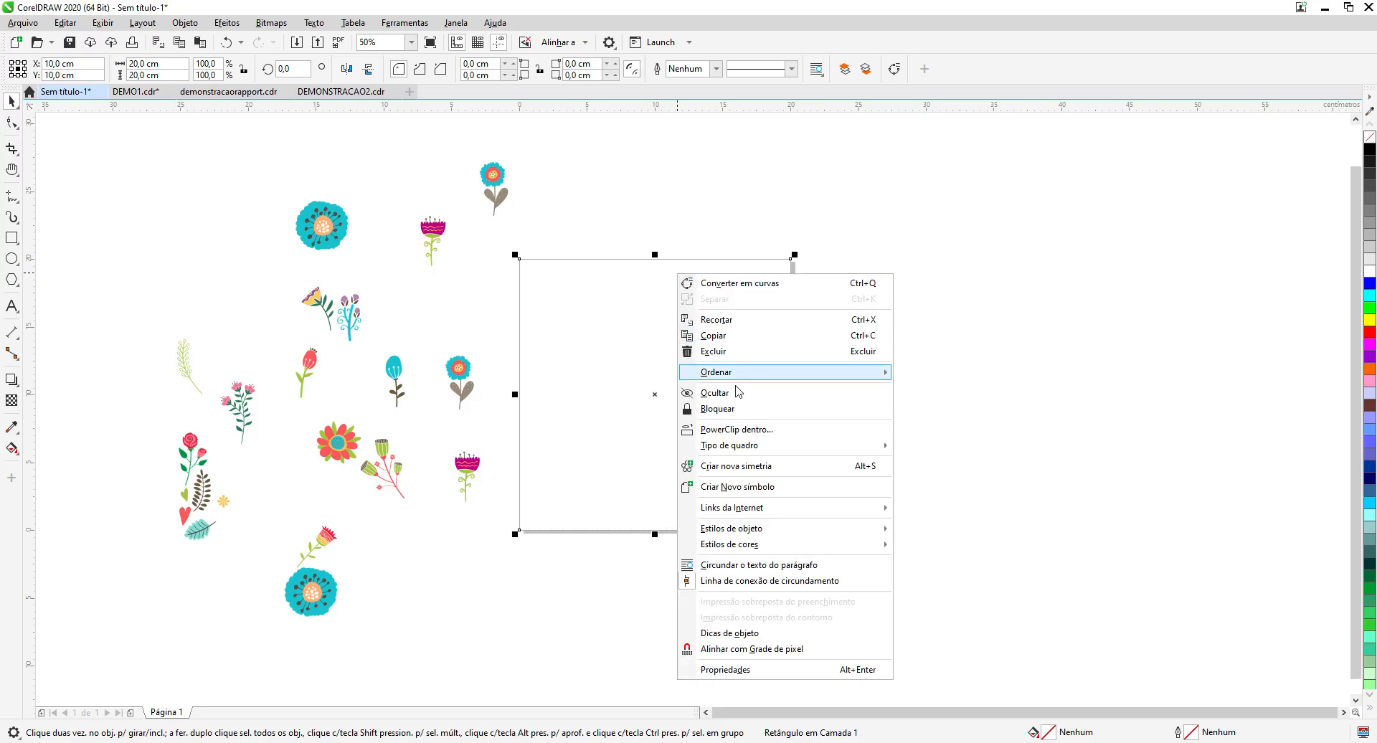
click(718, 413)
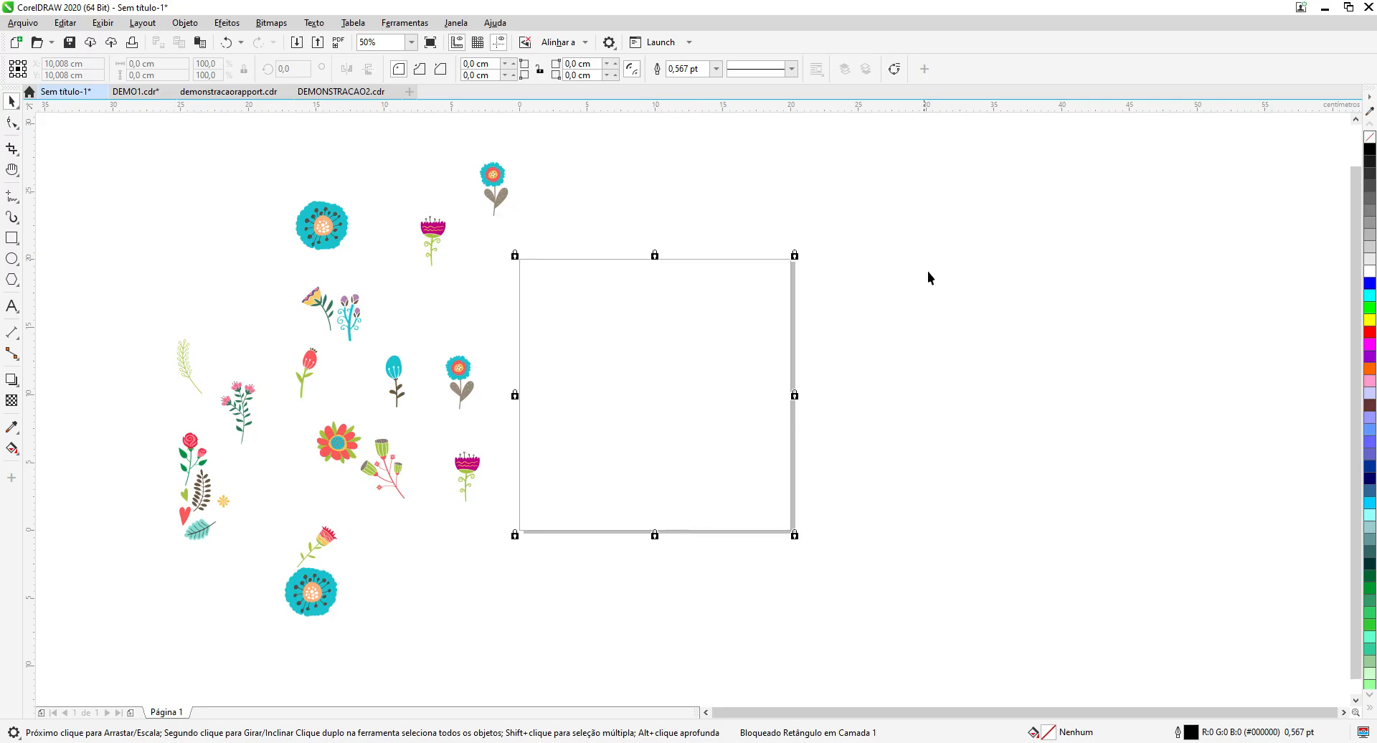
click(837, 264)
Step: Look at the finished floral repeat in demonstracaorapport.cdr, and return to the Sem título-1 document
click(228, 91)
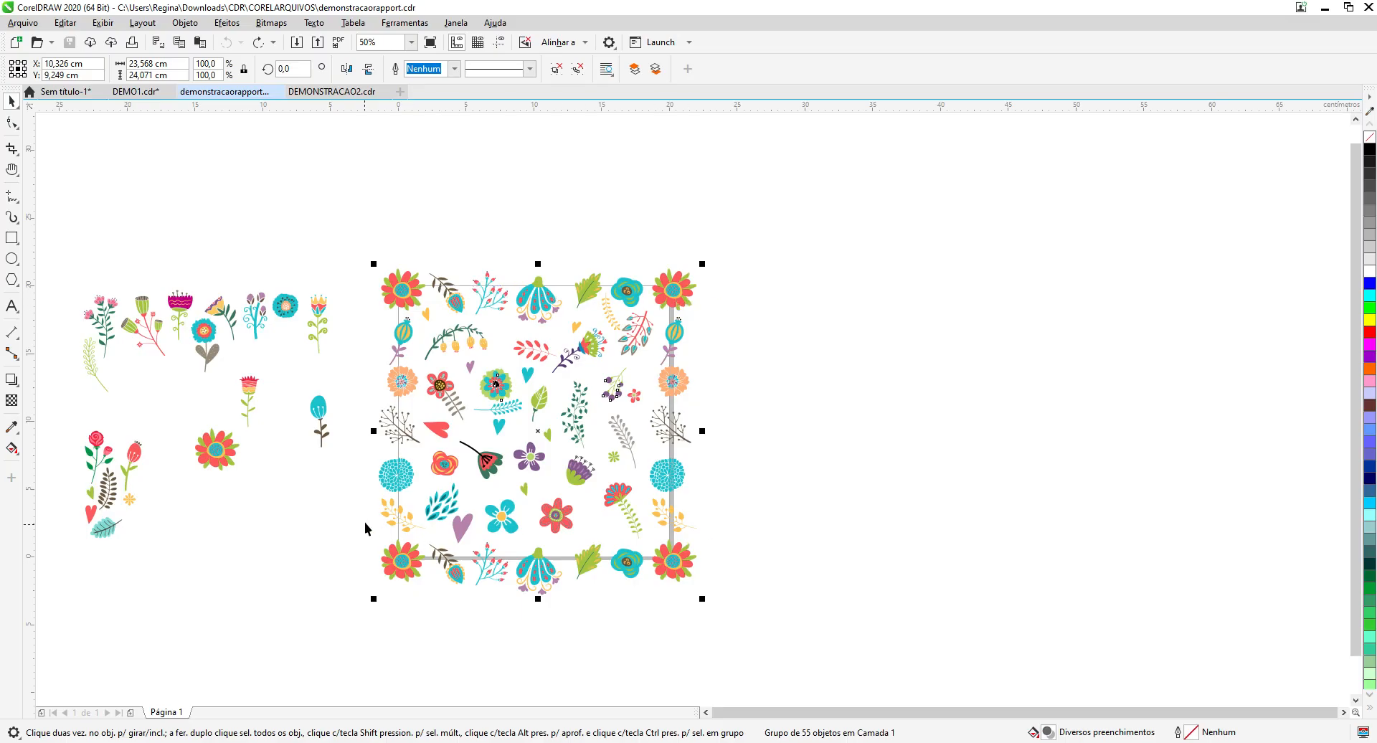
click(127, 93)
click(49, 98)
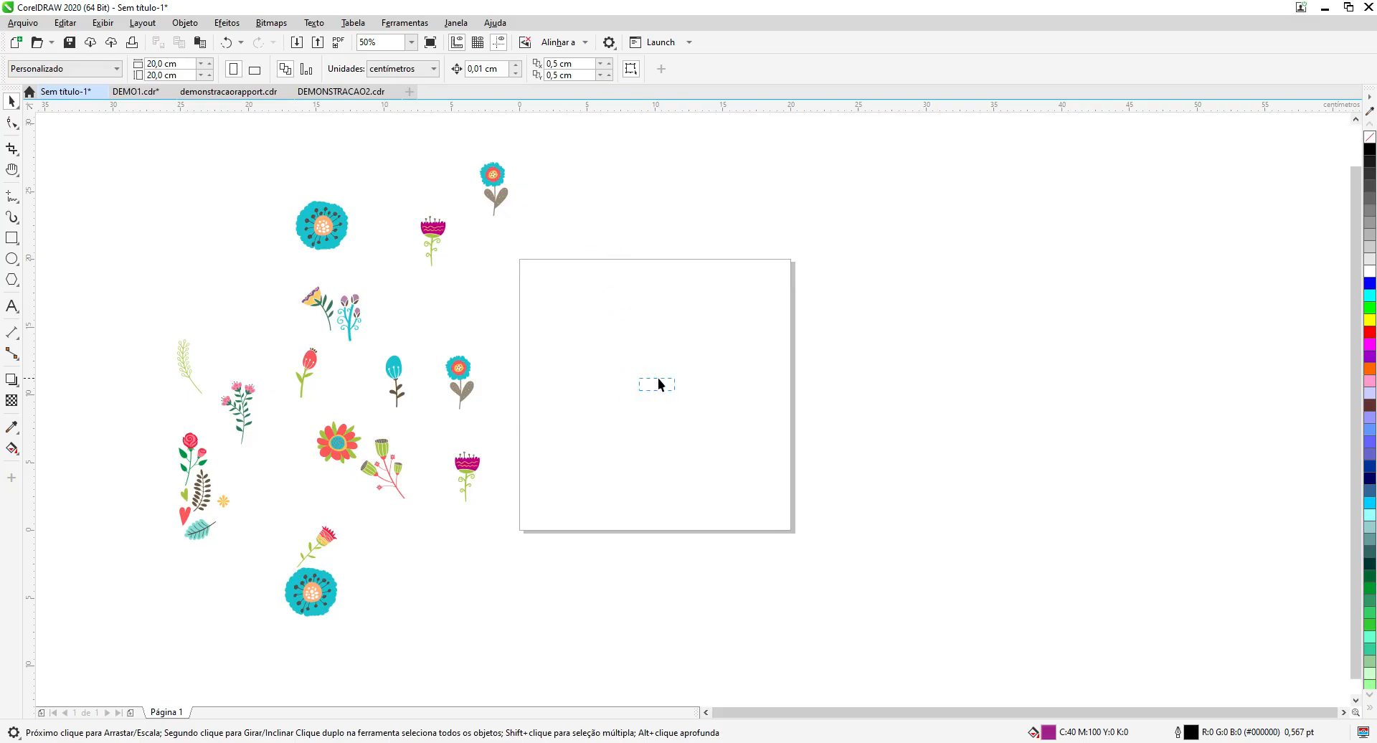
drag(621, 301, 676, 314)
Step: Move the upper large blue flower onto the page's upper-left corner, centred at X 0,0 cm and about Y 19,2 cm
click(324, 224)
drag(324, 225, 526, 268)
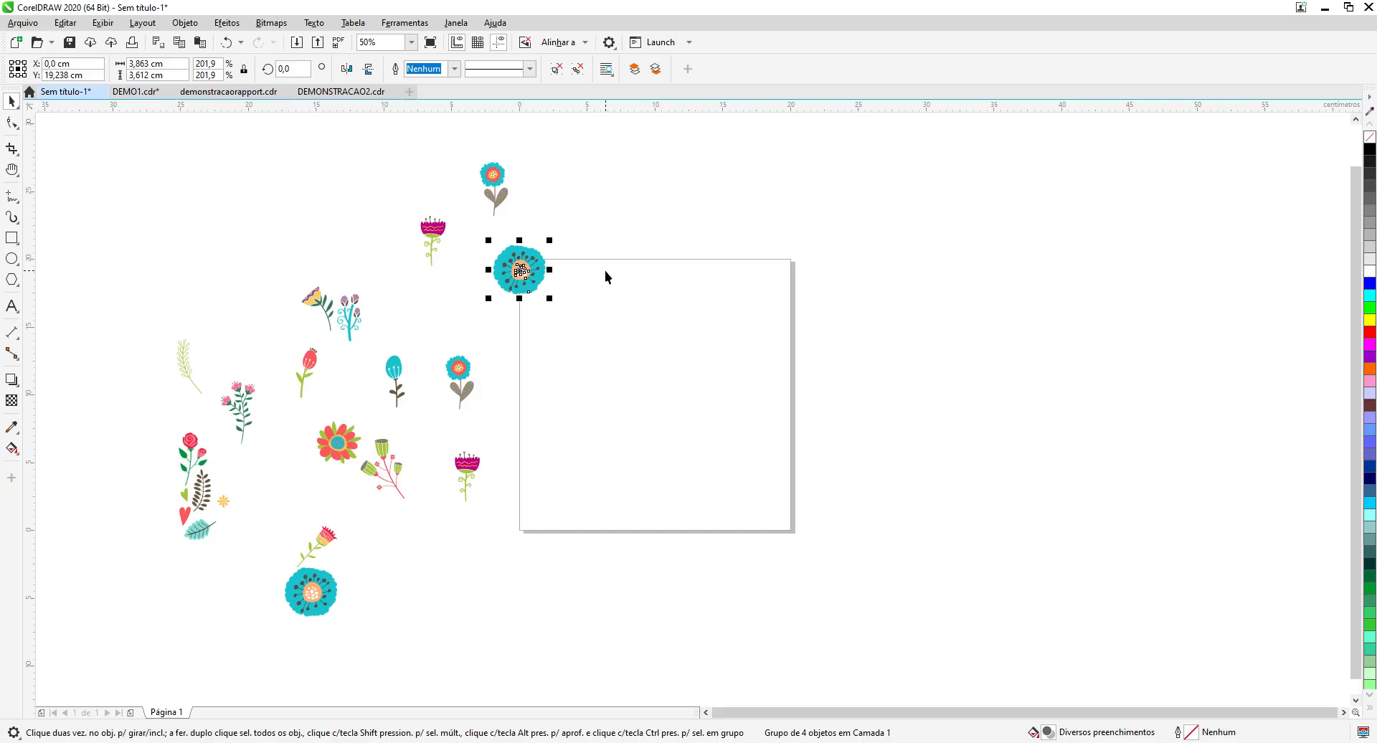
click(592, 239)
click(522, 274)
click(772, 160)
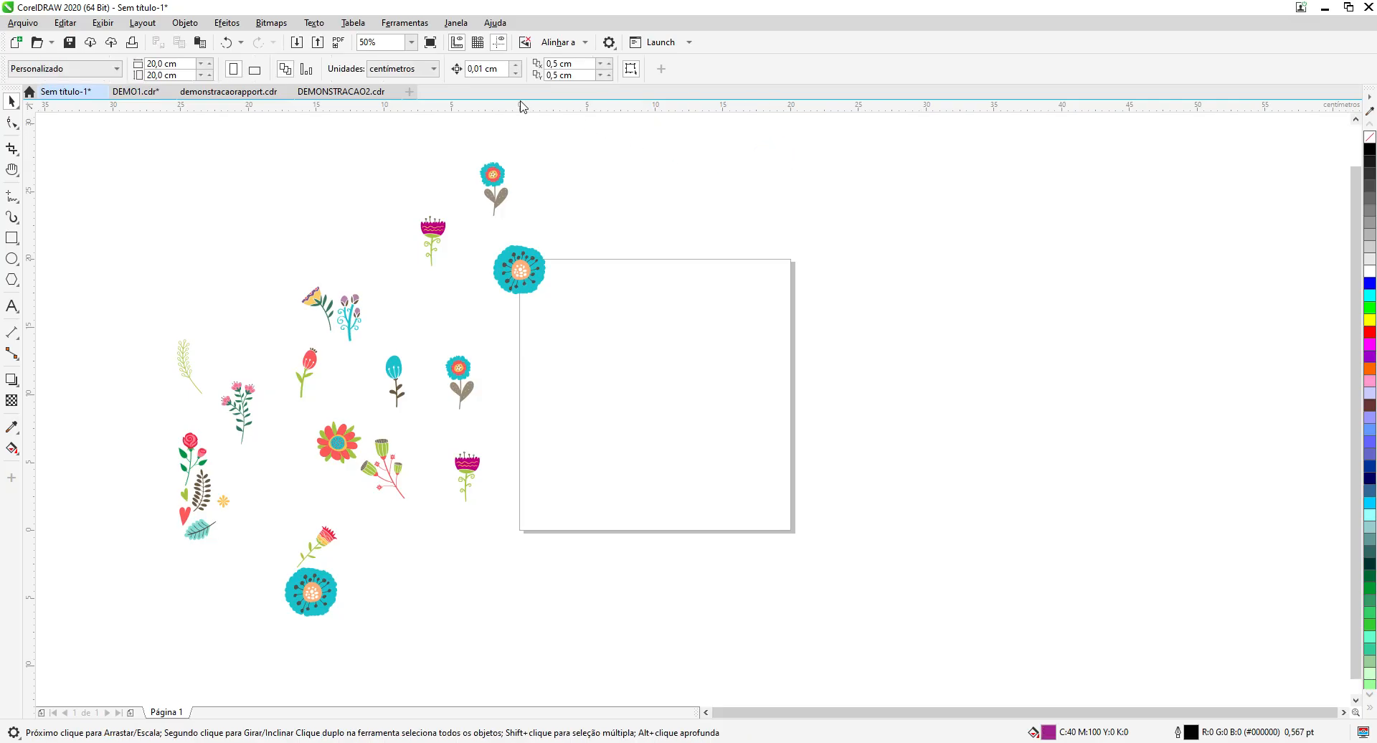
Step: With nothing selected, set the document's nudge distance to 20,0 cm
click(470, 68)
click(504, 68)
text(20,0 cm)
Step: Copy the corner flower, paste it in place, and nudge the copy 20 cm right to the page's upper-right corner
click(514, 275)
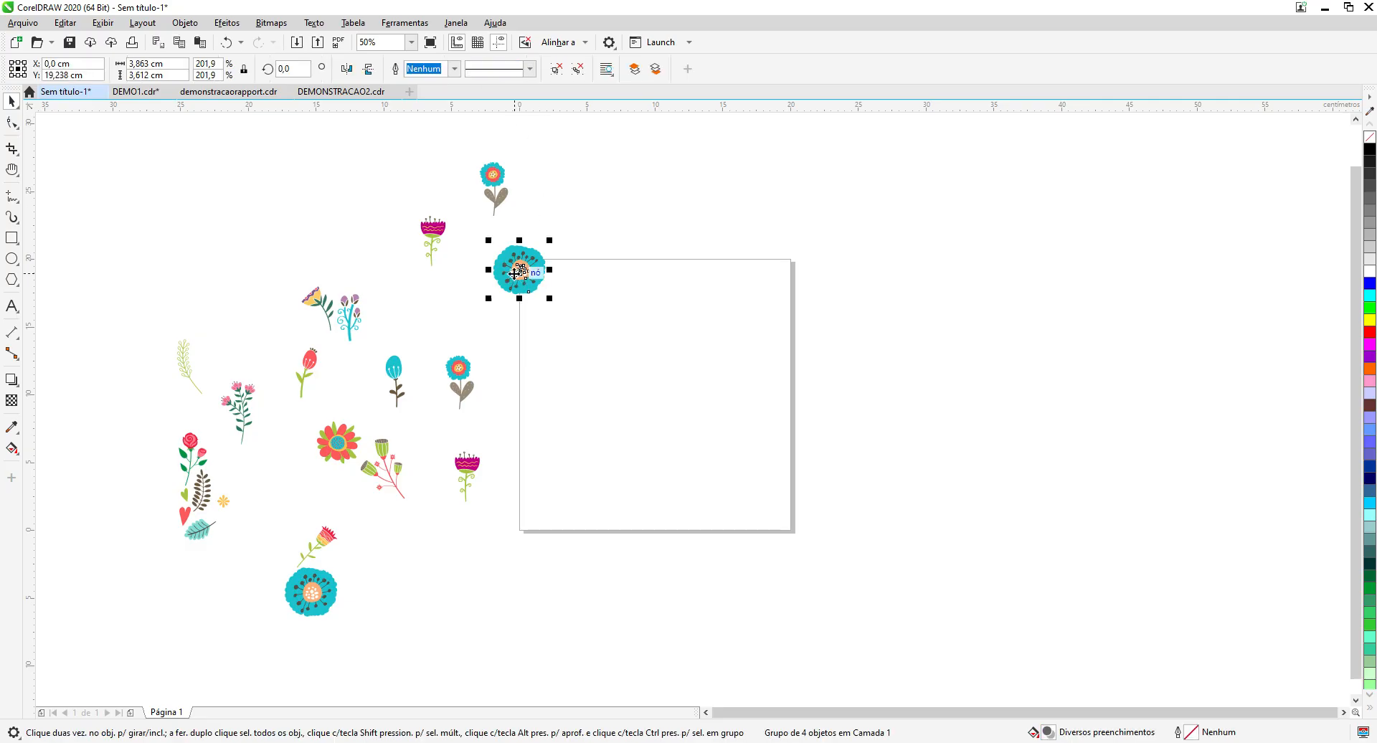
click(66, 22)
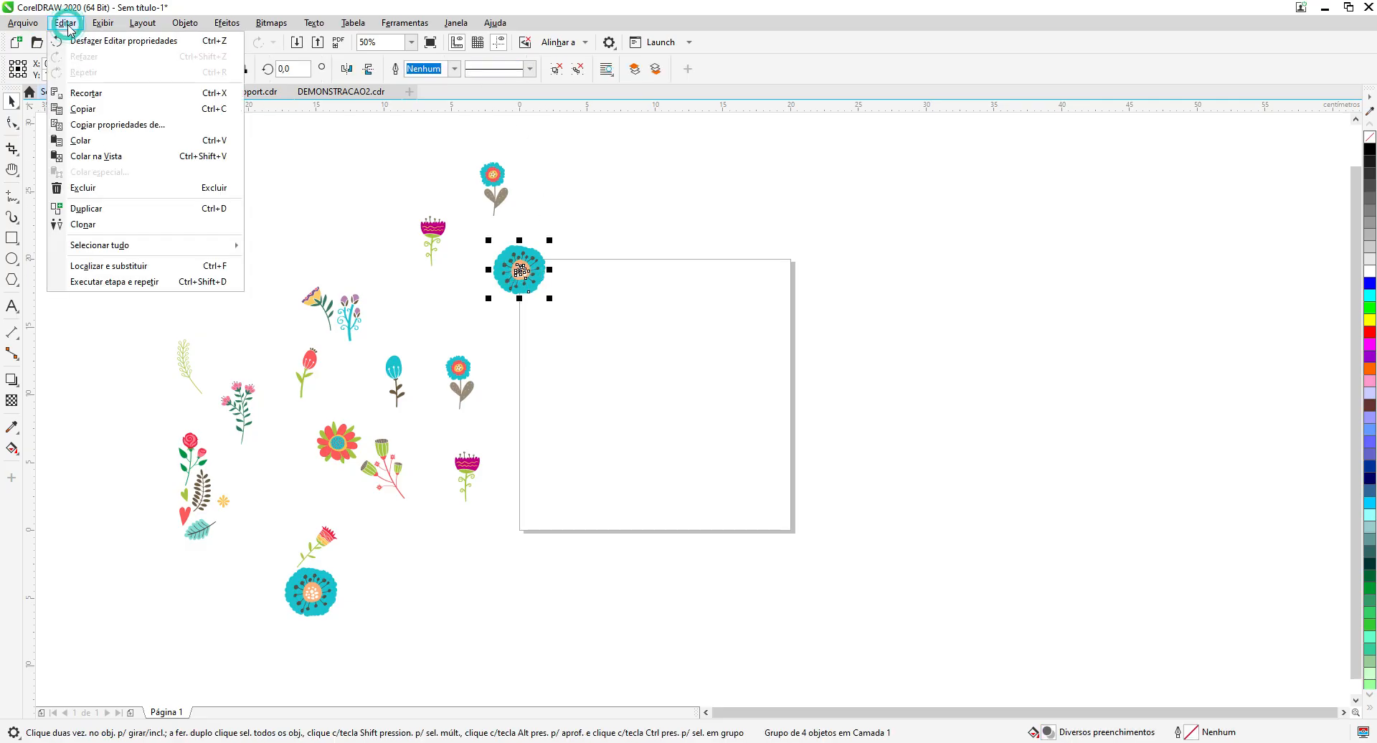
click(89, 108)
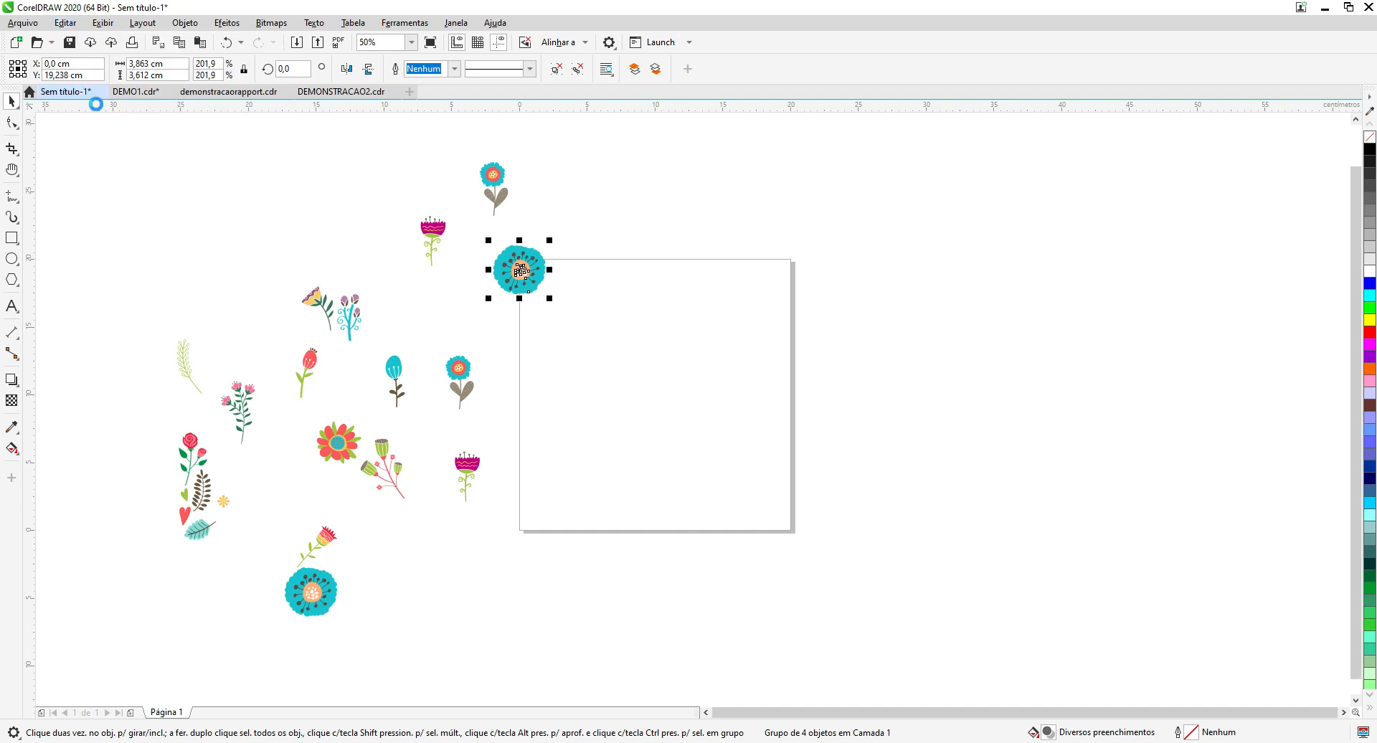
click(71, 23)
click(95, 141)
key(ctrl+d)
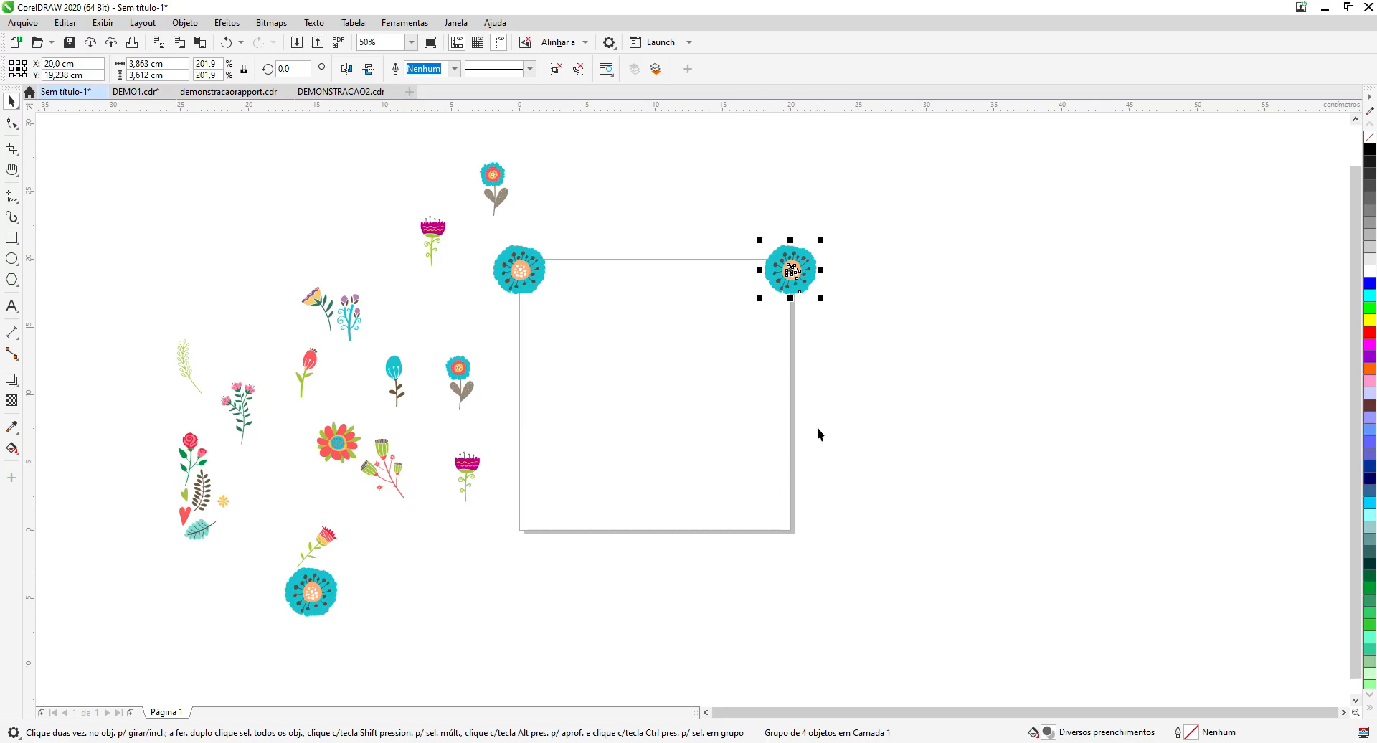
Step: Copy the upper-right flower, paste it in place, and nudge the copy 20 cm down to the page's lower-right corner
click(77, 25)
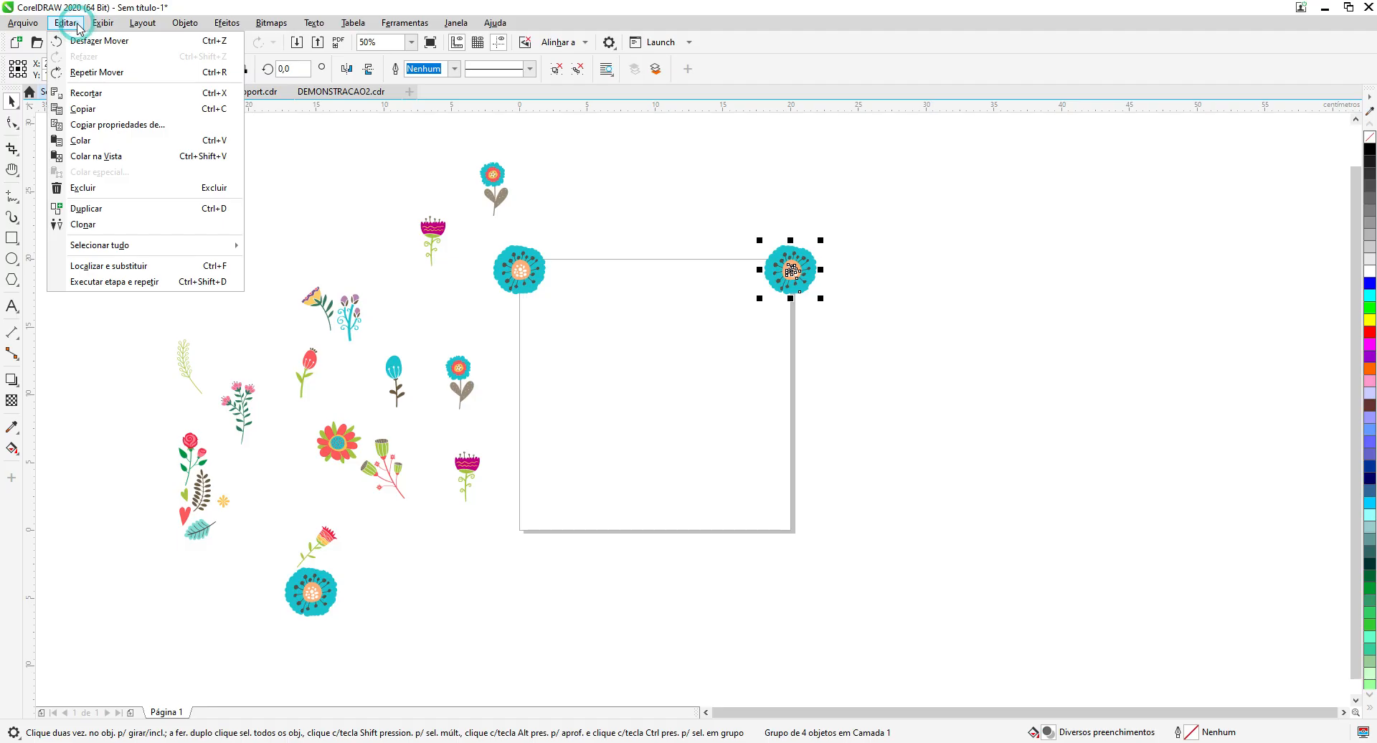
click(85, 108)
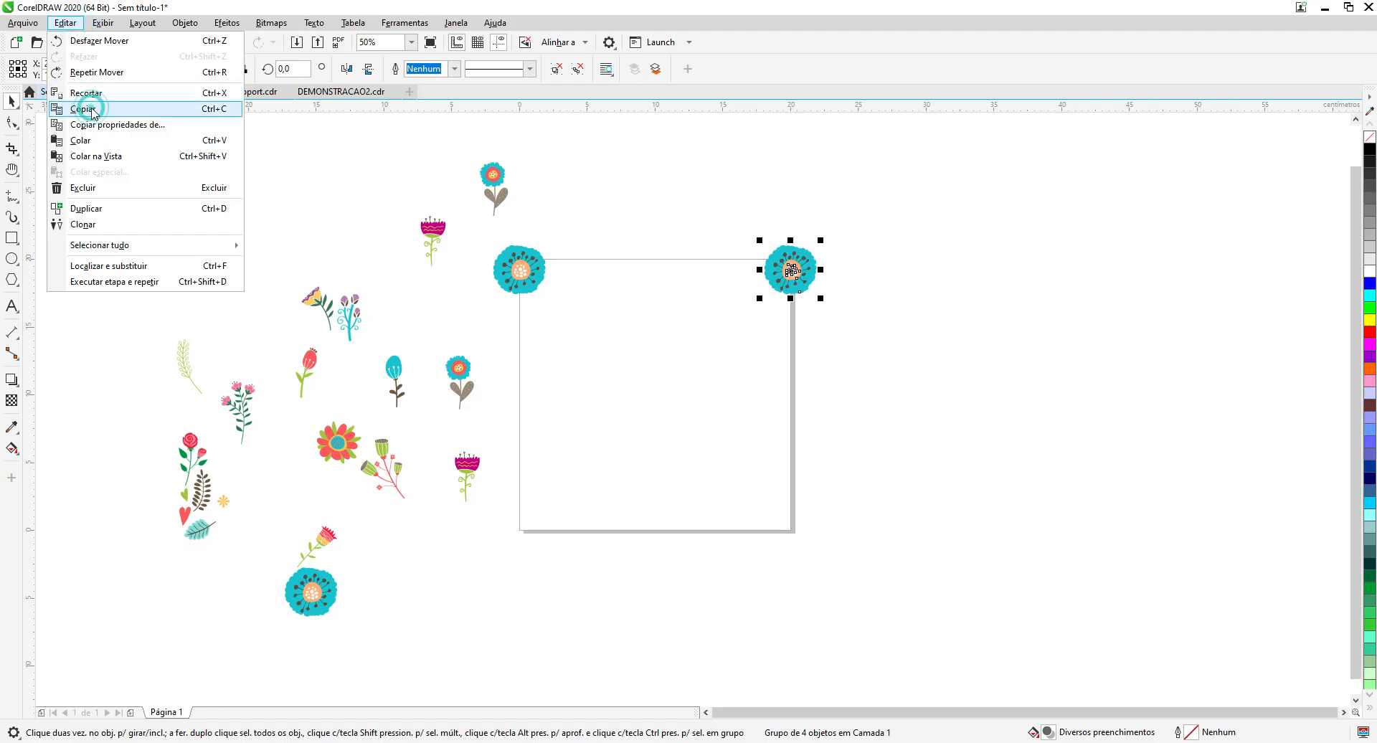
click(77, 26)
click(85, 139)
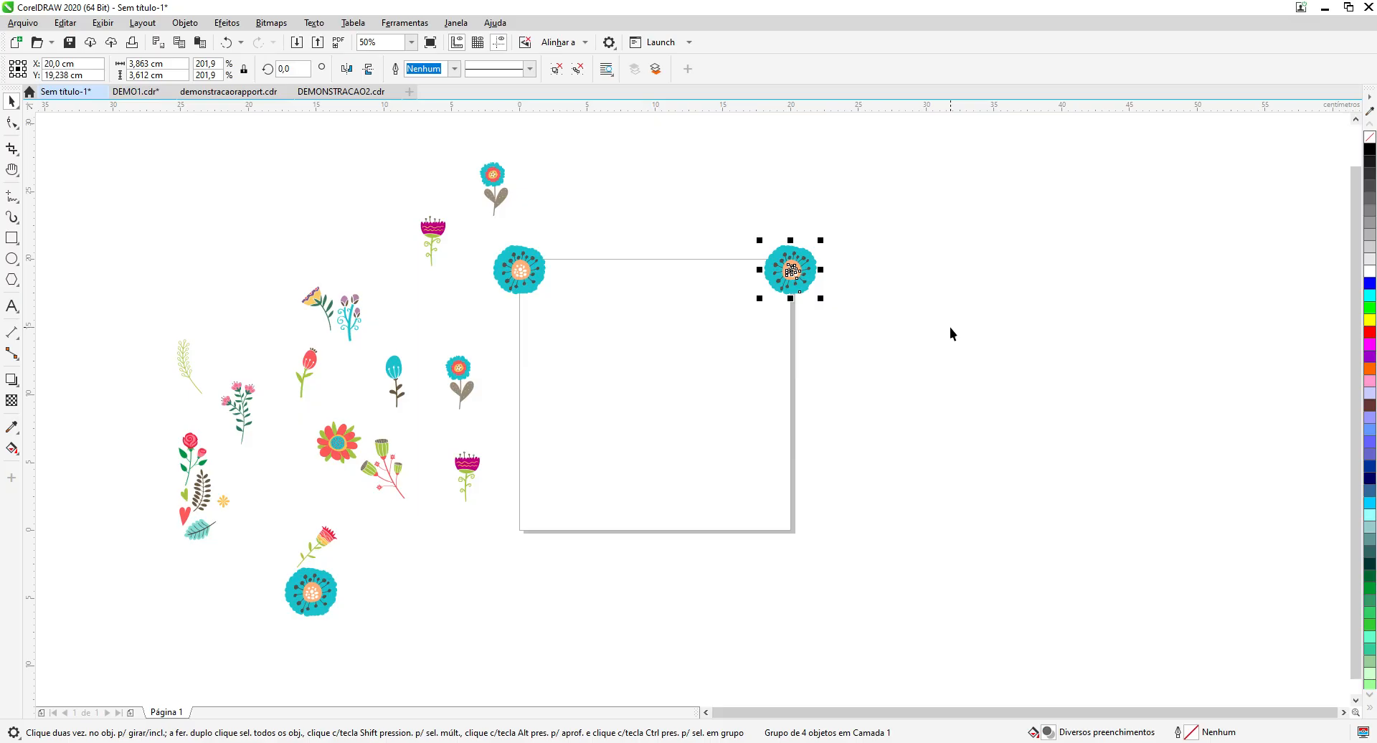
key(ctrl+d)
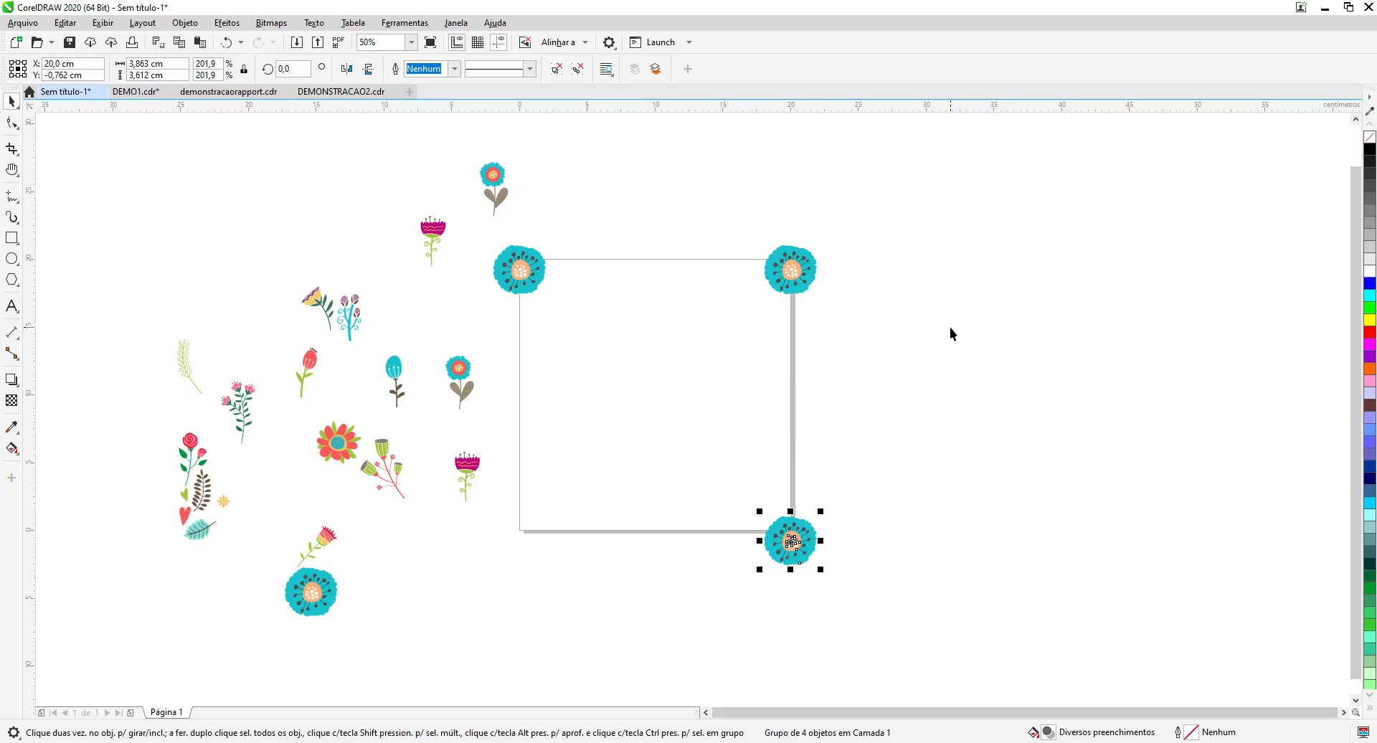
Step: Nudge the upper-left flower 20 cm down to the lower-left corner, and nudge a pasted copy 20 cm up to the upper-left corner
click(522, 271)
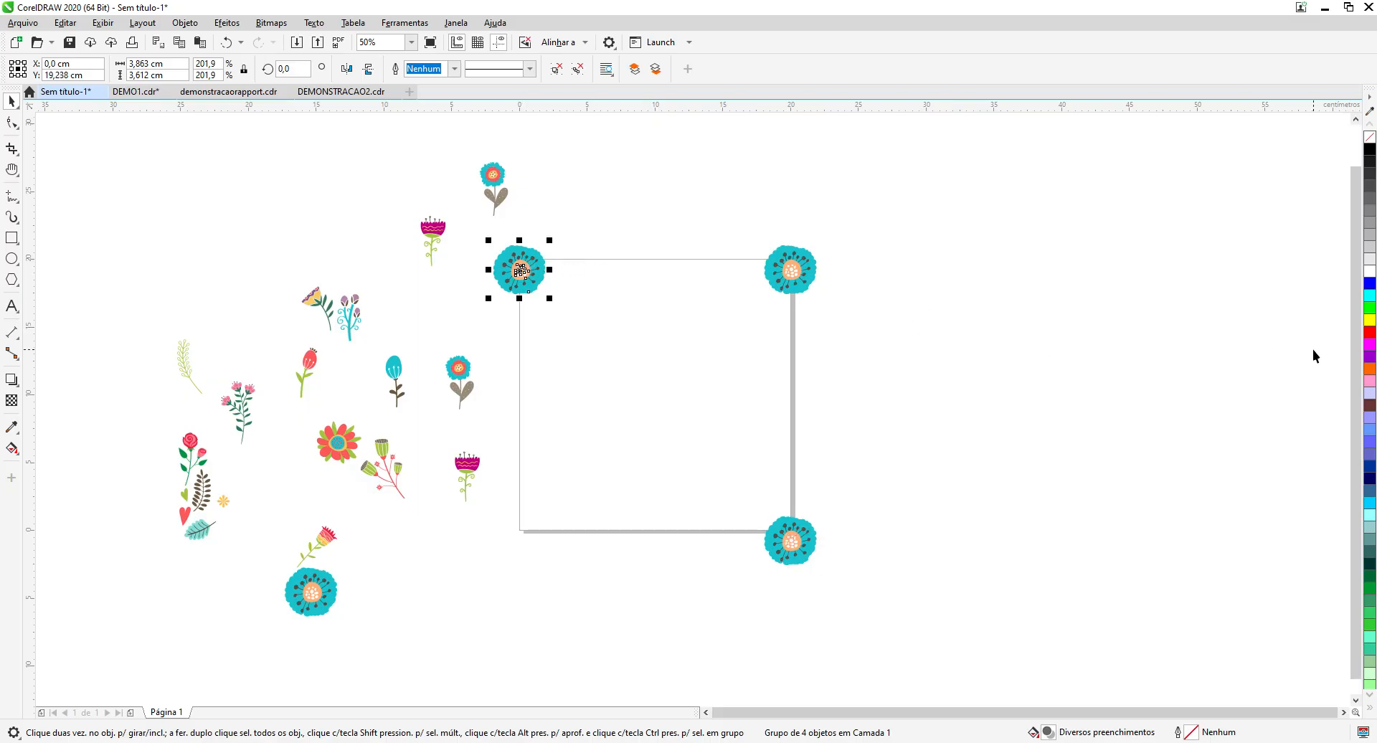
key(Down)
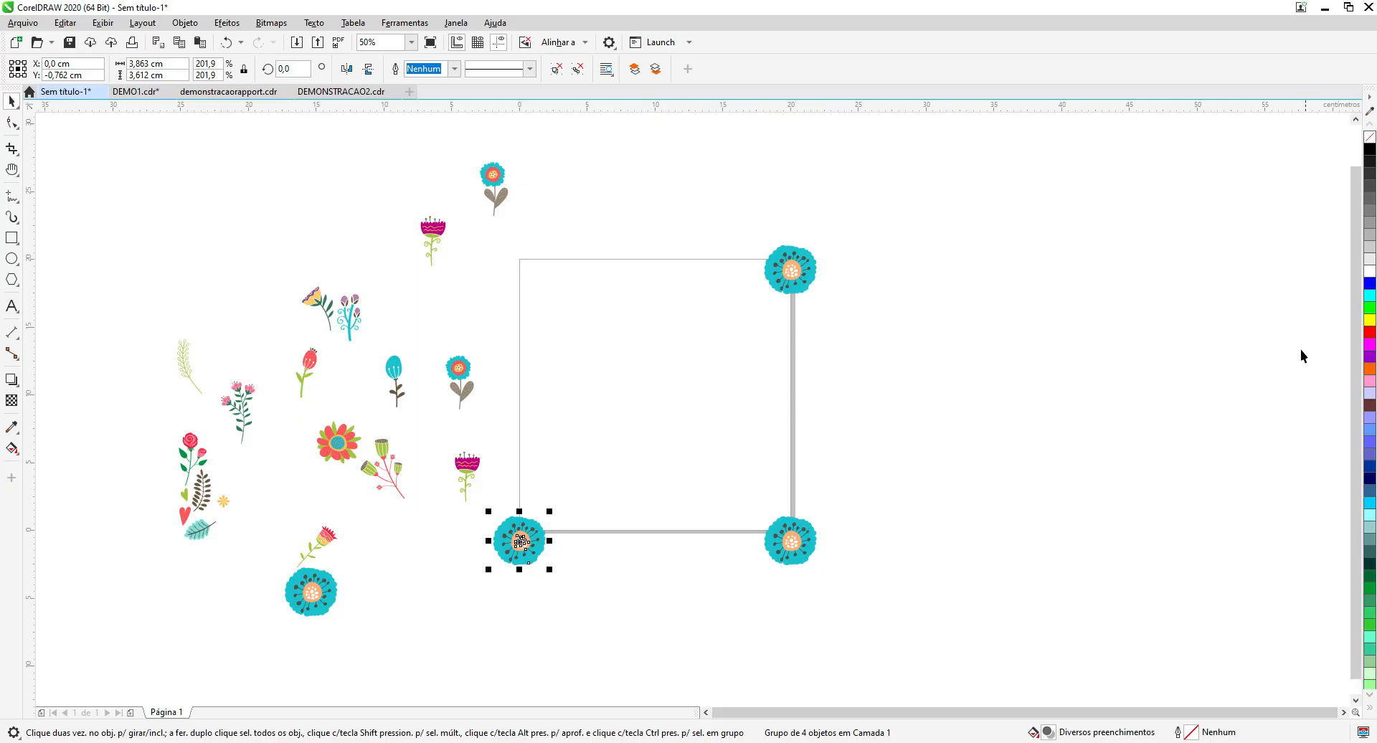
click(62, 25)
click(92, 109)
click(78, 24)
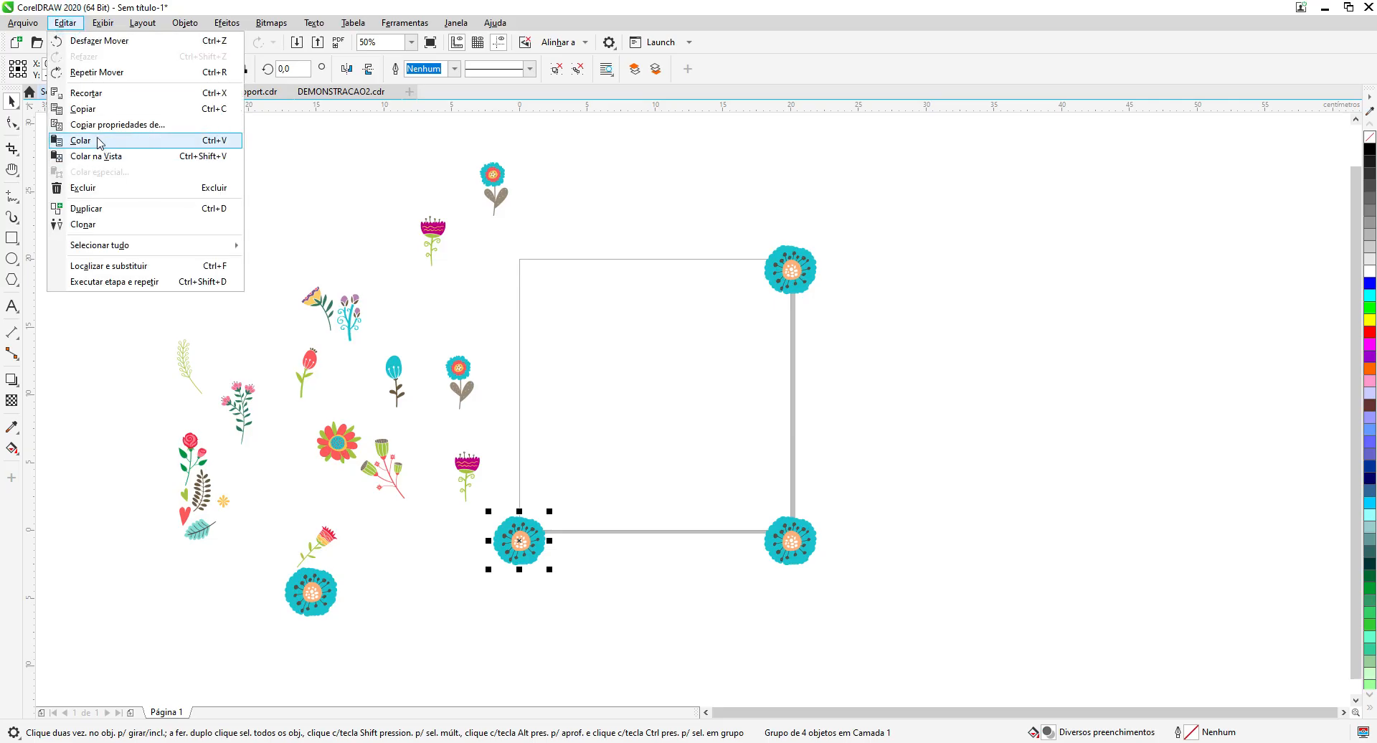
click(92, 138)
key(Up)
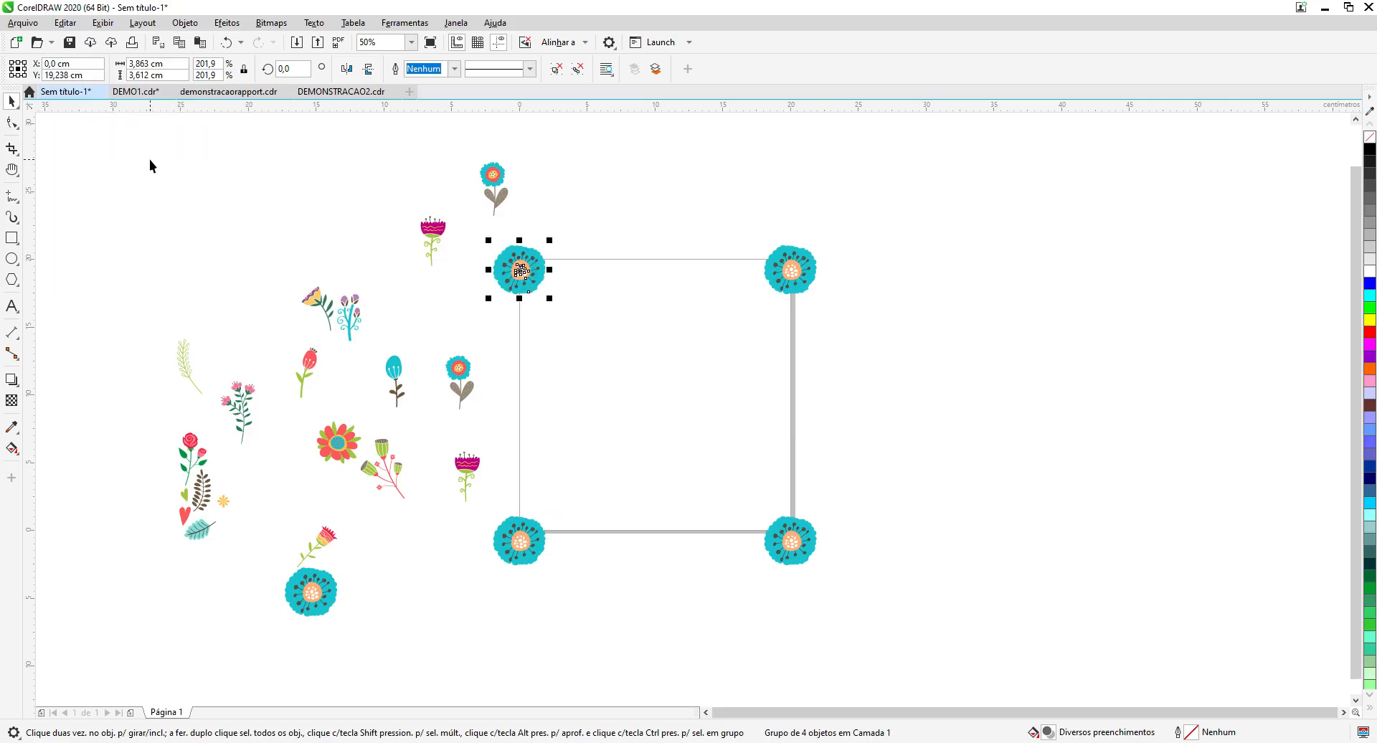
click(873, 282)
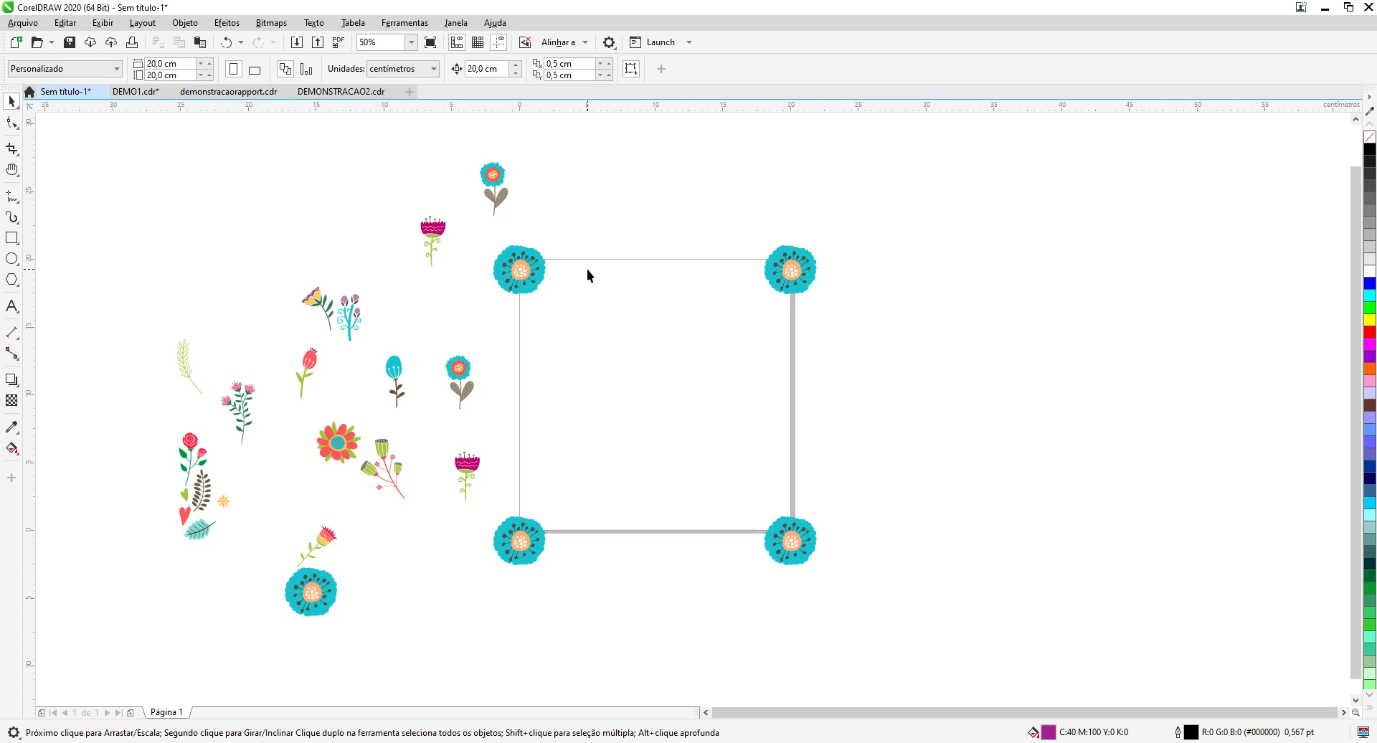
Step: Arrange the turquoise branch, yellow flower, blue bud and blue flower with grey leaves in a row along the page's top edge
drag(346, 318, 580, 266)
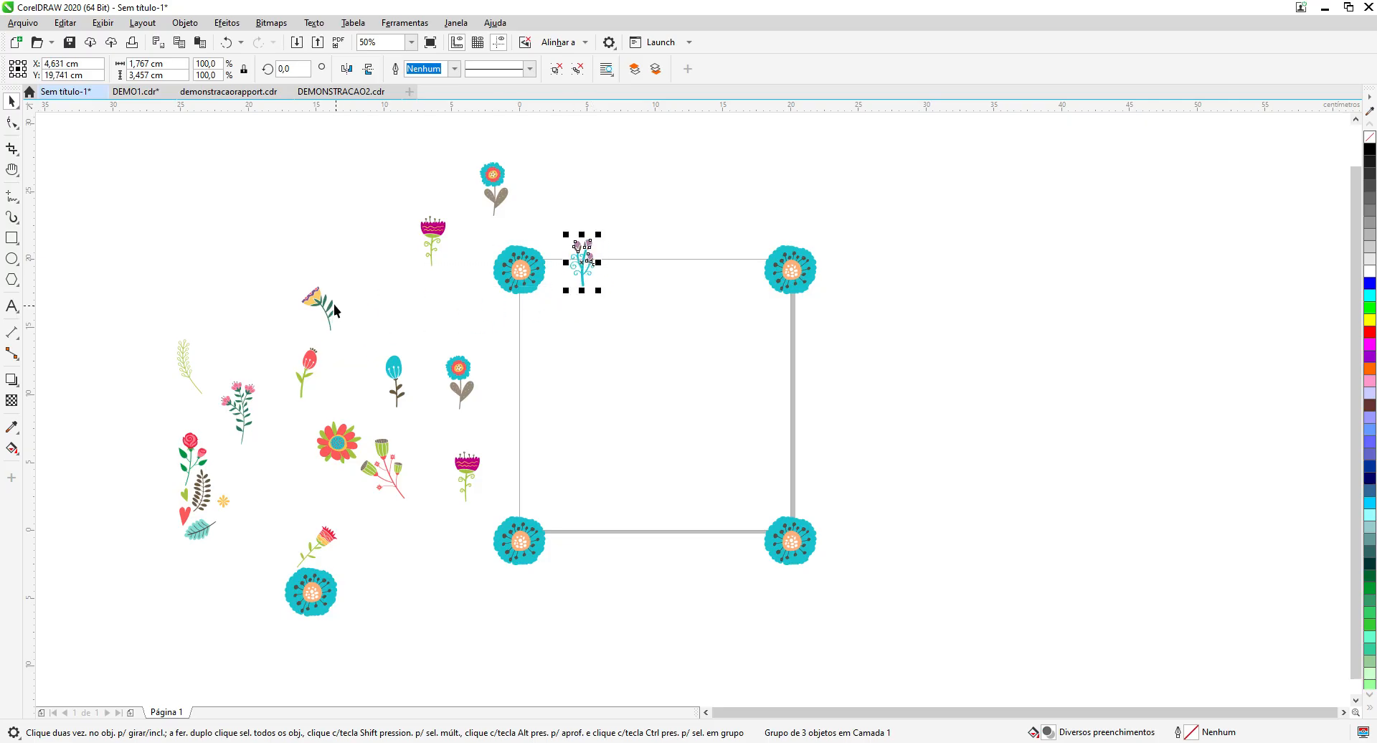
drag(316, 307, 621, 267)
click(395, 366)
drag(394, 367, 668, 230)
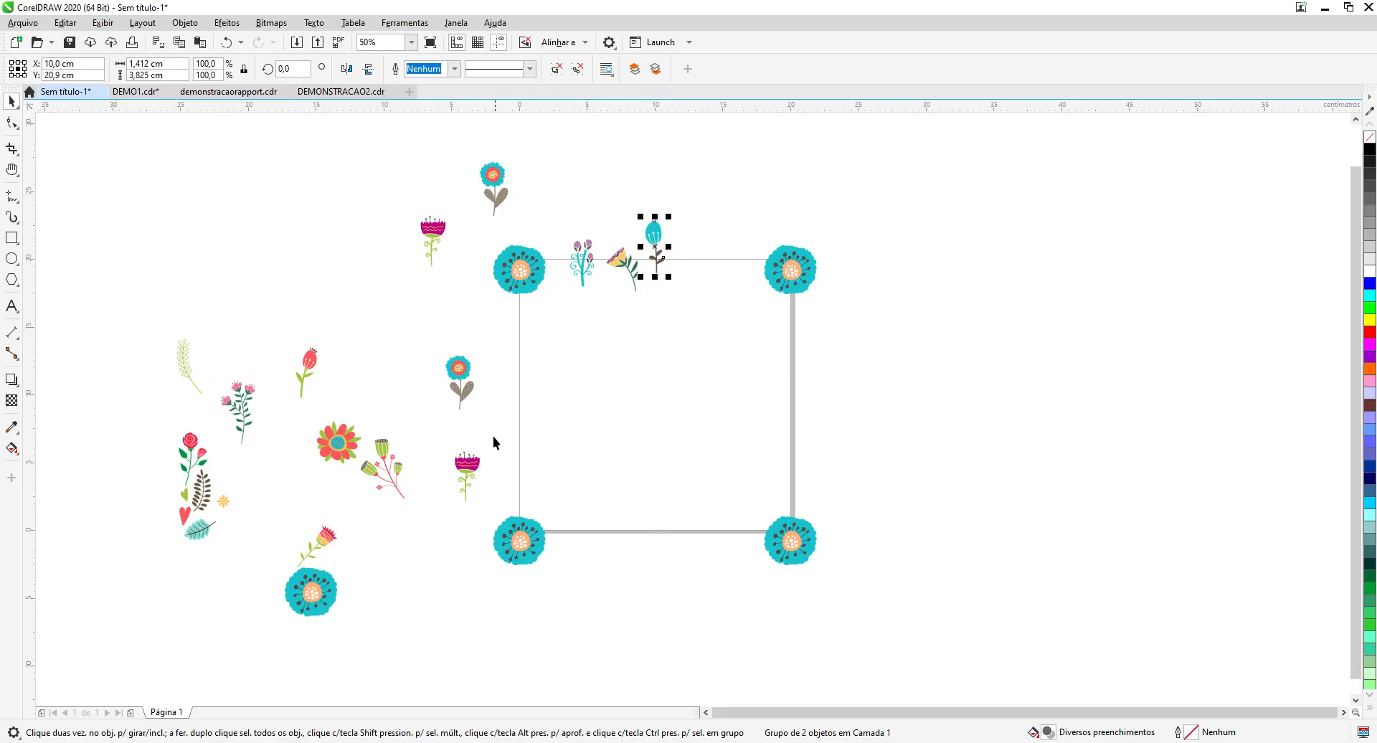
drag(459, 376, 695, 253)
Step: Rotate the blue flower with grey leaves clockwise on the page's top edge so its stem slants toward the lower left
click(720, 299)
click(701, 270)
click(701, 269)
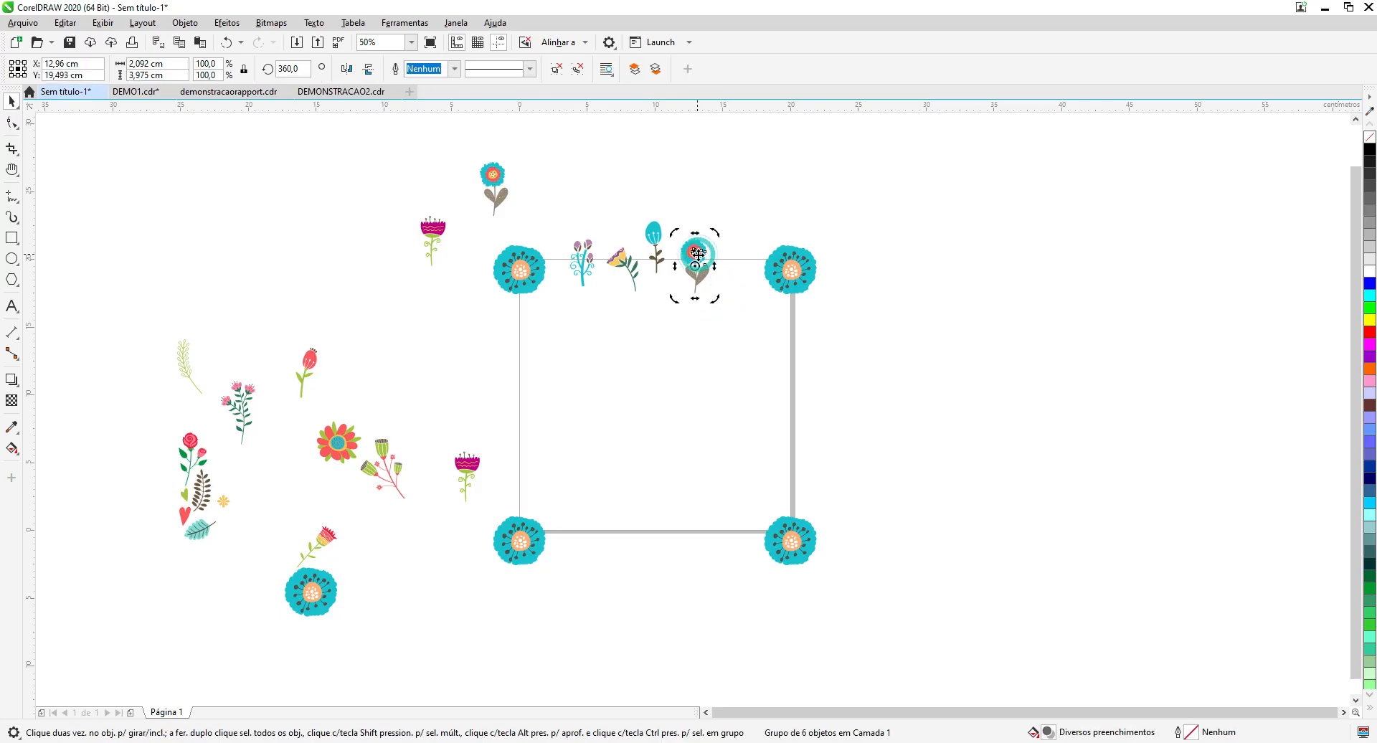
drag(716, 296, 690, 314)
Step: Mirror the blue bud on the page's top edge both horizontally and vertically
click(654, 235)
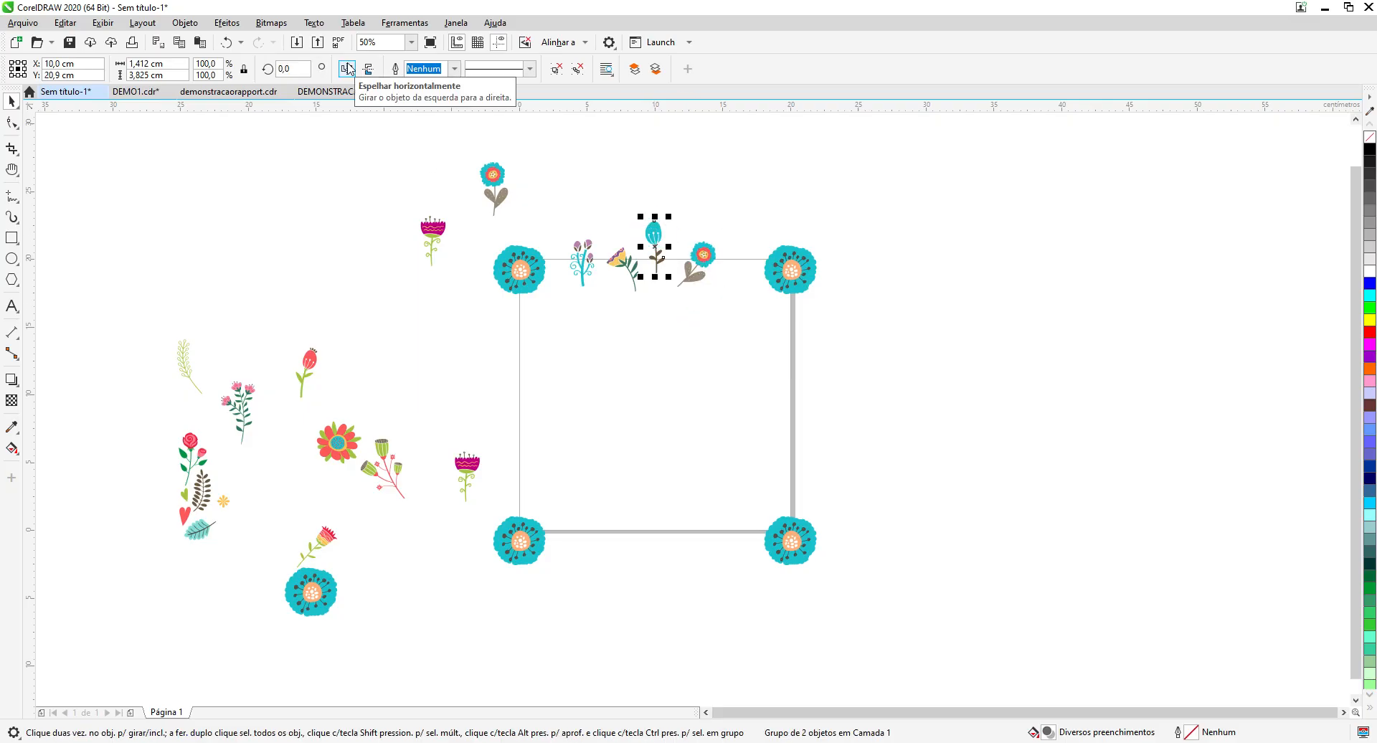
click(347, 69)
click(370, 69)
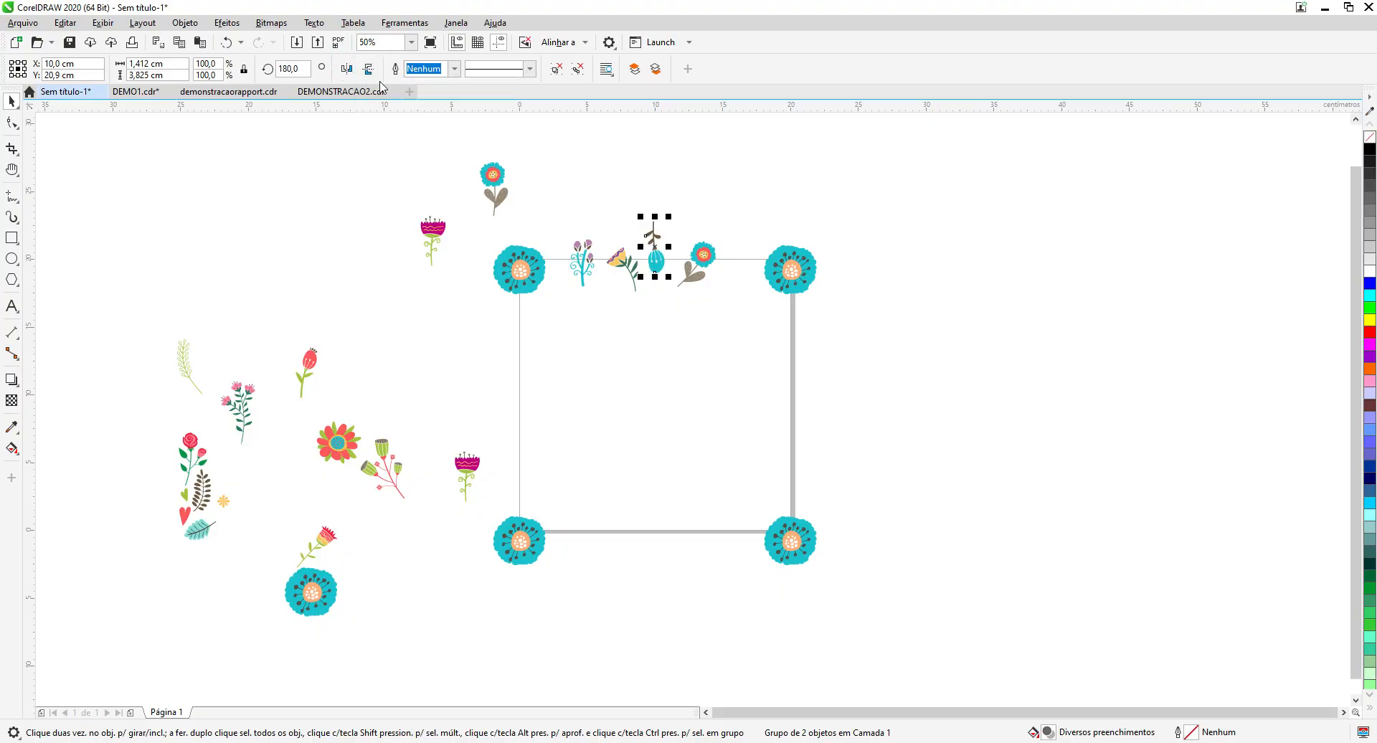
click(696, 239)
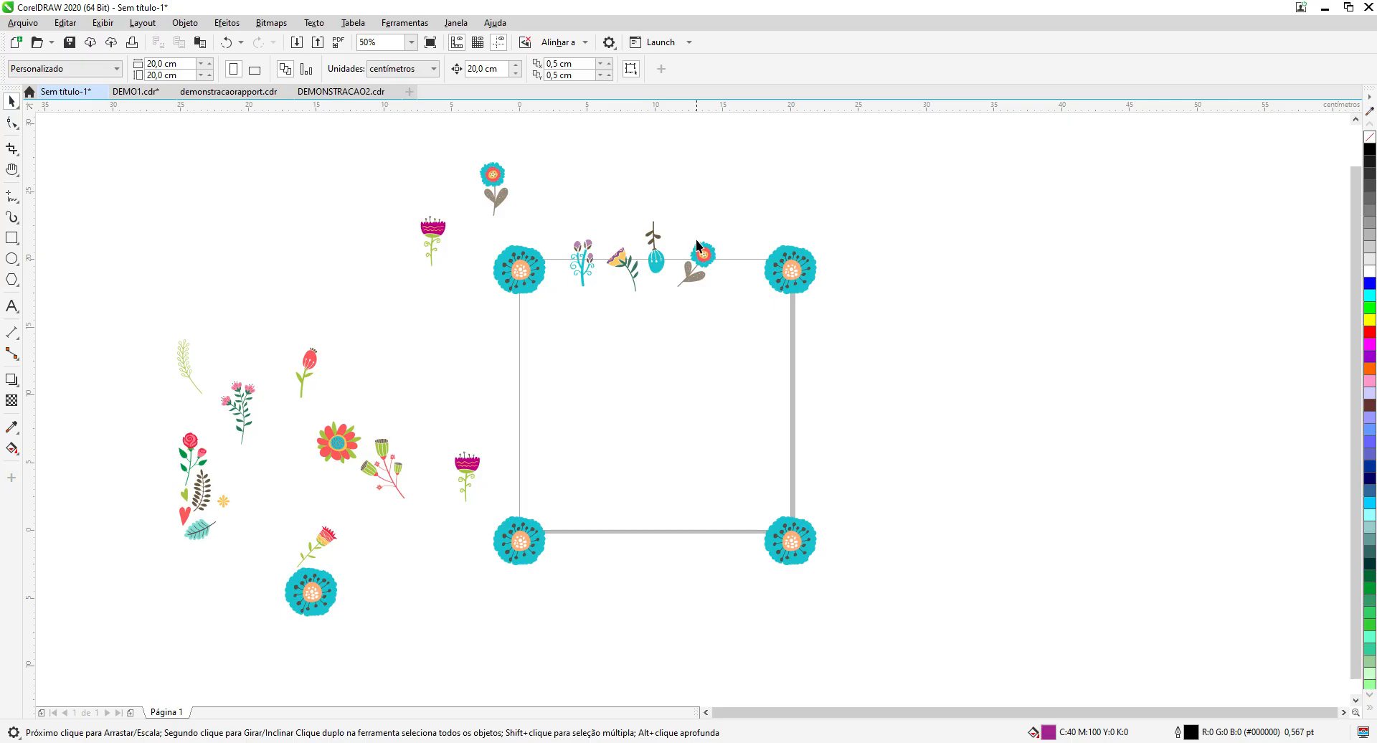
click(654, 263)
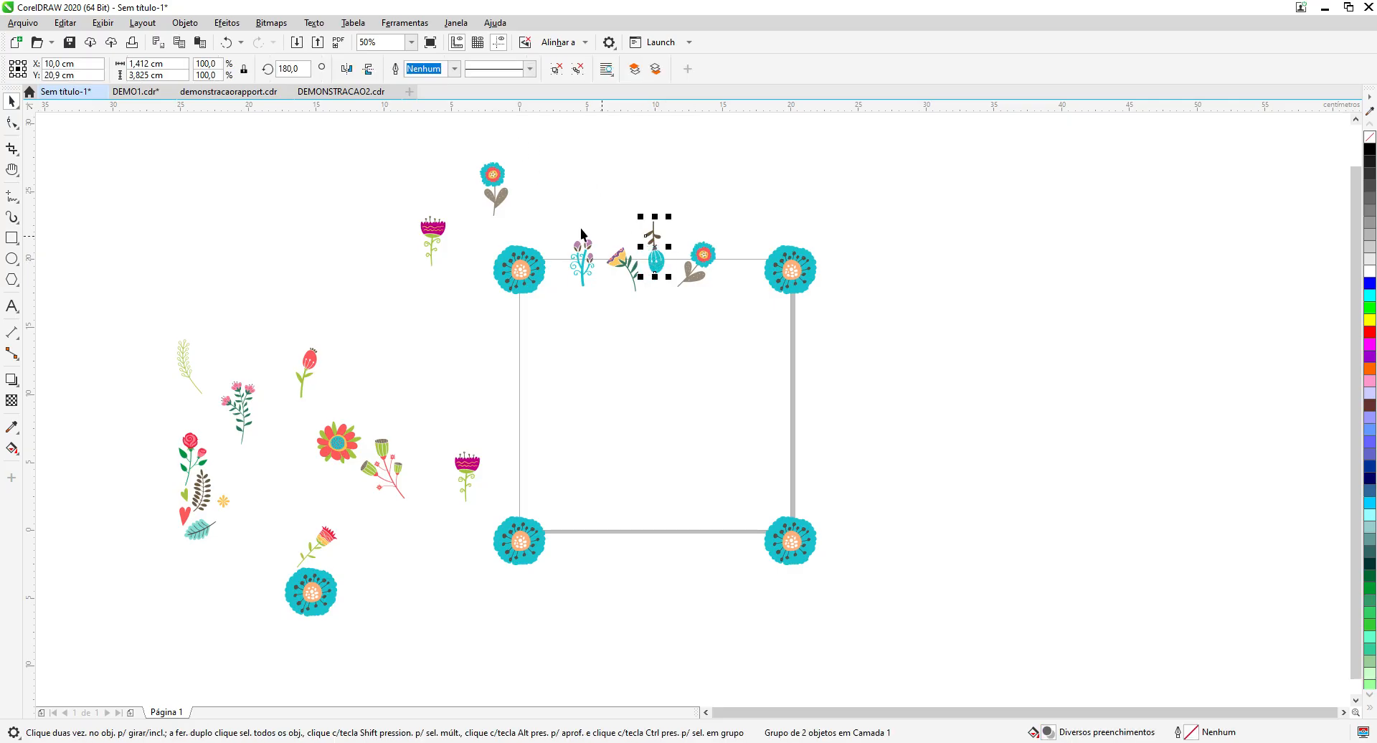
Step: Mirror the blue bud on the page's top edge both ways to stand it upright, and rotate the yellow flower about 40° clockwise
click(345, 69)
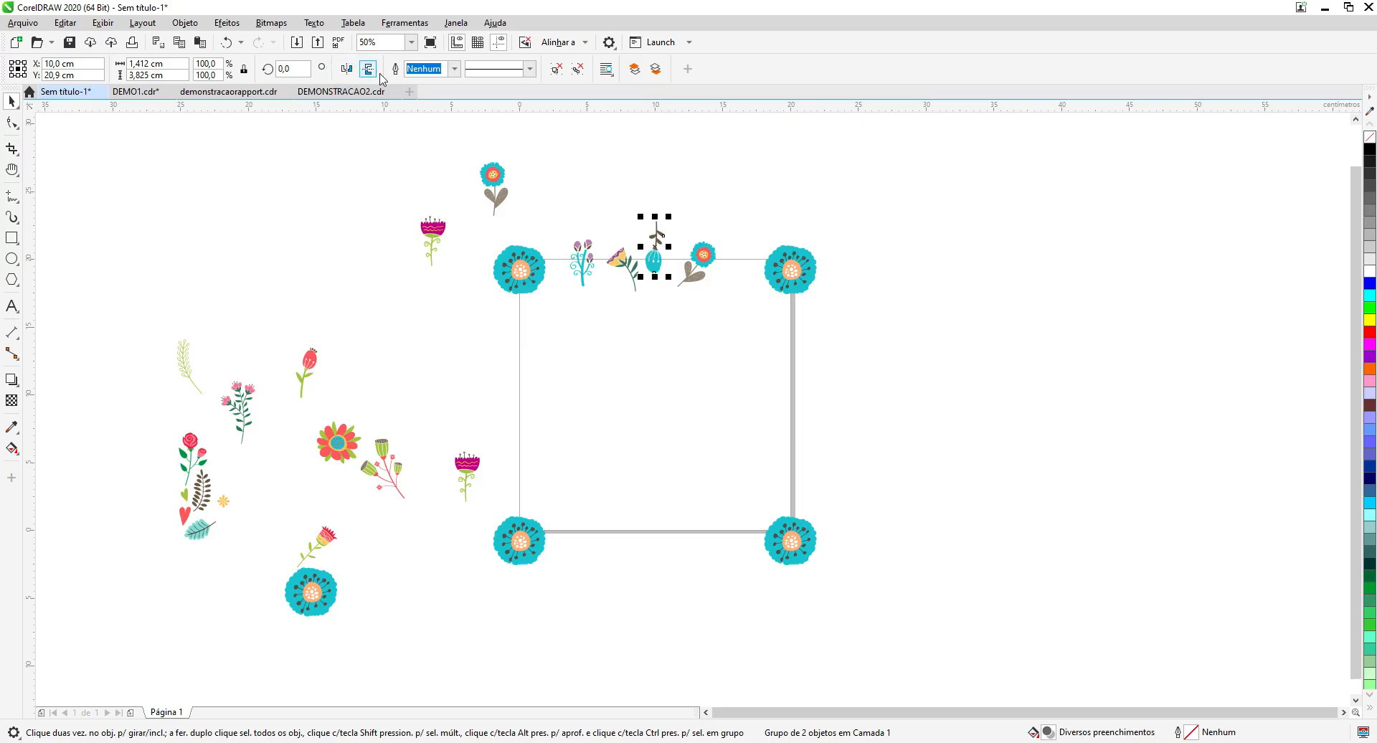
click(368, 69)
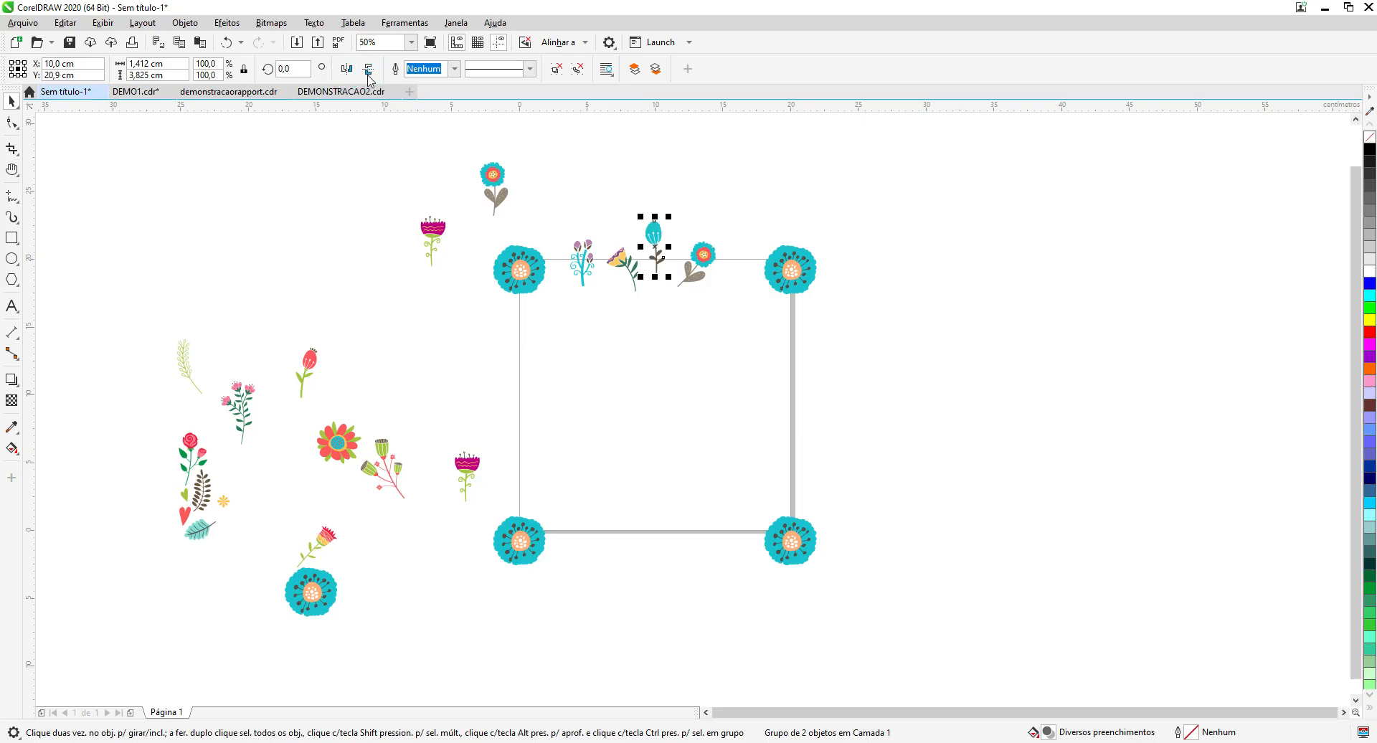
click(620, 266)
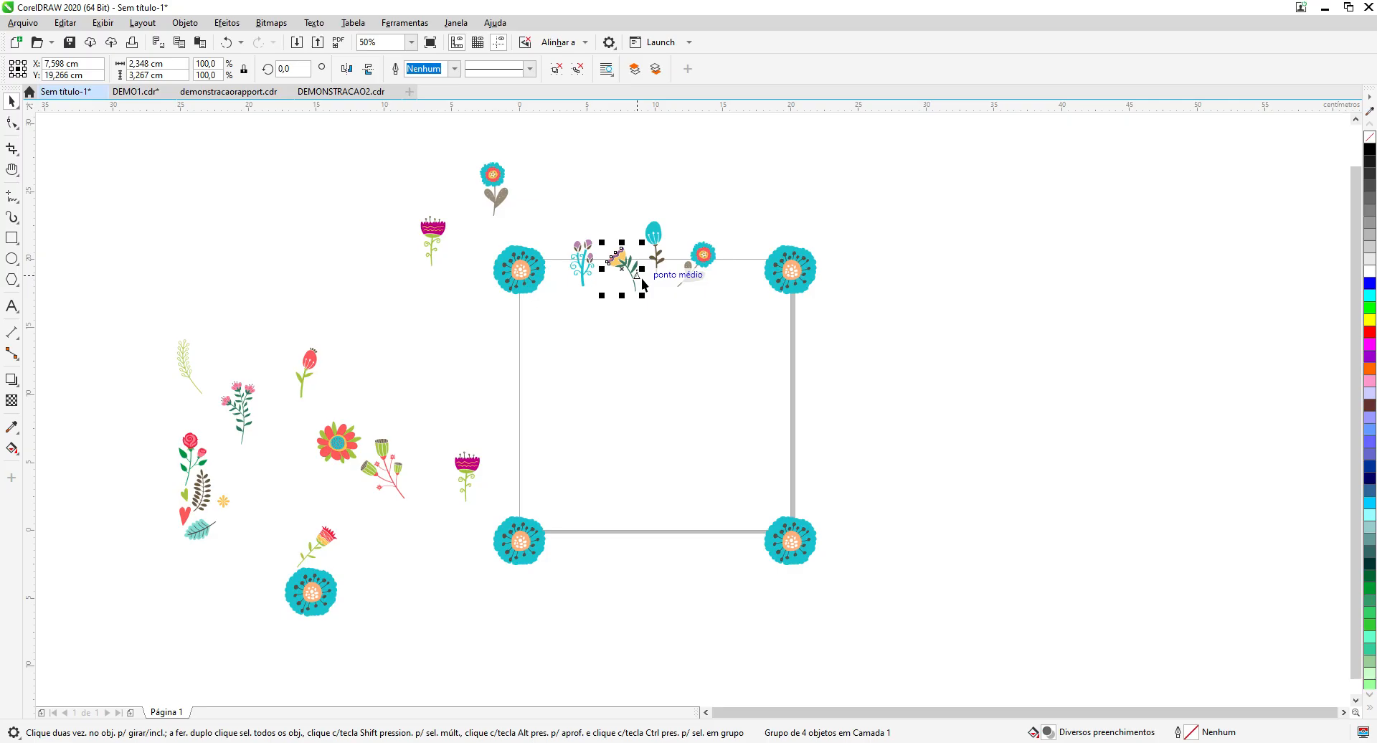
click(632, 272)
drag(644, 296, 621, 296)
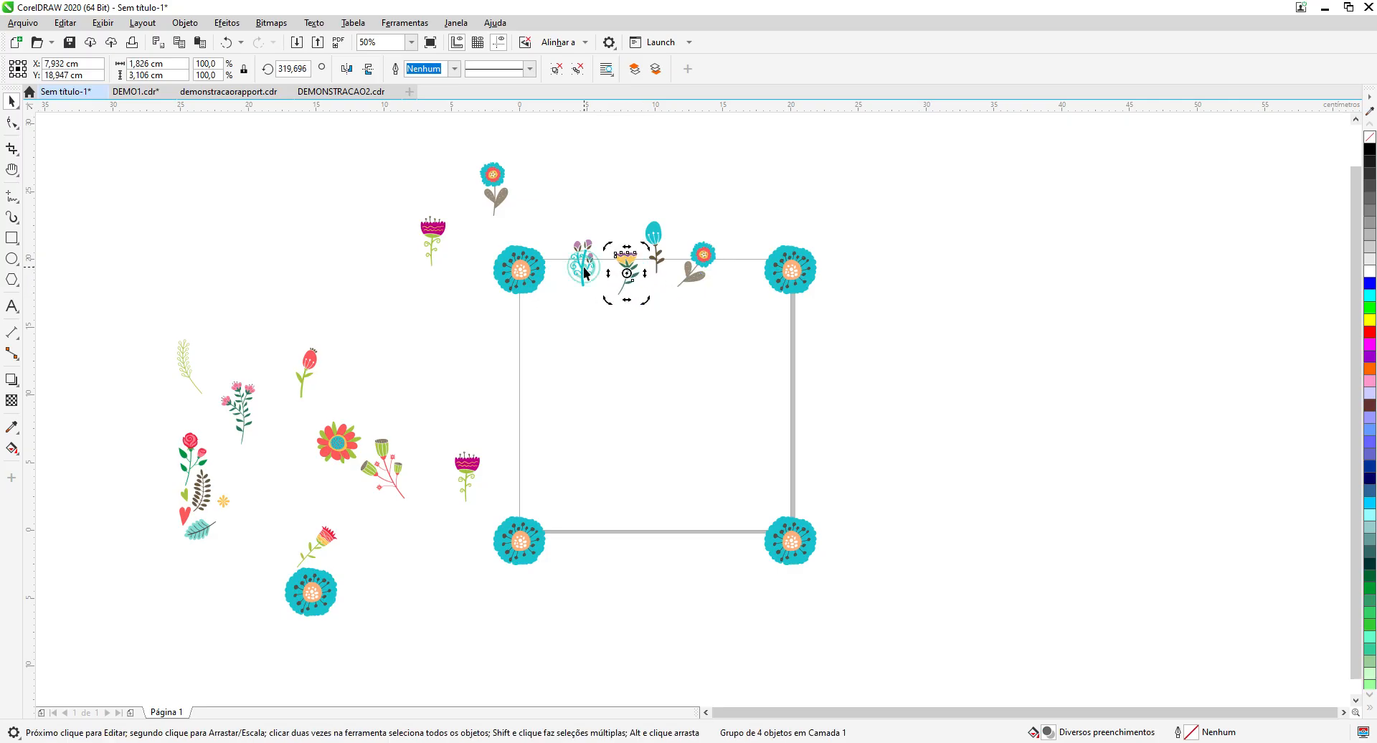
Step: Shift the blue flower with grey leaves and the blue bud slightly right to even out the spacing along the page's top edge
click(583, 276)
click(665, 248)
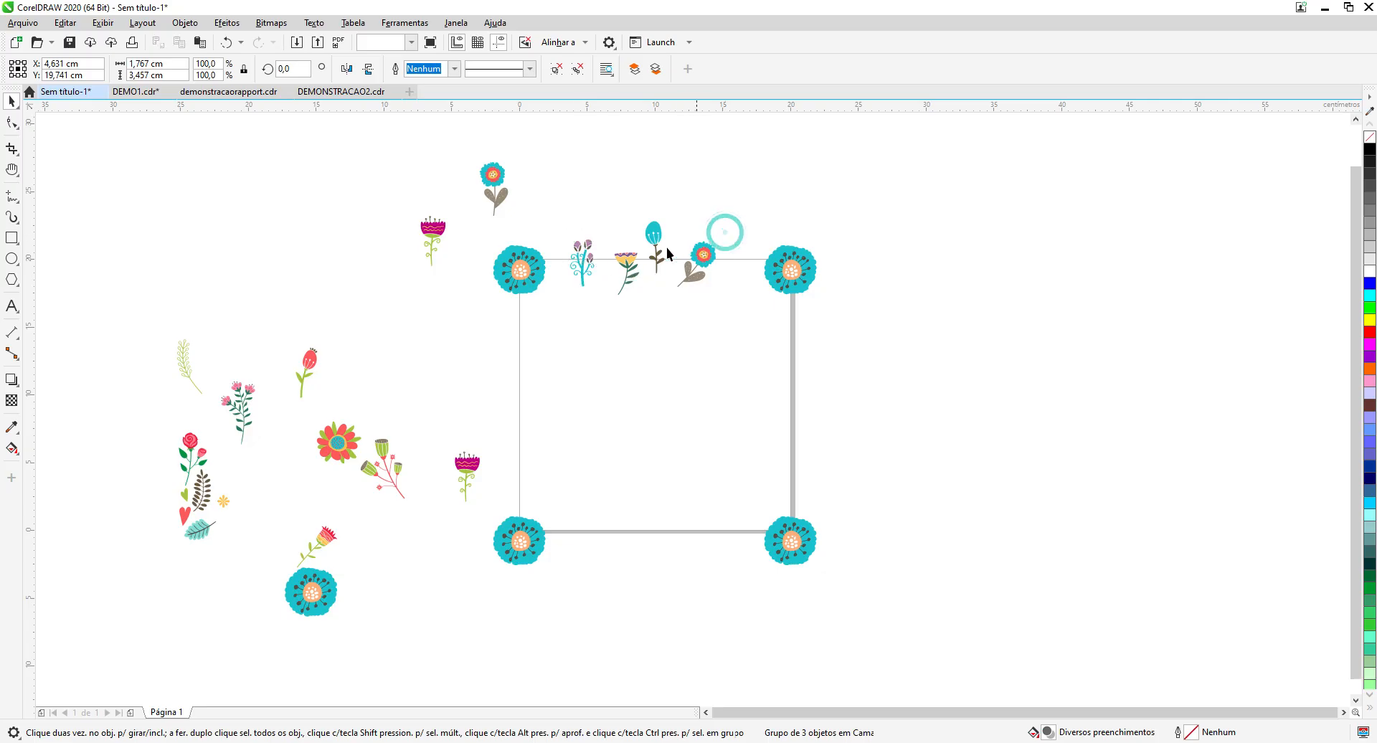
click(703, 259)
drag(702, 259, 648, 253)
click(660, 250)
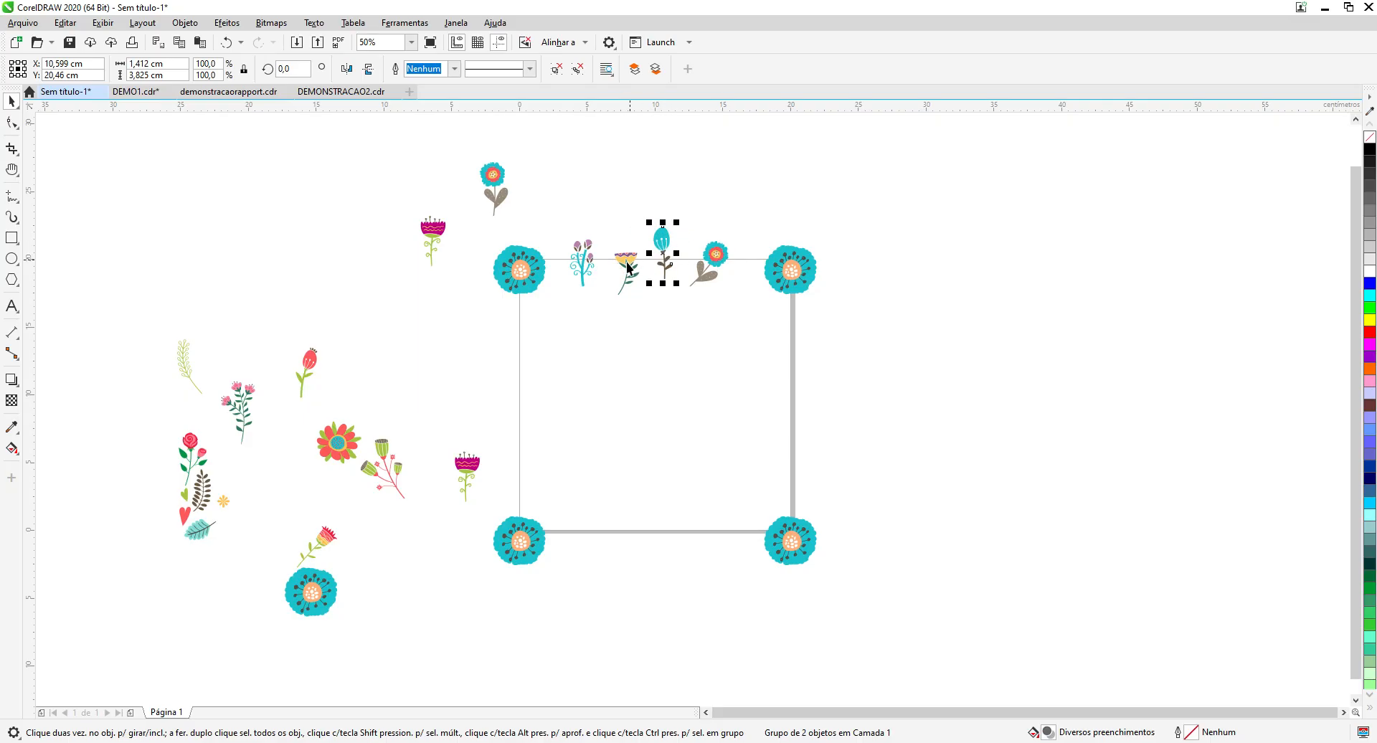
click(668, 552)
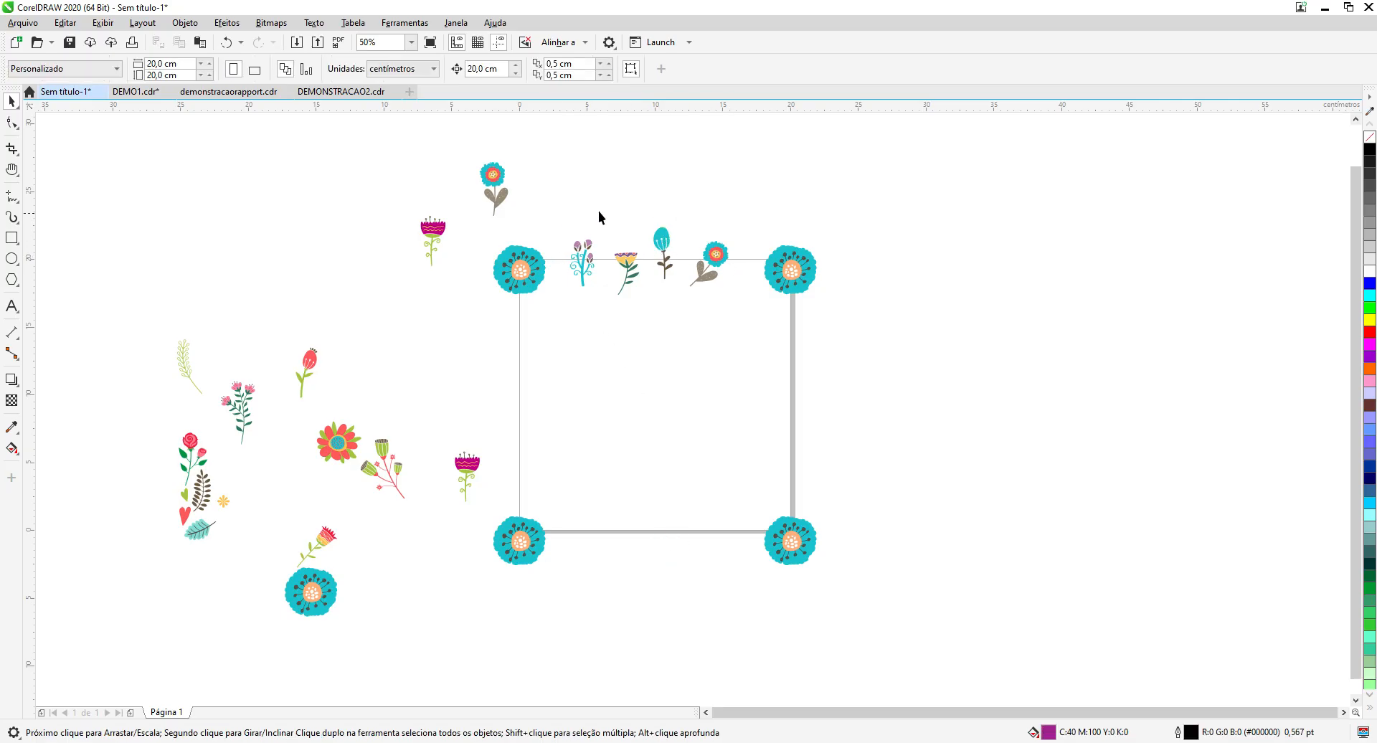
Step: Copy and paste the four motifs on the page's top edge, and nudge the pasted set 20 cm down onto the bottom edge
drag(561, 208, 729, 219)
drag(744, 304, 745, 303)
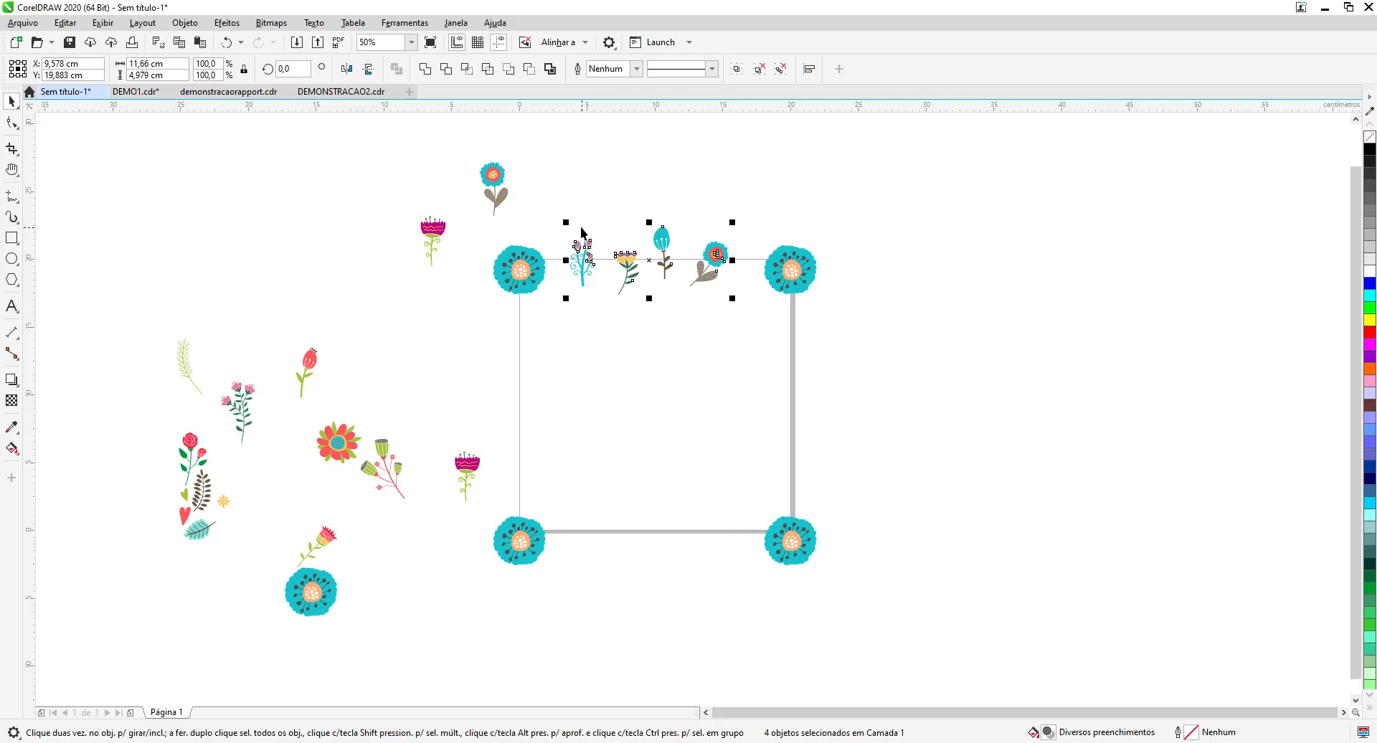
click(65, 22)
click(90, 110)
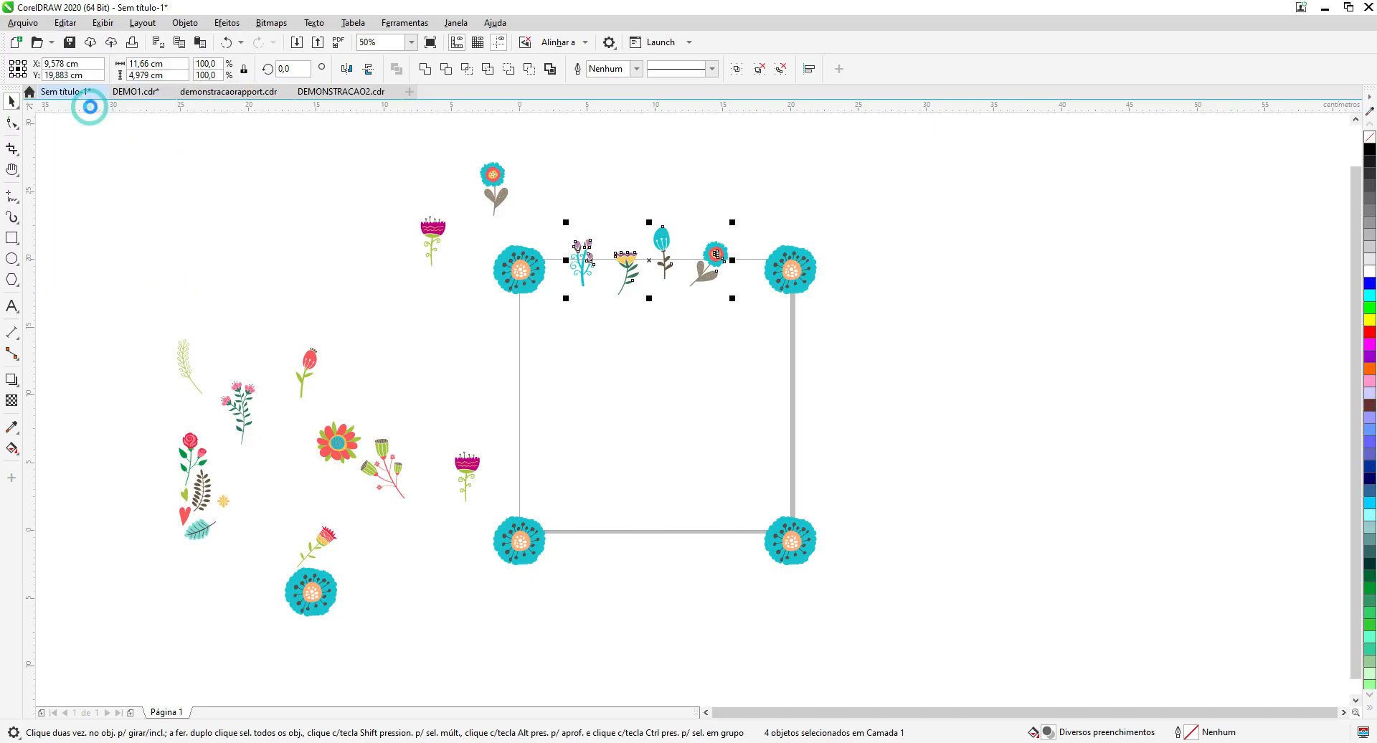
click(66, 23)
click(83, 141)
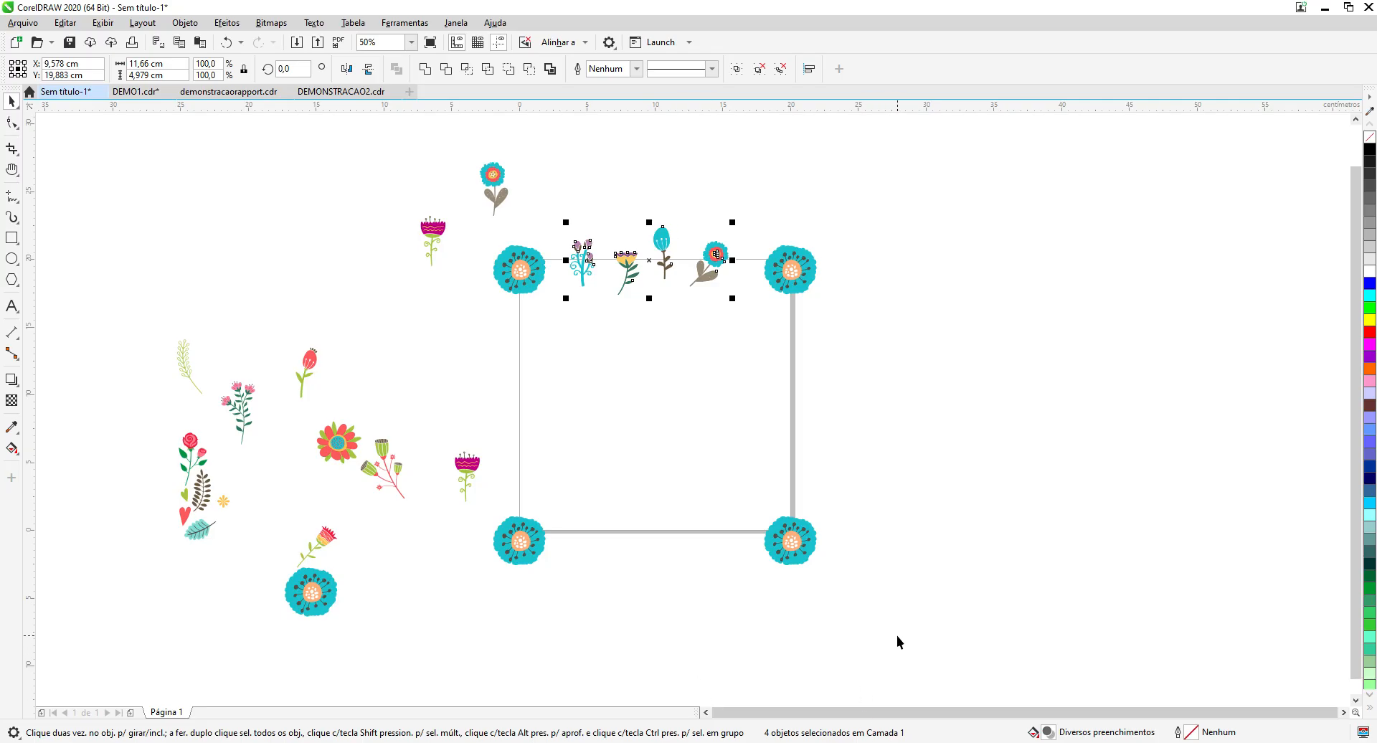
key(Down)
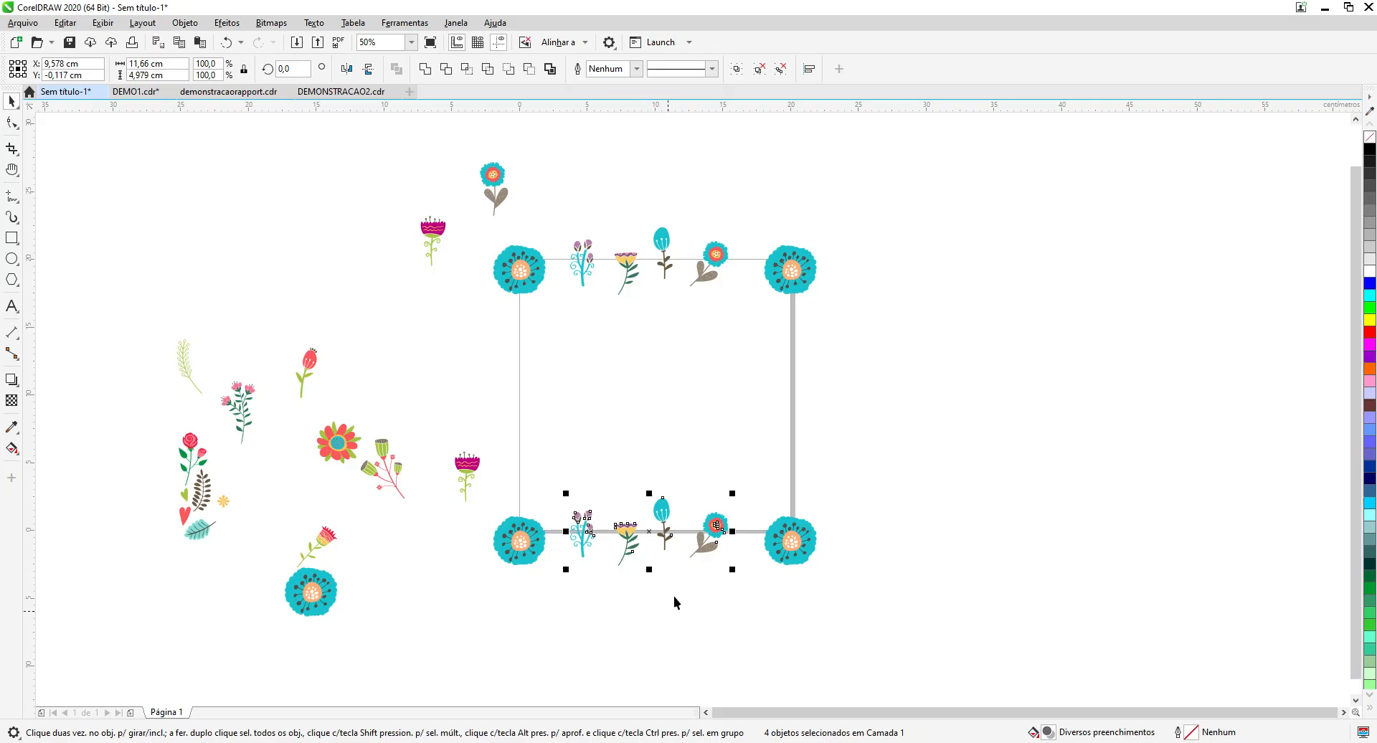
click(826, 388)
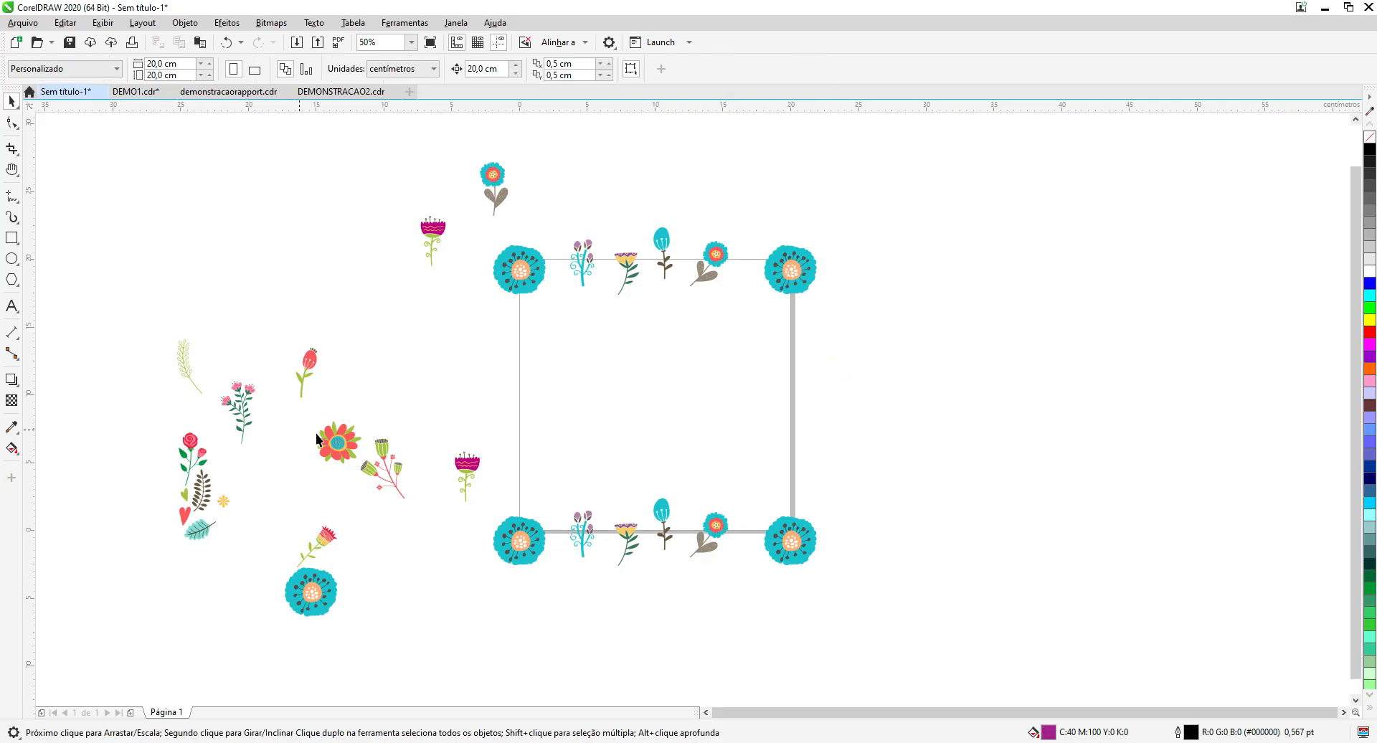
Step: Line up the green-pod branch, orange flower and magenta flower down the page's left edge, rotating the magenta flower about 39° clockwise
click(337, 442)
drag(336, 443, 520, 405)
drag(382, 459, 535, 319)
click(471, 462)
drag(470, 463, 521, 506)
click(527, 459)
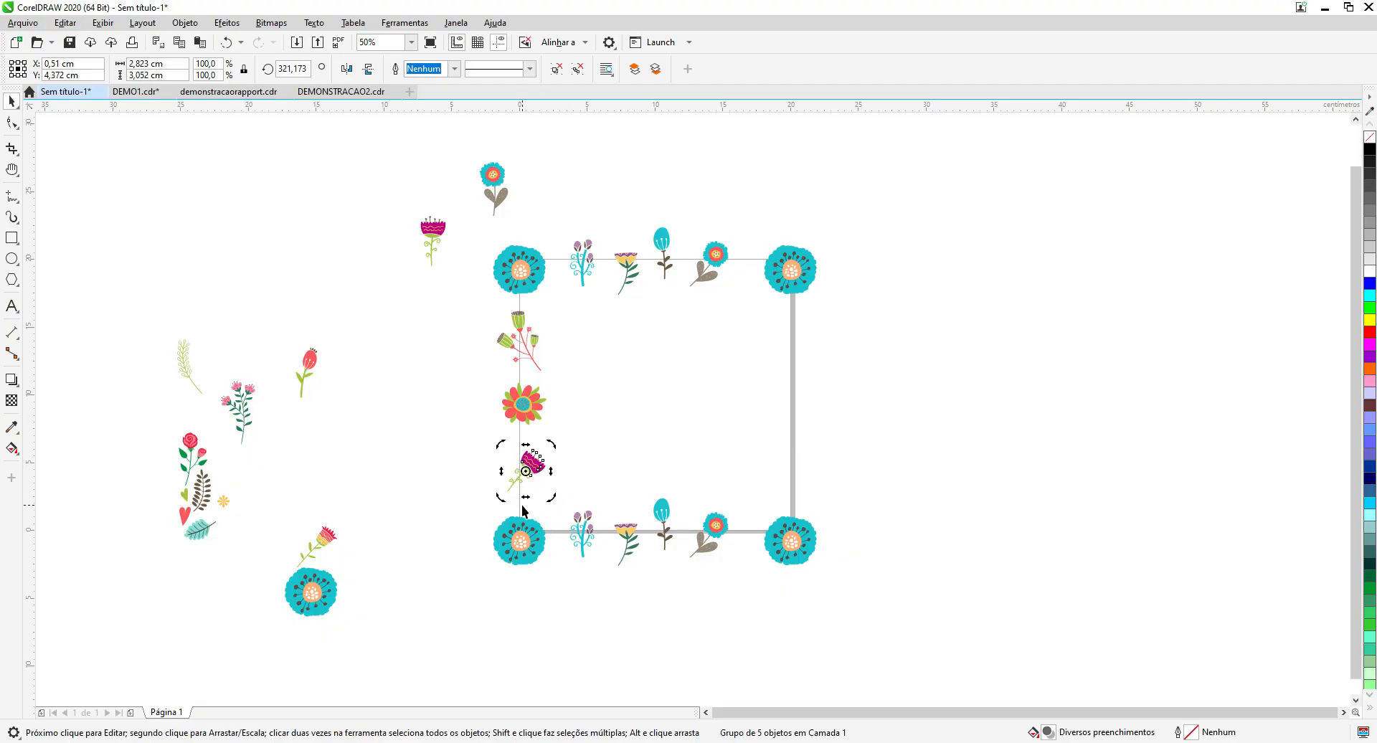
click(443, 434)
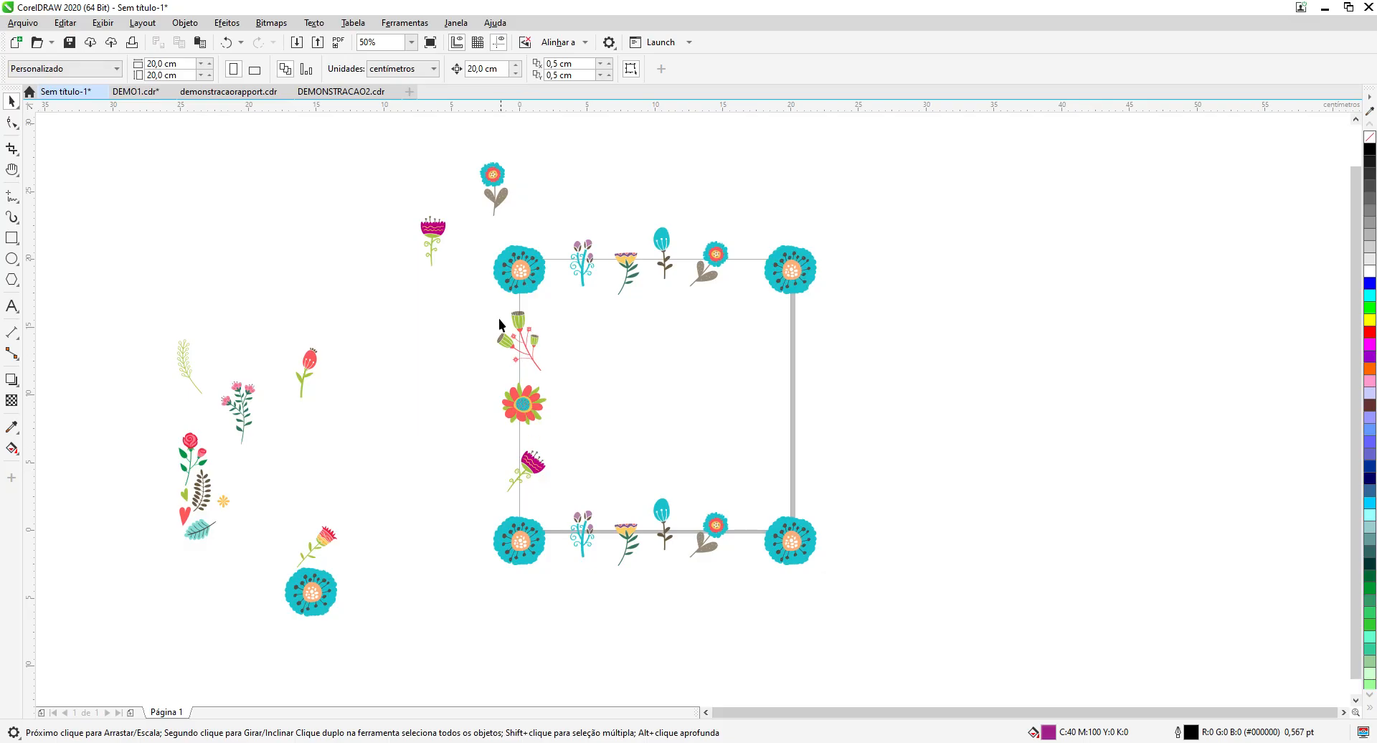
click(525, 320)
click(524, 321)
click(475, 316)
drag(576, 402, 573, 501)
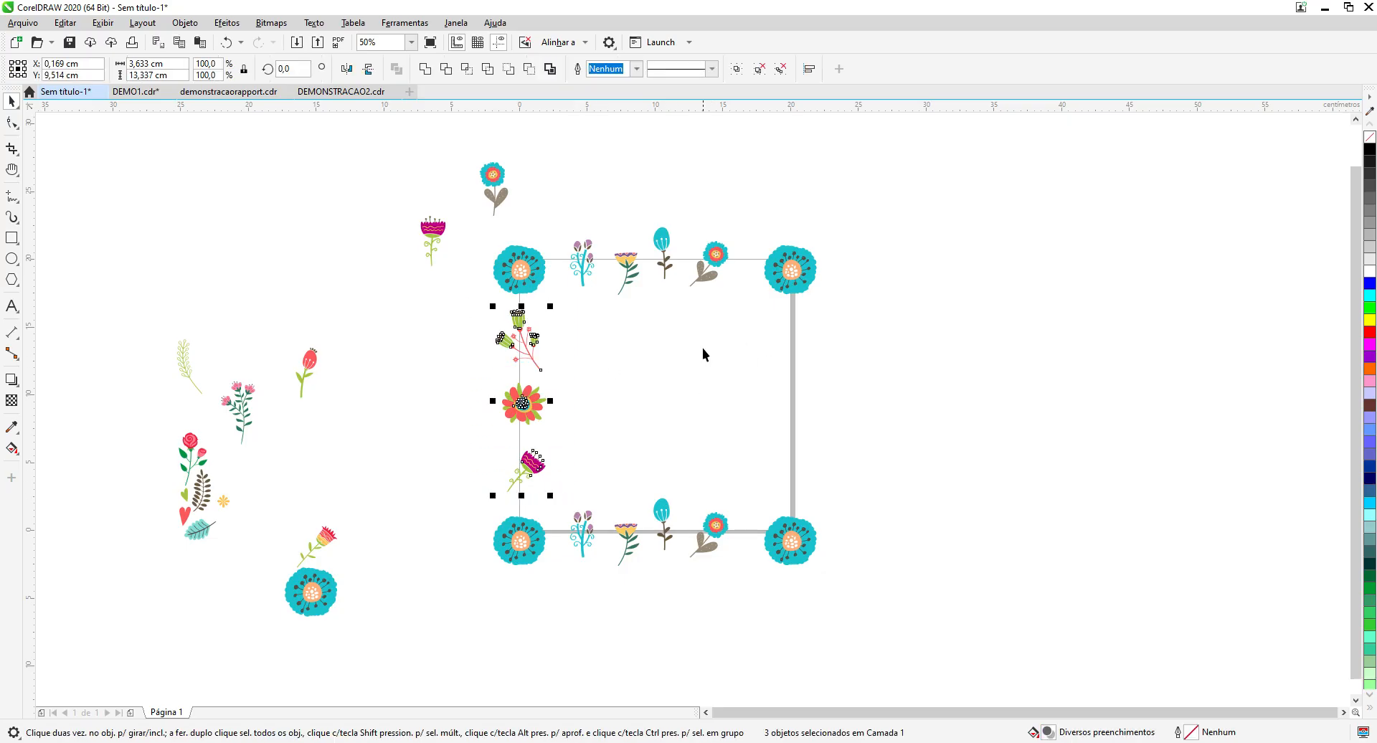
click(429, 377)
drag(489, 226, 996, 645)
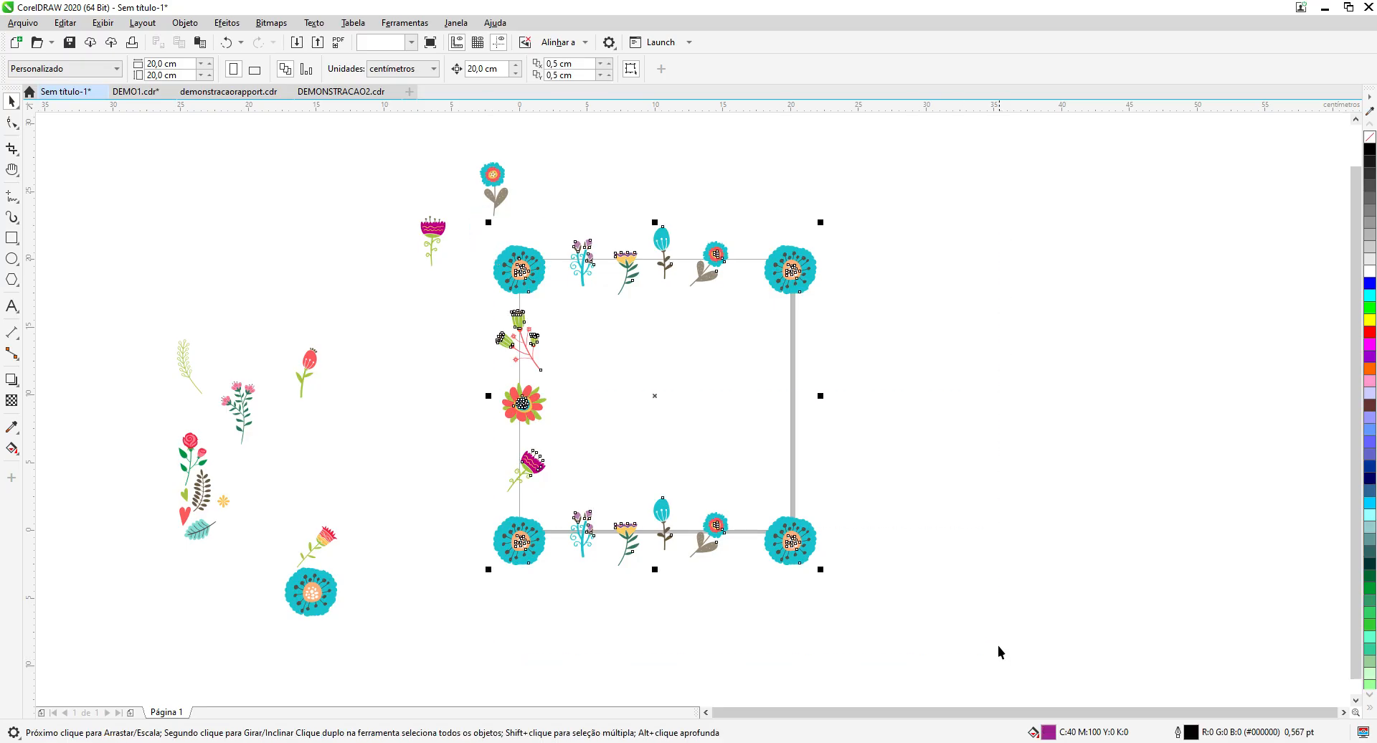
Step: Copy and paste the three motifs between the corner flowers on the page's left edge, and nudge them 20 cm right onto the right edge
drag(440, 308, 572, 303)
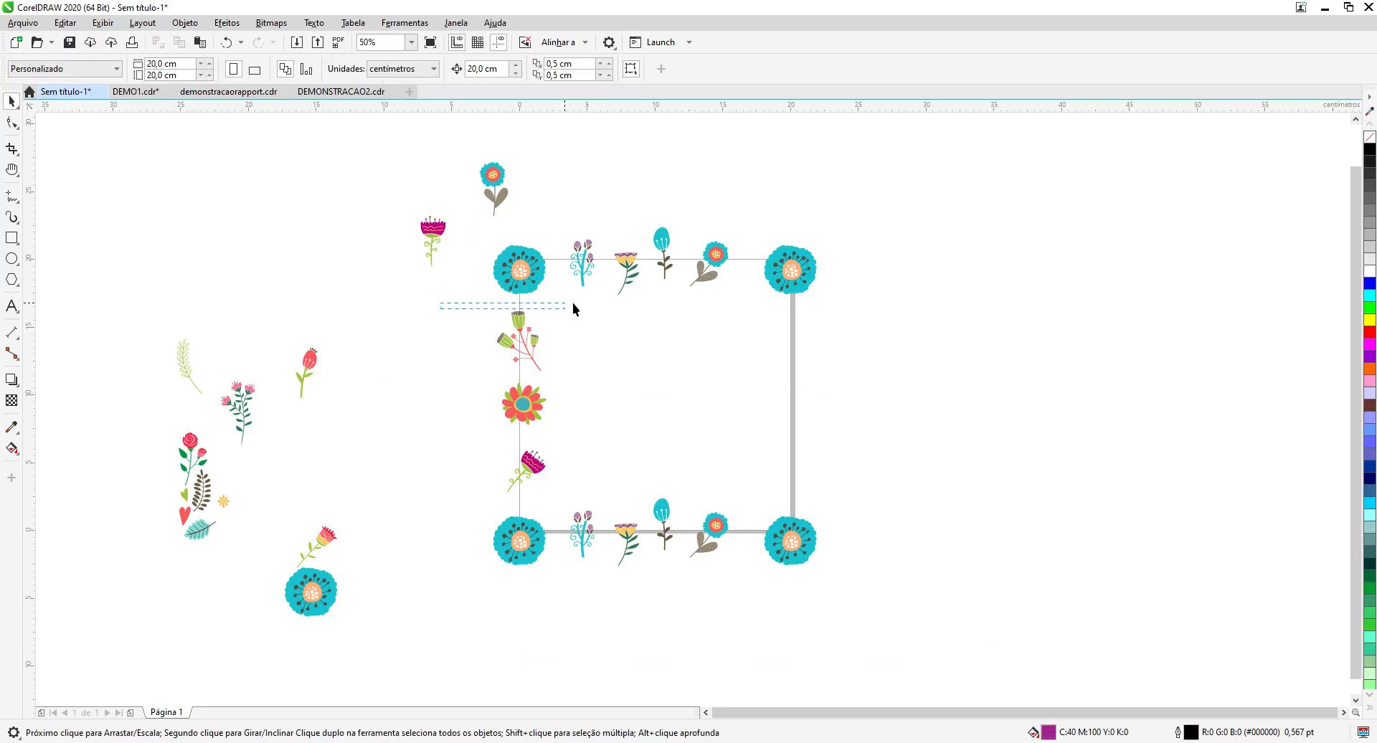
drag(583, 504, 584, 506)
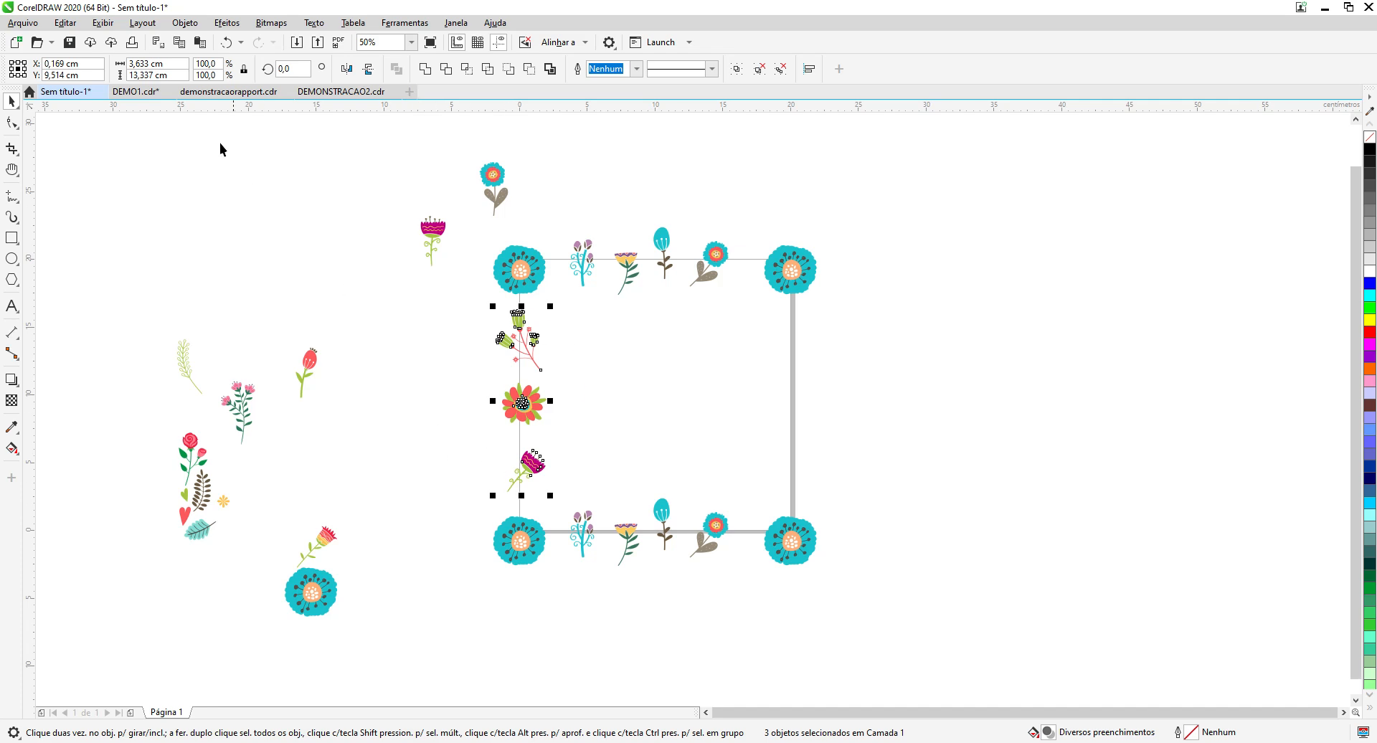
click(66, 23)
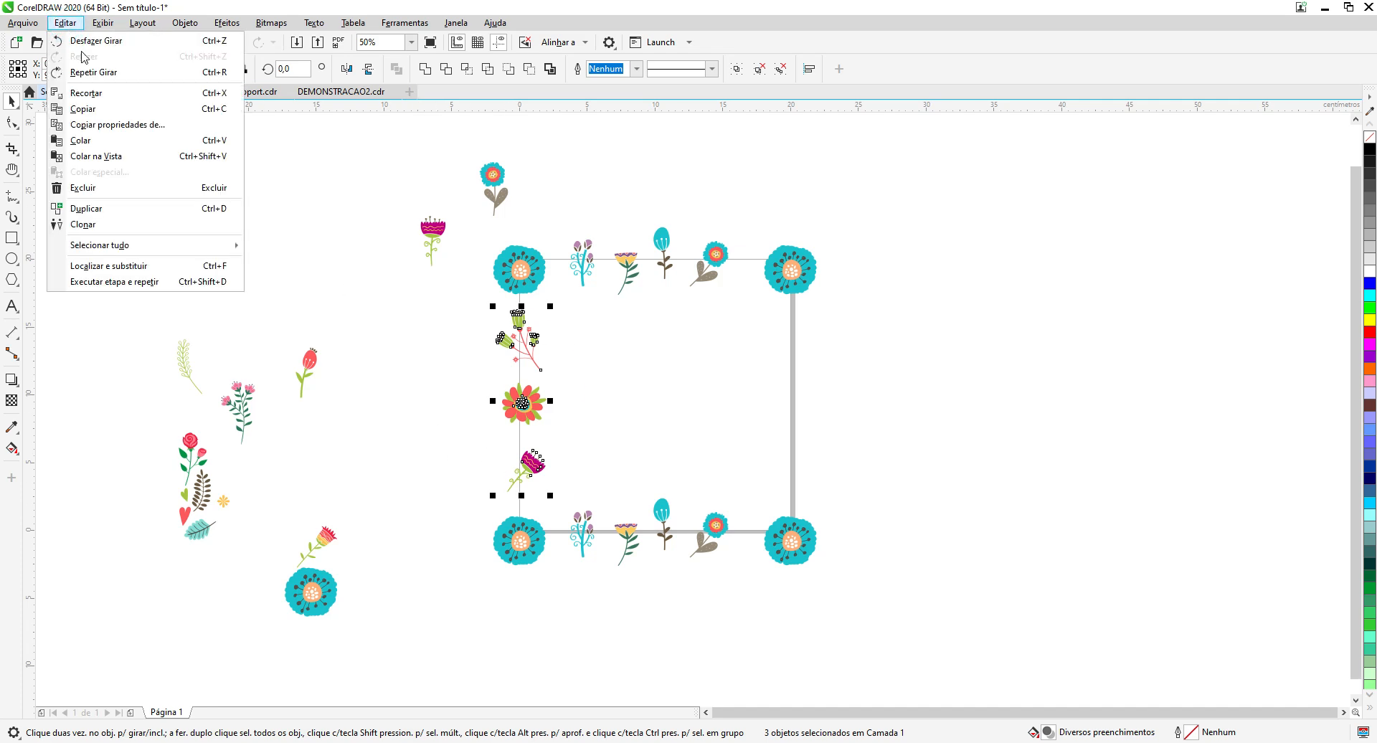
click(89, 107)
click(65, 22)
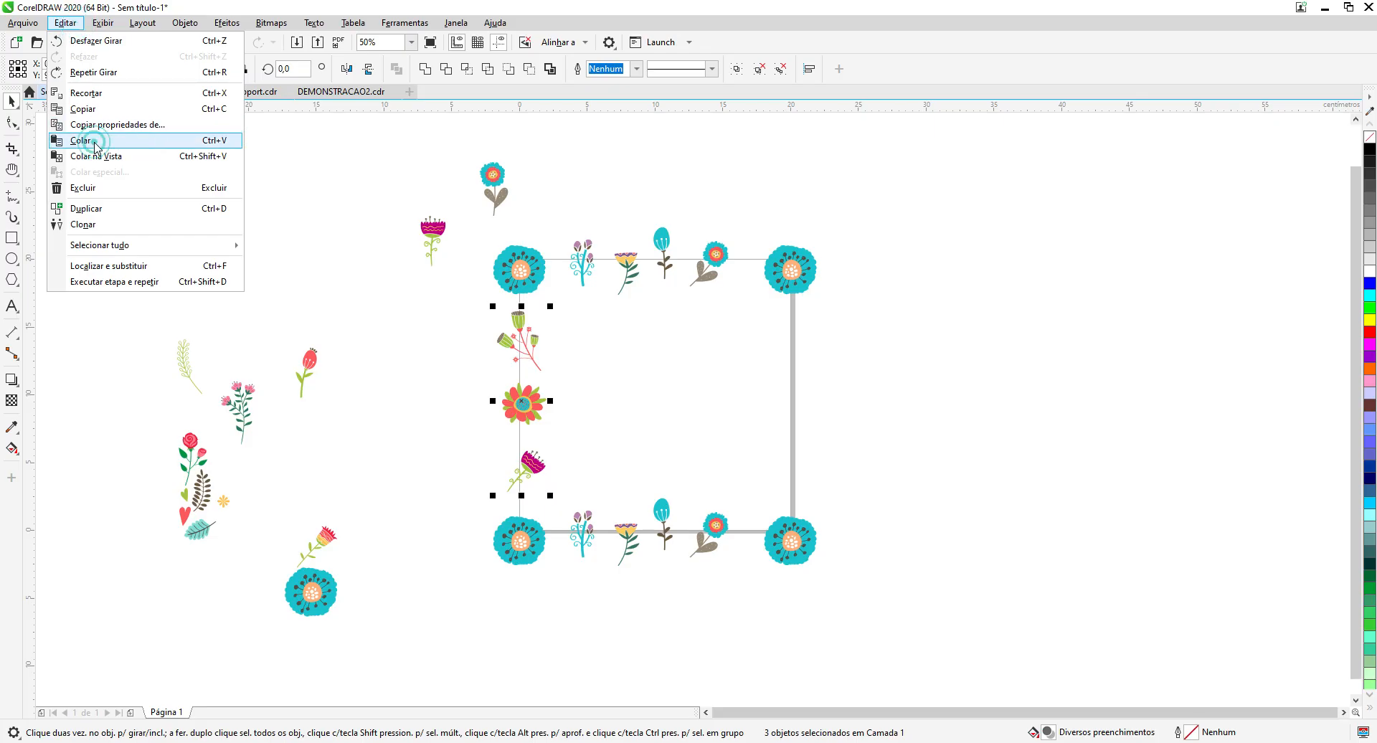
click(92, 139)
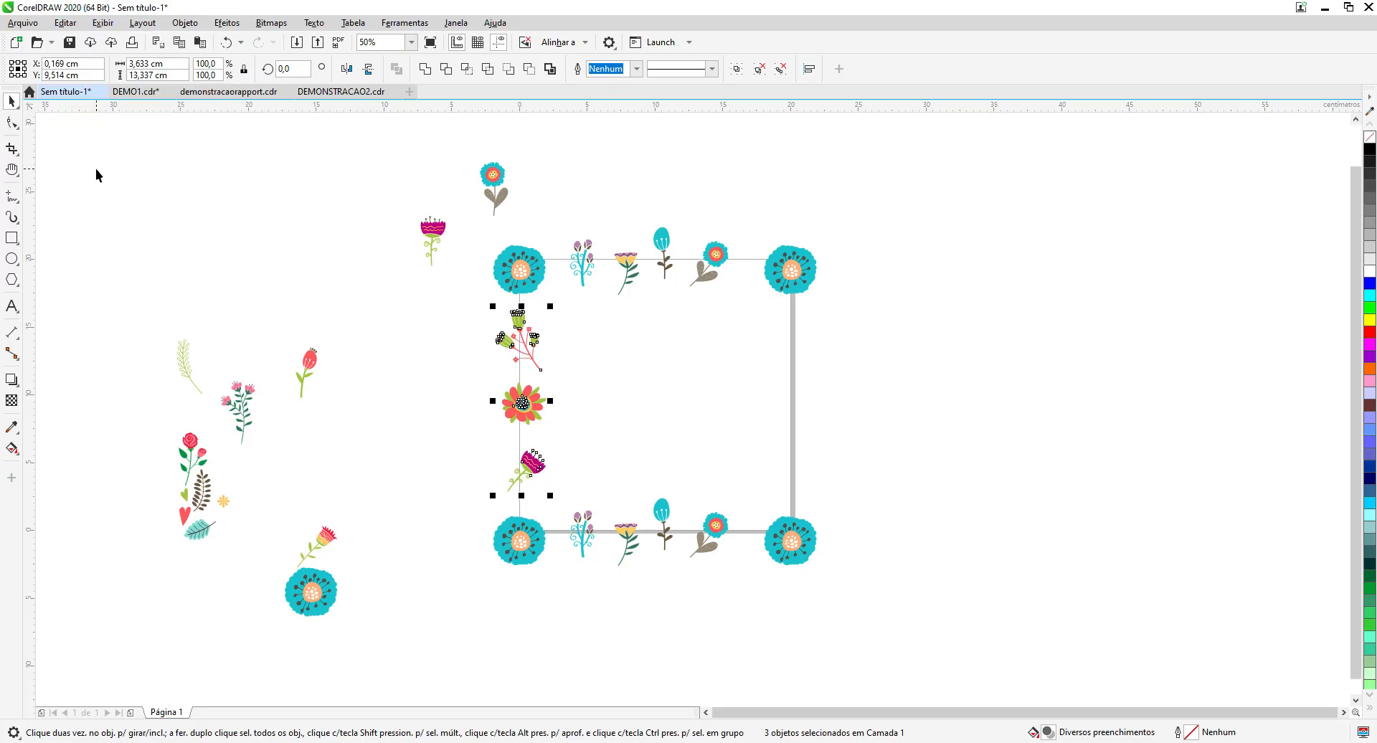
key(Right)
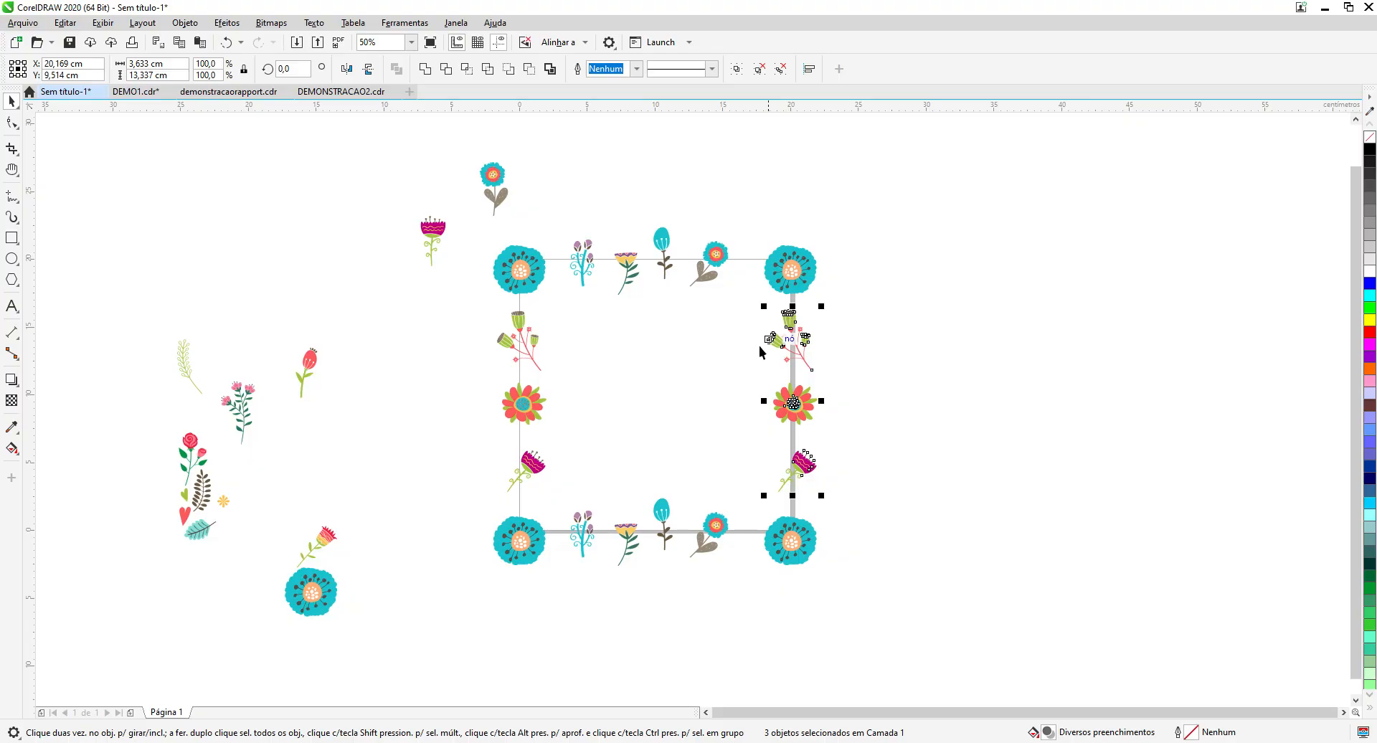
key(Escape)
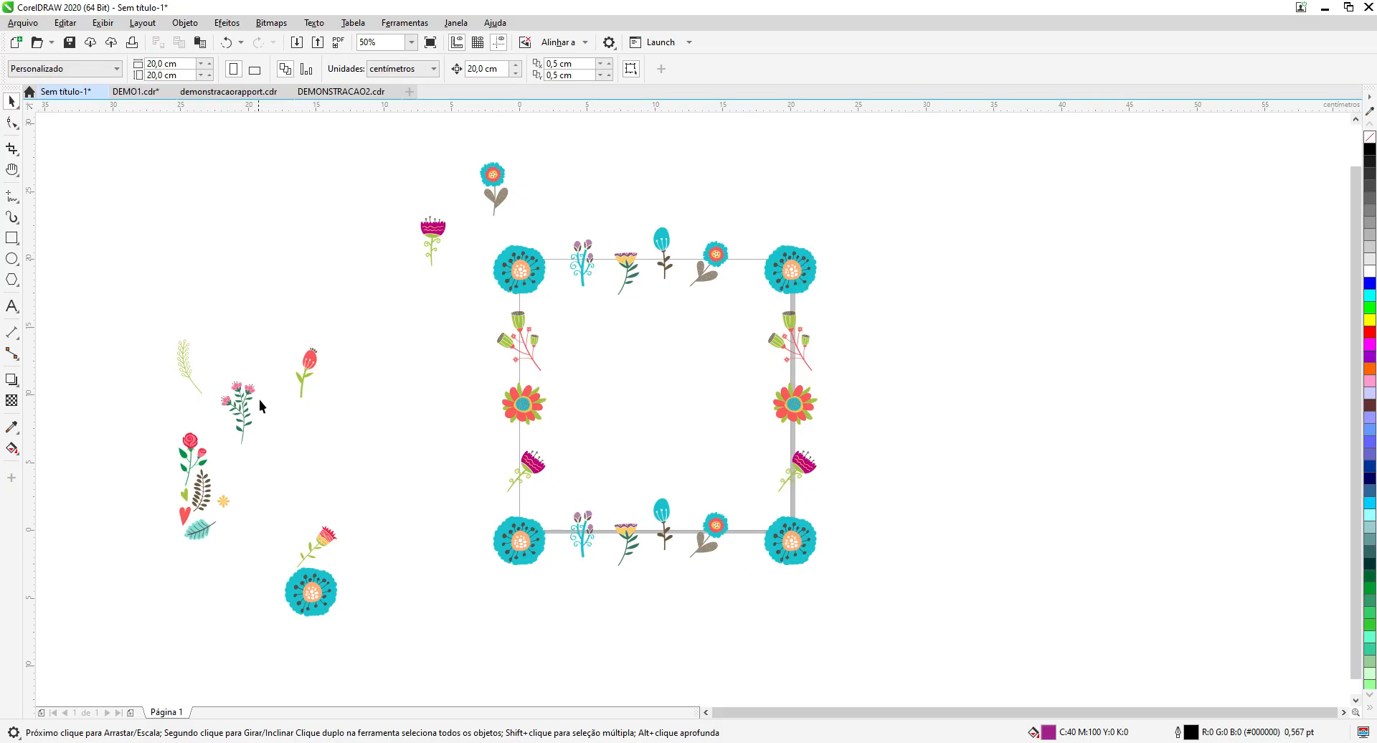
Step: Place the red tulip in the page's upper-left interior and the pink-flowered branch in the upper right, tilting the branch counterclockwise
click(309, 357)
drag(309, 357, 593, 314)
click(250, 416)
drag(250, 416, 746, 353)
click(692, 337)
Step: Place the dark leaf sprig below the red tulip and the red rose branch beside the orange flower, rotating the rose about 36° counterclockwise
click(192, 504)
drag(192, 504, 616, 378)
click(191, 459)
drag(190, 459, 626, 430)
click(574, 403)
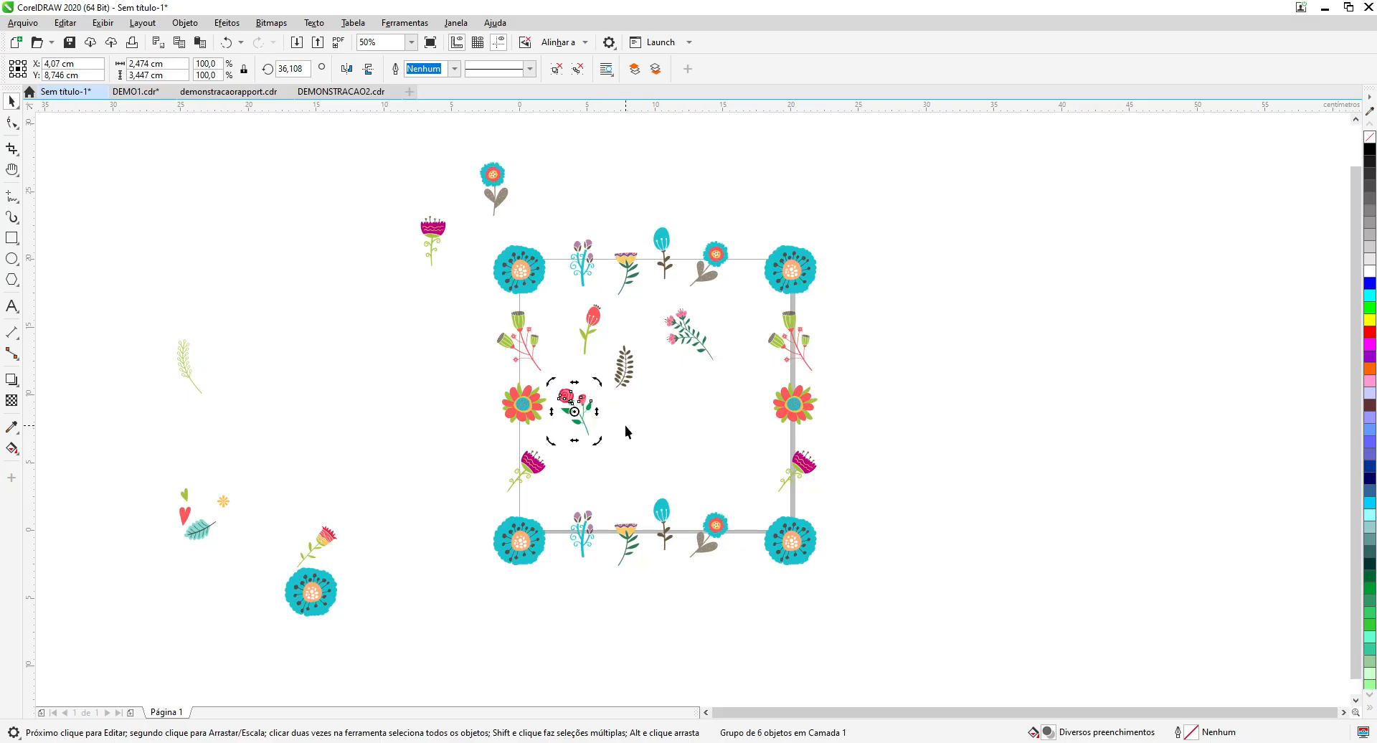
click(591, 439)
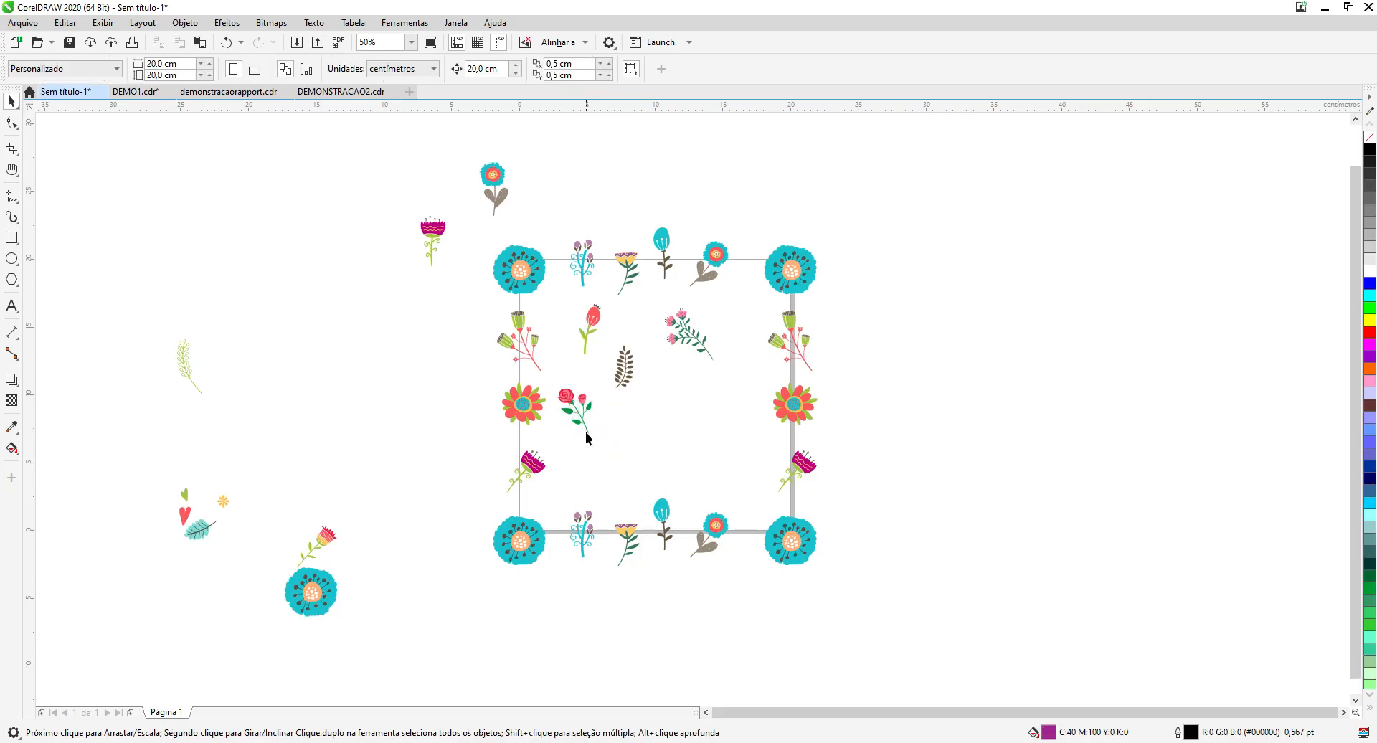
Step: Enlarge the red rose branch proportionally to about 228%
click(585, 432)
click(587, 434)
click(583, 430)
click(575, 409)
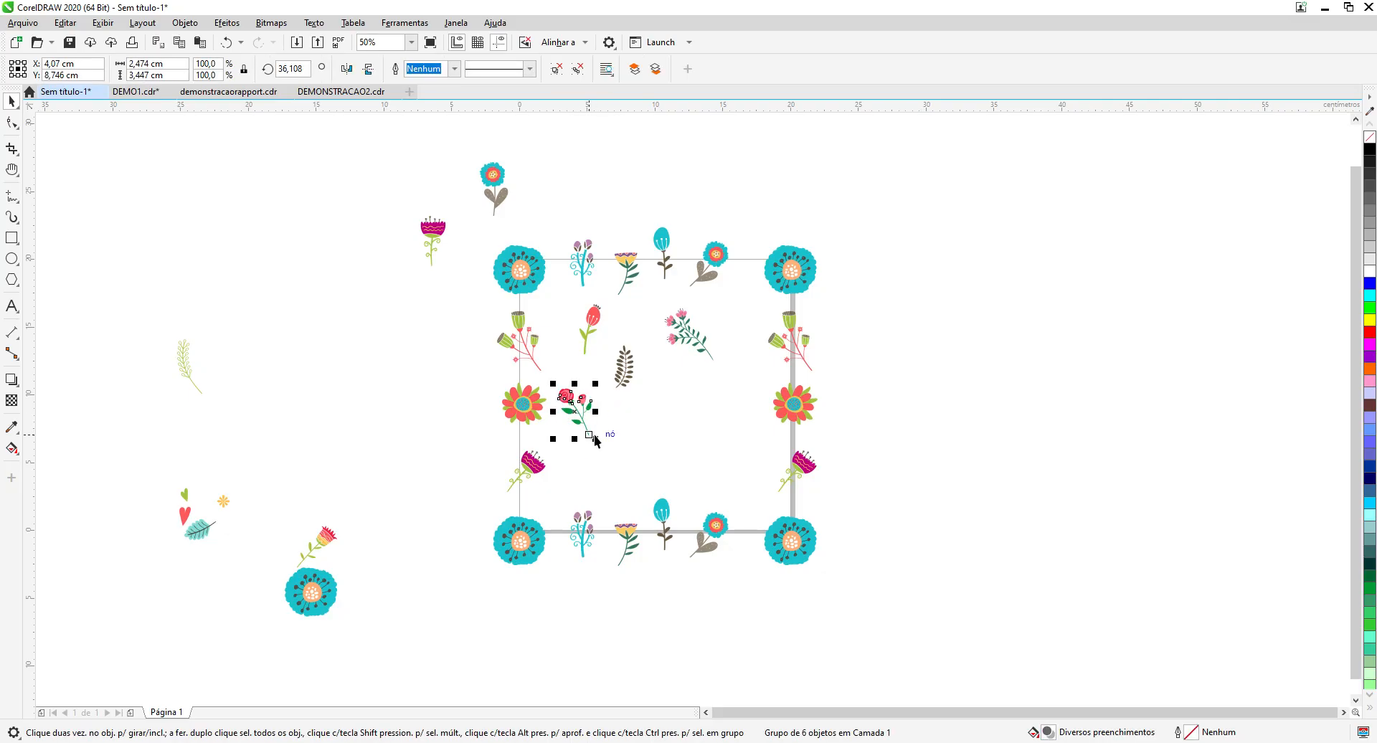
drag(595, 437, 638, 497)
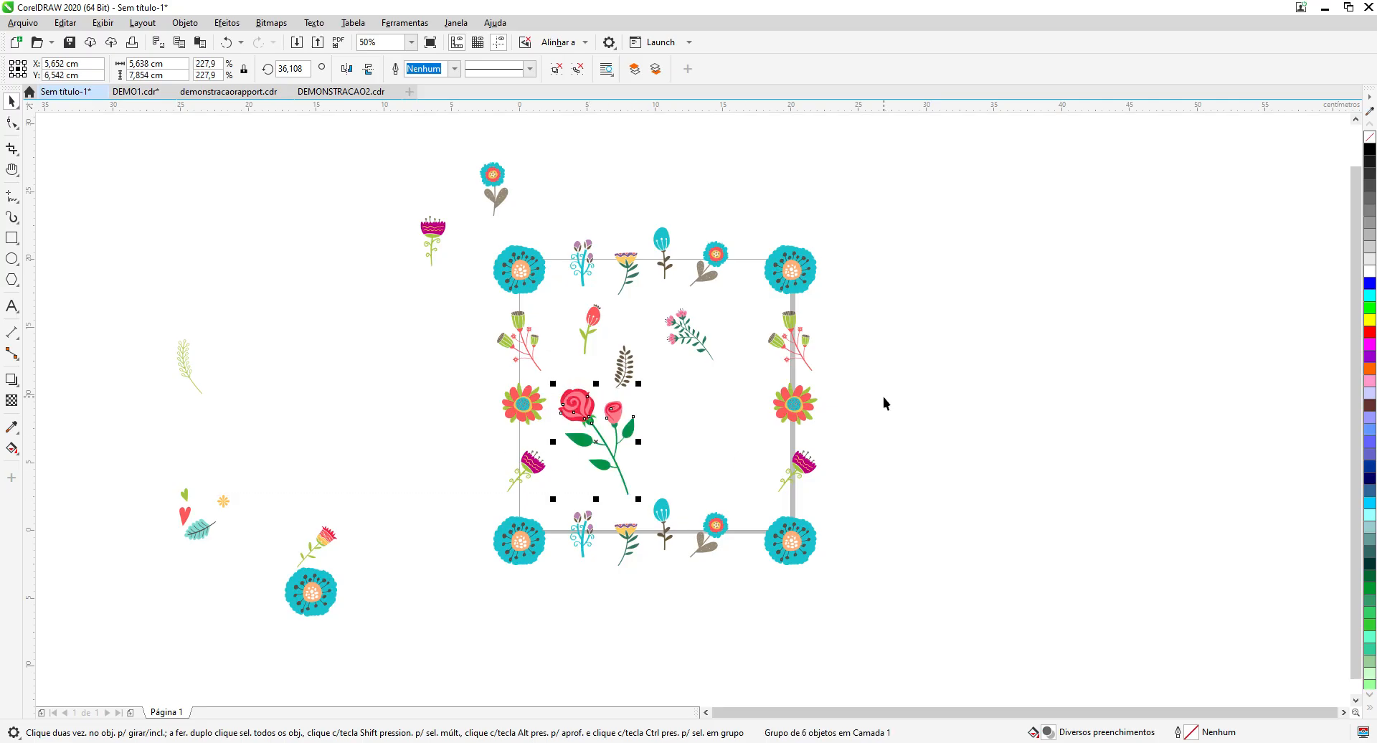
Step: Reduce the red rose branch to about 85% and reorient it by rotating and mirroring both ways, to an angle of about 80°
drag(555, 500, 534, 432)
click(582, 439)
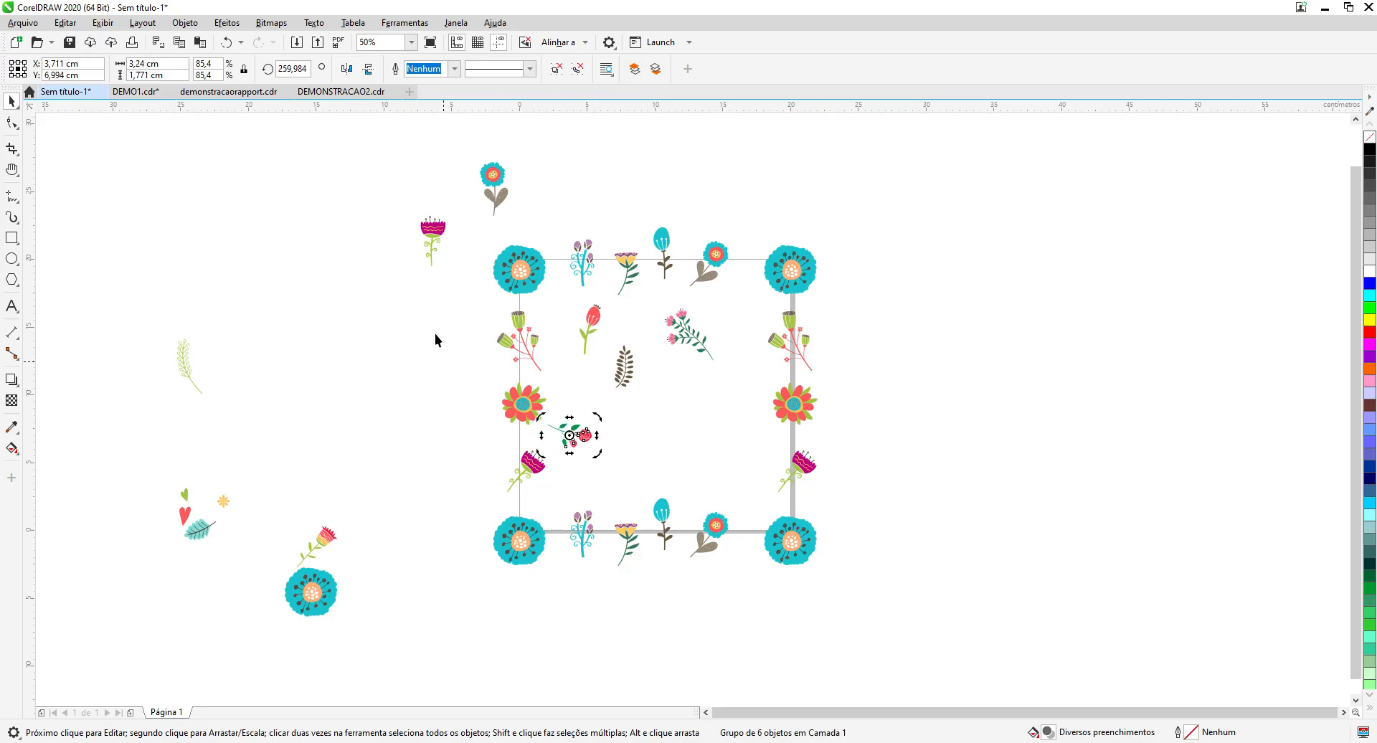
click(368, 70)
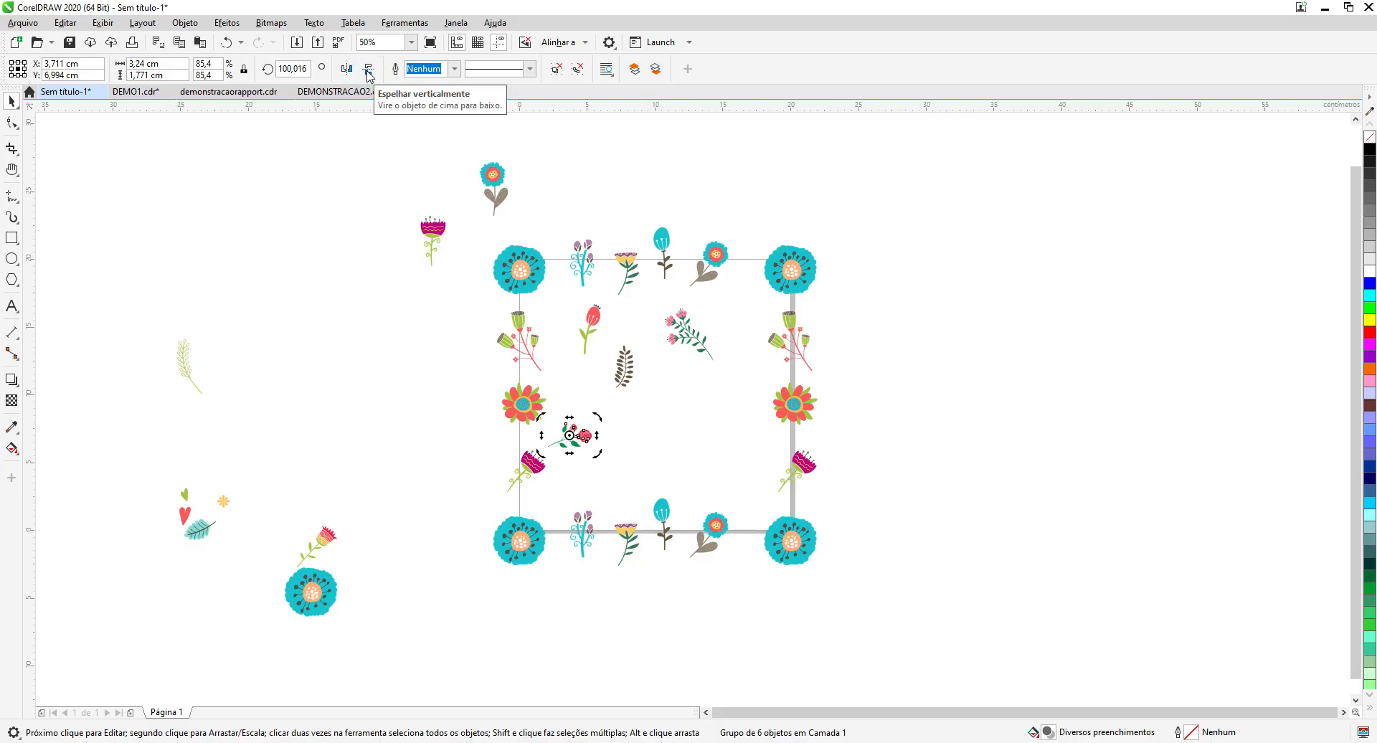
click(346, 68)
Step: Move the red rose branch down and right to about X 4.8 cm, Y 6.2 cm inside the page
click(559, 387)
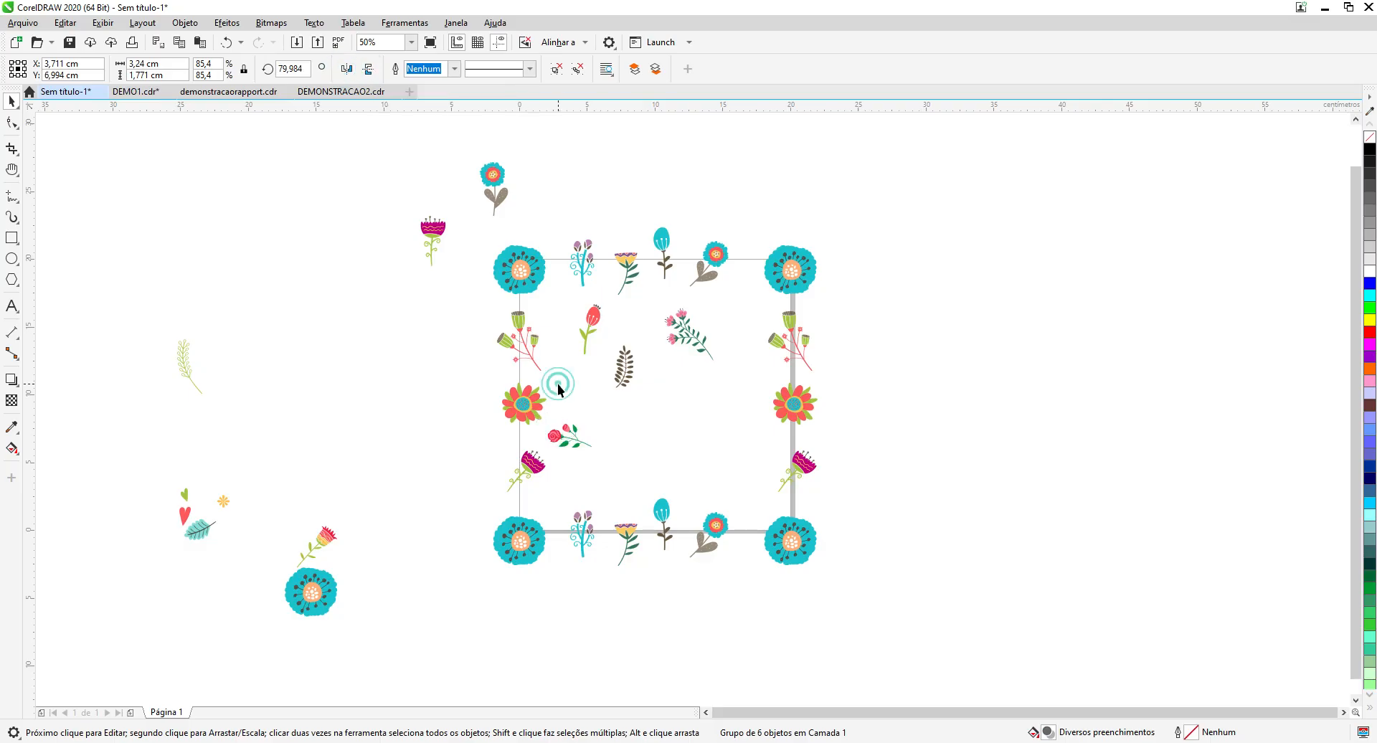
click(568, 435)
drag(567, 436, 583, 445)
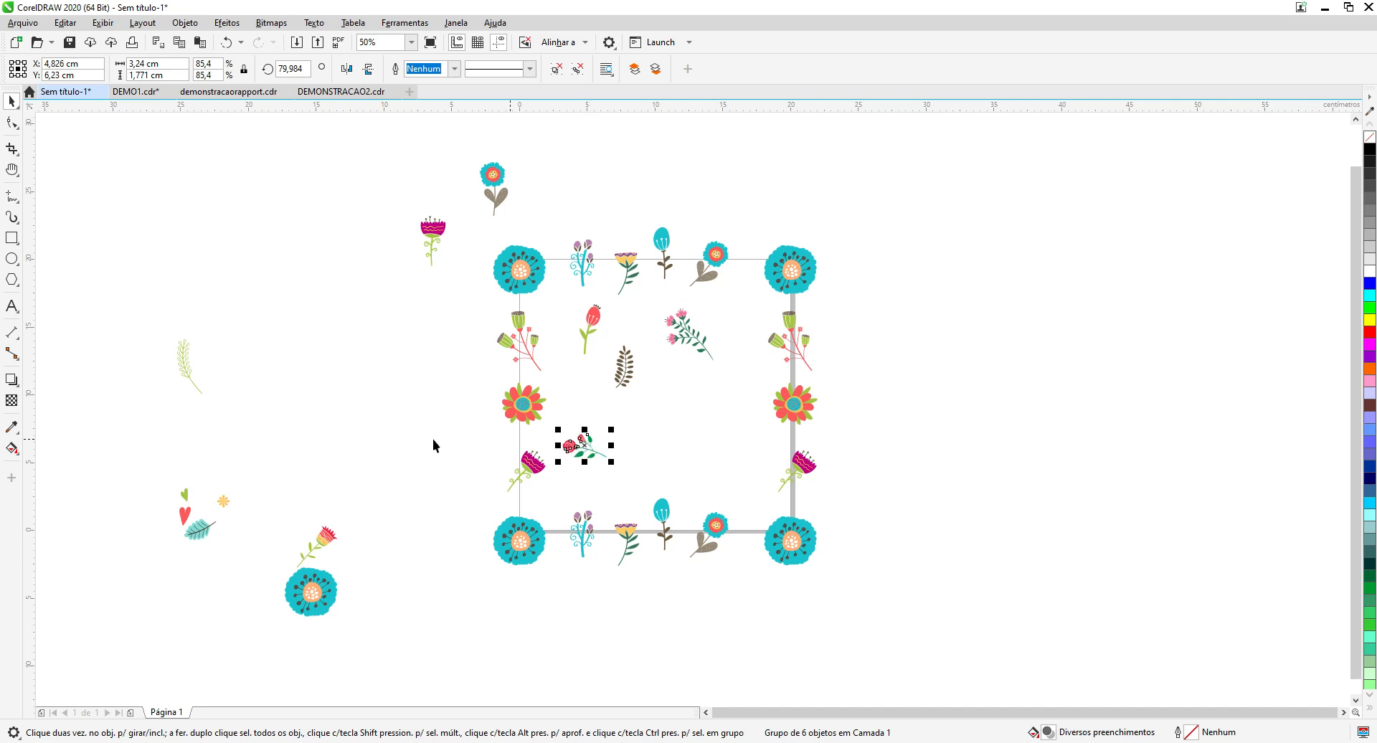
Step: Fill the page's centre and right interior with the yellow-and-red flower, teal leaf, small yellow star and remaining magenta flower
drag(324, 545, 638, 457)
drag(212, 529, 701, 386)
drag(226, 501, 738, 472)
click(689, 388)
drag(688, 387, 685, 399)
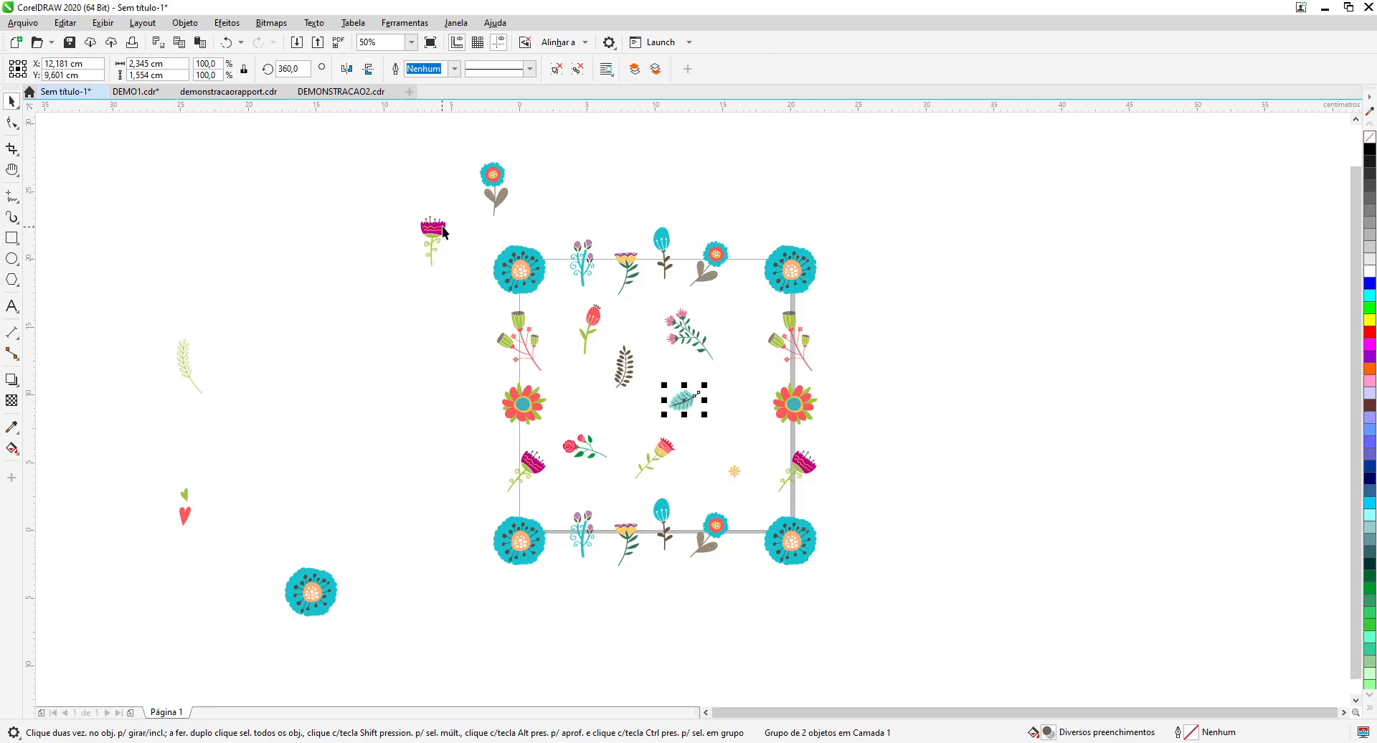
drag(440, 235, 747, 386)
Step: Place the red heart below the rose branch, at about X 3.7 cm, Y 3.2 cm
click(188, 509)
key(F10)
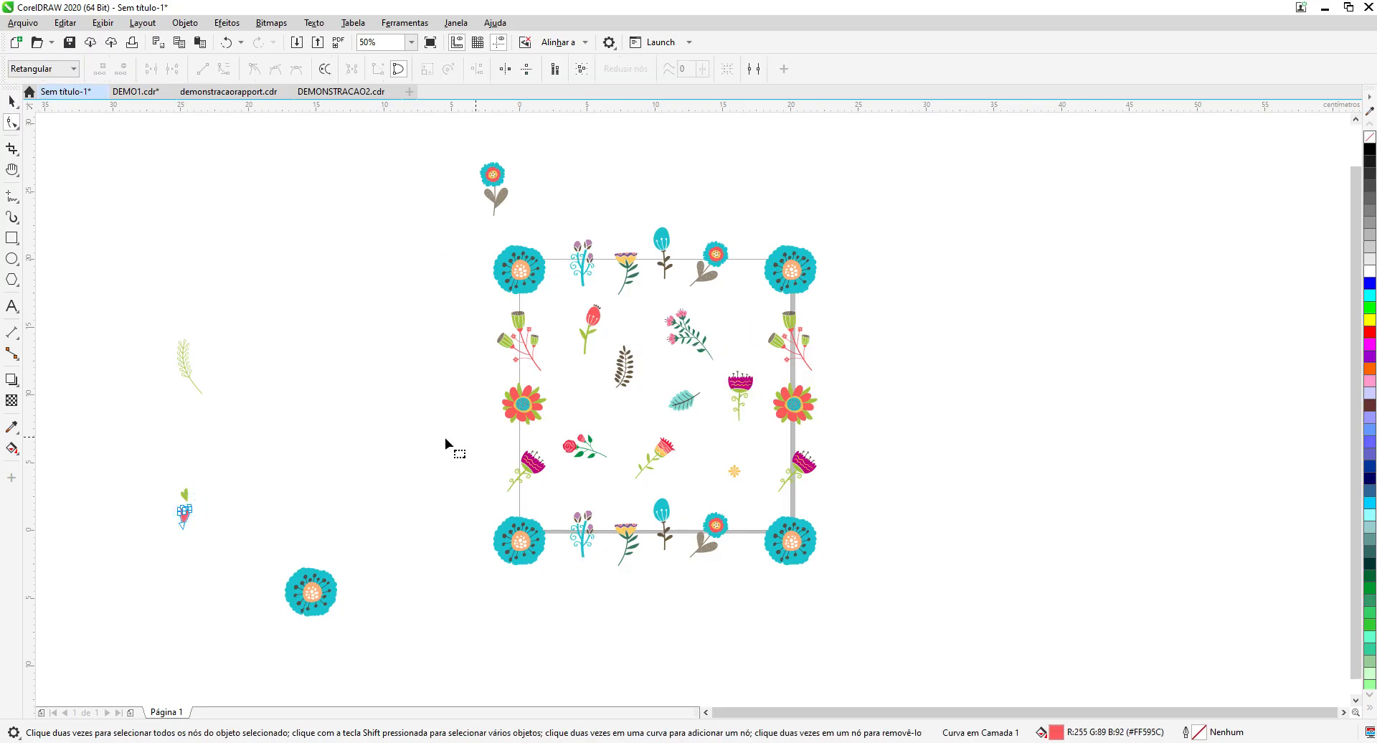
click(11, 101)
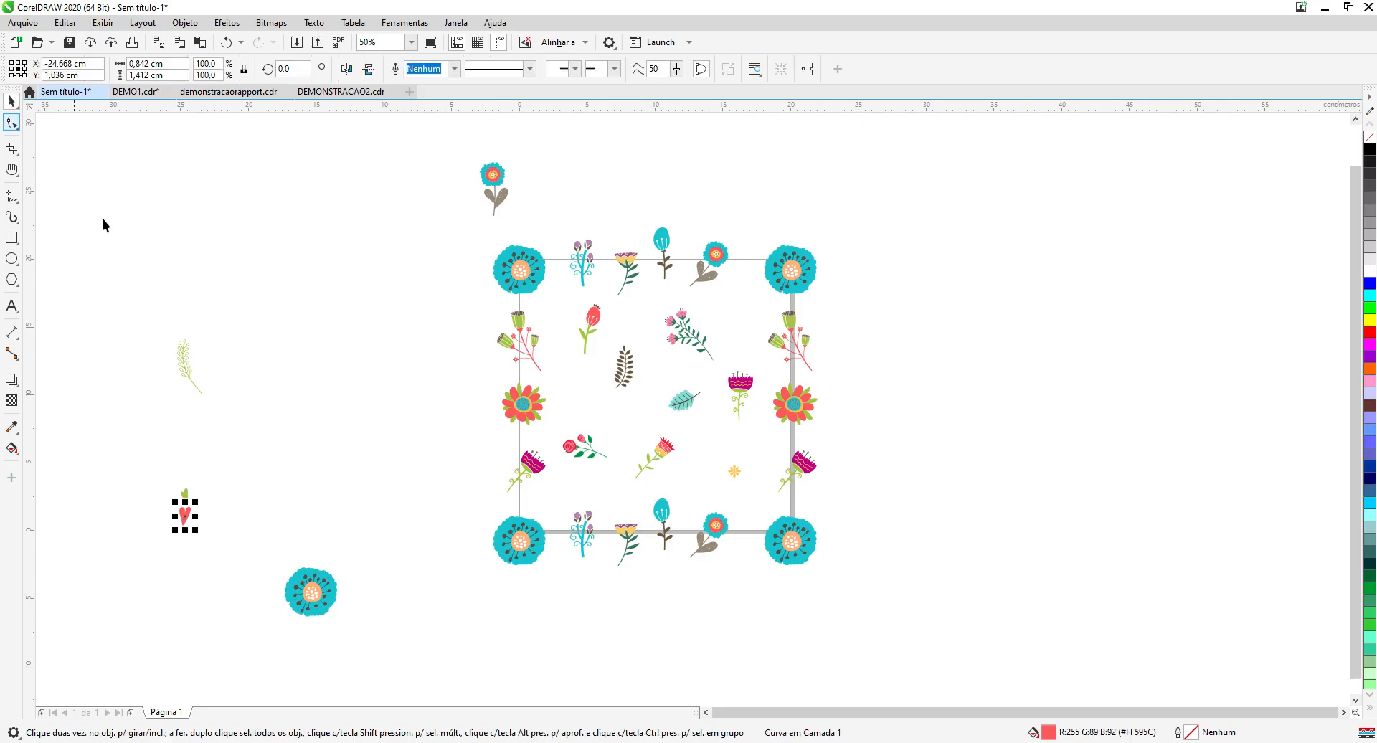
drag(180, 520, 570, 492)
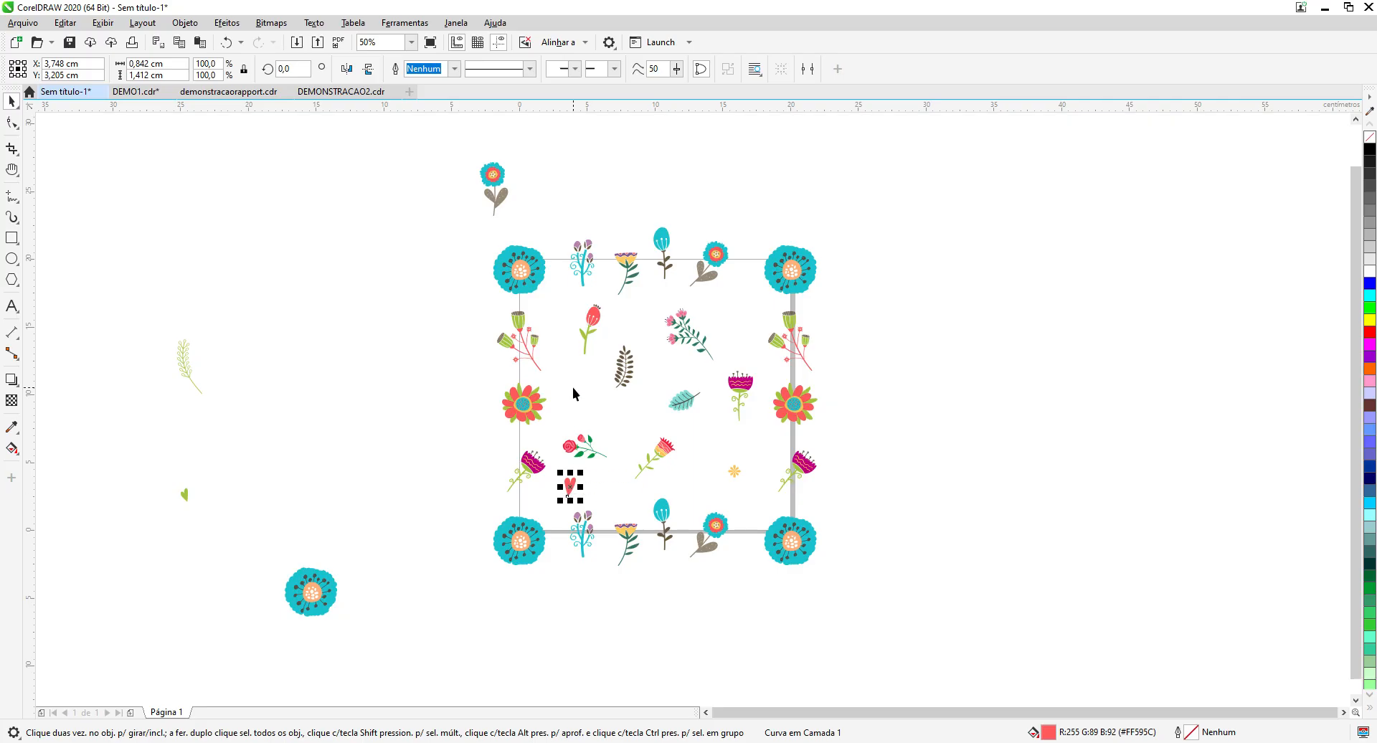
Step: Place the small green heart at about X 4.4 cm, Y 10.1 cm and shift the pink-flowered branch to about X 13.7 cm, Y 15.5 cm
click(206, 500)
click(183, 495)
drag(184, 495, 580, 394)
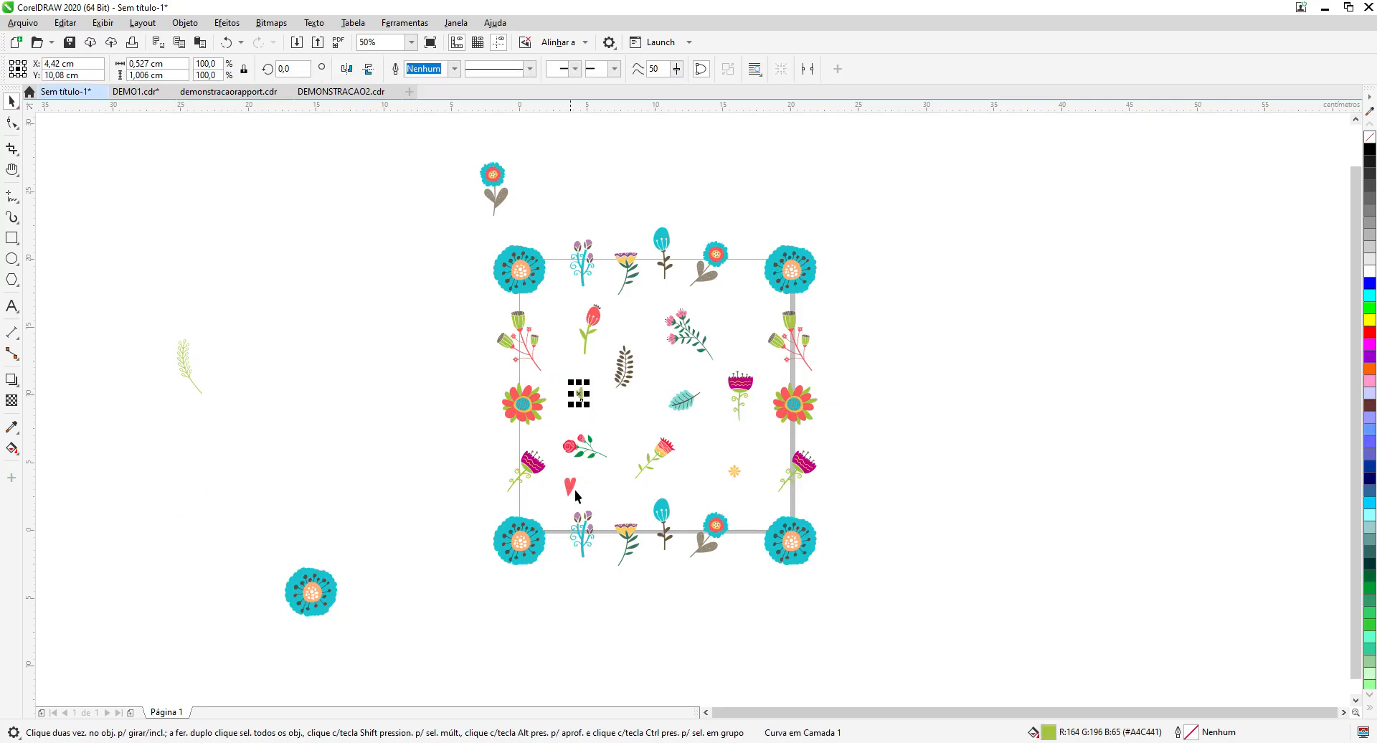
click(617, 489)
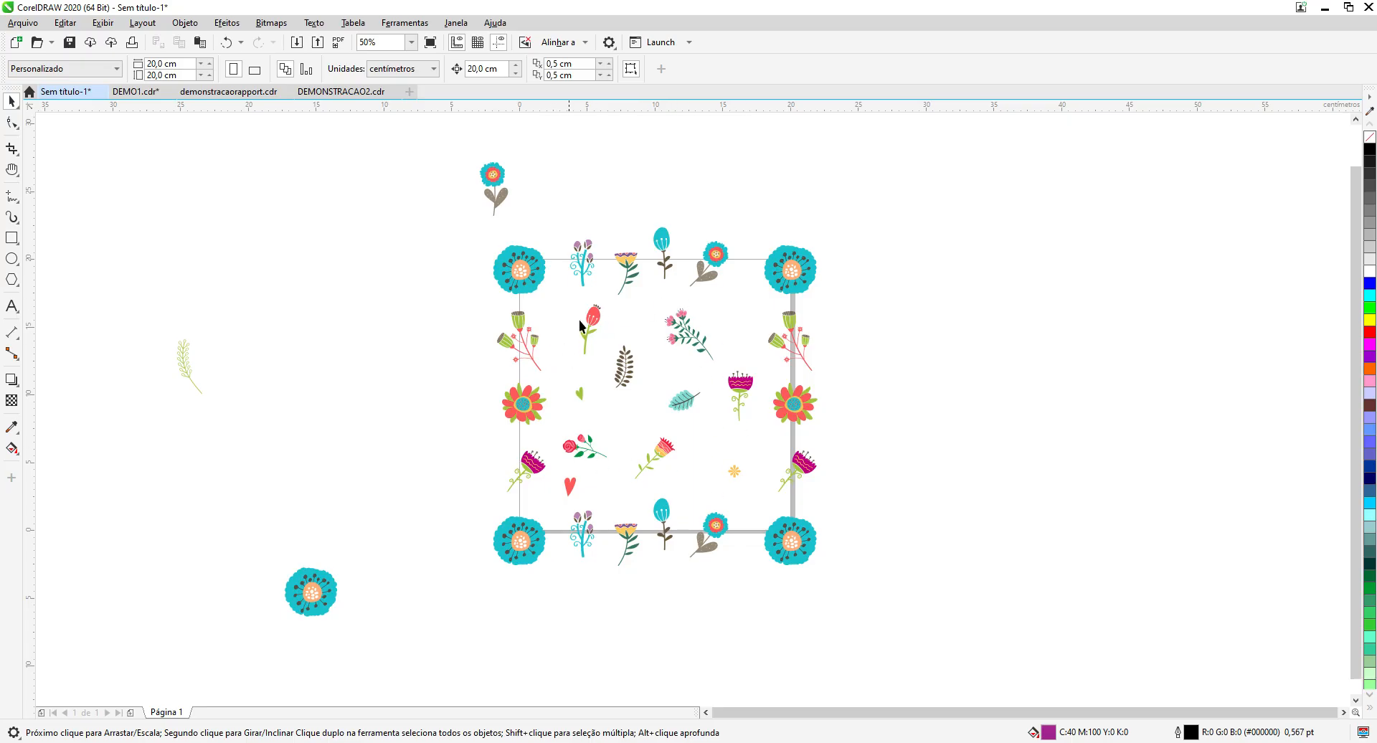
mouse_move(681, 332)
mouse_down()
mouse_move(691, 298)
mouse_move(696, 311)
mouse_up()
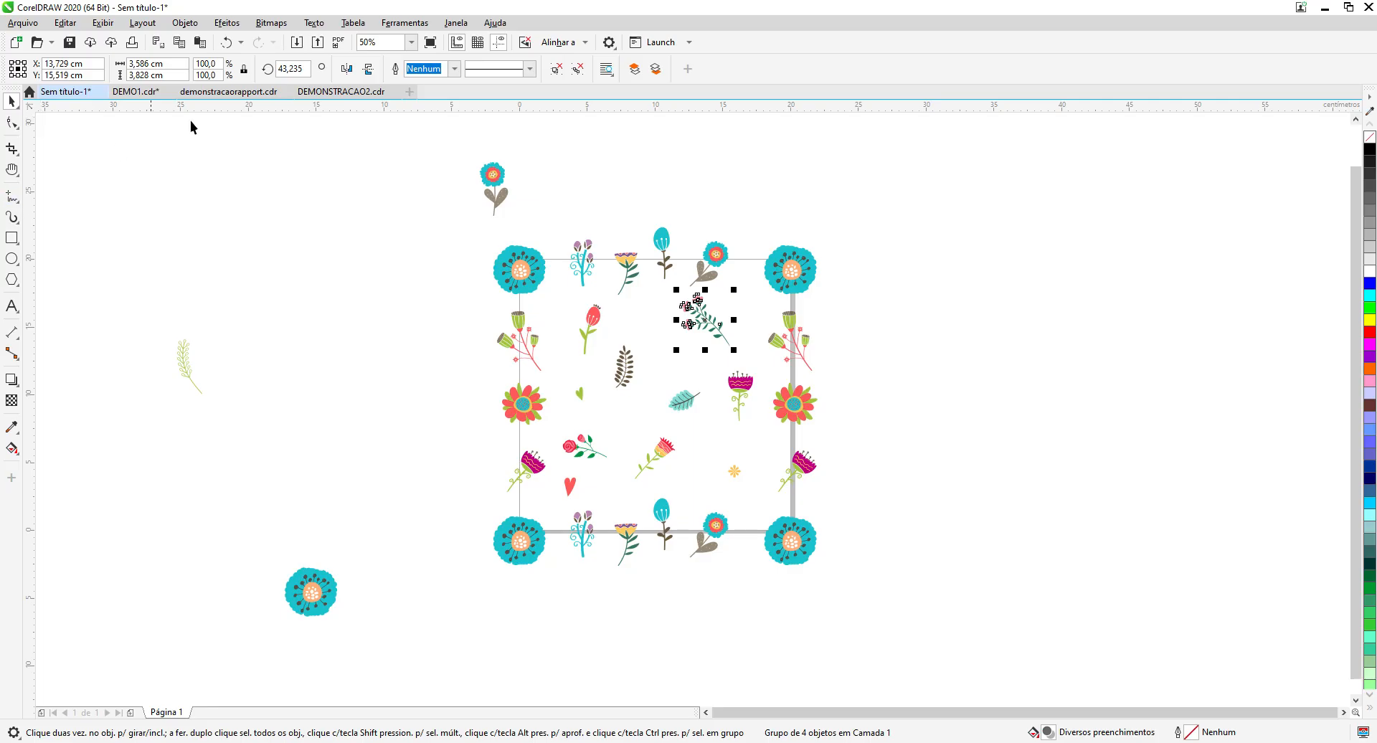
click(950, 281)
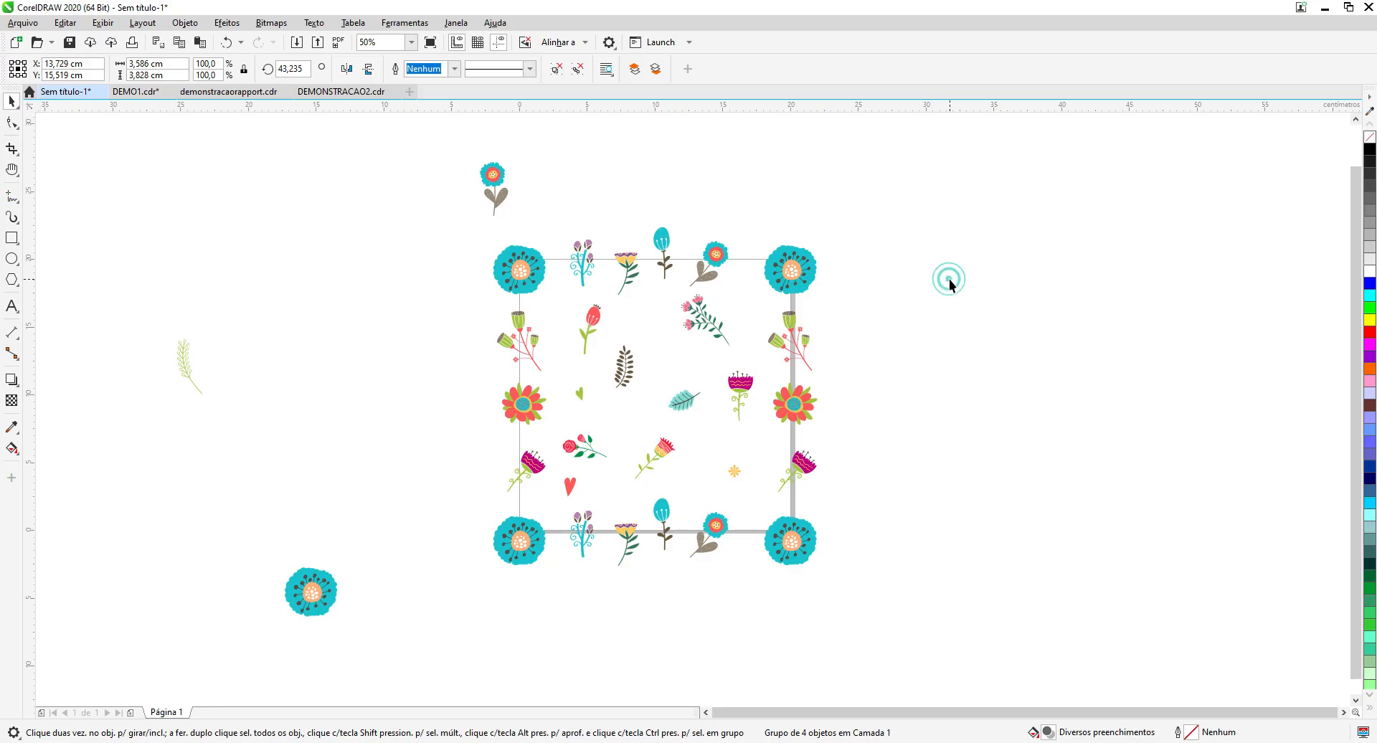
Step: Try a duplicate of the pink-flowered branch at about X 11 cm, Y 13.7 cm and discard it
click(709, 316)
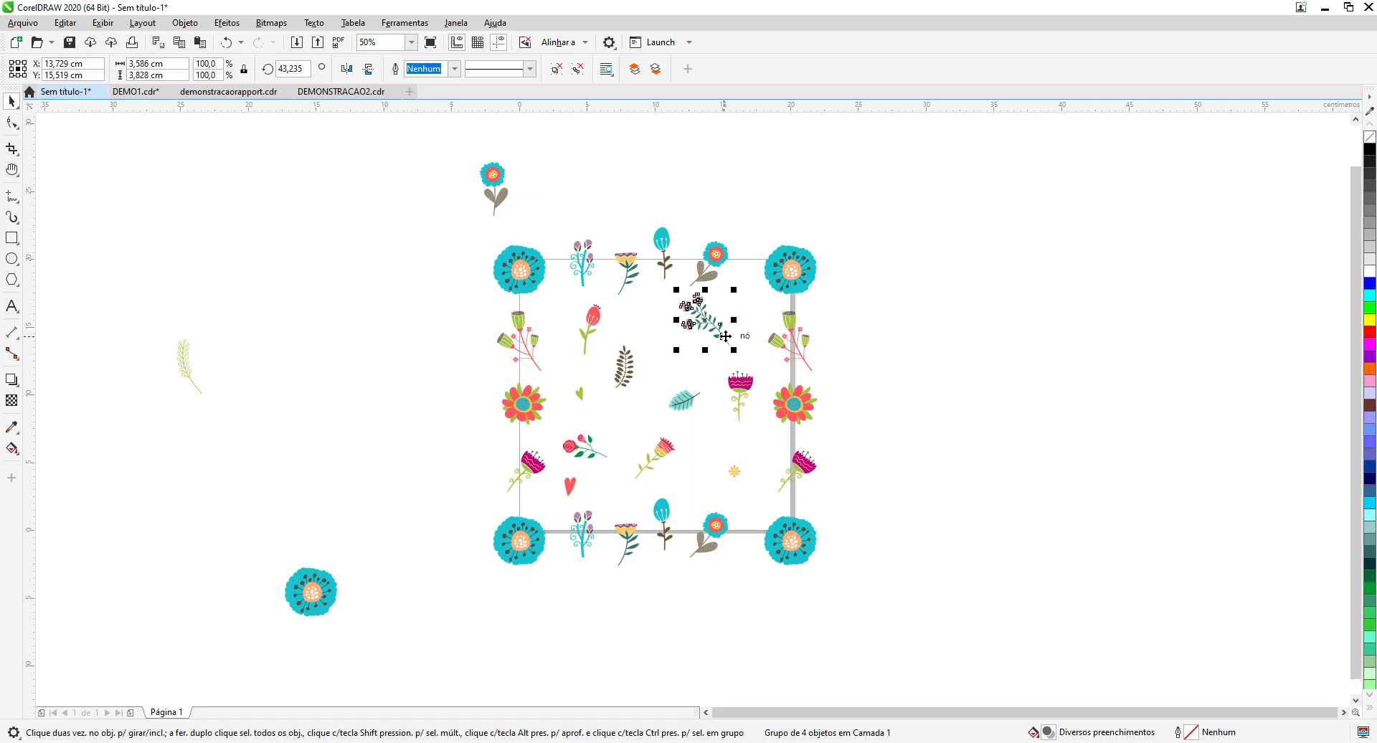
click(708, 320)
drag(708, 319, 671, 348)
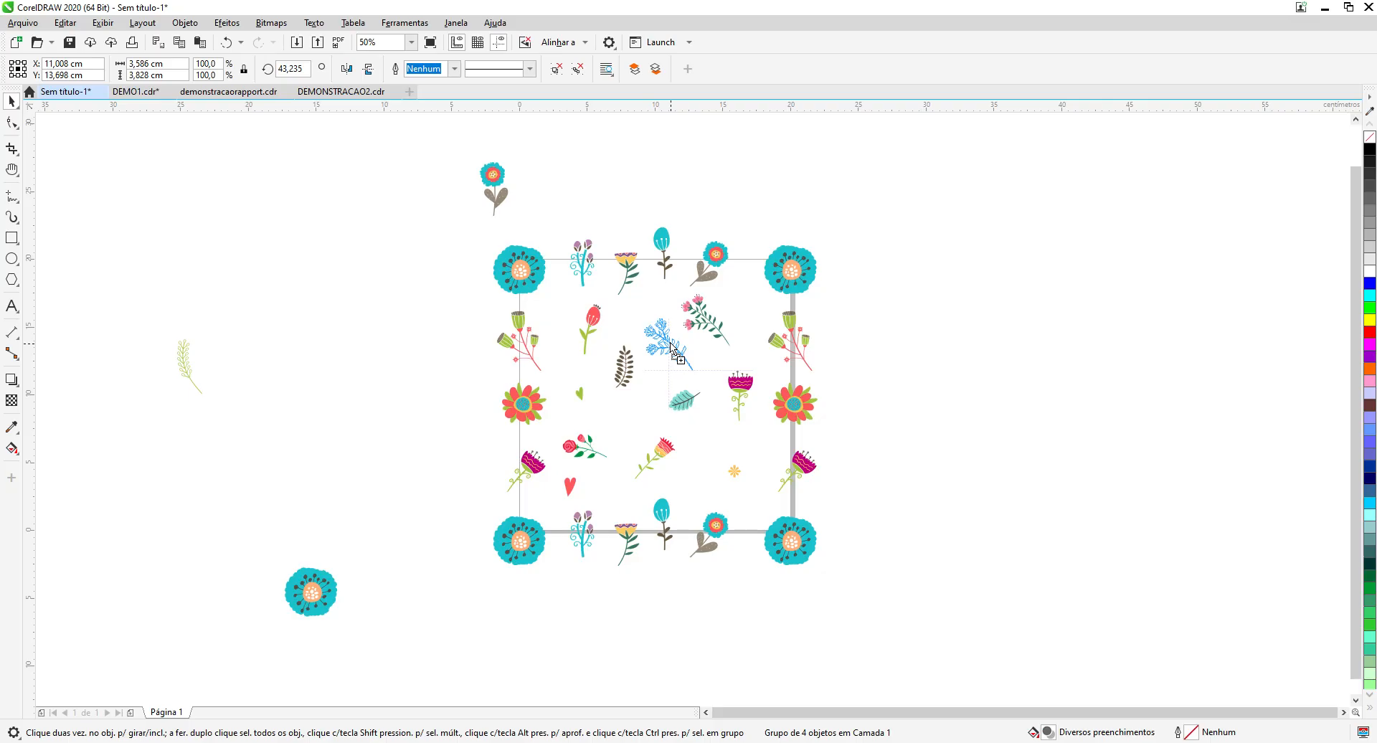
drag(672, 347, 672, 348)
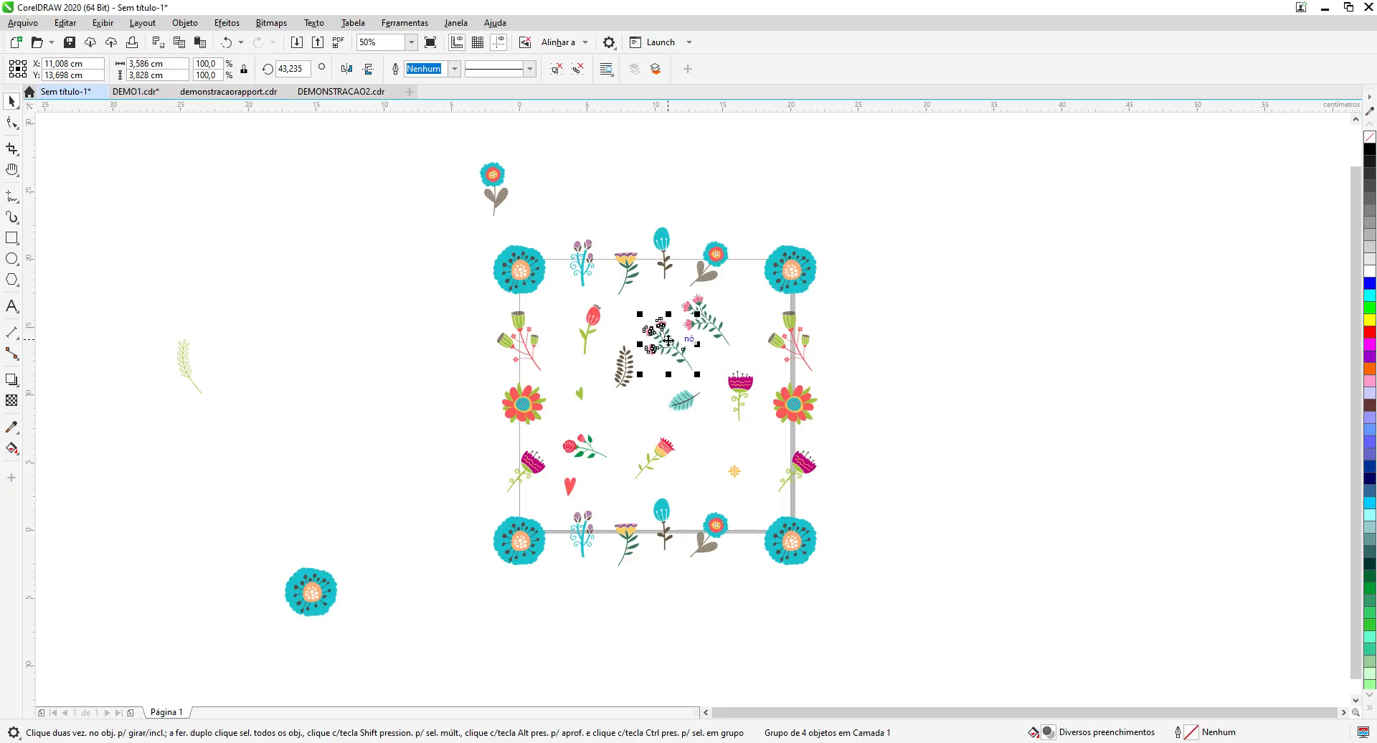
click(659, 301)
click(666, 334)
click(816, 416)
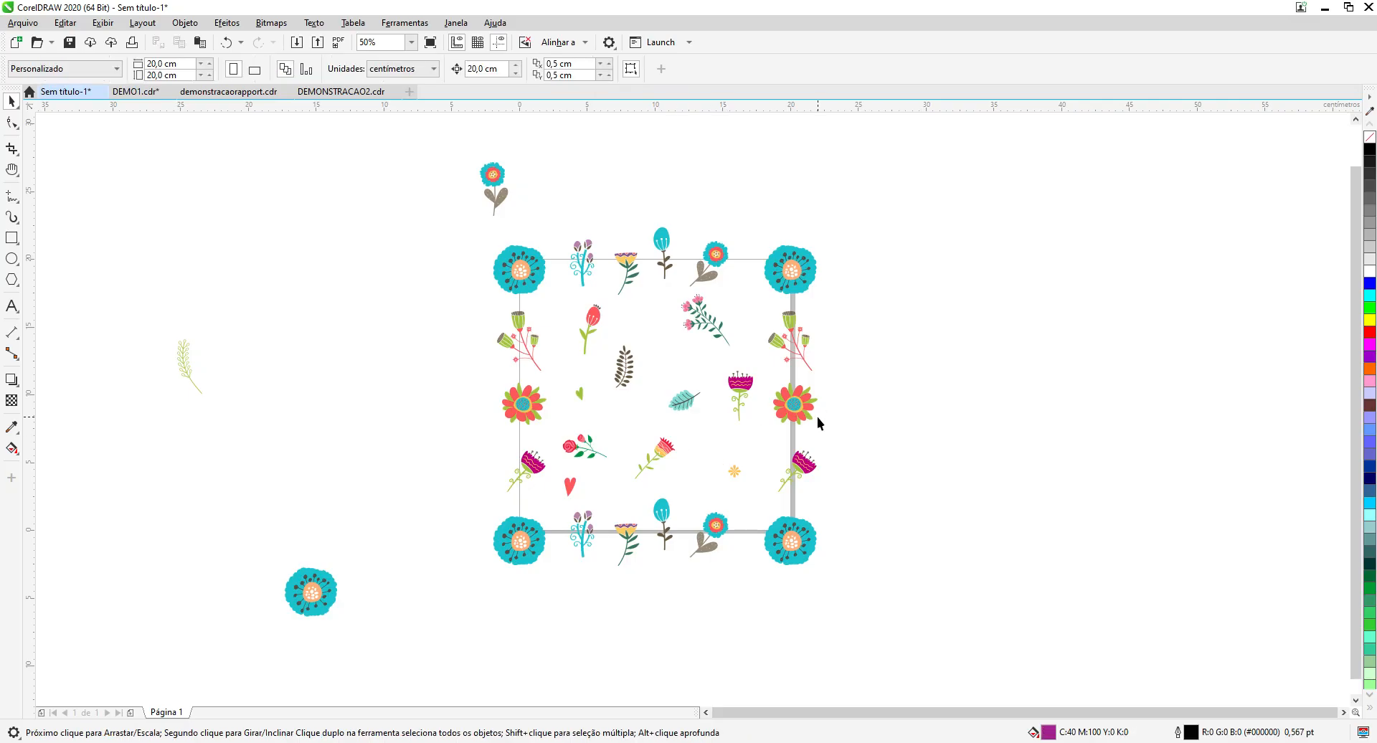
Step: Copy and paste the pink-flowered branch, and move the copy to about X 9.2 cm, Y 15.6 cm
click(699, 309)
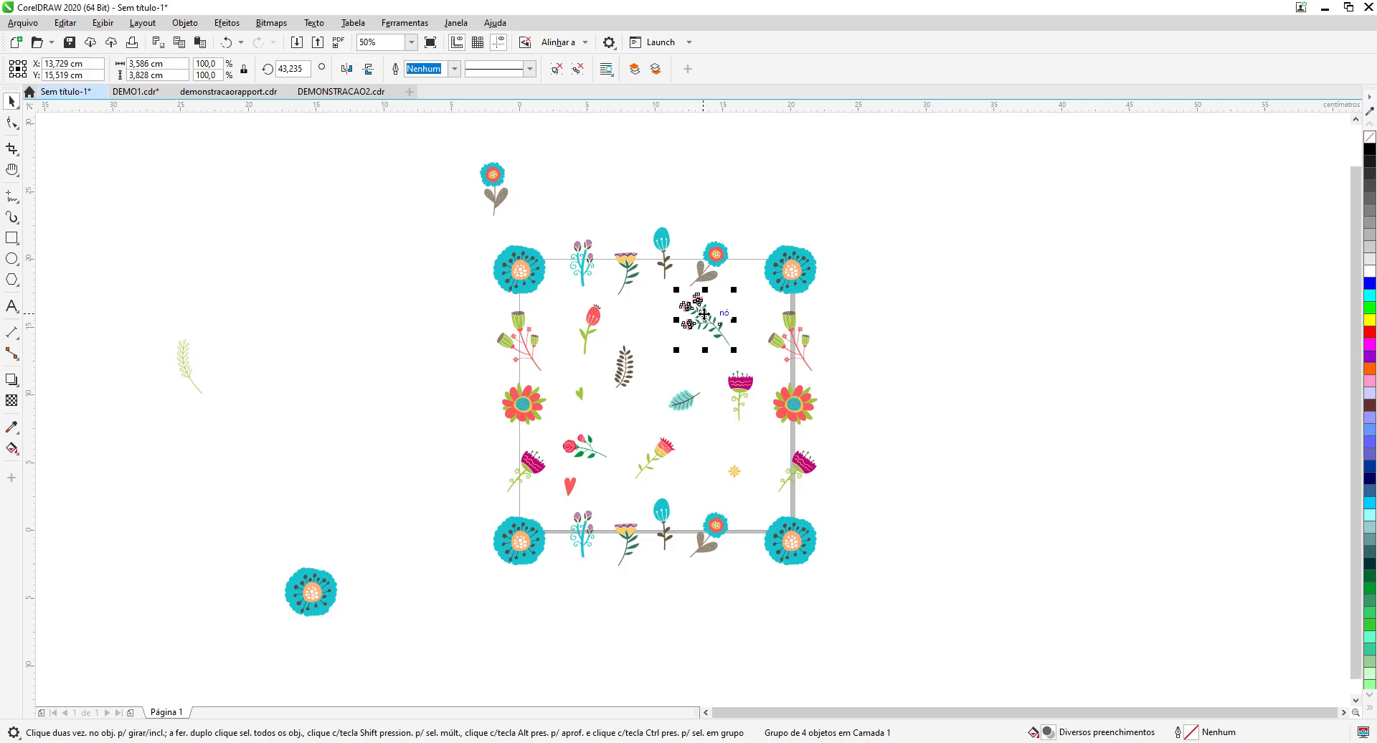
click(65, 22)
click(58, 104)
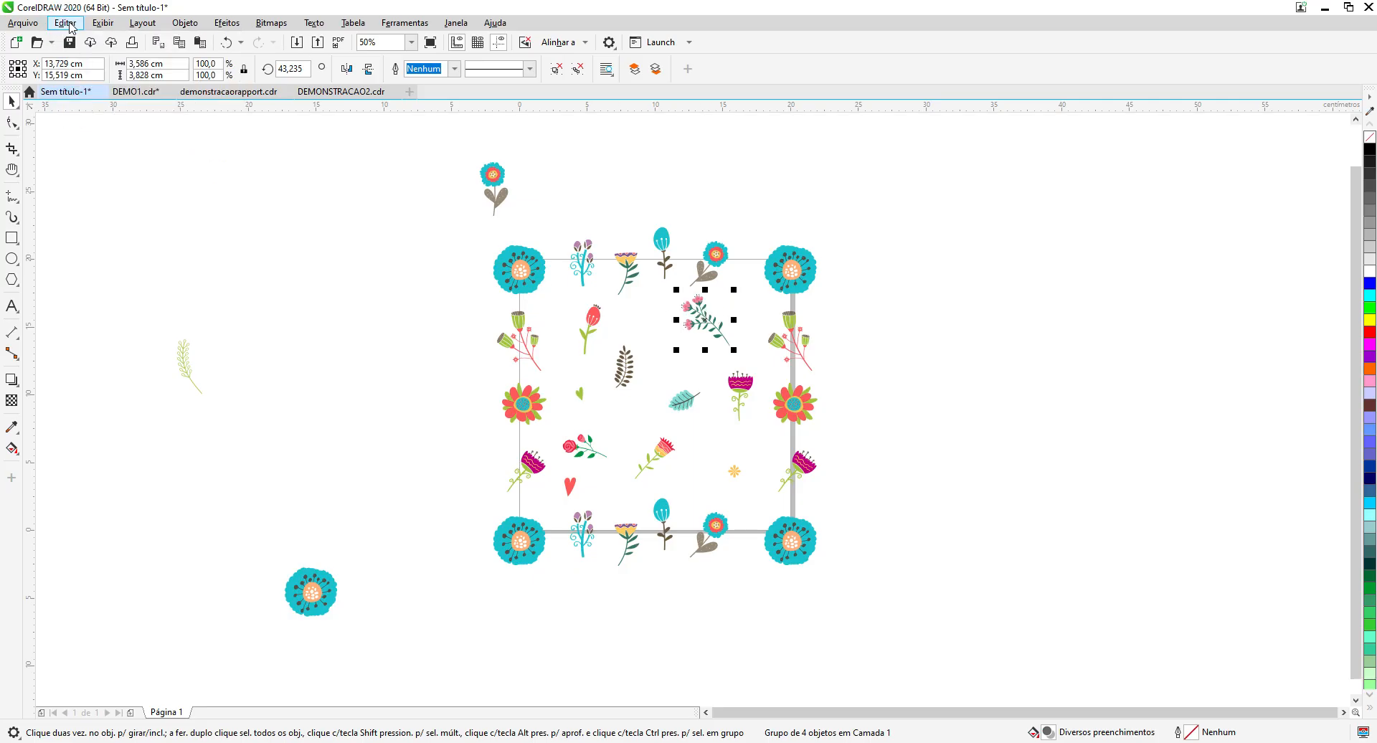
click(66, 23)
click(115, 141)
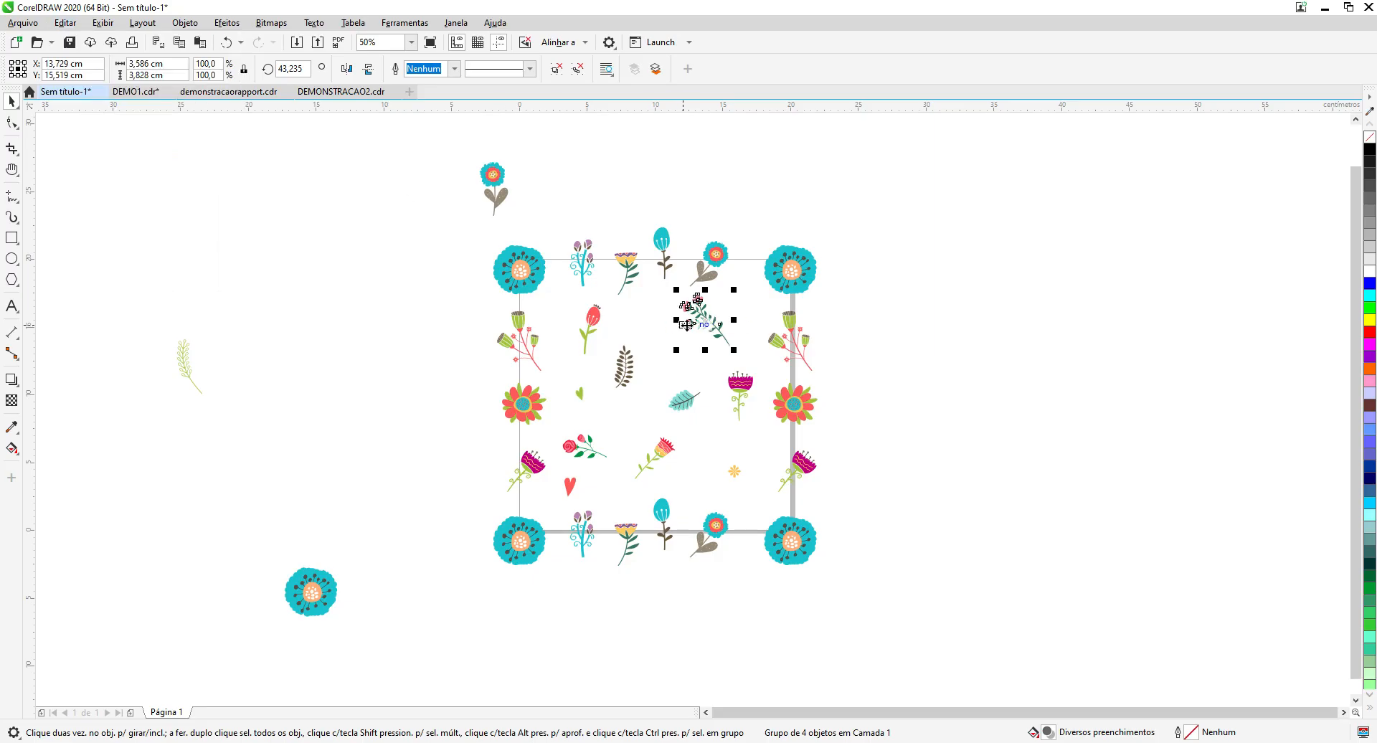
drag(714, 323, 644, 322)
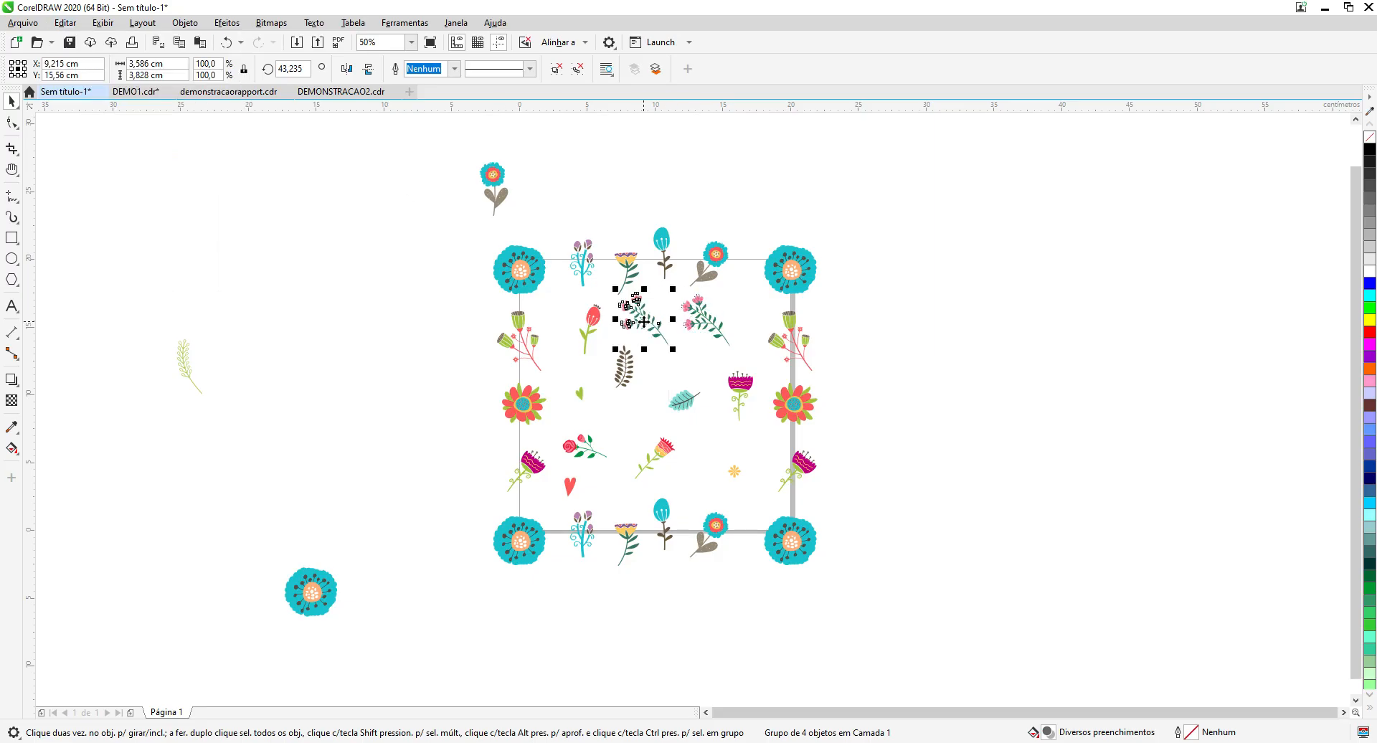
Step: Rotate the branch copy to lean right, shrink it and place it just above the teal leaf
click(643, 323)
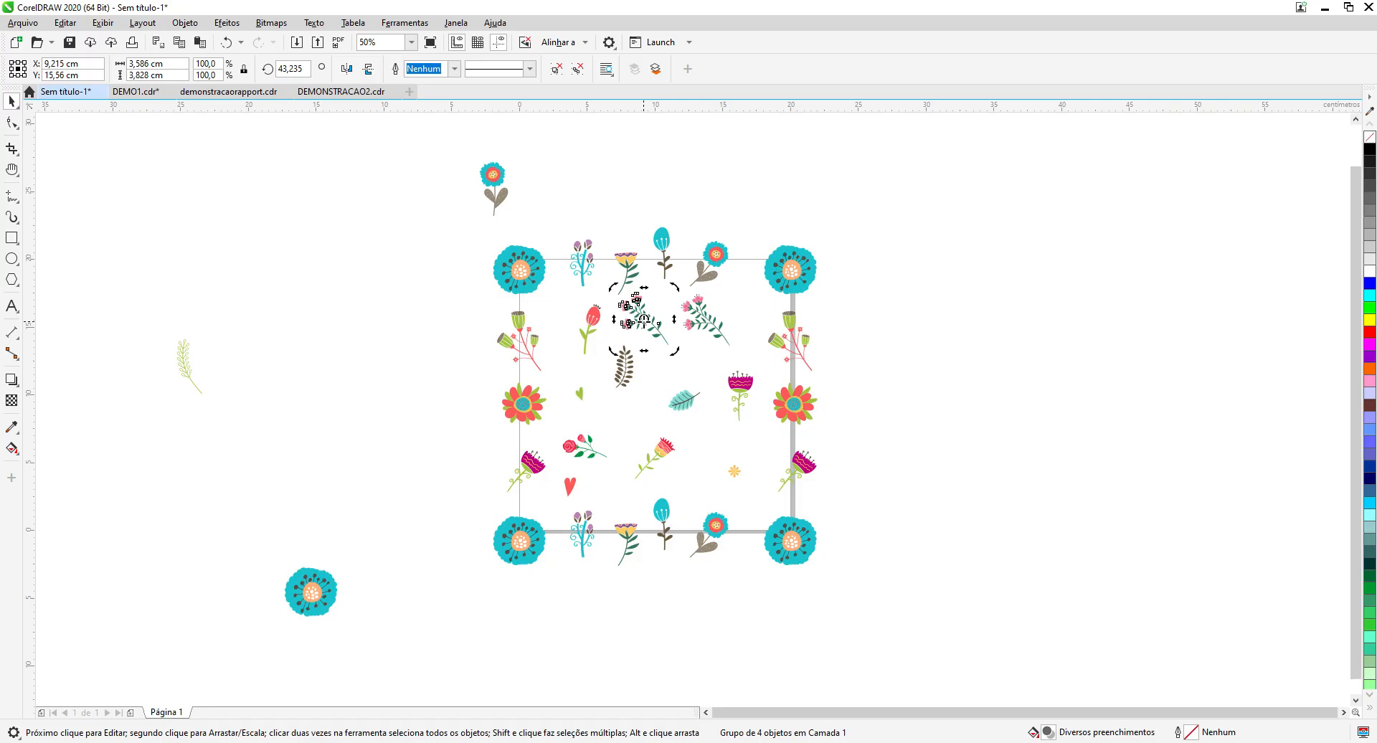
mouse_move(675, 349)
mouse_down()
mouse_move(646, 363)
mouse_move(674, 356)
mouse_up()
click(660, 338)
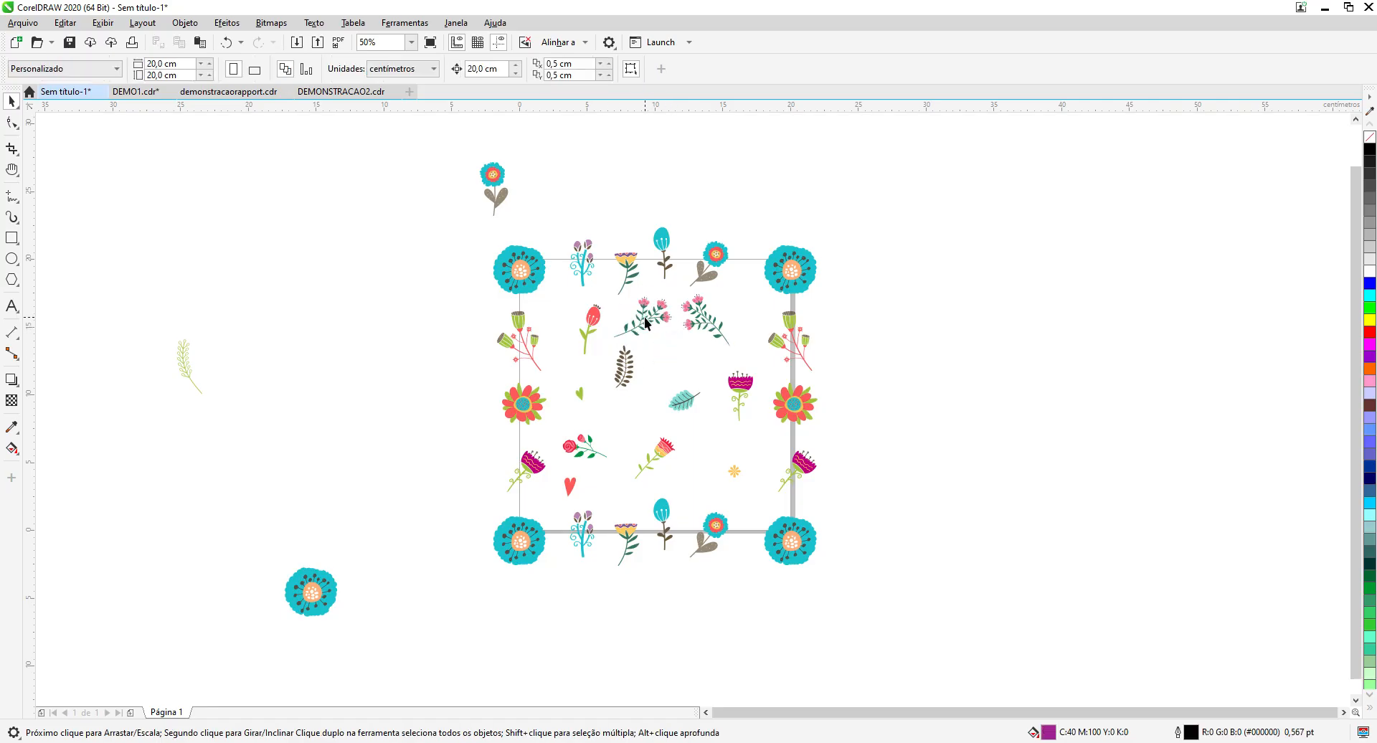
click(646, 322)
mouse_move(674, 350)
mouse_down()
mouse_move(661, 332)
mouse_move(673, 358)
mouse_up()
click(630, 309)
click(632, 312)
Step: Try another full-size duplicate of the pink-flowered branch at about X 9.5 cm, Y 16 cm and delete it
click(701, 316)
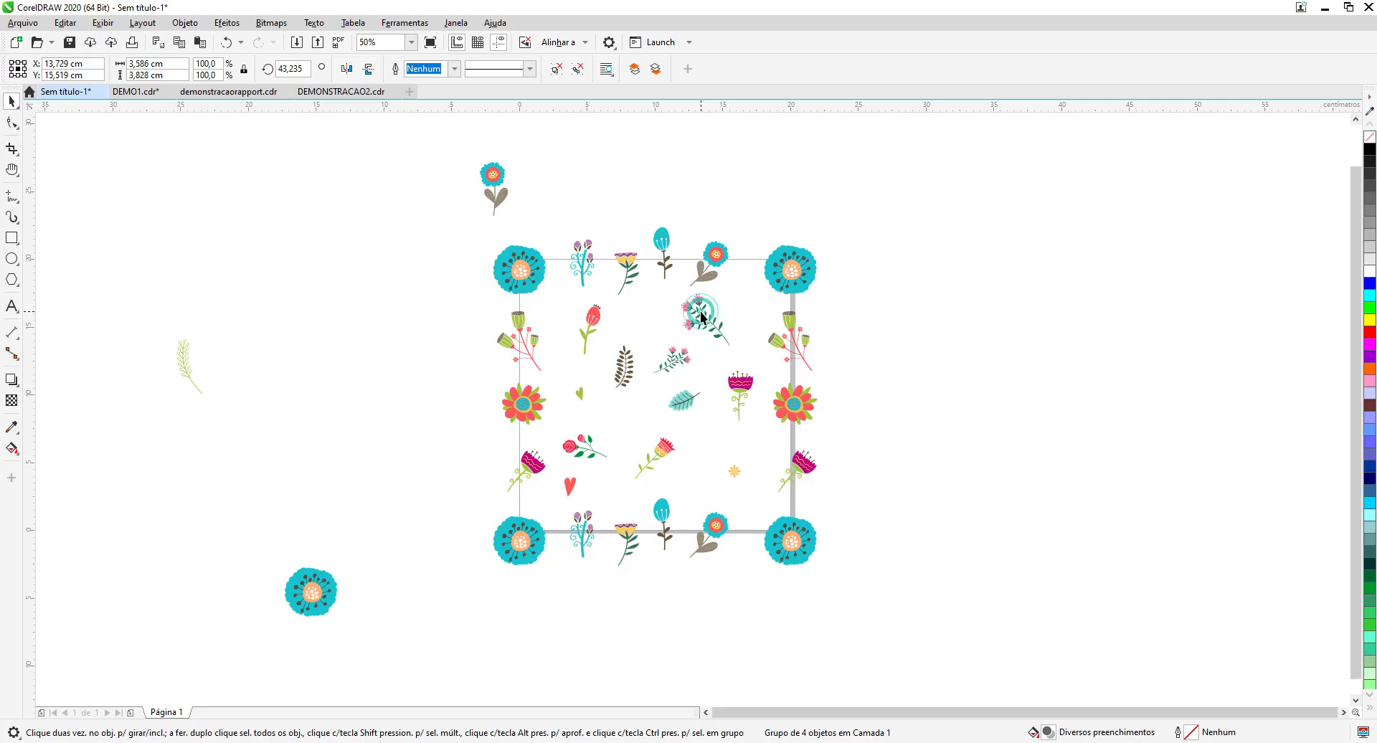
drag(701, 315, 647, 314)
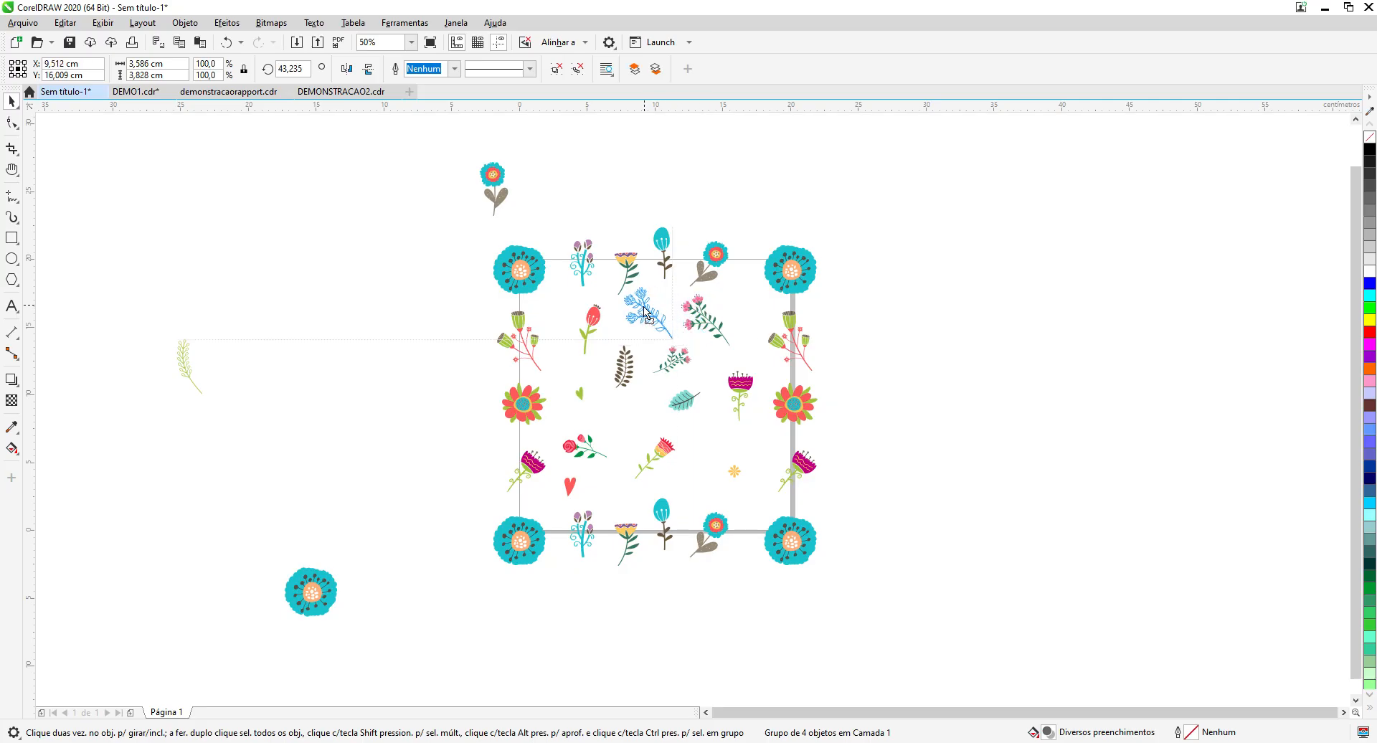
drag(647, 313, 646, 313)
click(669, 300)
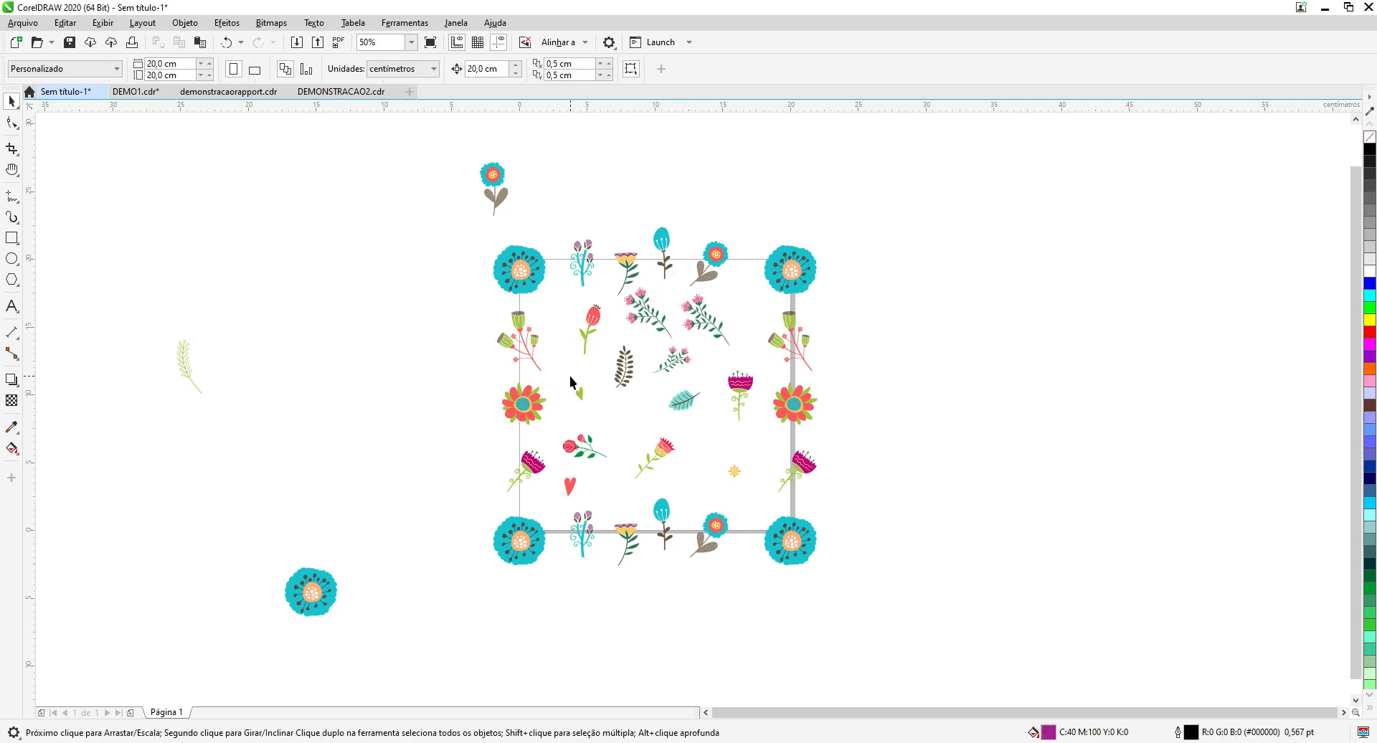
click(654, 308)
key(Delete)
Step: Switch to the DEMO1.cdr document and unlock the black-outlined rectangle covering the page
click(121, 97)
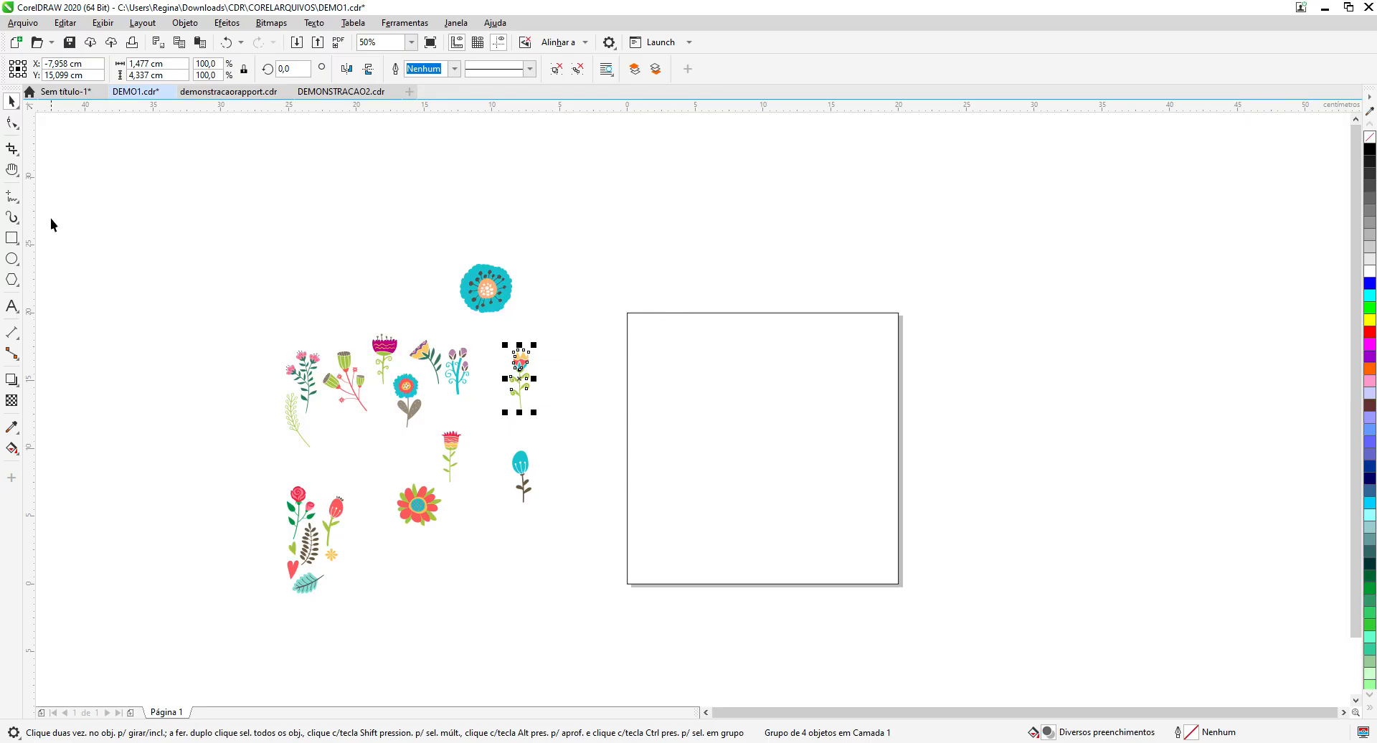
click(813, 407)
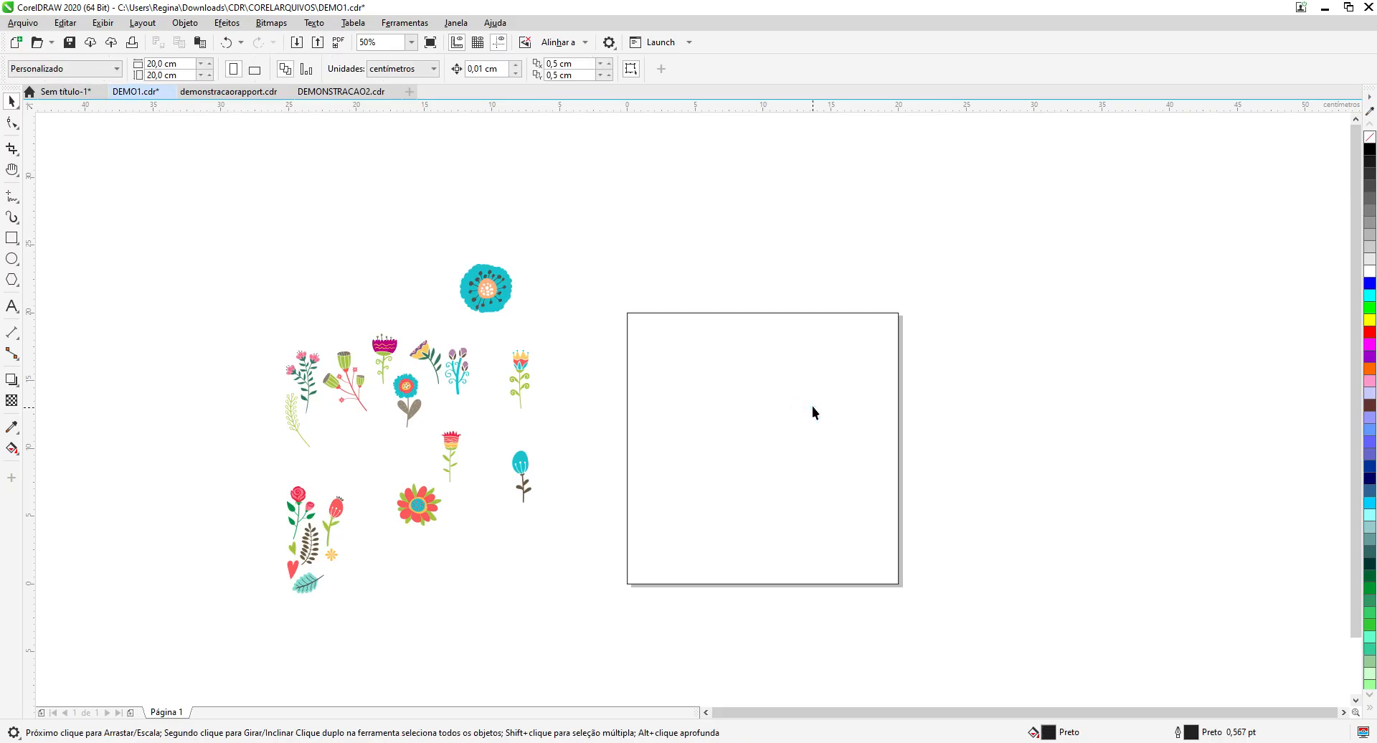
right_click(786, 332)
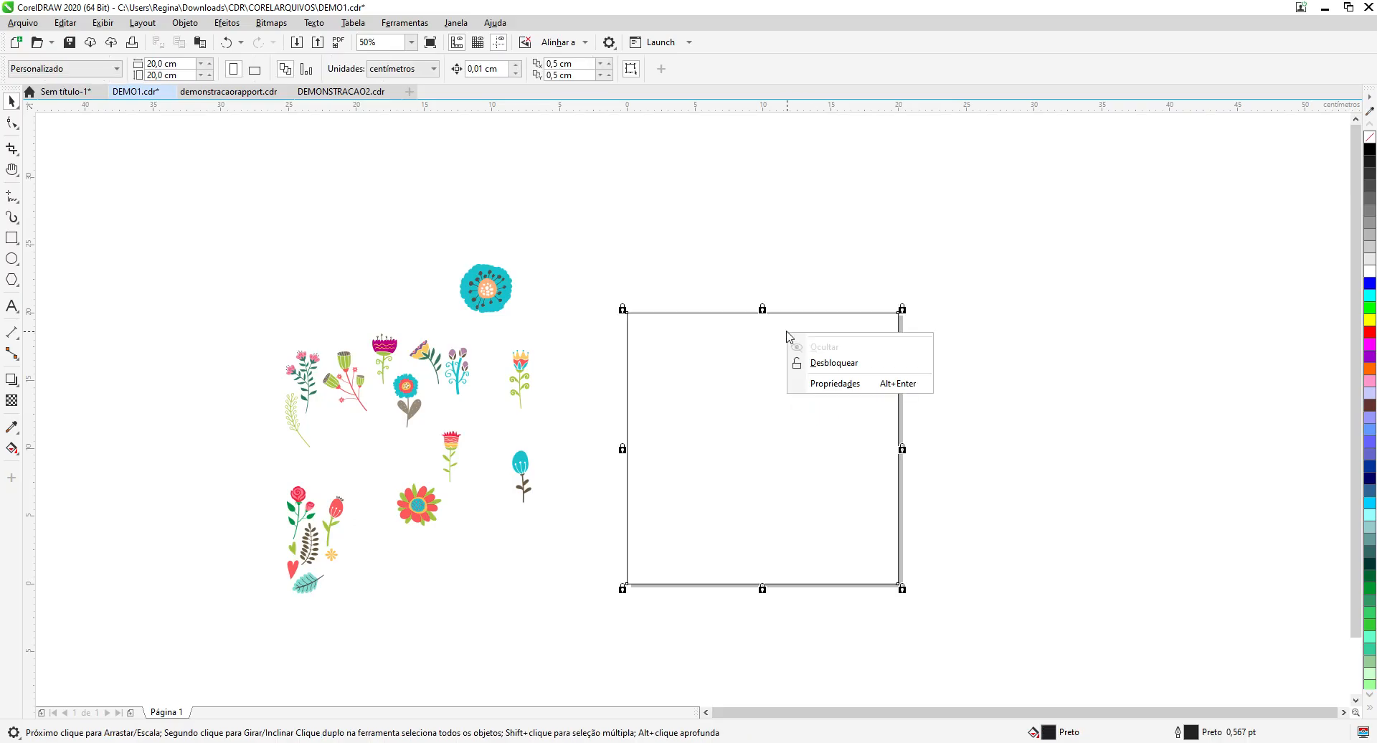
click(812, 367)
drag(762, 449, 1070, 401)
click(1071, 400)
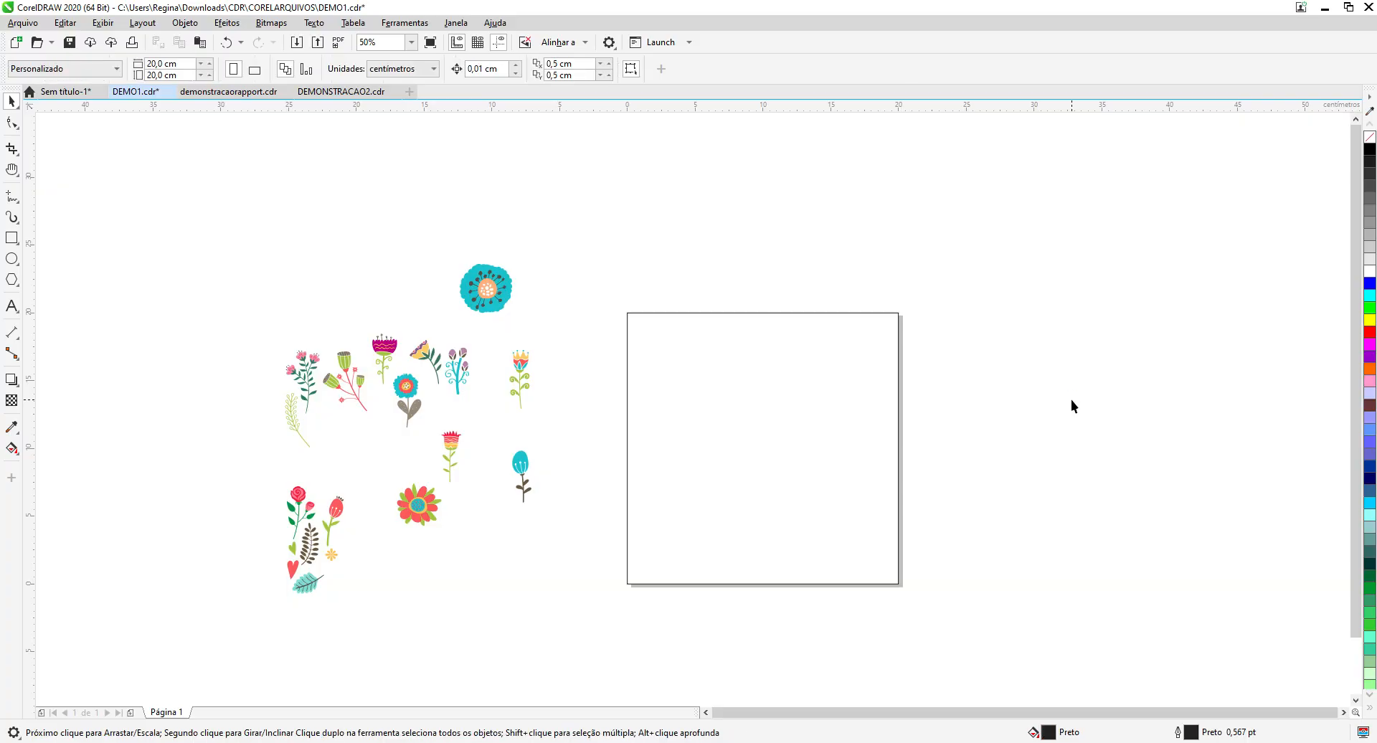
Step: Move the unlocked 20 × 20 cm outlined rectangle off the page and delete it
click(12, 169)
drag(150, 325, 36, 293)
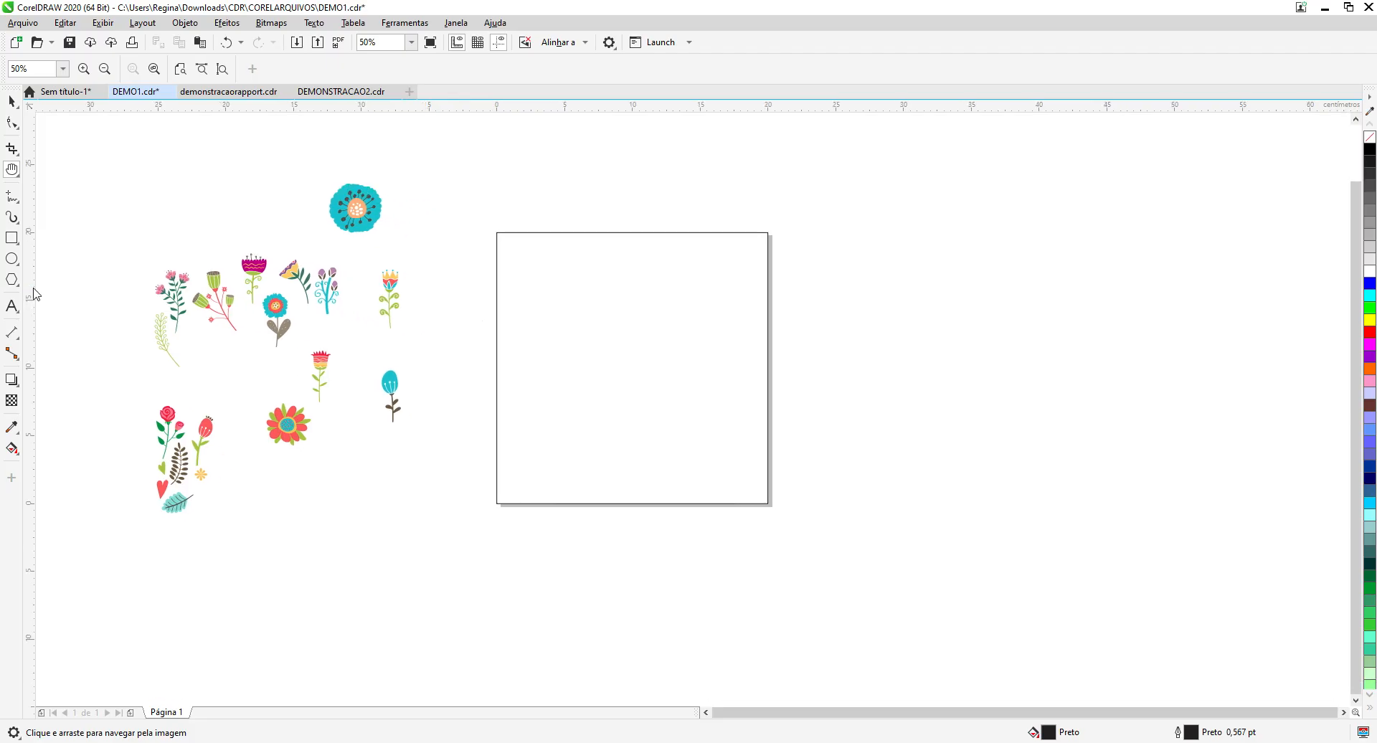
click(12, 101)
click(701, 236)
click(14, 105)
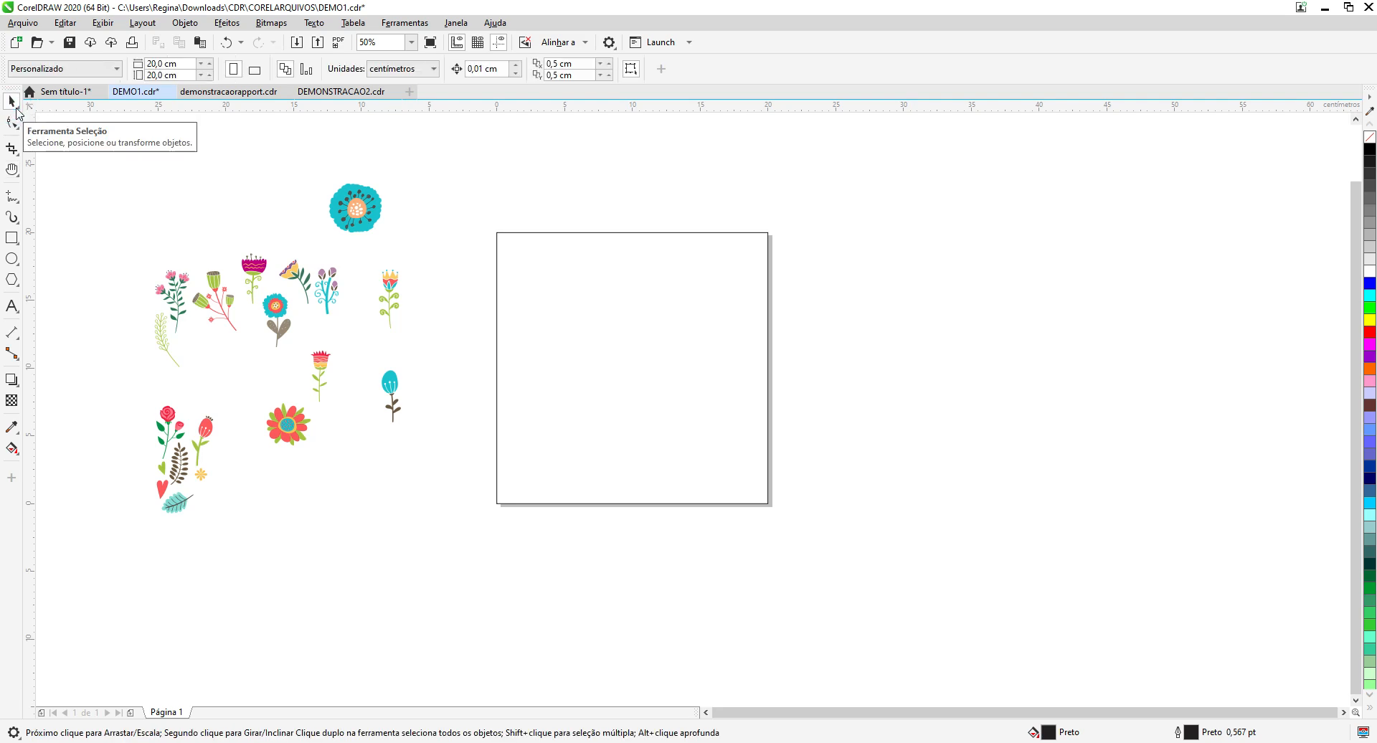
click(18, 111)
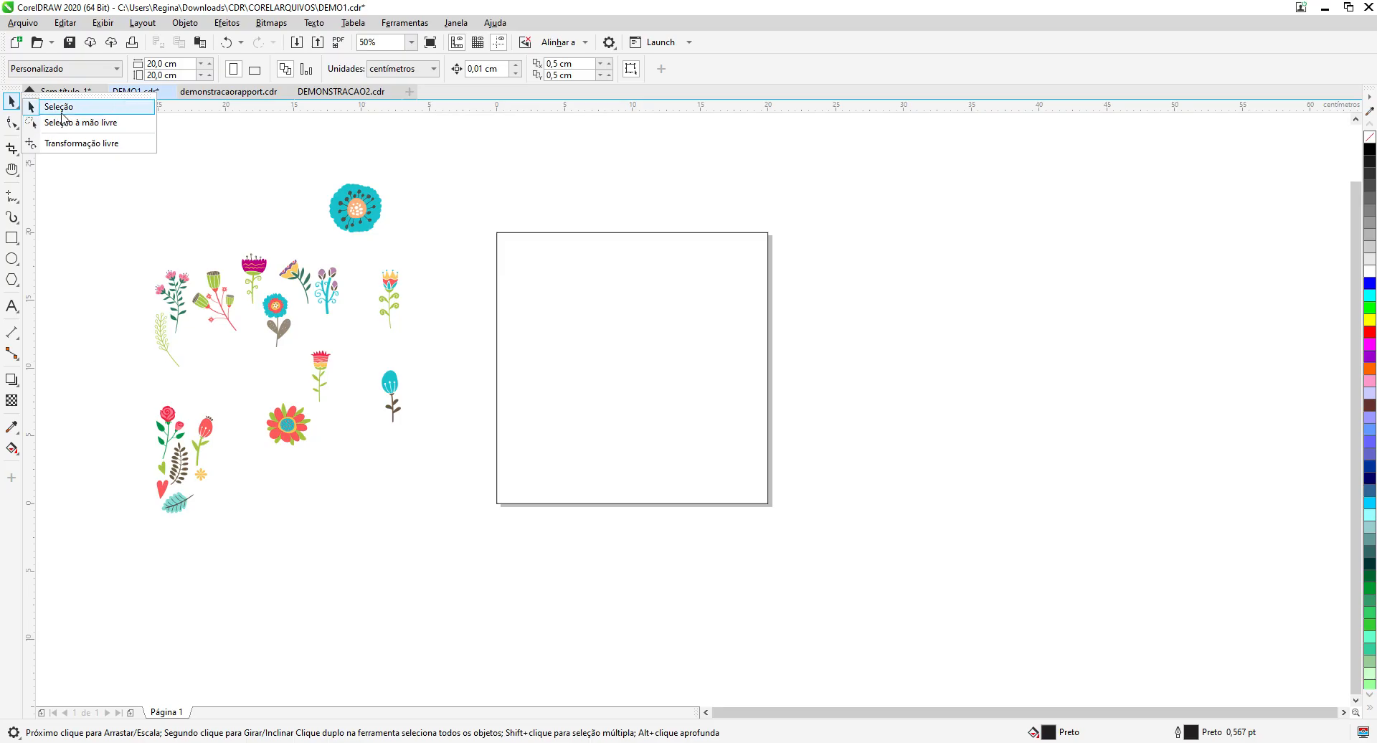
click(64, 107)
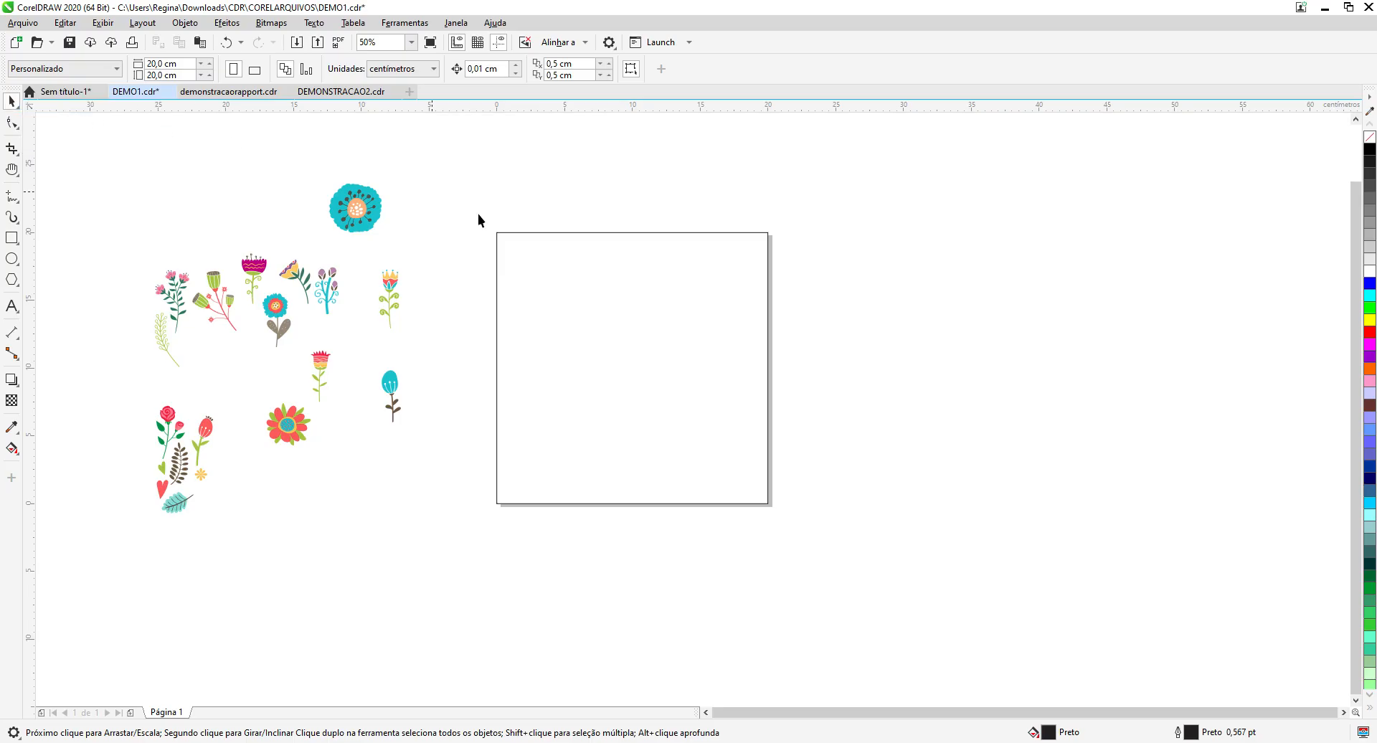
click(684, 313)
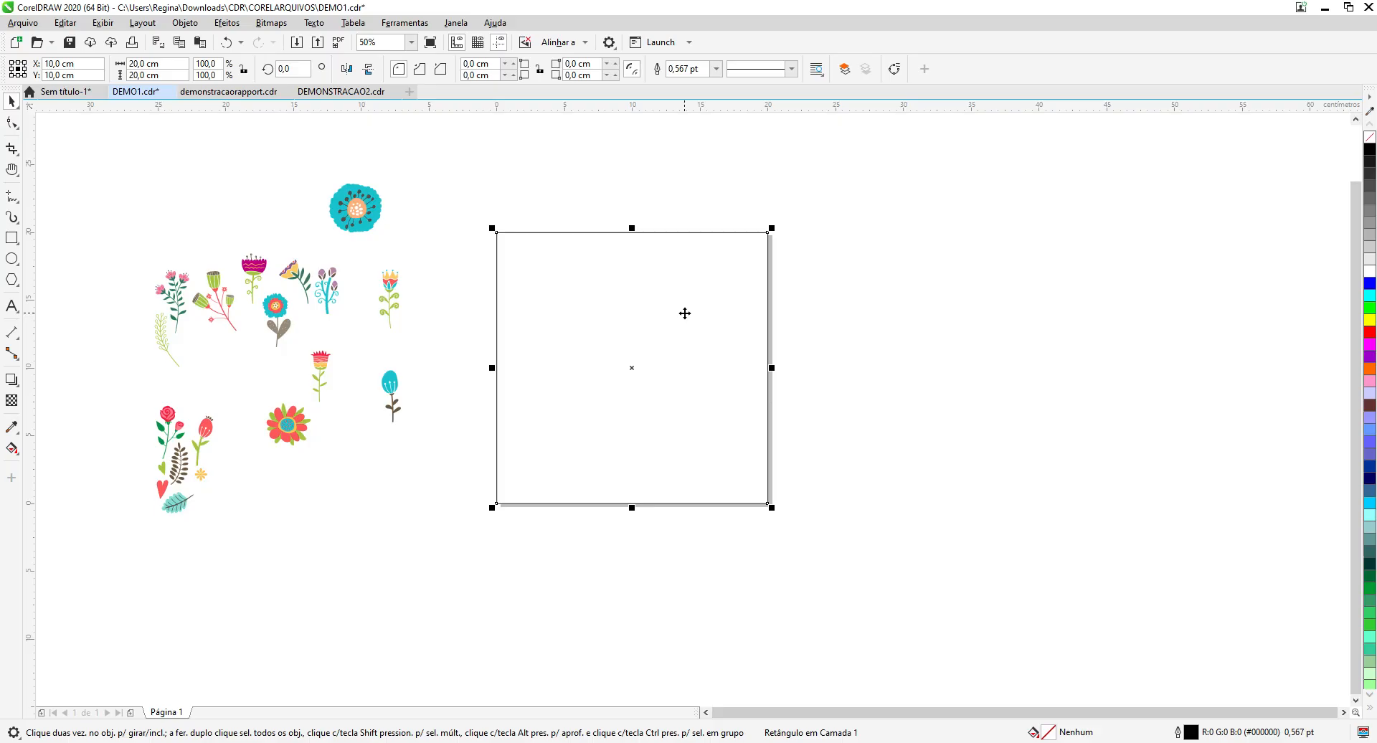
drag(684, 313, 969, 333)
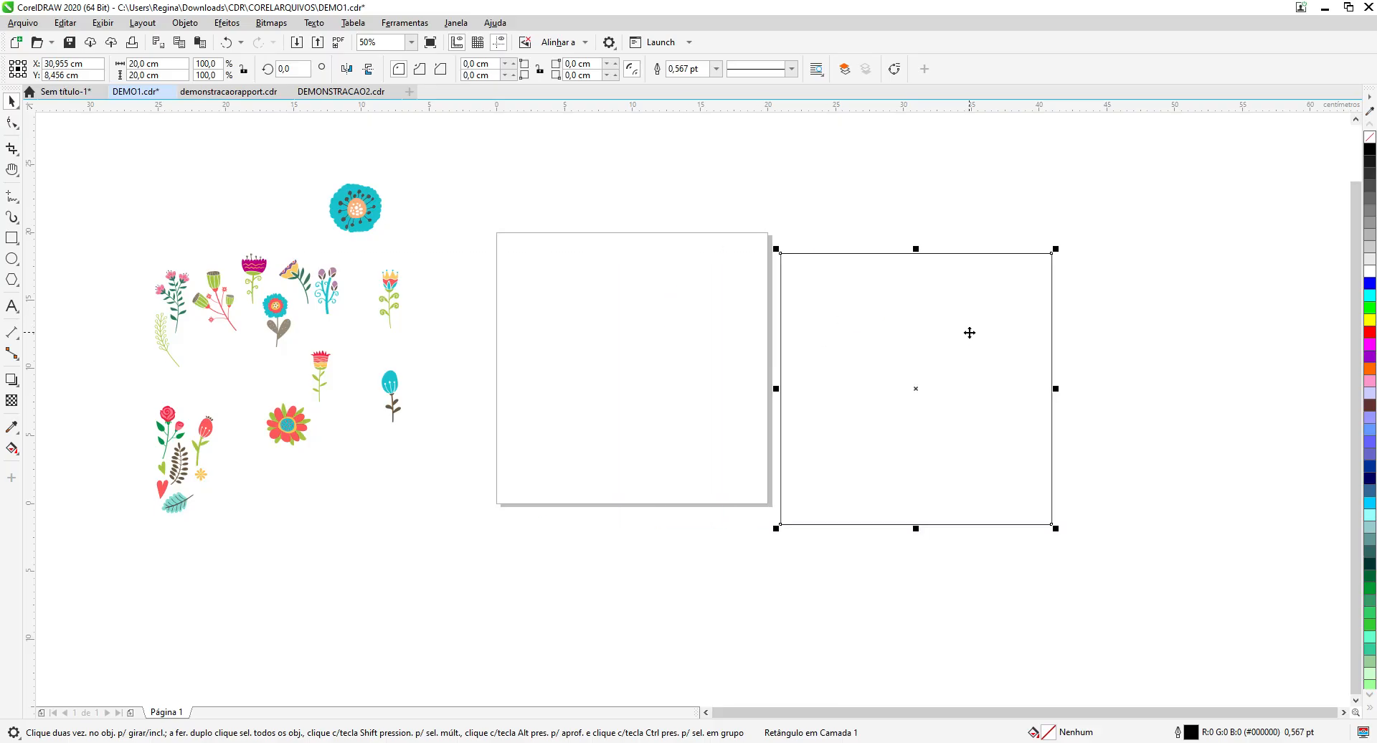
key(Delete)
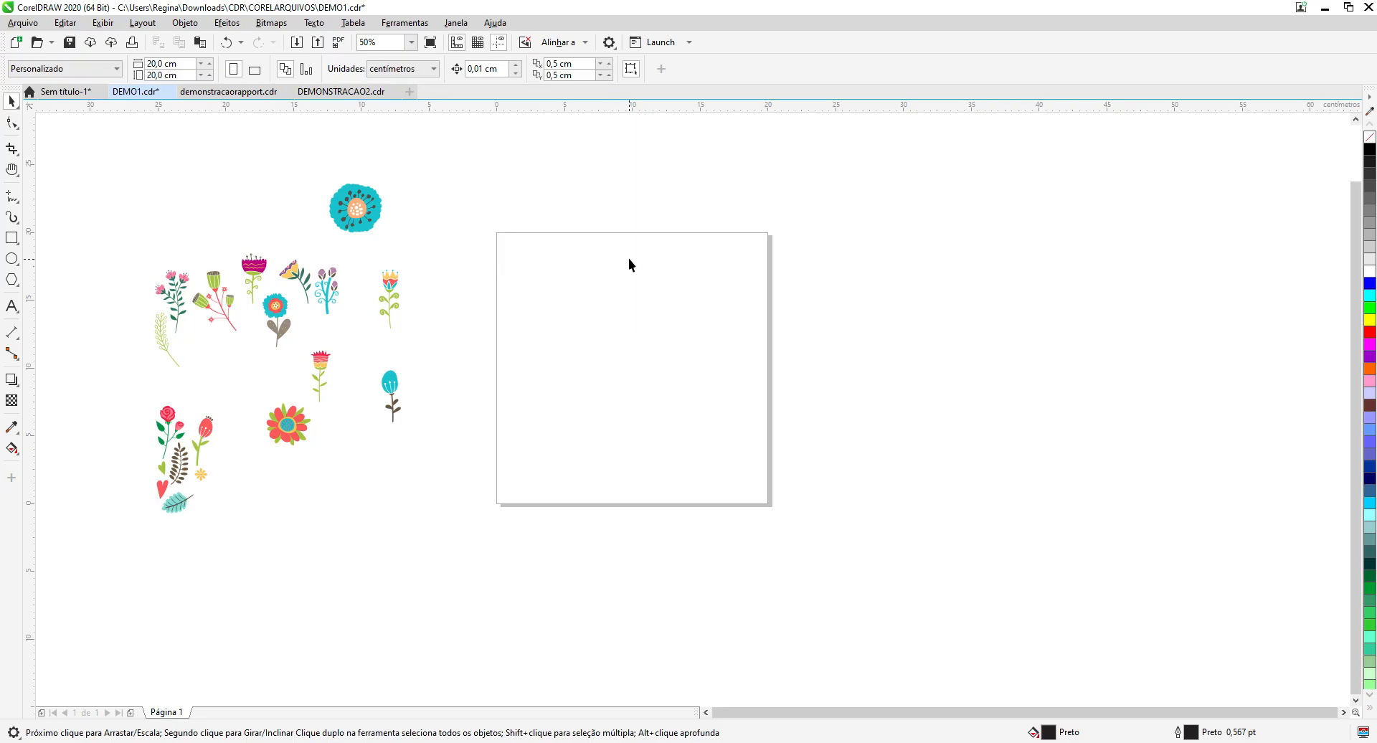
Step: Create a page-sized 20 × 20 cm frame rectangle with no fill and no outline
double_click(11, 237)
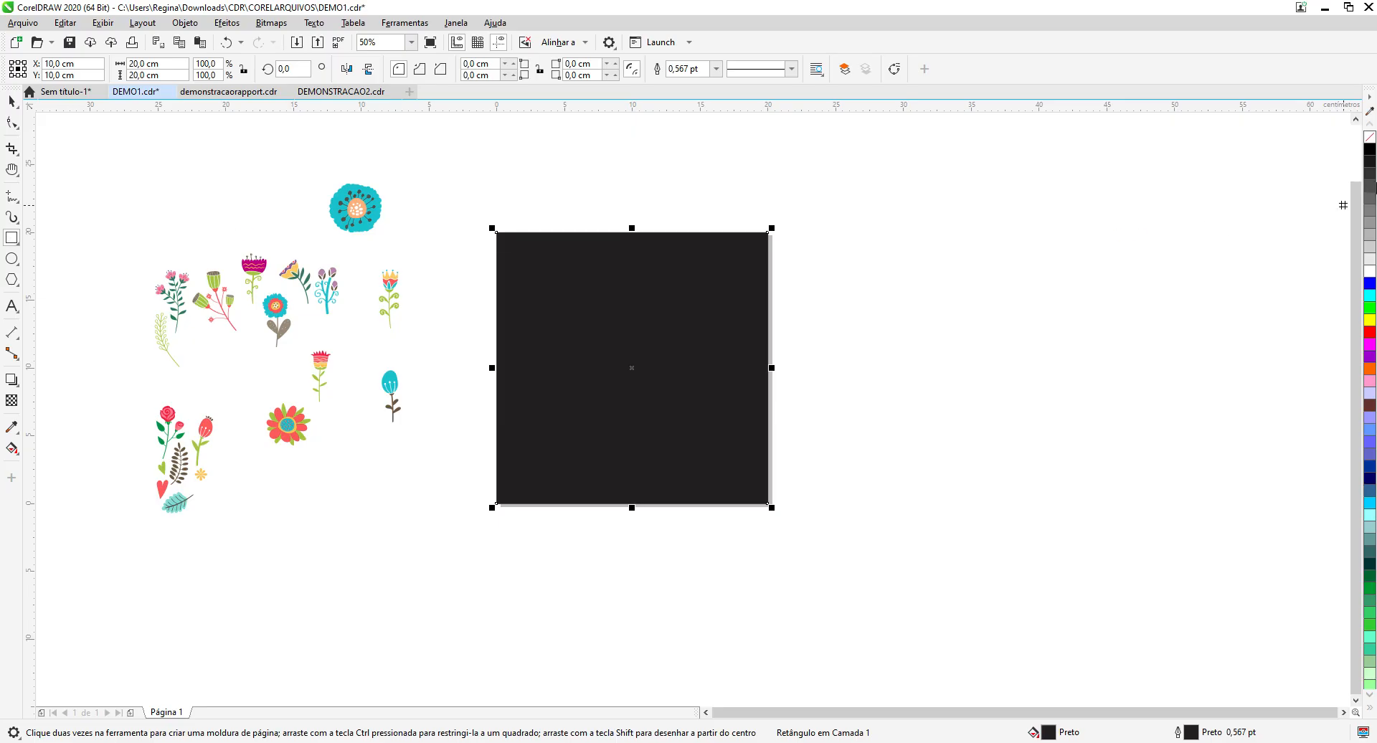
right_click(1370, 138)
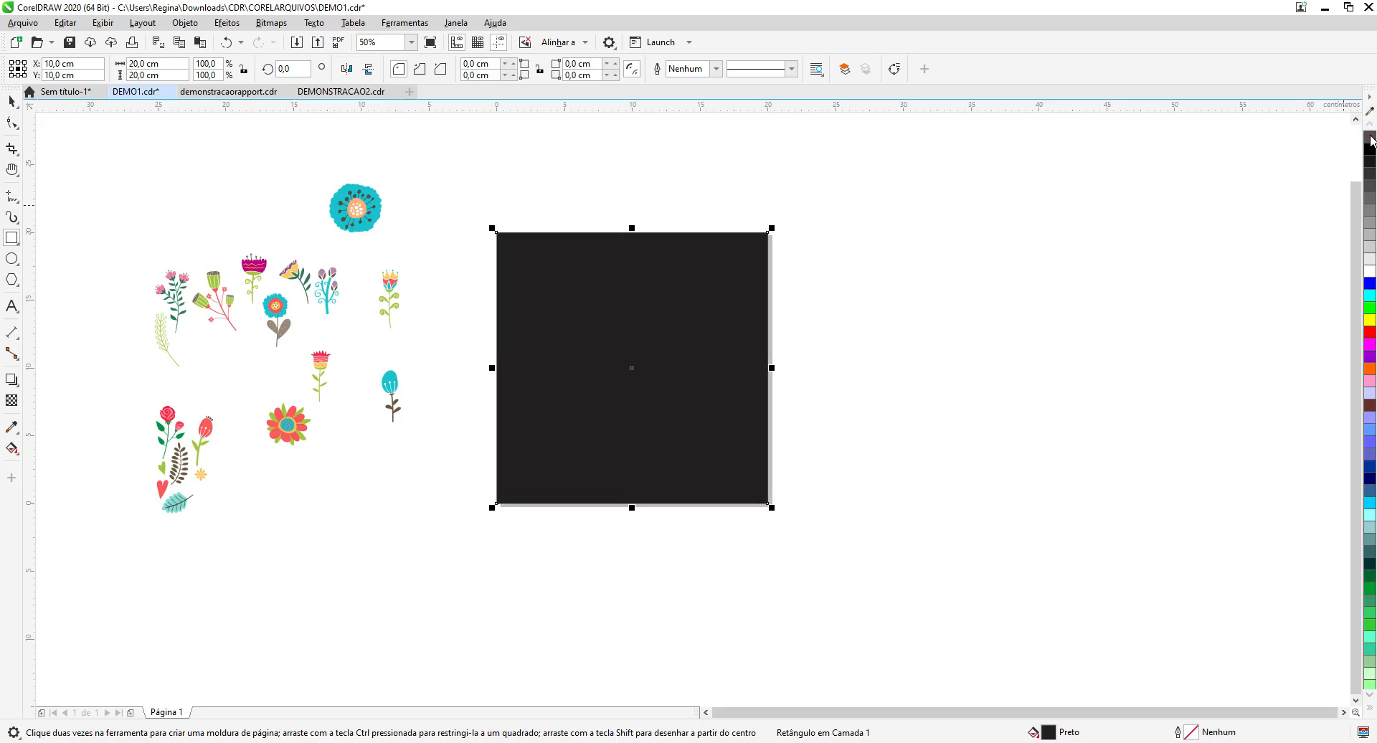
click(1369, 137)
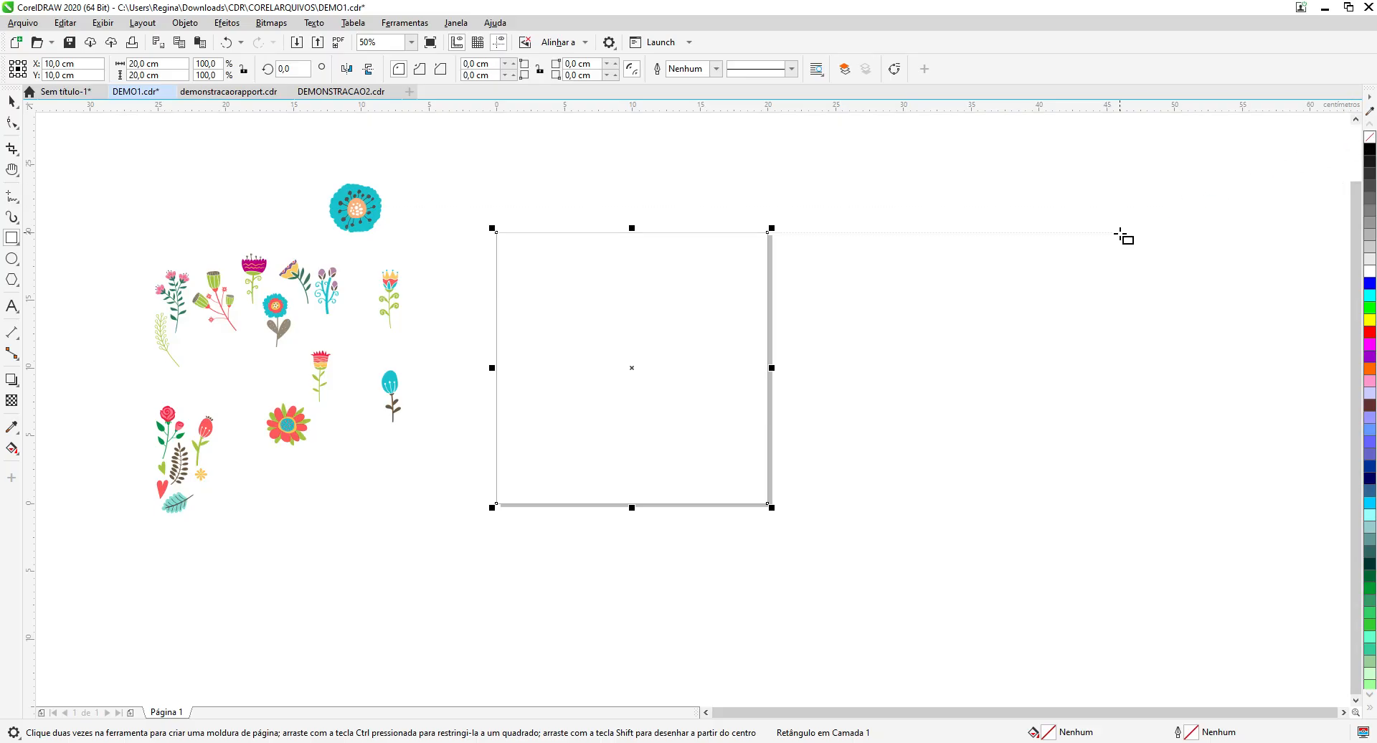
click(13, 103)
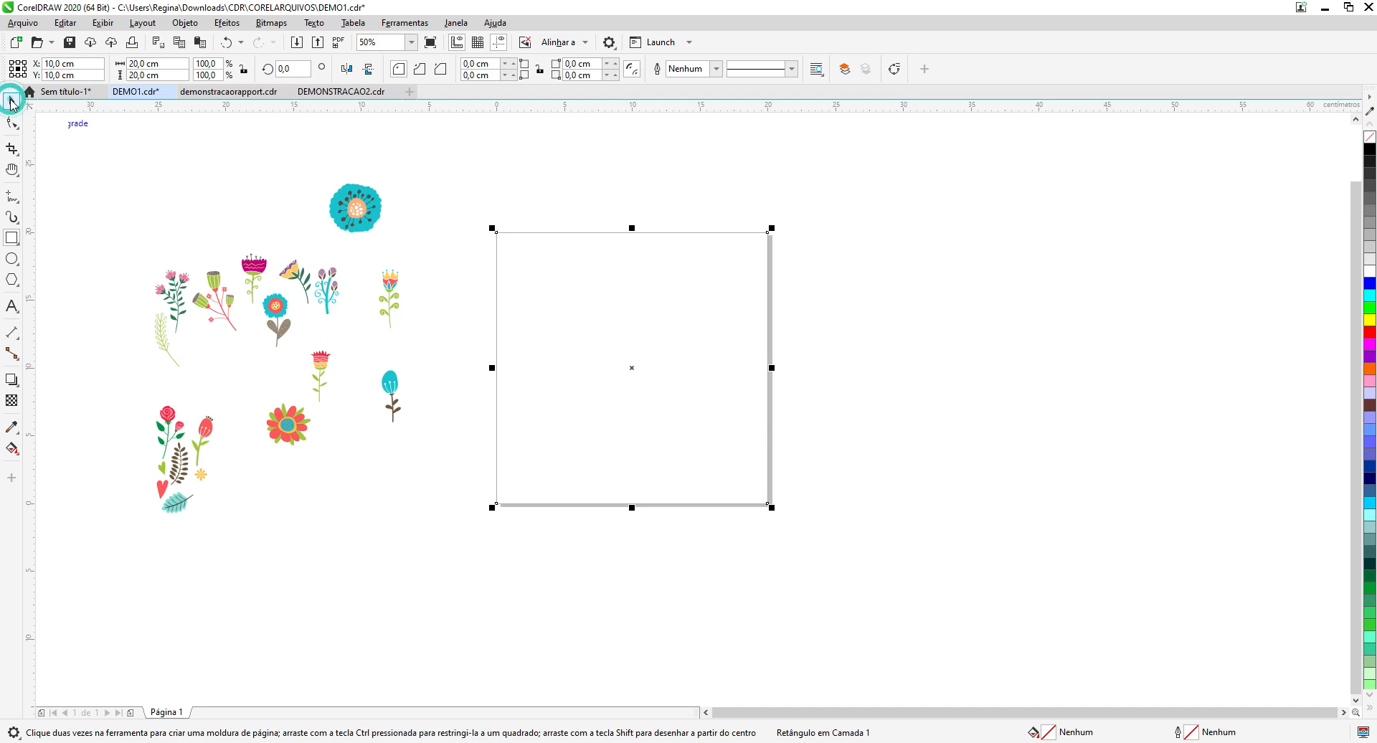
Step: Lock the invisible page-sized frame rectangle in place
right_click(603, 248)
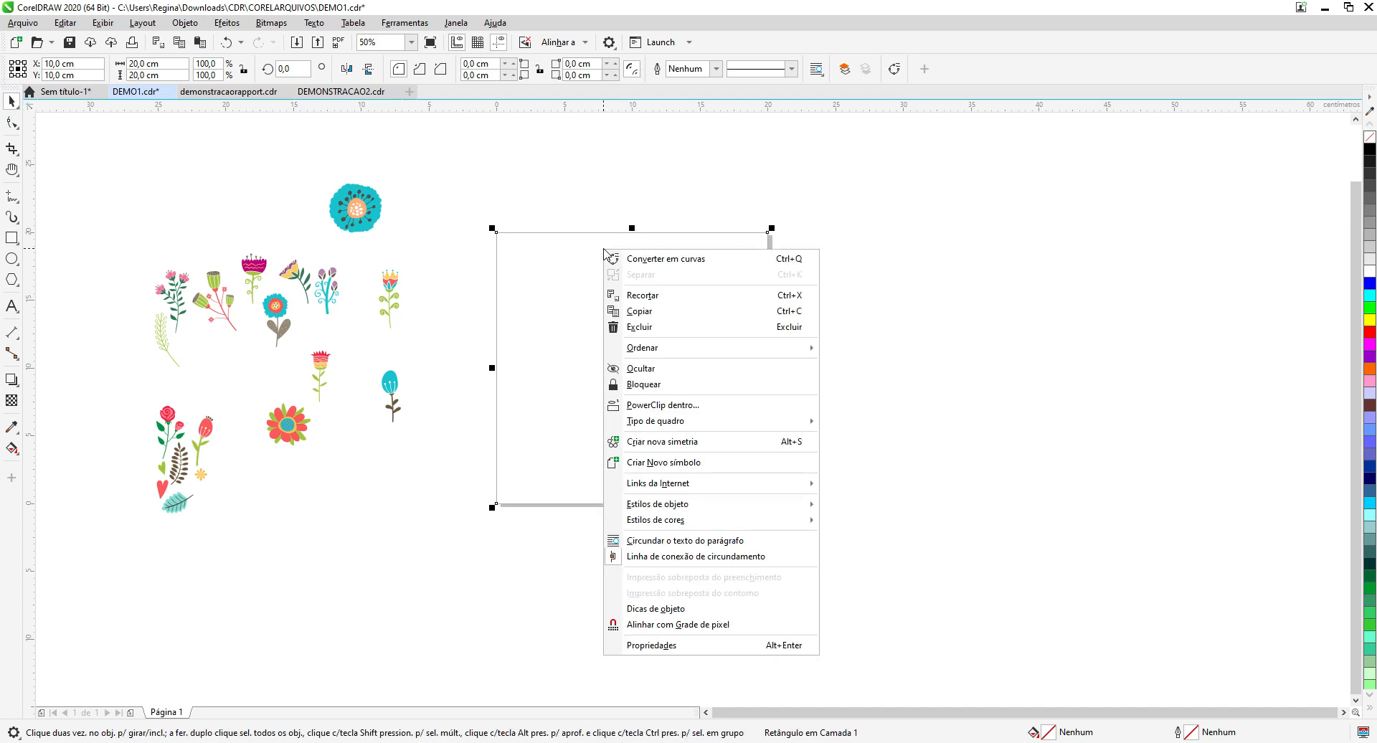
click(687, 389)
click(916, 319)
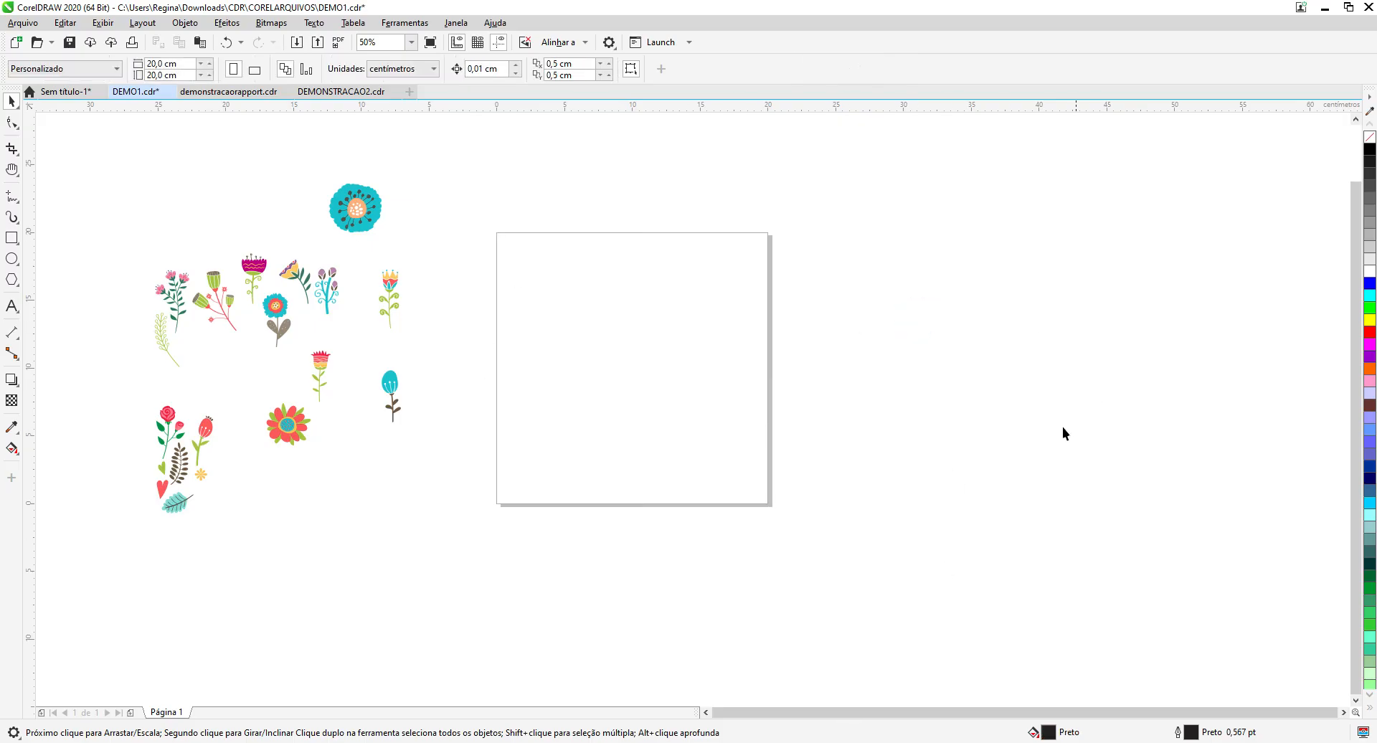
Step: Place the large coral flower over the page's upper-left corner, centred at about X 0.0 cm, Y 19.0 cm
click(356, 209)
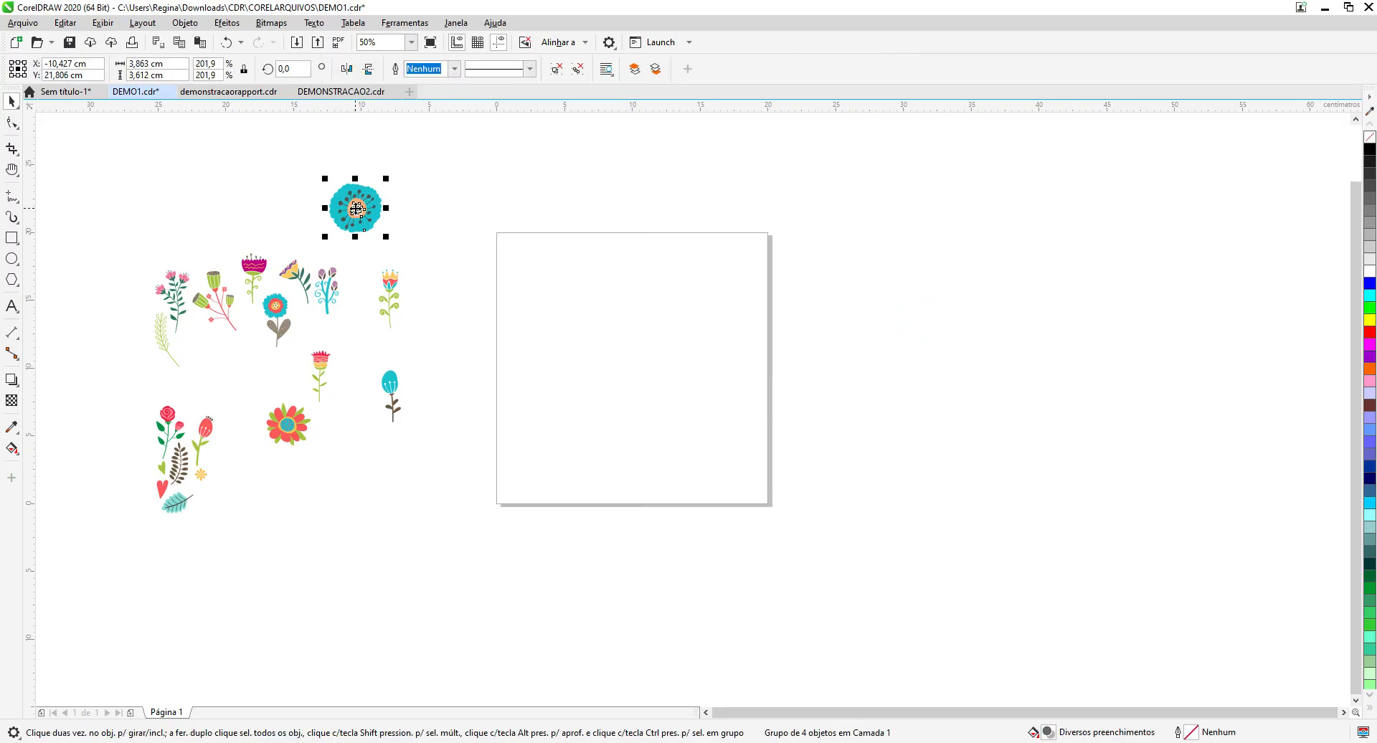
click(265, 376)
drag(292, 432, 496, 247)
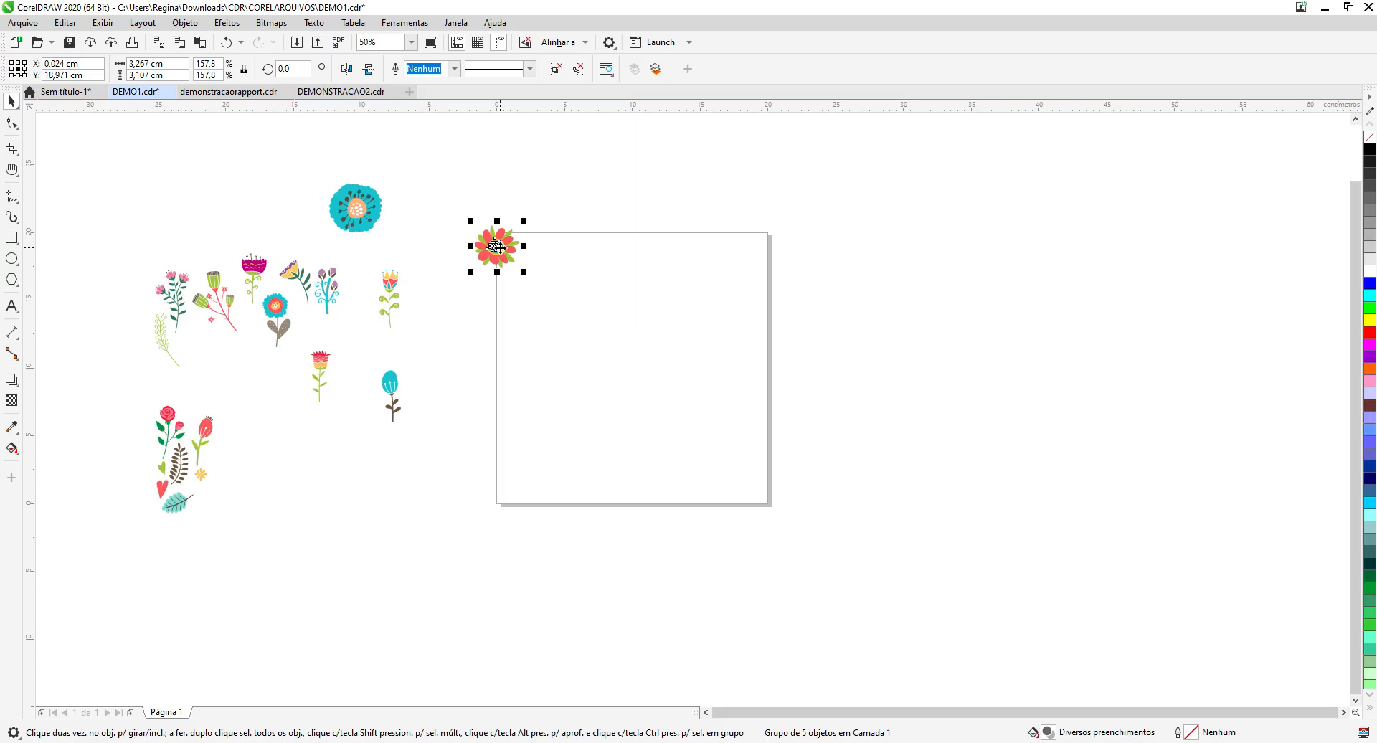
click(470, 192)
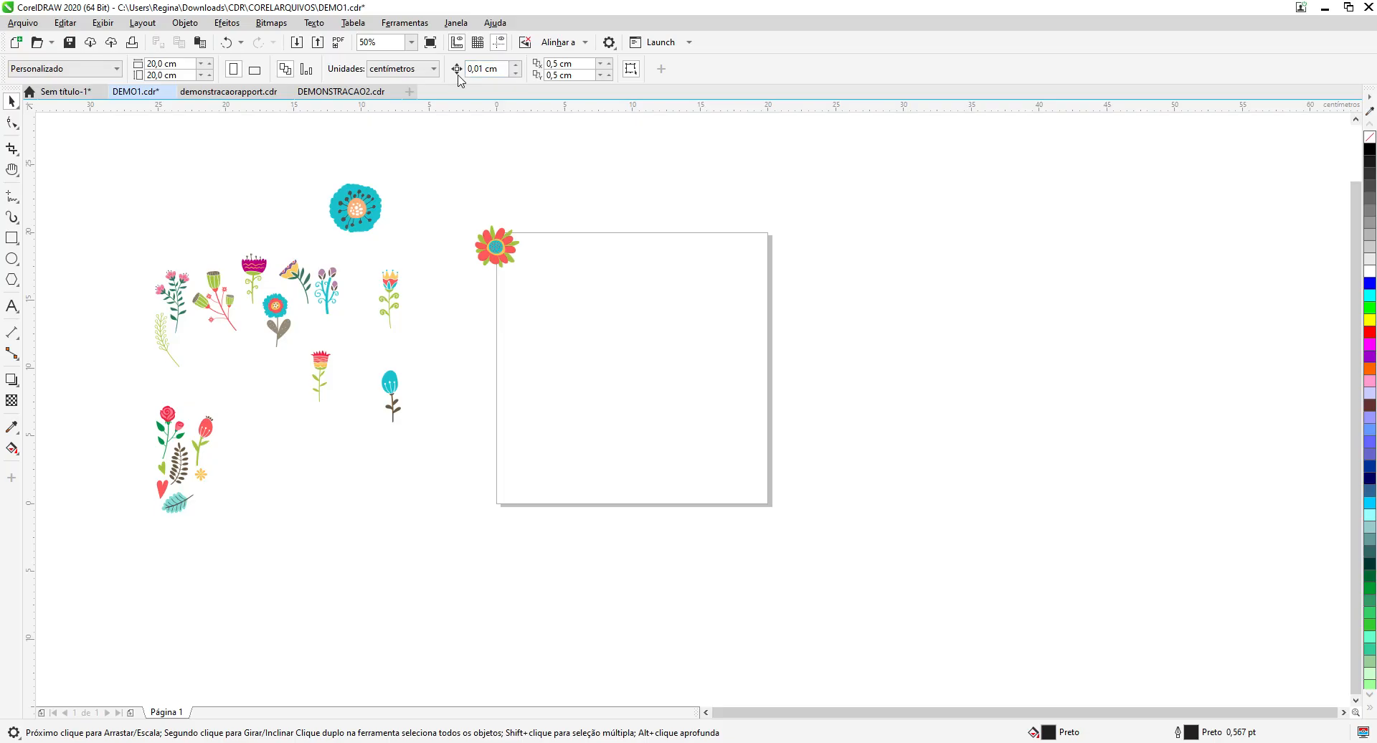
Step: Open the Transform settings and show their Position options
click(467, 24)
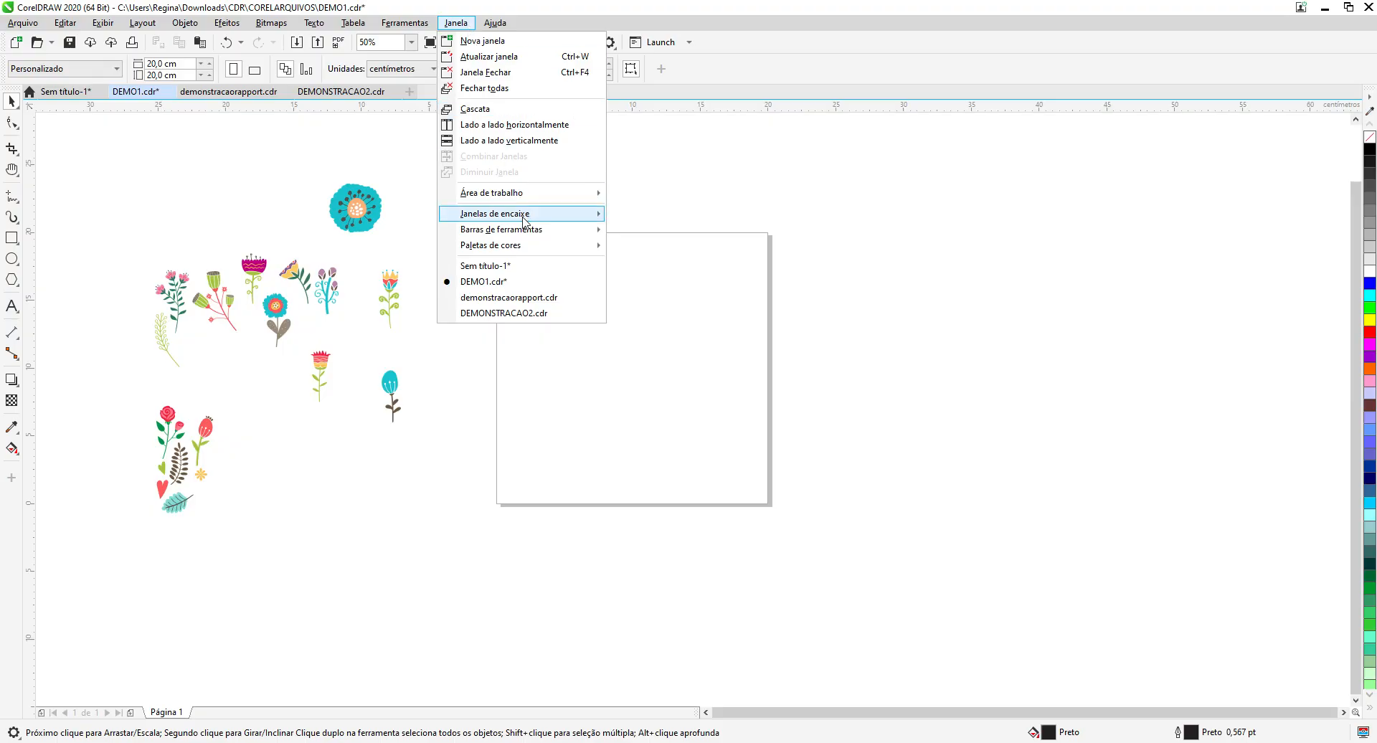
mouse_move(526, 213)
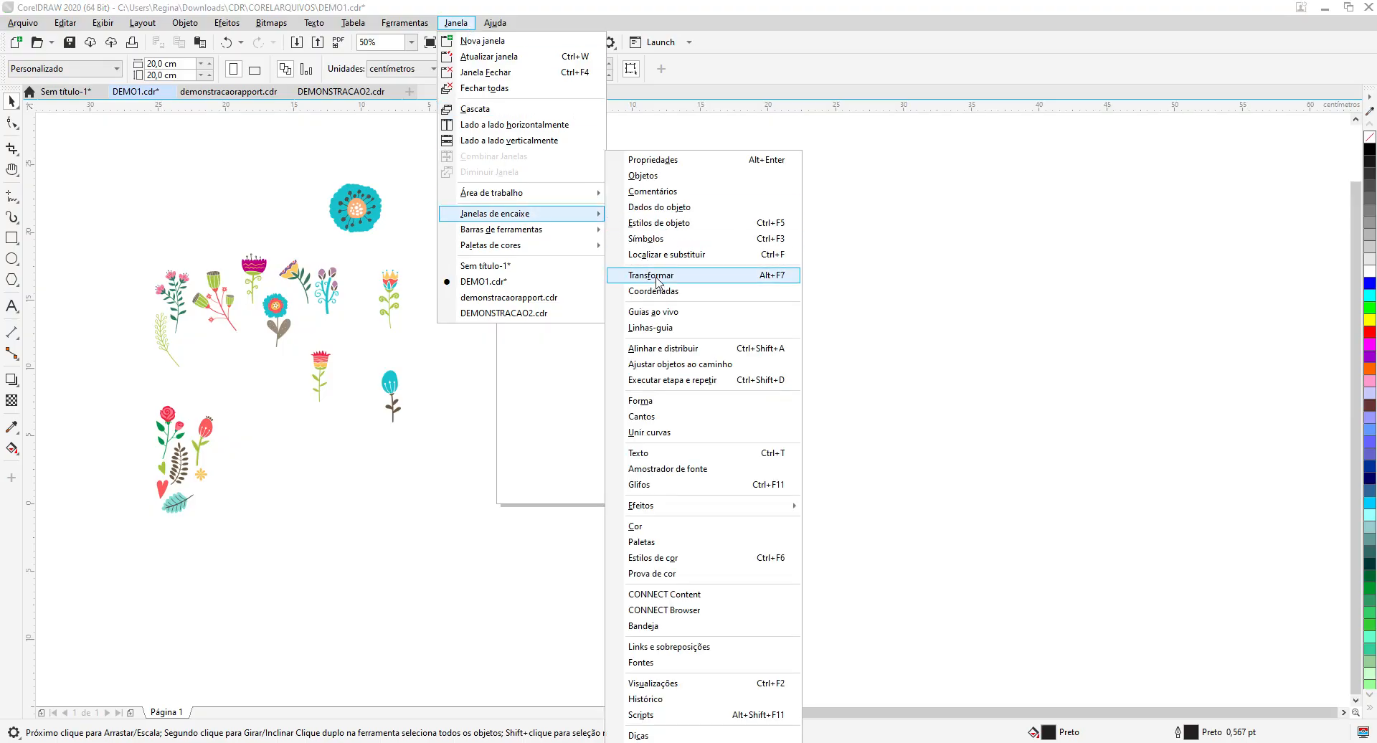
click(455, 23)
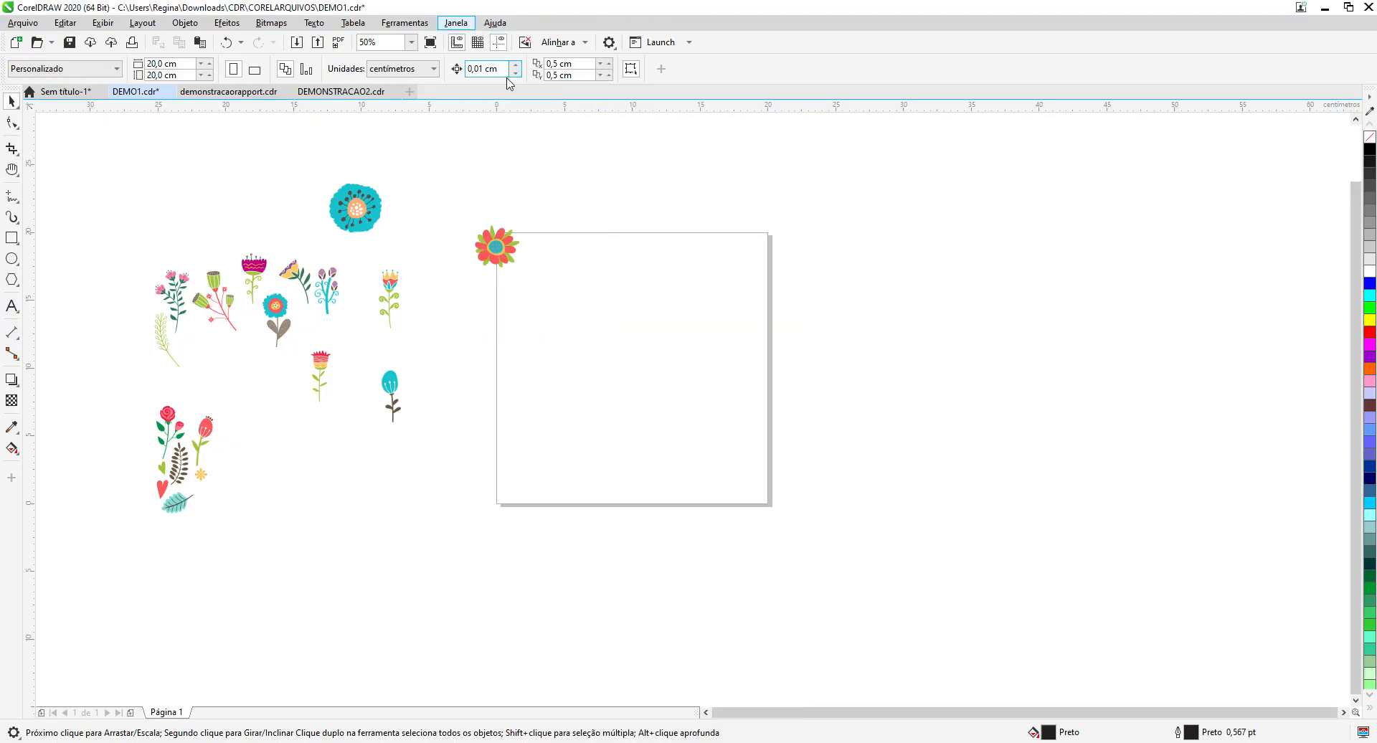
click(455, 24)
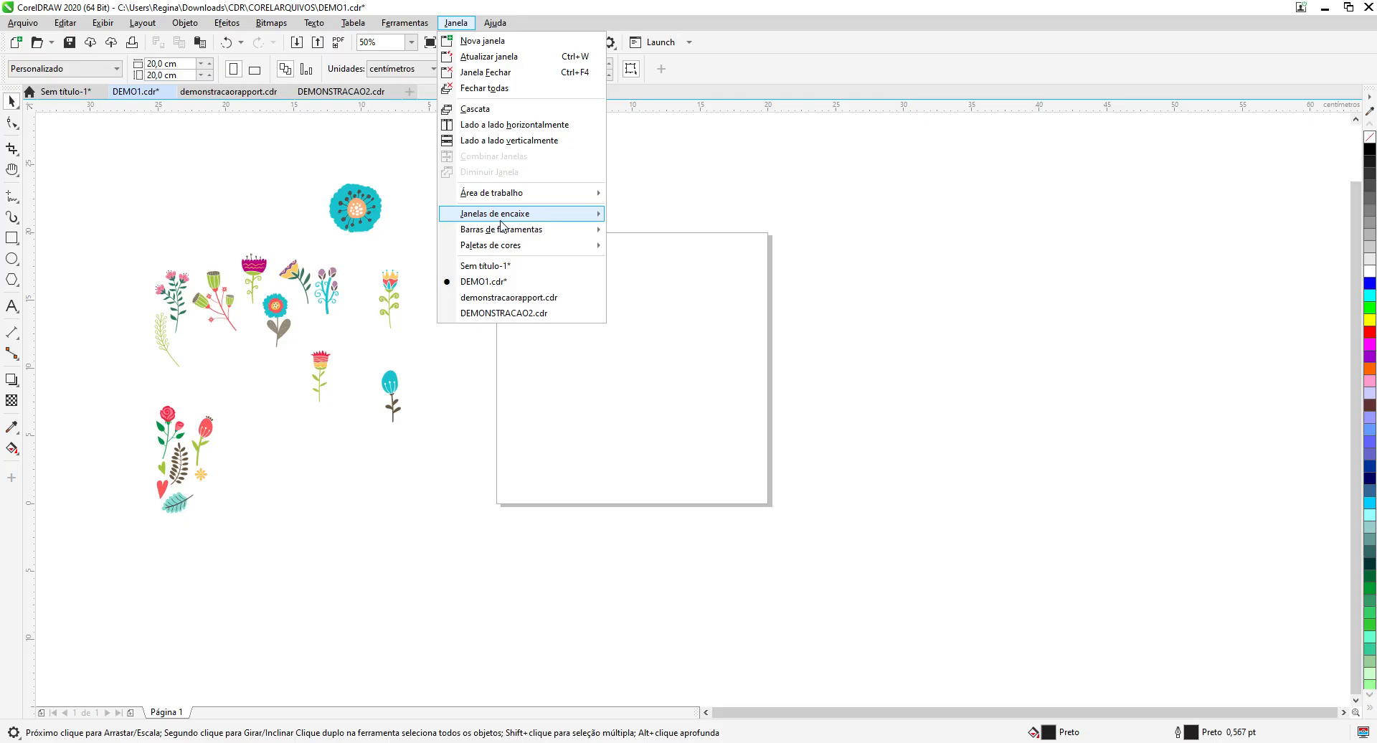
mouse_move(501, 215)
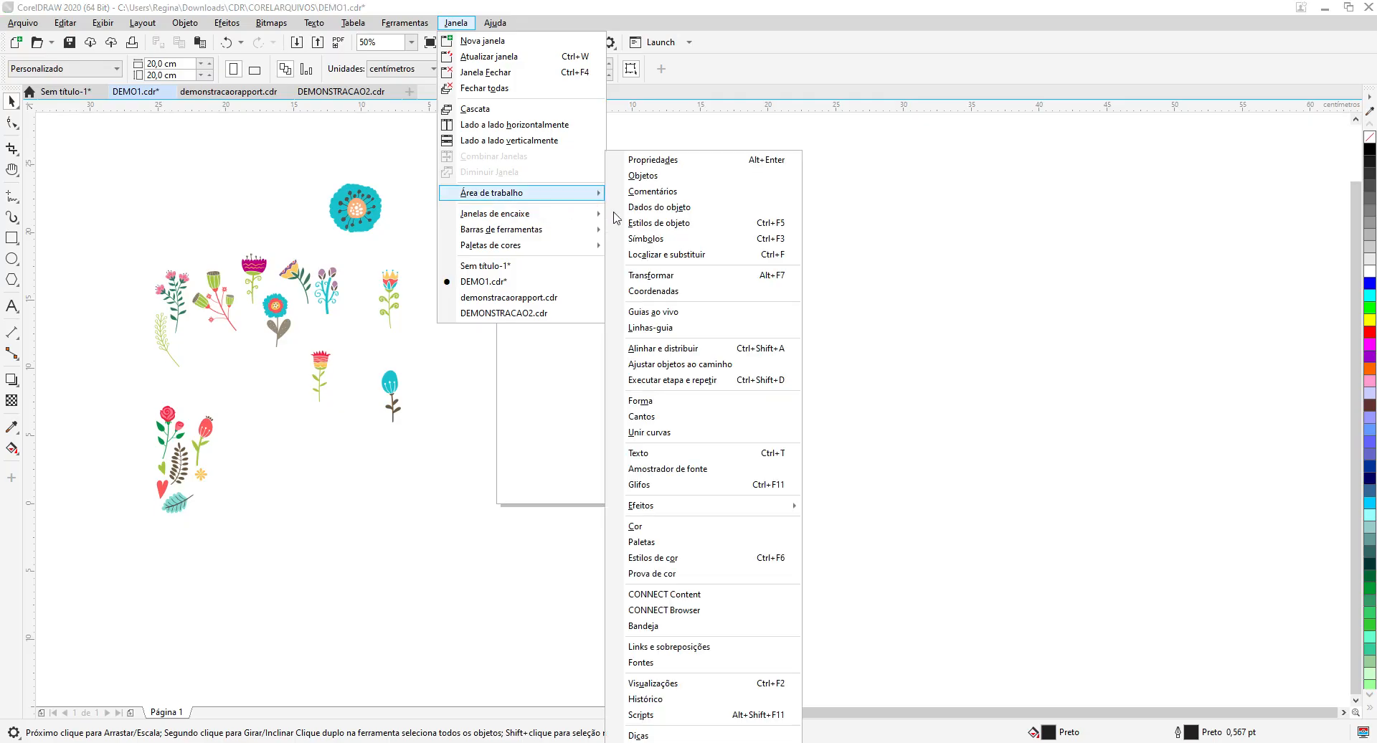
click(644, 278)
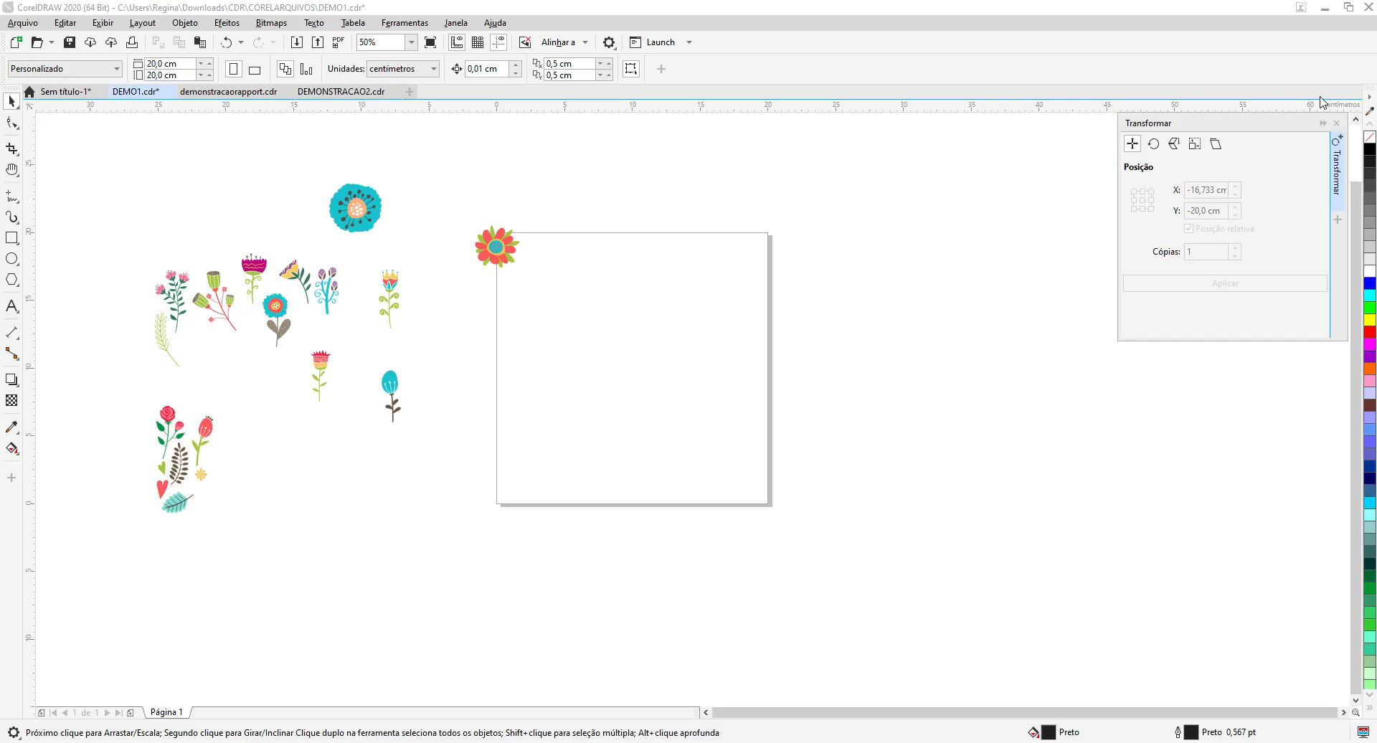
click(1132, 145)
click(1133, 145)
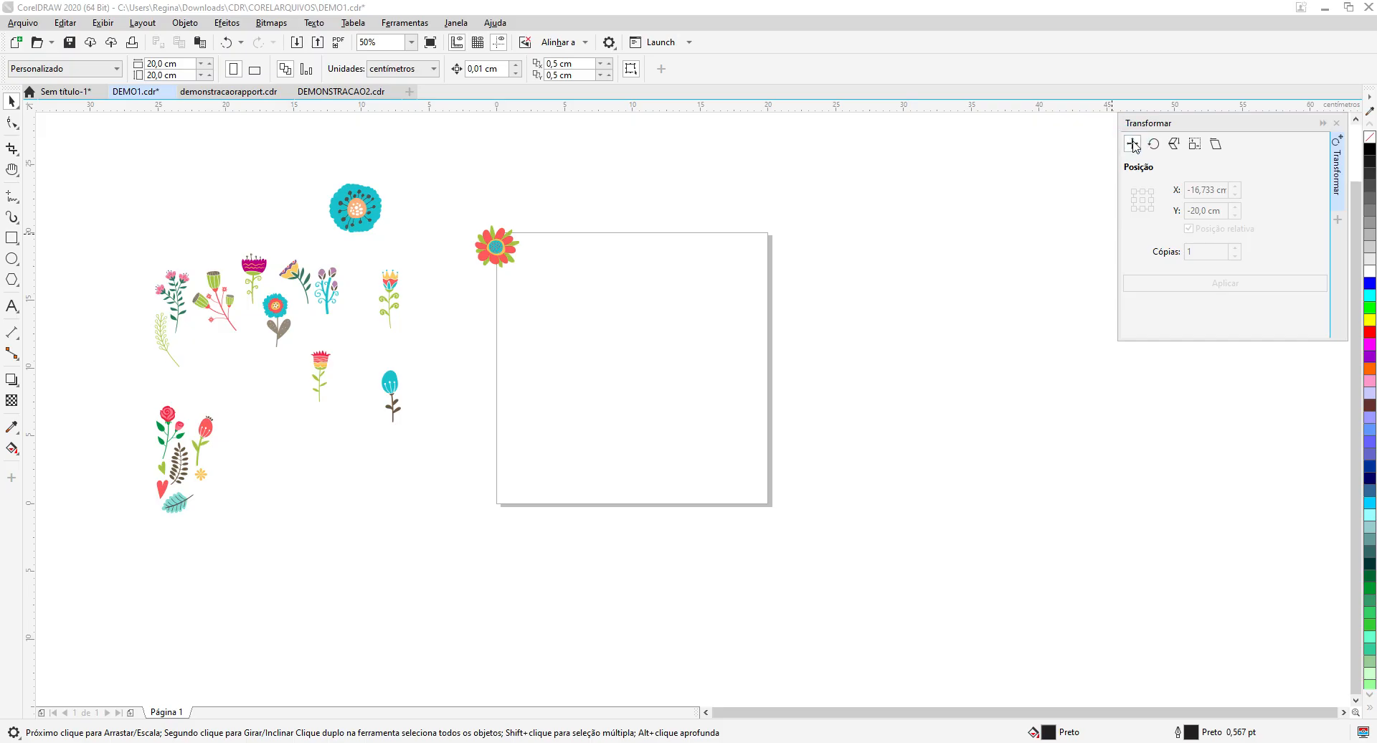
Step: Make one copy of the upper-left corner flower with a relative offset of X 20,0 cm and Y 0,0 cm
click(488, 252)
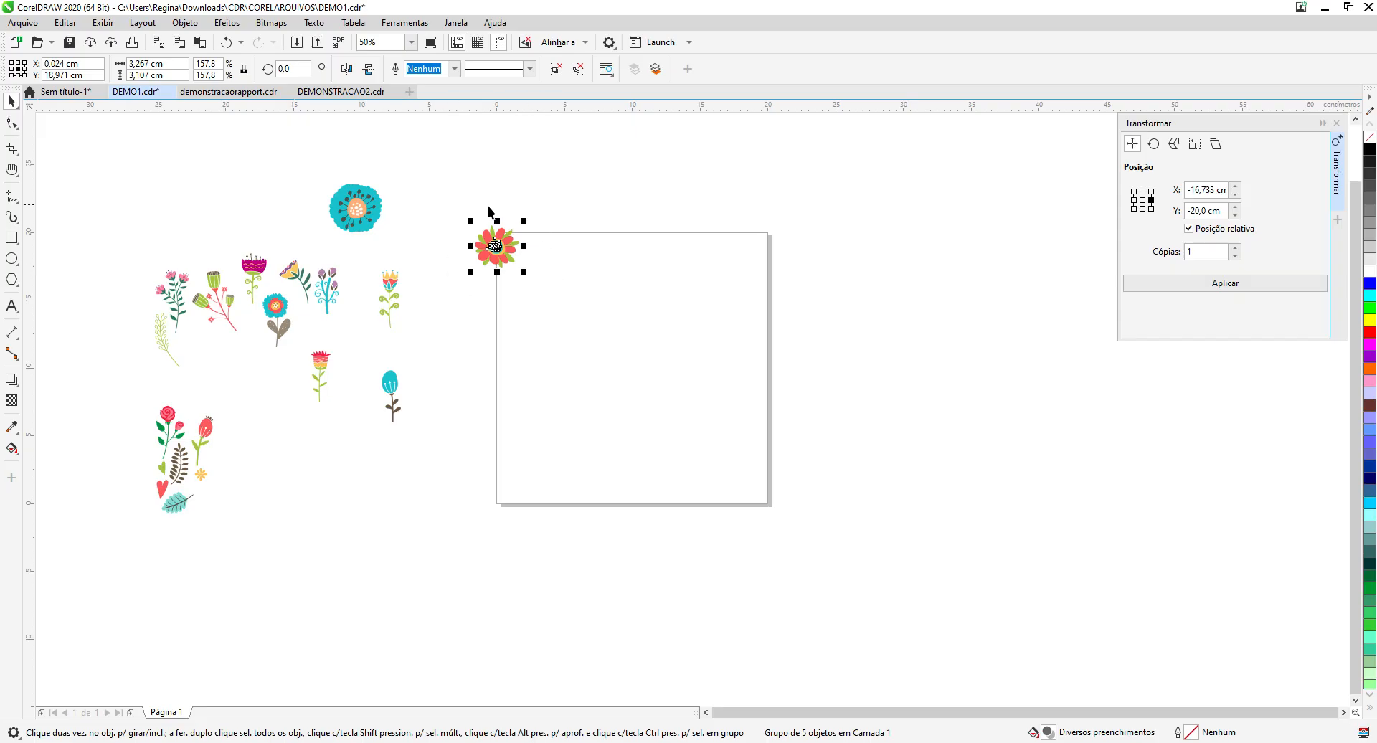
click(1133, 201)
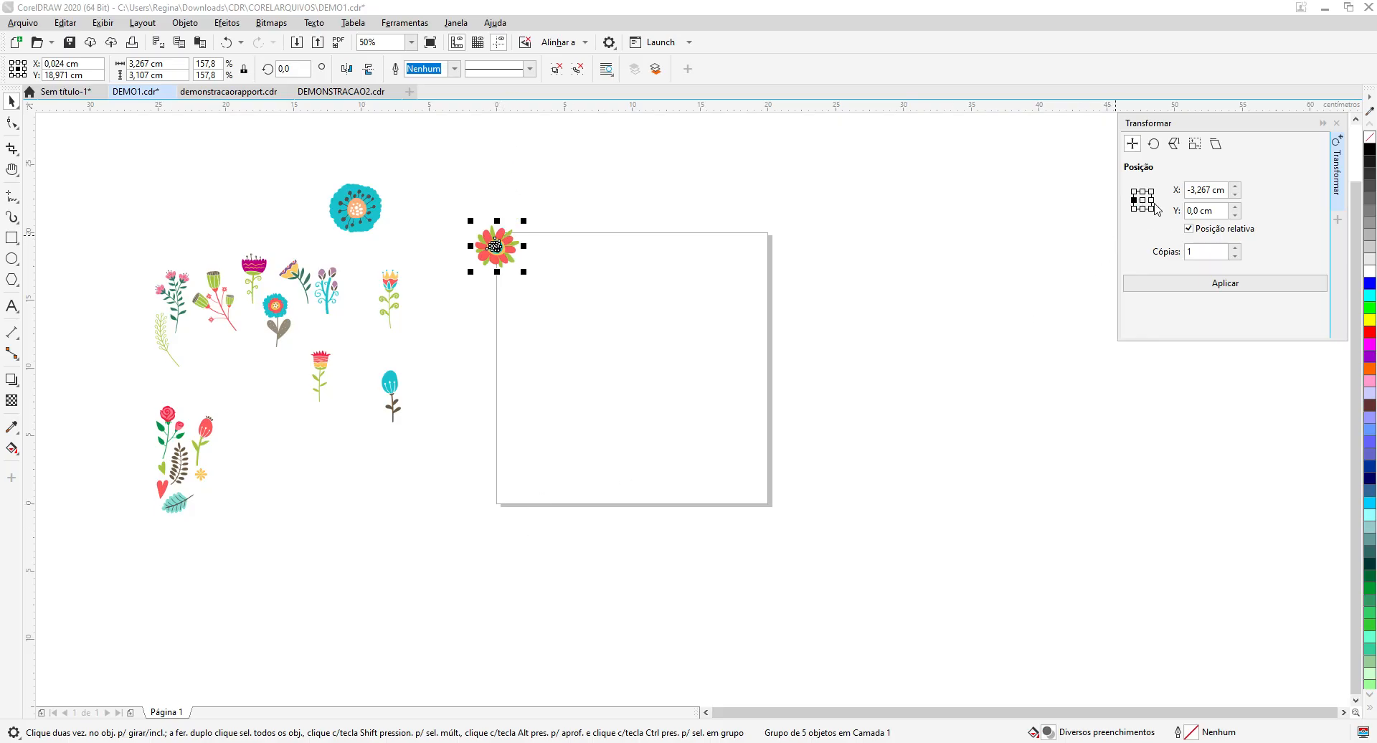
click(647, 208)
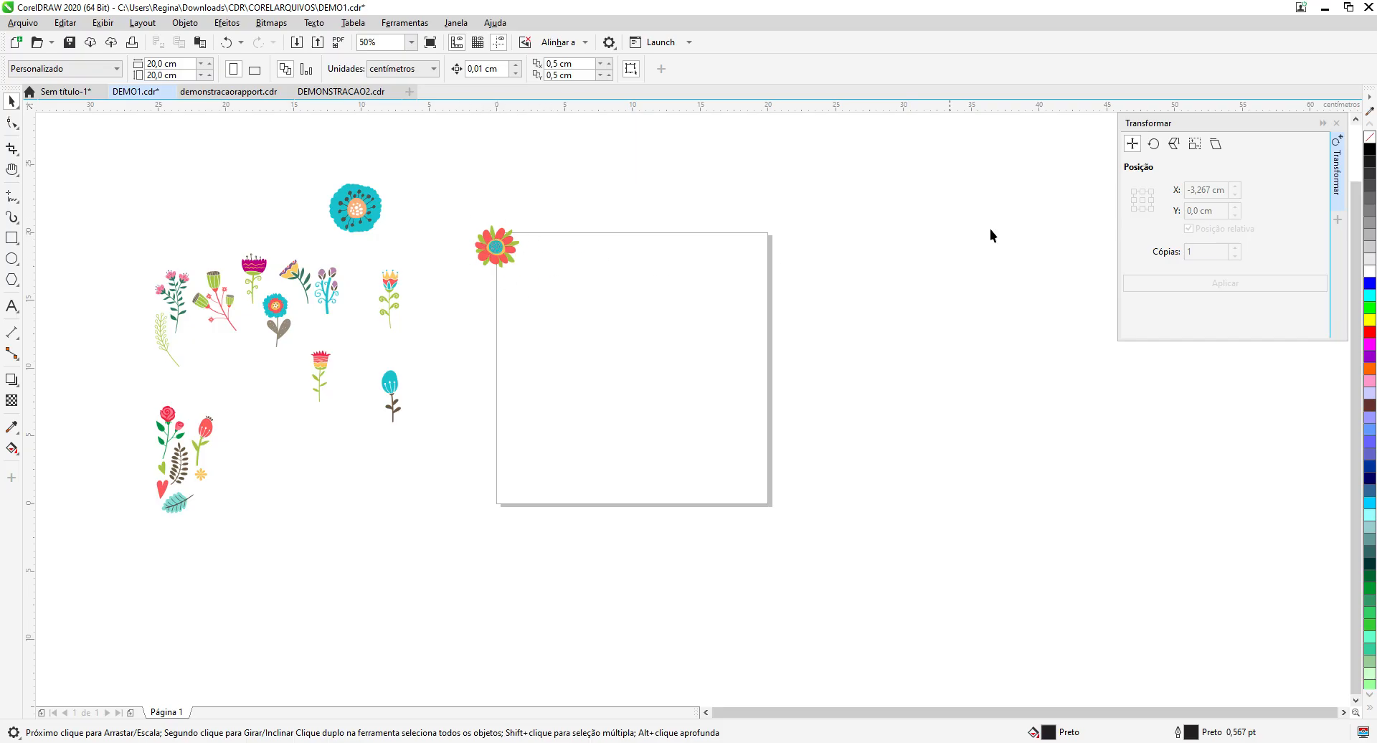
click(490, 248)
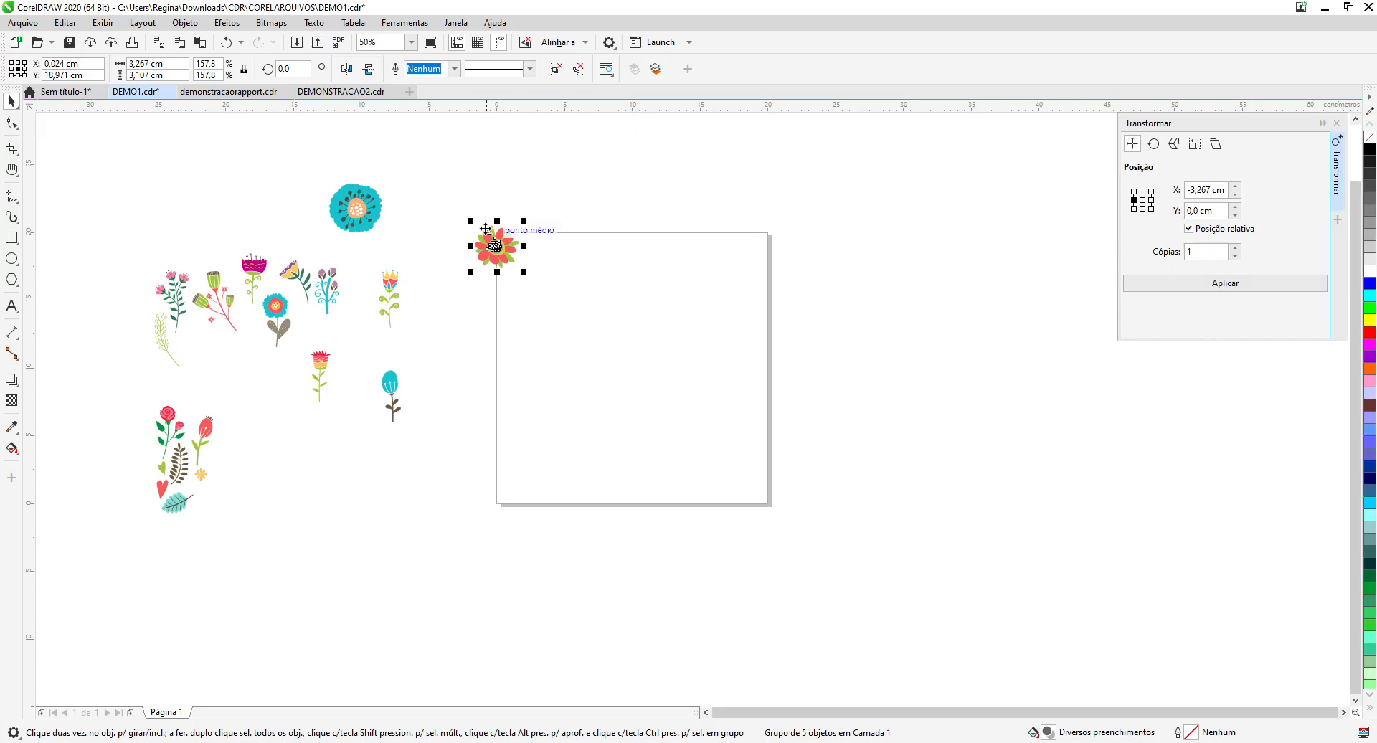
click(1210, 190)
text(20,0 cm)
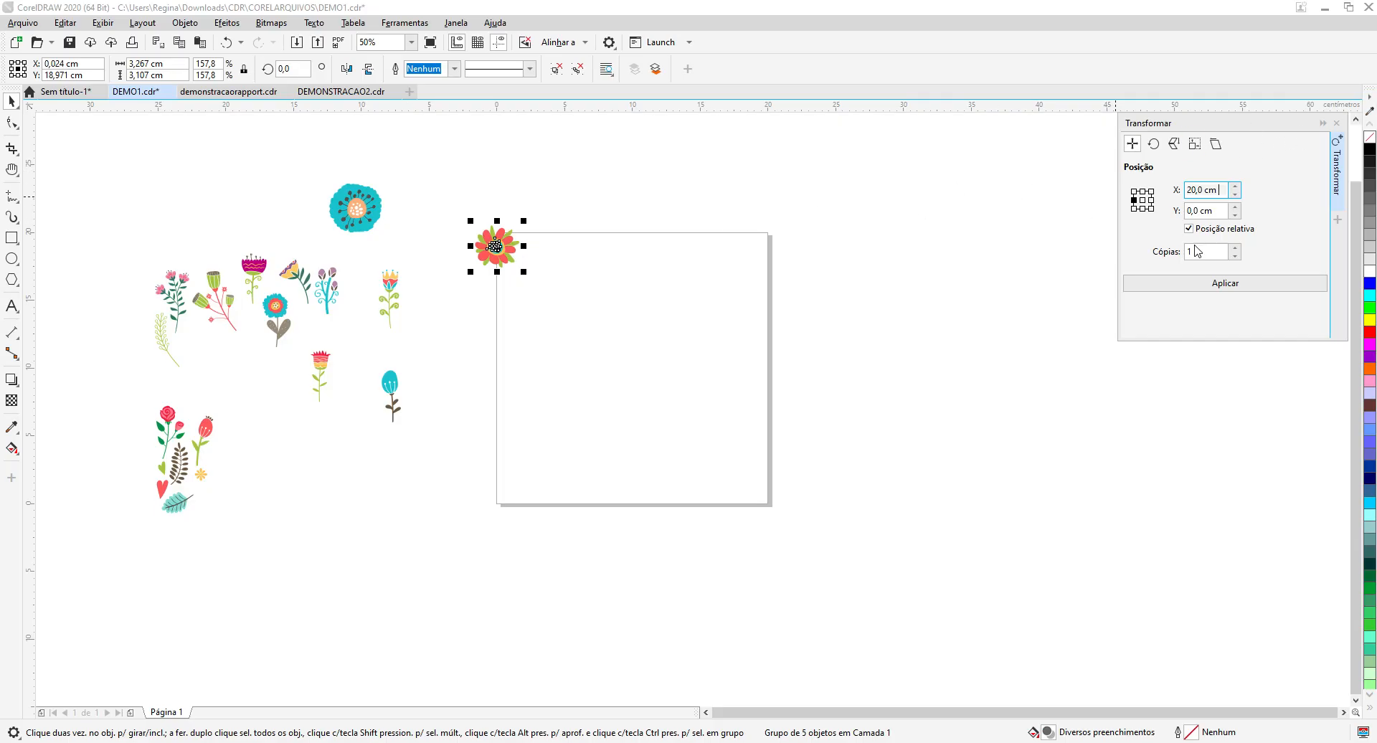
click(1219, 283)
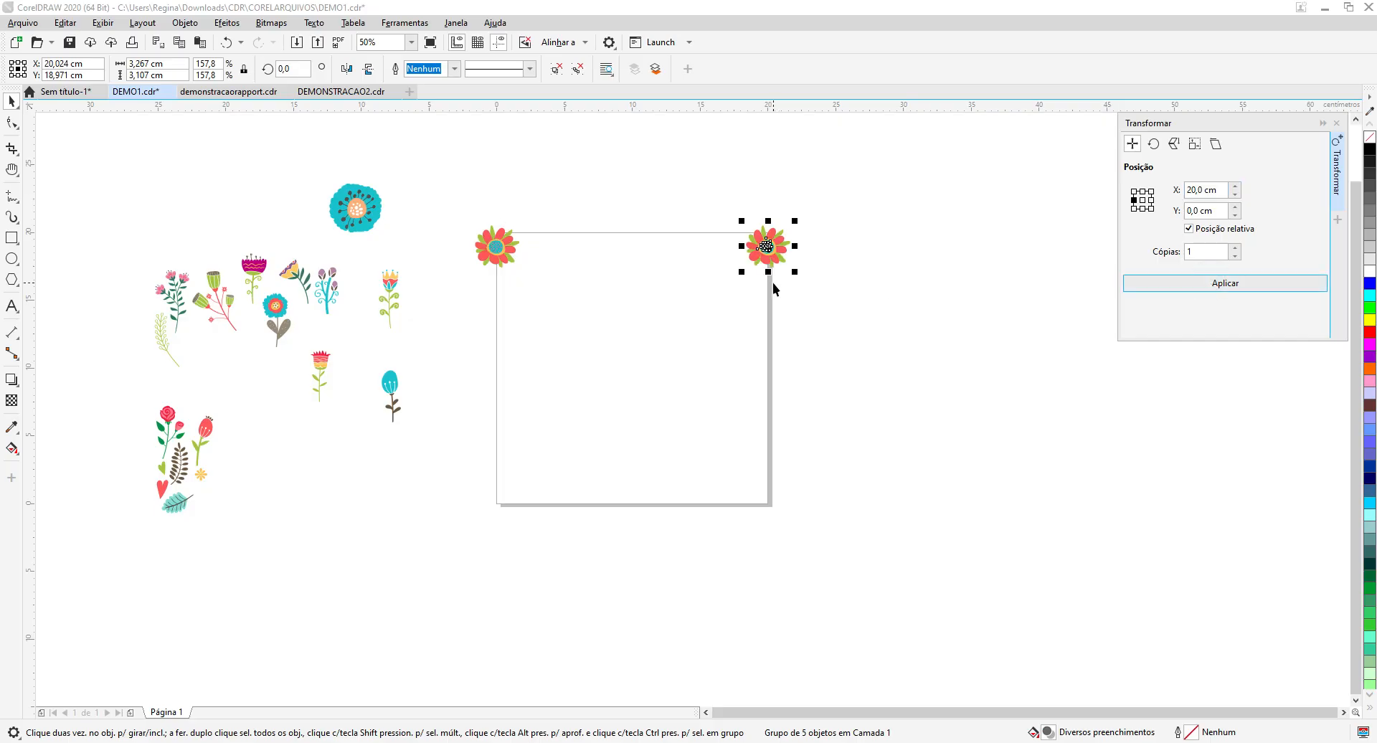
click(883, 283)
click(771, 246)
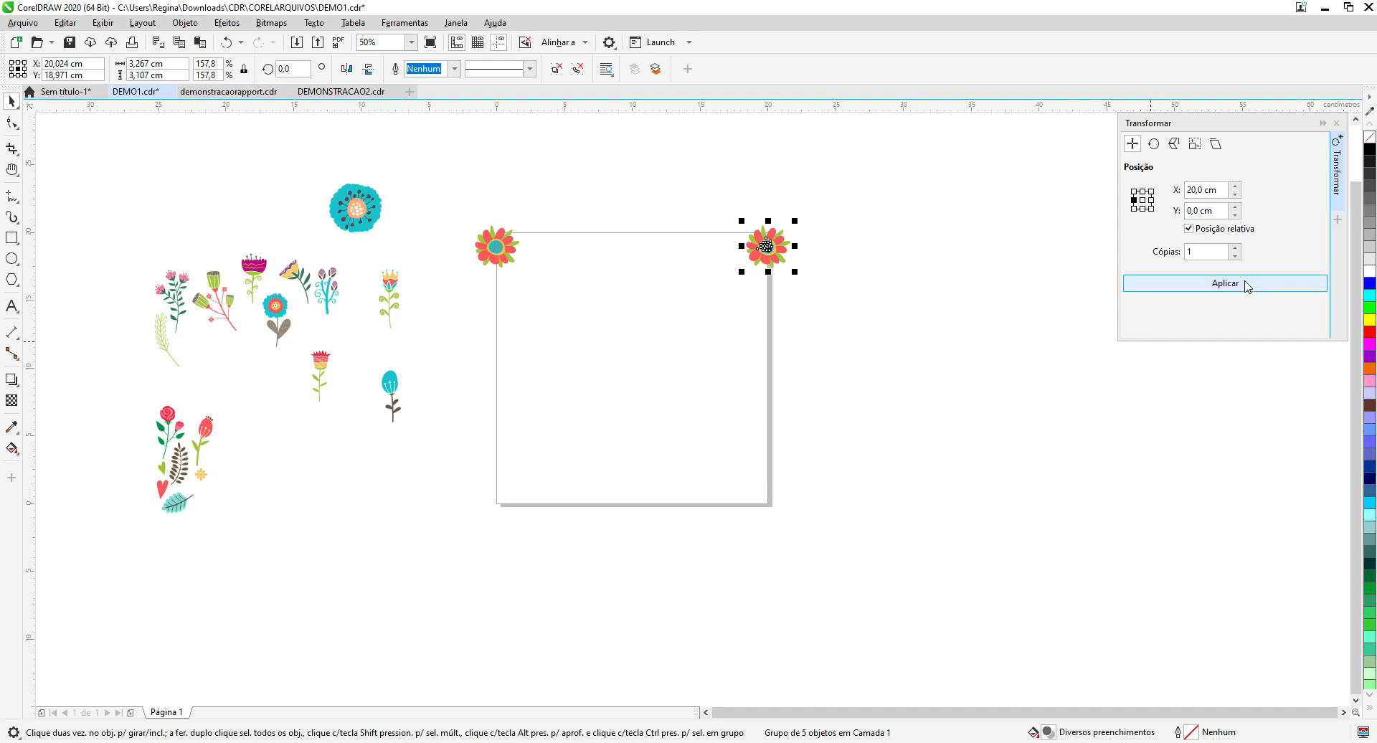
click(1033, 209)
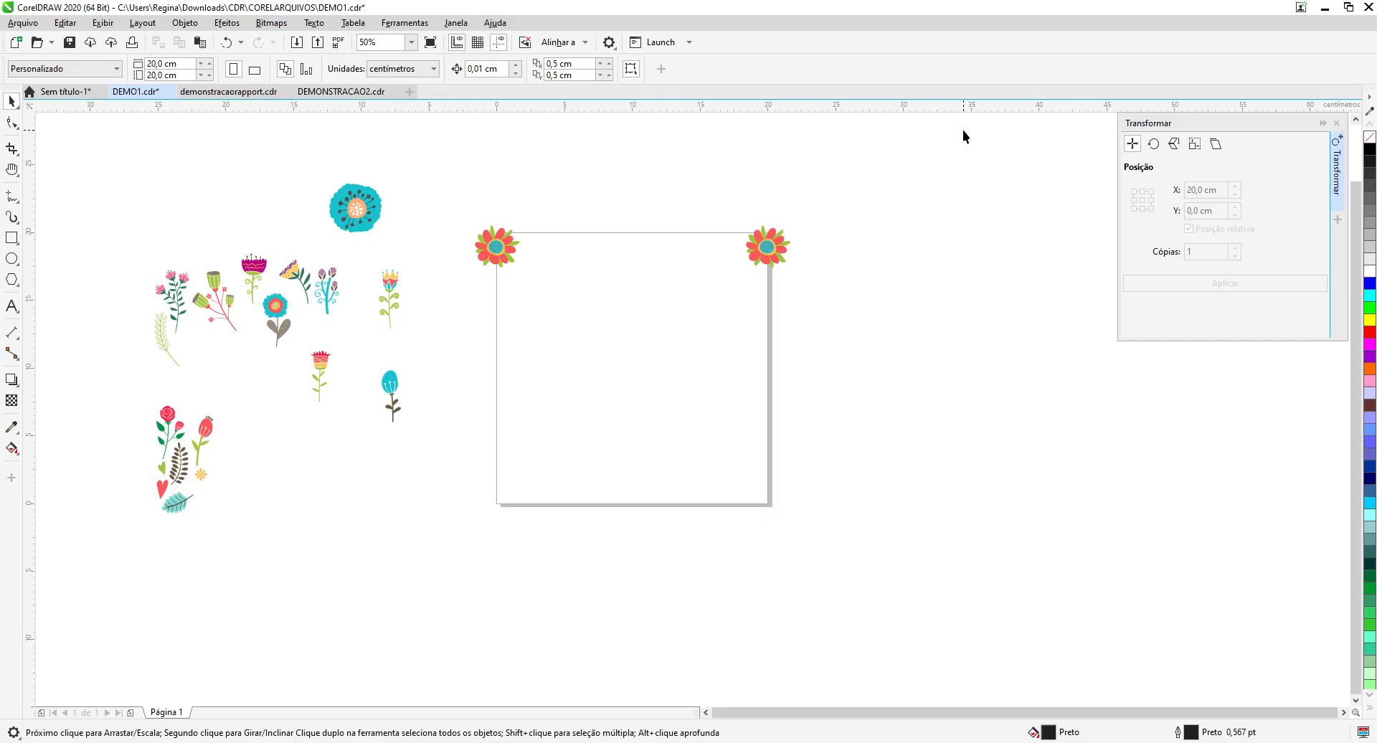
Step: Copy each of the two upper corner flowers once with a relative offset of X 0,0 cm and Y -20,0 cm
click(502, 257)
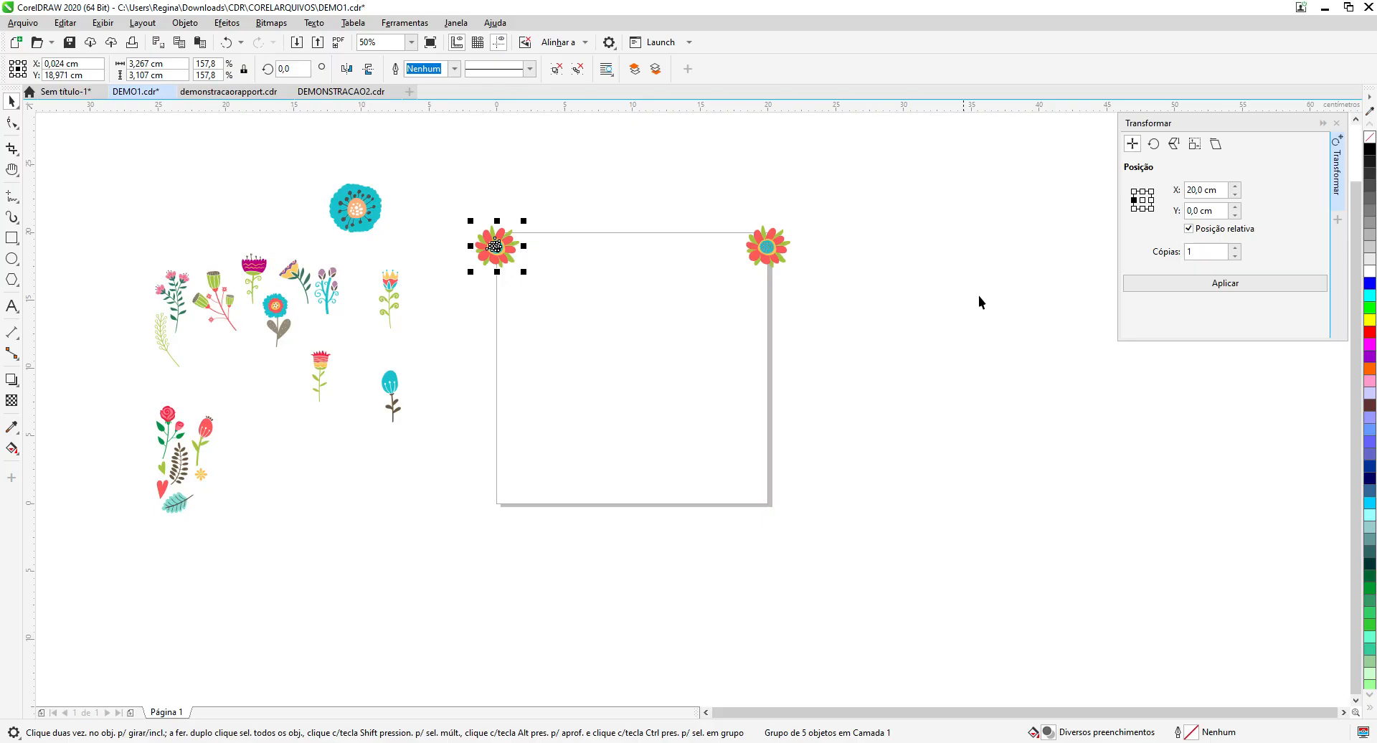
click(1143, 201)
click(1197, 210)
drag(1214, 213, 1117, 219)
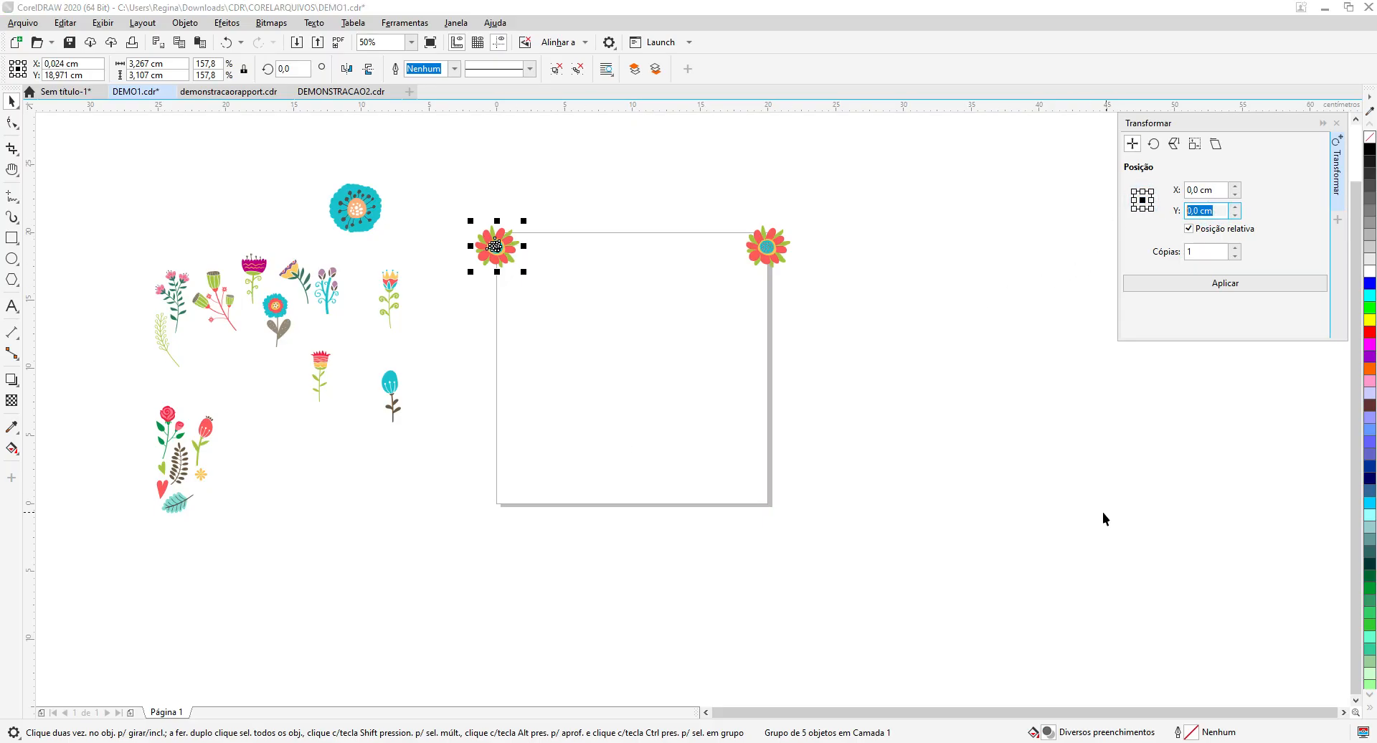
text(-20,0 cm)
click(1193, 283)
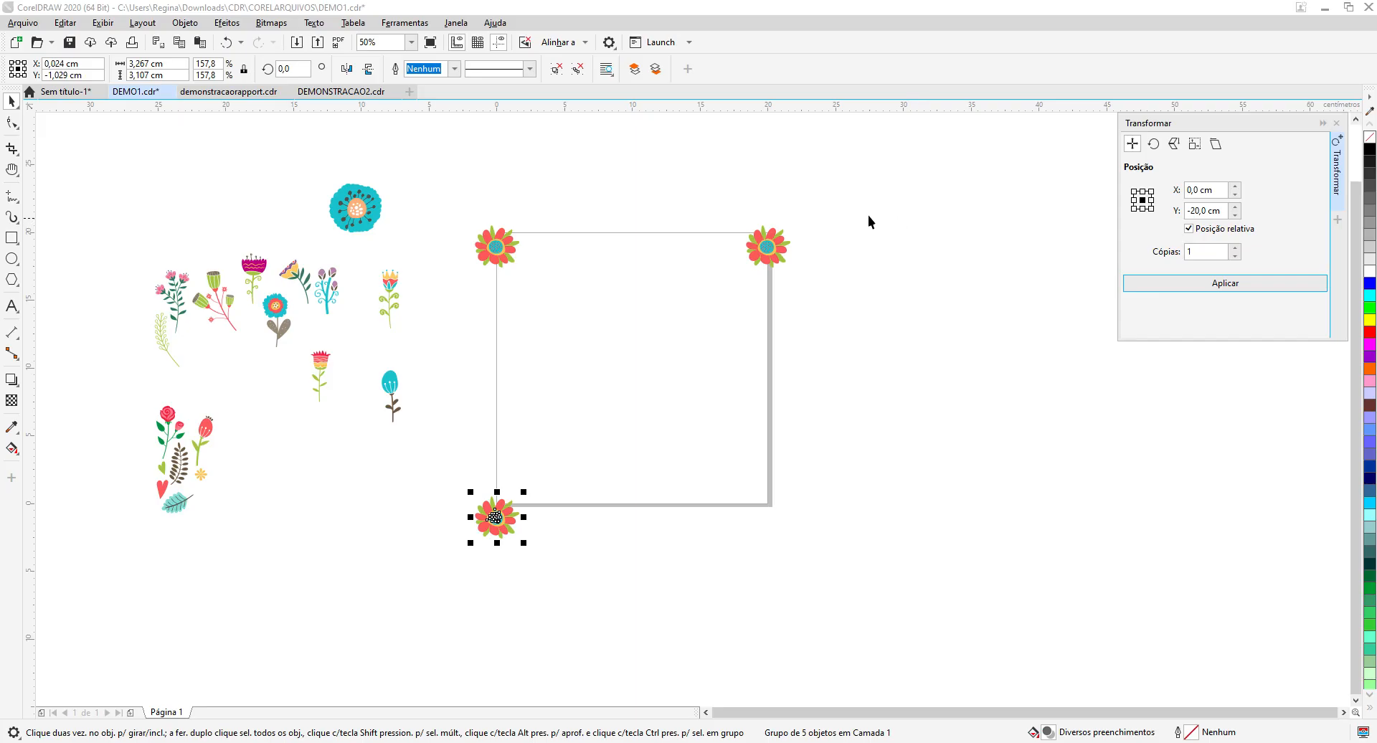
click(766, 244)
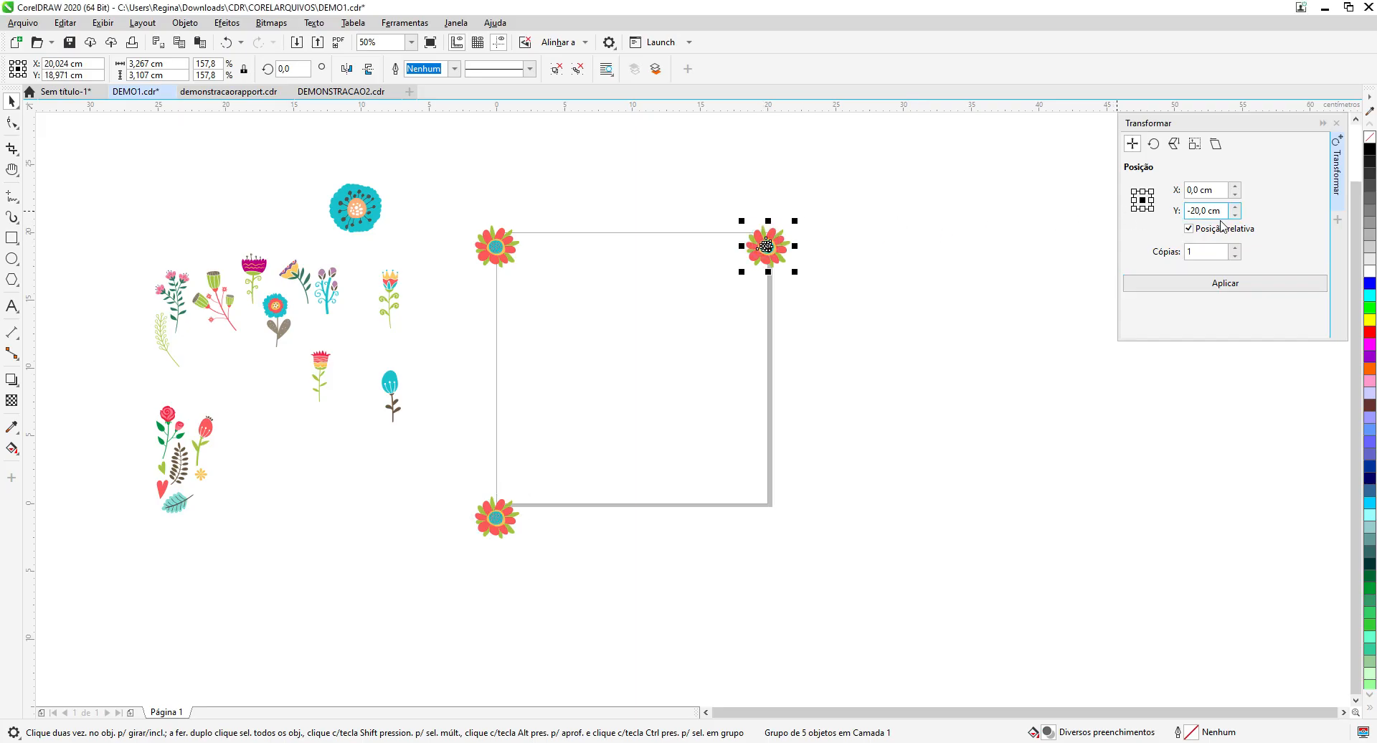
click(1225, 283)
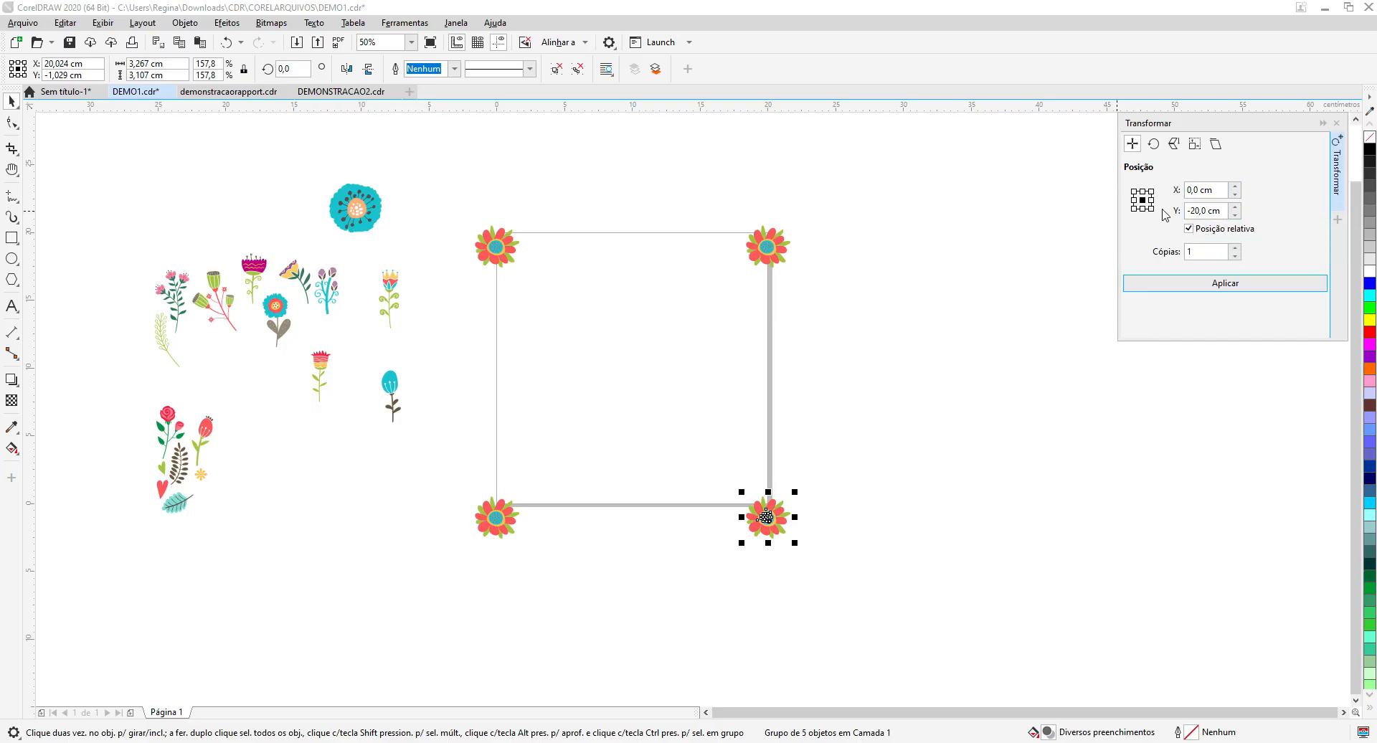
click(1133, 200)
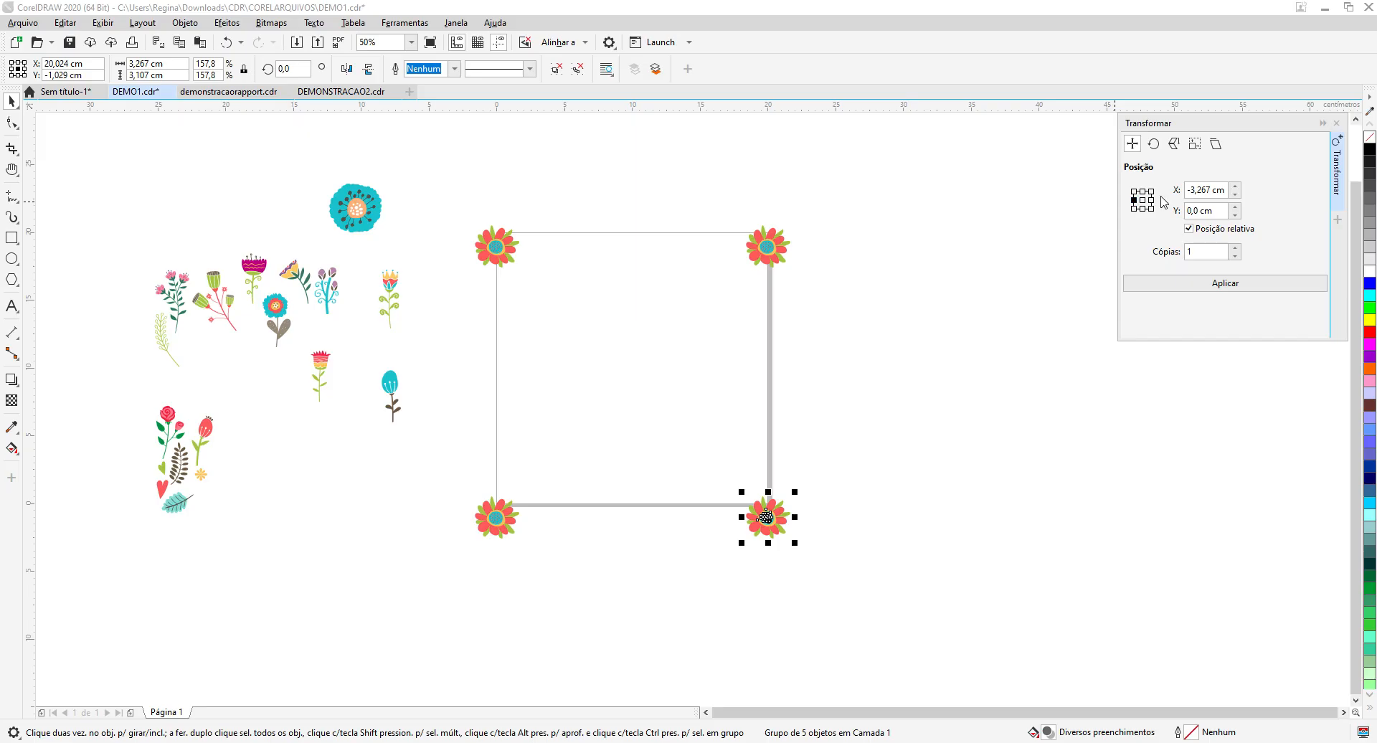
click(1208, 210)
click(1189, 229)
click(864, 308)
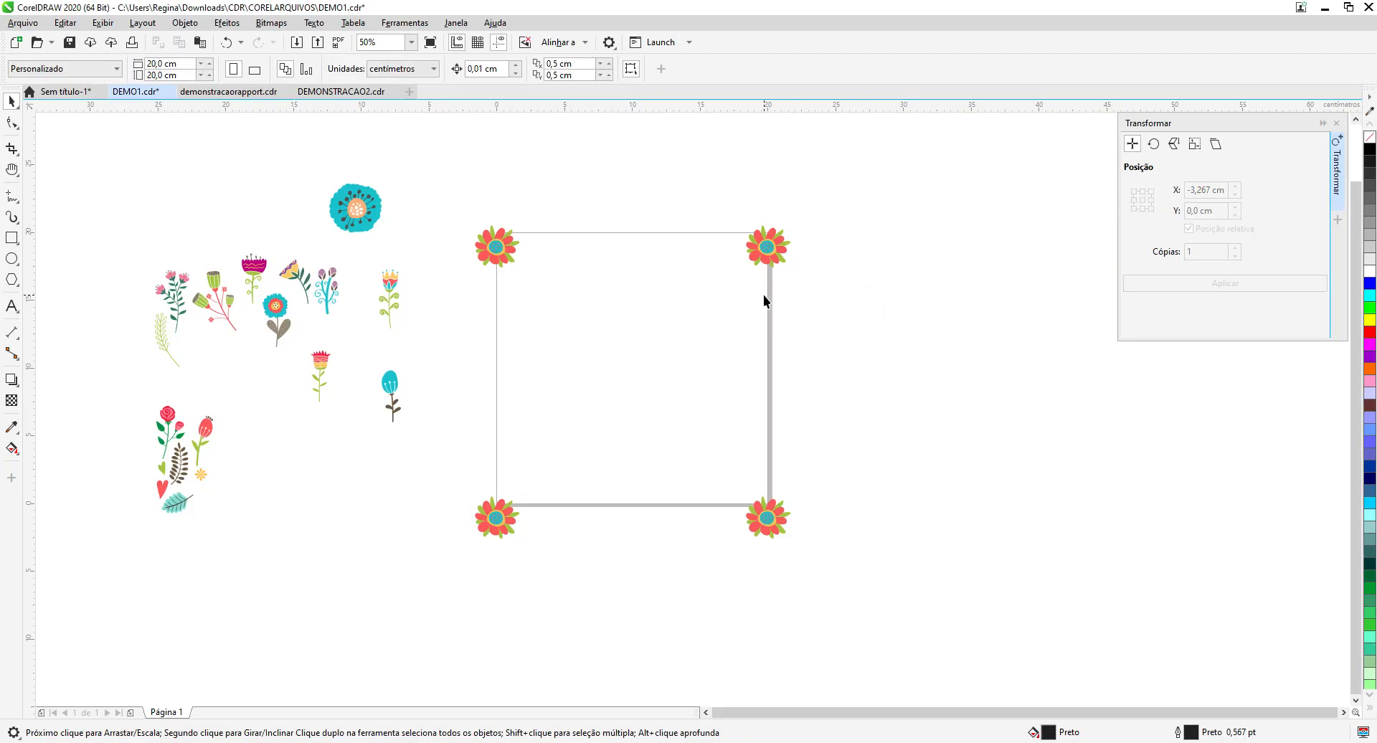
Step: Place the round blue flower, the turquoise stem with purple buds and the orange curly-leaf flower down the page's right edge
drag(277, 306, 768, 301)
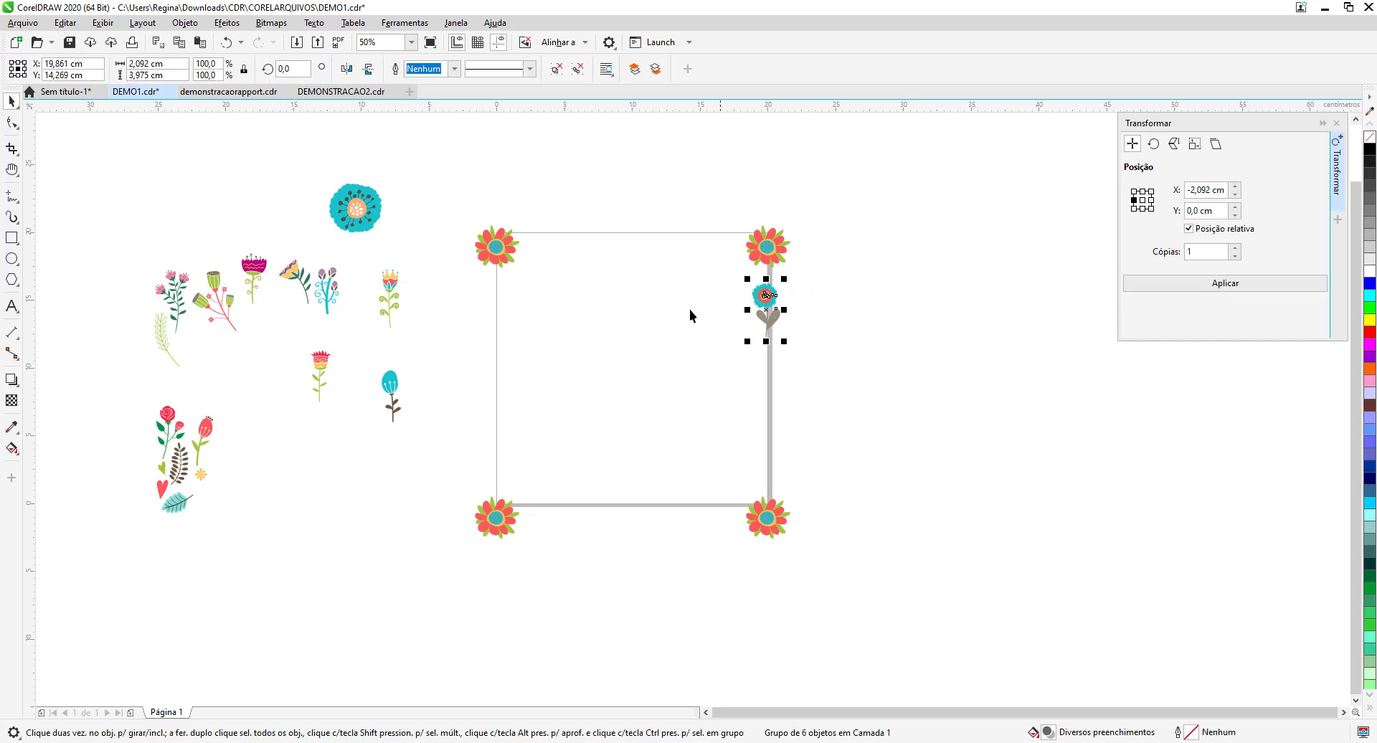
click(393, 287)
drag(327, 284, 766, 372)
drag(389, 294, 777, 436)
click(845, 295)
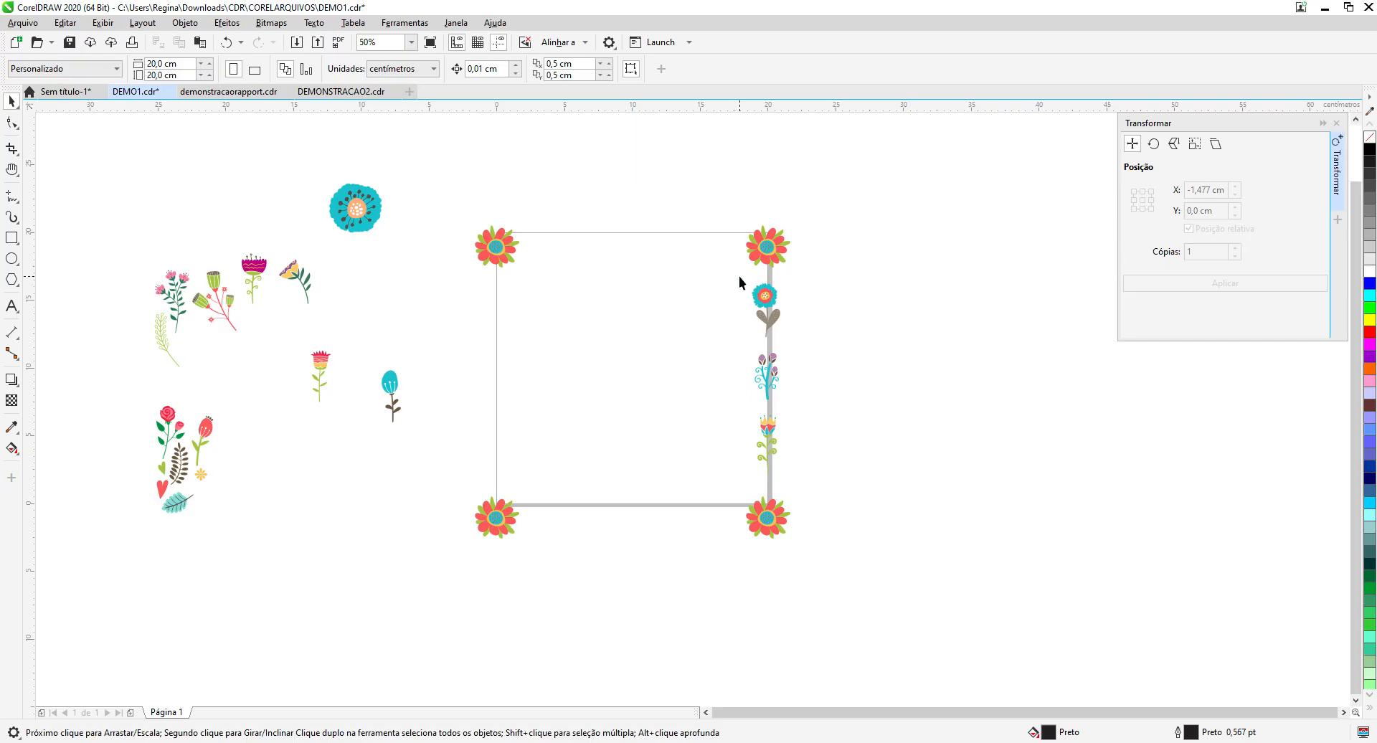
Step: Copy the three right-edge flowers together once with a relative offset of X -20,0 cm and Y 0,0 cm
drag(725, 274, 807, 291)
drag(825, 459, 826, 482)
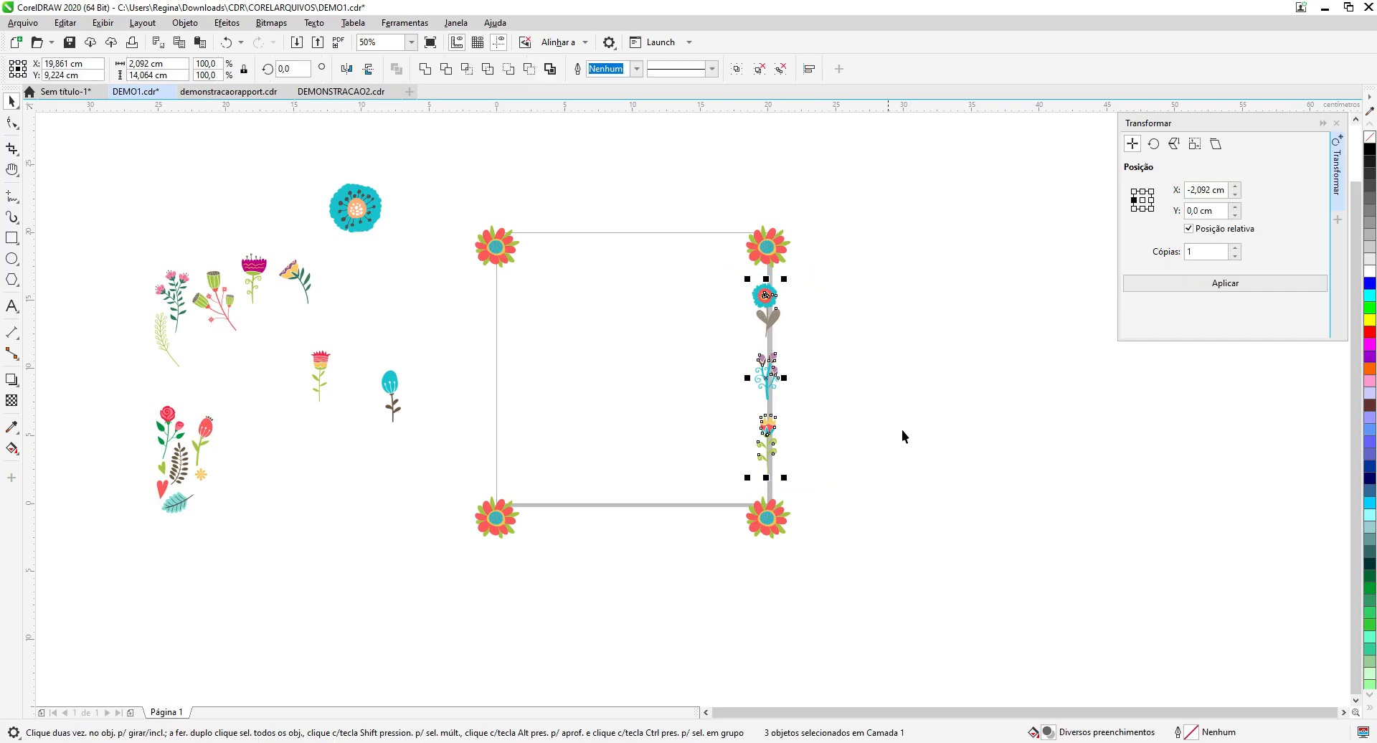
click(1151, 200)
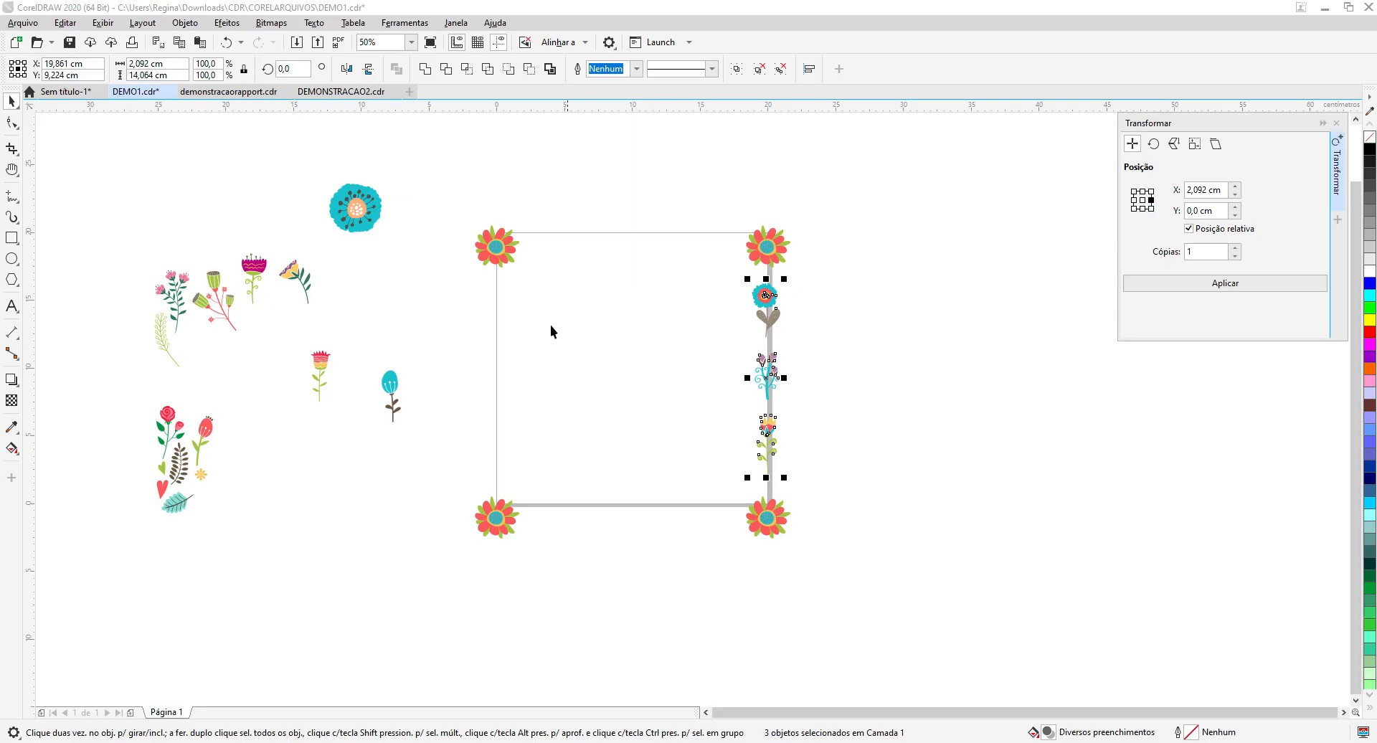
drag(1224, 191, 1187, 190)
text(-20,0 cm)
click(1205, 282)
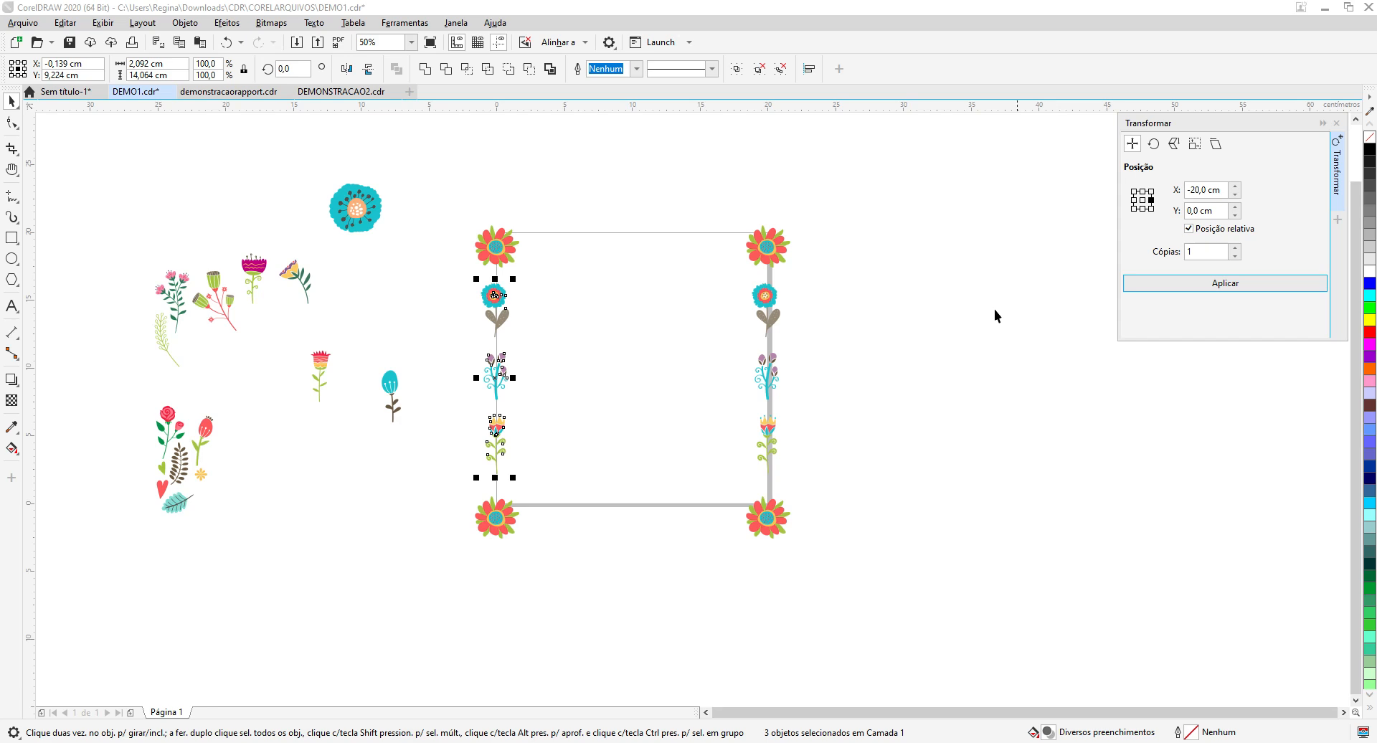
Step: Place the green pod branch, red rose, pink-flowered stem and light green leaf sprig along the page's top edge
click(846, 329)
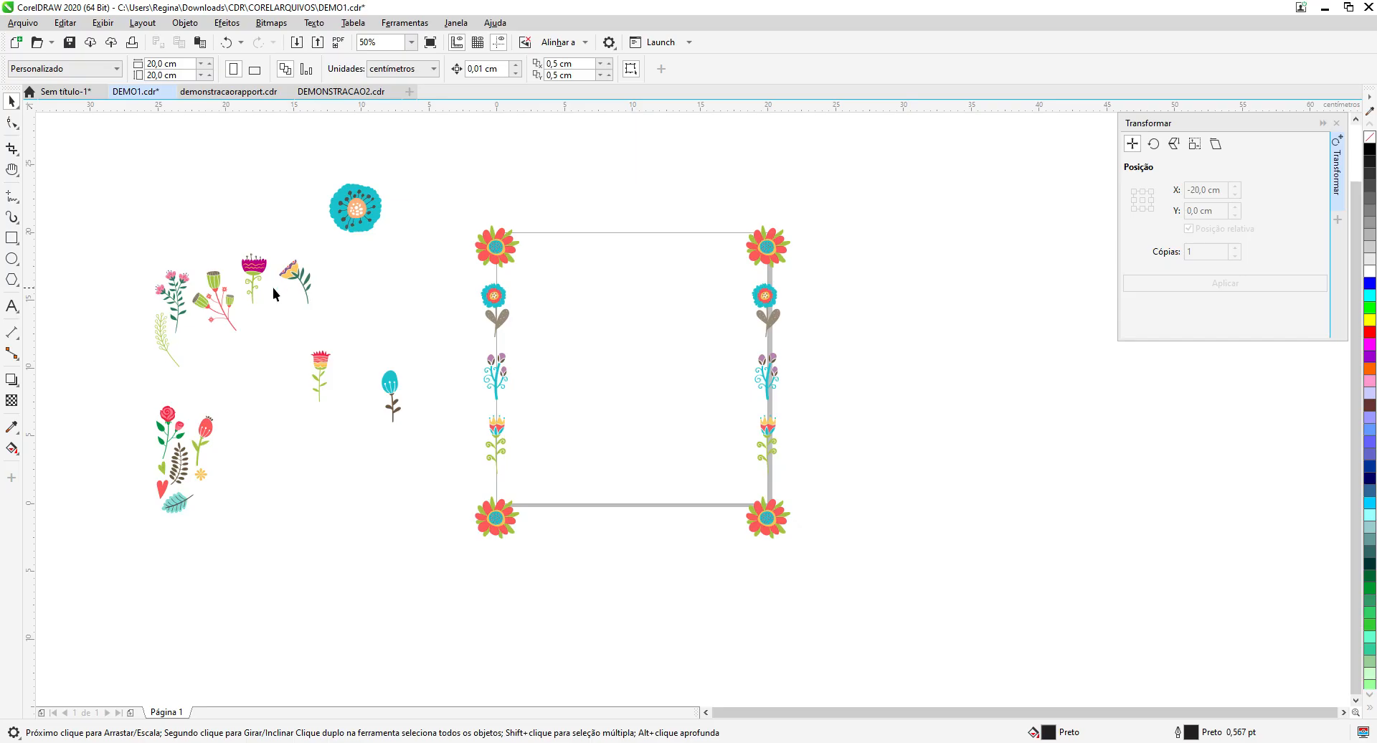
drag(214, 287, 558, 237)
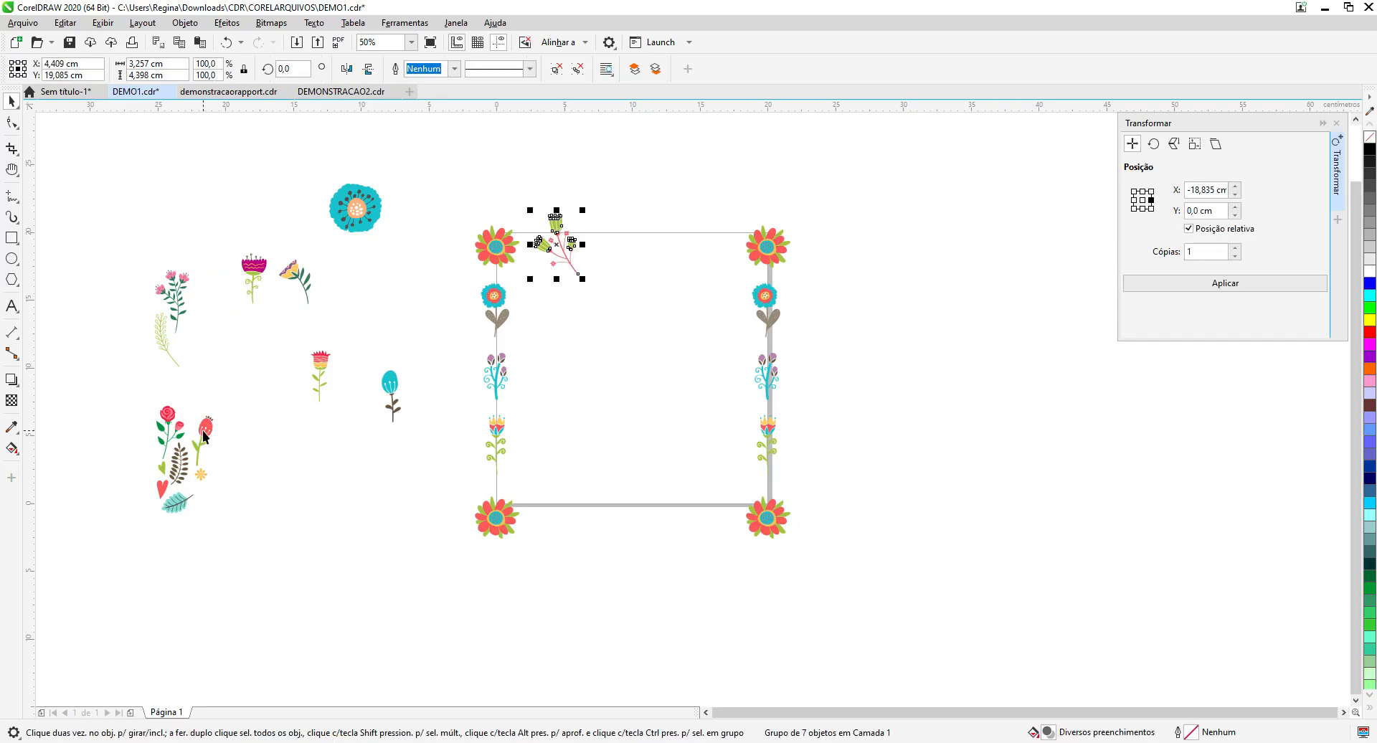
drag(169, 431, 621, 231)
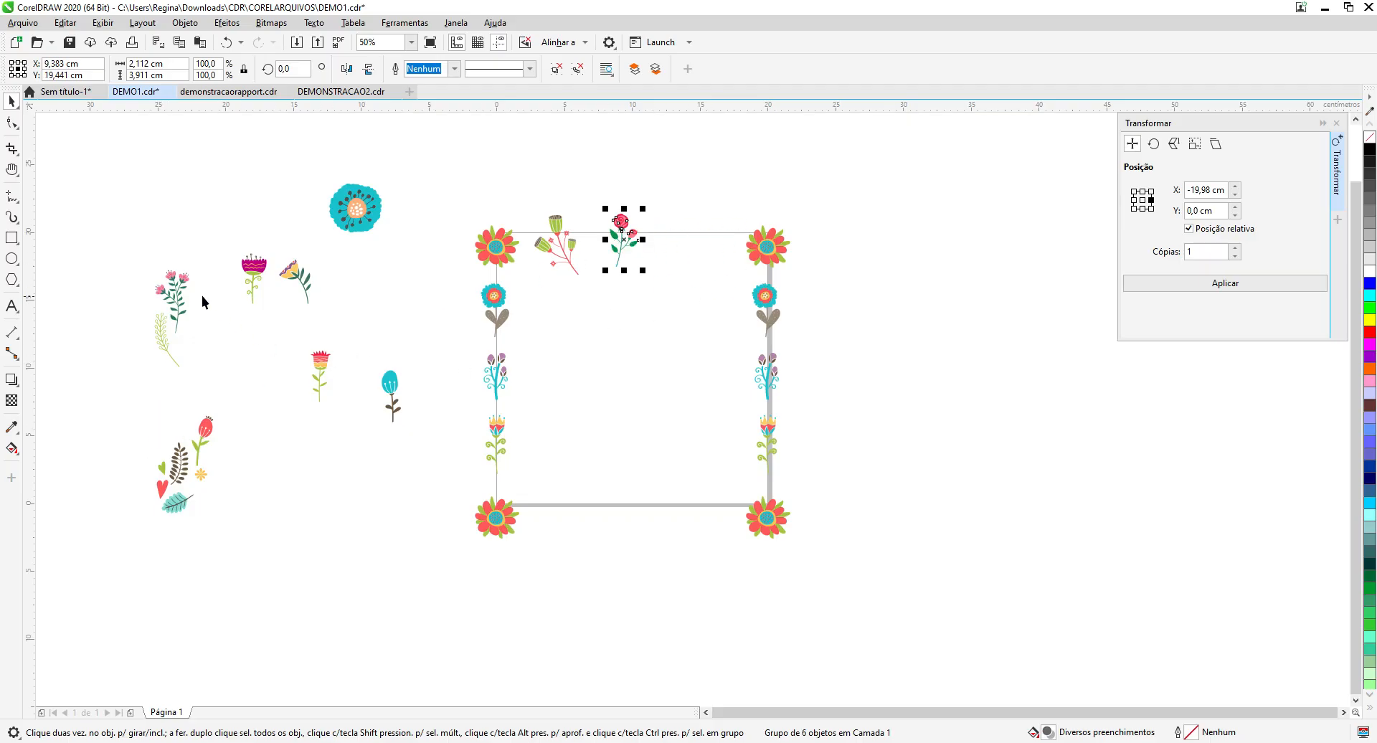
drag(172, 294, 682, 231)
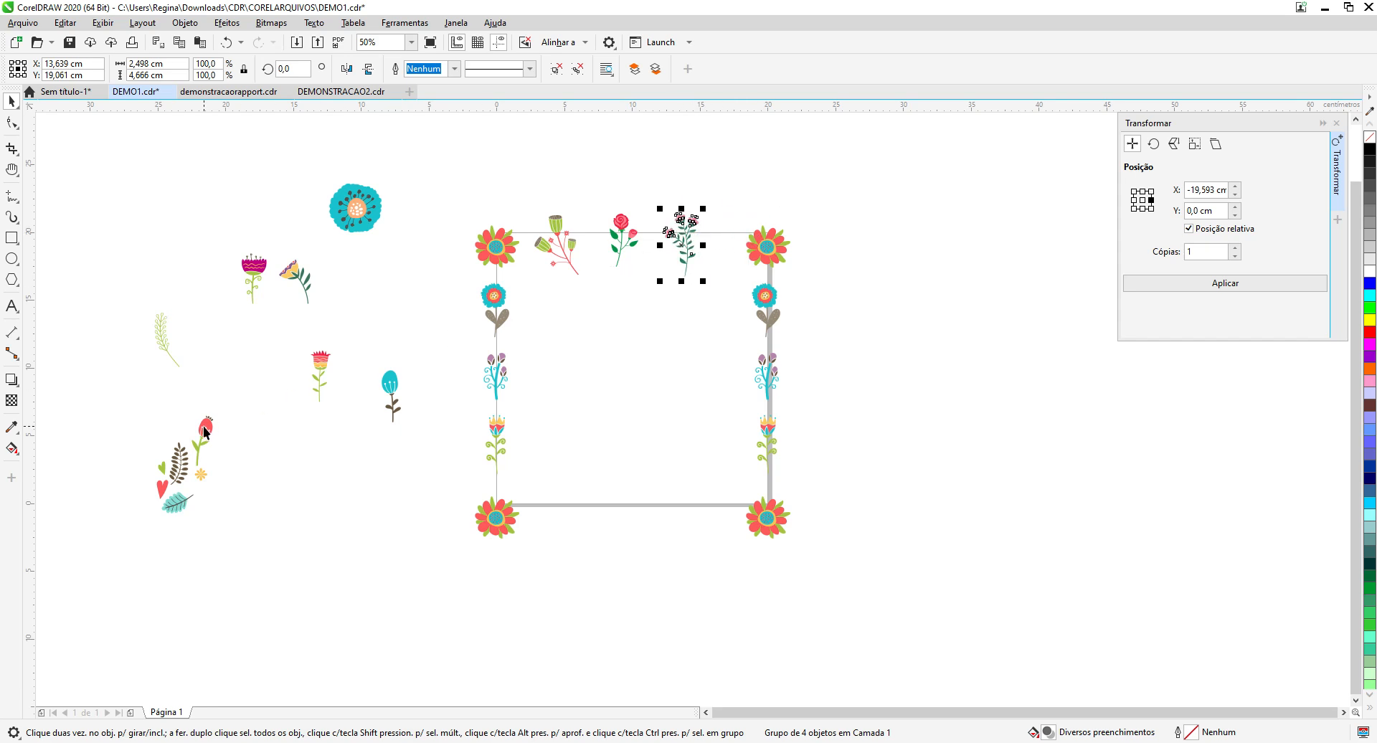
drag(158, 331, 615, 241)
Step: Fine-tune the positions of the green pod branch and the light green leaf sprig along the page's top edge
click(618, 242)
click(565, 244)
click(566, 244)
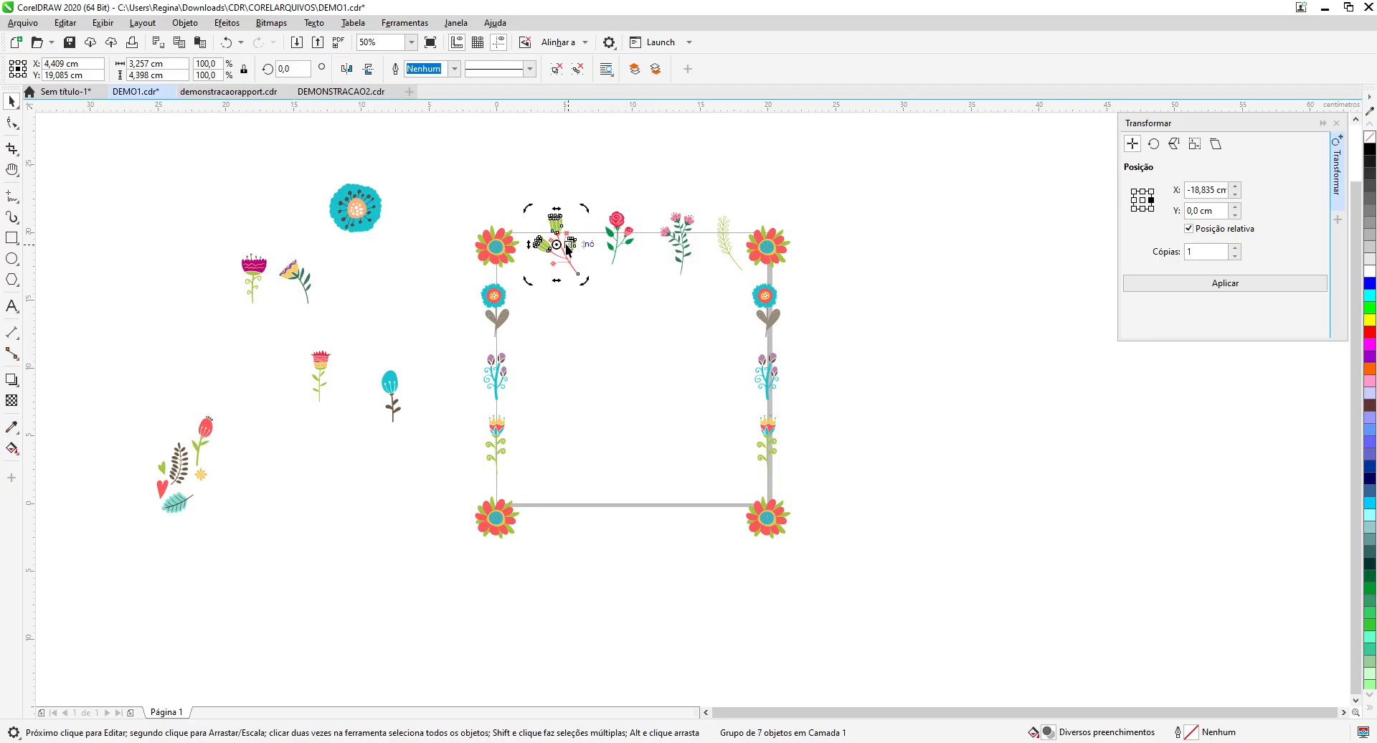
click(623, 177)
click(559, 236)
drag(558, 236, 559, 230)
click(755, 204)
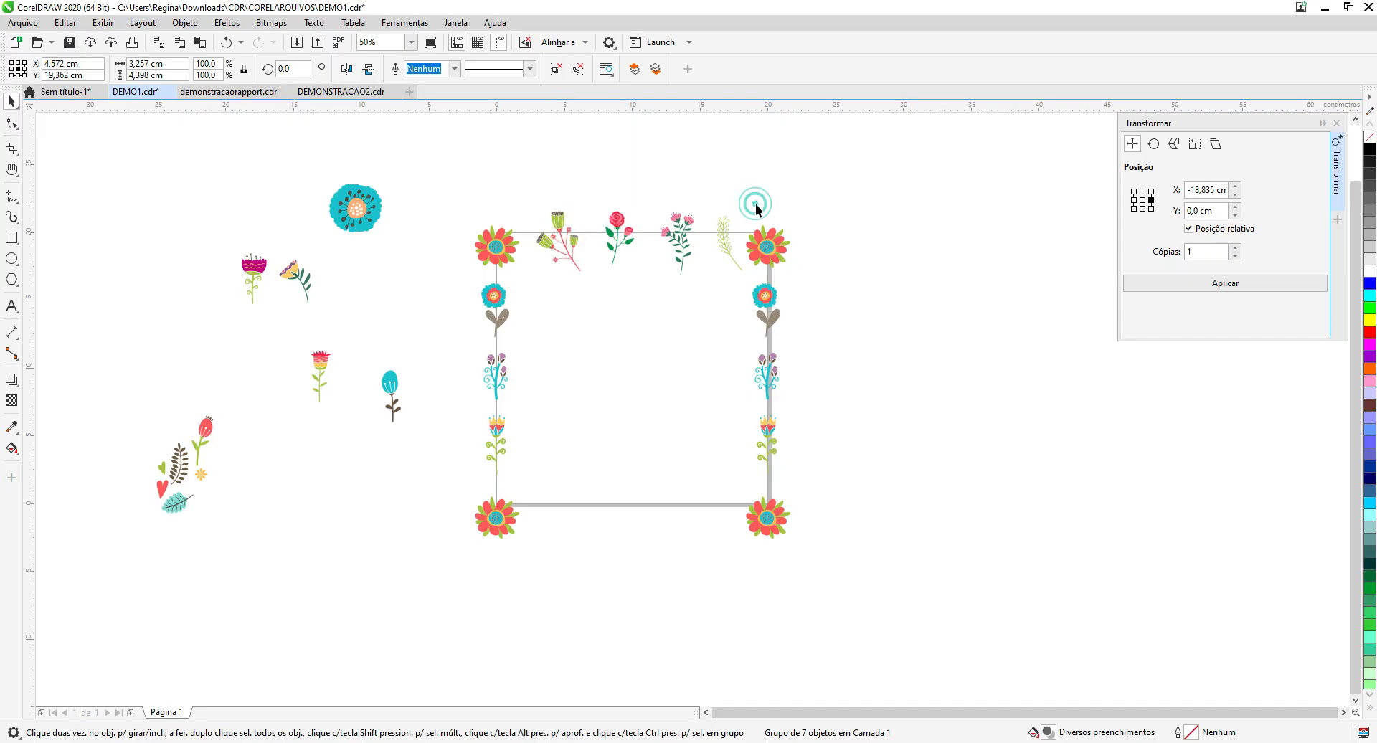
click(718, 235)
drag(718, 235, 710, 238)
click(849, 235)
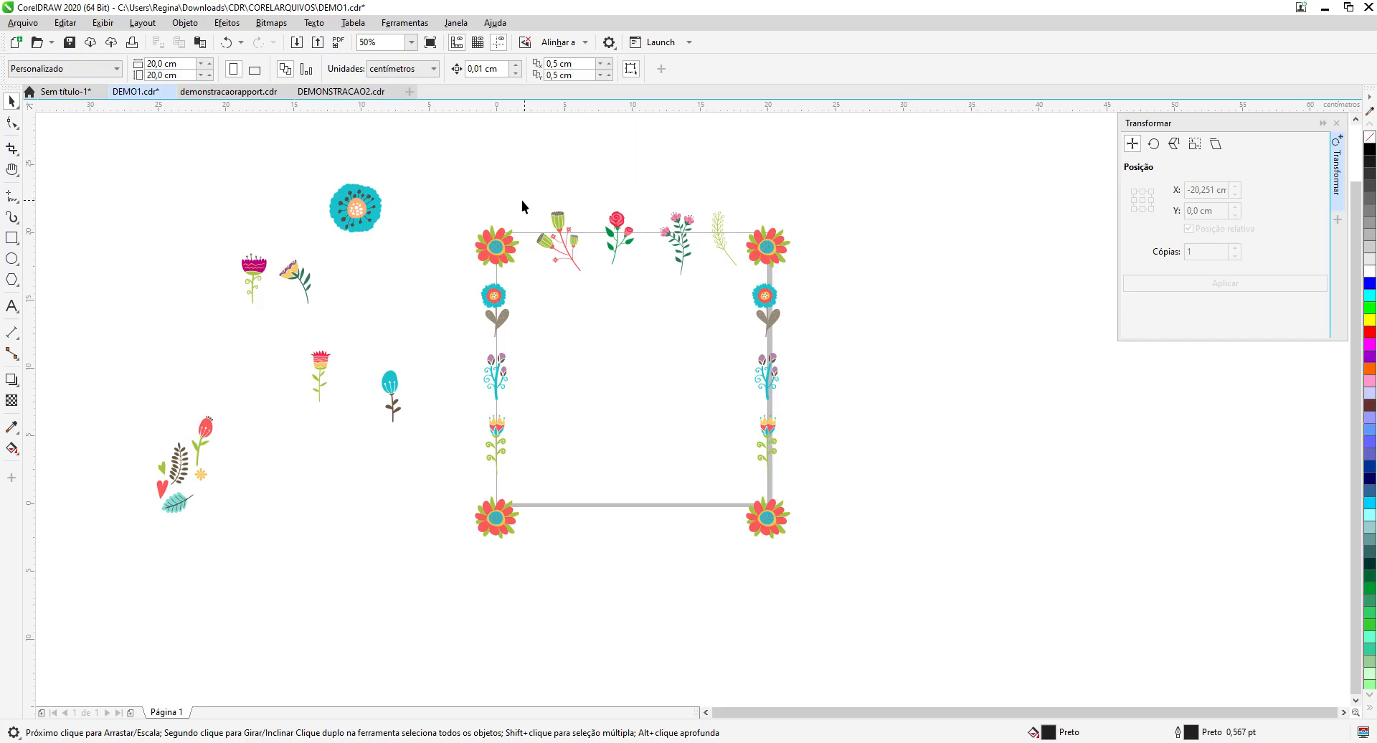
Step: Copy the four top-edge motifs together once with a relative offset of X 0,0 cm and Y -20,0 cm
drag(521, 189, 743, 298)
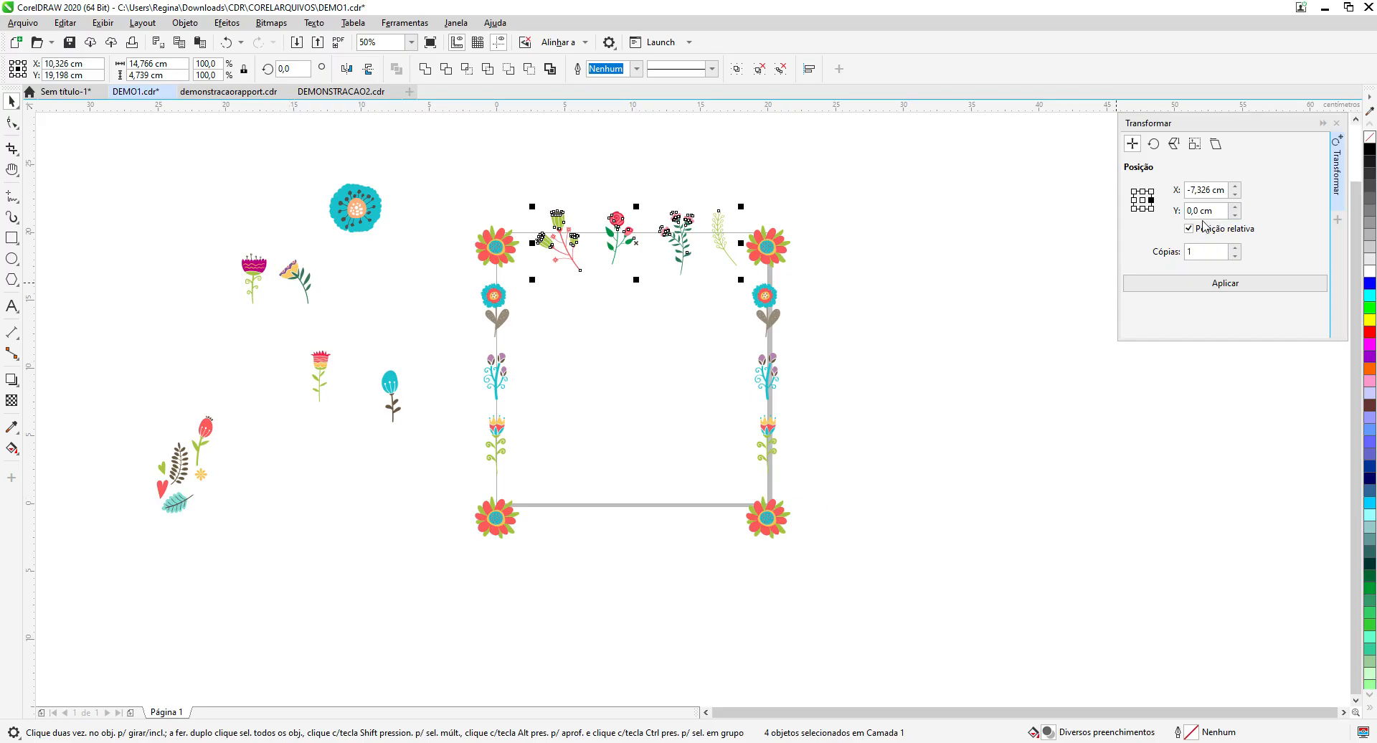
click(1143, 201)
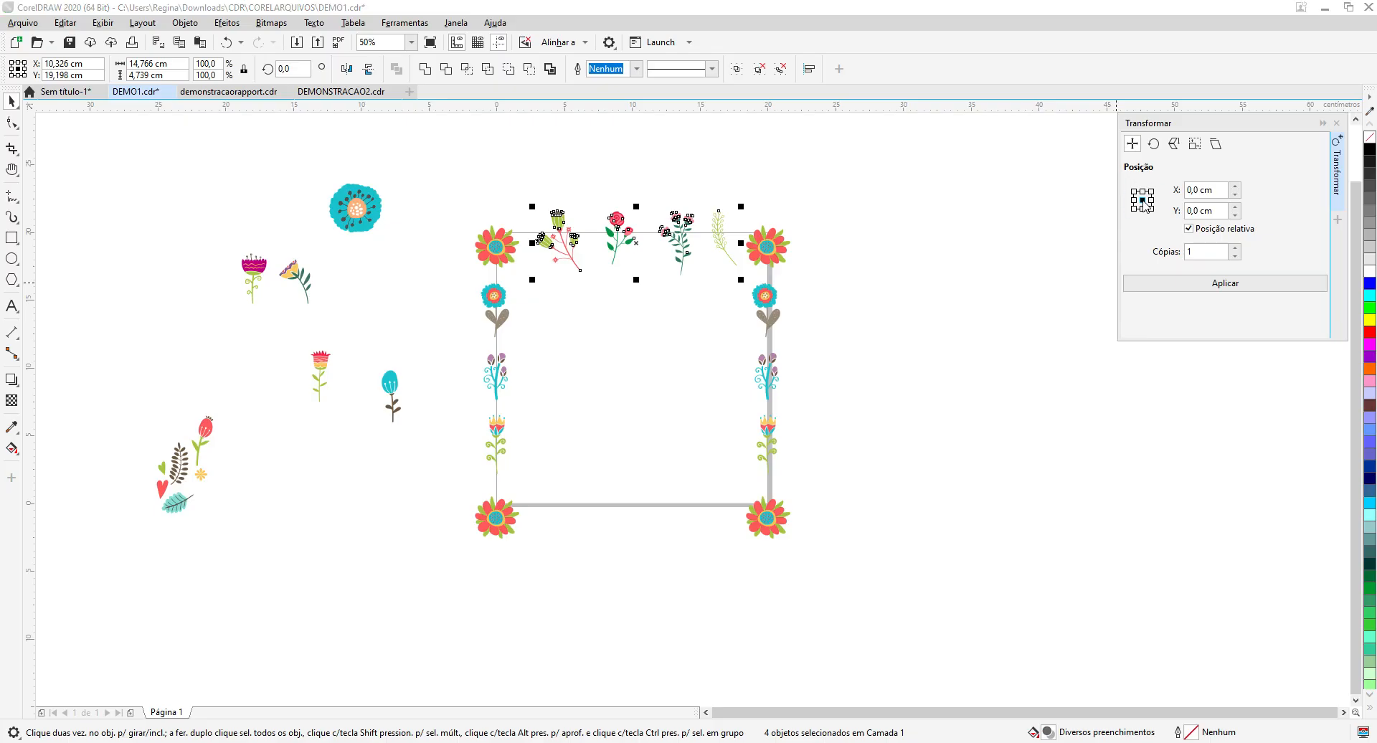
click(1151, 200)
click(1133, 200)
click(1143, 200)
click(1207, 210)
text(-20,0 cm)
click(1212, 283)
click(926, 410)
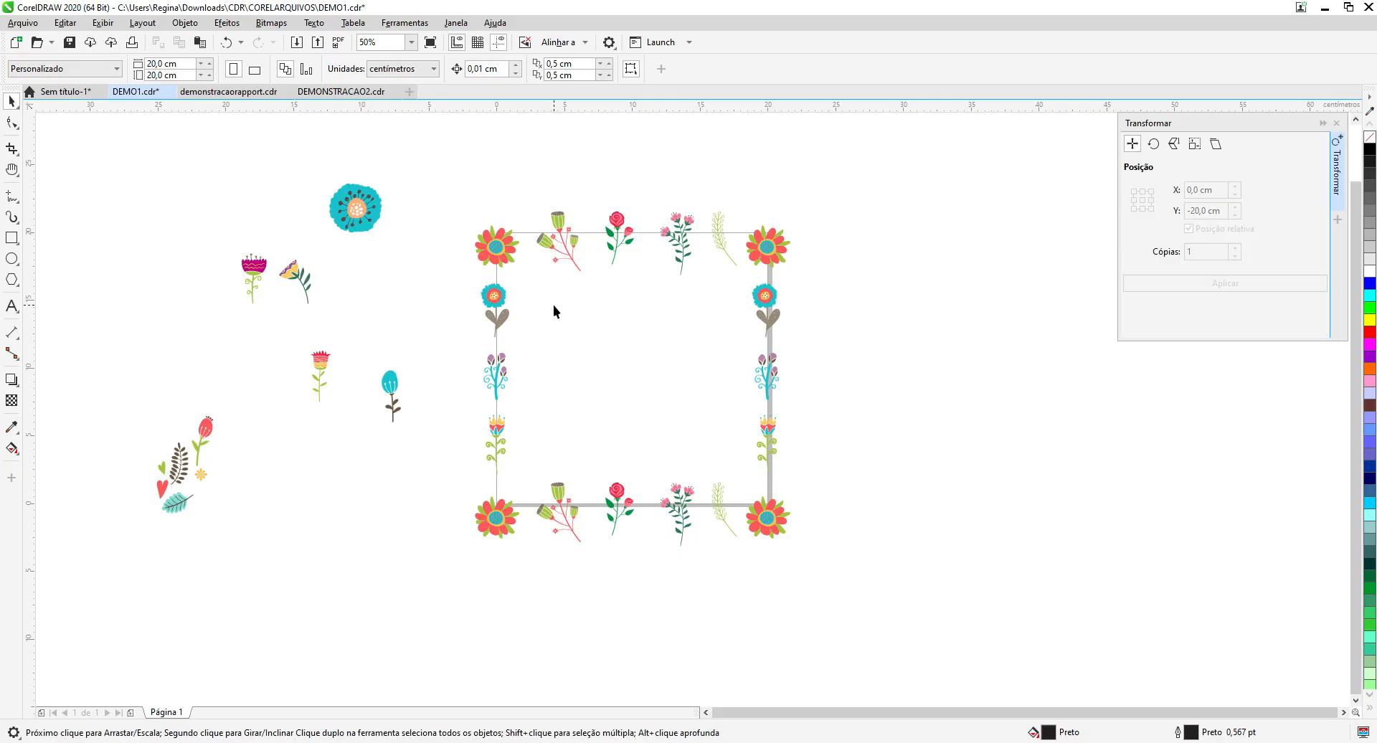
Step: Spread the six remaining flowers inside the page, with the large round blue flower near the centre
click(63, 91)
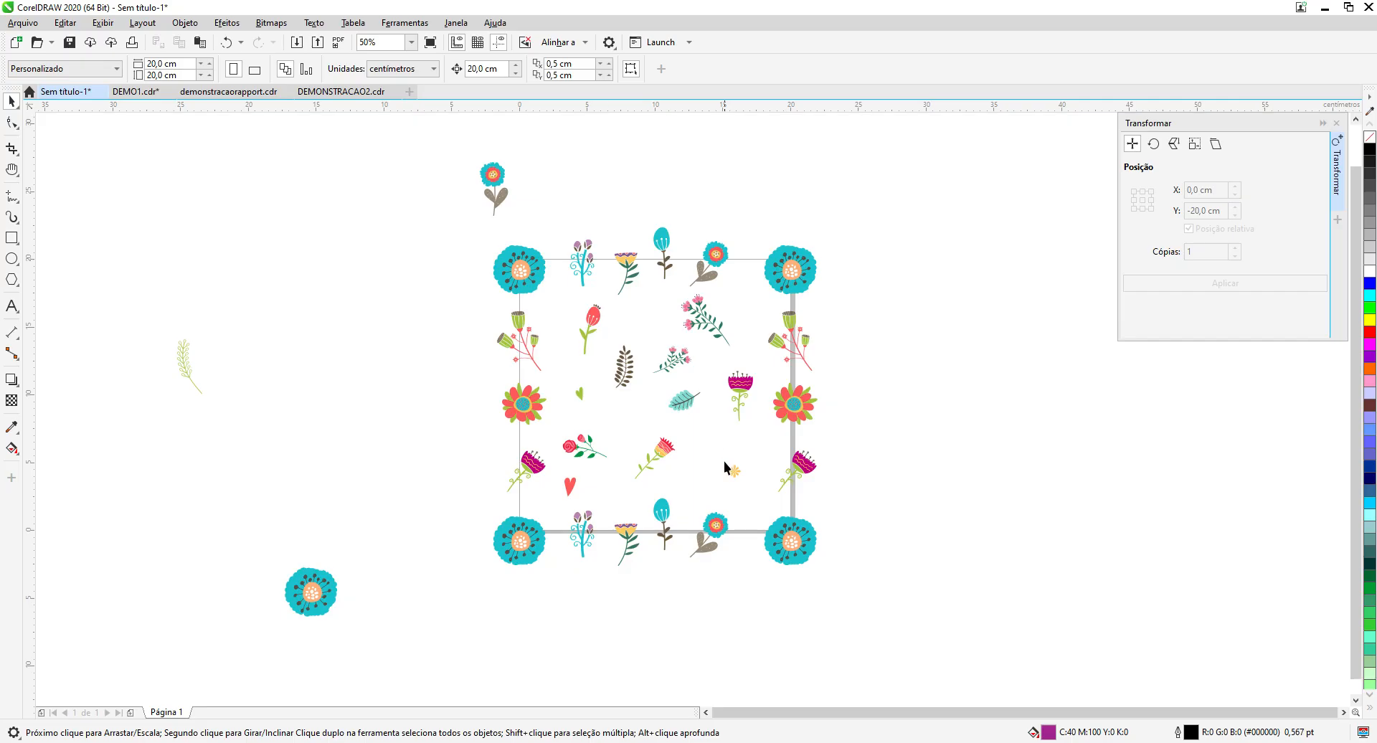
click(119, 94)
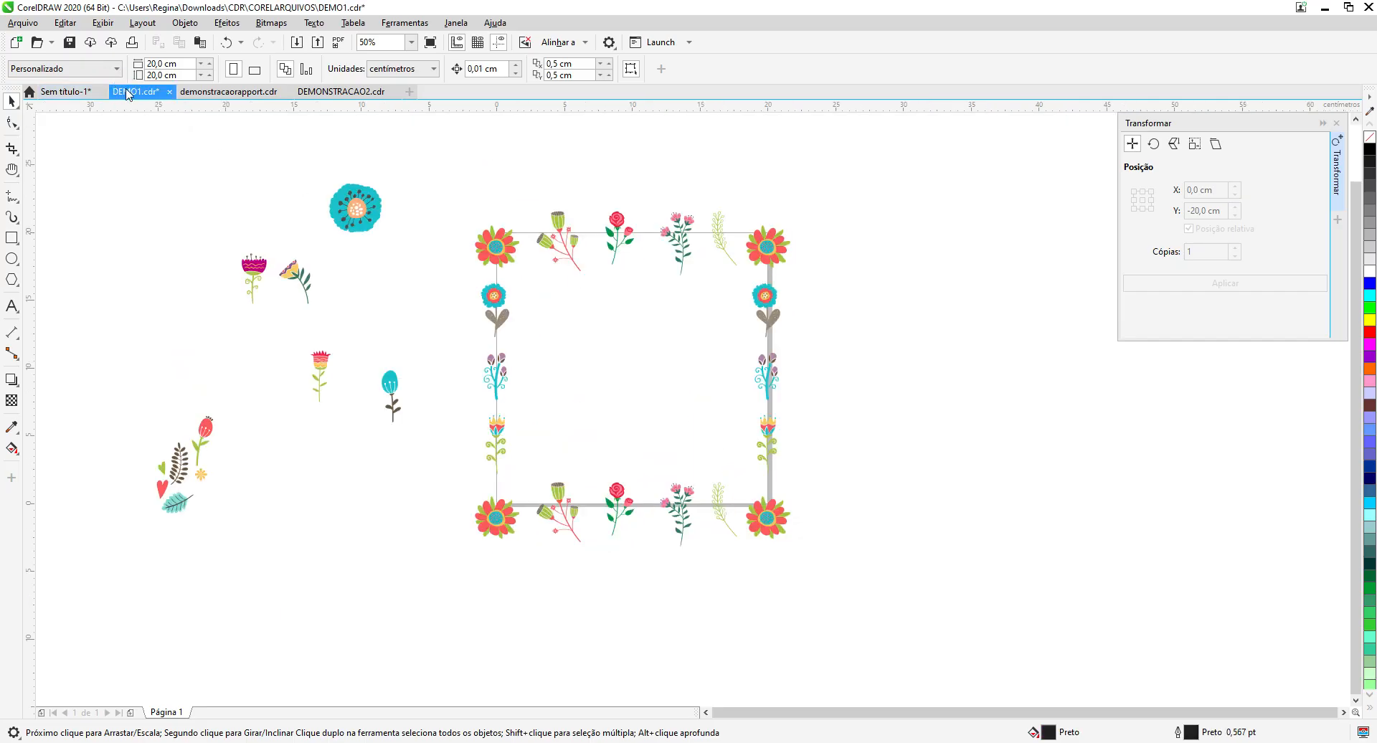
click(391, 388)
drag(390, 388, 545, 302)
drag(324, 367, 540, 405)
drag(363, 208, 632, 369)
drag(201, 441, 697, 426)
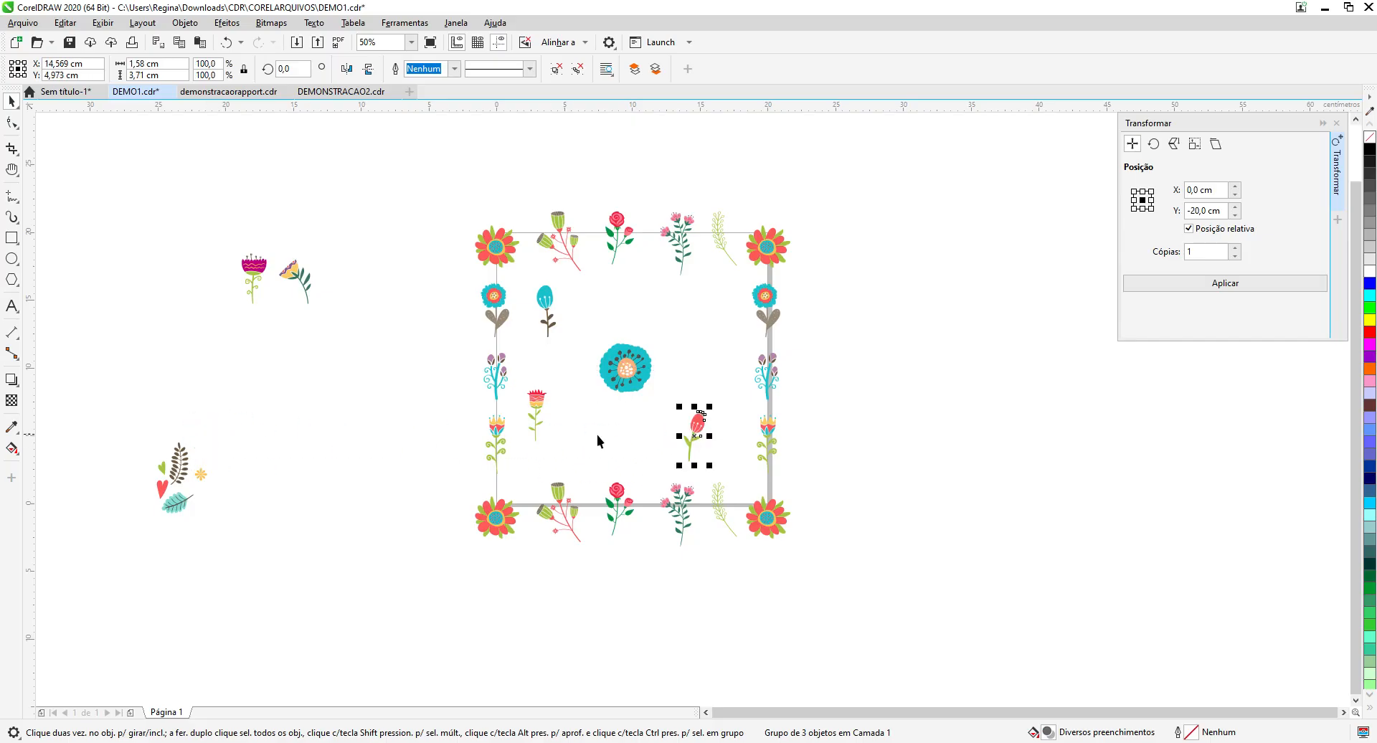
drag(253, 272, 685, 310)
click(296, 272)
drag(295, 272, 610, 290)
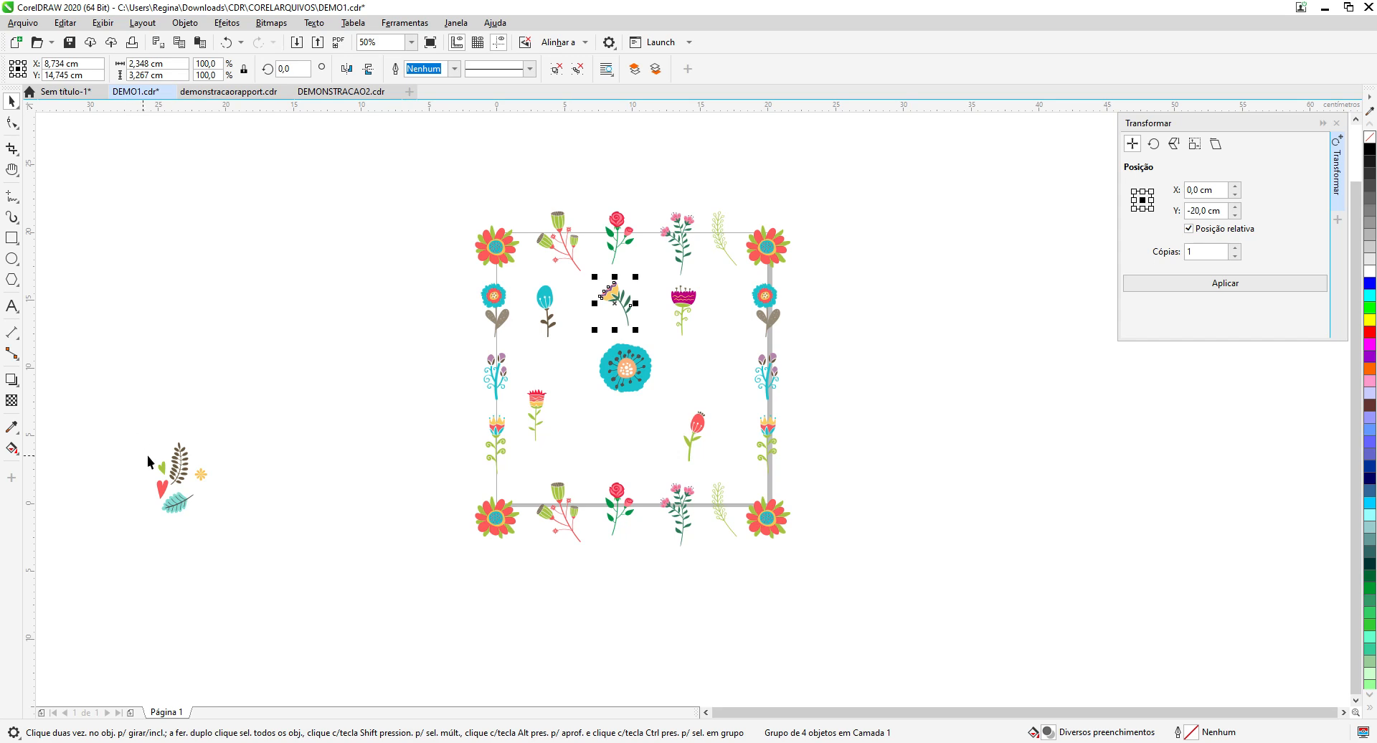
Step: Place the brown leaf branch, the teal leaf and the red heart in the gaps between the flowers inside the page
click(179, 462)
key(F10)
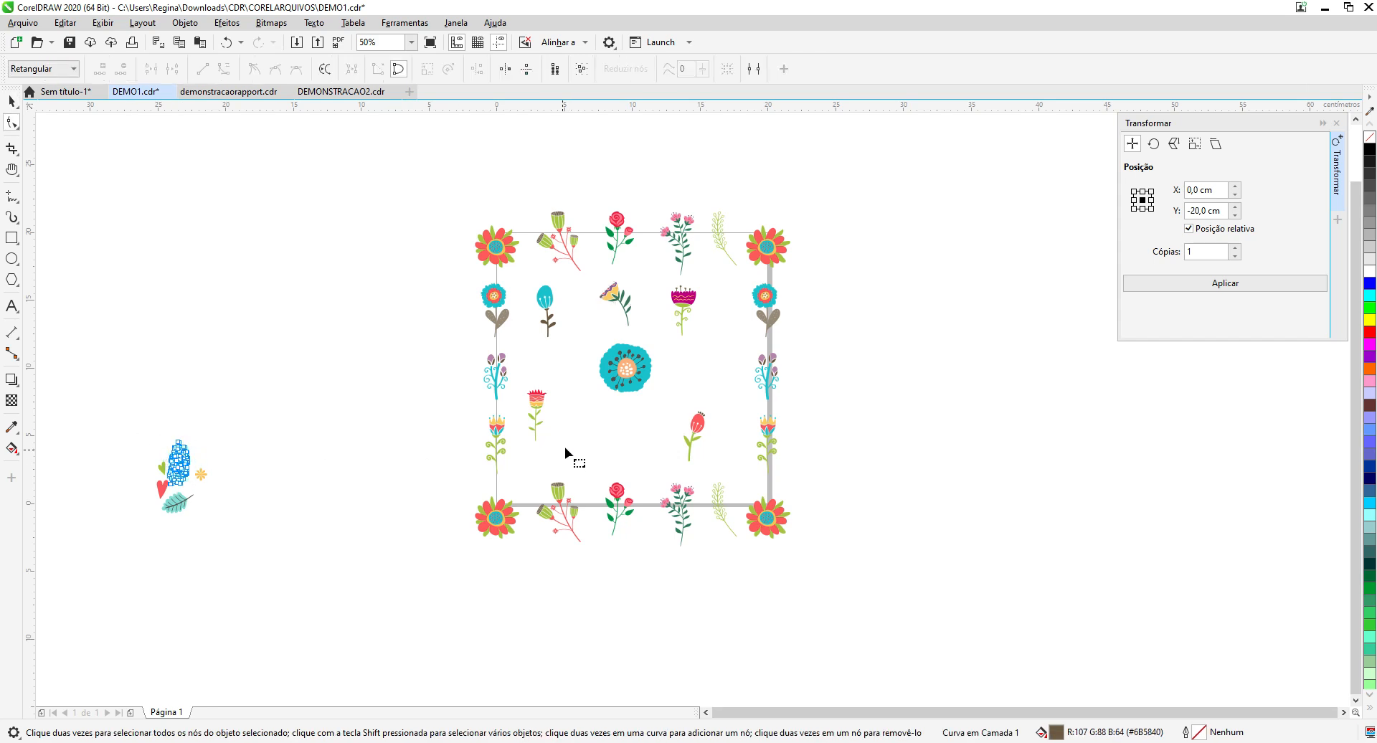
click(11, 101)
drag(190, 481, 579, 437)
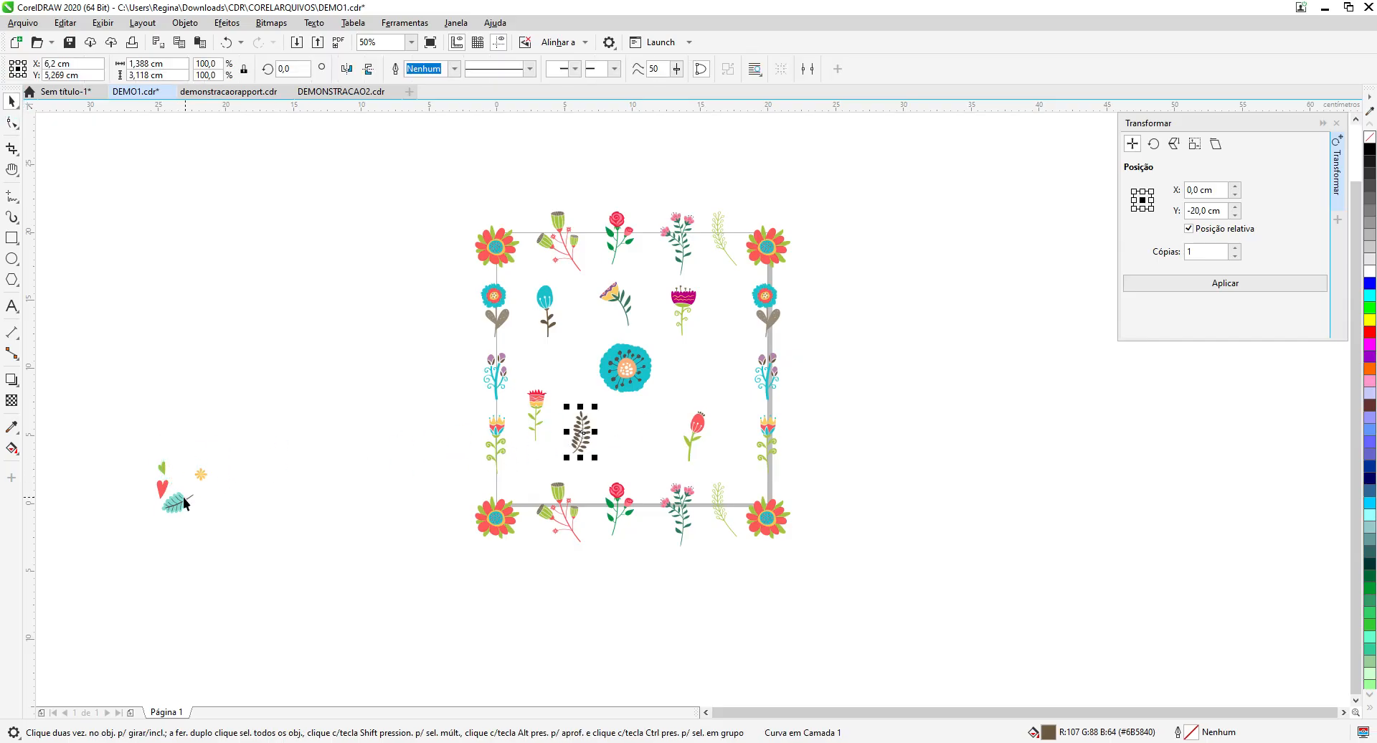
click(181, 502)
drag(181, 502, 712, 367)
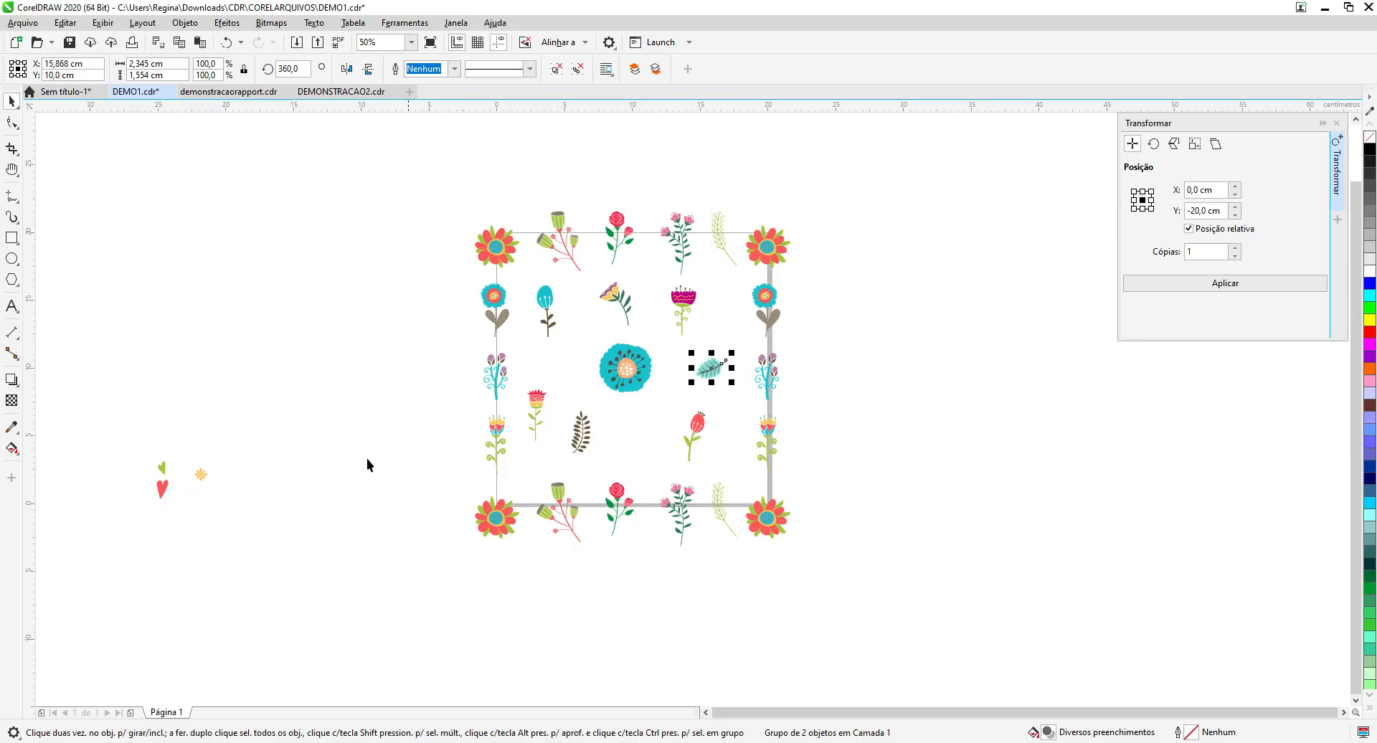
click(165, 489)
drag(165, 489, 638, 445)
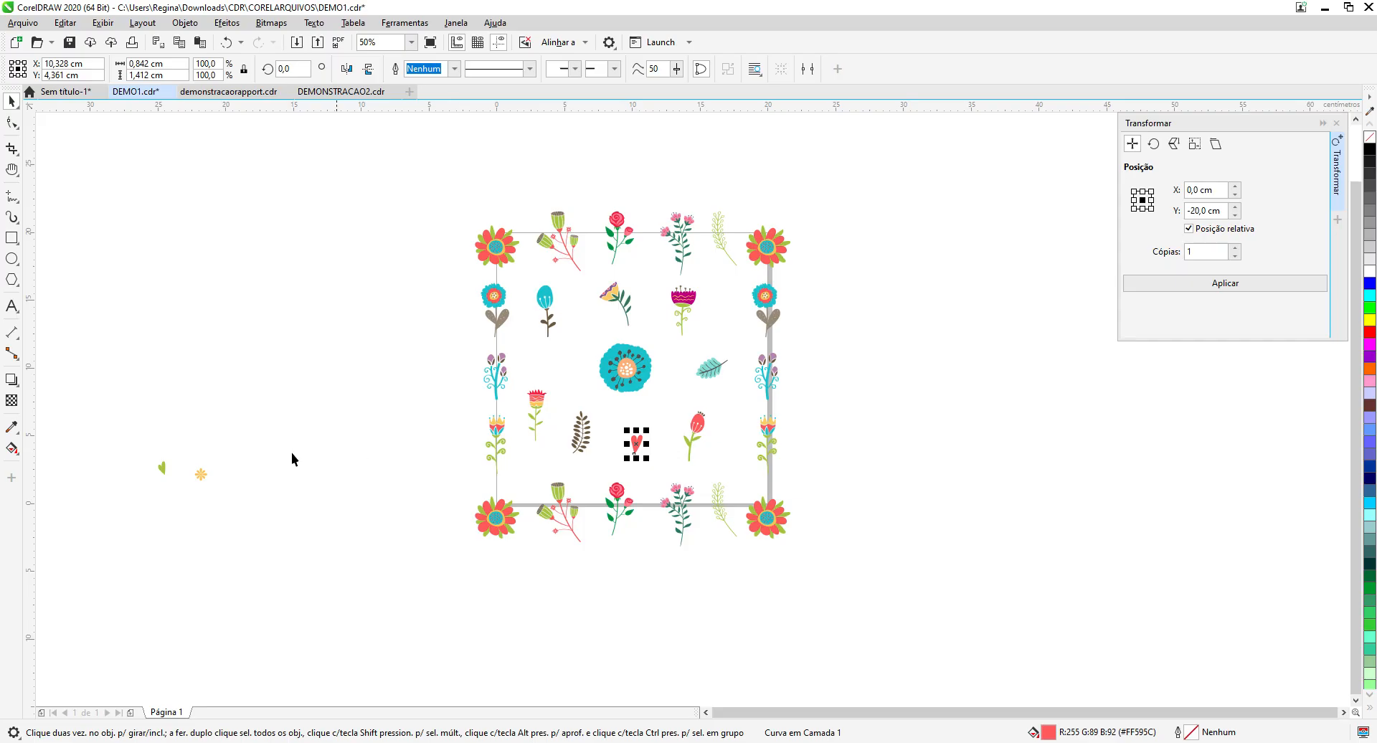
click(905, 333)
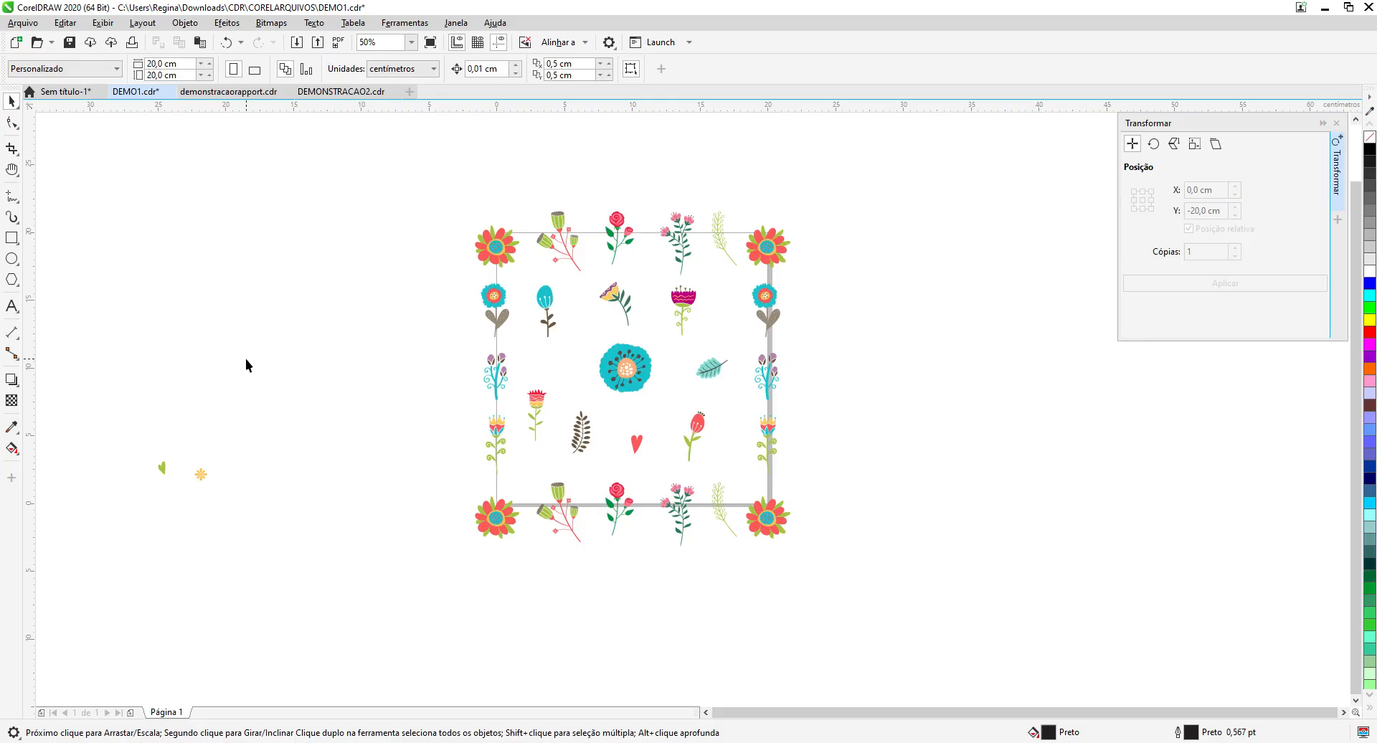
Step: Examine the vector and bitmap pattern fill settings and the list of saved vector patterns, leaving the fill as is
click(1048, 731)
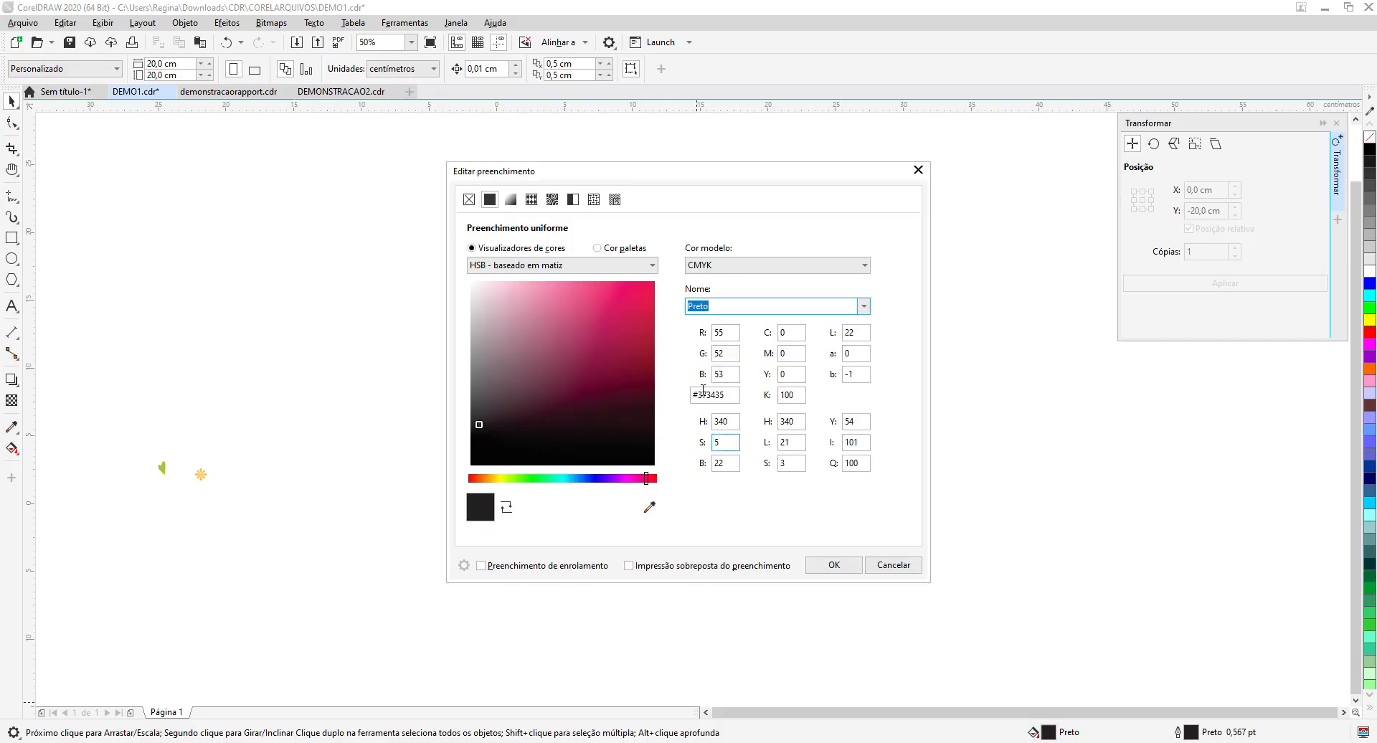
click(531, 200)
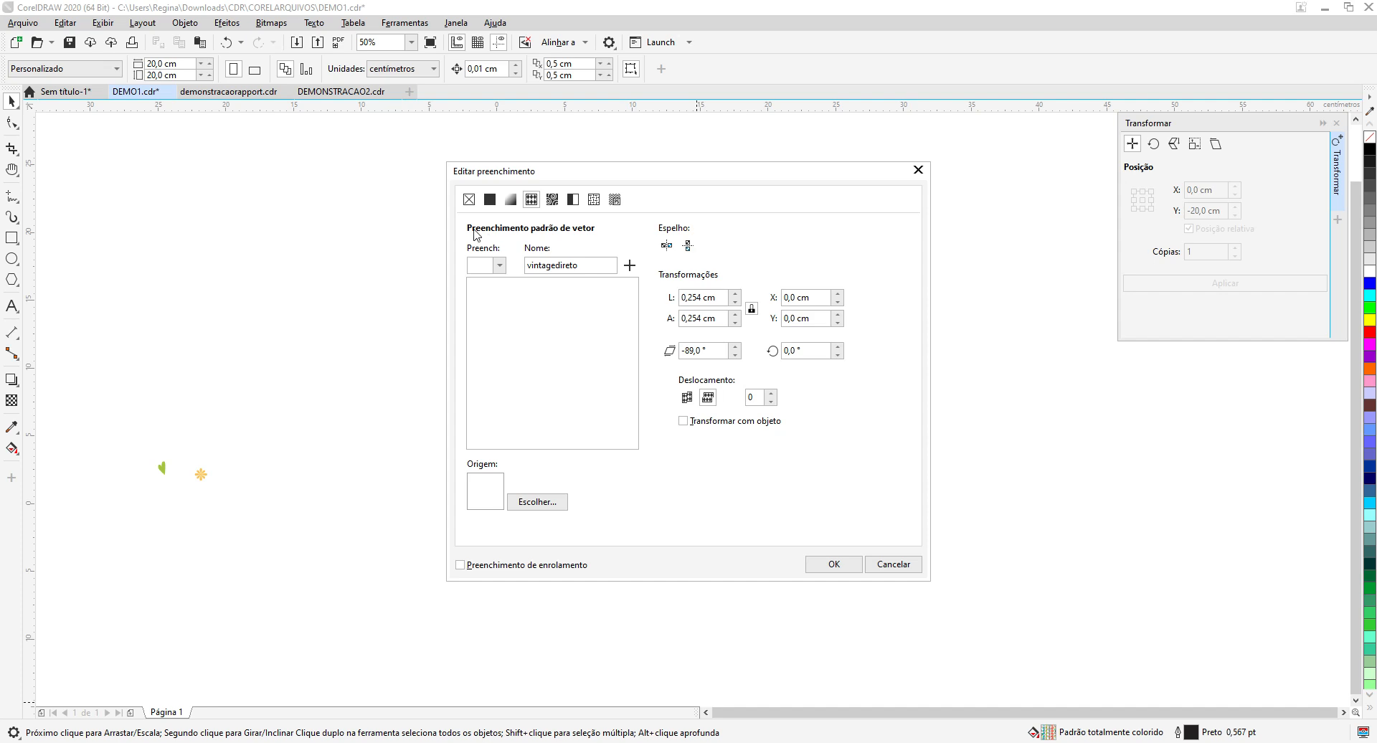
click(555, 205)
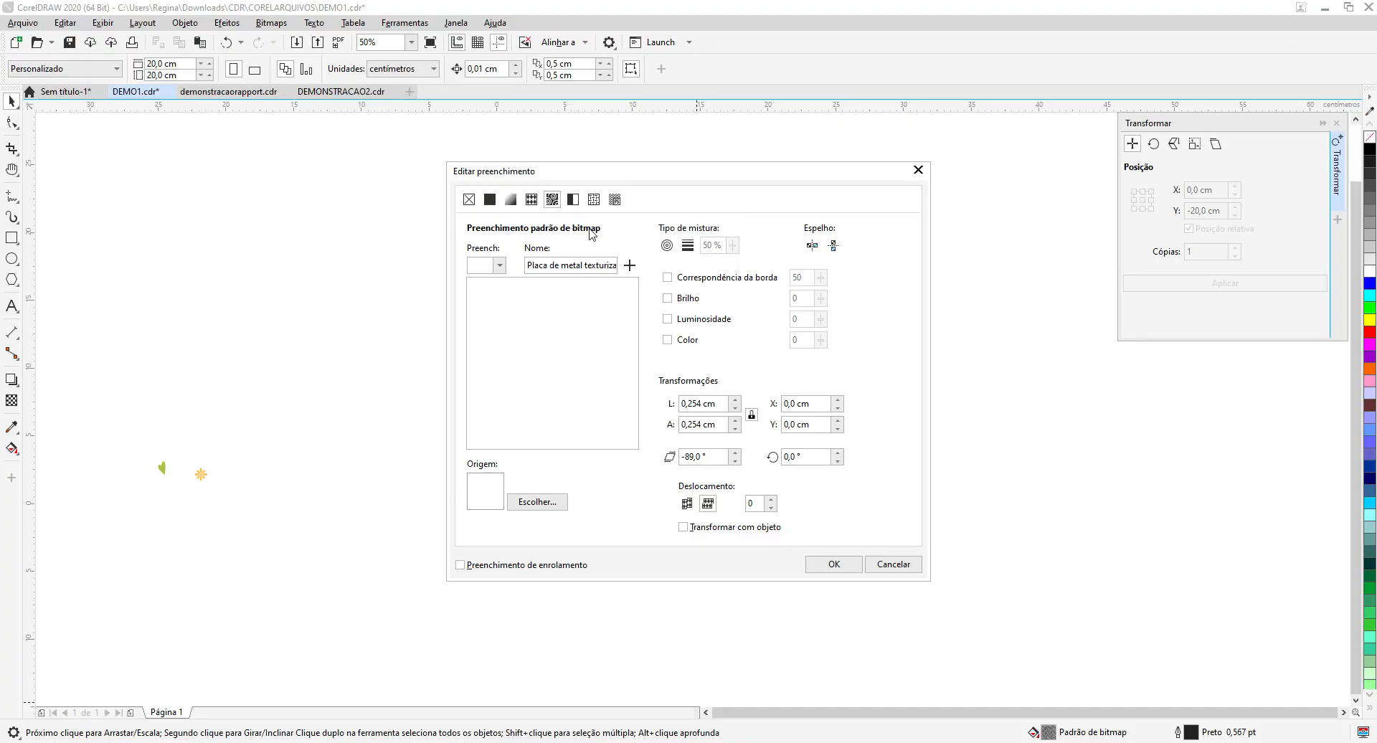
click(531, 200)
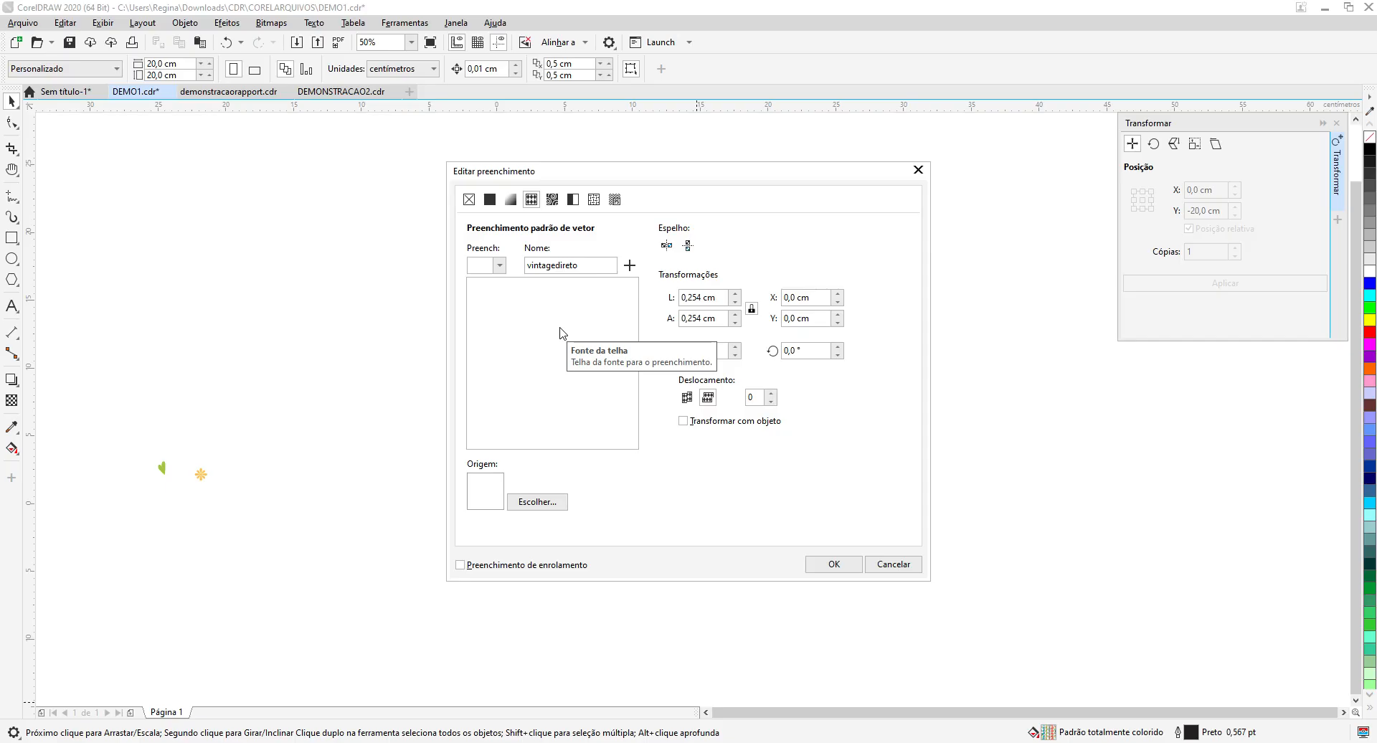
click(499, 266)
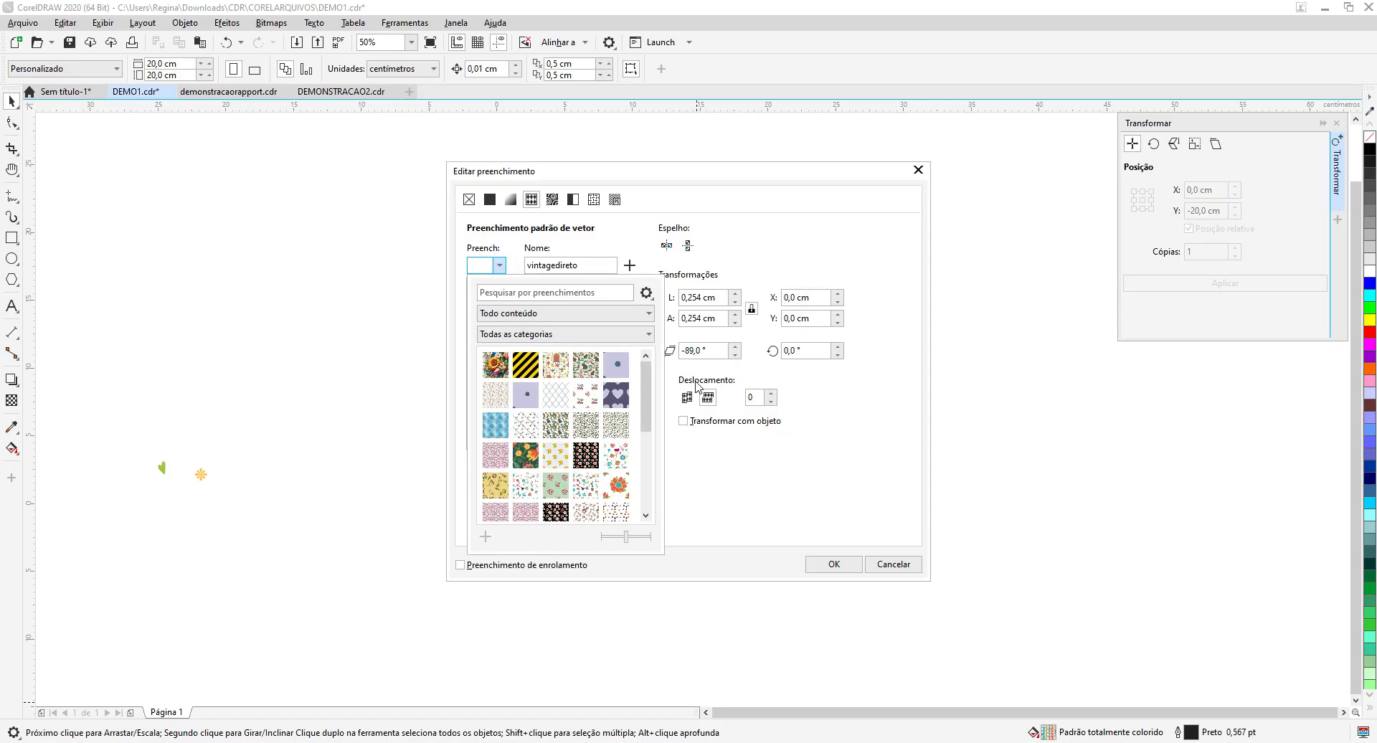
click(499, 266)
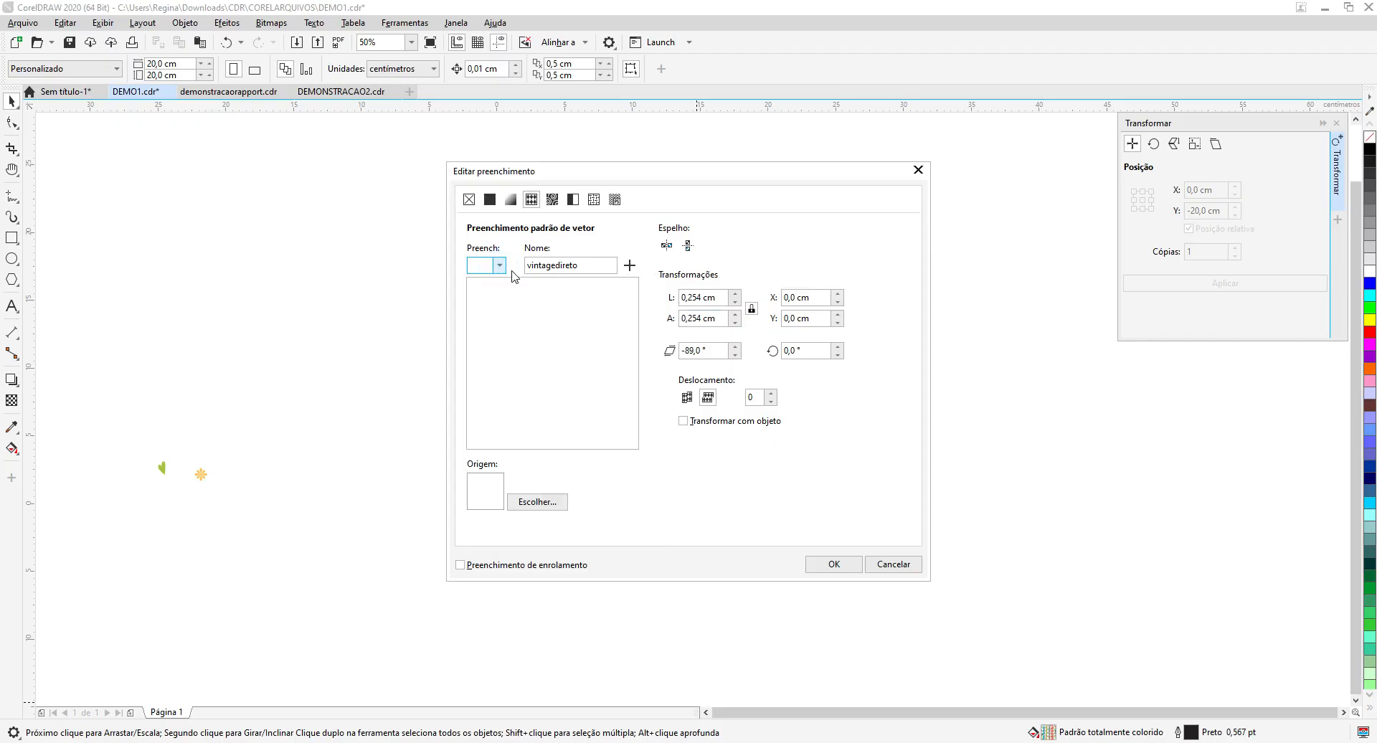
click(892, 565)
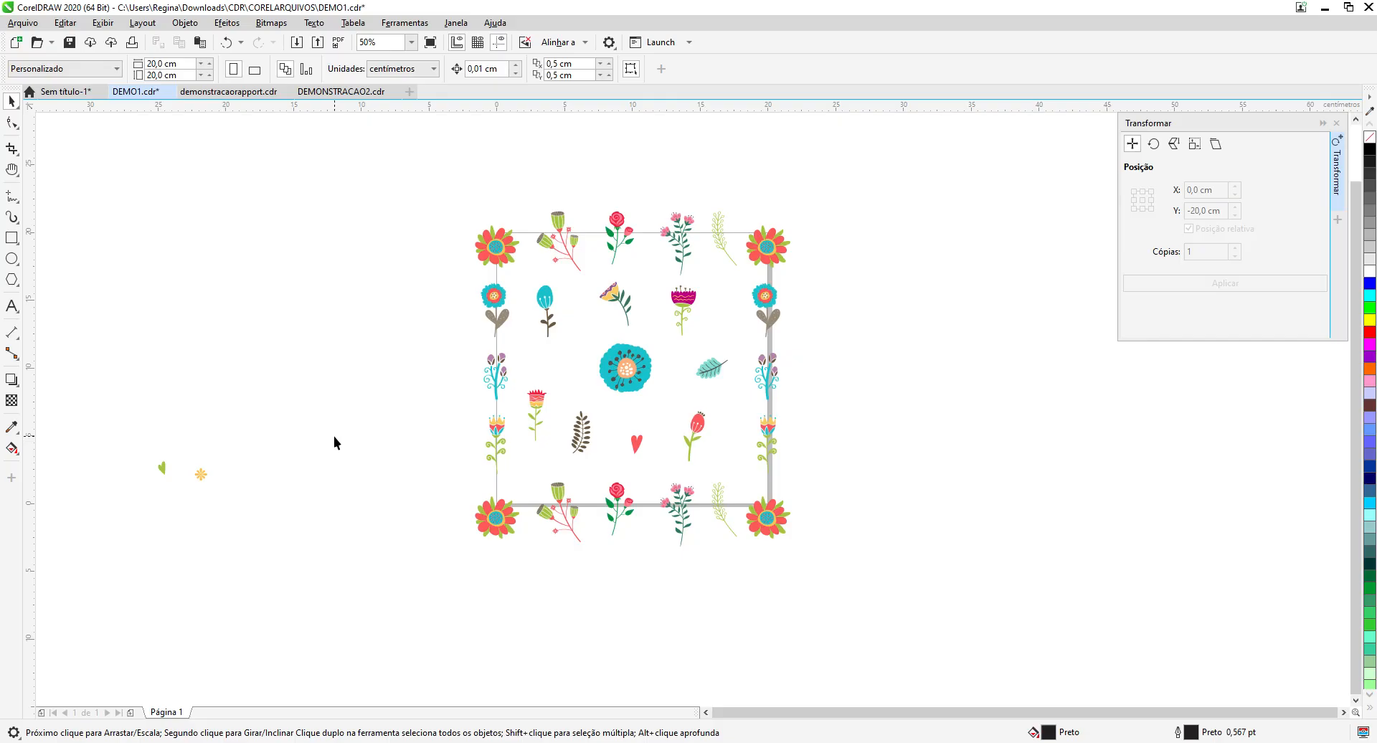
Step: Switch to the Sem título-1 document and move the loose round blue flower and brown-leaved flower apart, well clear of the page's left edge
click(62, 92)
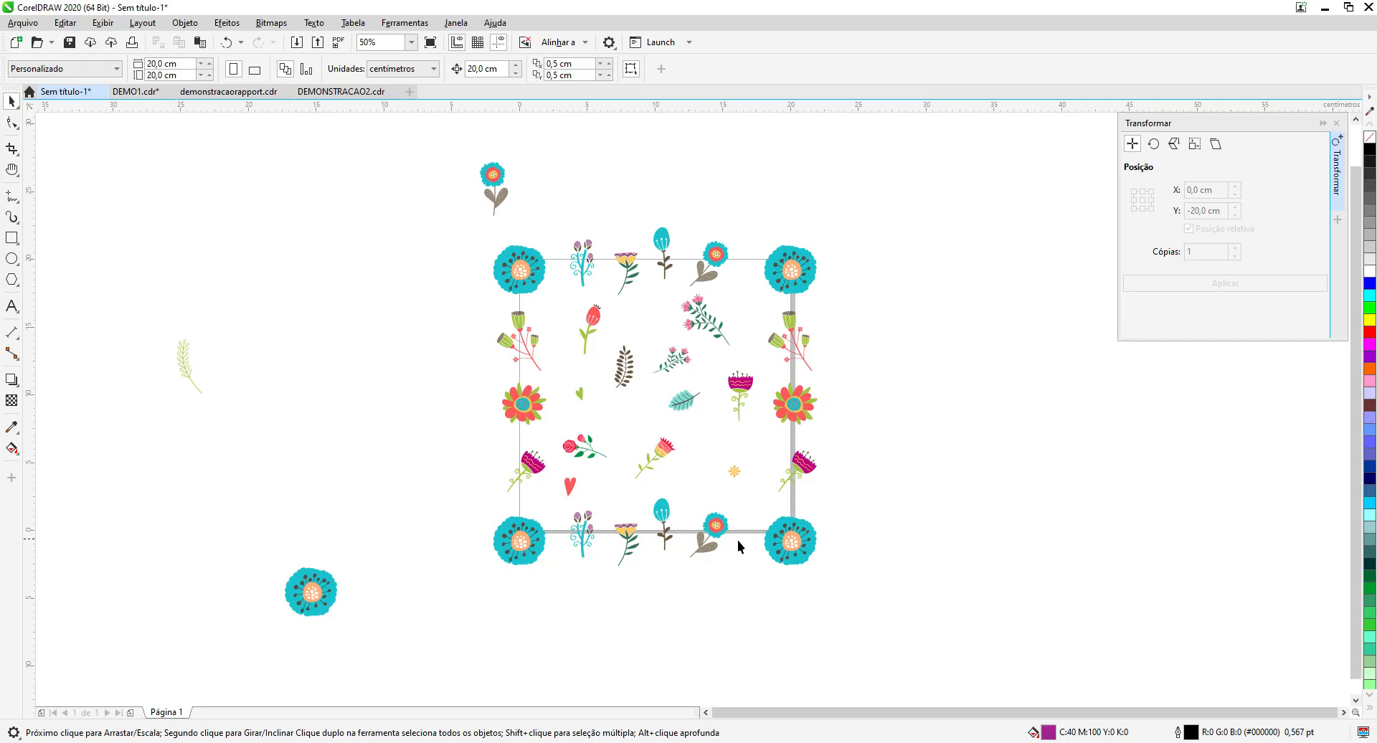
drag(311, 601, 192, 366)
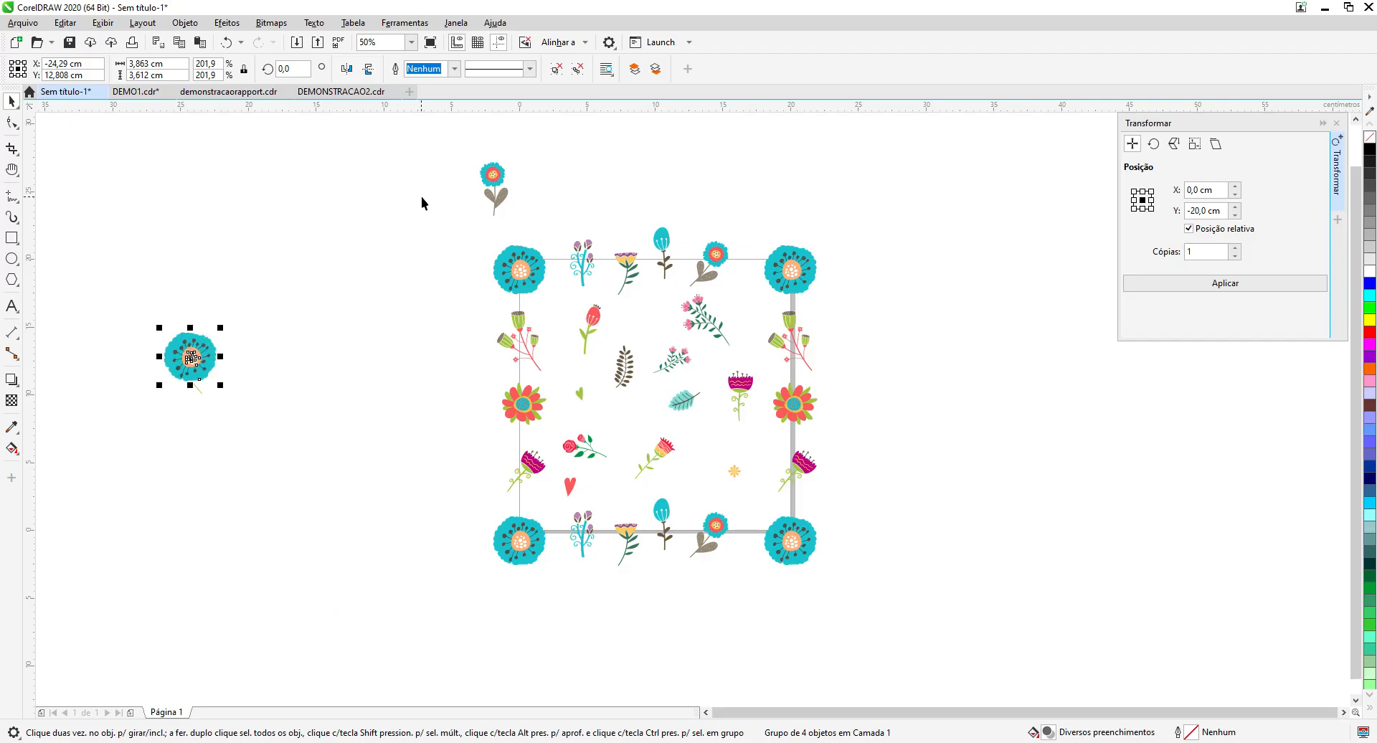
drag(490, 174, 187, 265)
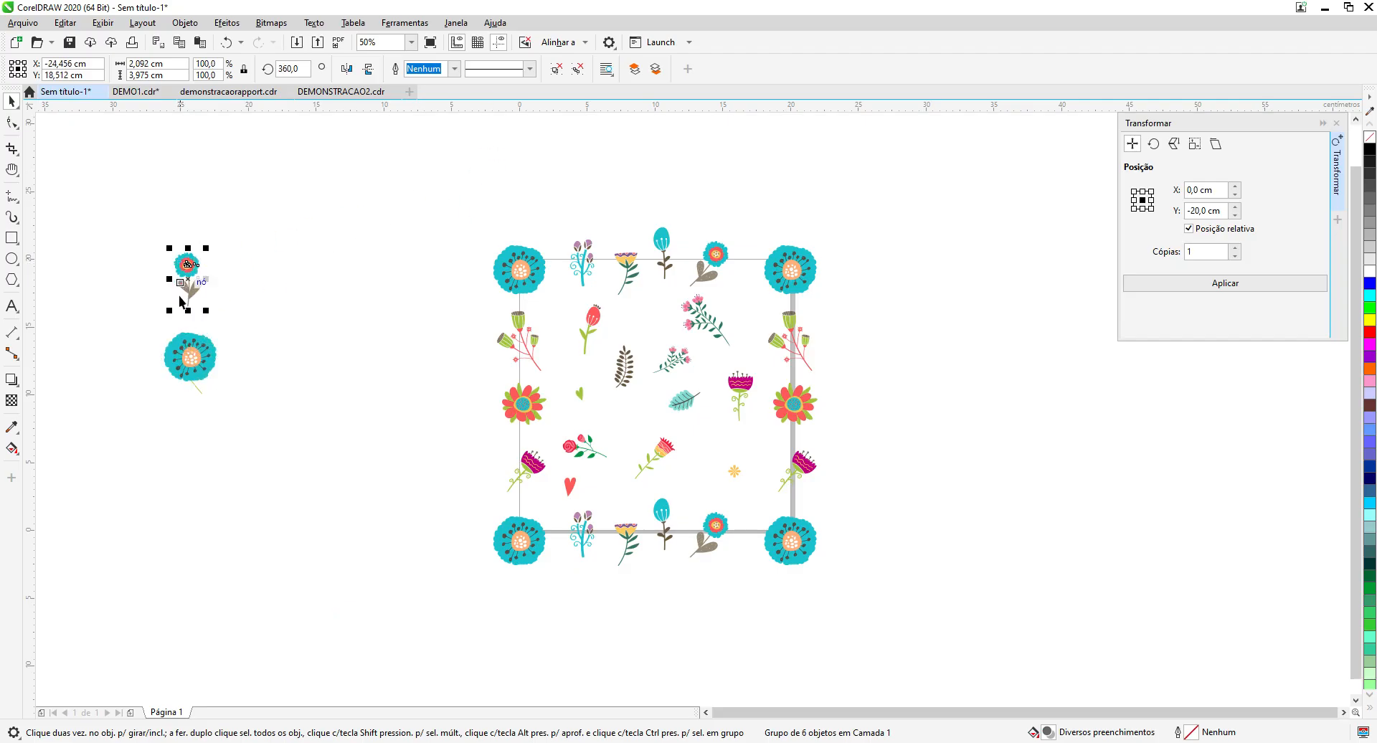
drag(187, 361, 215, 286)
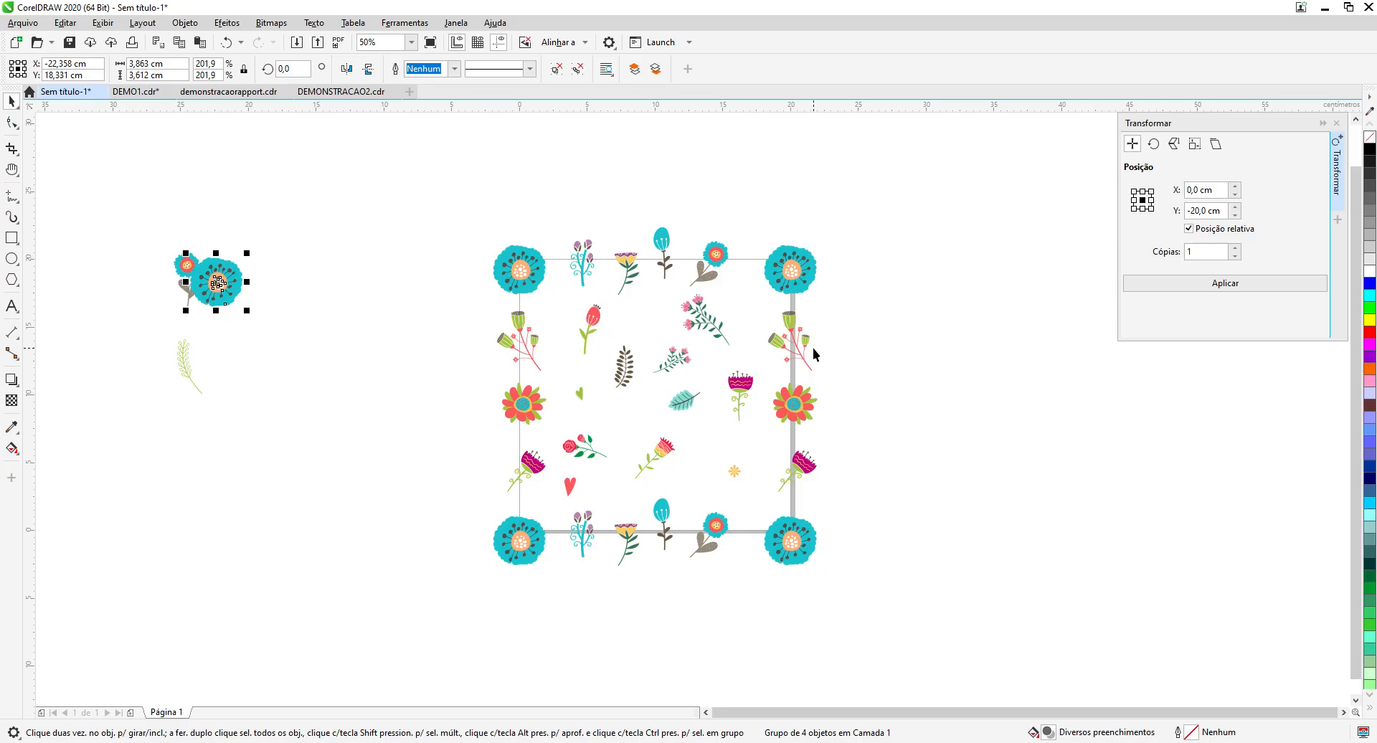
click(337, 376)
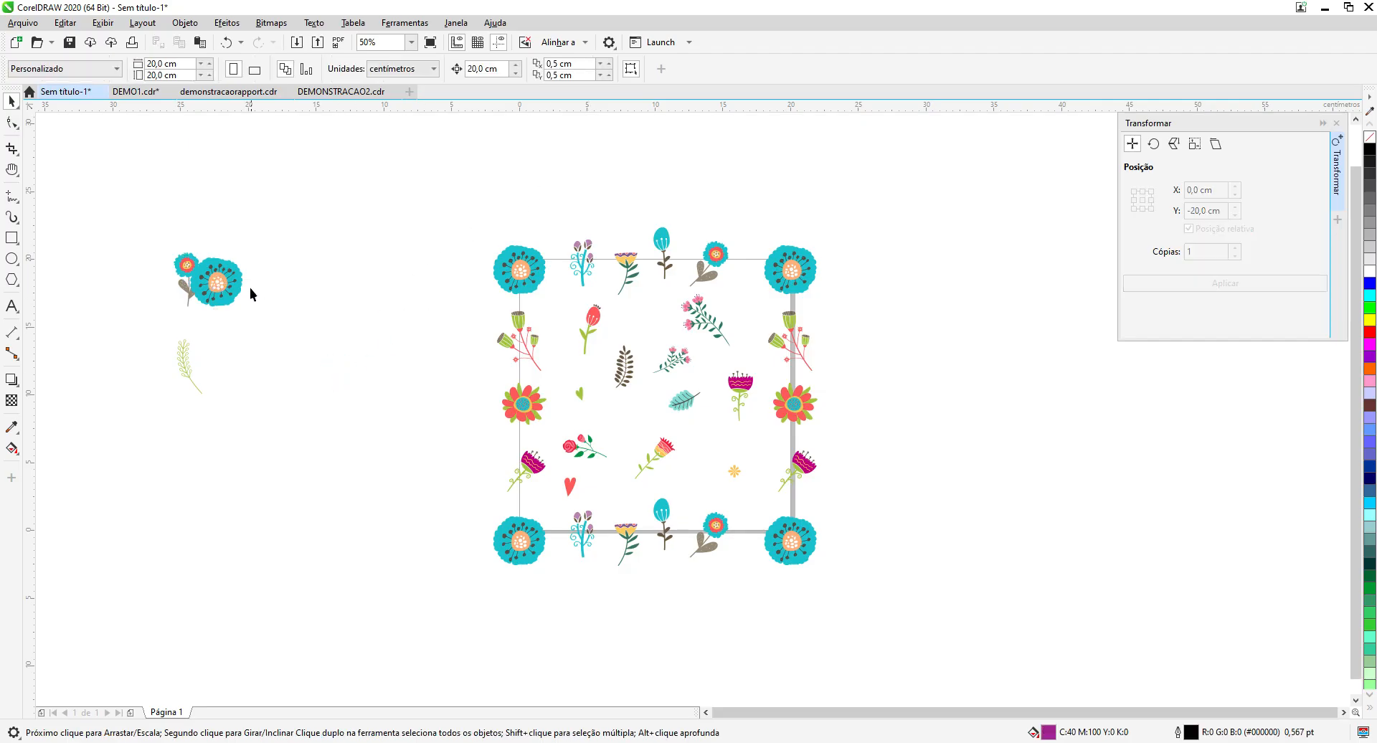
click(215, 286)
drag(220, 289, 300, 244)
click(313, 321)
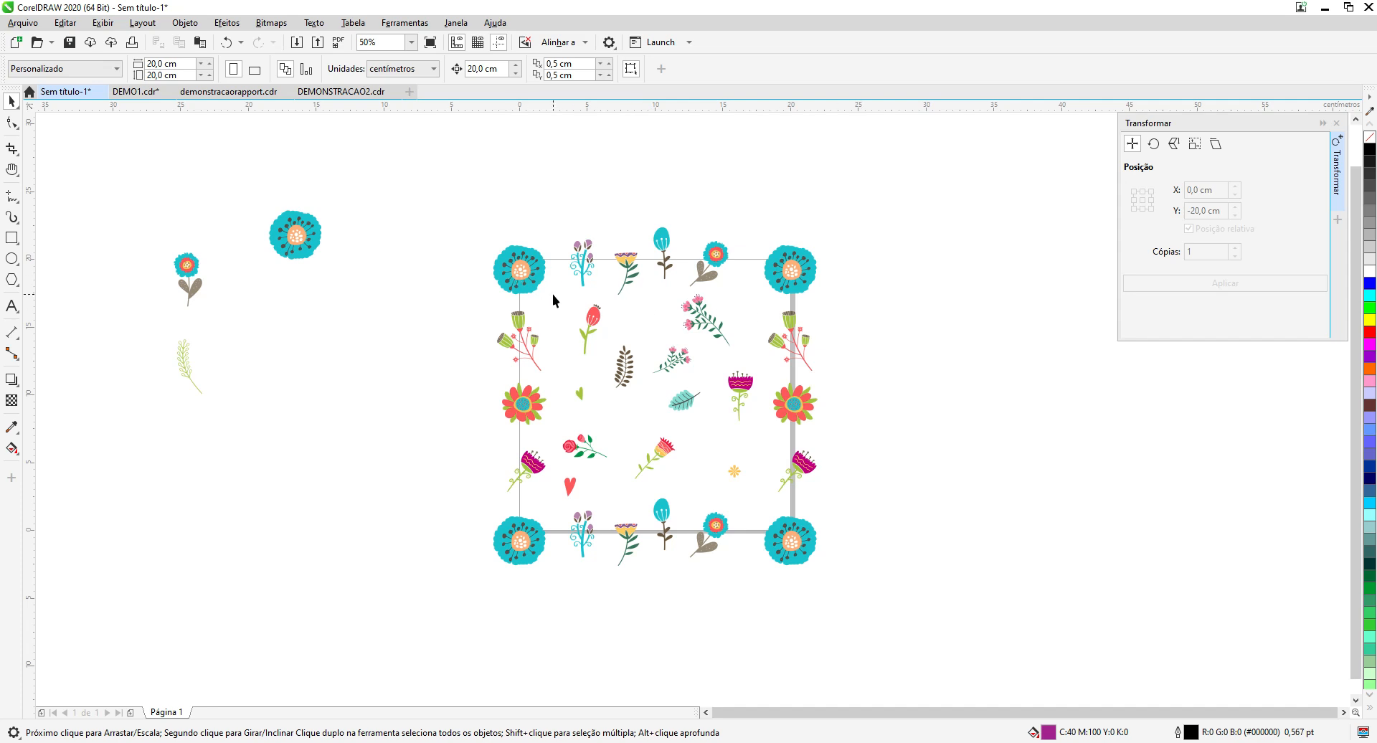
Step: Group all the motifs on and around the page in Sem título-1, leaving out the three loose ones
drag(469, 226, 873, 631)
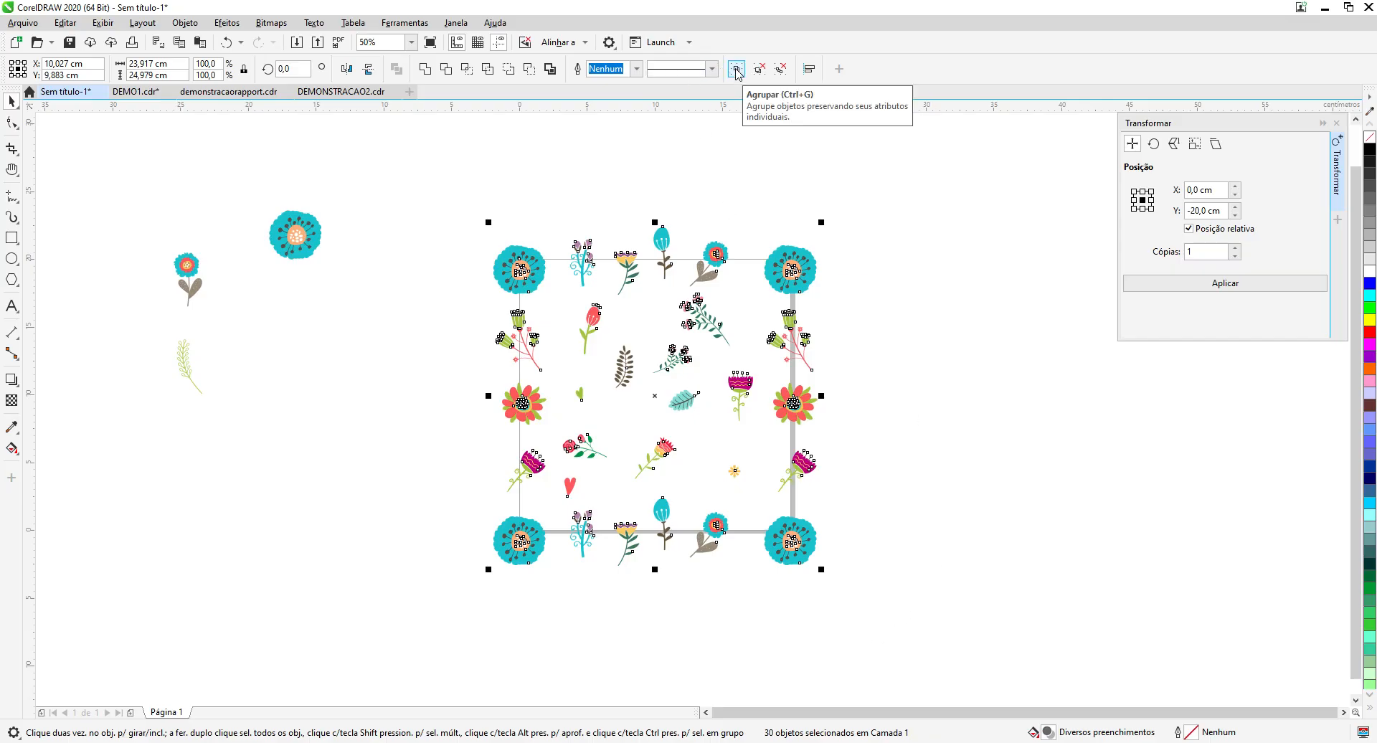
click(737, 69)
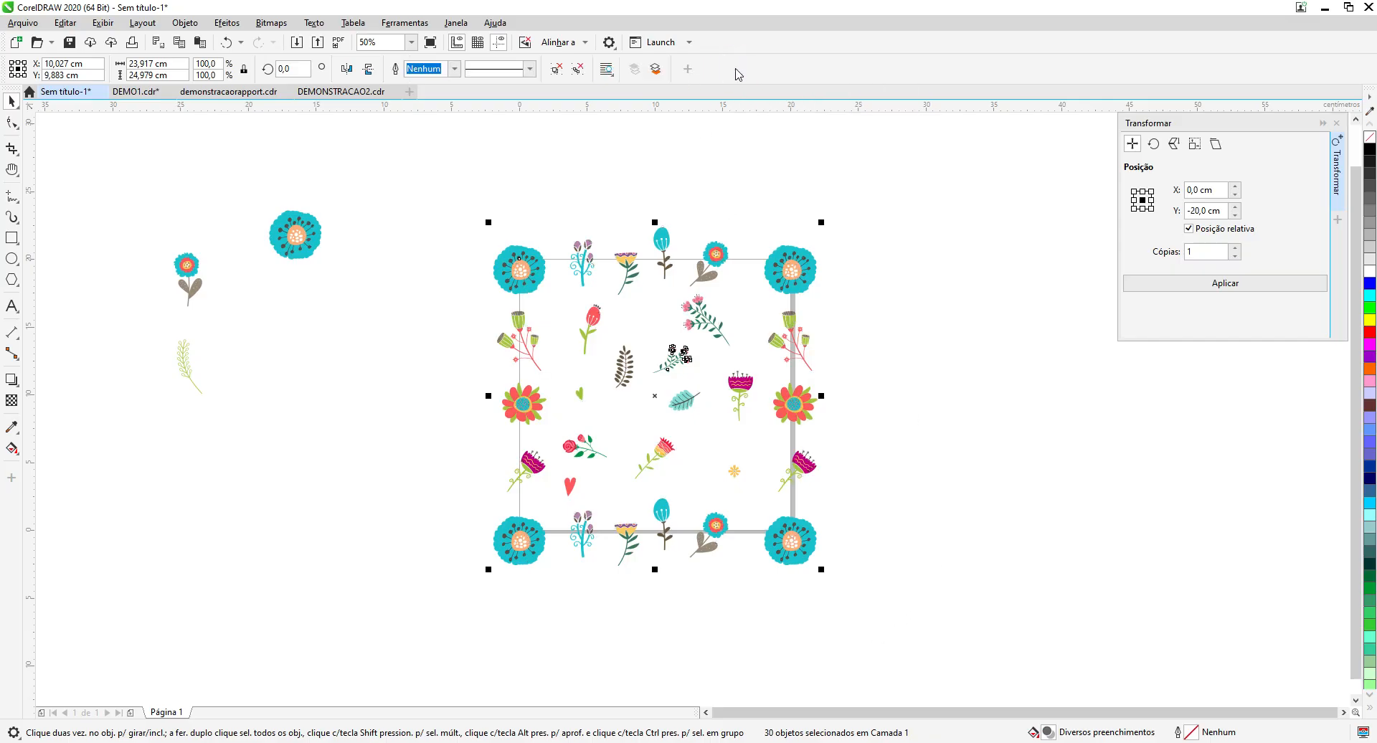
right_click(657, 299)
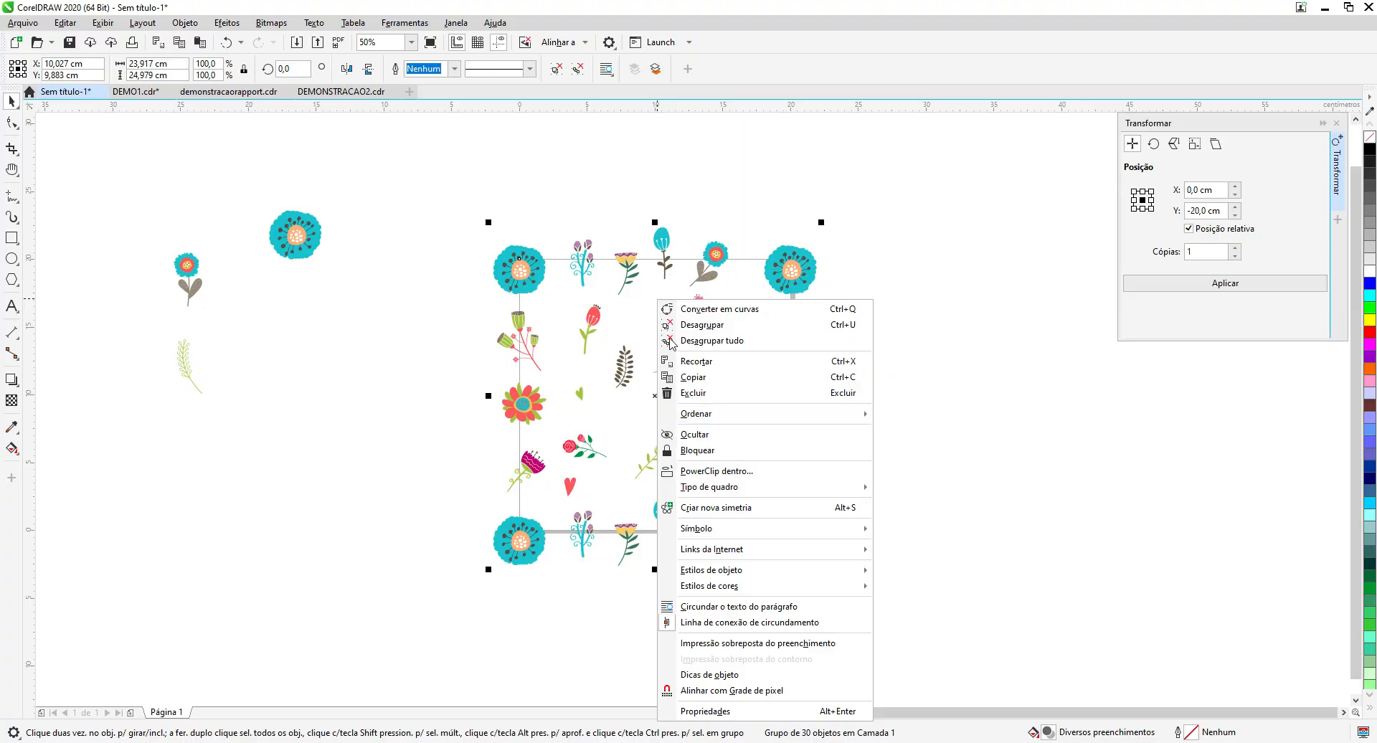
click(631, 291)
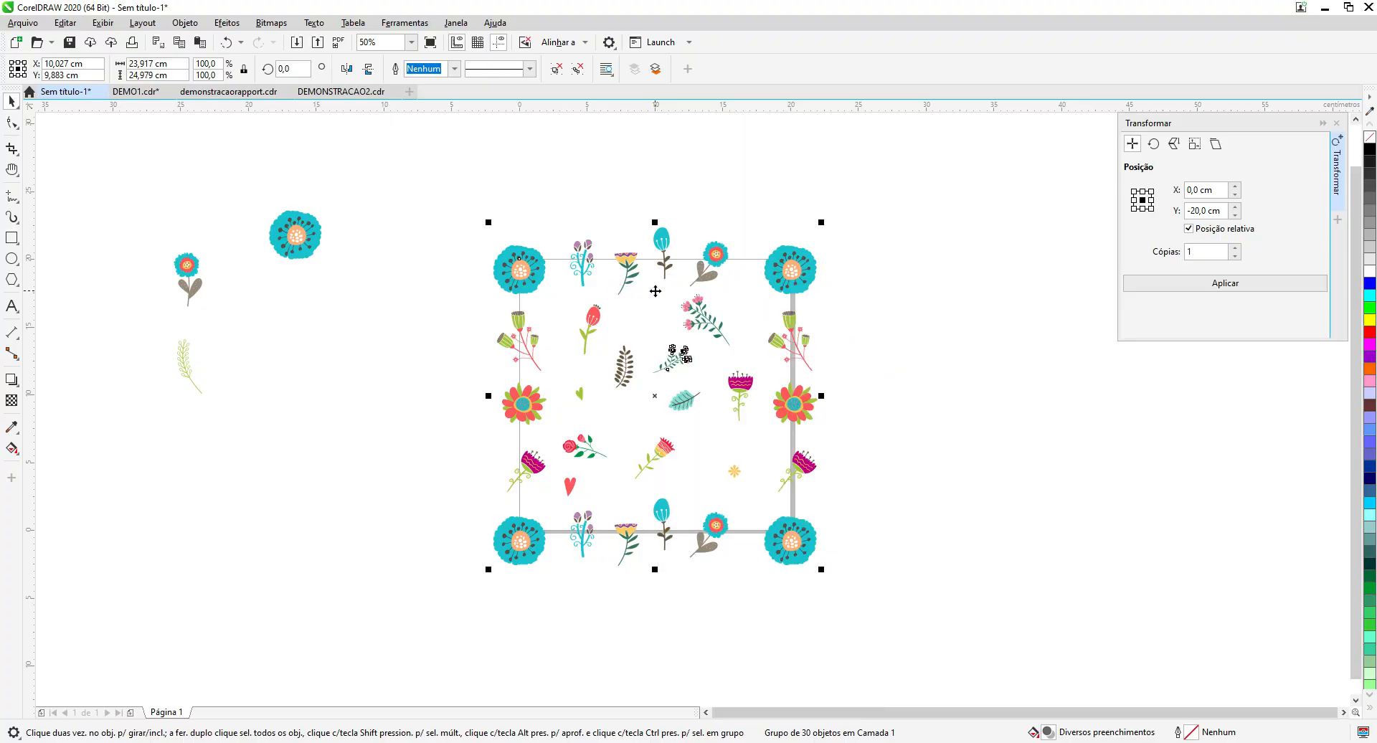
right_click(655, 291)
click(882, 260)
right_click(755, 260)
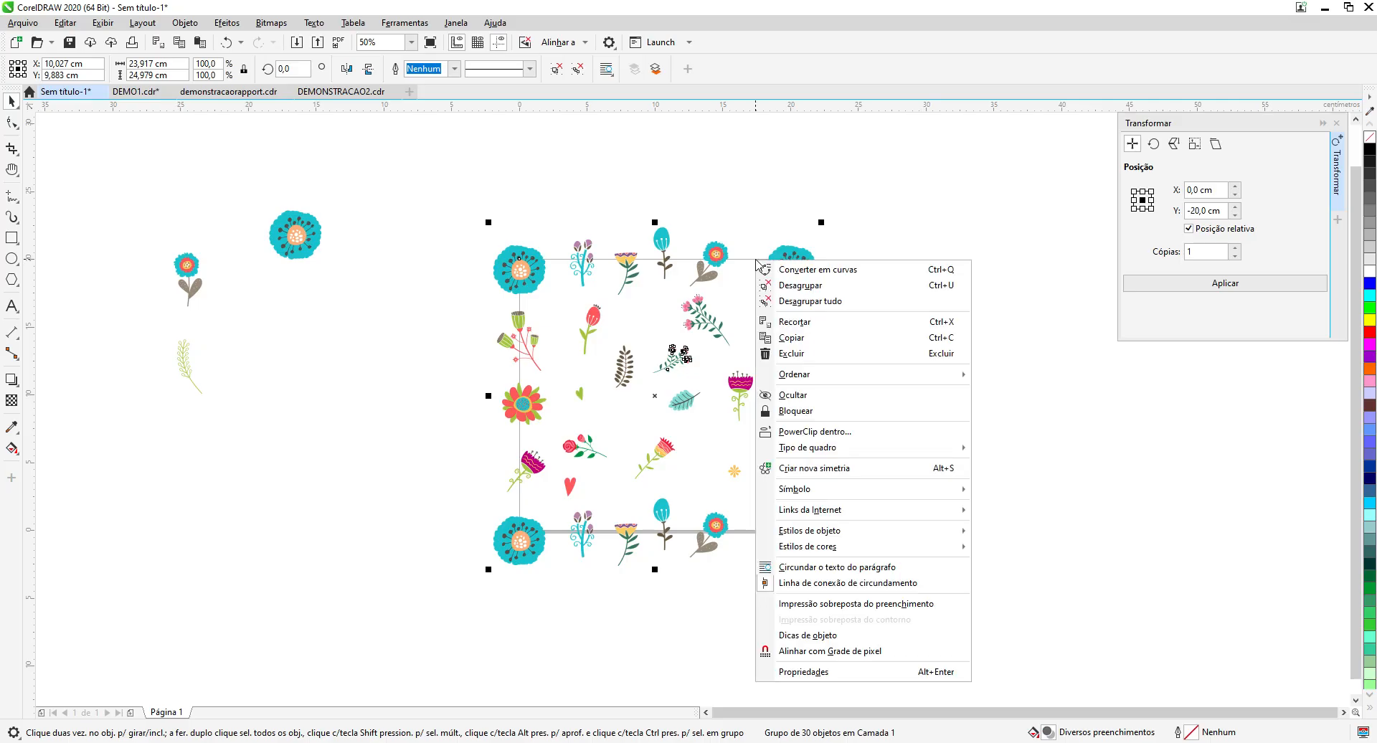
click(742, 276)
click(917, 274)
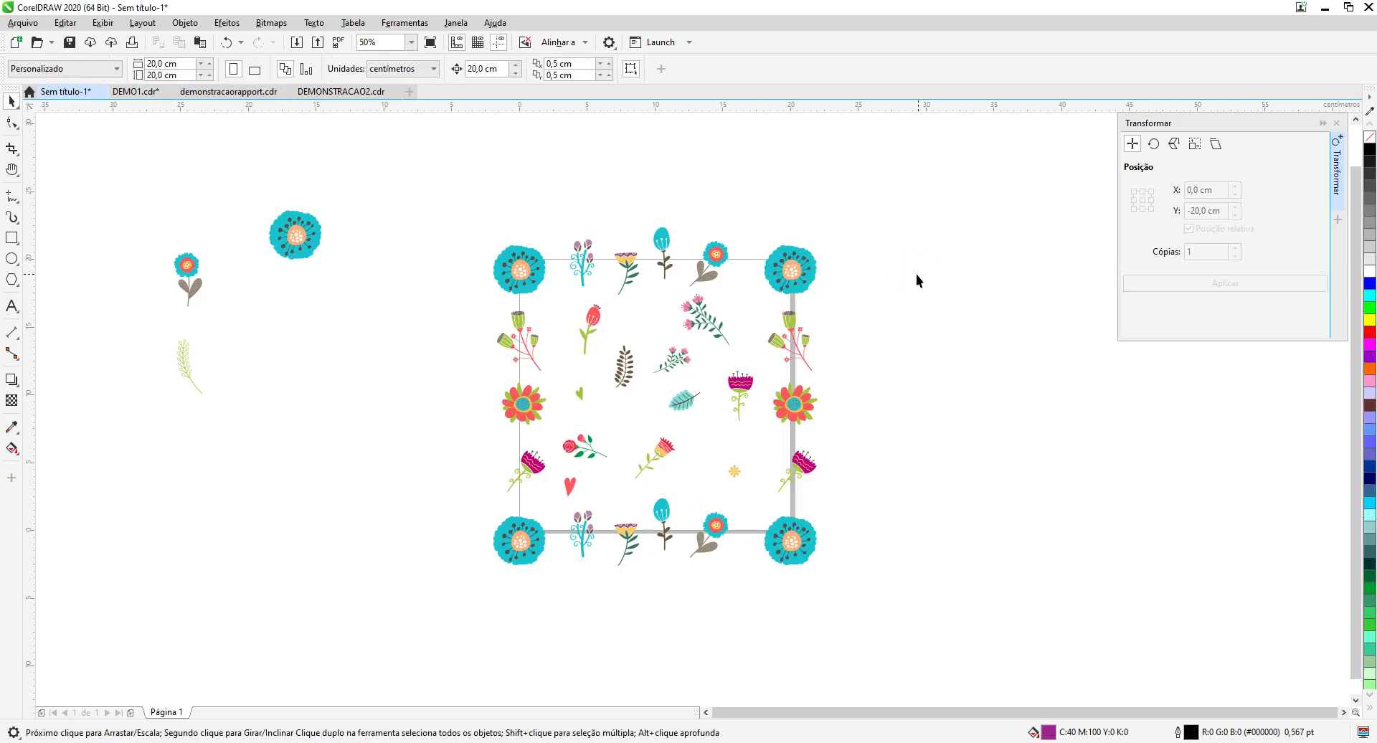
Step: Try to PowerClip the whole group of motifs inside the page-sized rectangle
drag(579, 218, 875, 617)
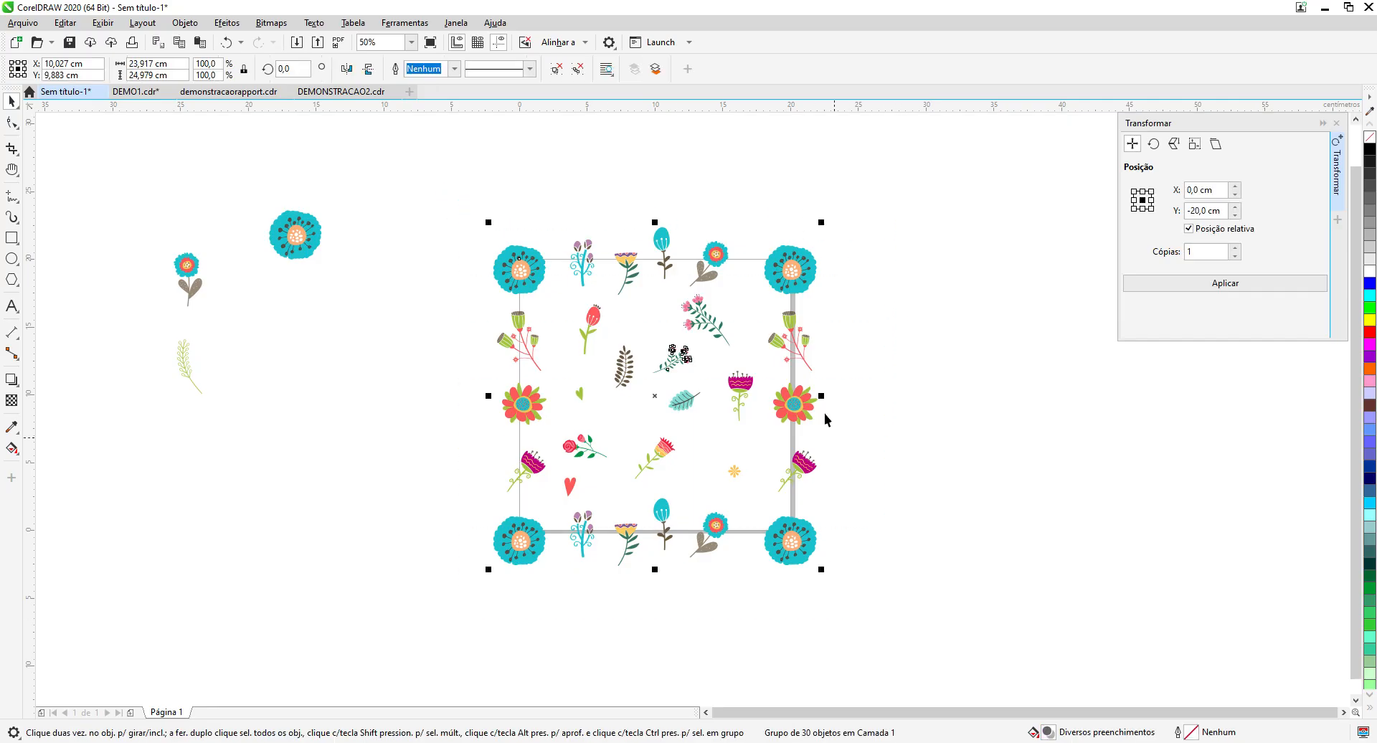
click(789, 271)
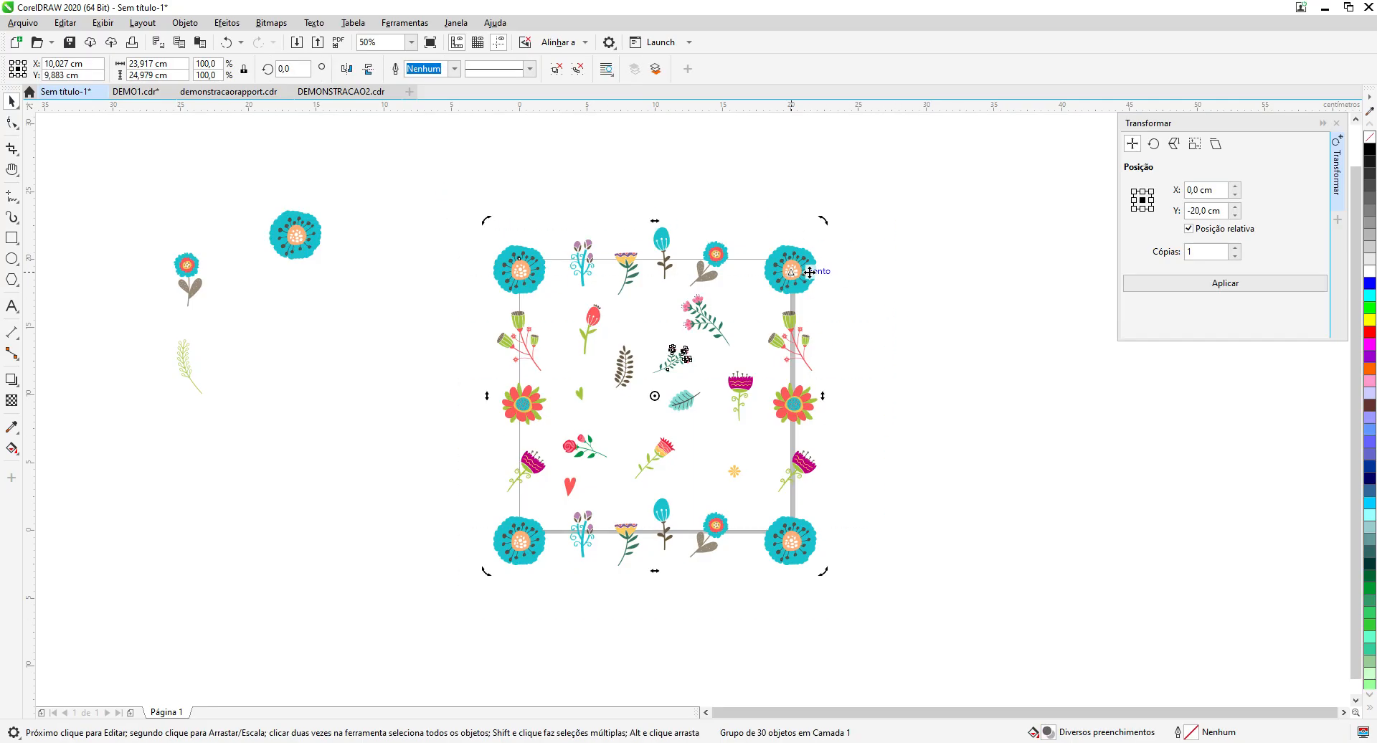
click(832, 280)
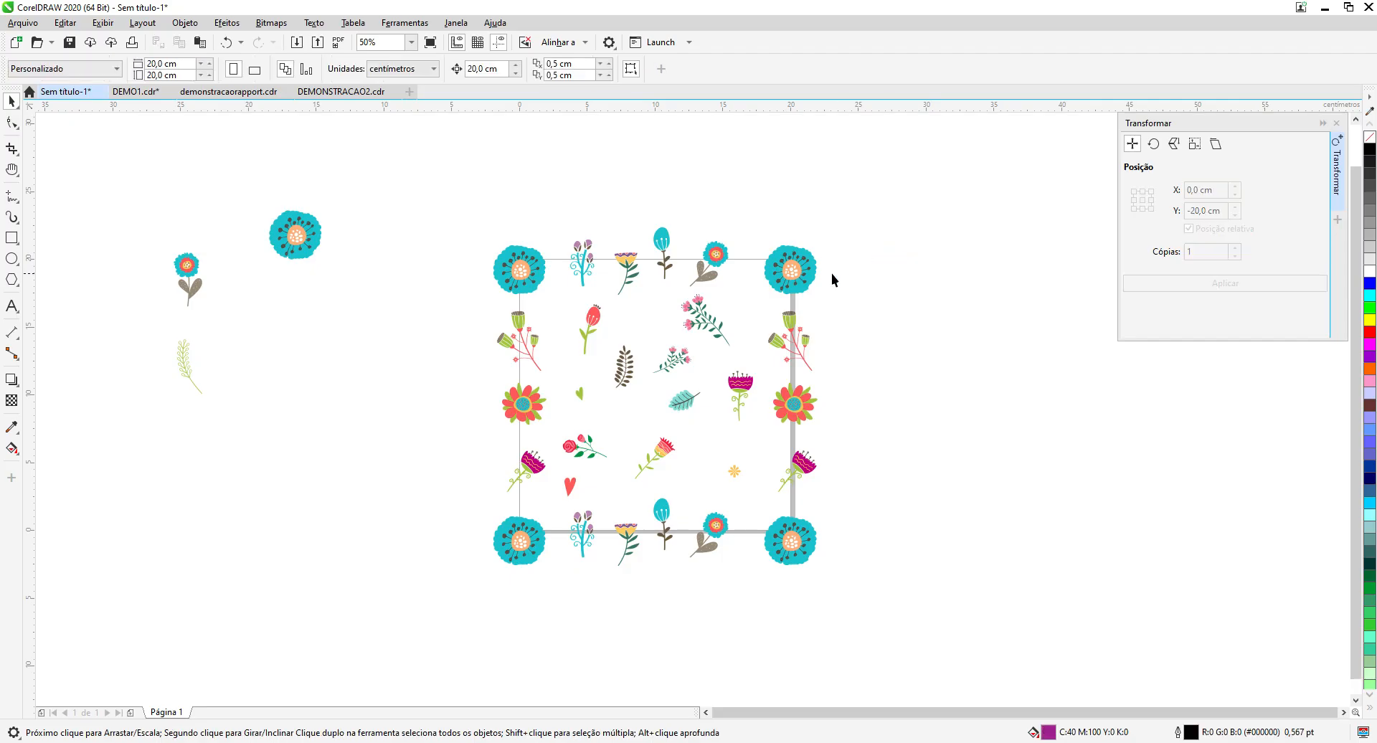
click(794, 281)
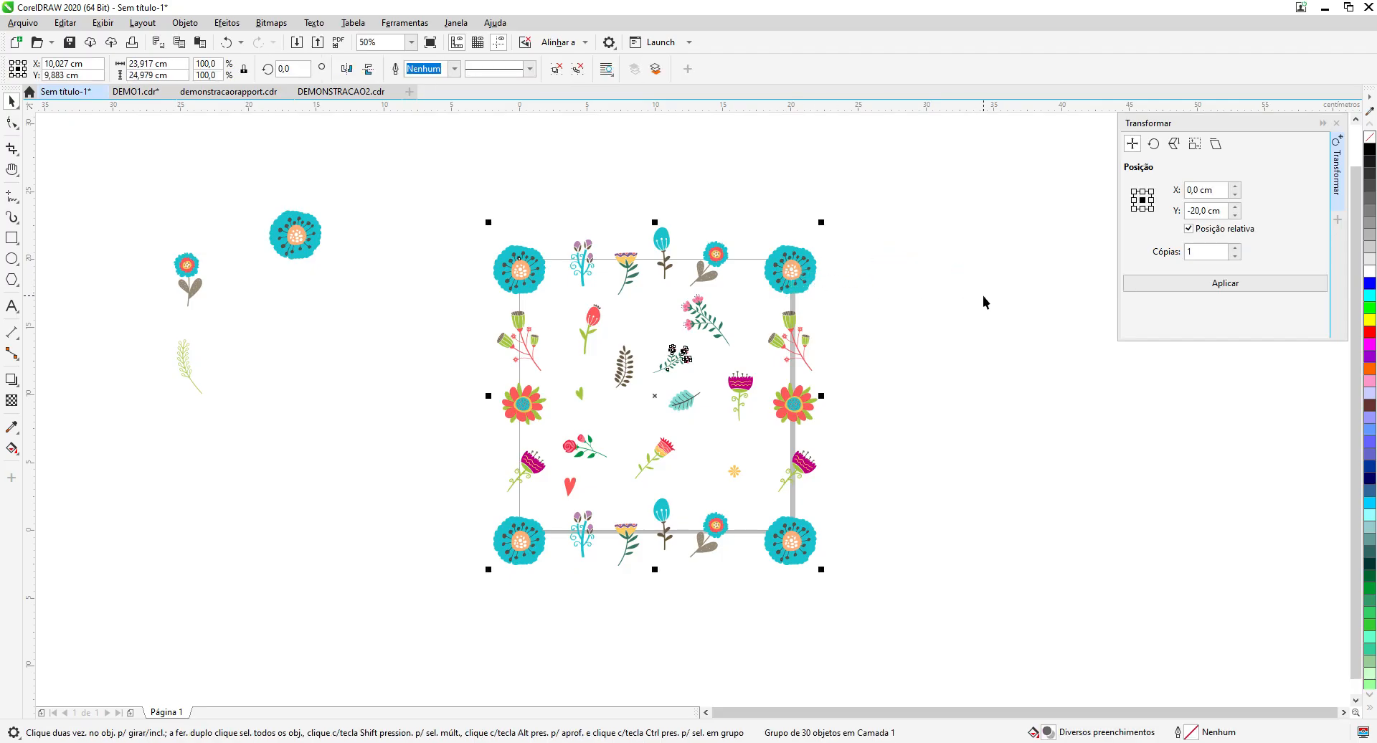
right_click(788, 267)
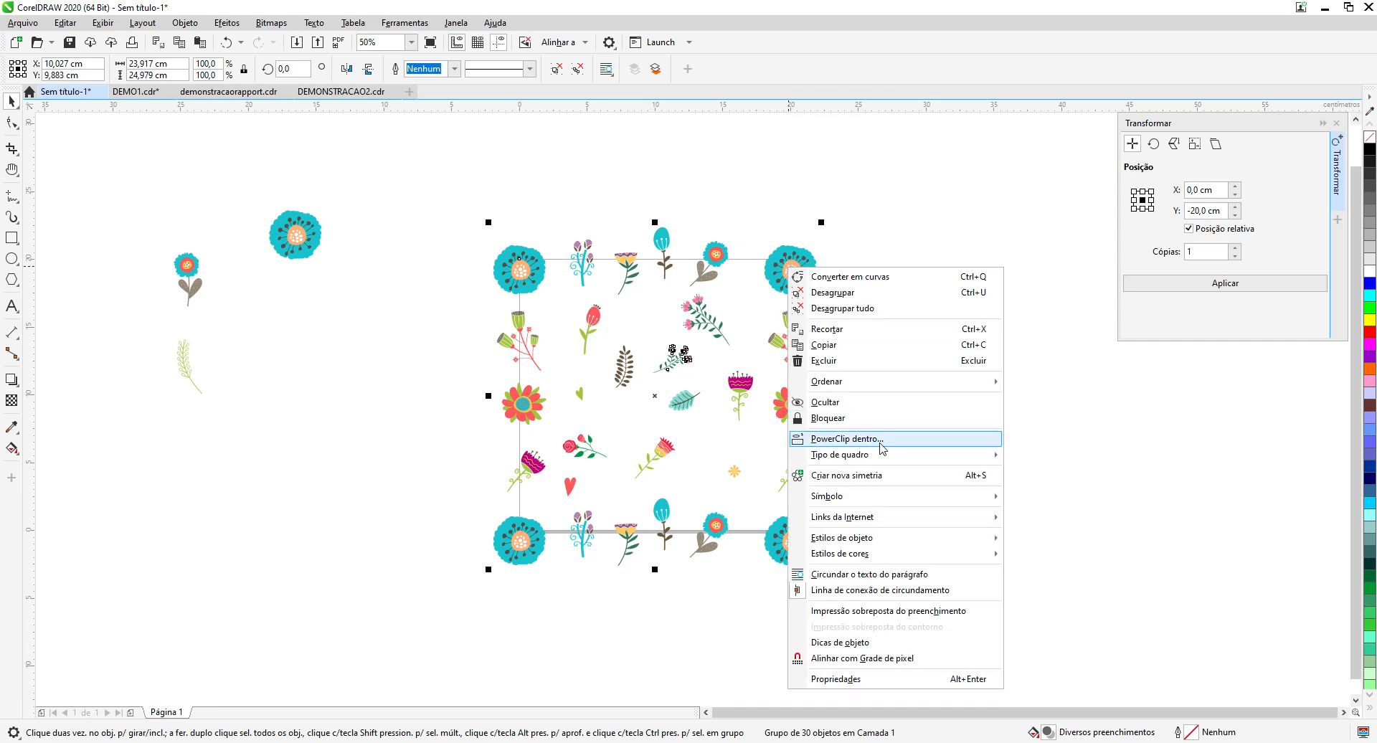
click(841, 441)
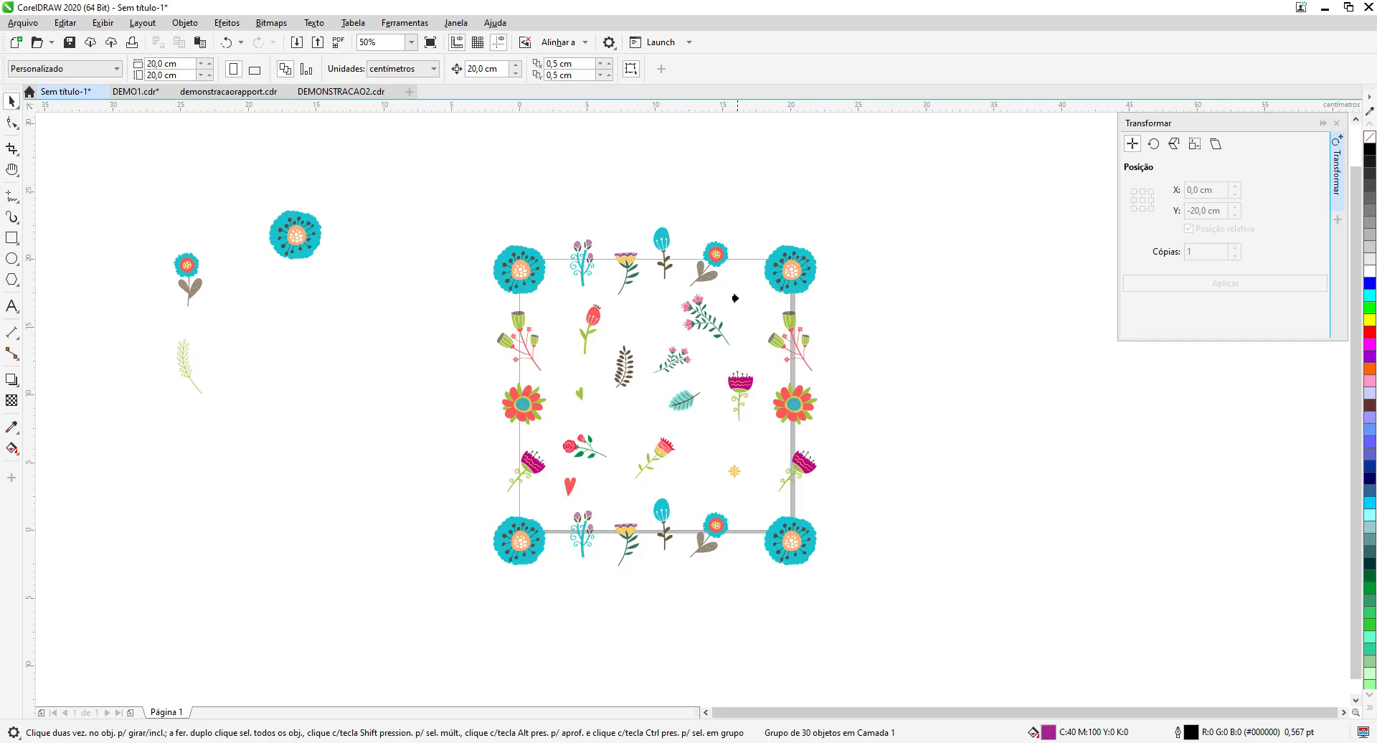
click(613, 412)
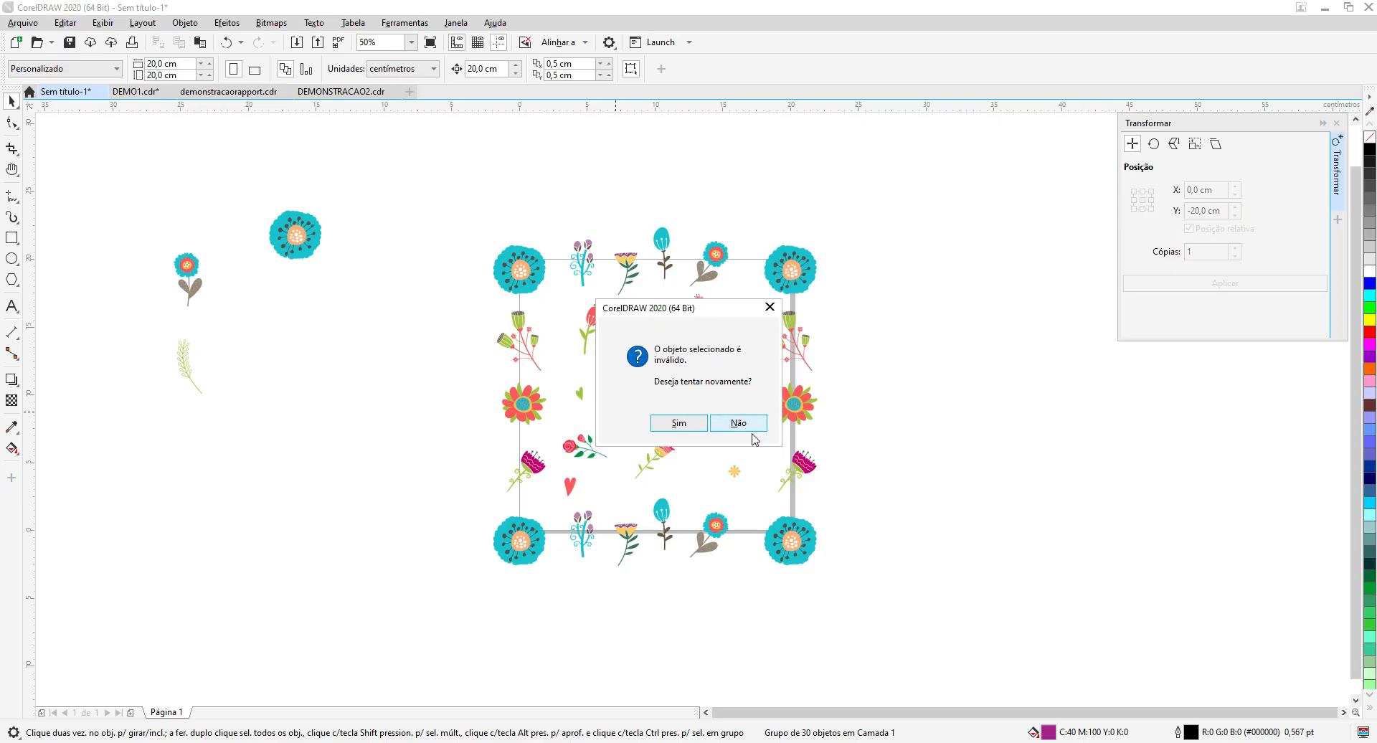
click(677, 424)
click(702, 476)
click(757, 428)
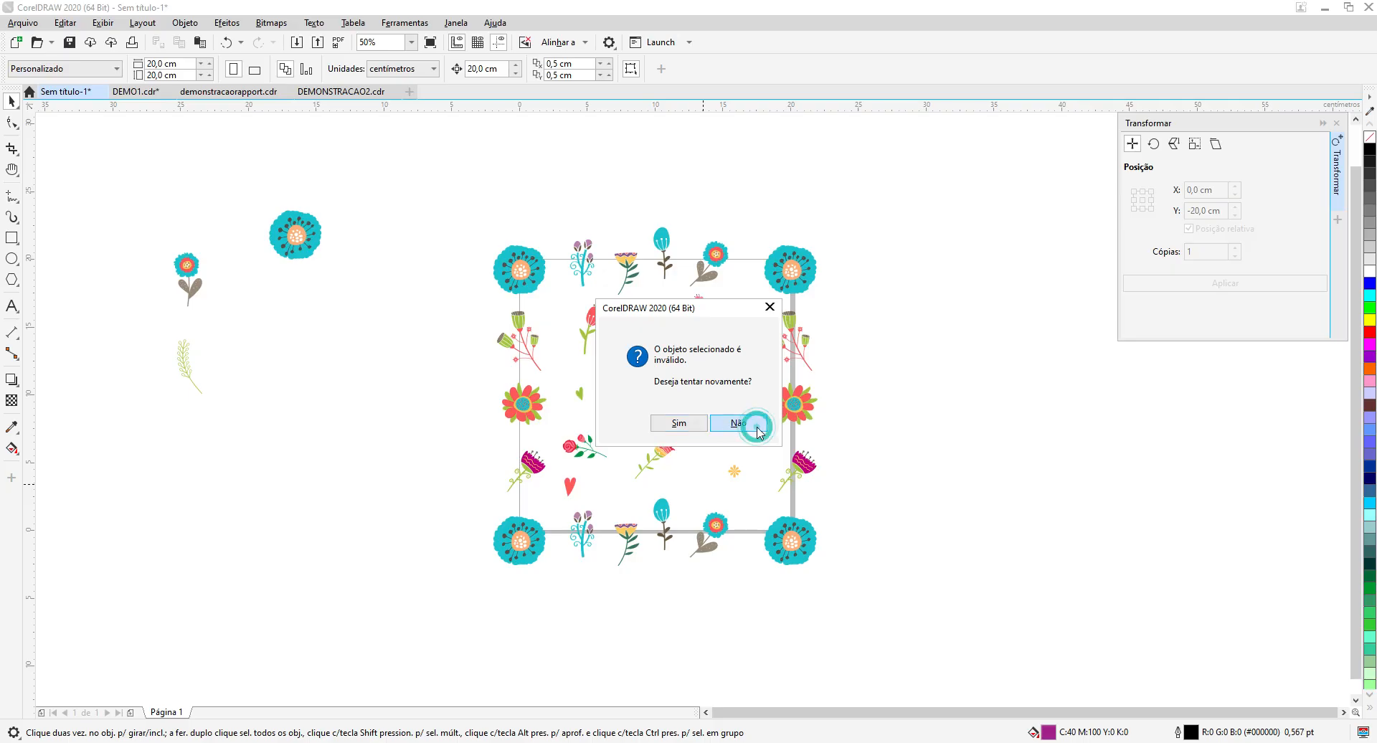
Step: Ungroup the motifs on and around the page back into separate flowers and leaves
click(780, 285)
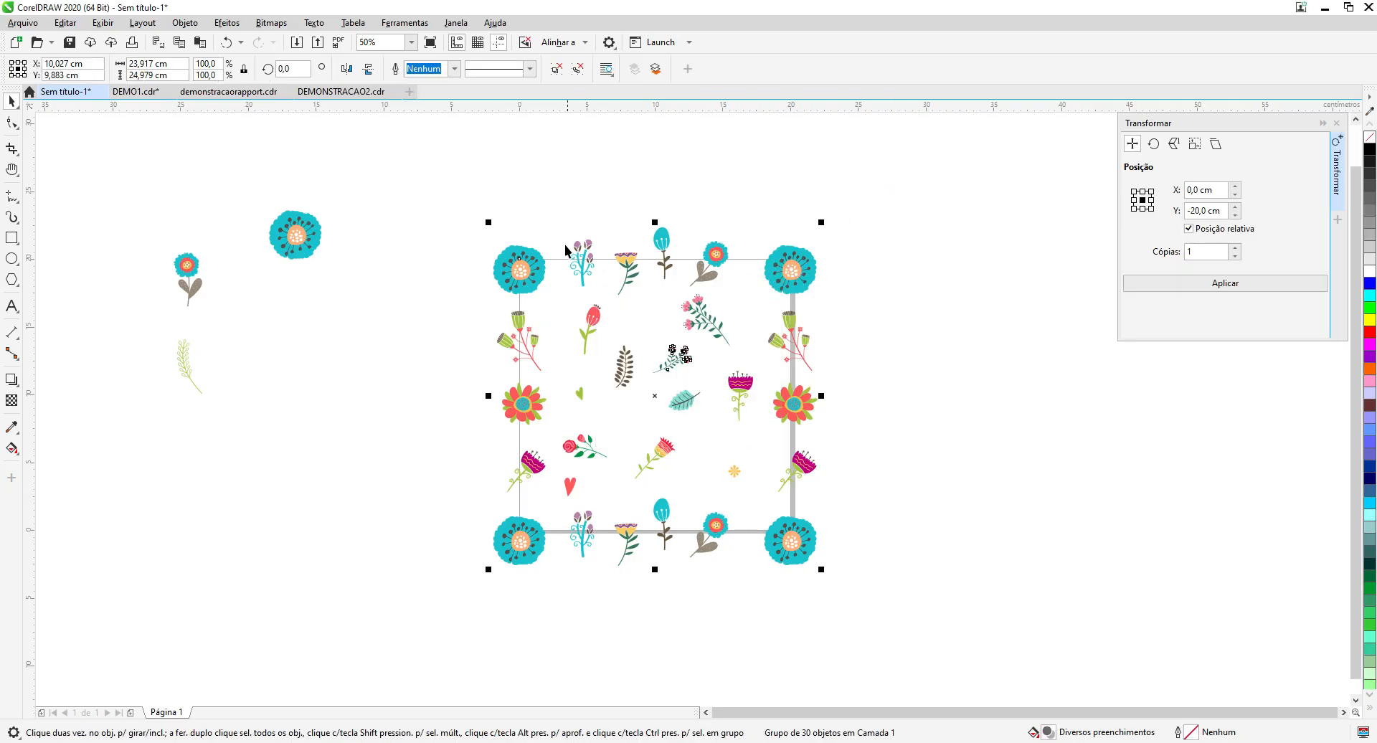
click(557, 69)
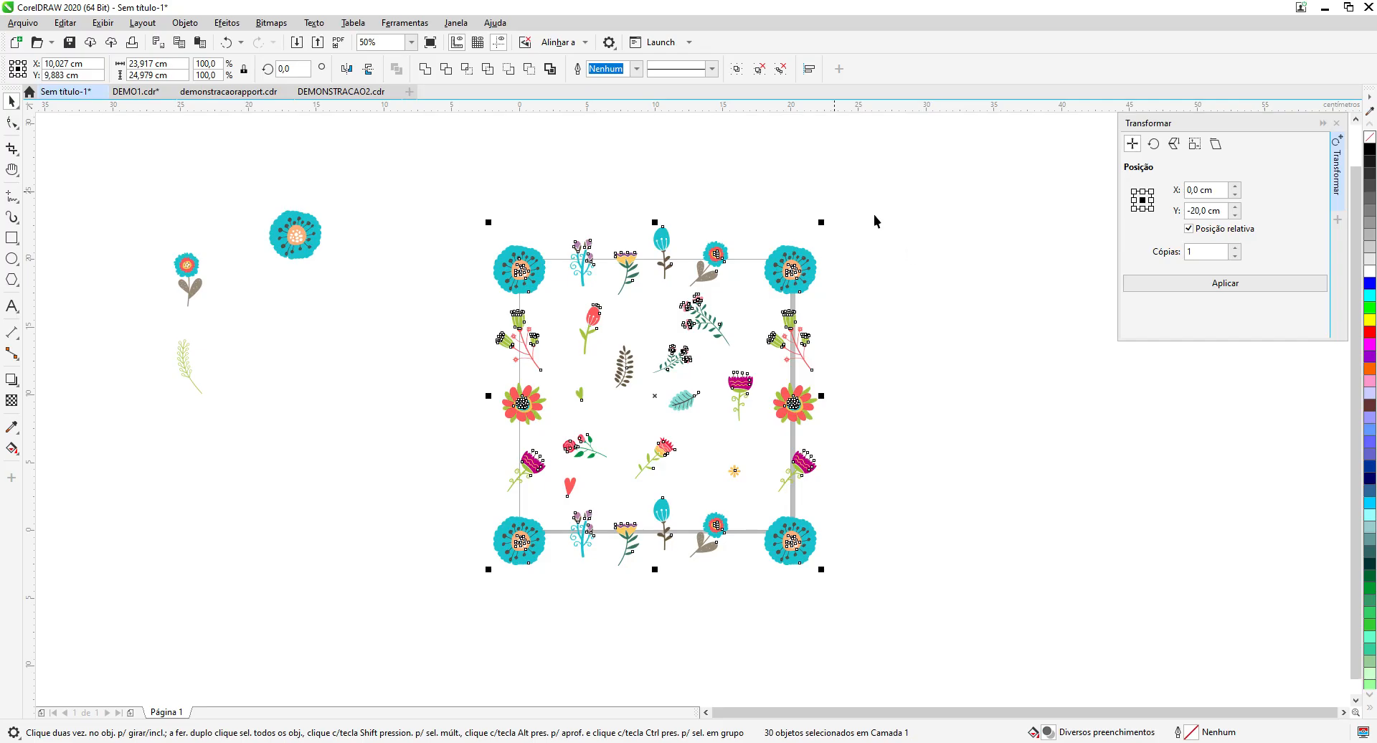
click(905, 251)
Step: Try to PowerClip all the ungrouped motifs at once inside the page-sized rectangle
drag(515, 204, 894, 625)
right_click(802, 271)
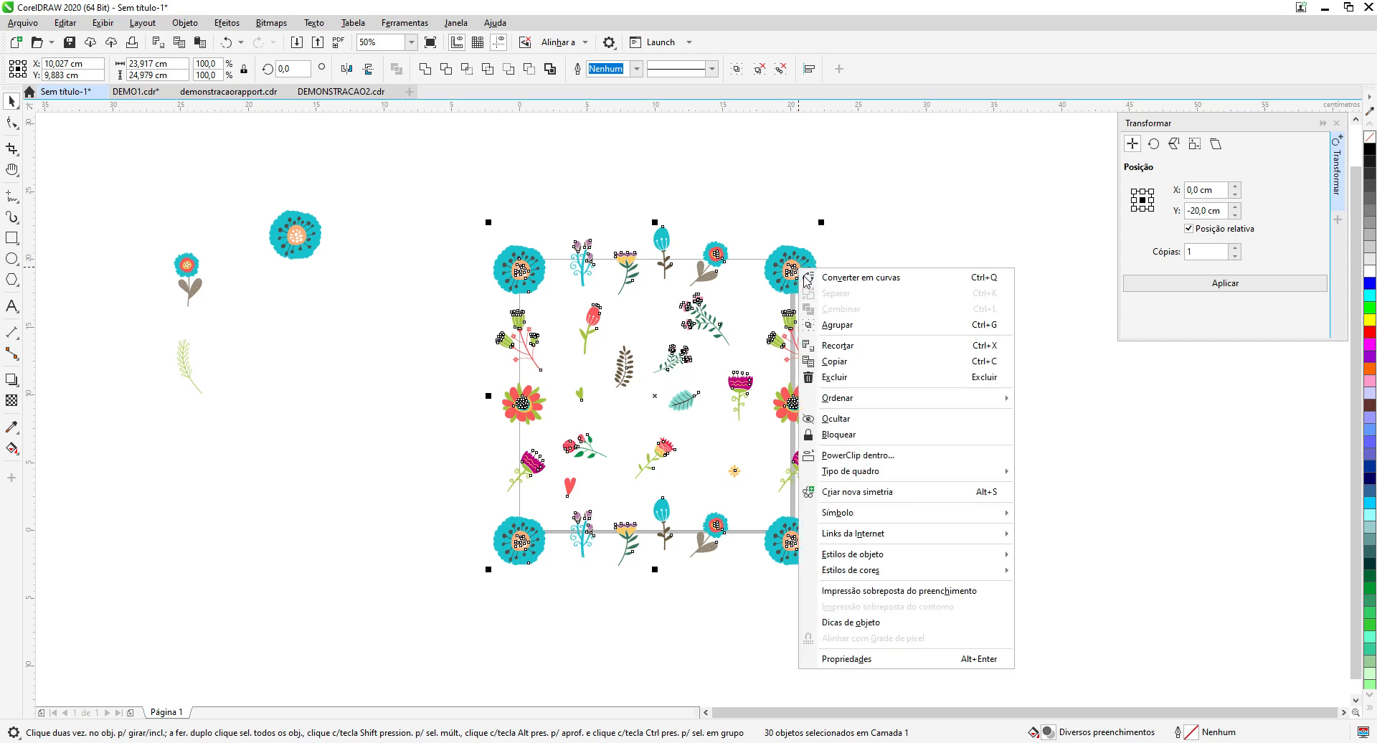
click(842, 456)
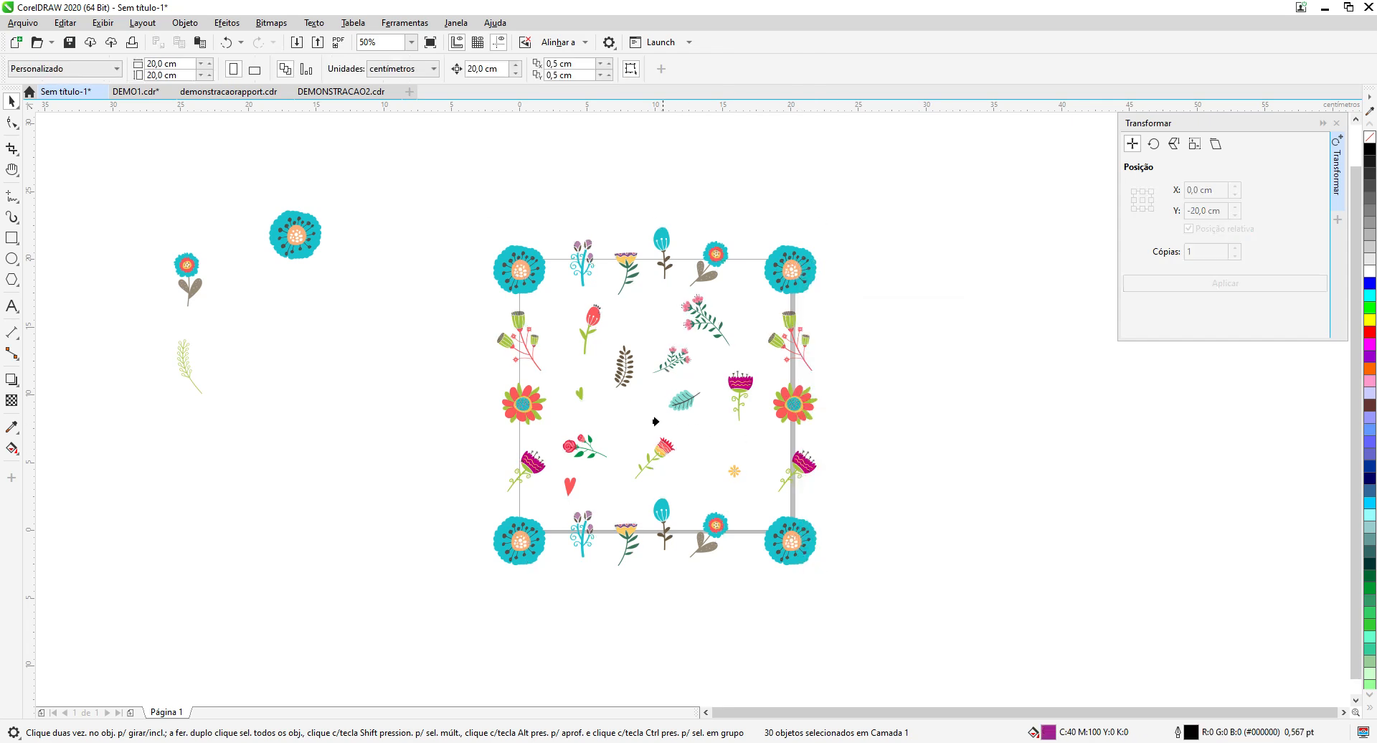
click(626, 415)
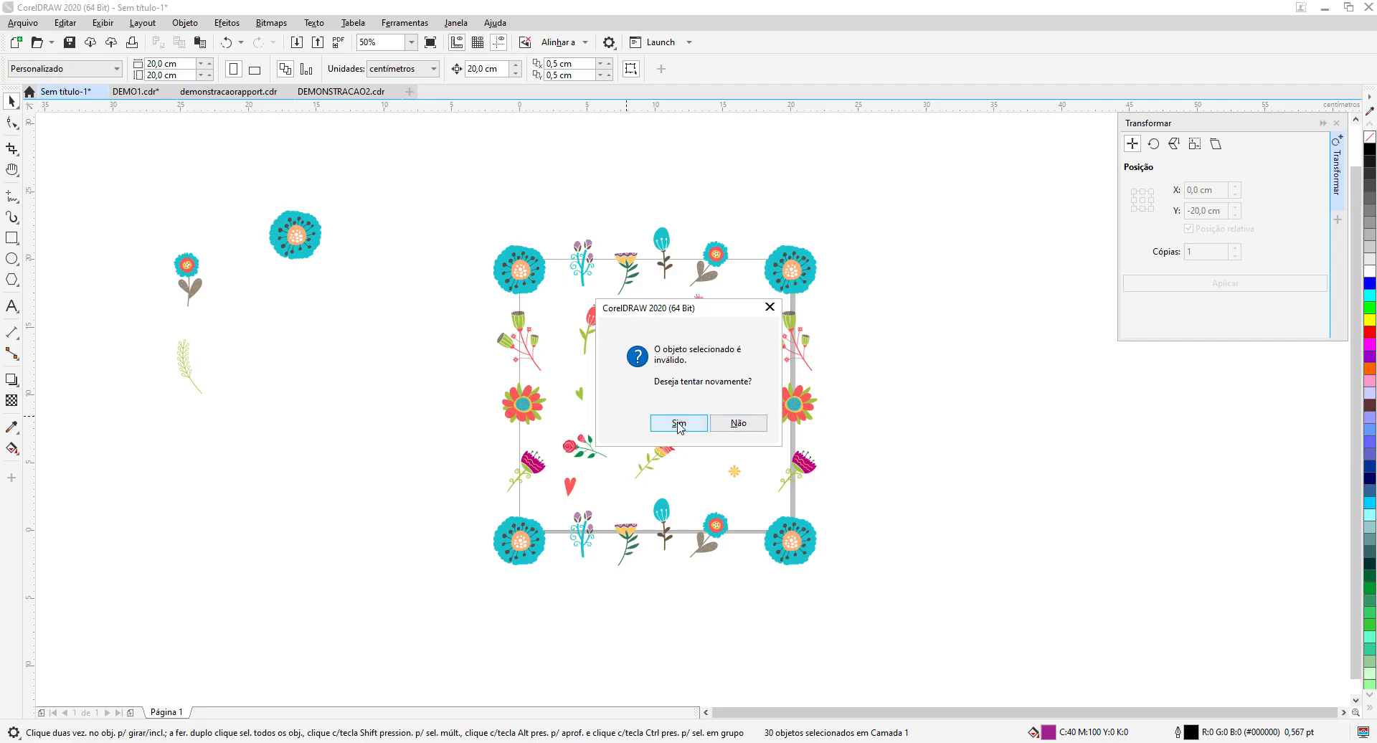
click(738, 423)
click(932, 353)
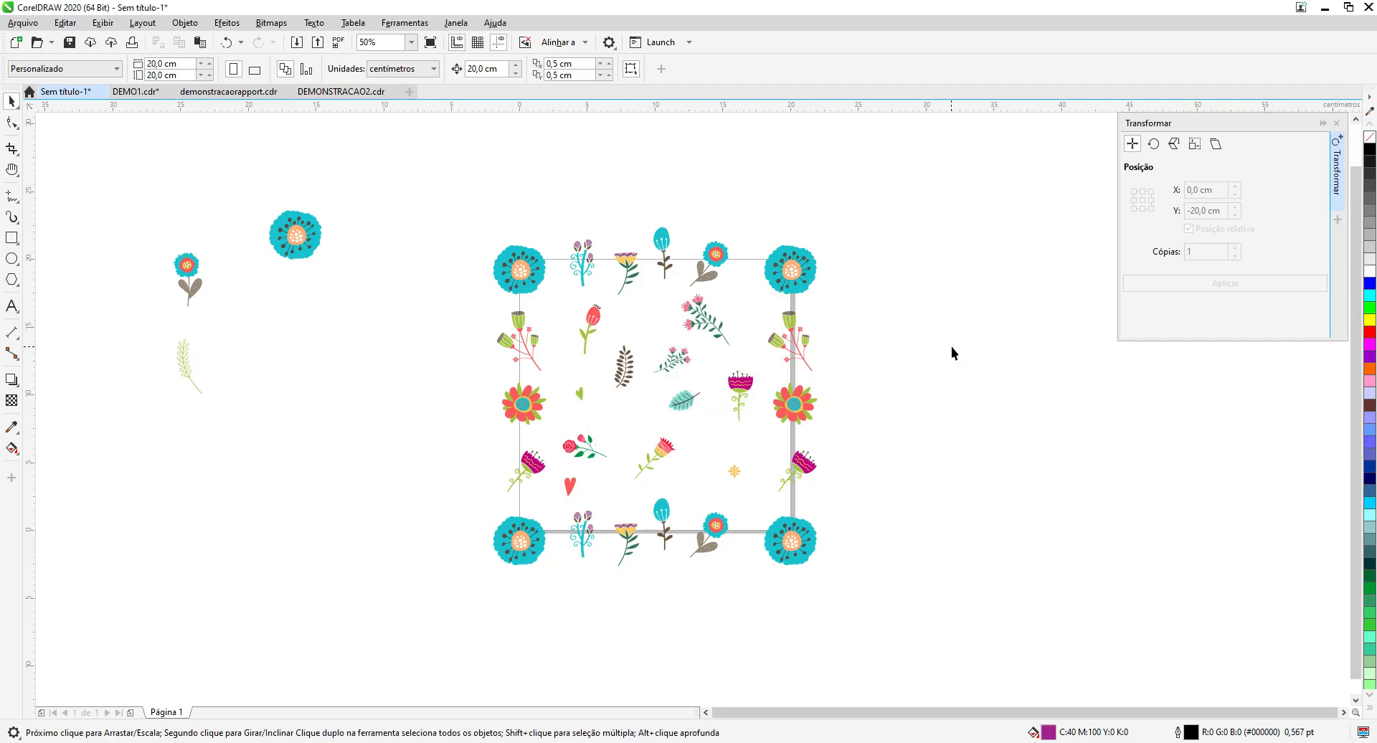
drag(445, 214, 853, 280)
drag(891, 672, 891, 668)
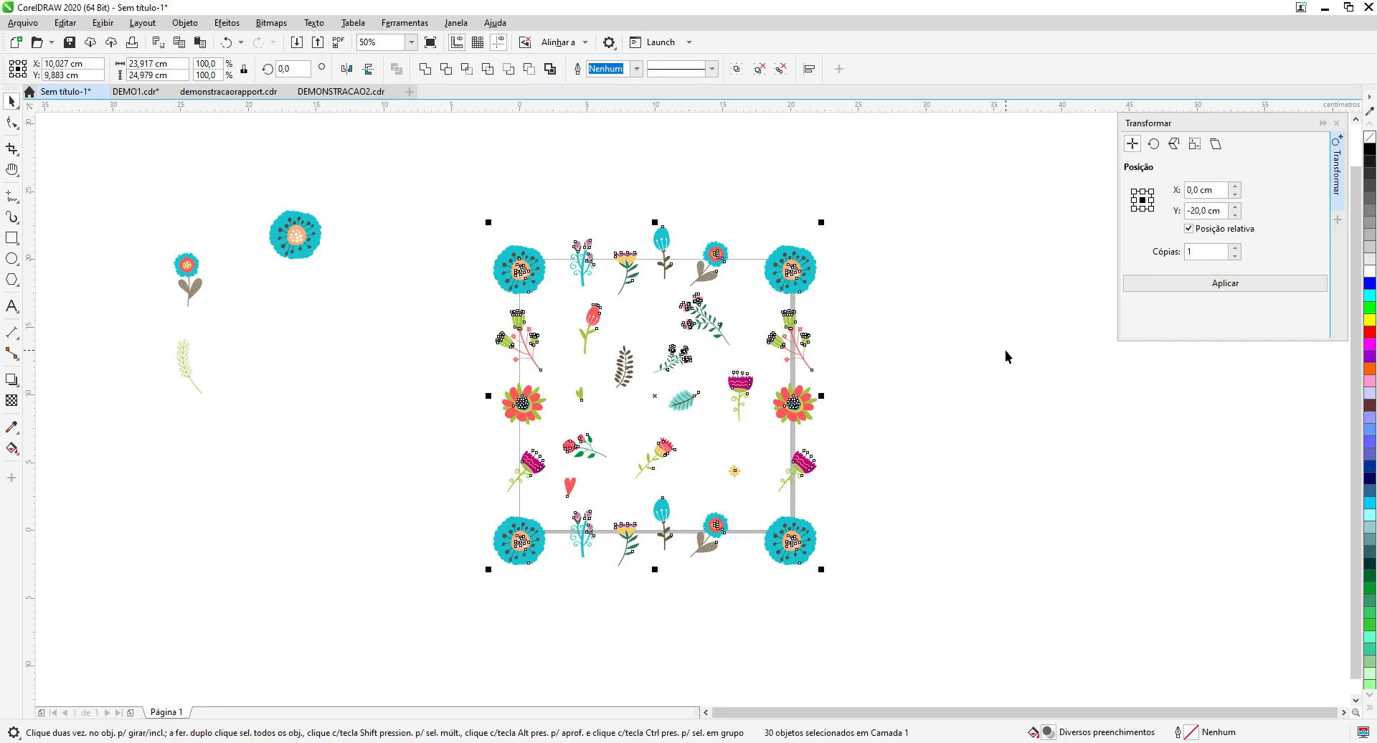
click(941, 329)
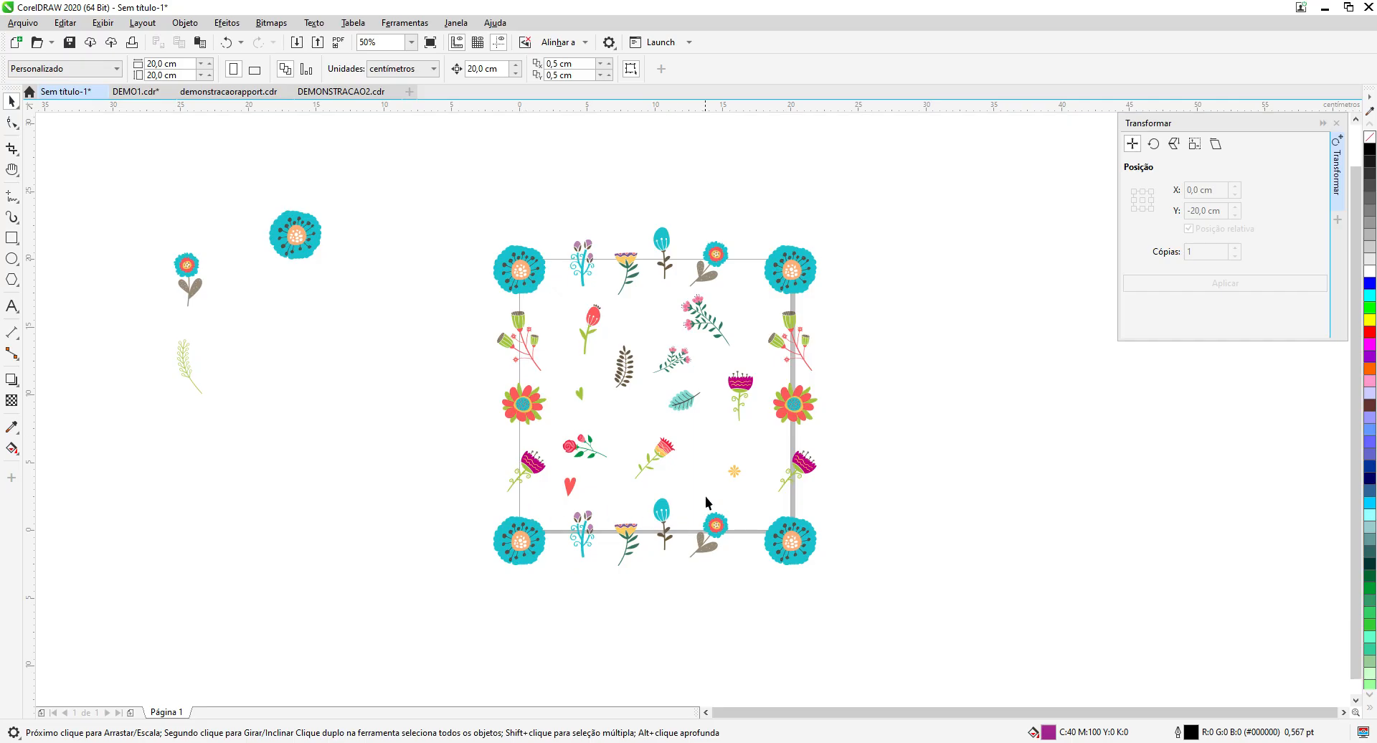
Step: PowerClip the round blue flower at the page's upper-right corner inside the page-sized rectangle
click(792, 269)
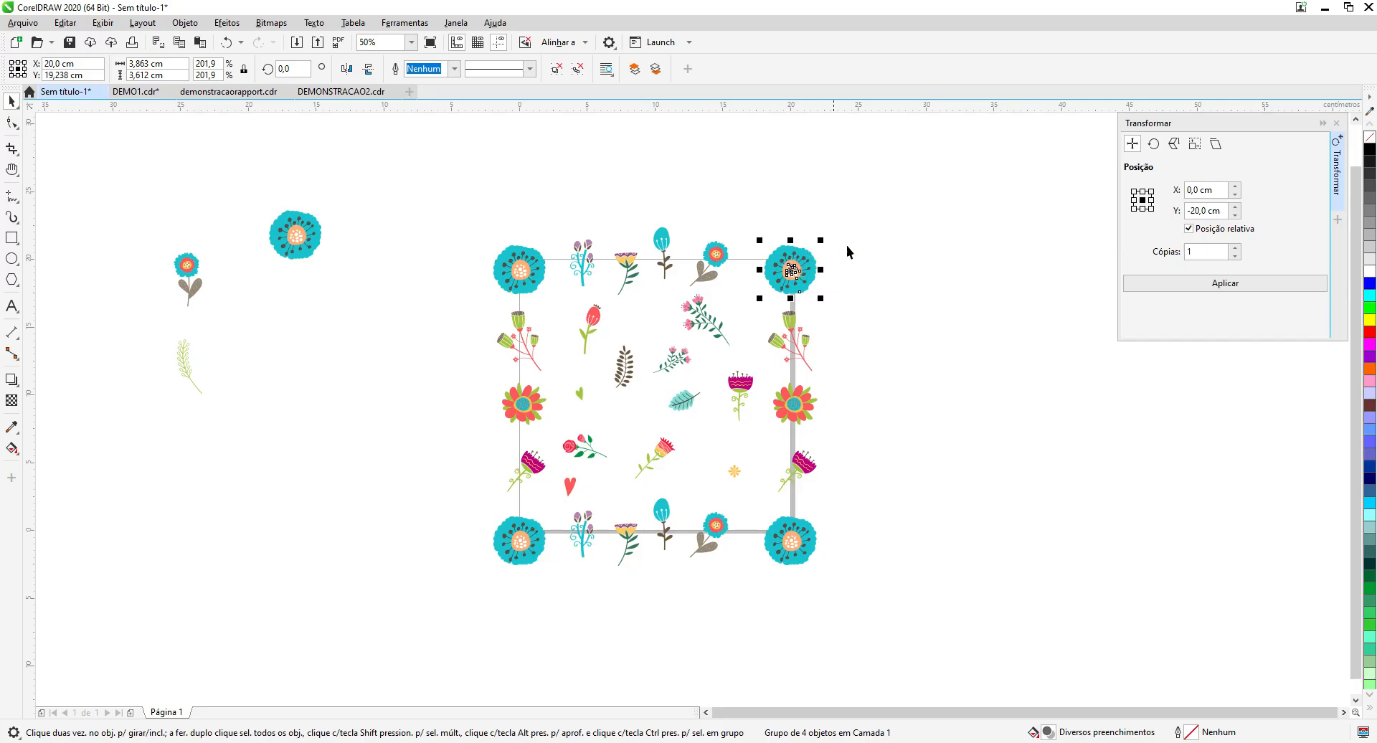
right_click(770, 265)
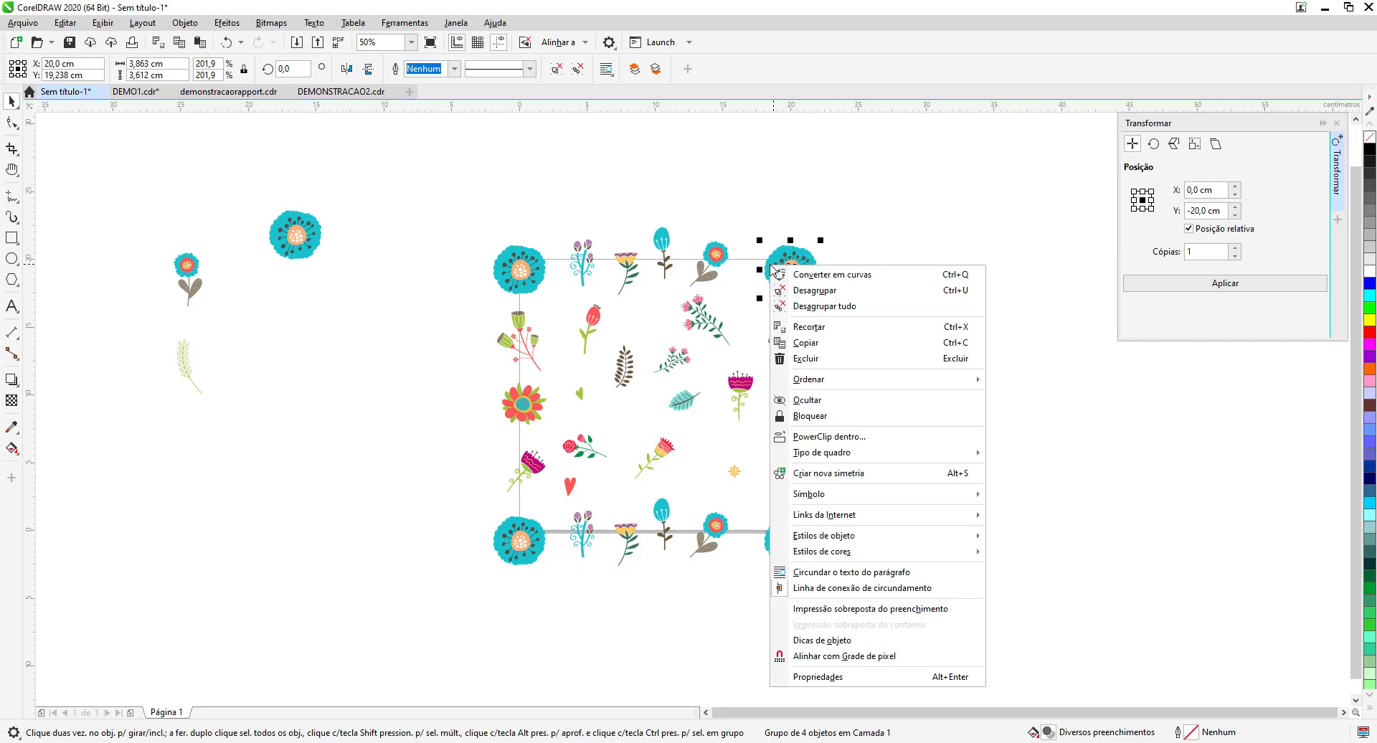
click(863, 436)
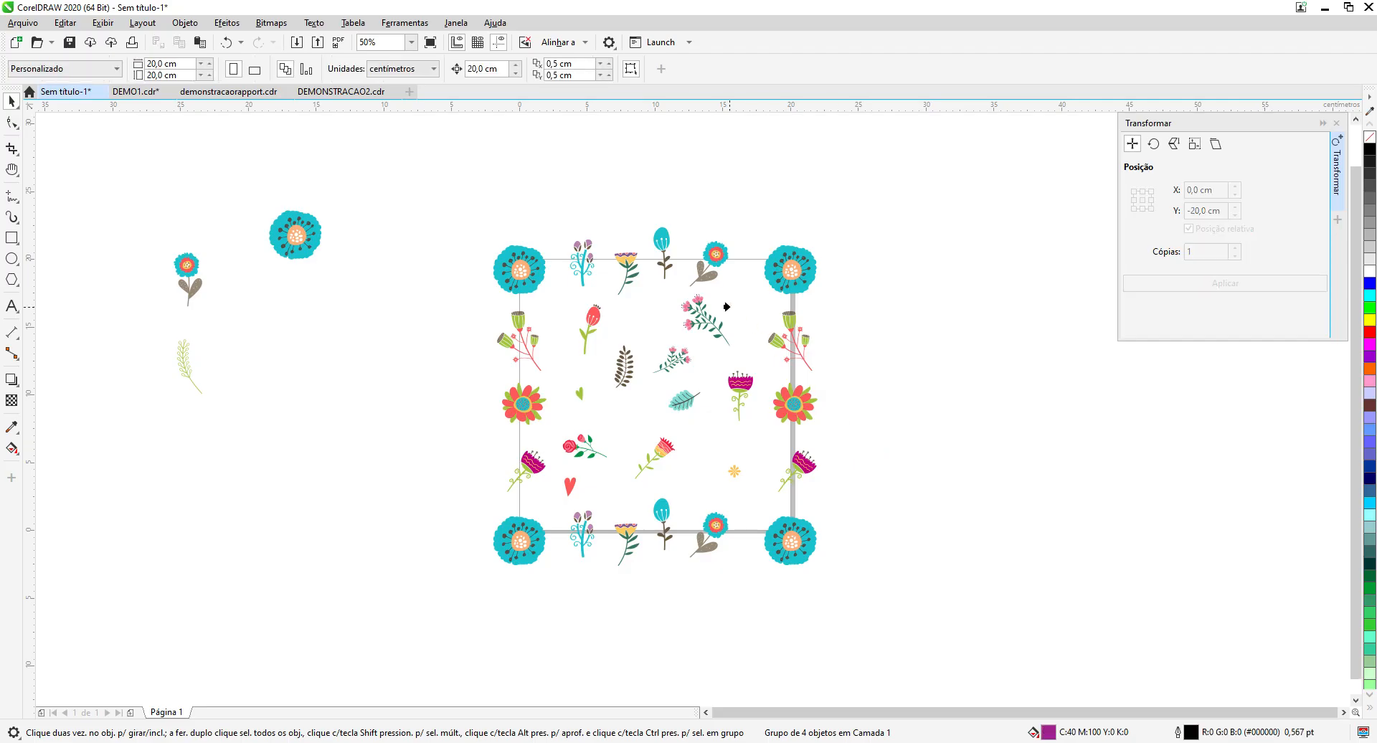
click(730, 306)
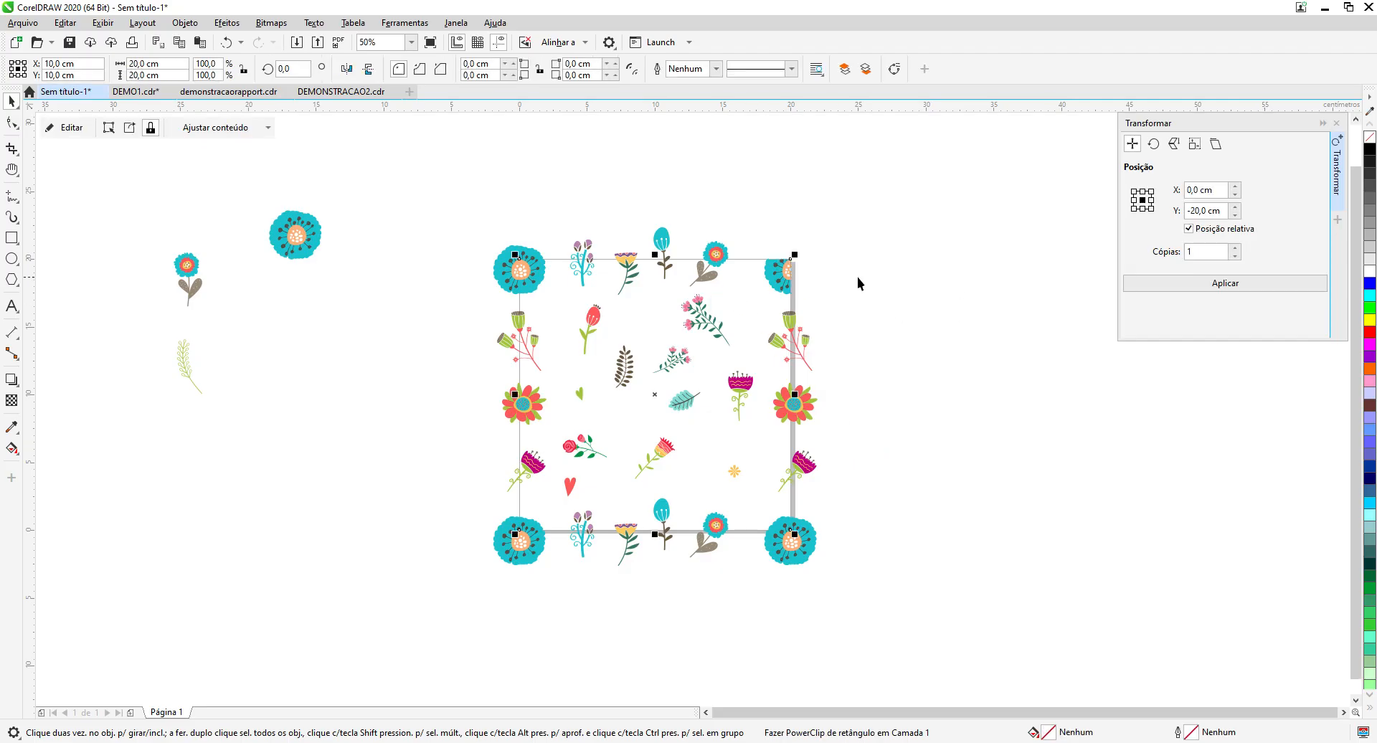
click(870, 256)
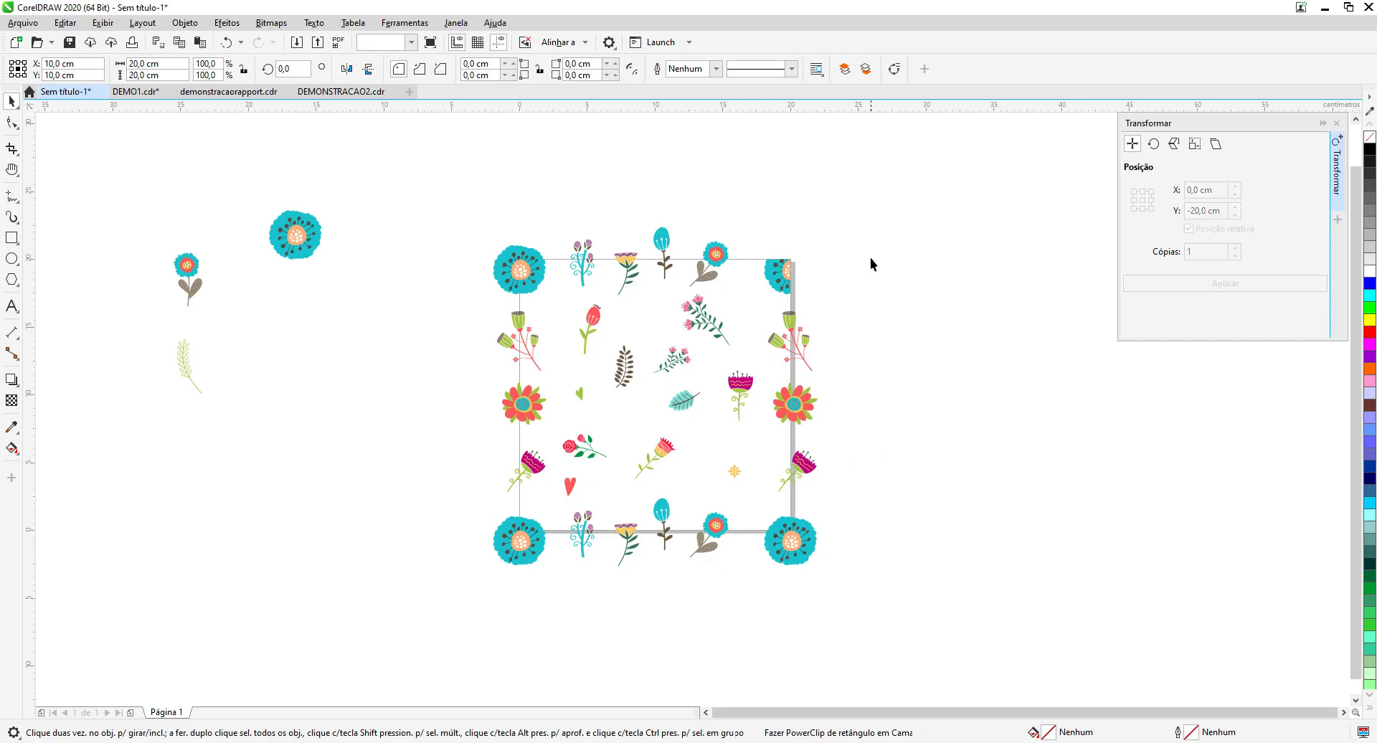
Step: PowerClip the remaining four right-edge motifs, from the green-bud branch down to the lower-right corner flower, inside the page-sized rectangle
click(753, 304)
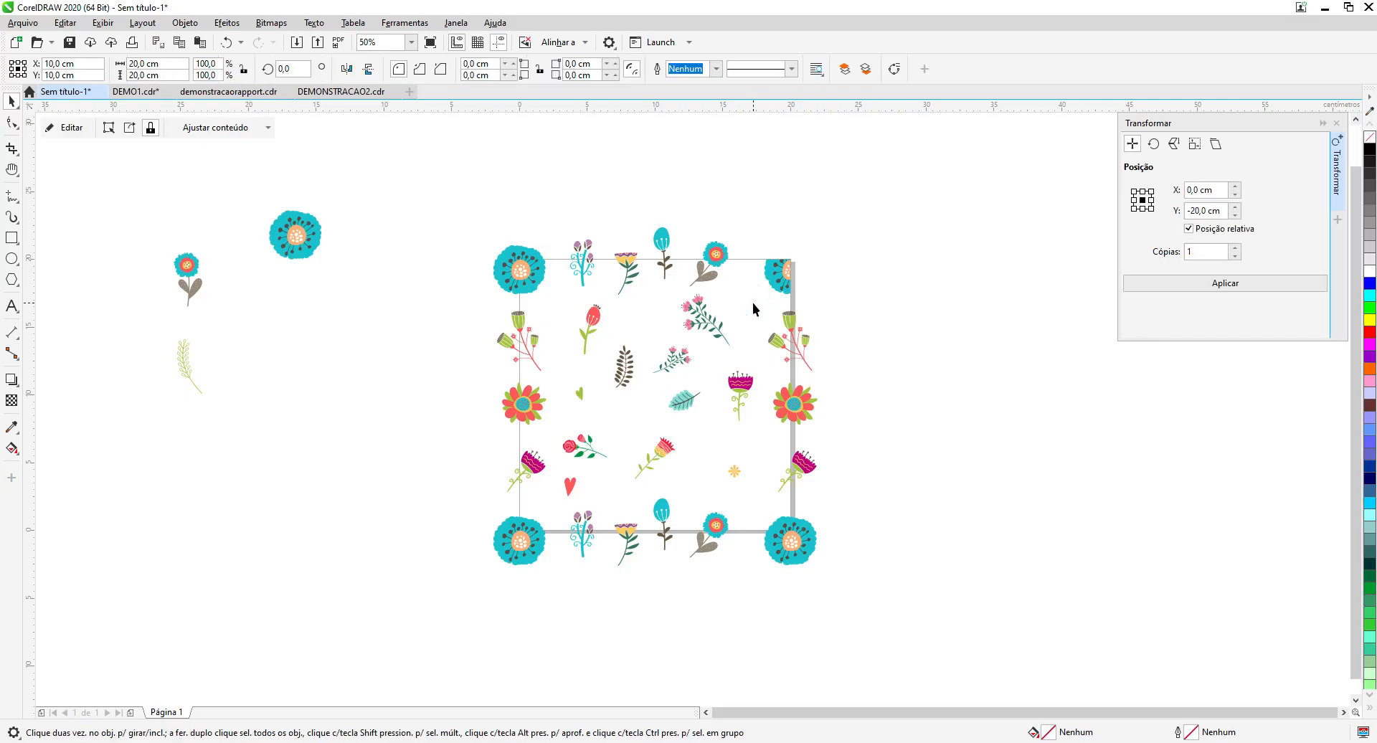
click(789, 324)
click(790, 324)
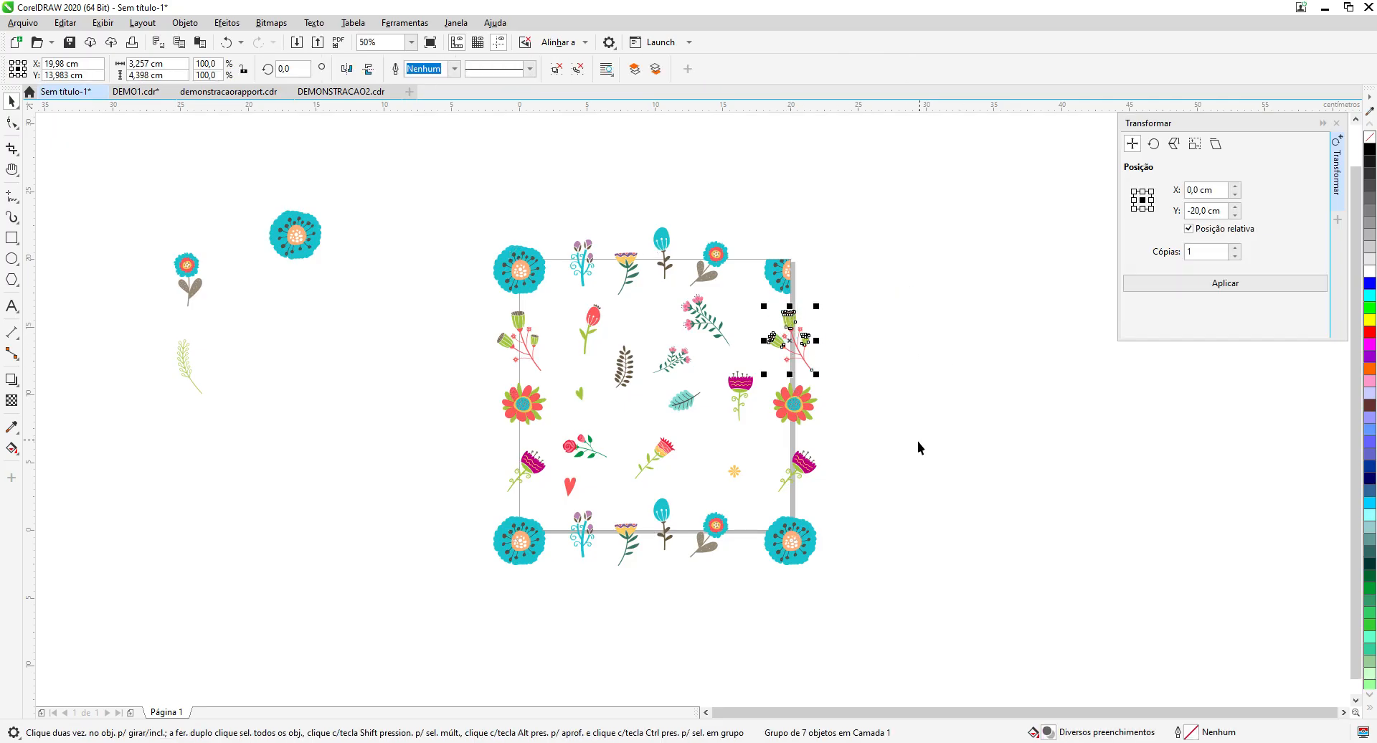
shift+click(792, 402)
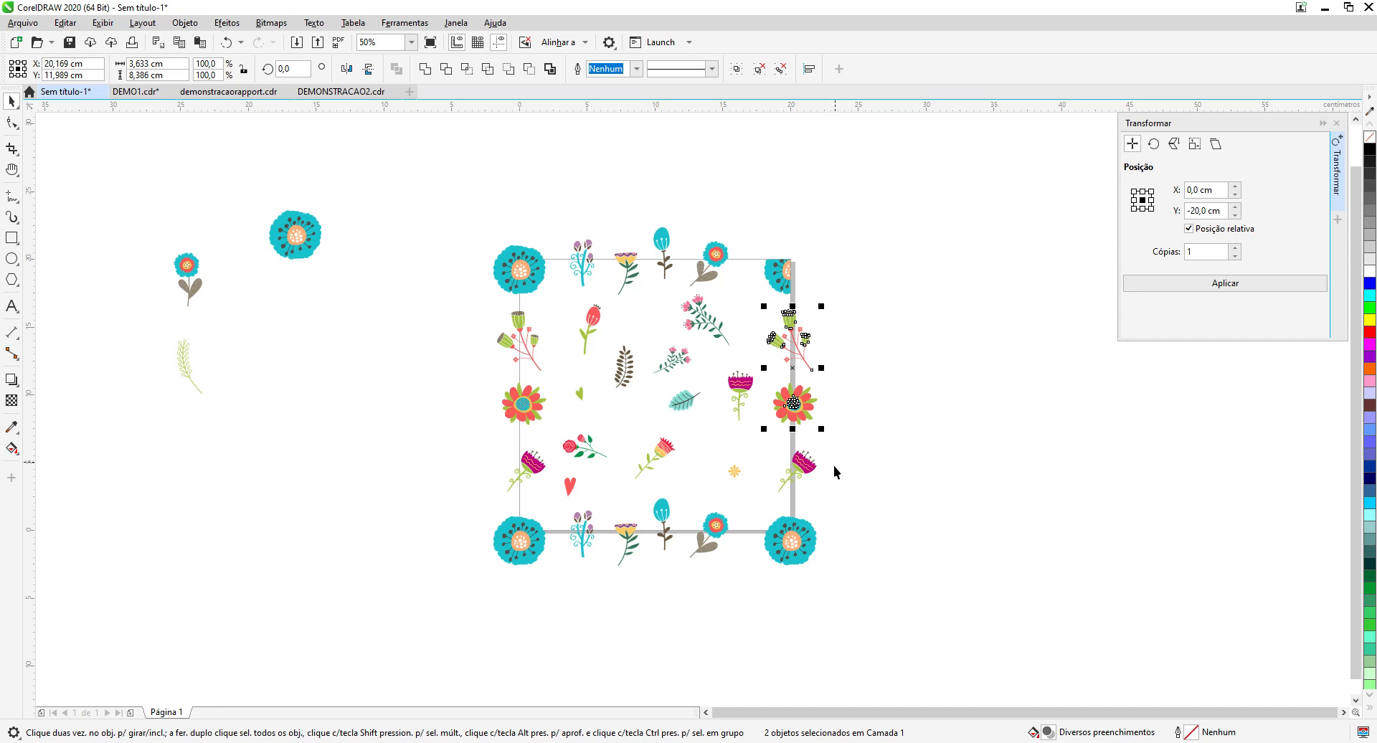
shift+click(803, 467)
shift+click(802, 545)
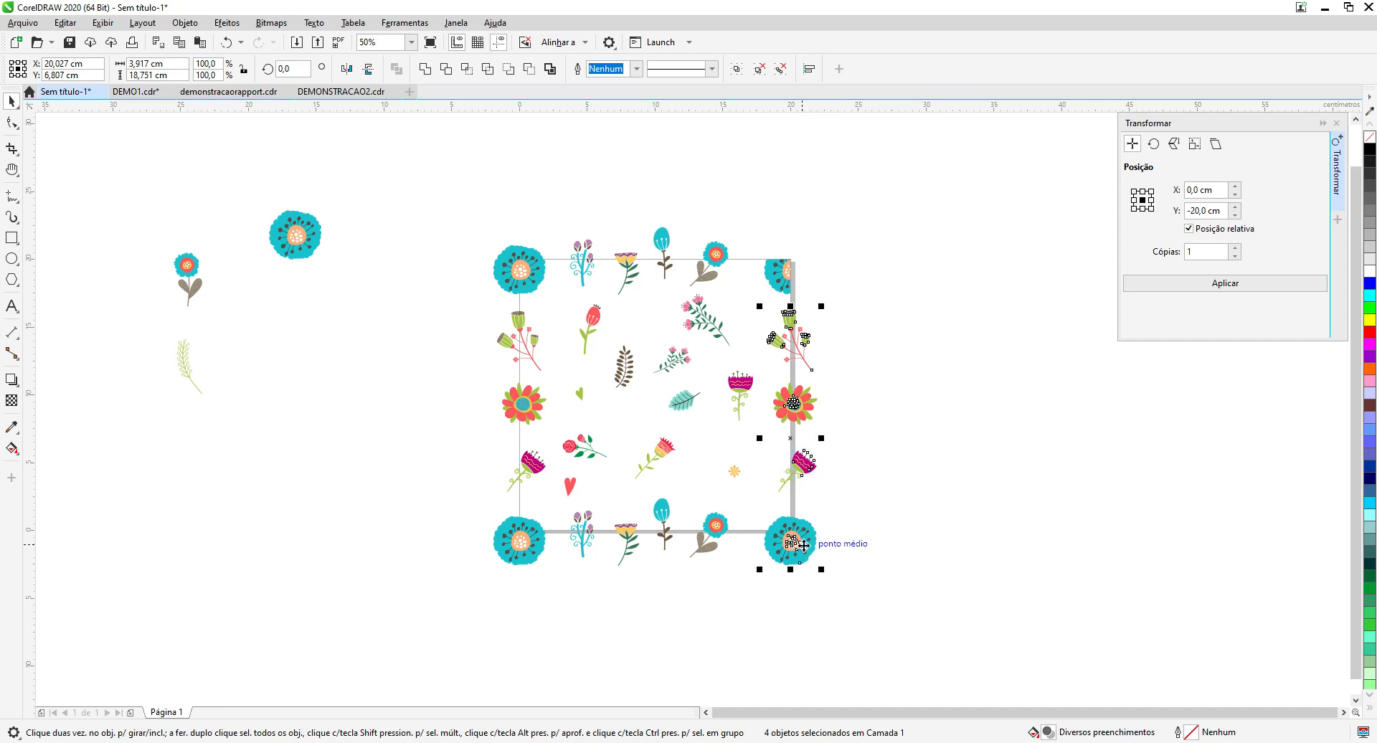
right_click(791, 545)
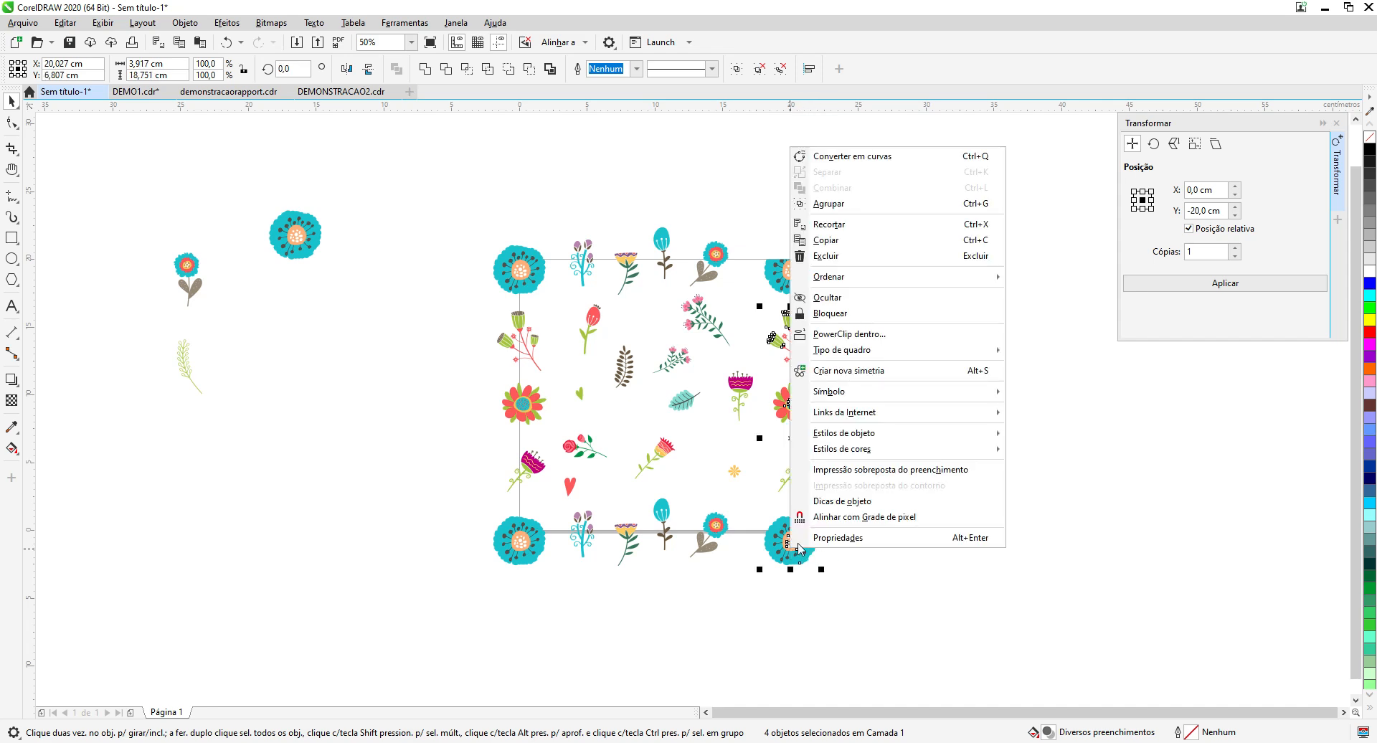
click(846, 337)
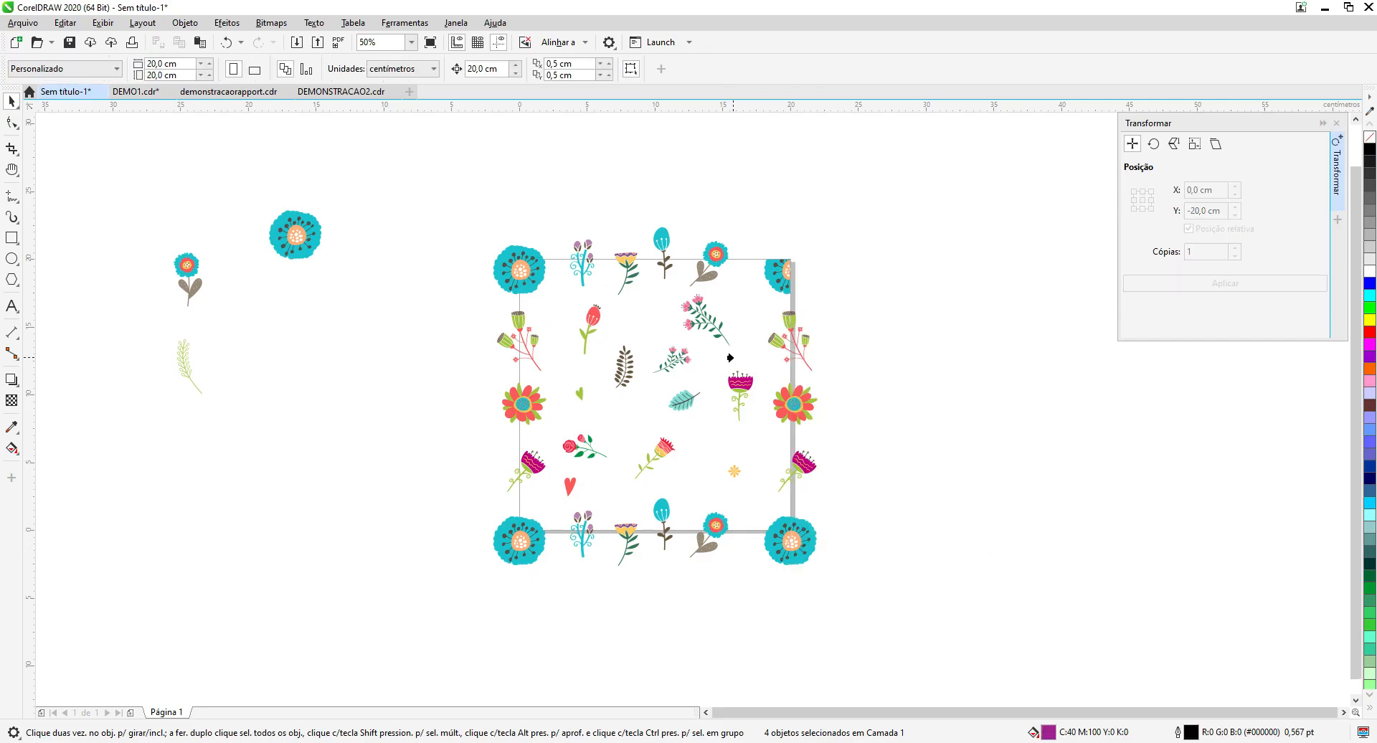
click(730, 358)
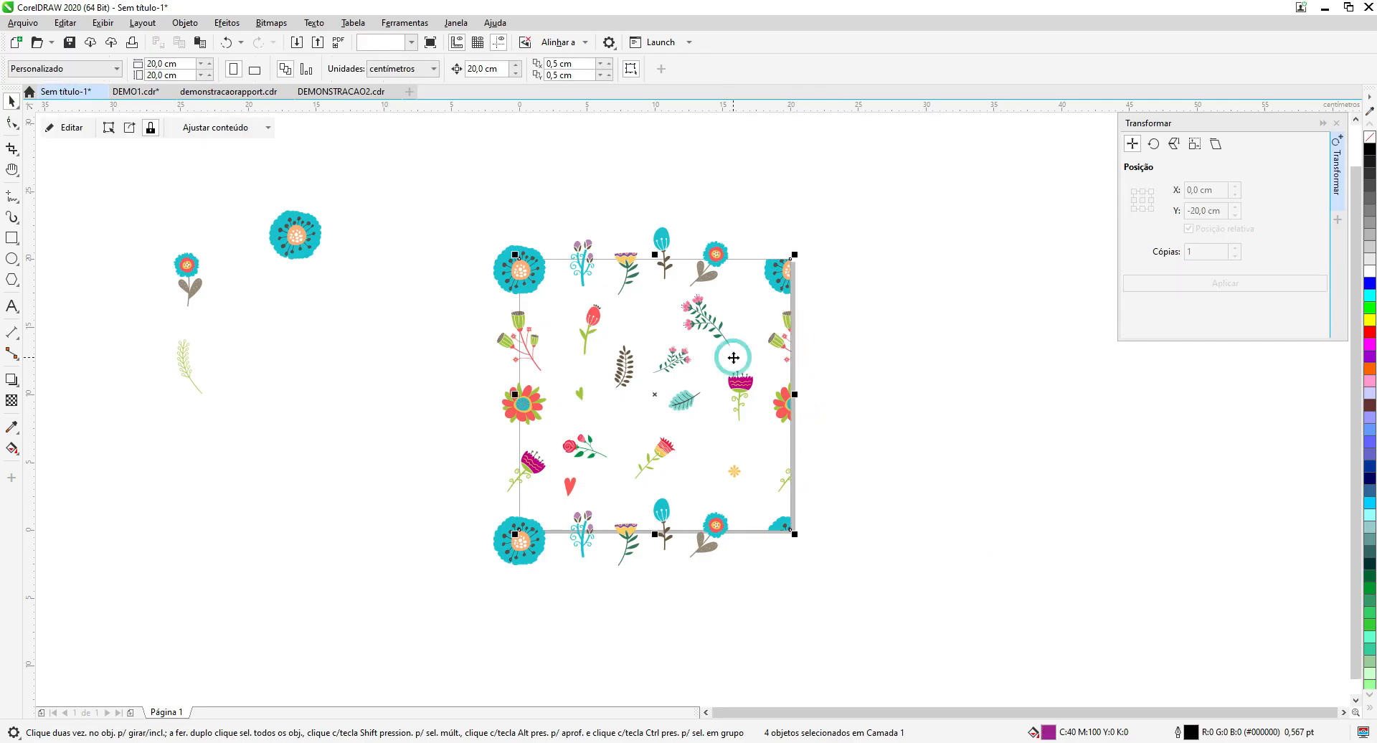
Step: PowerClip the five motifs along the page's bottom edge, including the lower-left corner flower, inside the page-sized rectangle
click(717, 540)
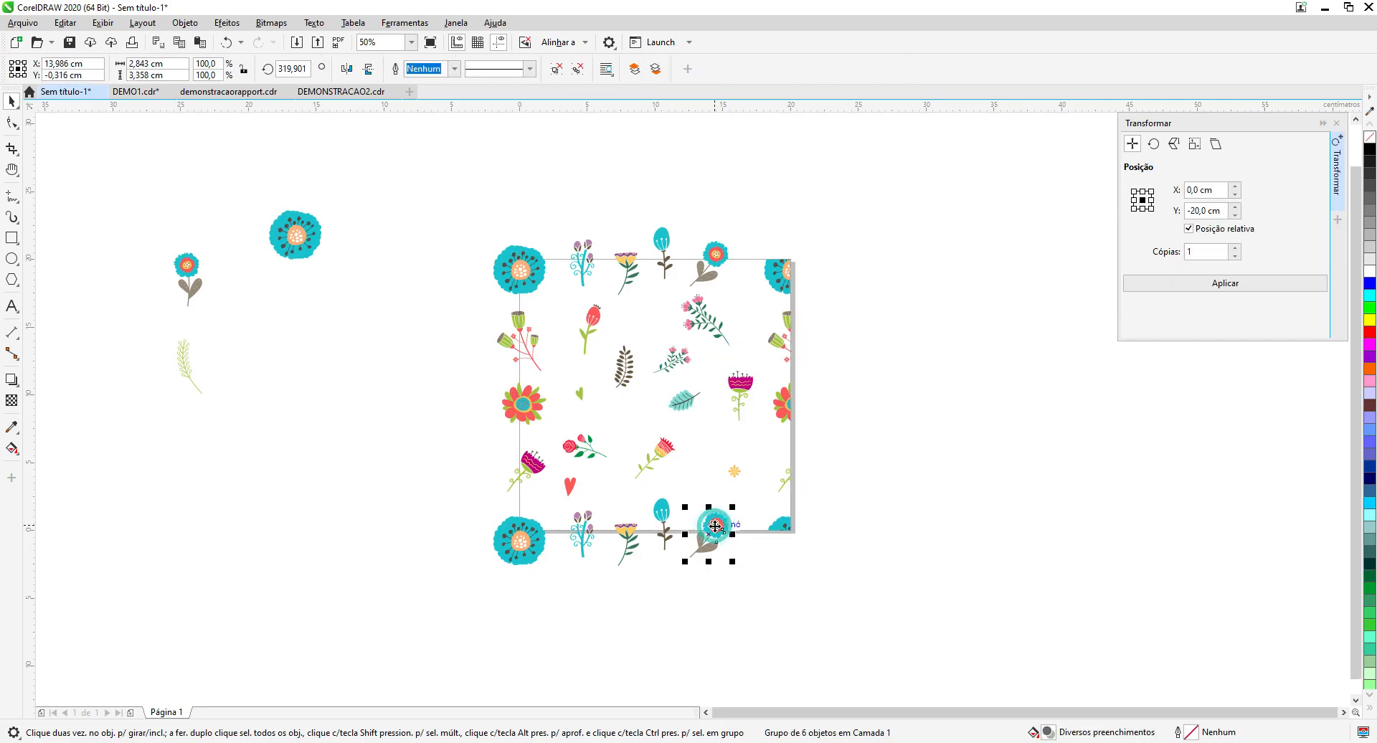
shift+click(662, 518)
shift+click(628, 544)
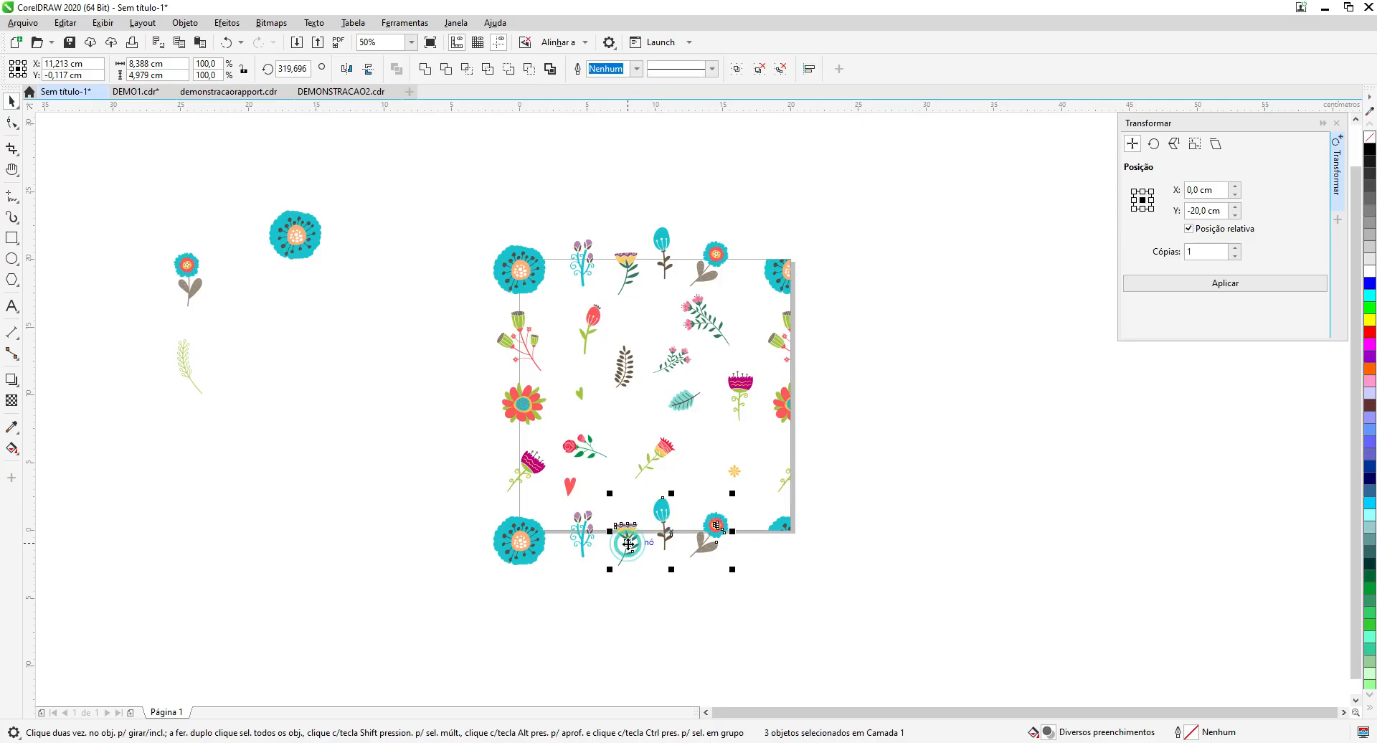
shift+click(581, 539)
shift+click(513, 553)
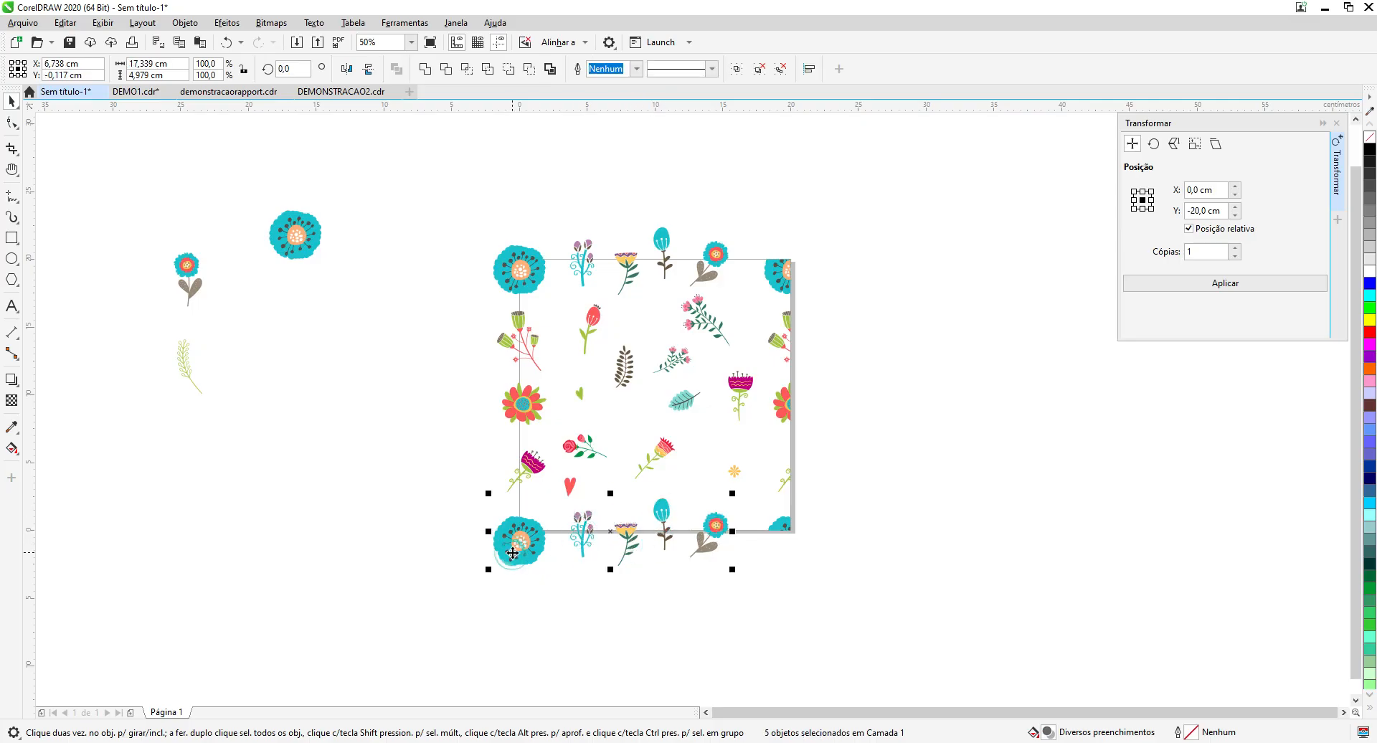
right_click(512, 553)
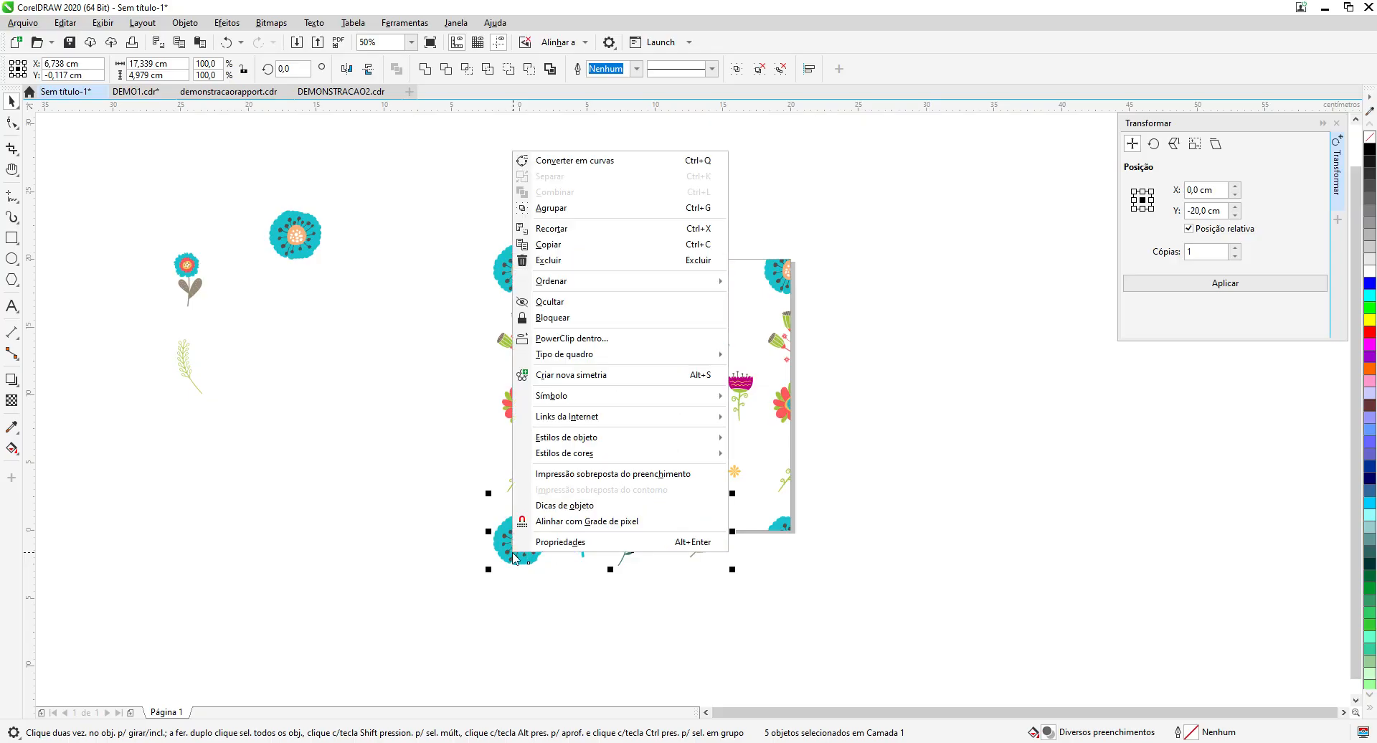
click(602, 338)
click(635, 439)
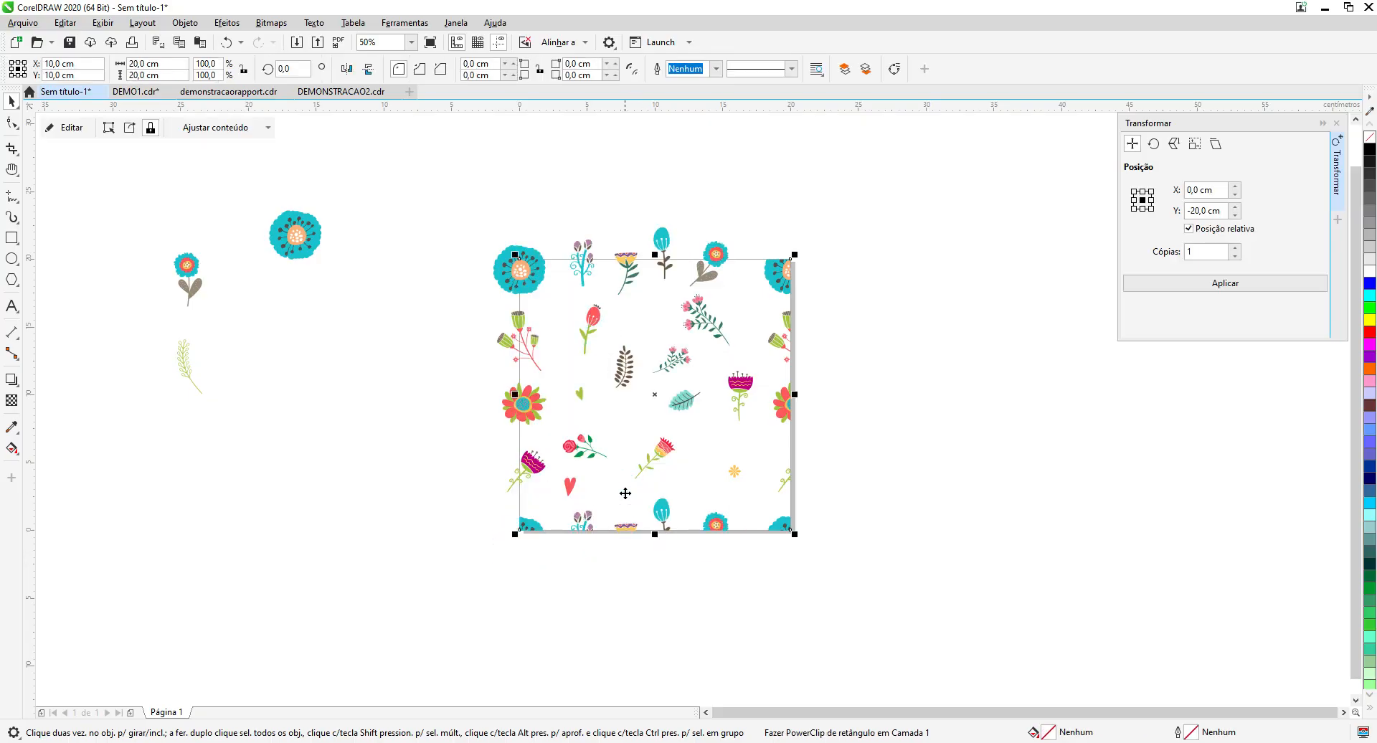
Step: PowerClip the four motifs along the page's left edge, including the upper-left corner flower, inside the page-sized rectangle
click(519, 272)
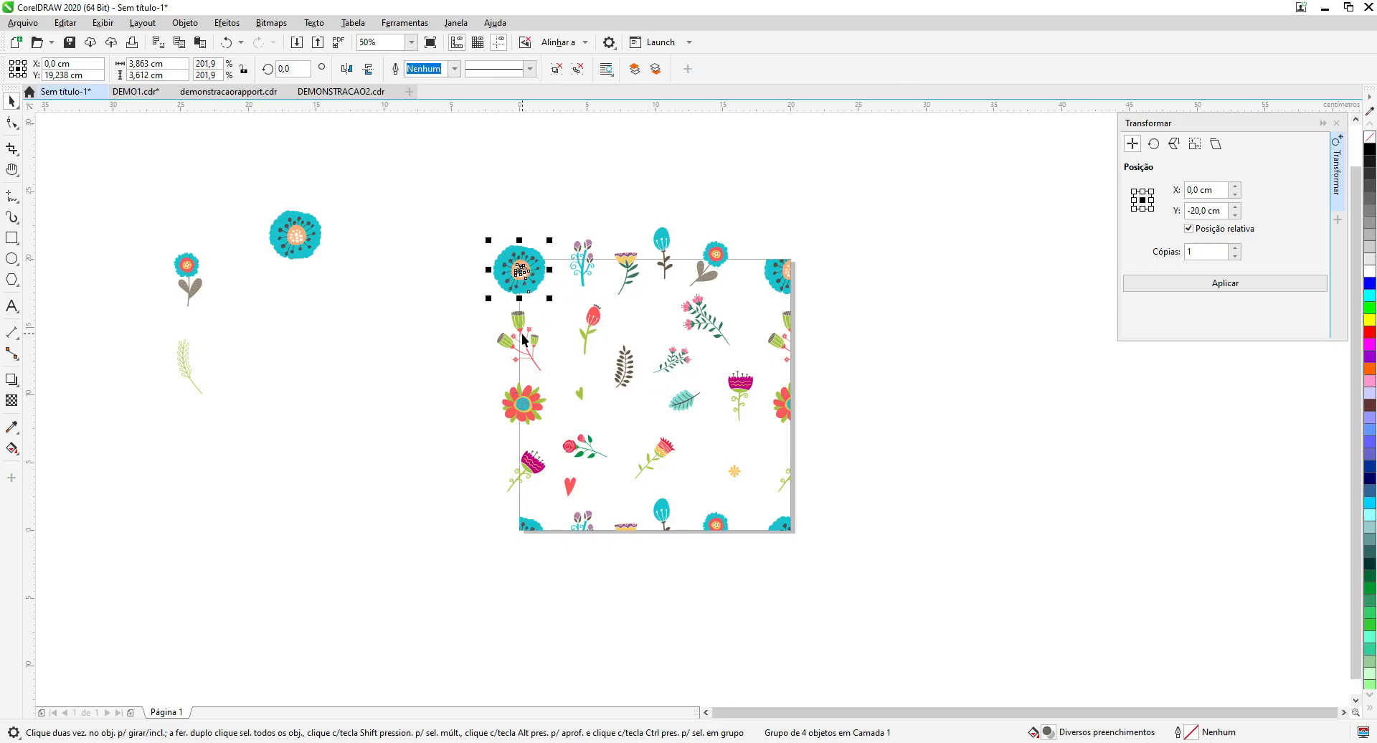
drag(463, 230, 551, 496)
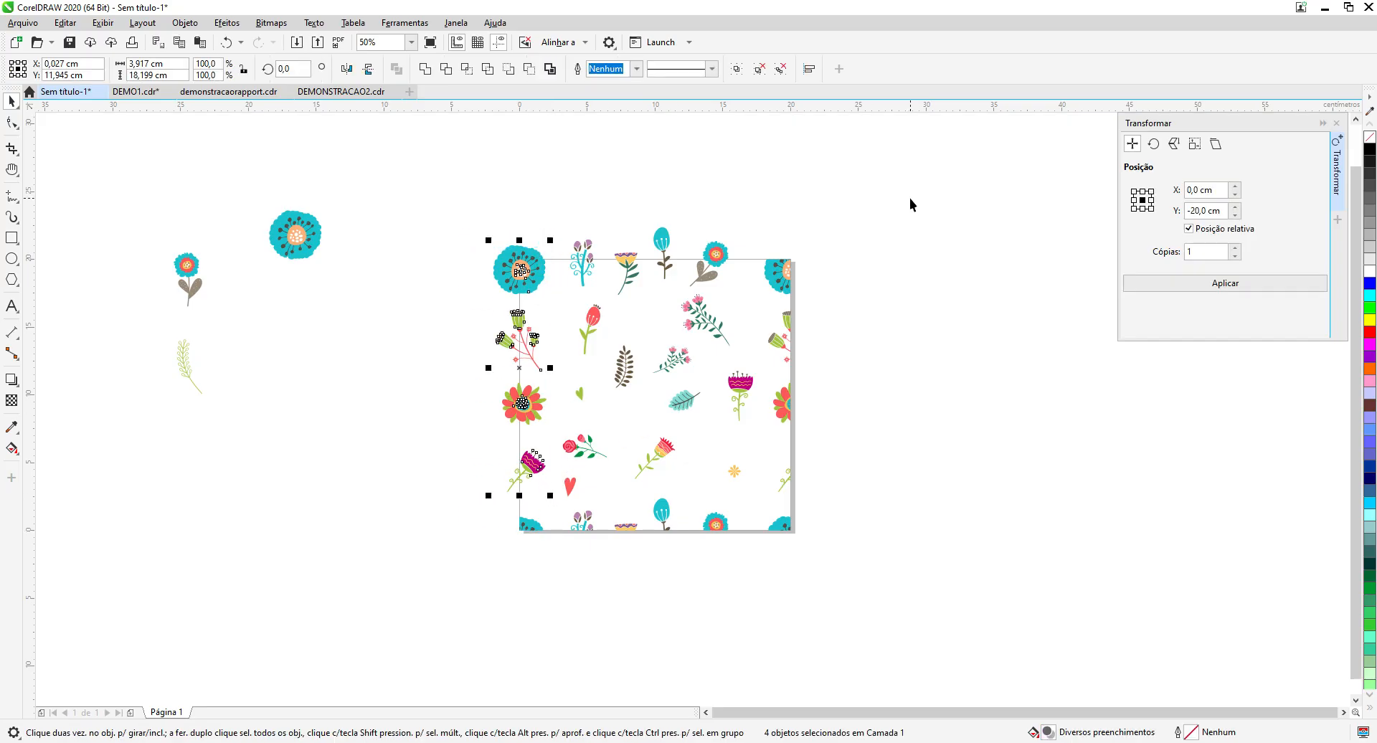
right_click(527, 281)
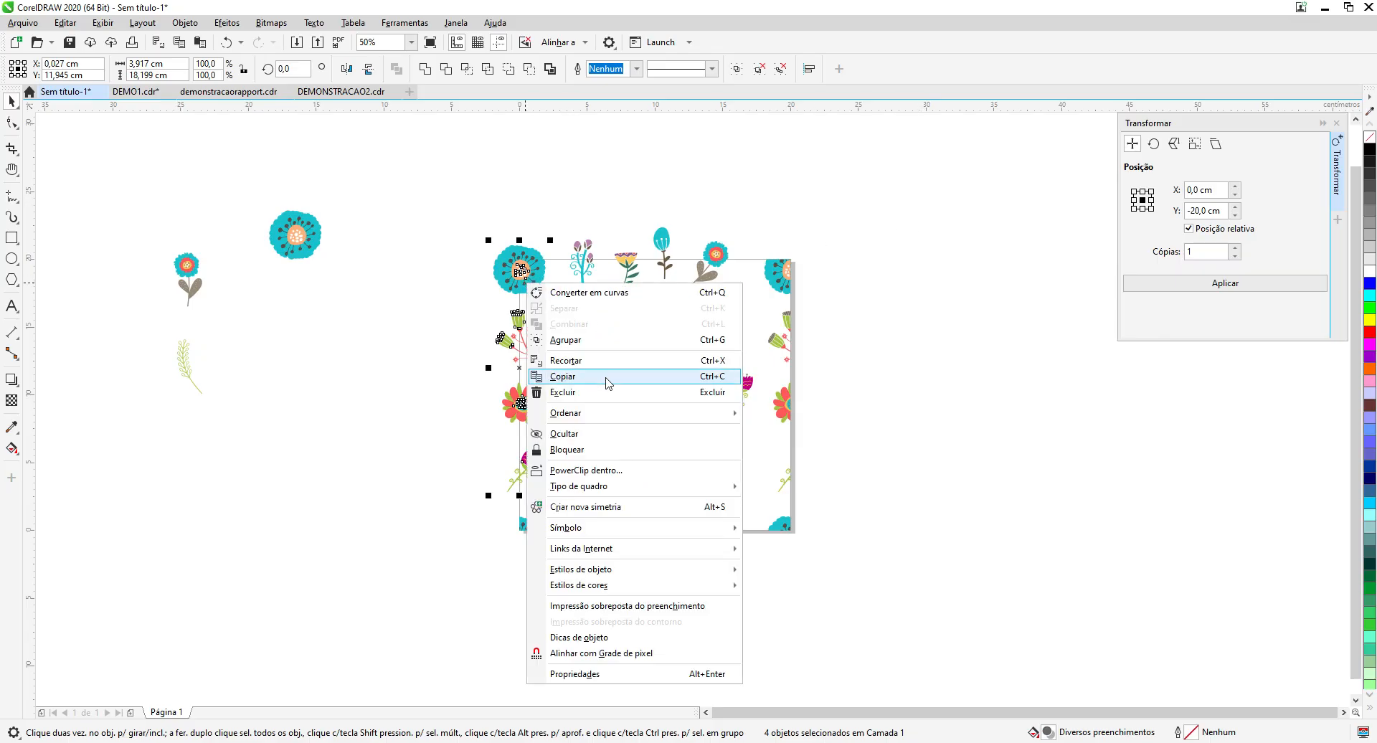
click(586, 471)
click(564, 451)
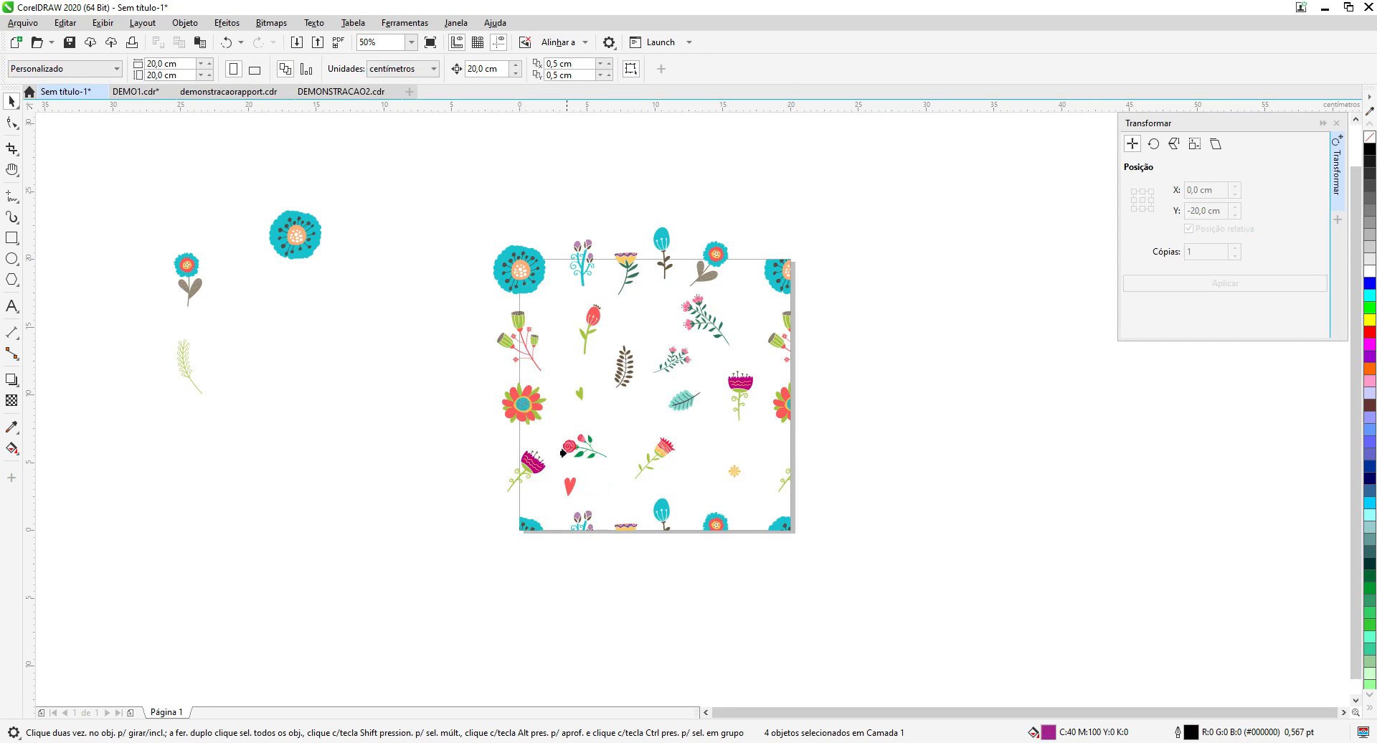
Step: PowerClip the four motifs crossing the page's top edge, between the corner flowers, inside the page-sized rectangle
drag(547, 199, 713, 218)
drag(746, 296, 746, 298)
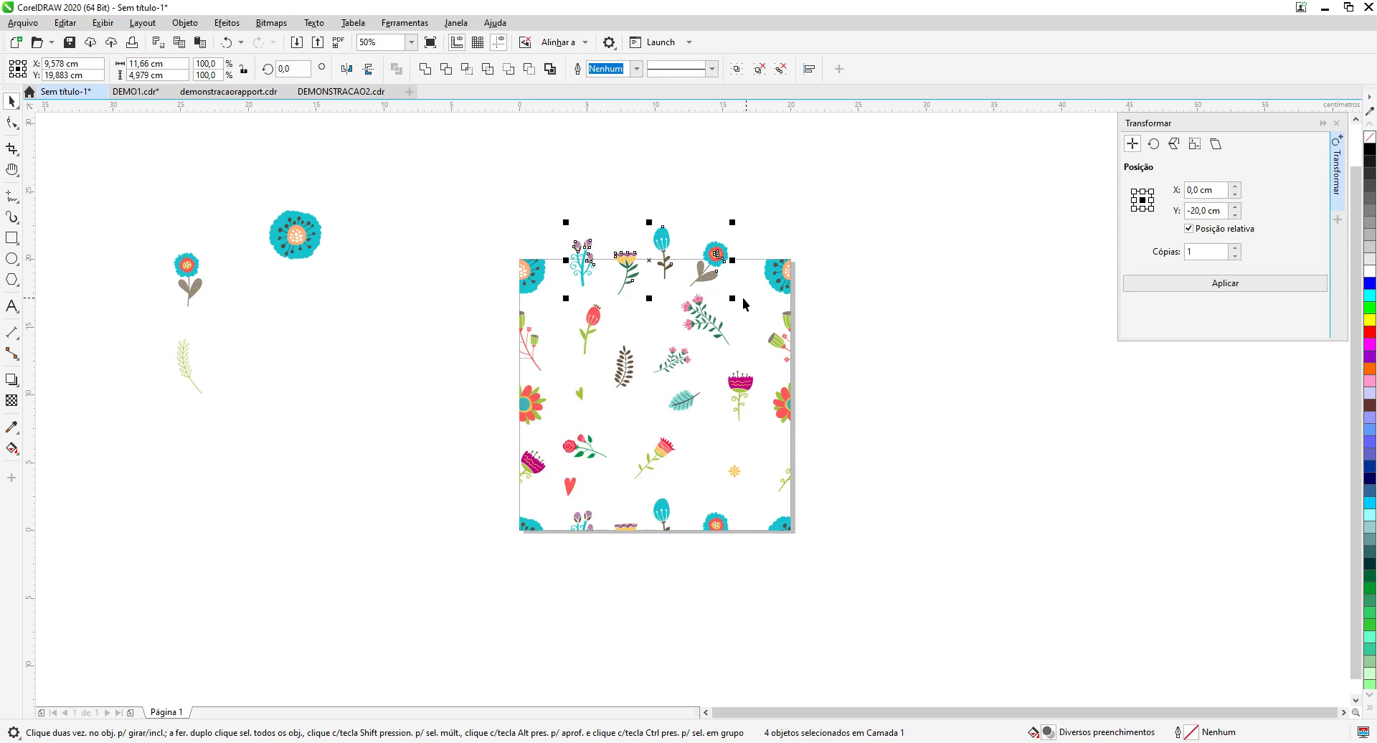
right_click(653, 238)
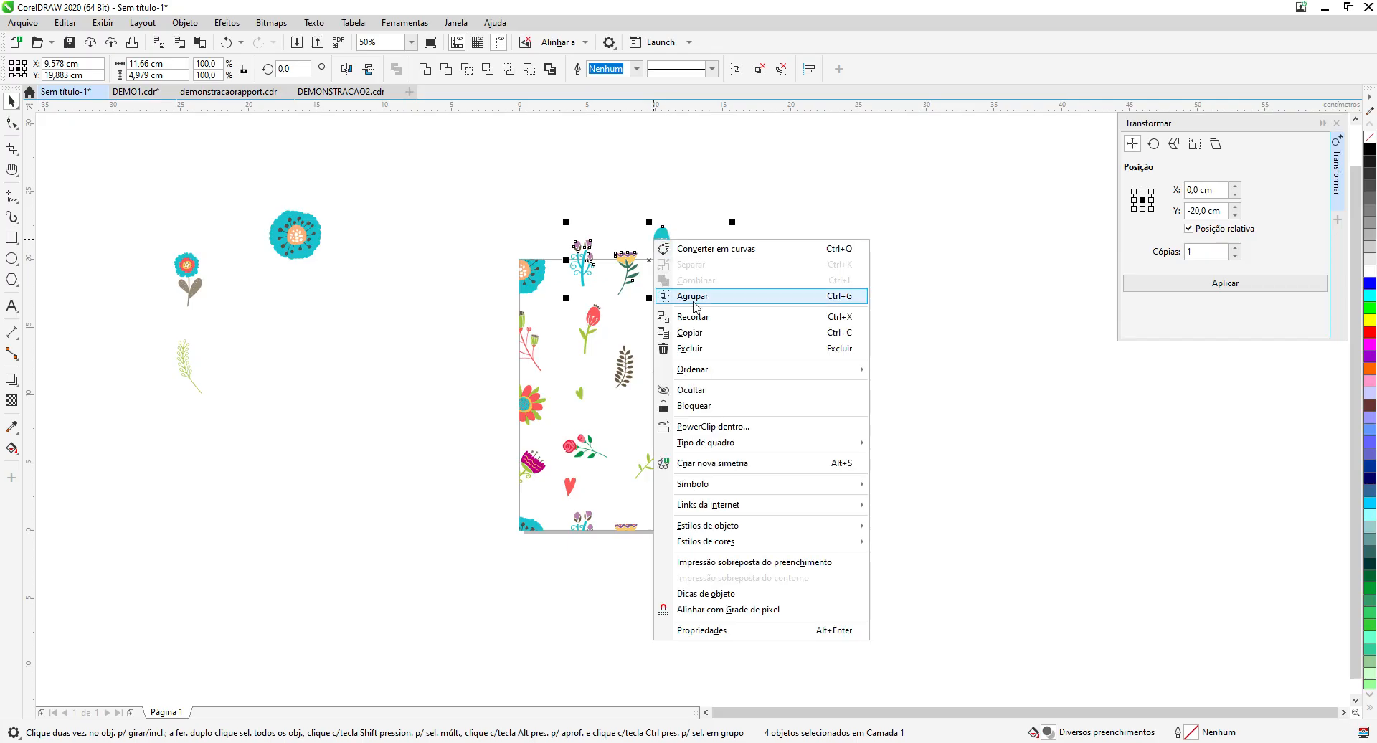
click(706, 426)
click(623, 324)
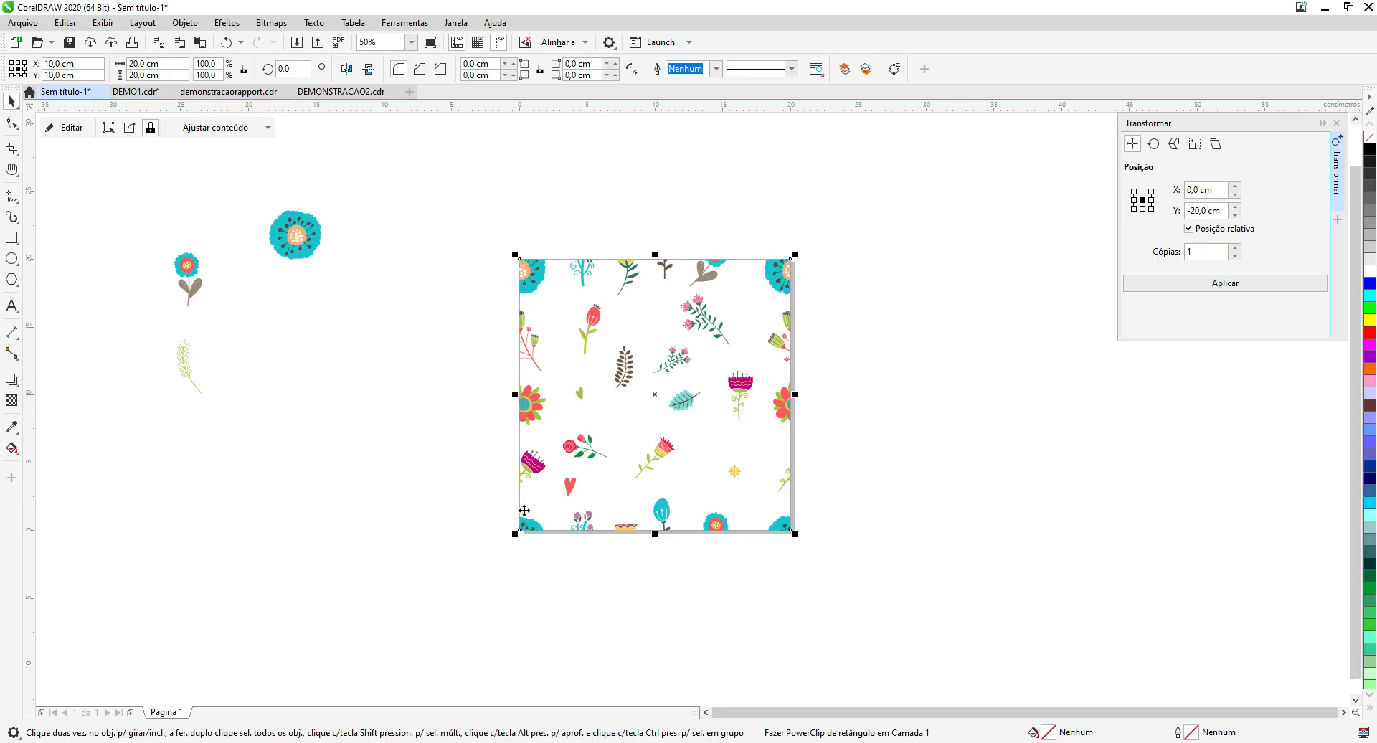
click(652, 594)
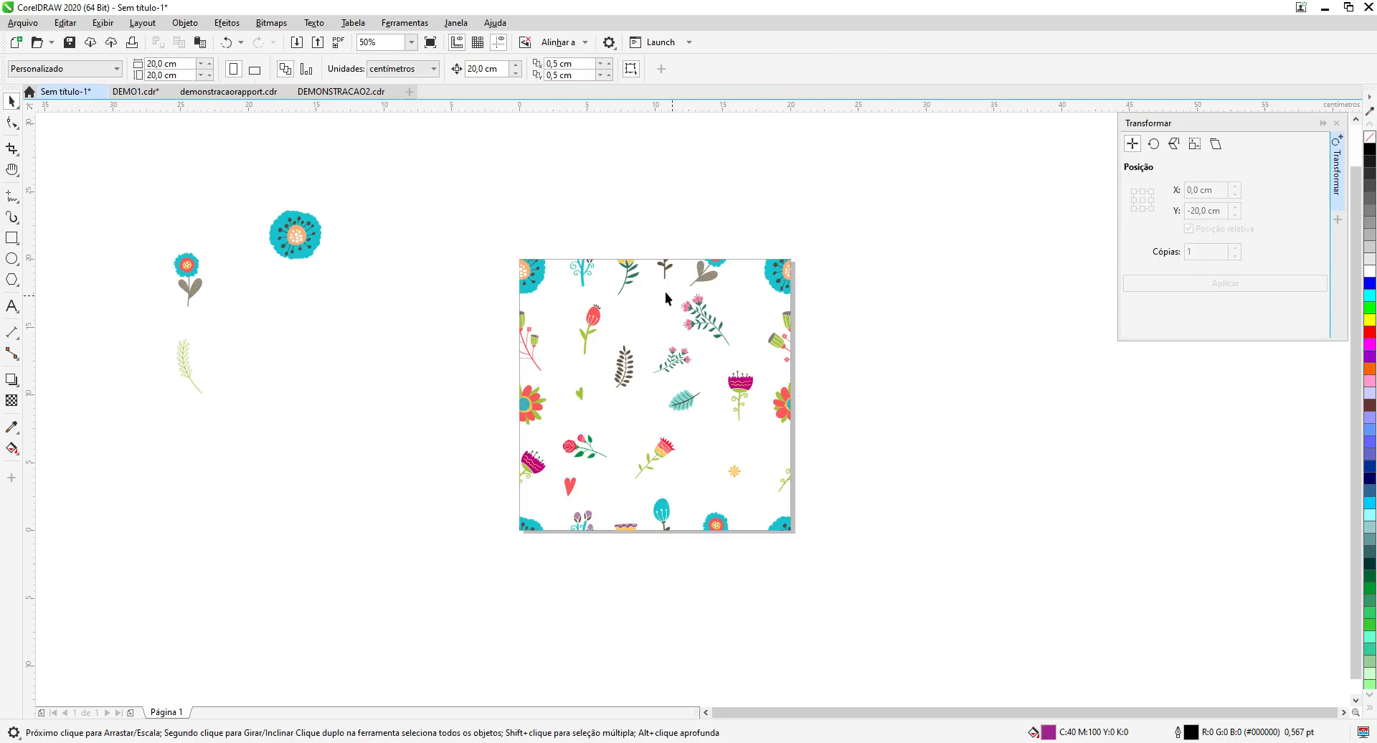
Step: Group the PowerClip rectangle with all the loose motifs on the page into a single repeat tile
drag(475, 221, 847, 272)
drag(875, 578, 876, 587)
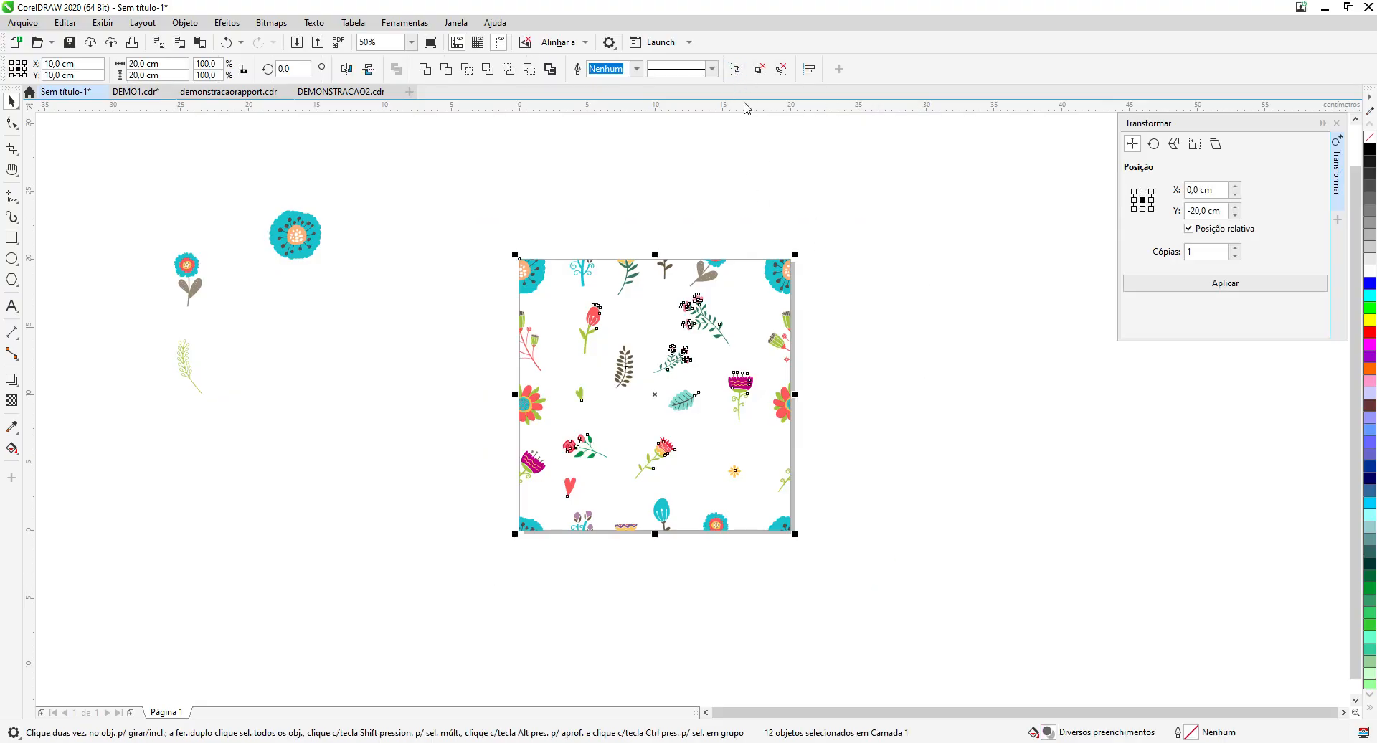
click(736, 68)
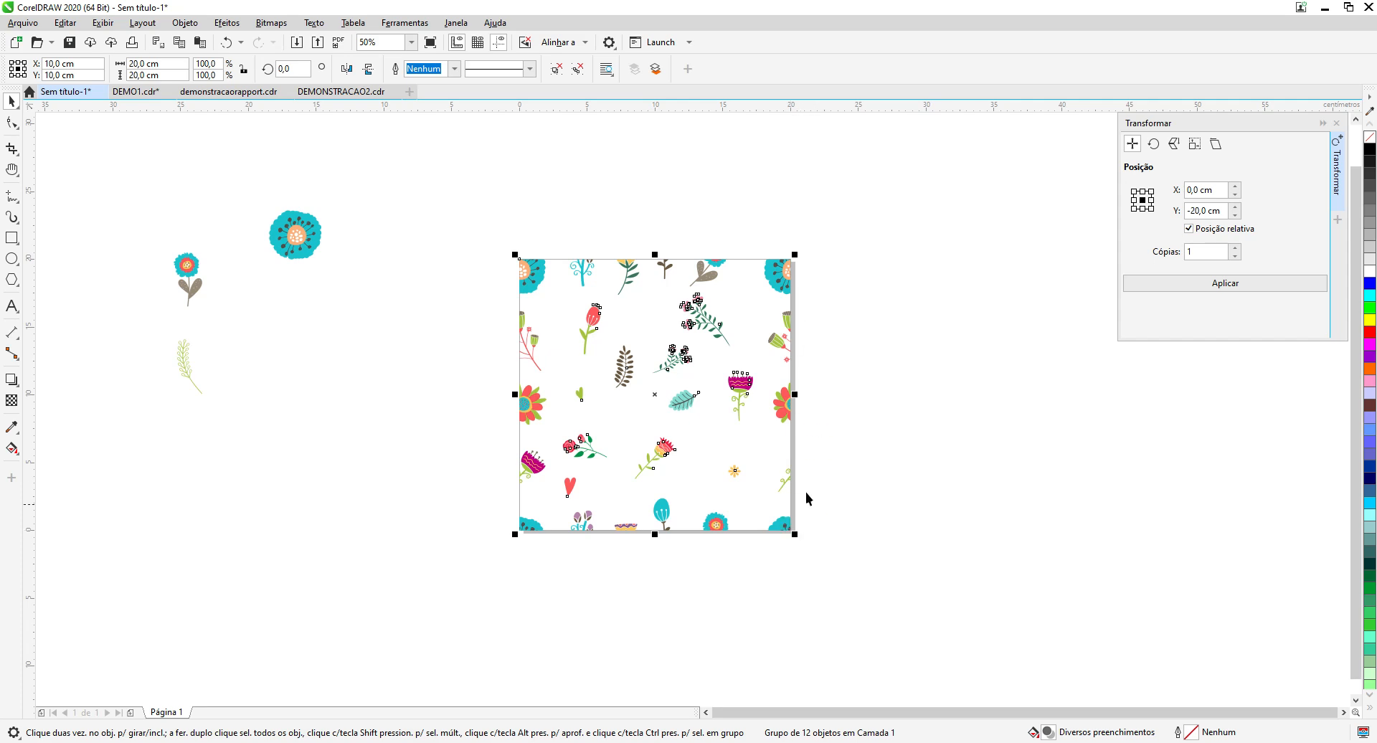
Step: Create one copy of the grouped tile at a relative offset of 20 cm in X and 0 cm in Y
click(1133, 200)
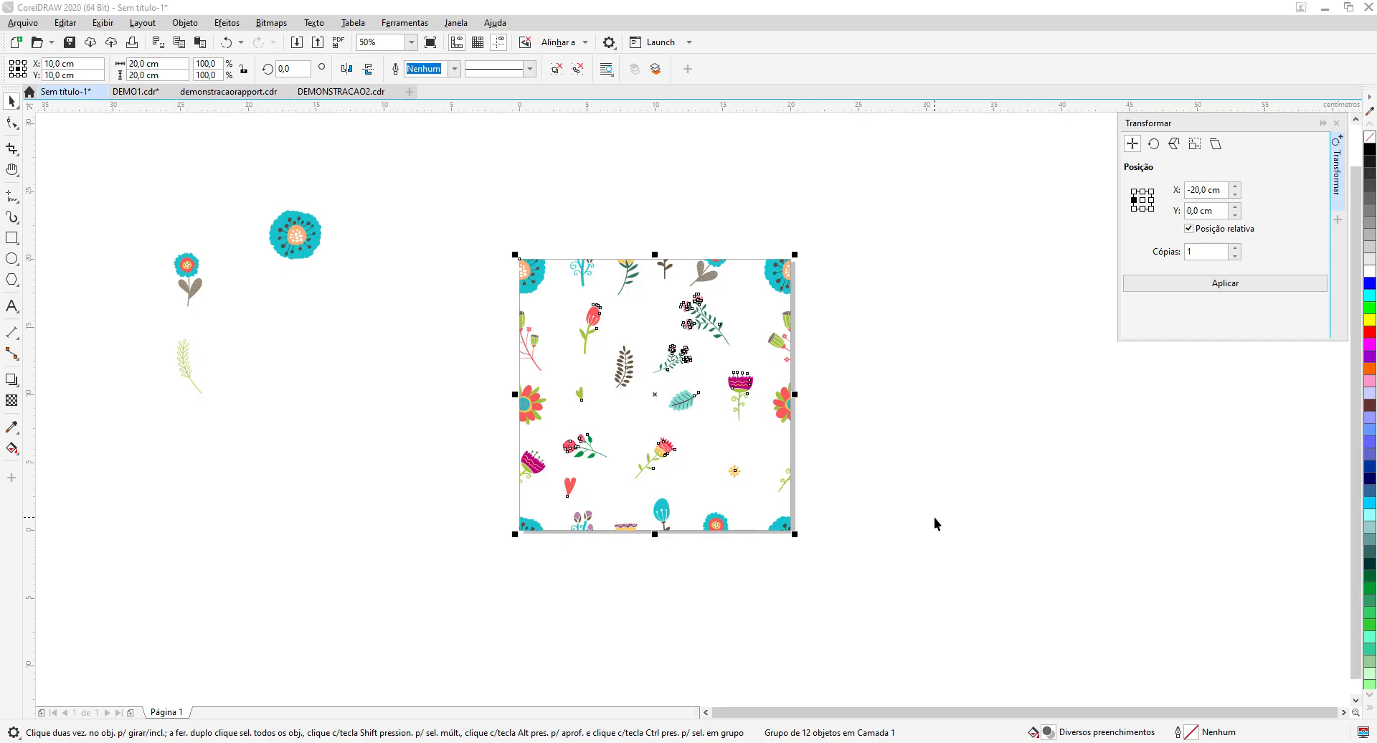
click(1224, 190)
text(2)
click(1224, 284)
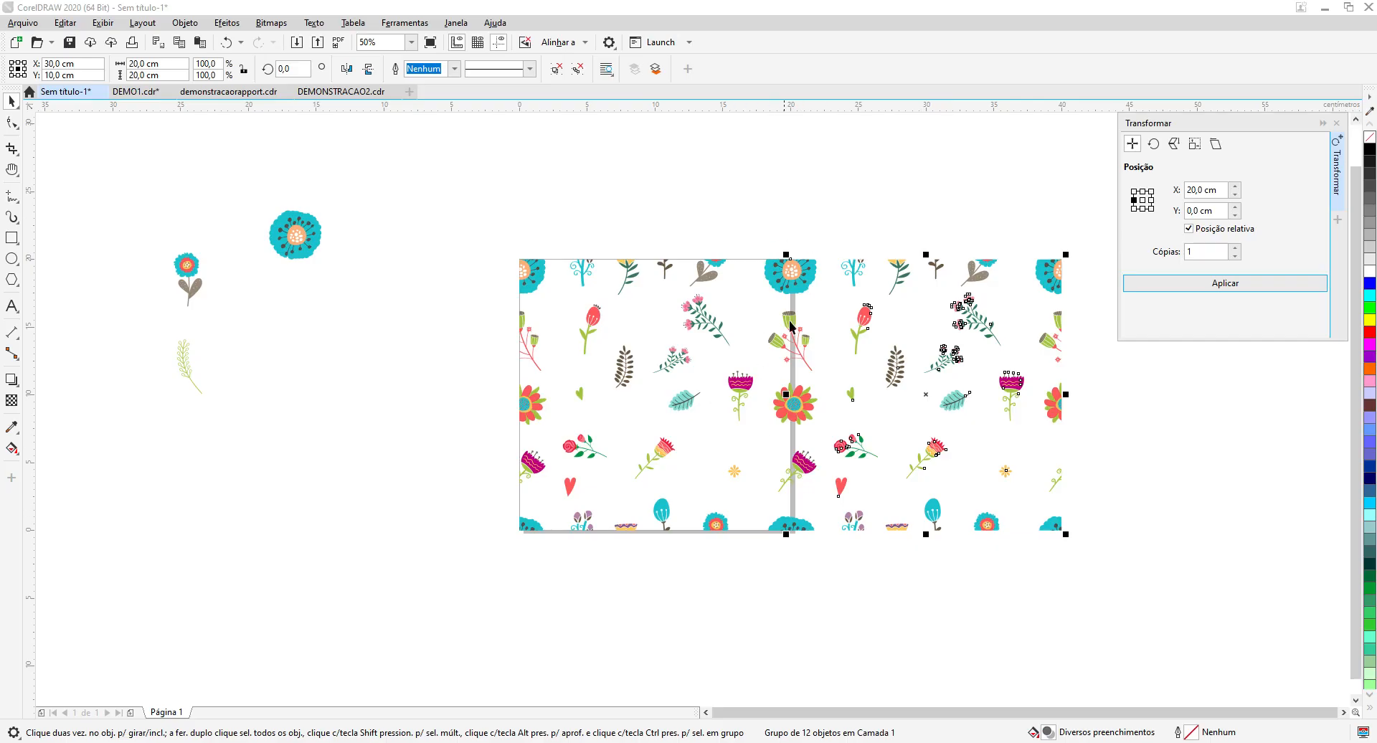
Step: Duplicate both tiles together once at a relative offset of 0 cm in X and -20 cm in Y
scroll(1357, 224, down, 2)
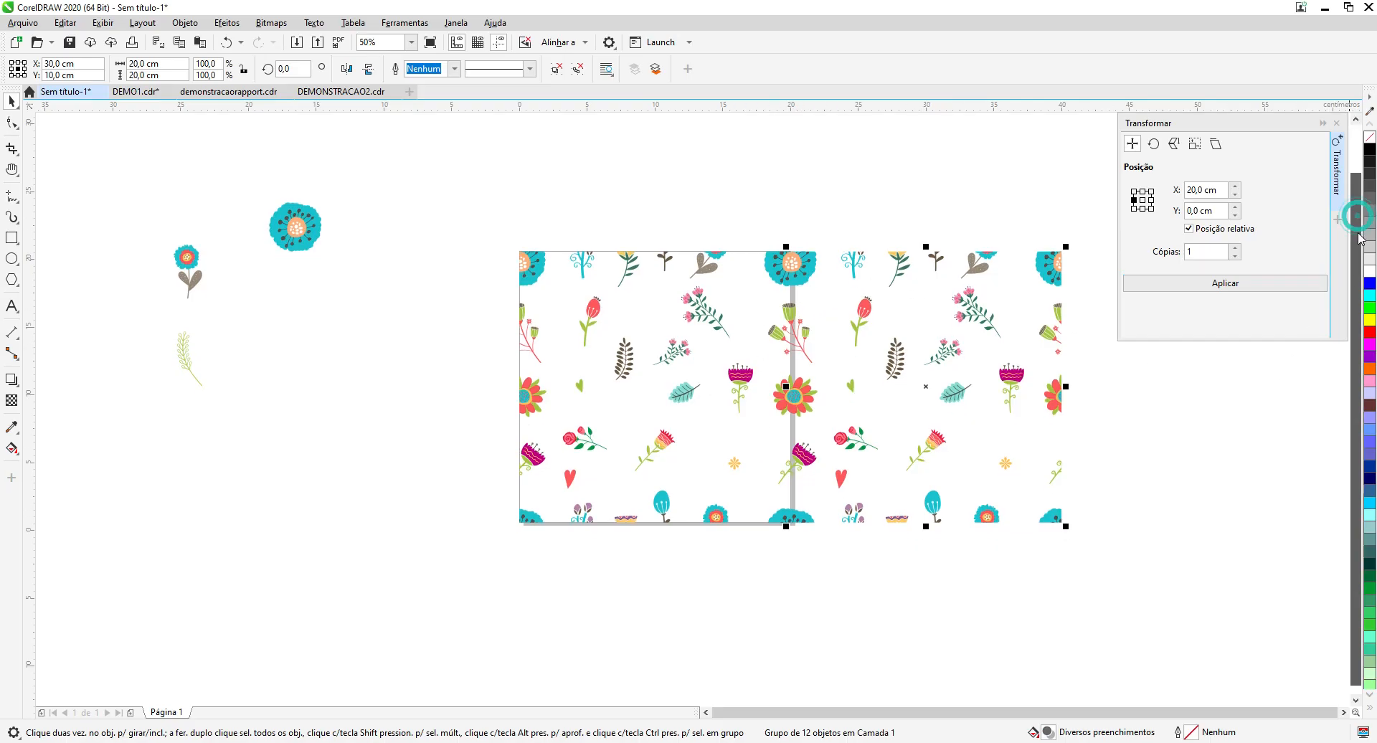
drag(488, 190, 1003, 244)
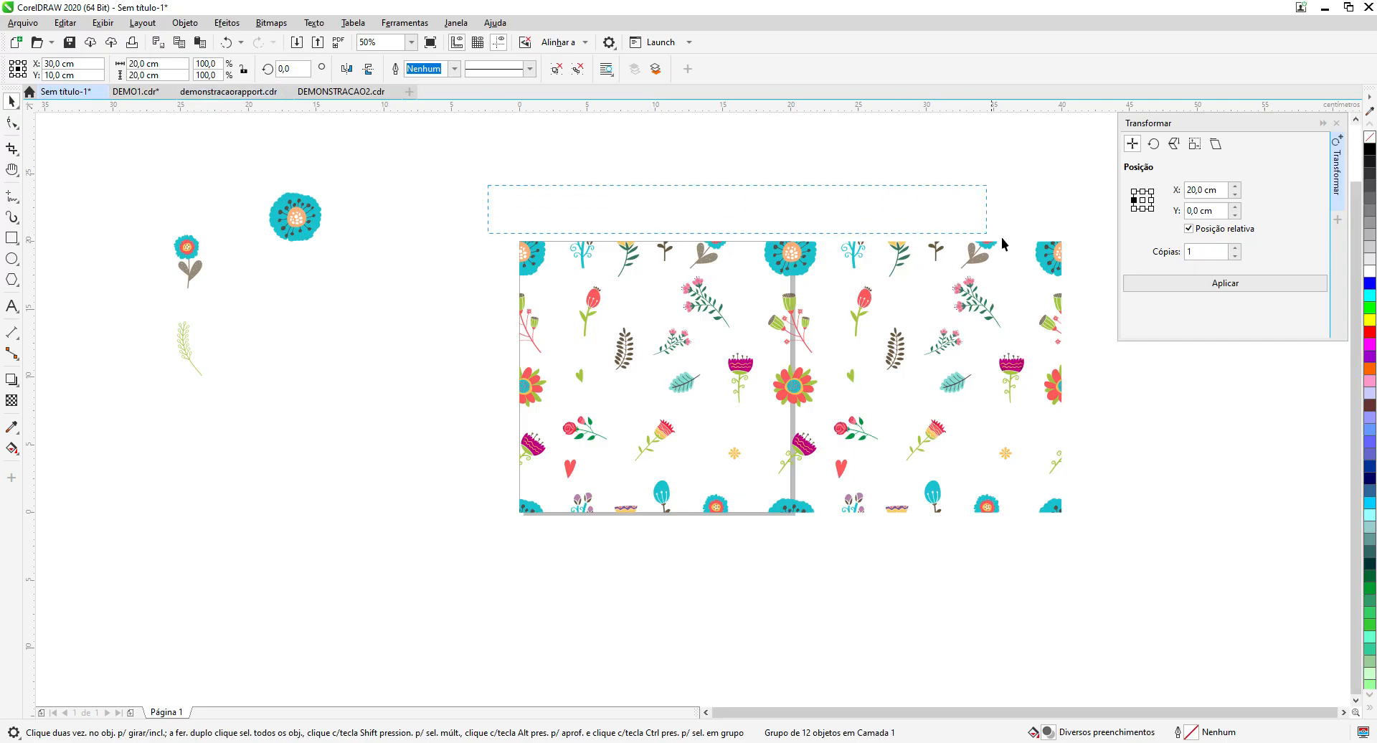
drag(1093, 606, 1093, 606)
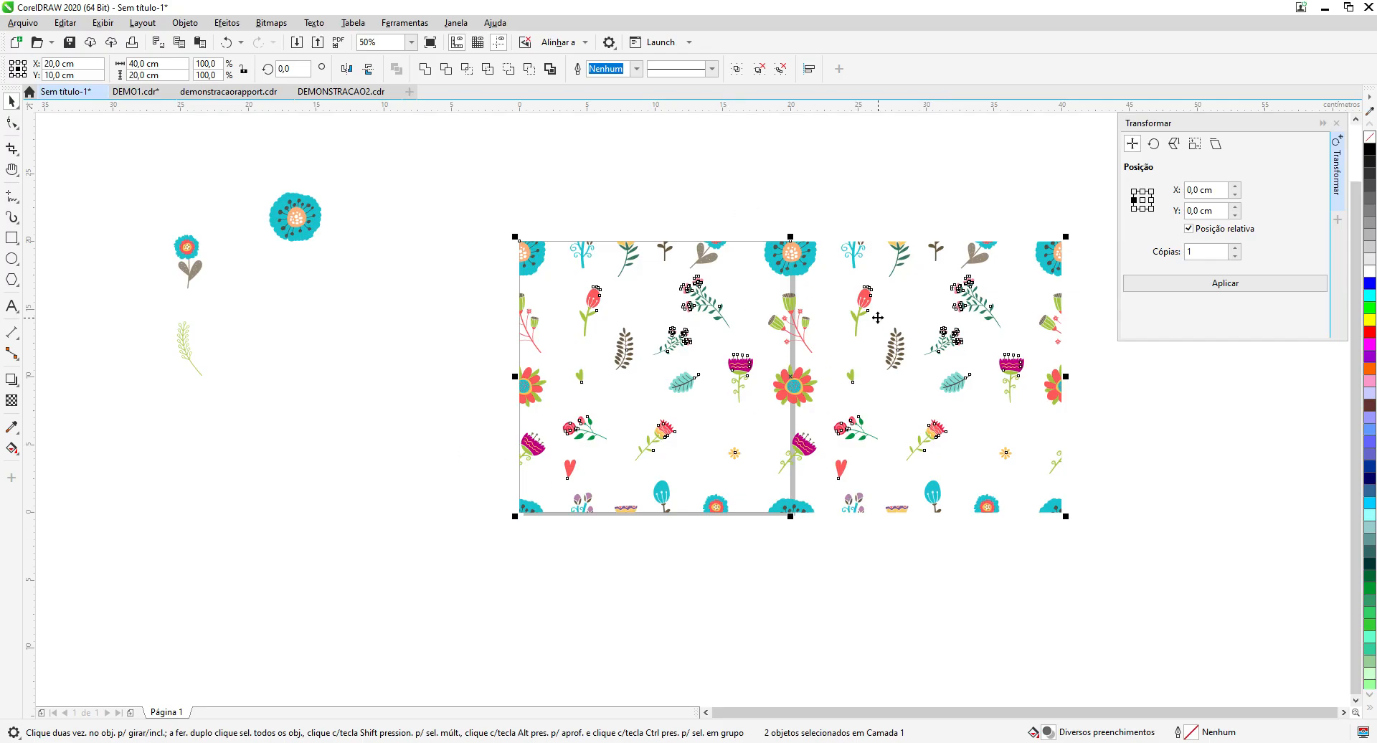
click(1223, 211)
text(-2)
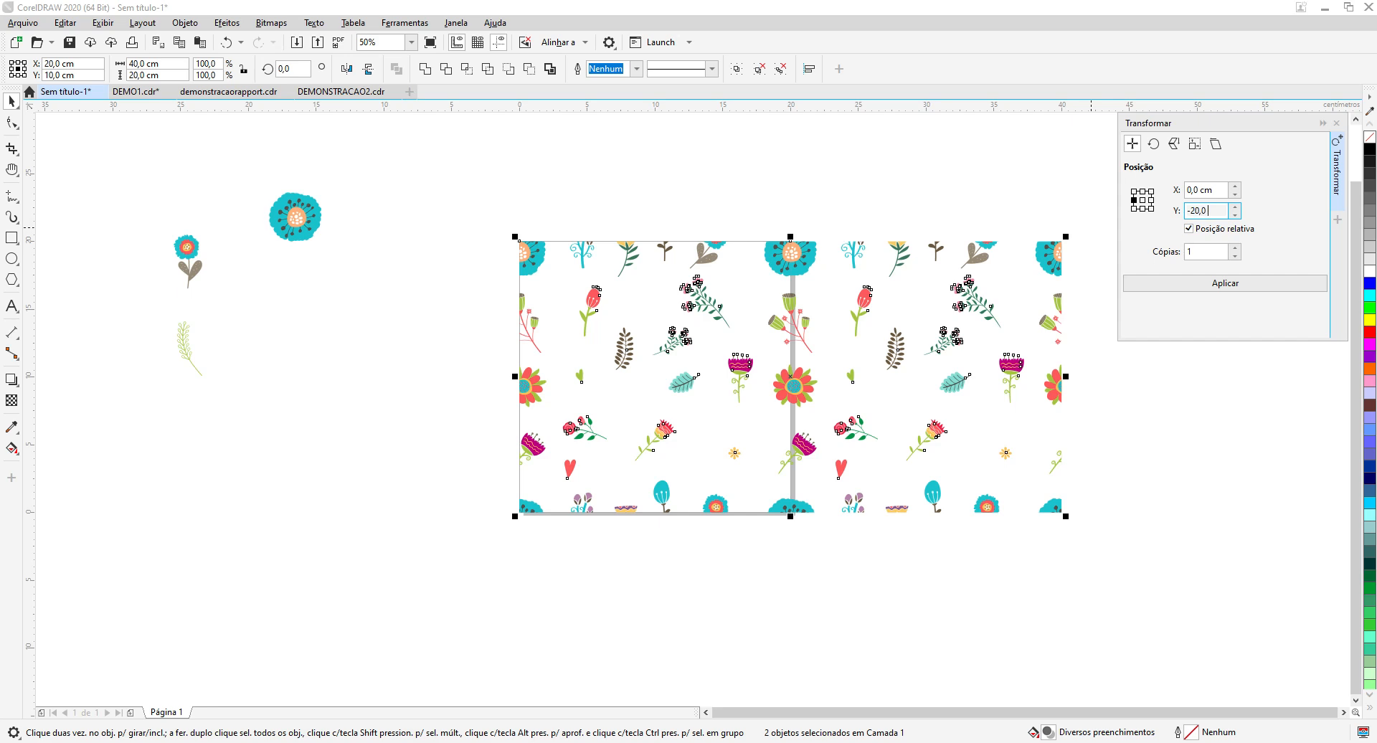
click(1229, 283)
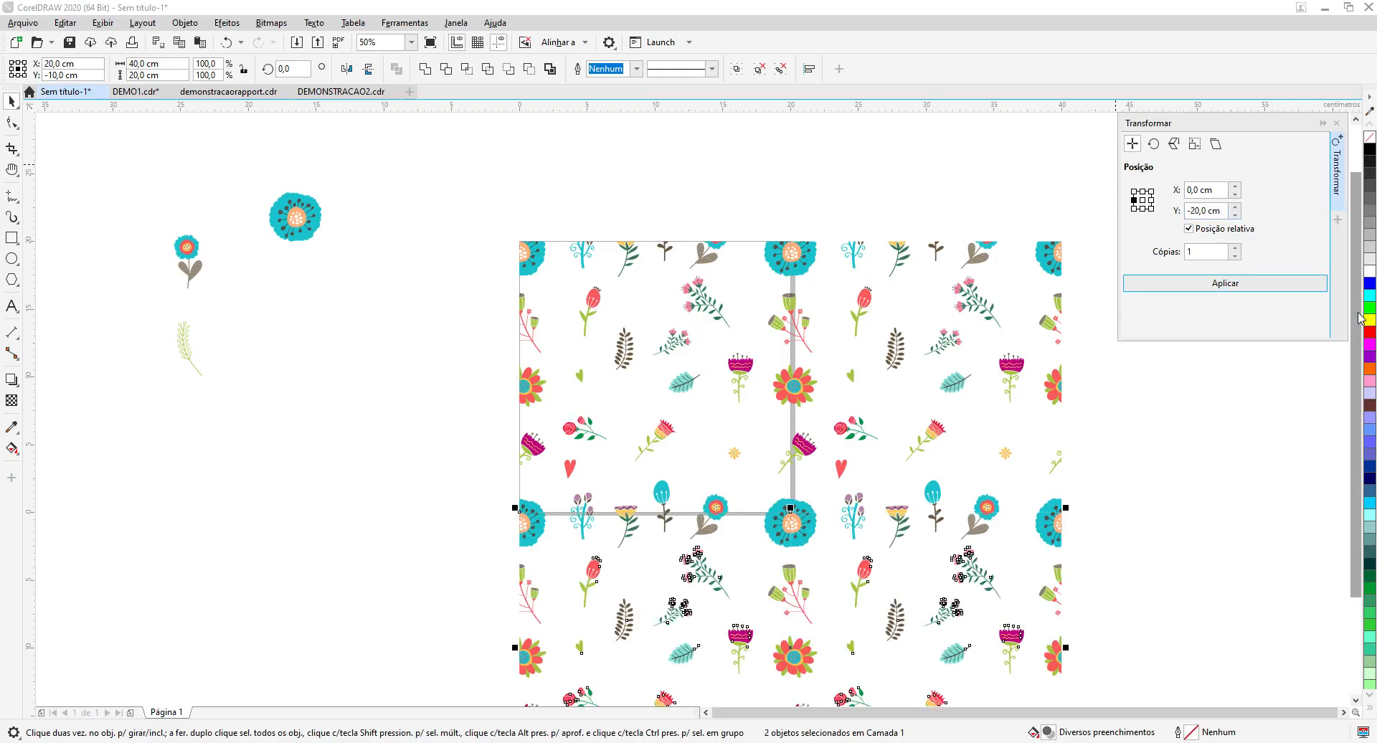
Step: Examine the seams where the four tiles meet, checking how the flowers cut at the edges join up
scroll(1357, 320, down, 3)
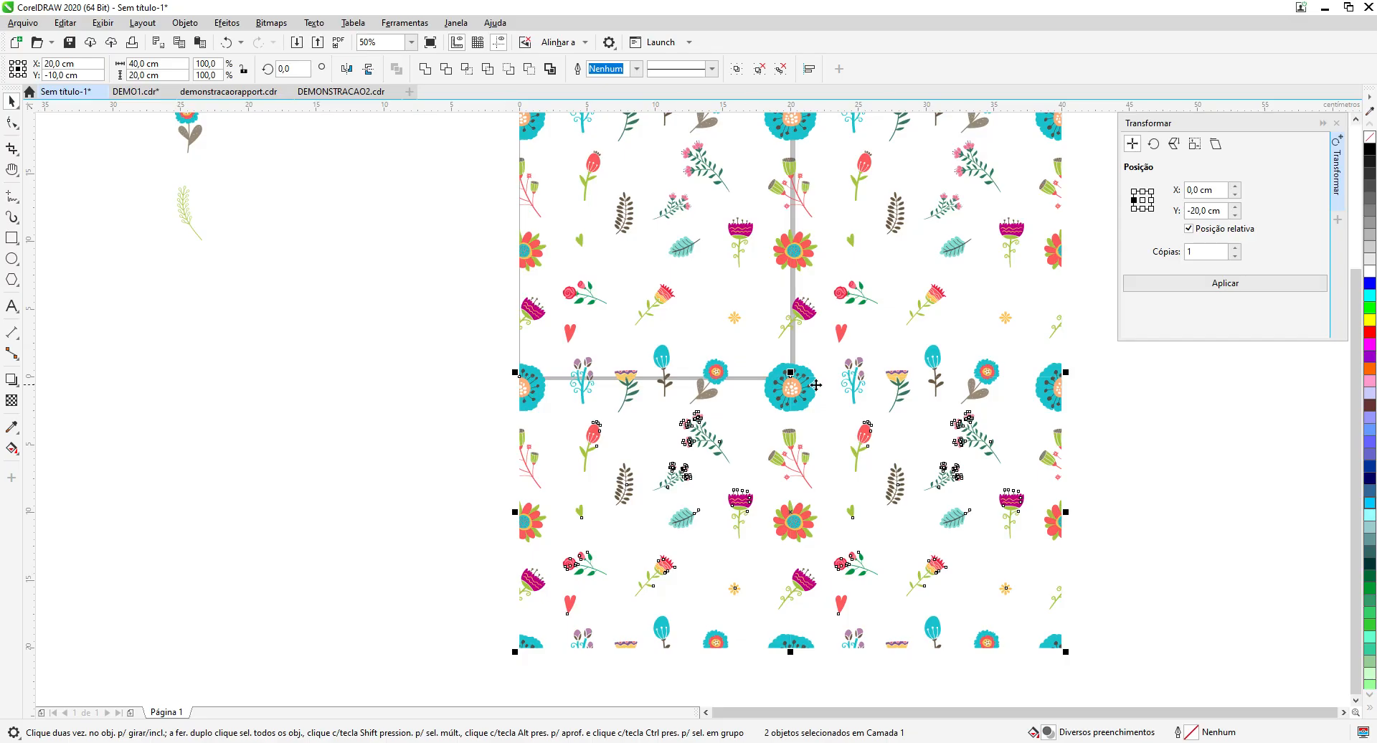
scroll(958, 381, up, 2)
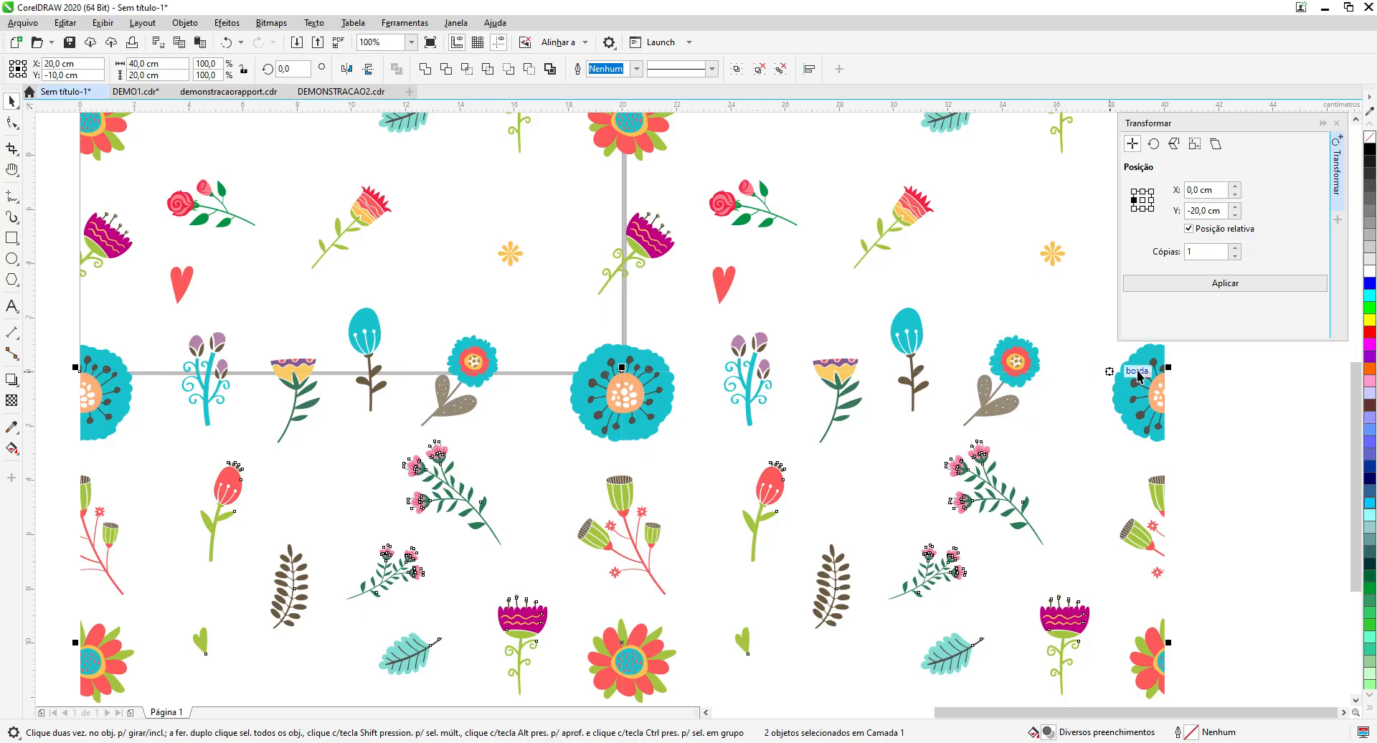
scroll(983, 442, up, 2)
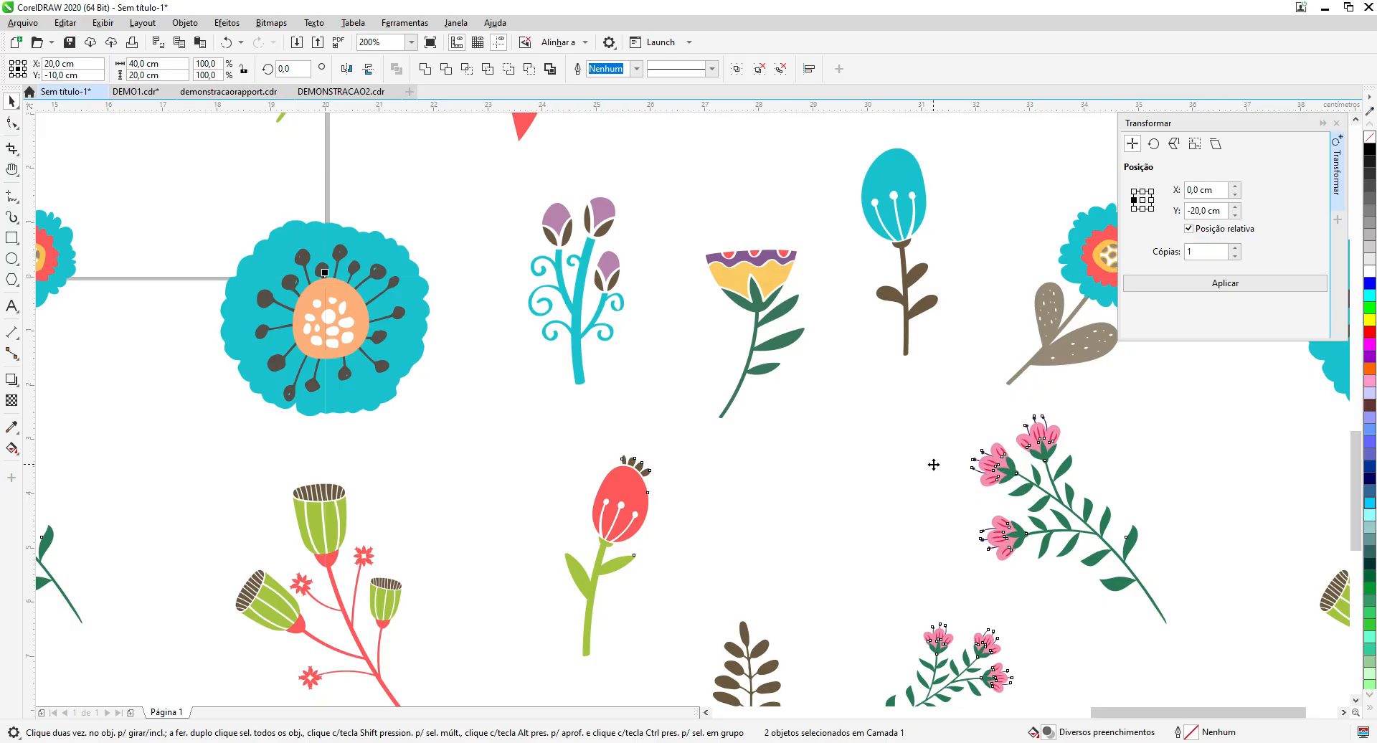
scroll(465, 485, down, 2)
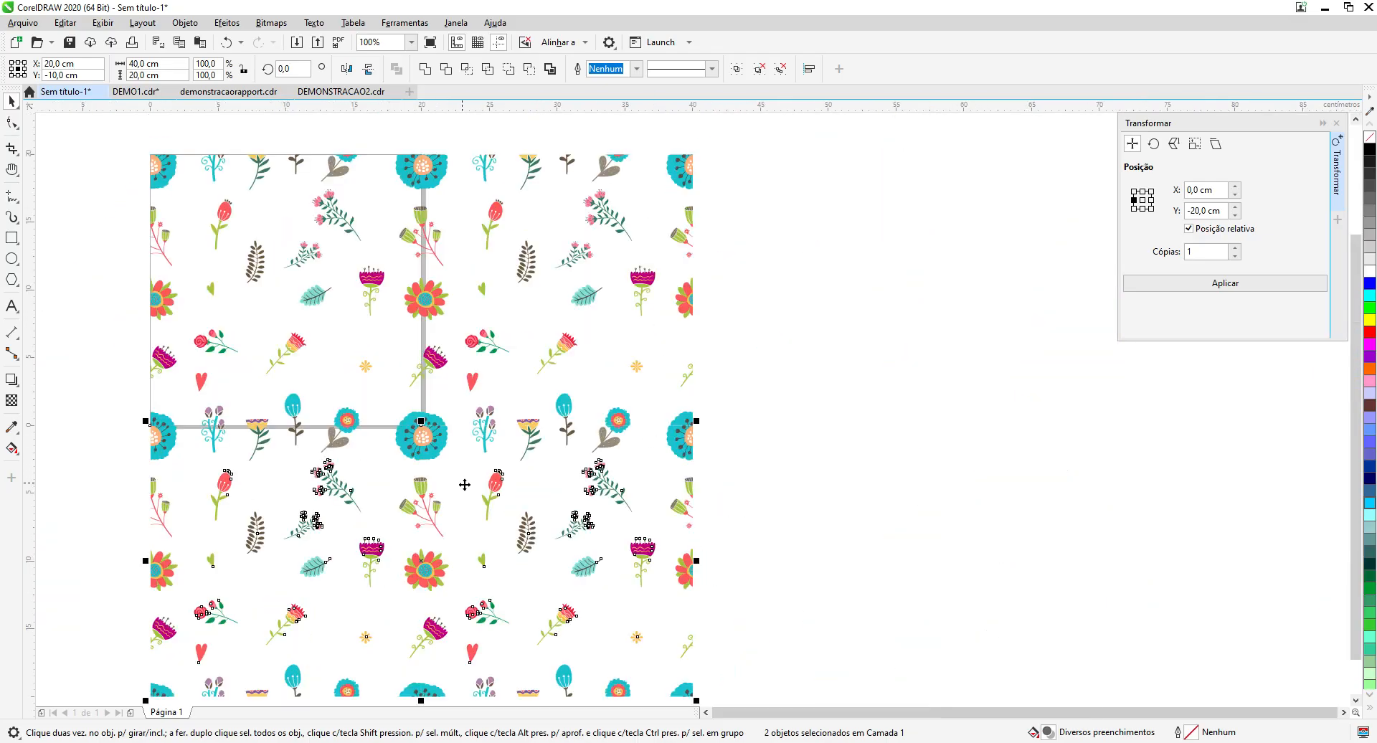
scroll(465, 485, down, 1)
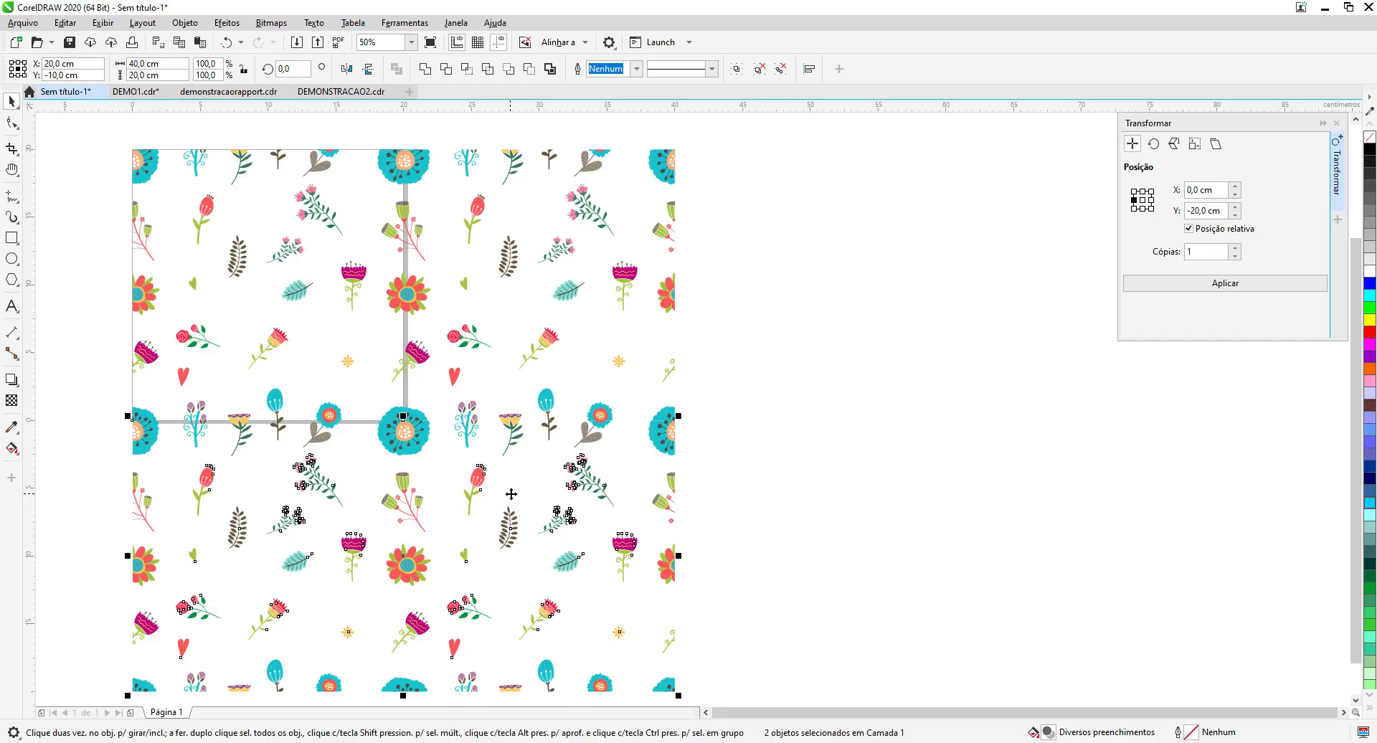
scroll(511, 494, down, 1)
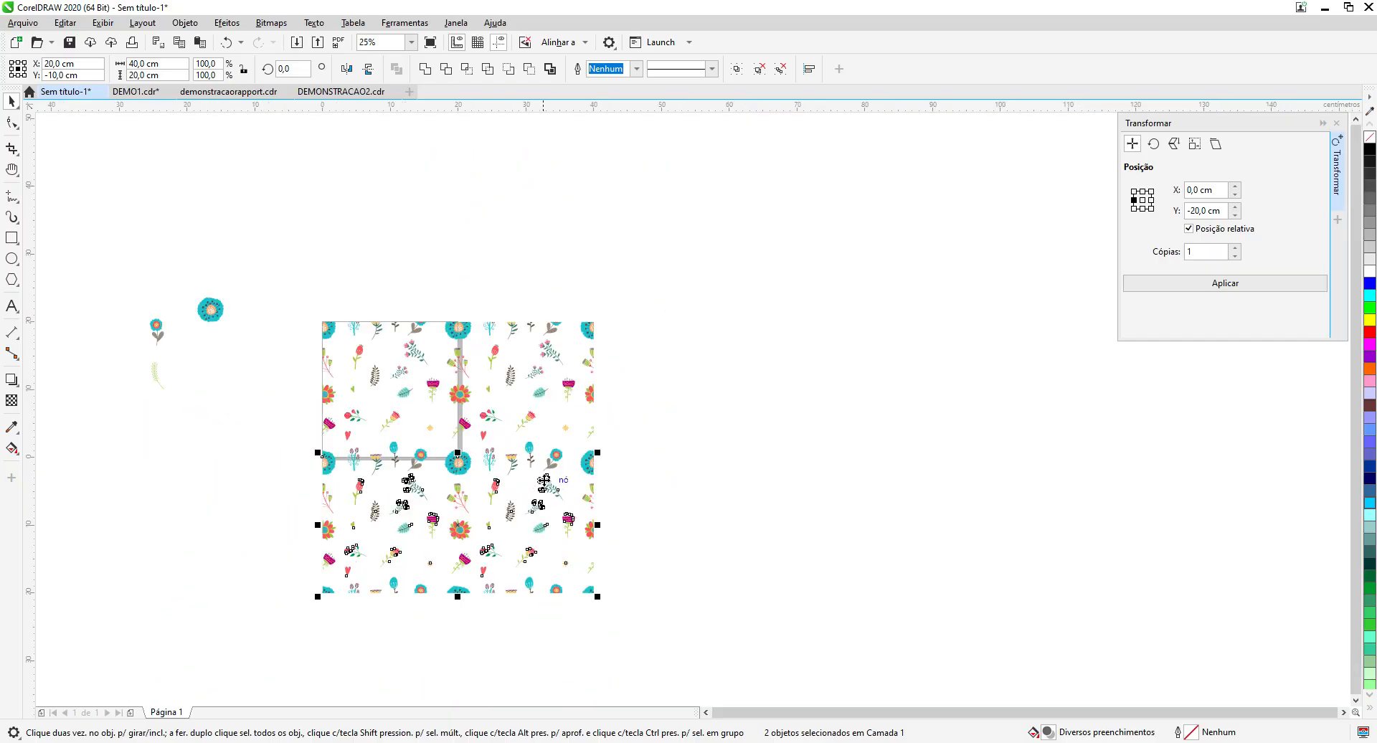
Step: Duplicate the two tiles of the right-hand column once at a relative offset of 20 cm in X and 0 cm in Y
click(563, 420)
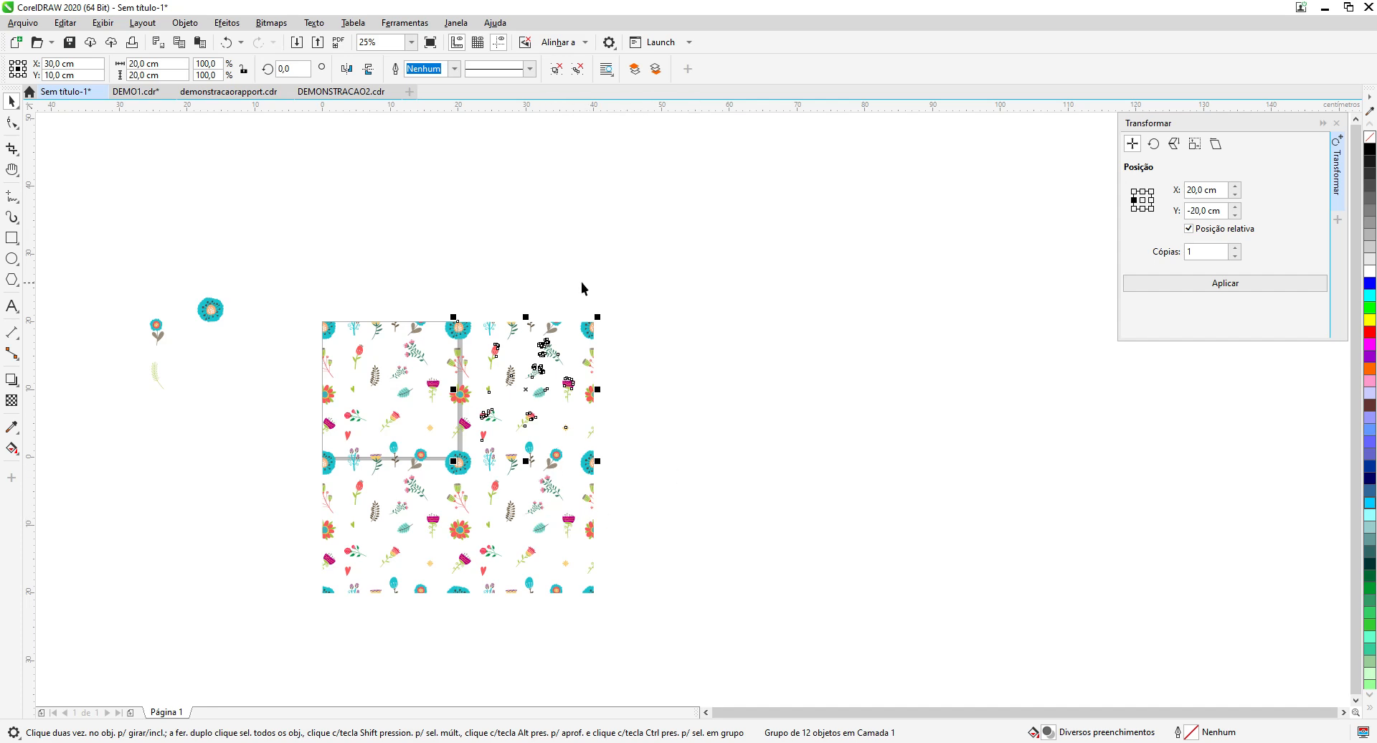
click(527, 291)
drag(485, 299, 603, 369)
drag(610, 608, 615, 609)
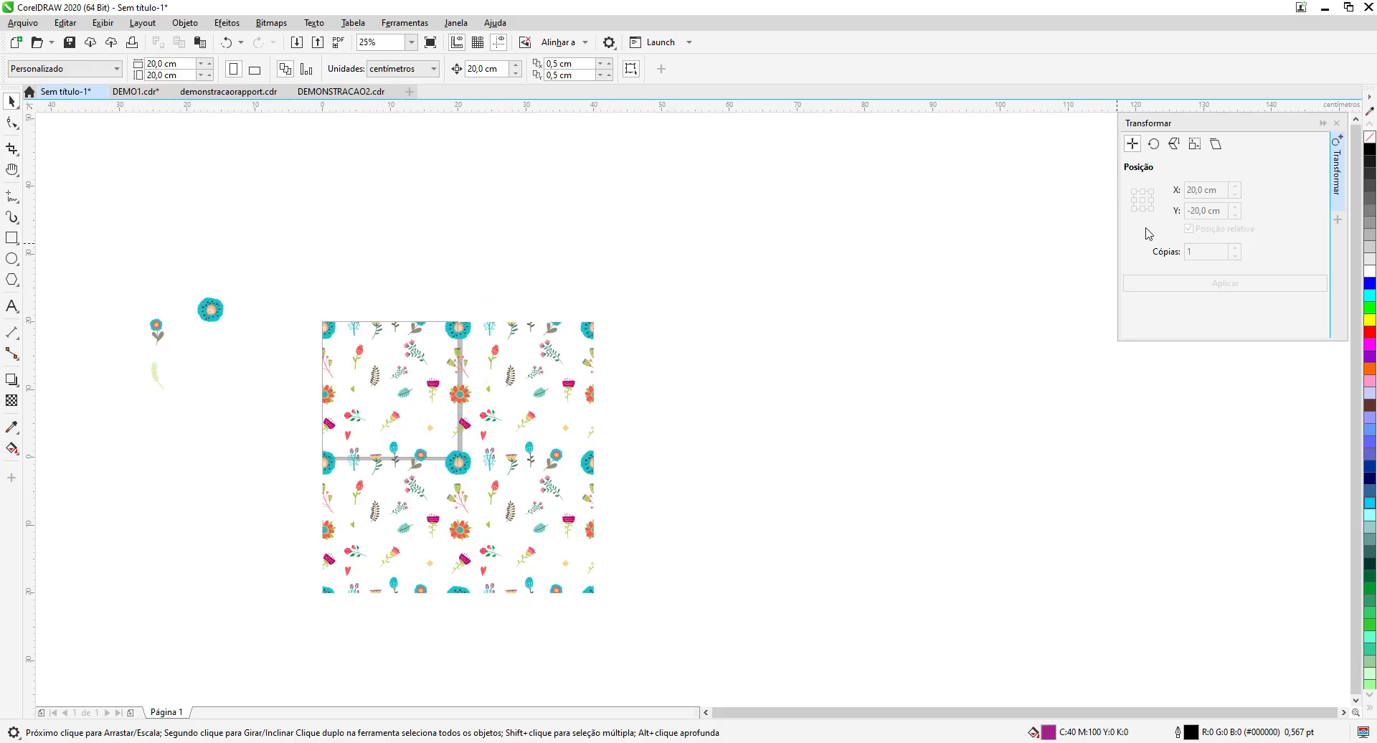
click(553, 378)
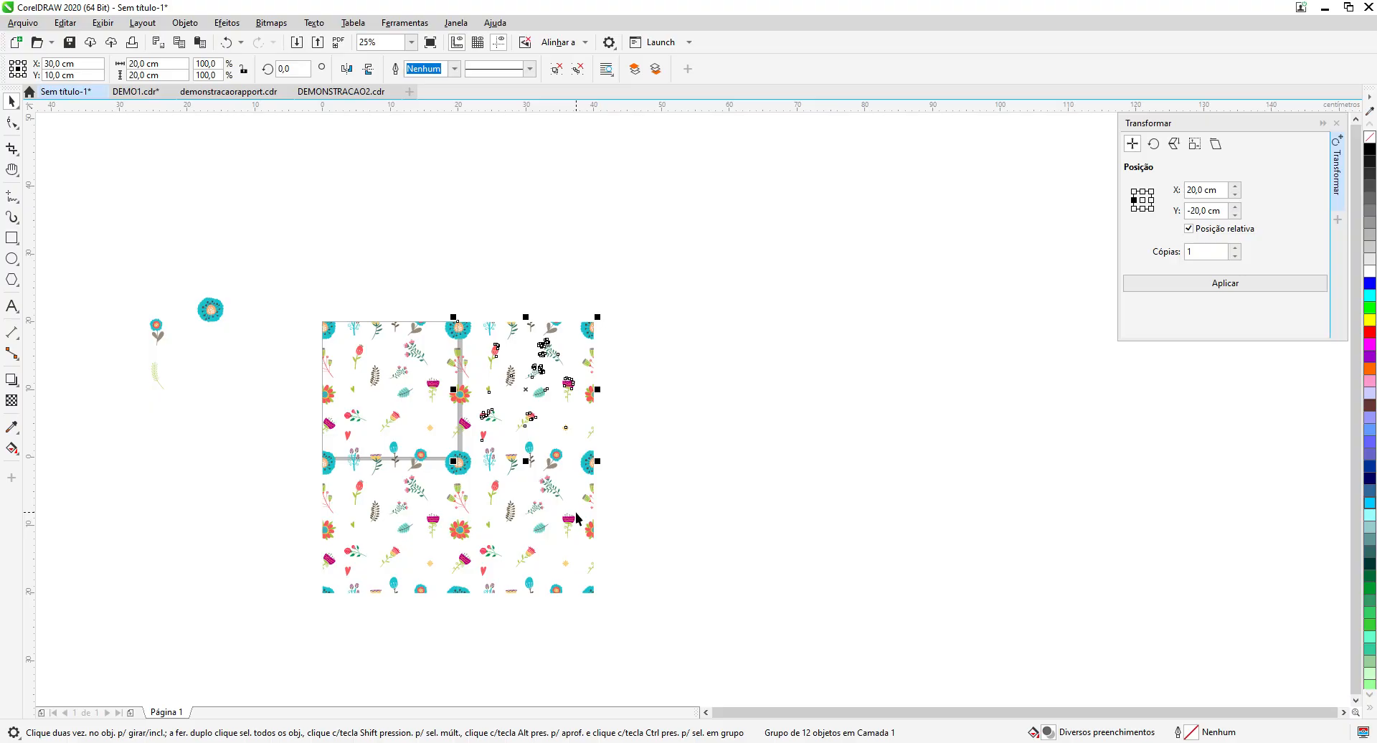
key(ctrl+r)
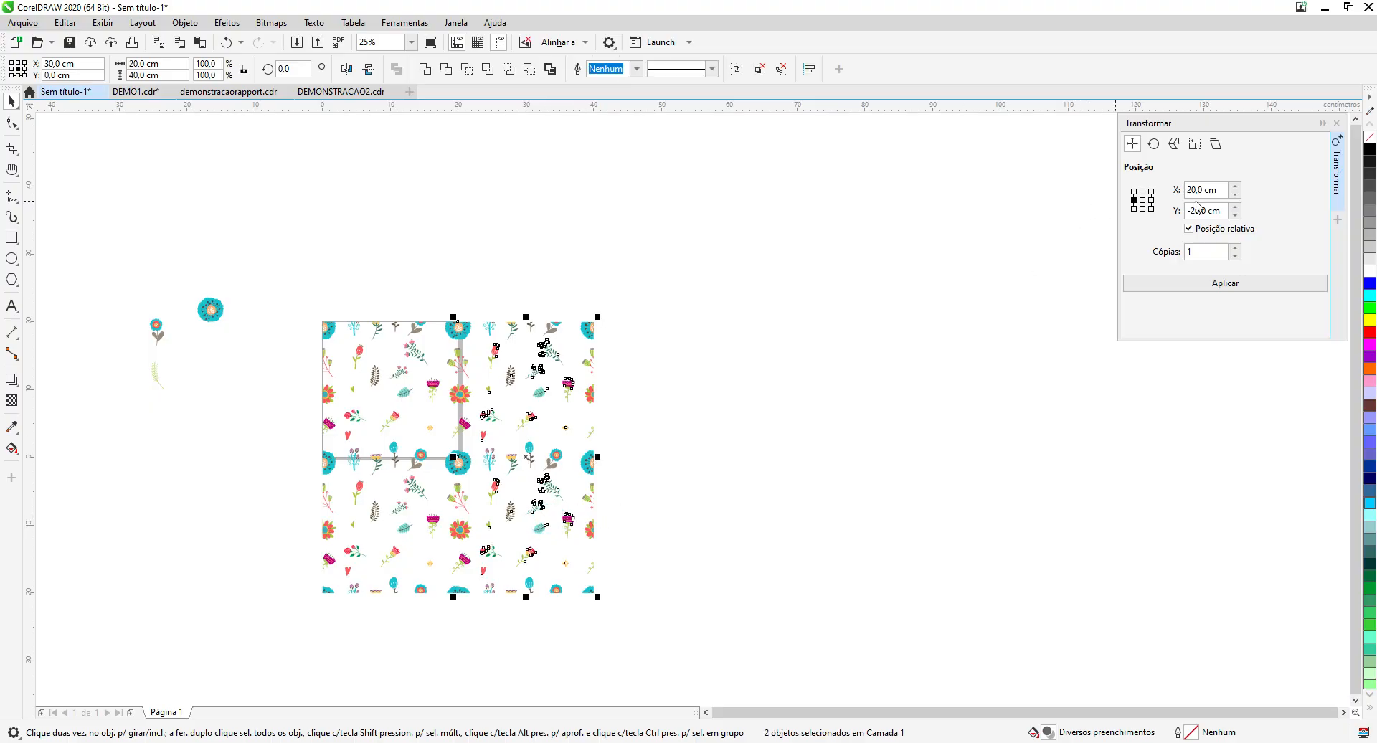
click(1199, 284)
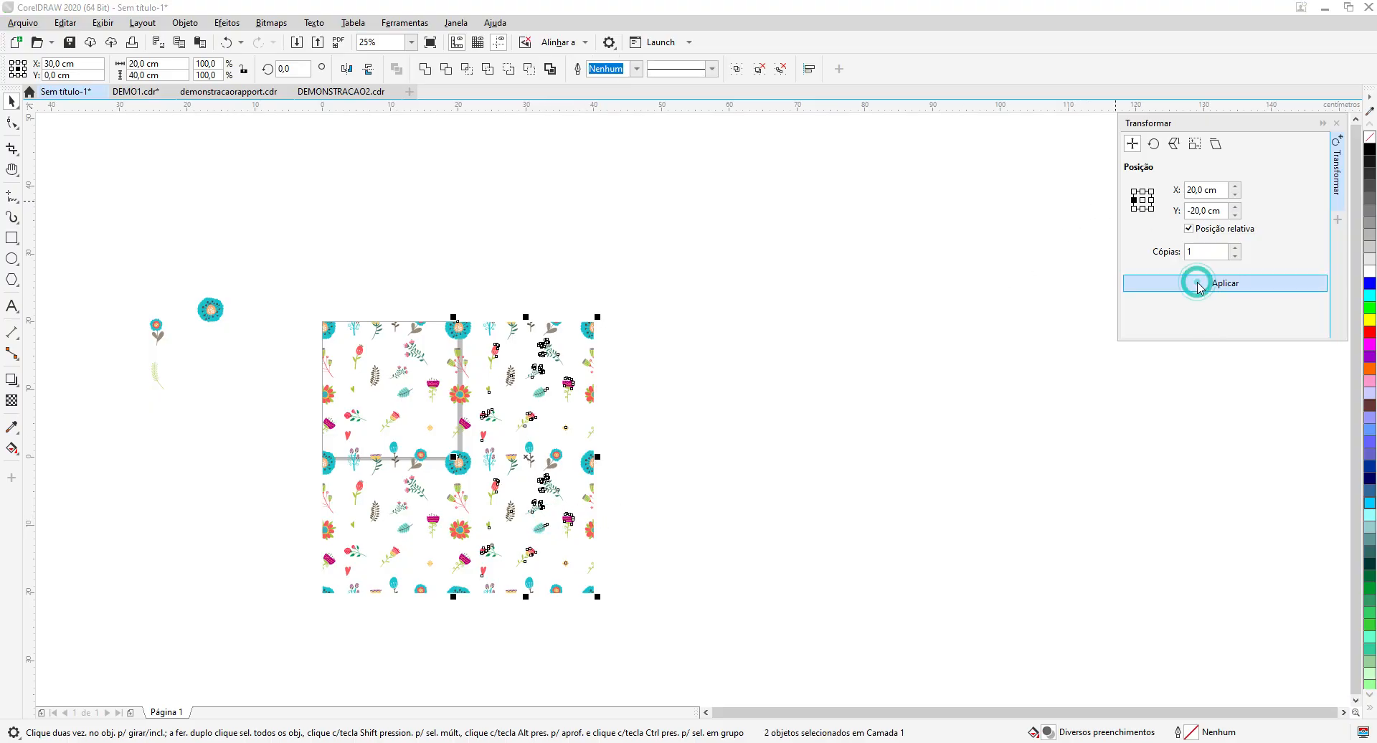
click(1218, 213)
double_click(1222, 211)
text(0)
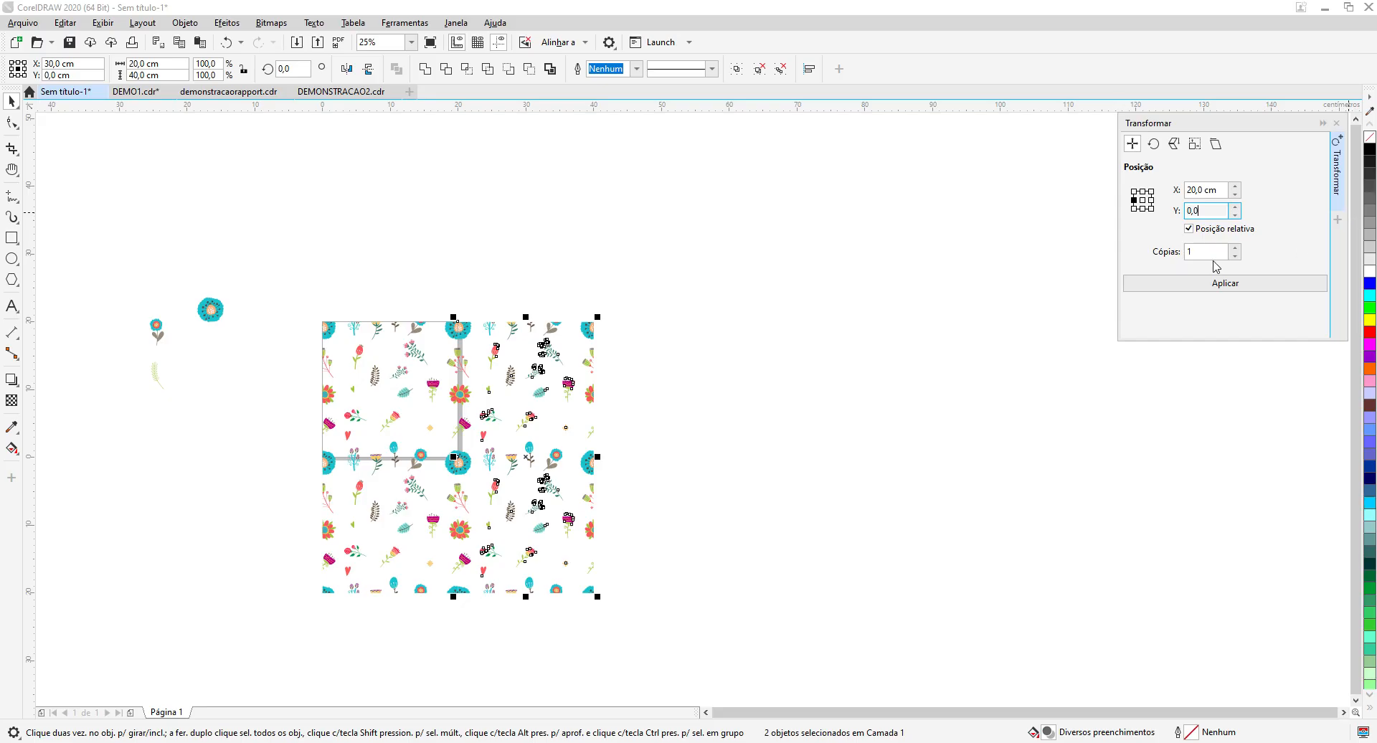
click(1209, 284)
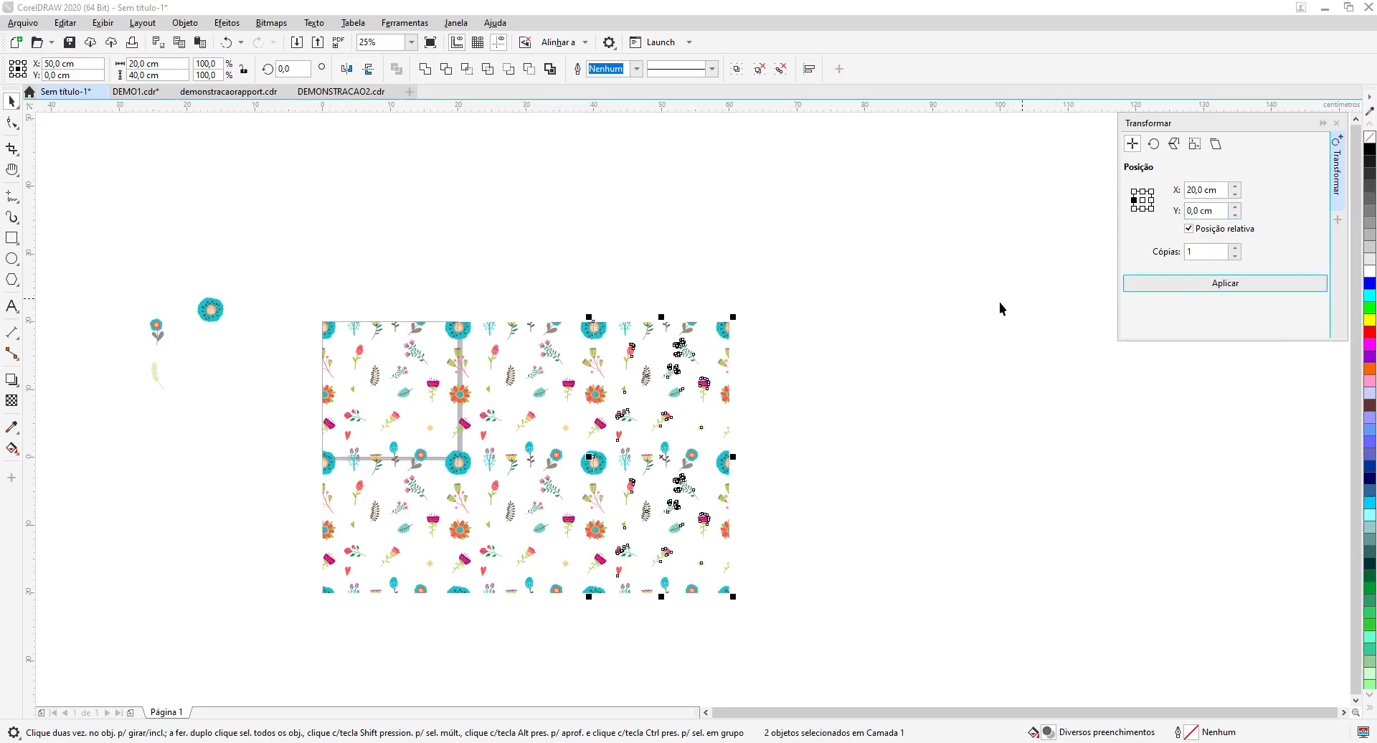
click(940, 303)
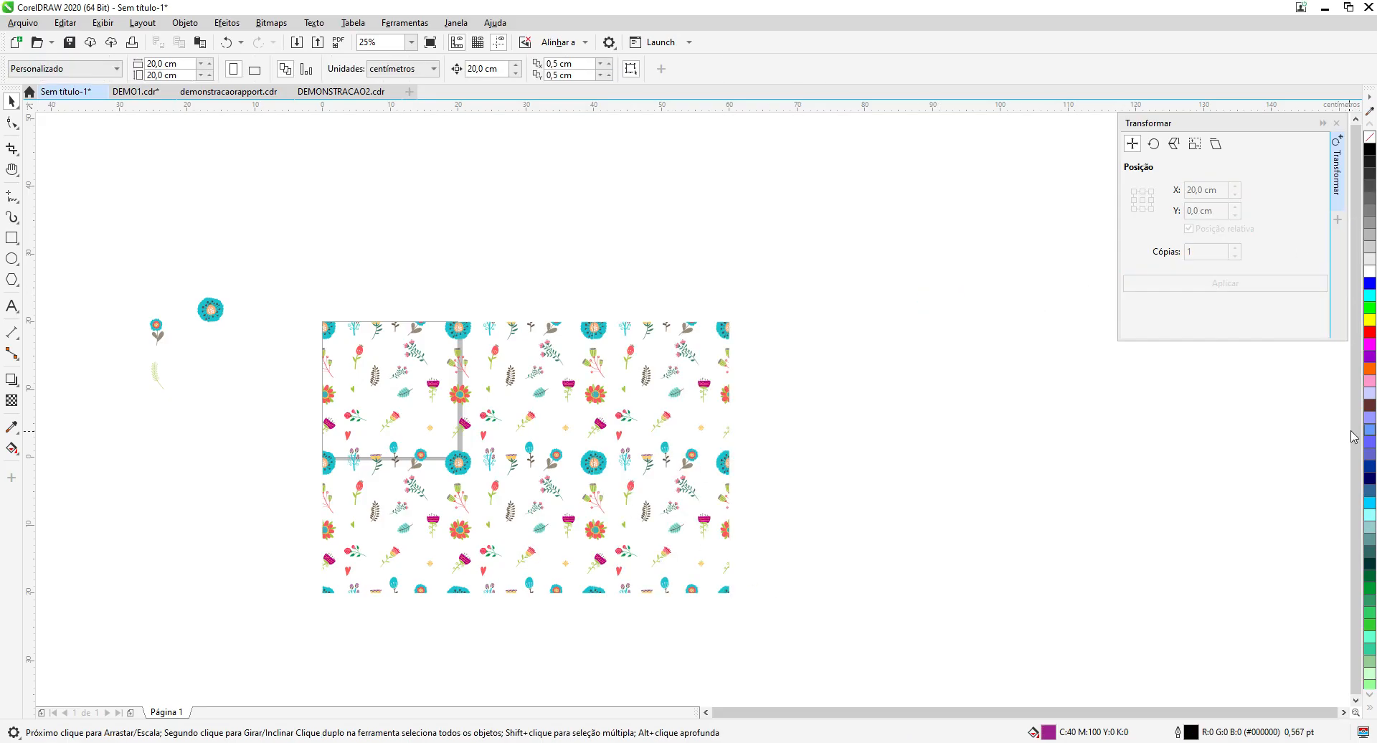
Step: Move all six tiles together off the page onto the empty area to its right, leaving the page blank
drag(300, 296, 683, 429)
drag(793, 605, 796, 614)
scroll(797, 617, down, 1)
scroll(797, 617, up, 3)
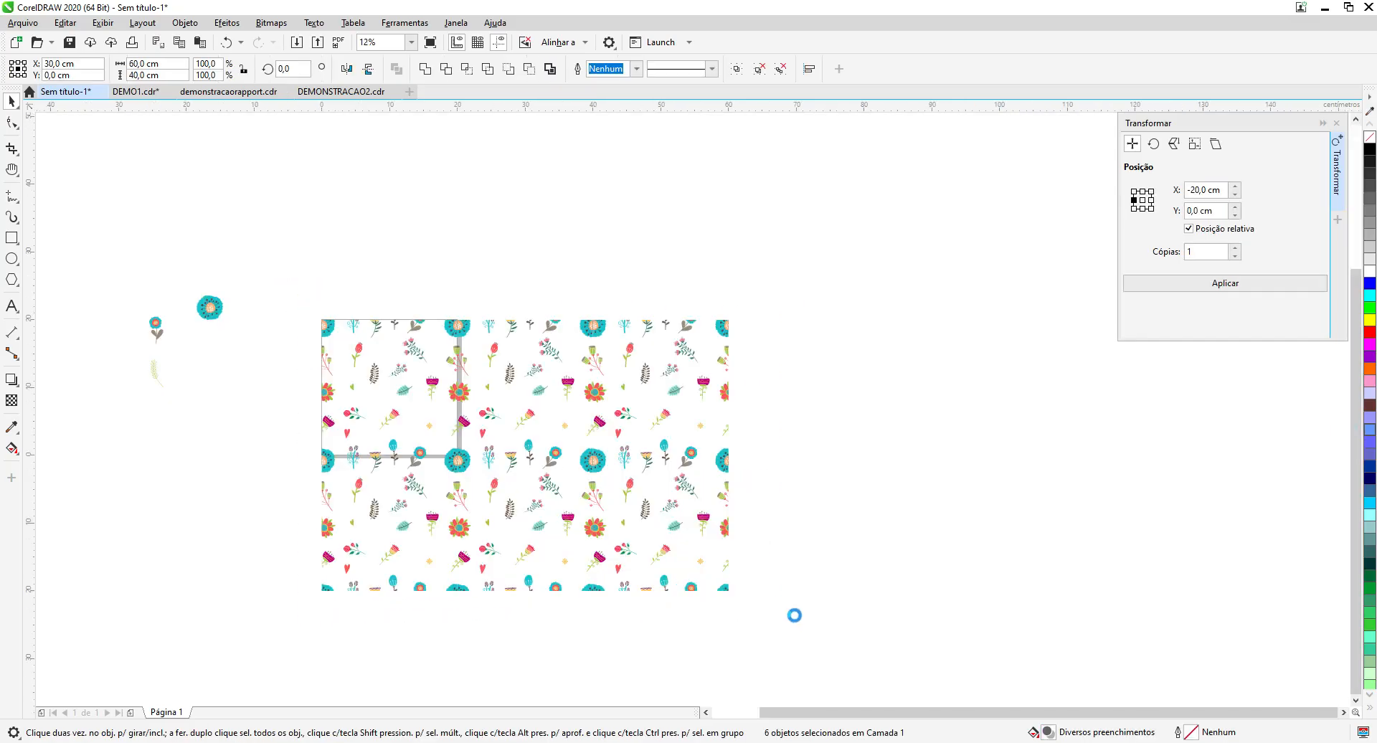
scroll(796, 614, down, 2)
scroll(797, 614, up, 1)
scroll(803, 616, down, 1)
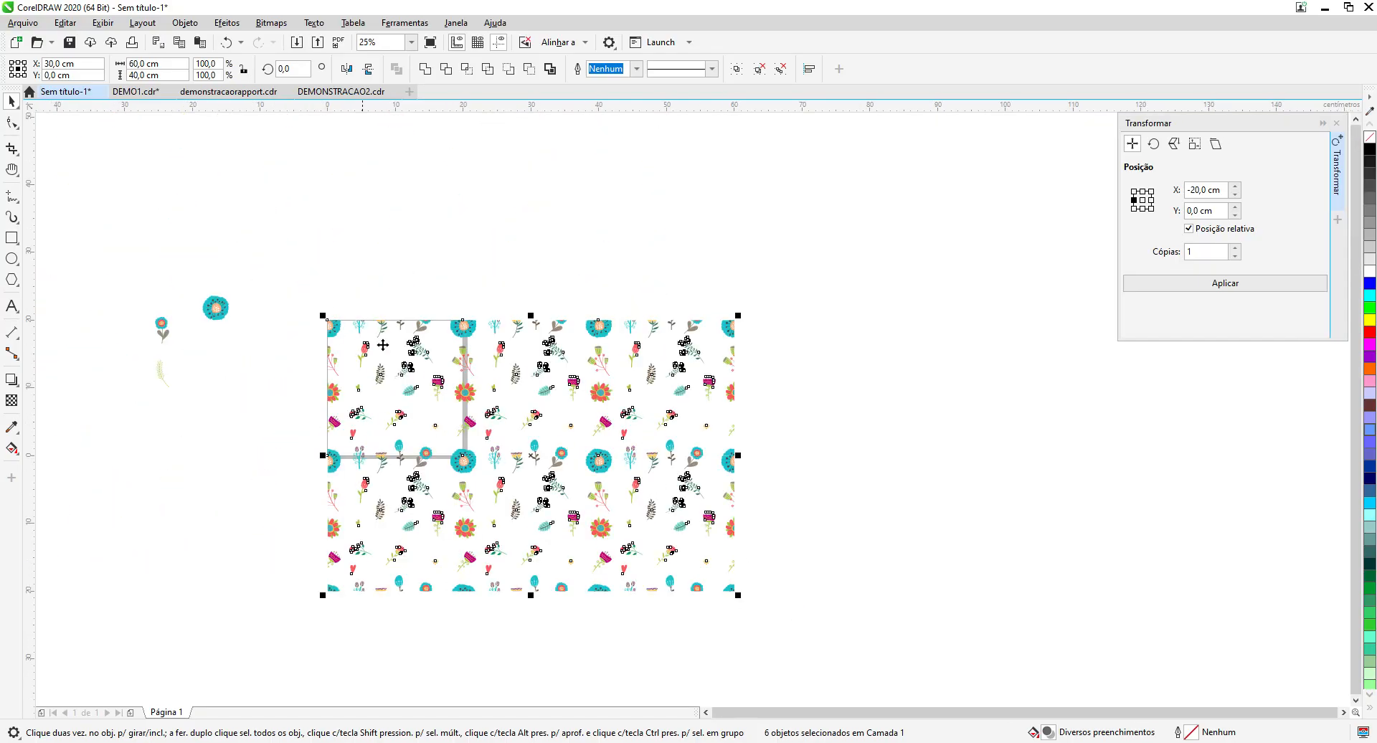
drag(518, 446, 643, 317)
scroll(901, 334, up, 1)
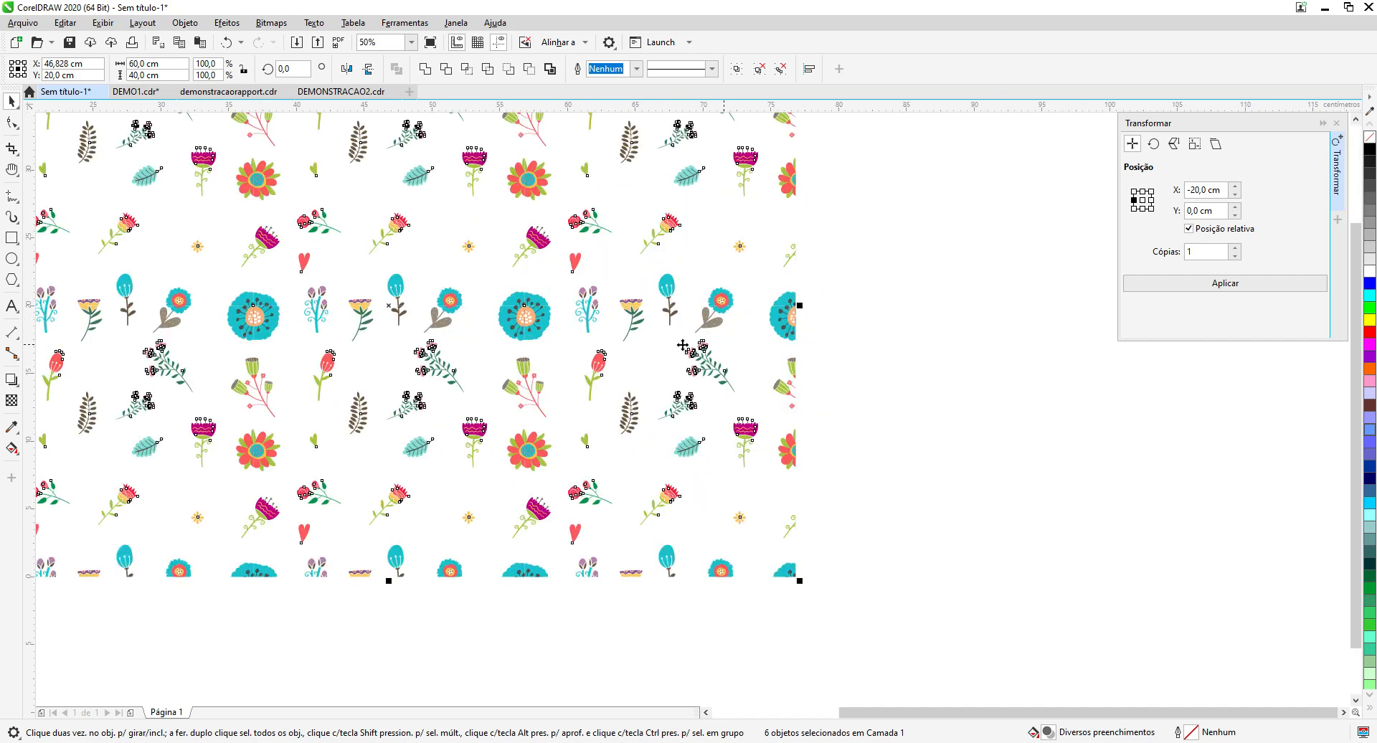
drag(275, 277, 525, 339)
drag(621, 320, 538, 356)
scroll(539, 356, down, 1)
scroll(554, 354, up, 1)
scroll(555, 355, down, 1)
click(960, 153)
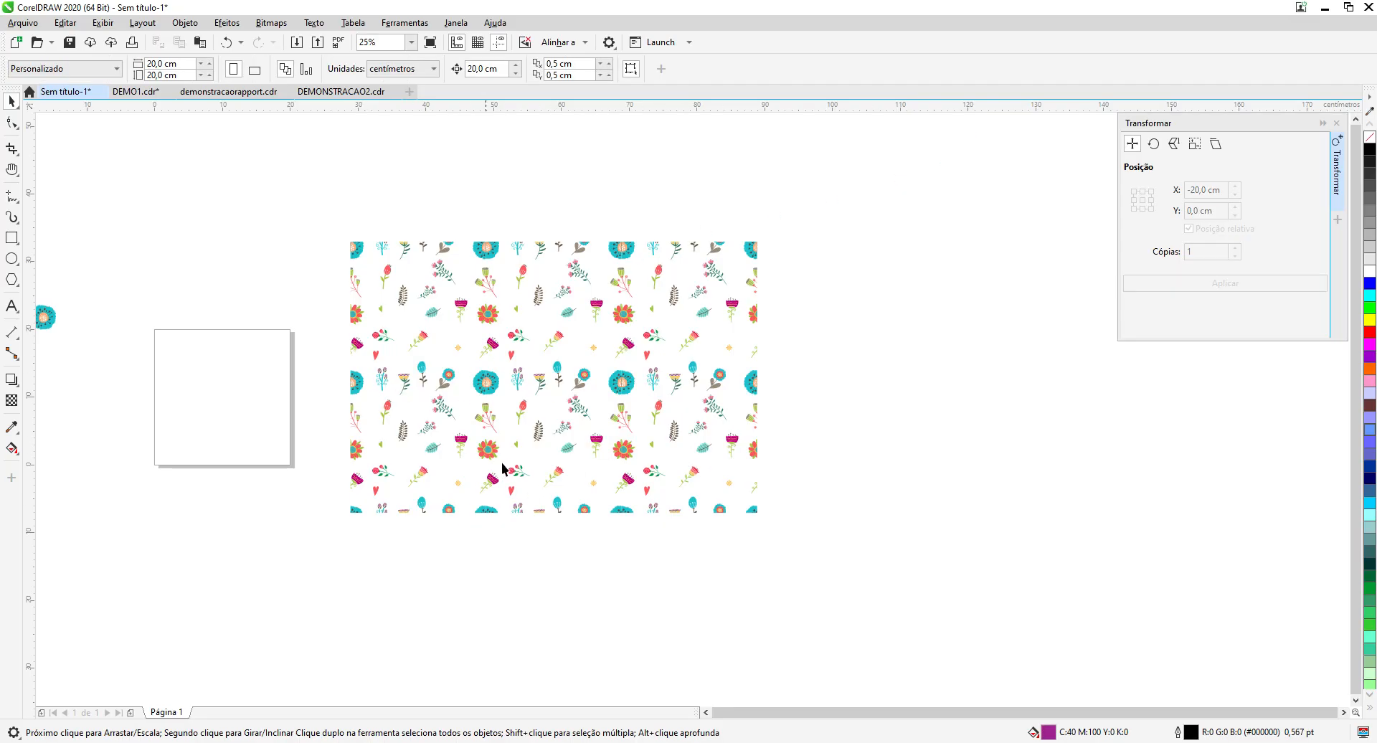
Step: Examine the six-tile floral pattern up close and as a whole, checking spacing and empty gaps between the motifs
scroll(502, 468, up, 2)
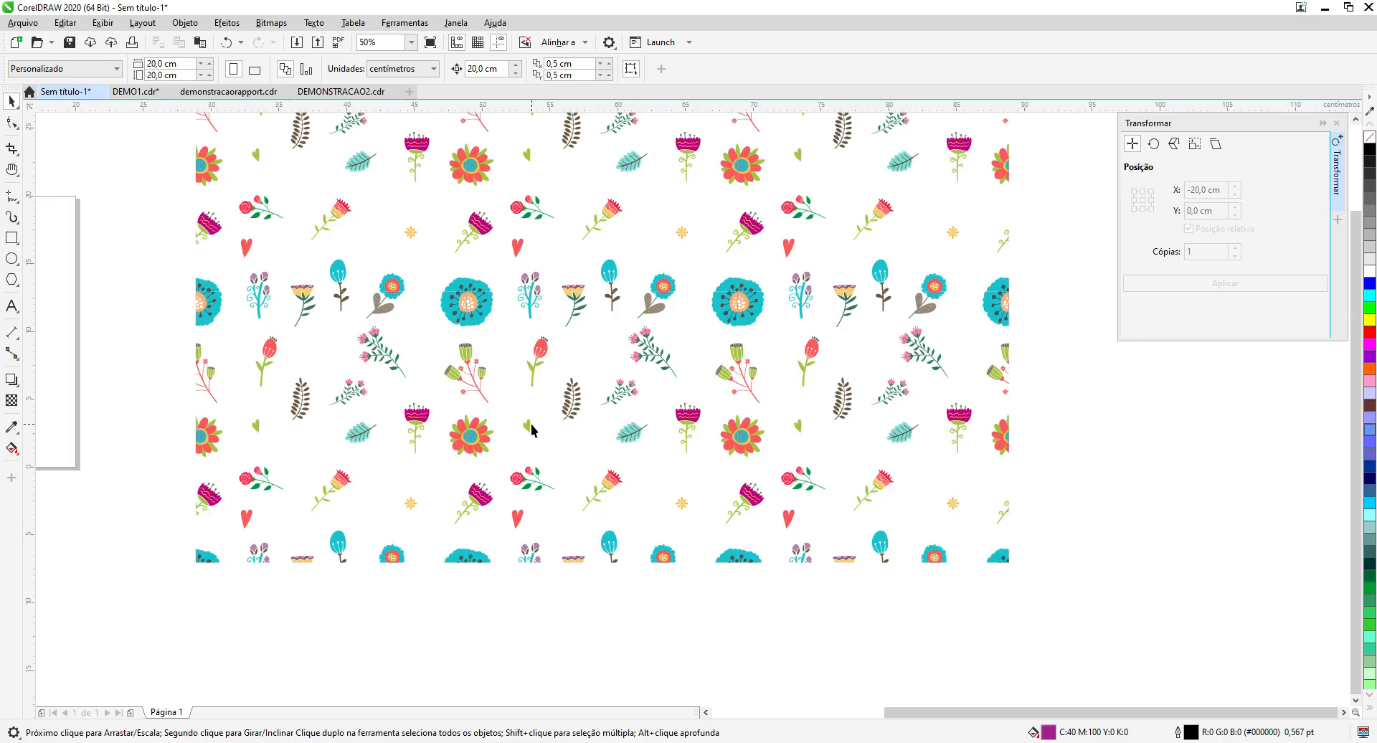
scroll(547, 425, down, 2)
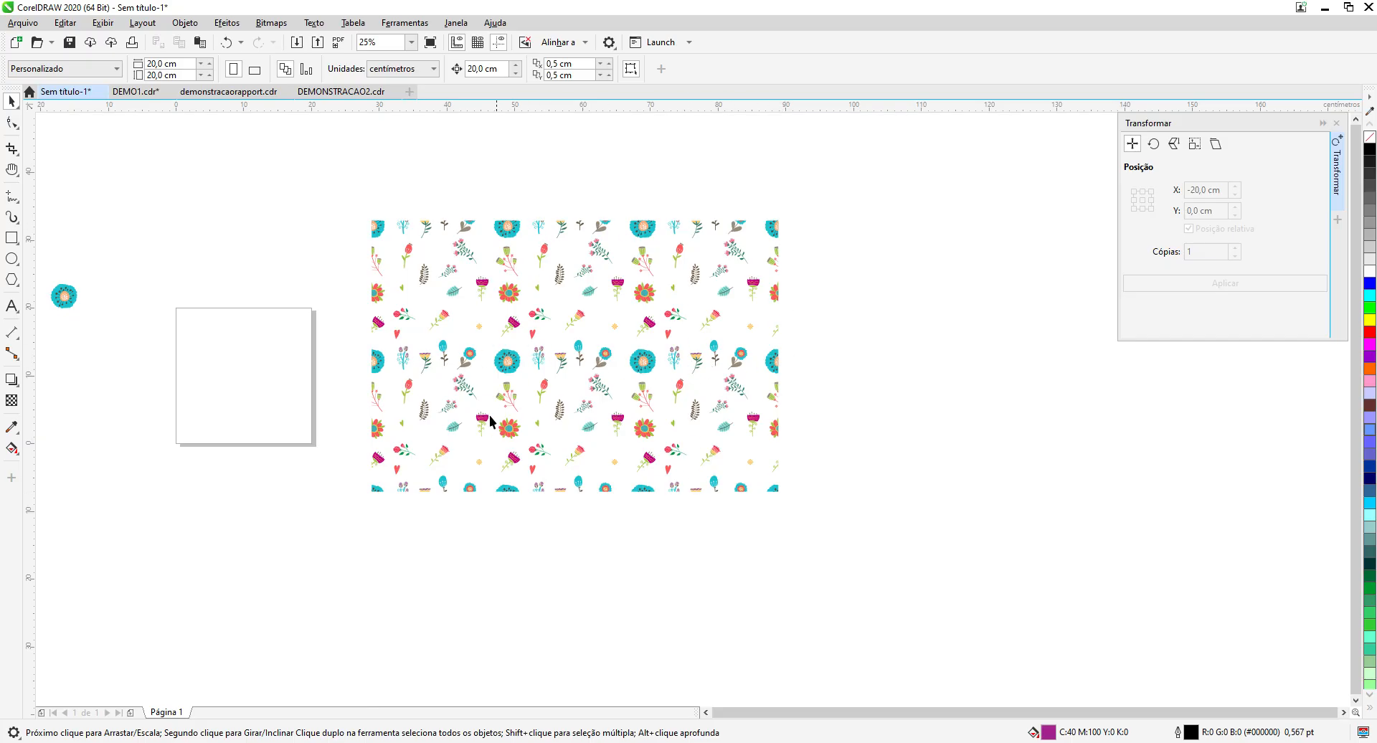
scroll(501, 459, up, 2)
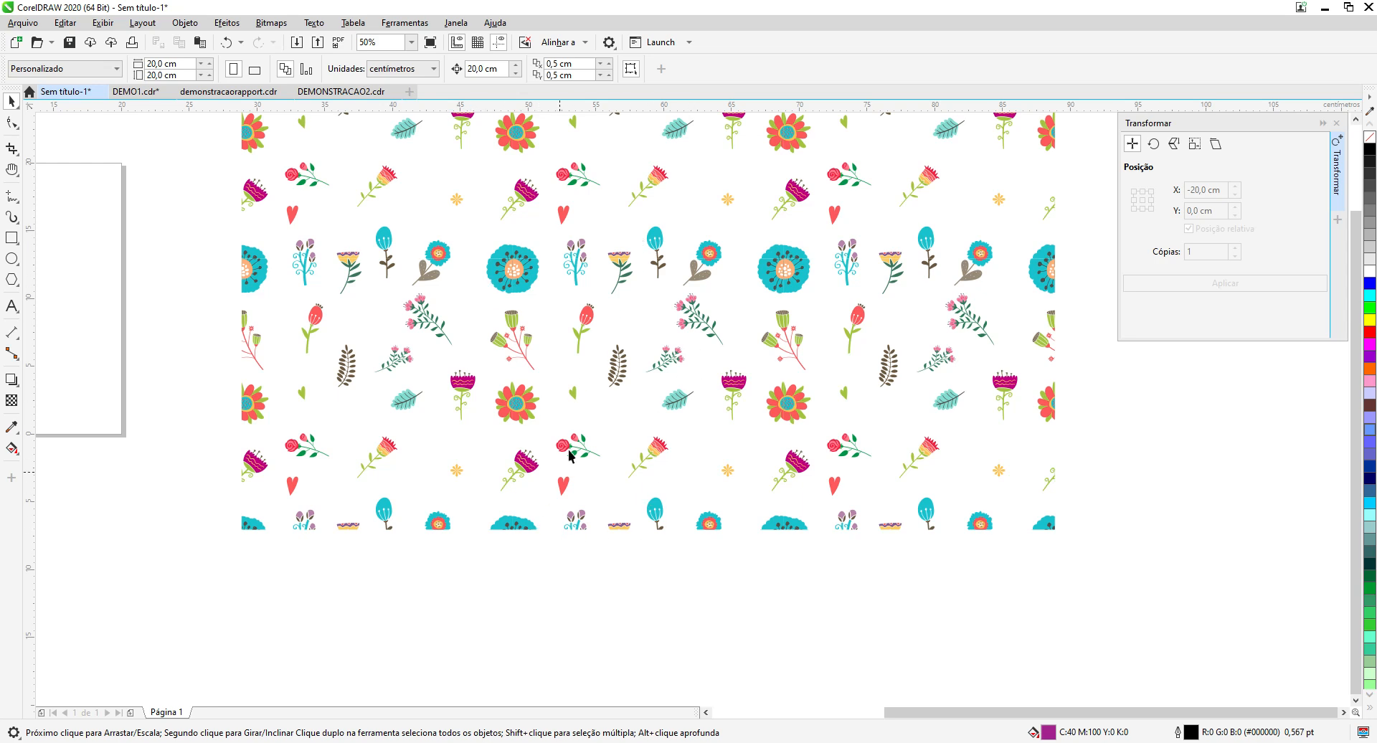
scroll(576, 410, up, 2)
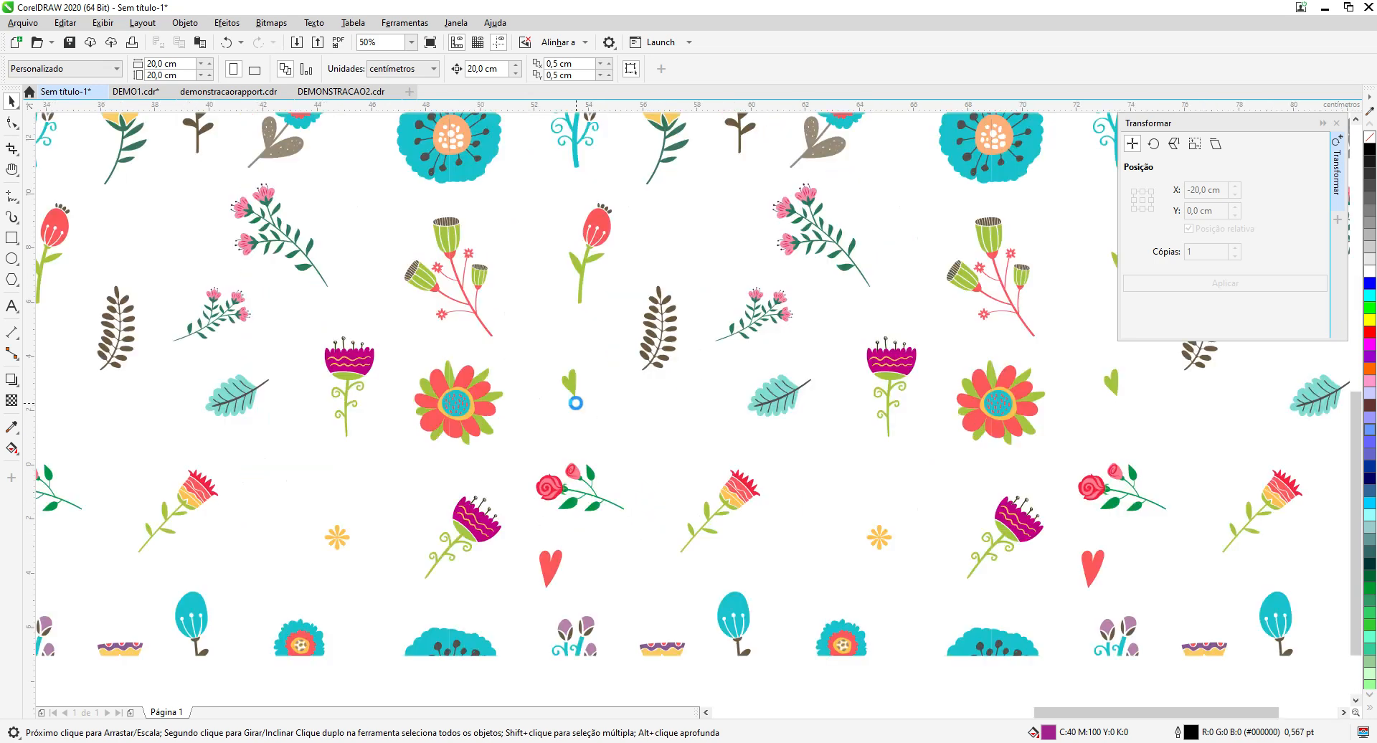
scroll(576, 402, up, 2)
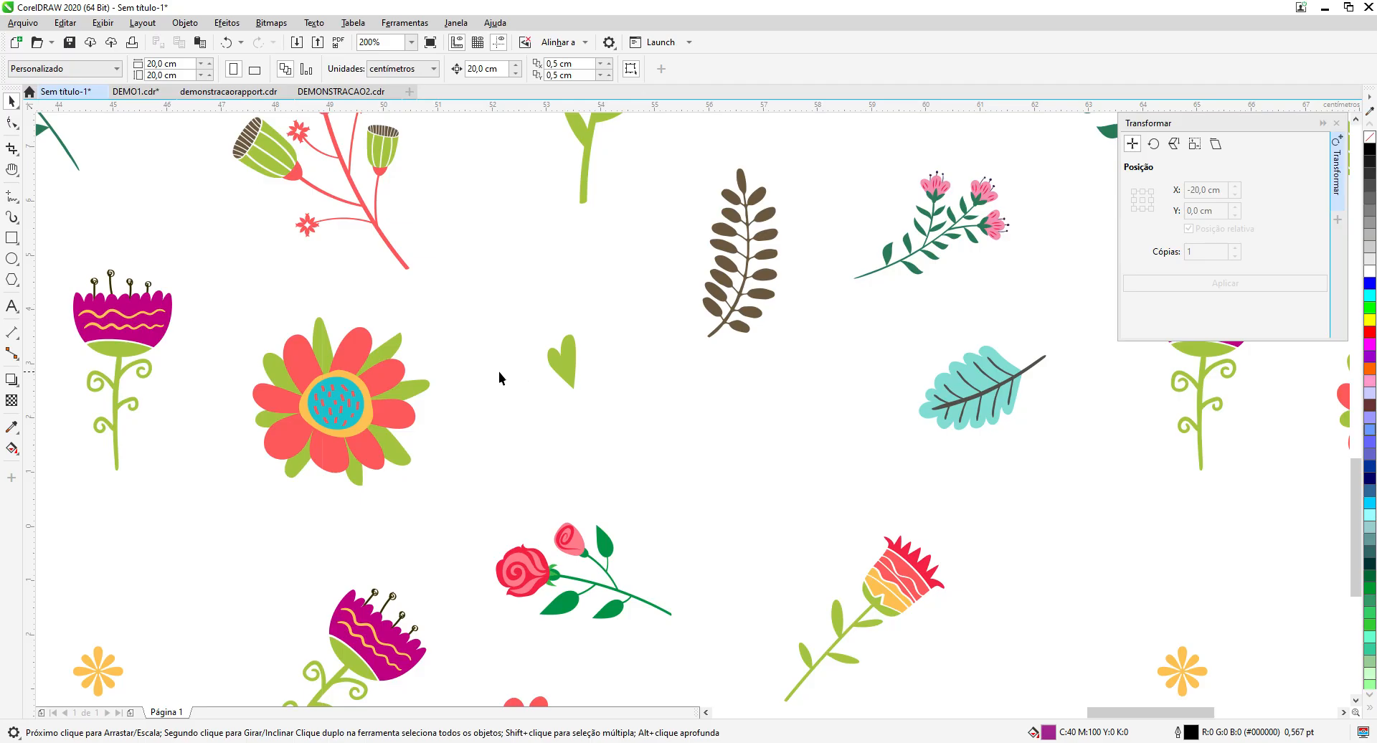
scroll(498, 372, down, 6)
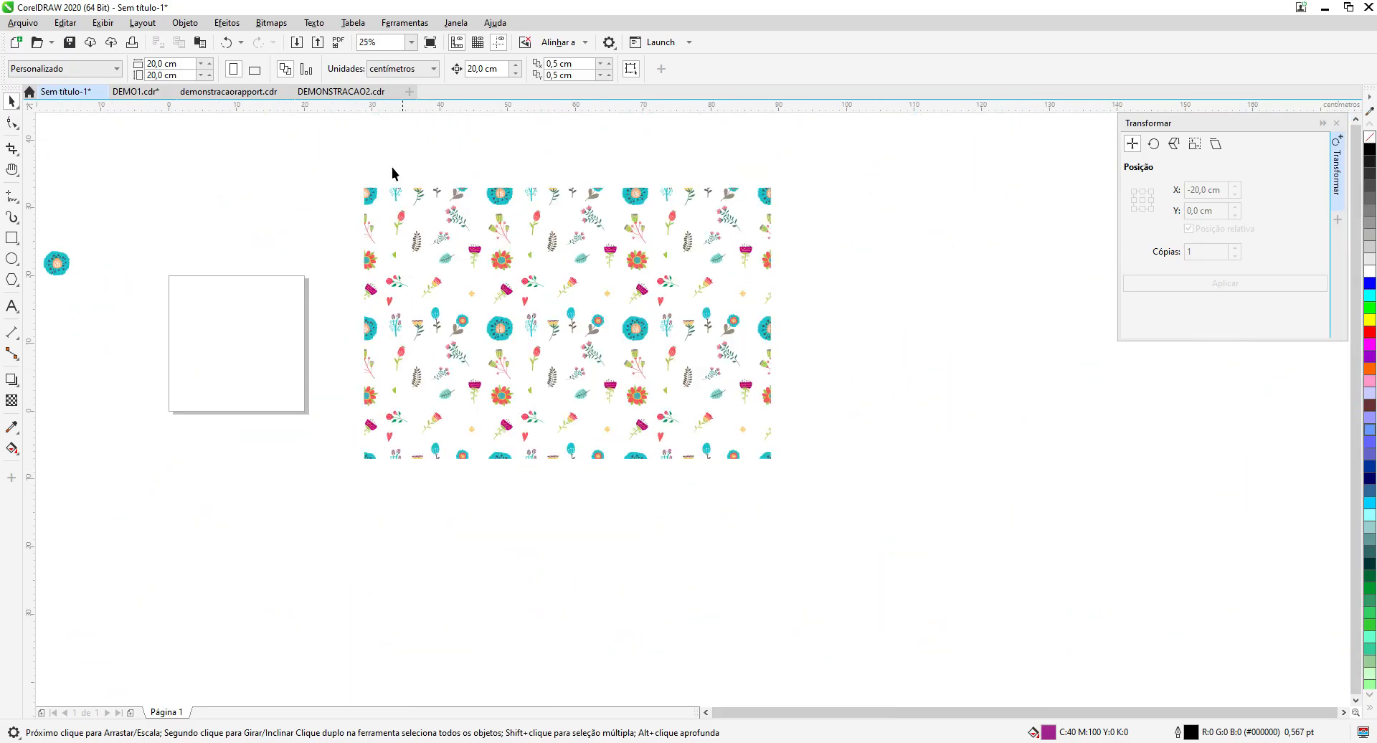
Step: Undo the tiling and PowerClip operations back to the single page with whole flowers on its edges, only the upper-right corner flower staying clipped
click(226, 41)
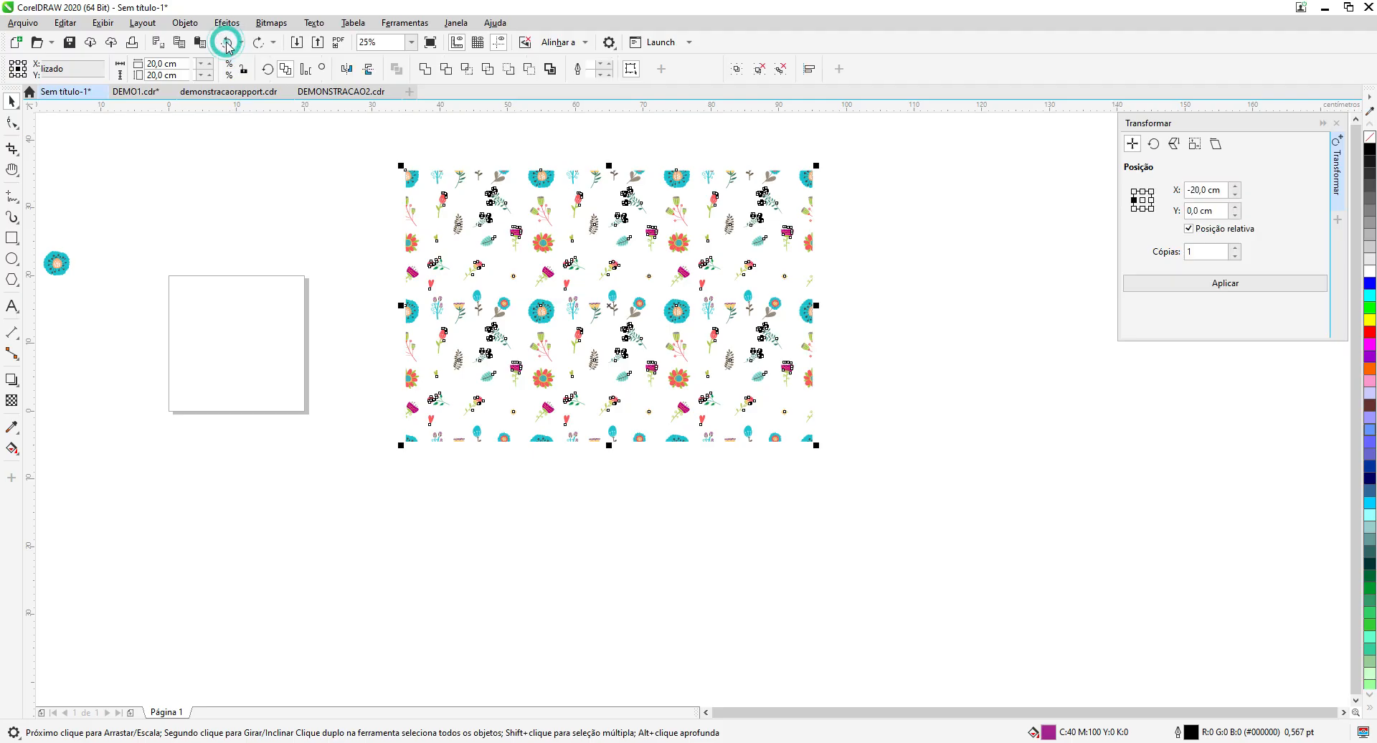
click(226, 42)
click(226, 42)
click(226, 43)
click(227, 44)
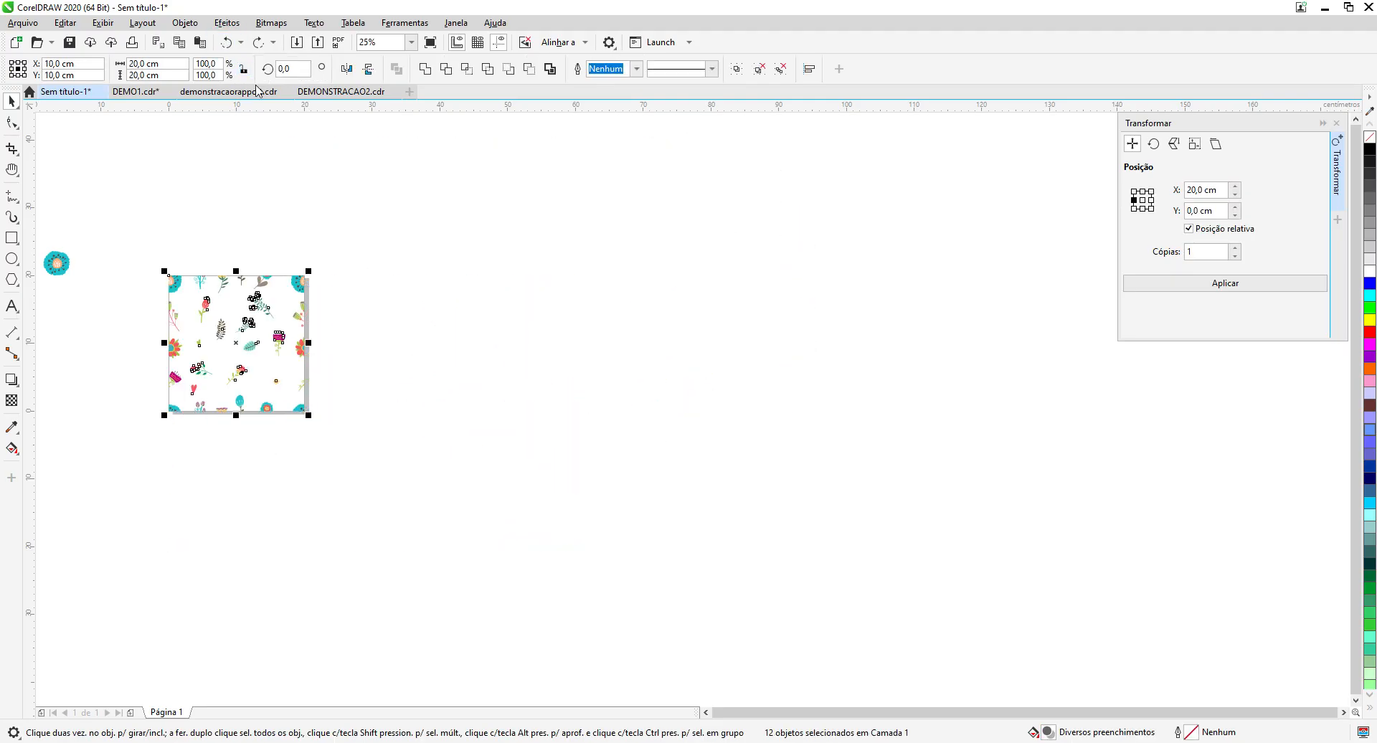
click(230, 43)
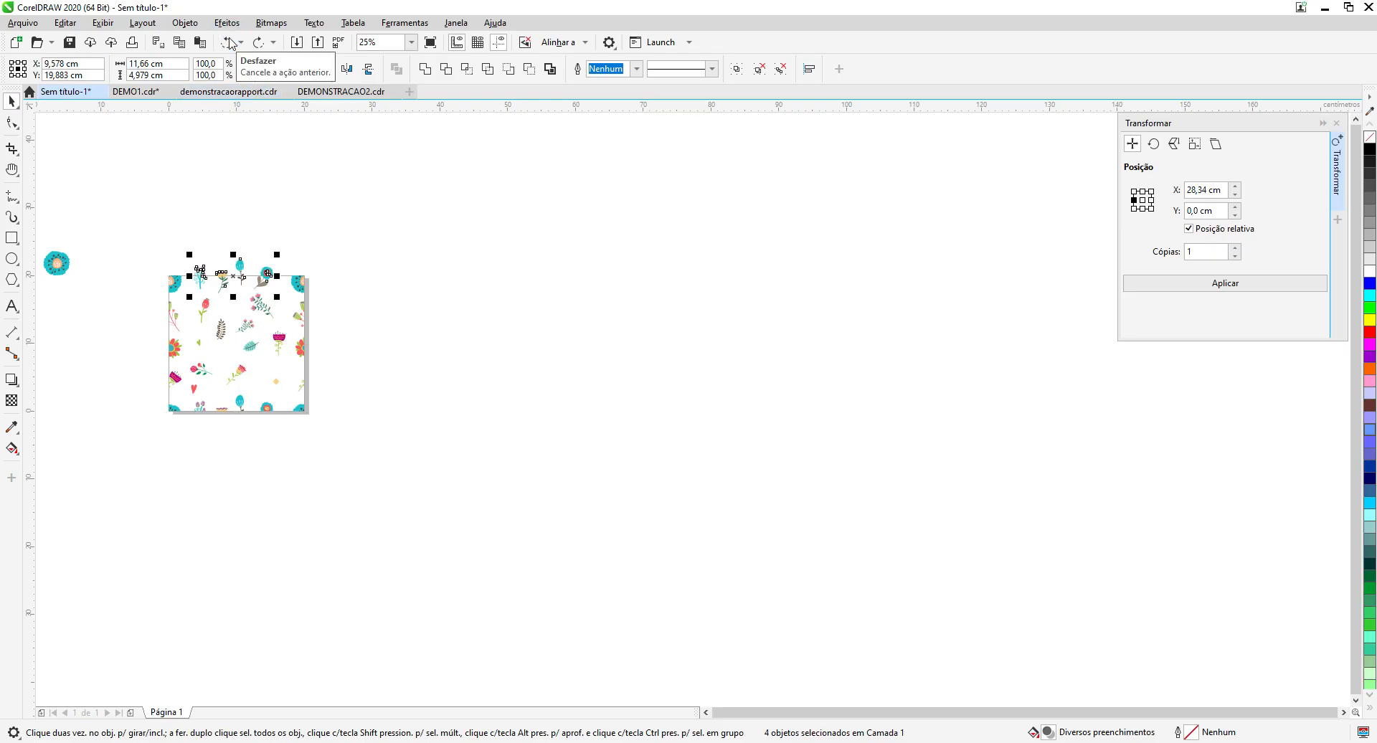
click(230, 43)
click(231, 43)
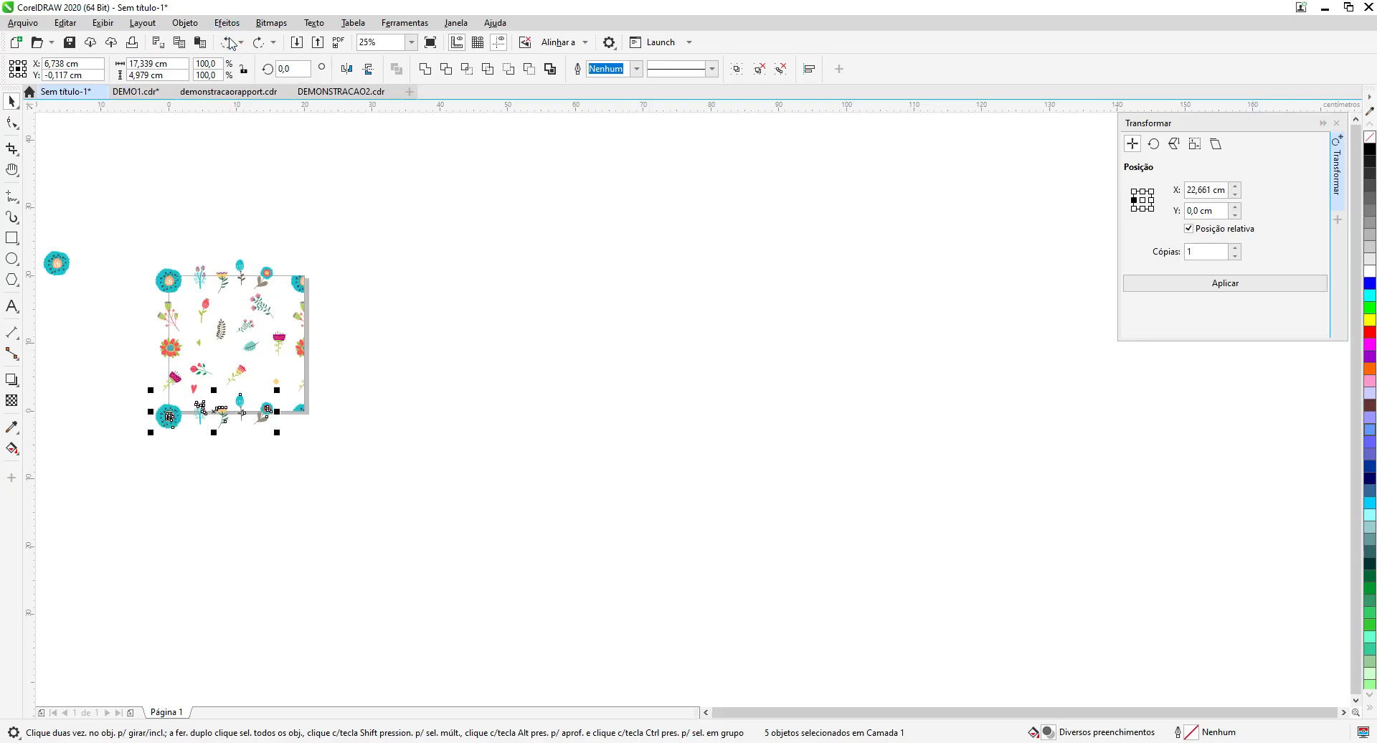
click(231, 43)
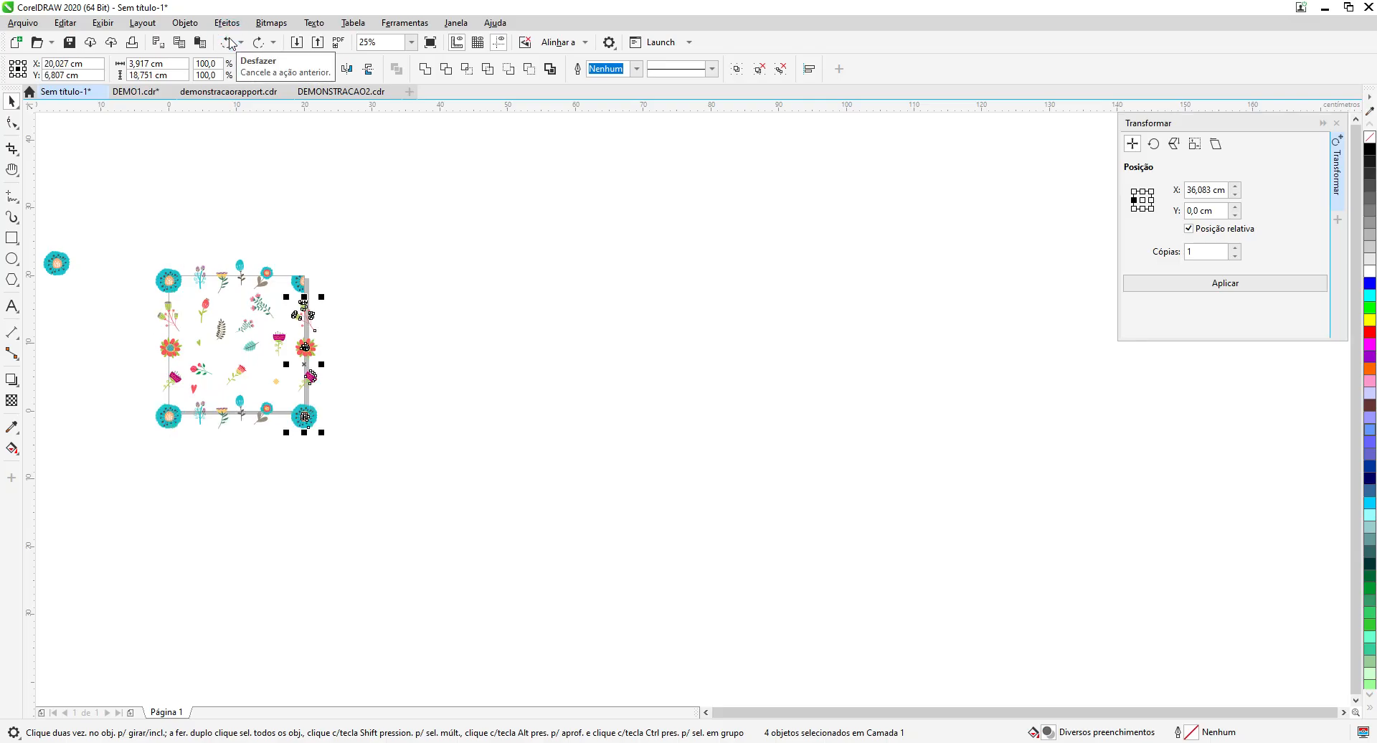
Step: Move the small green heart into the gap above the rose branch, to about X 6.71 cm and Y 8.32 cm
scroll(564, 278, up, 1)
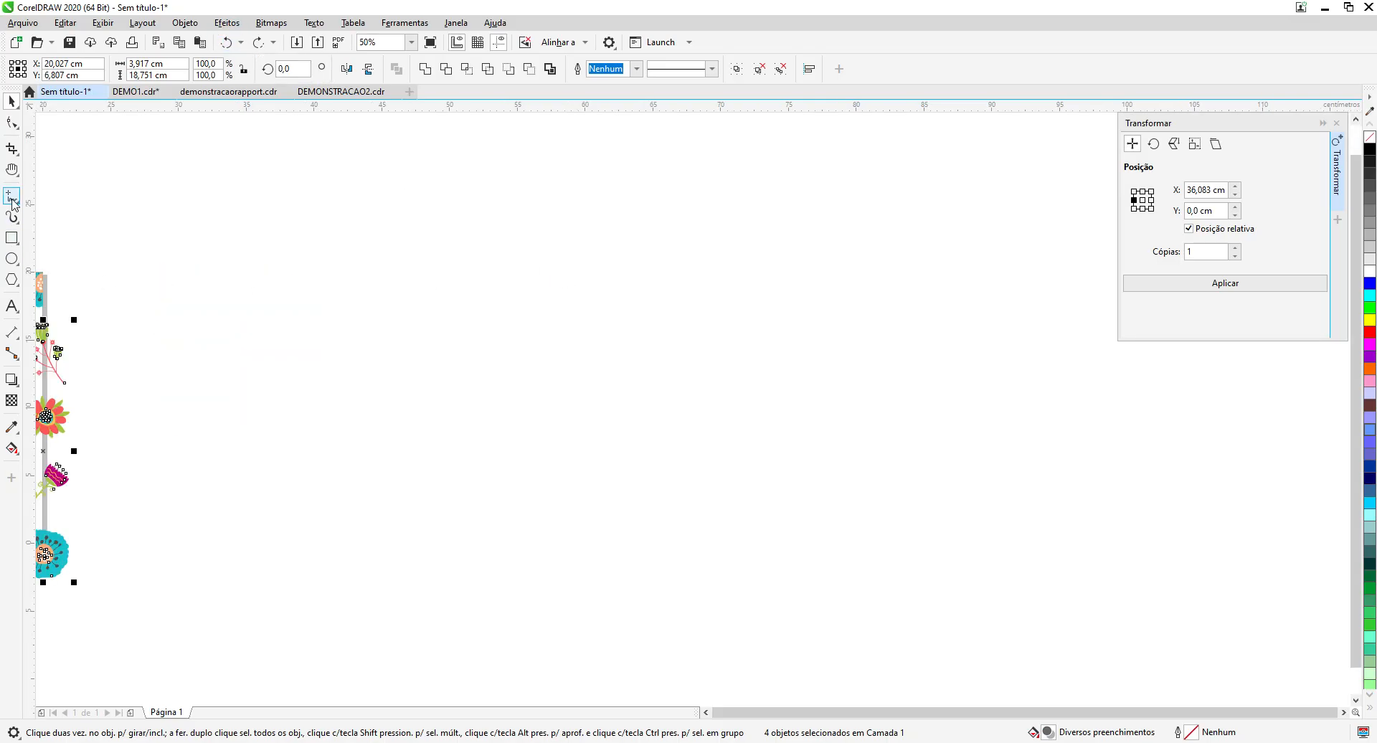
click(11, 170)
drag(143, 354, 808, 317)
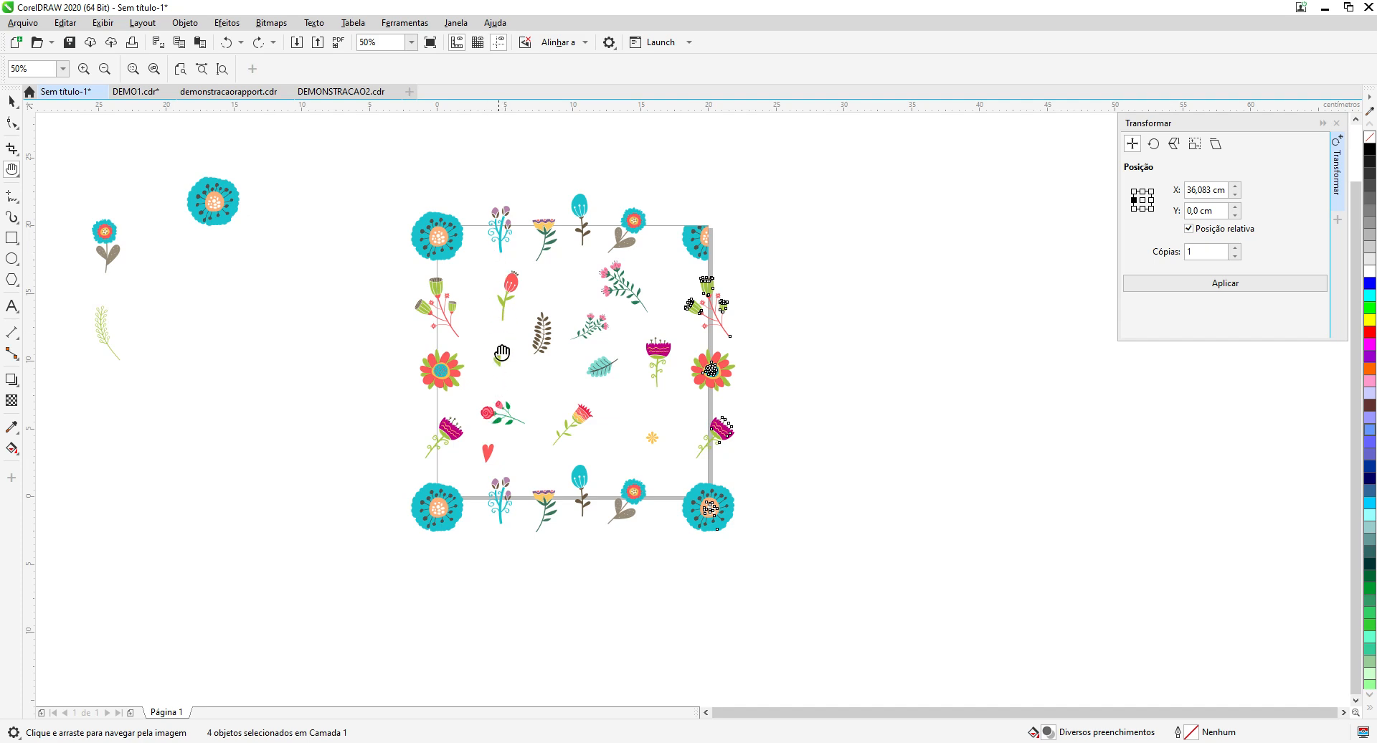
double_click(509, 309)
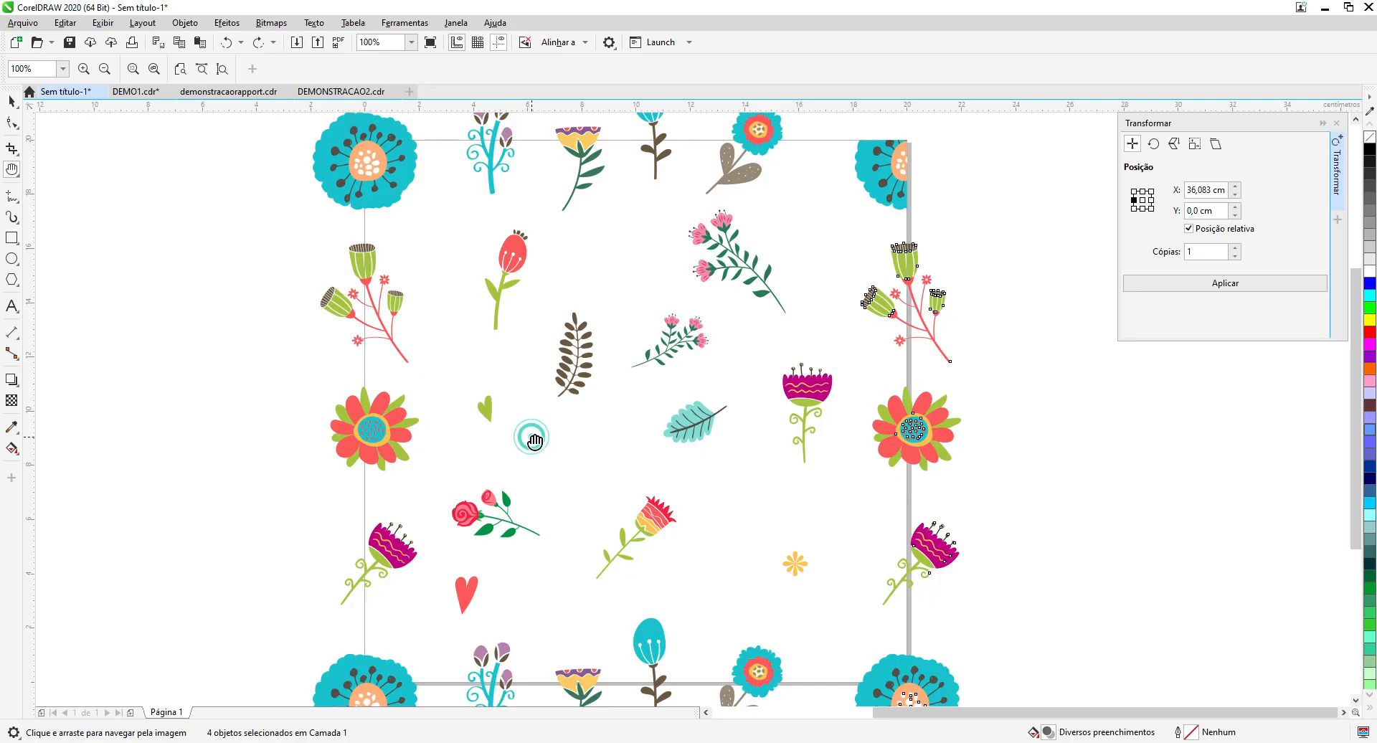
drag(532, 438, 522, 384)
double_click(522, 382)
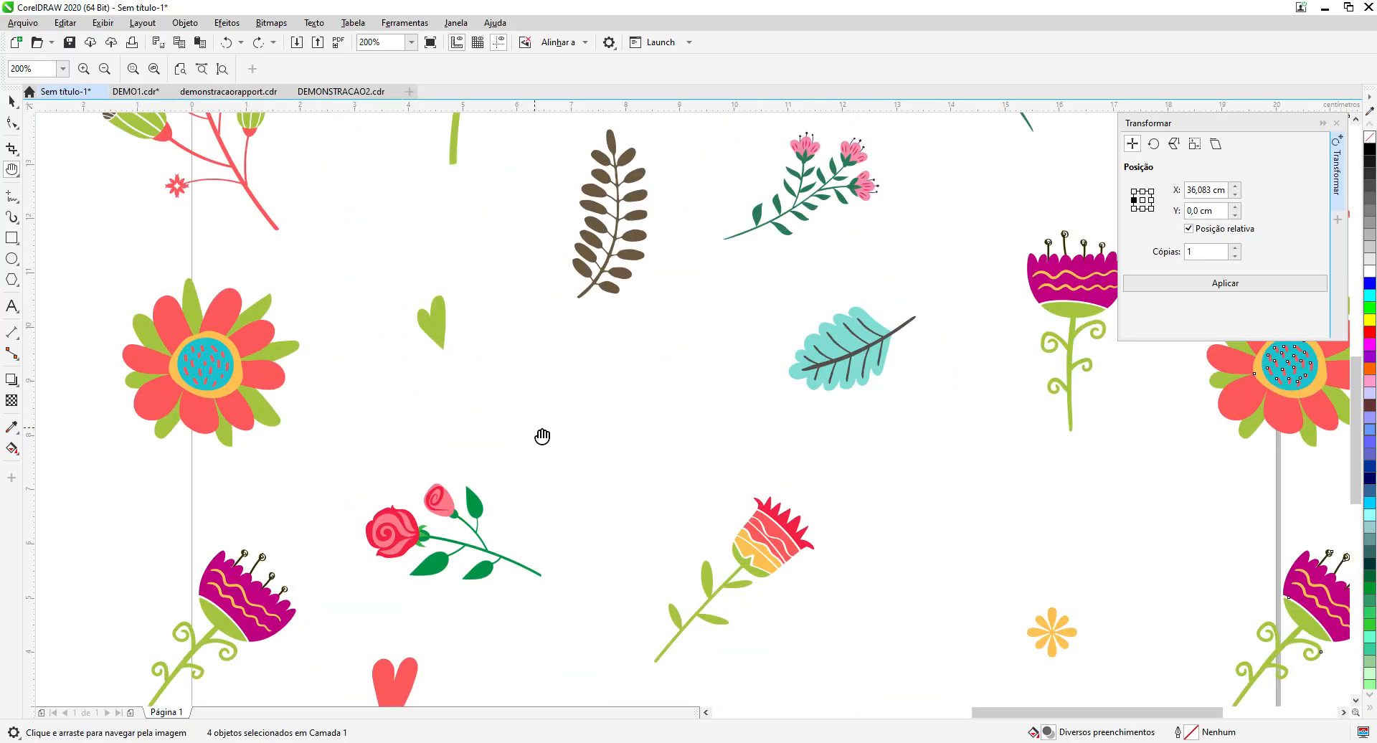
right_click(542, 436)
click(13, 105)
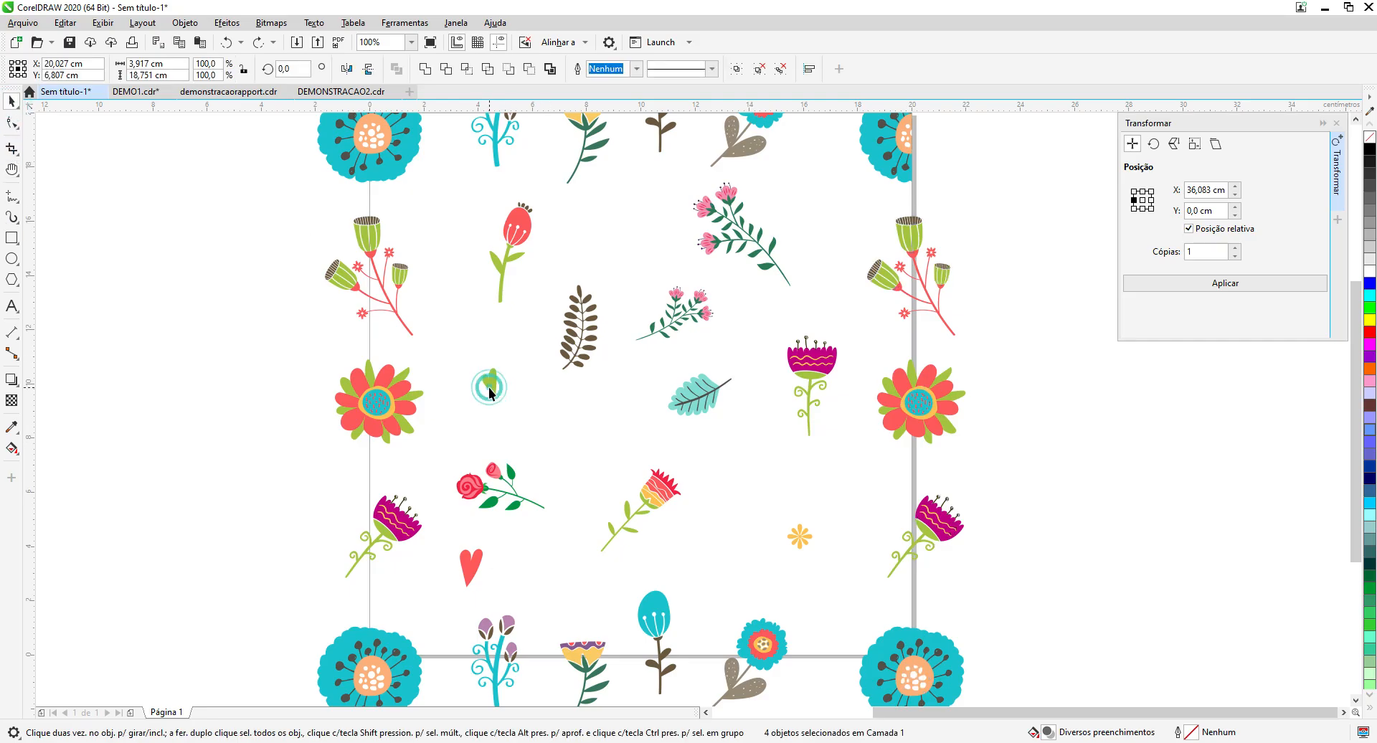
click(488, 389)
drag(490, 387, 553, 433)
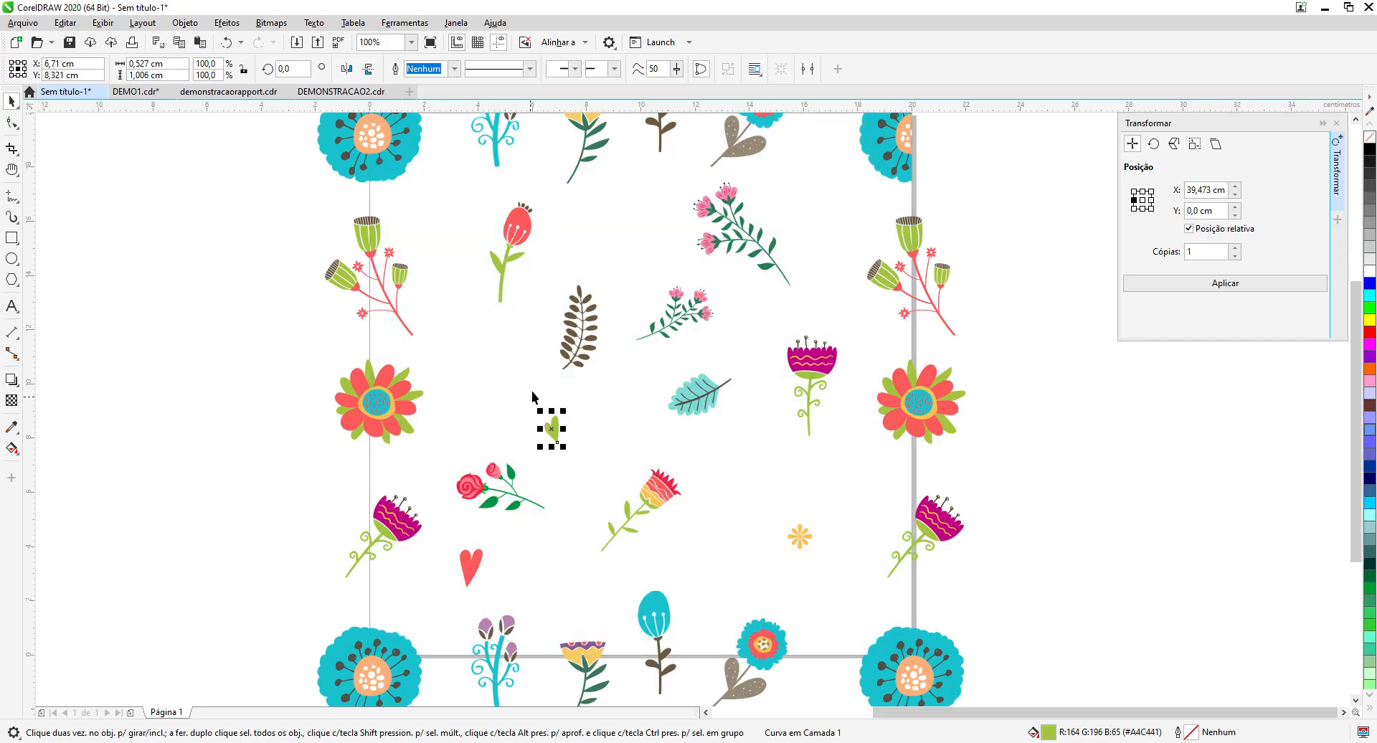
Step: Inspect the contents of the page-sized PowerClip frame in its editing mode
right_click(593, 251)
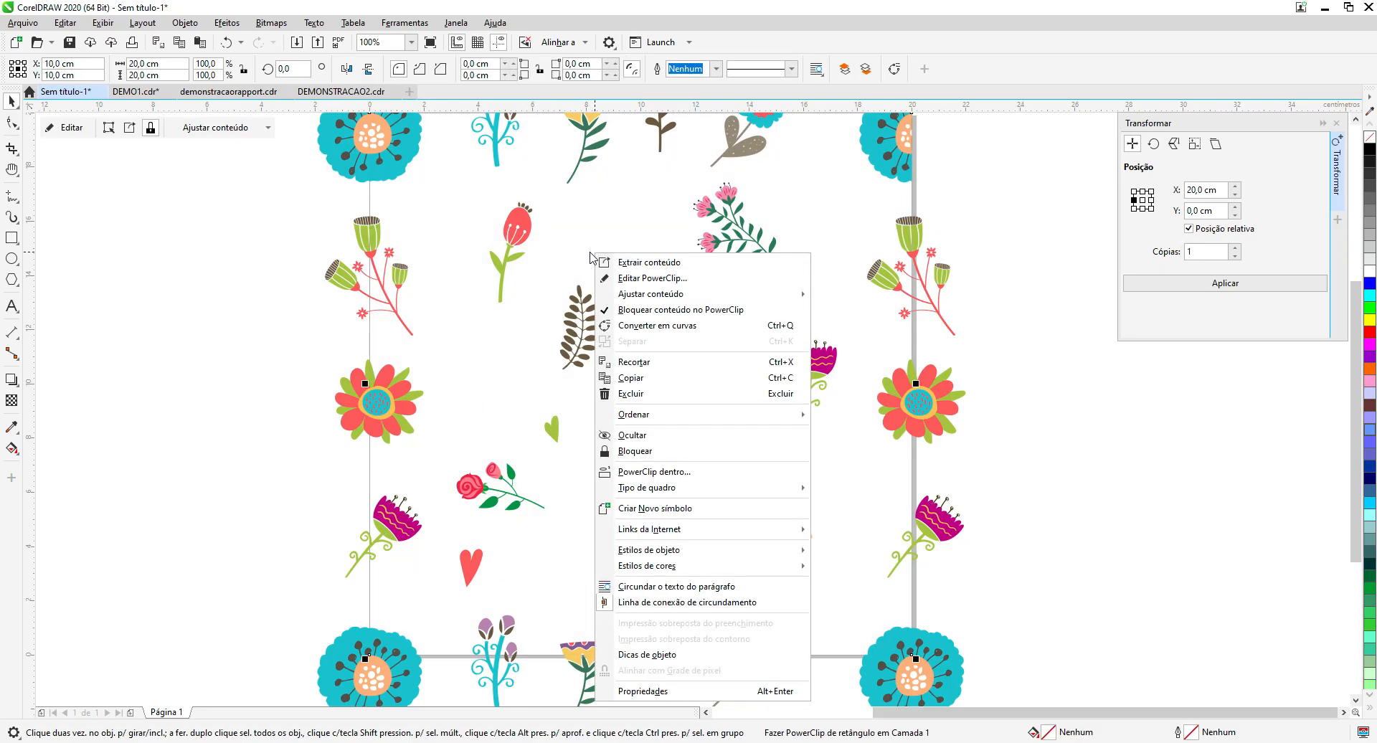
key(Escape)
click(553, 428)
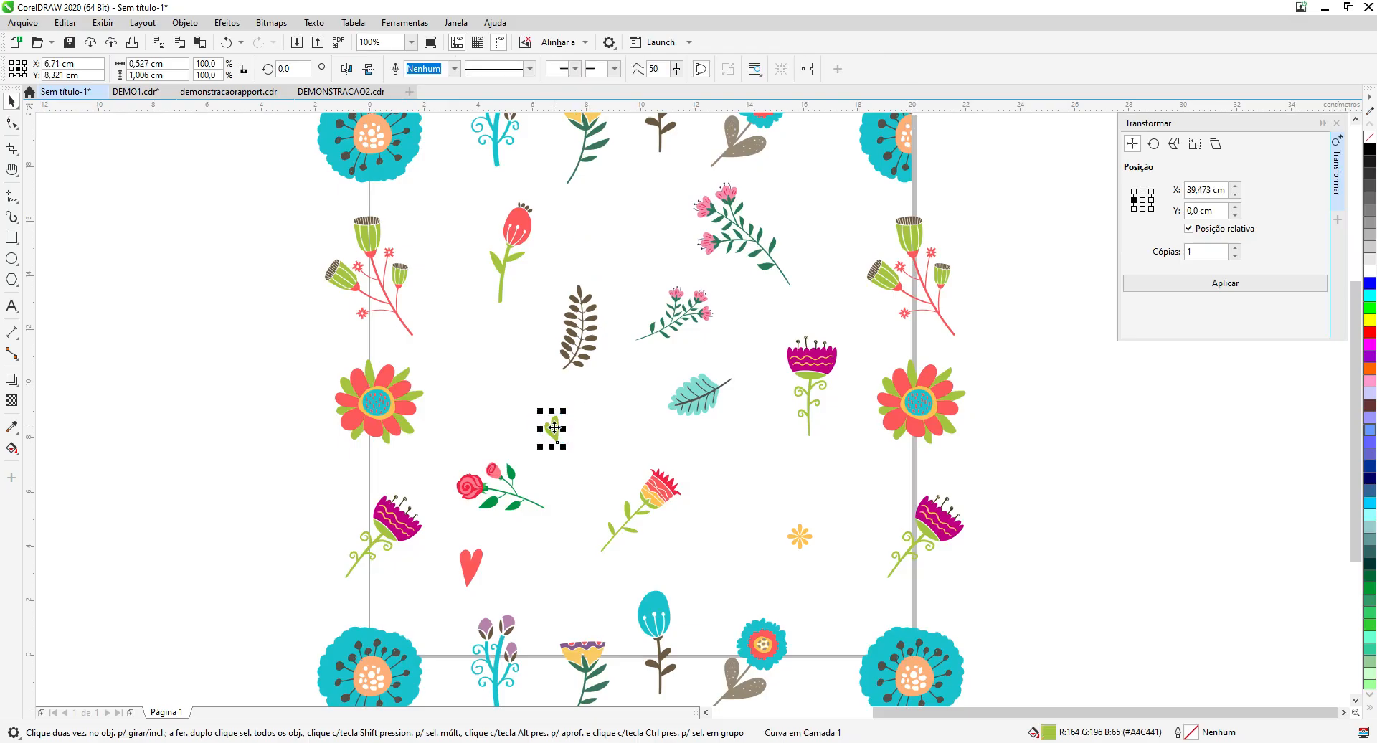
click(220, 280)
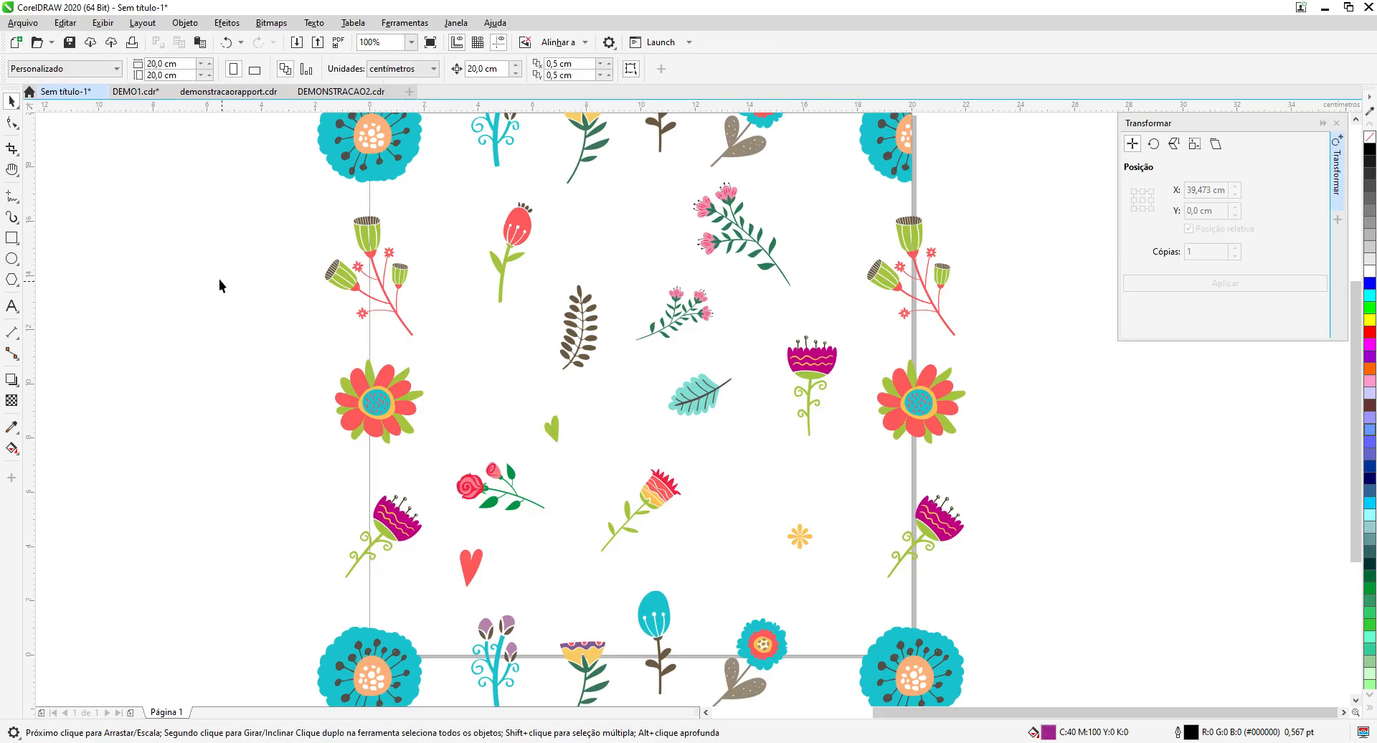
click(432, 188)
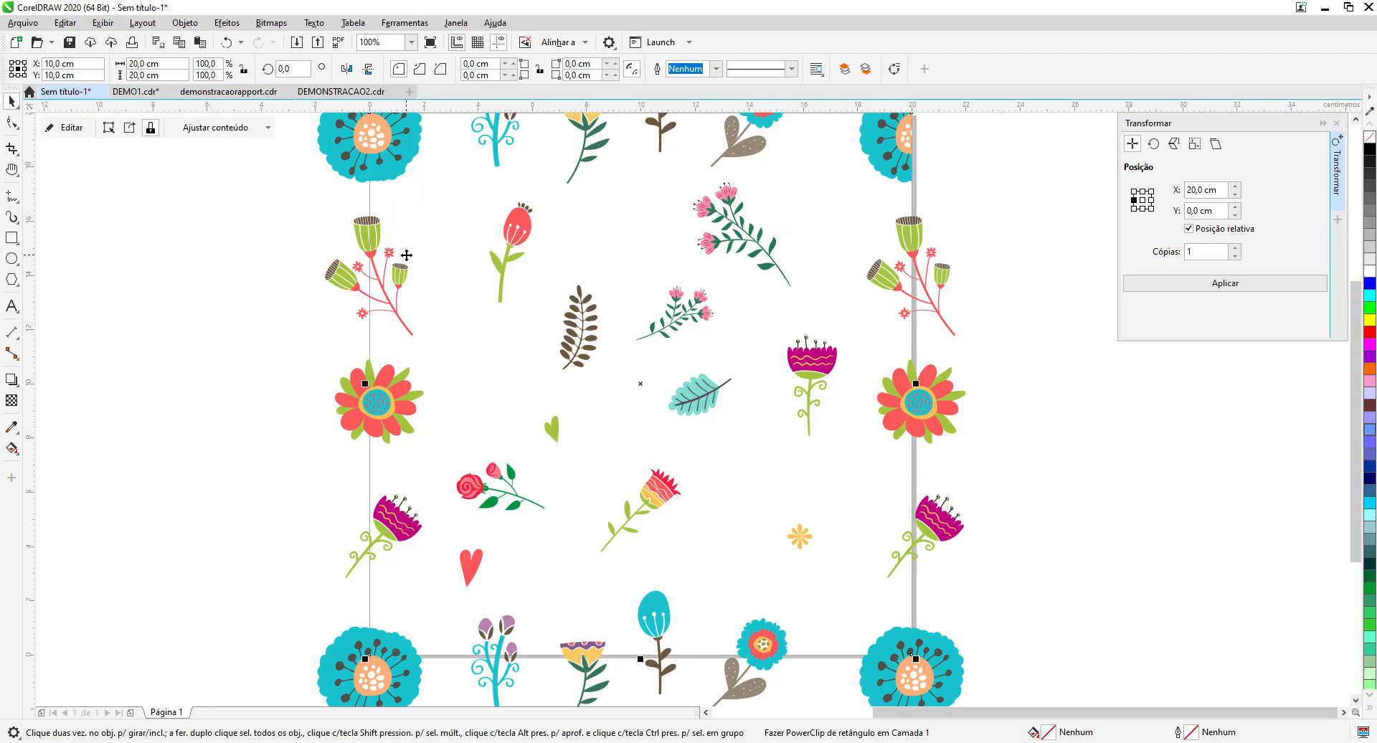
click(79, 135)
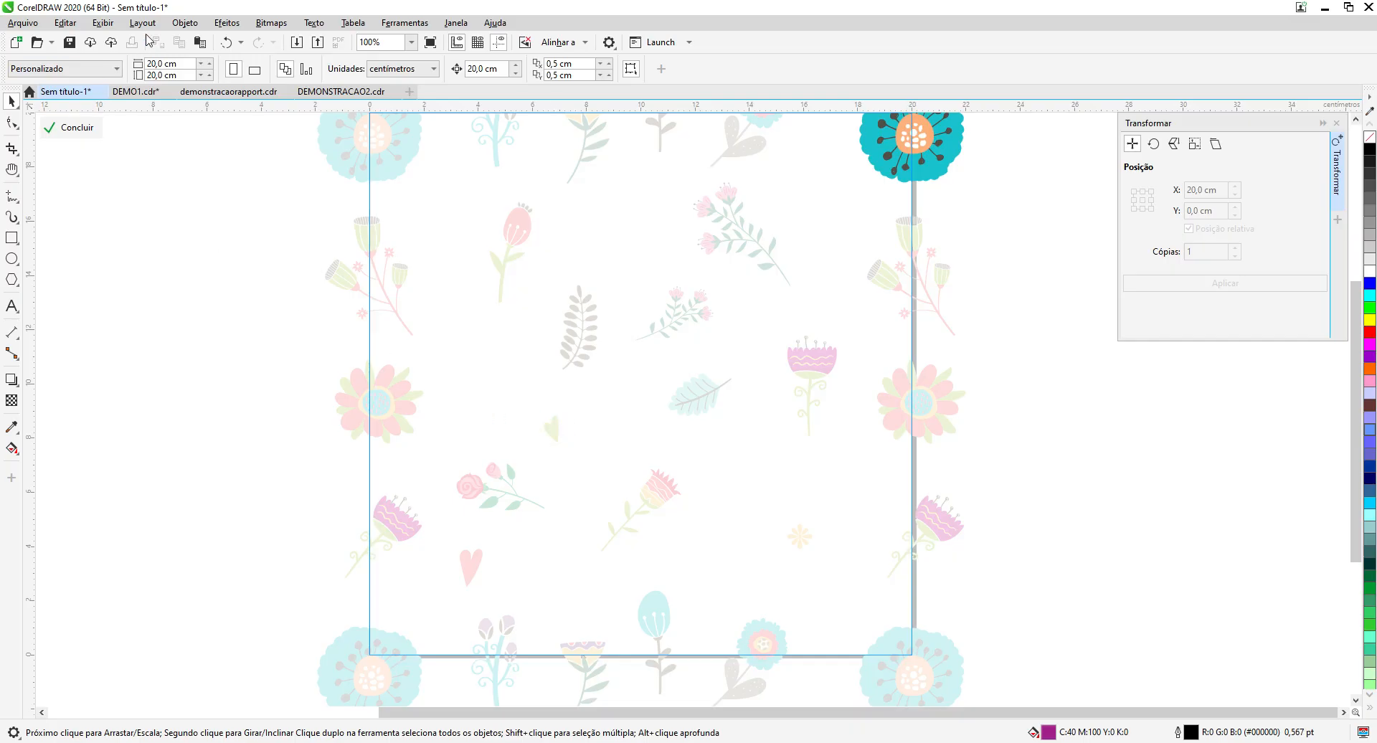
Step: Move the small green heart beside the upright purple flower's stem, to about X 15.37 cm and Y 10.42 cm, and clear the selection
click(558, 433)
drag(558, 433, 790, 376)
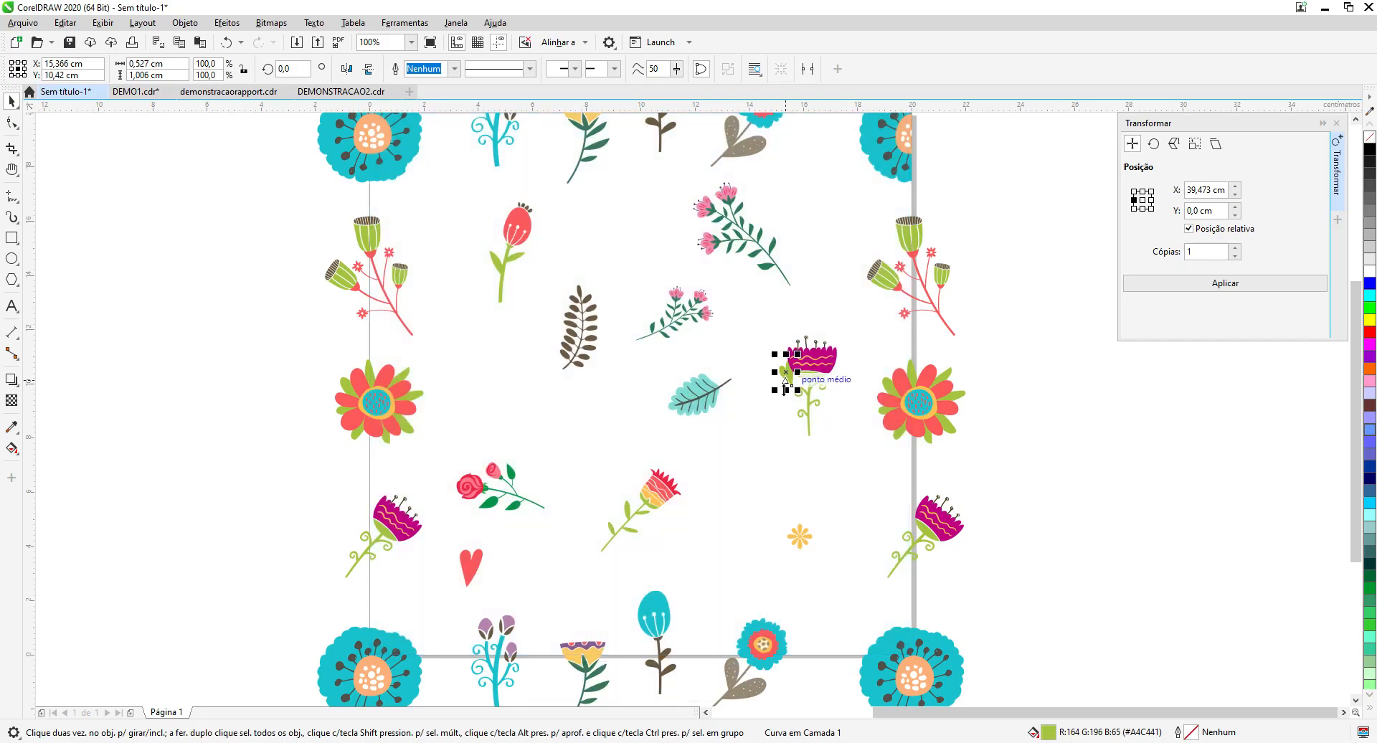
click(779, 420)
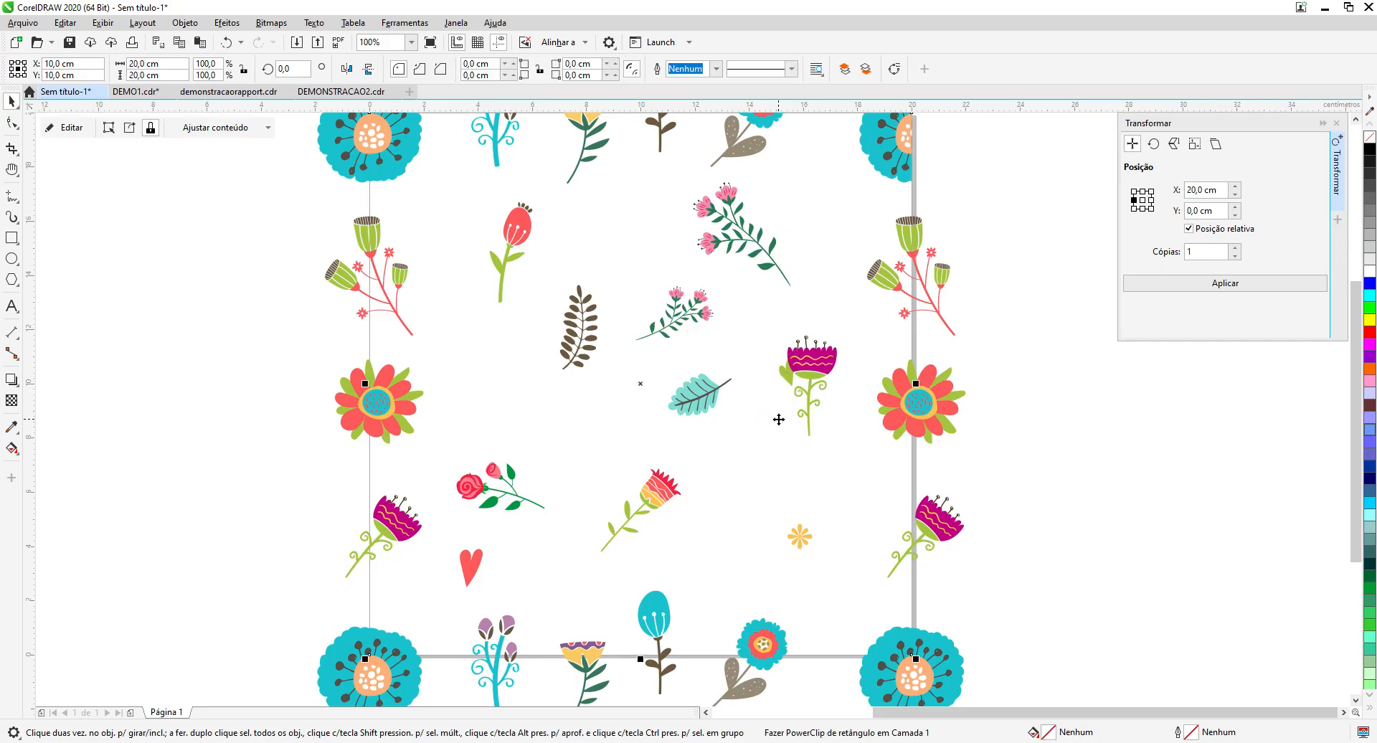
scroll(779, 420, down, 3)
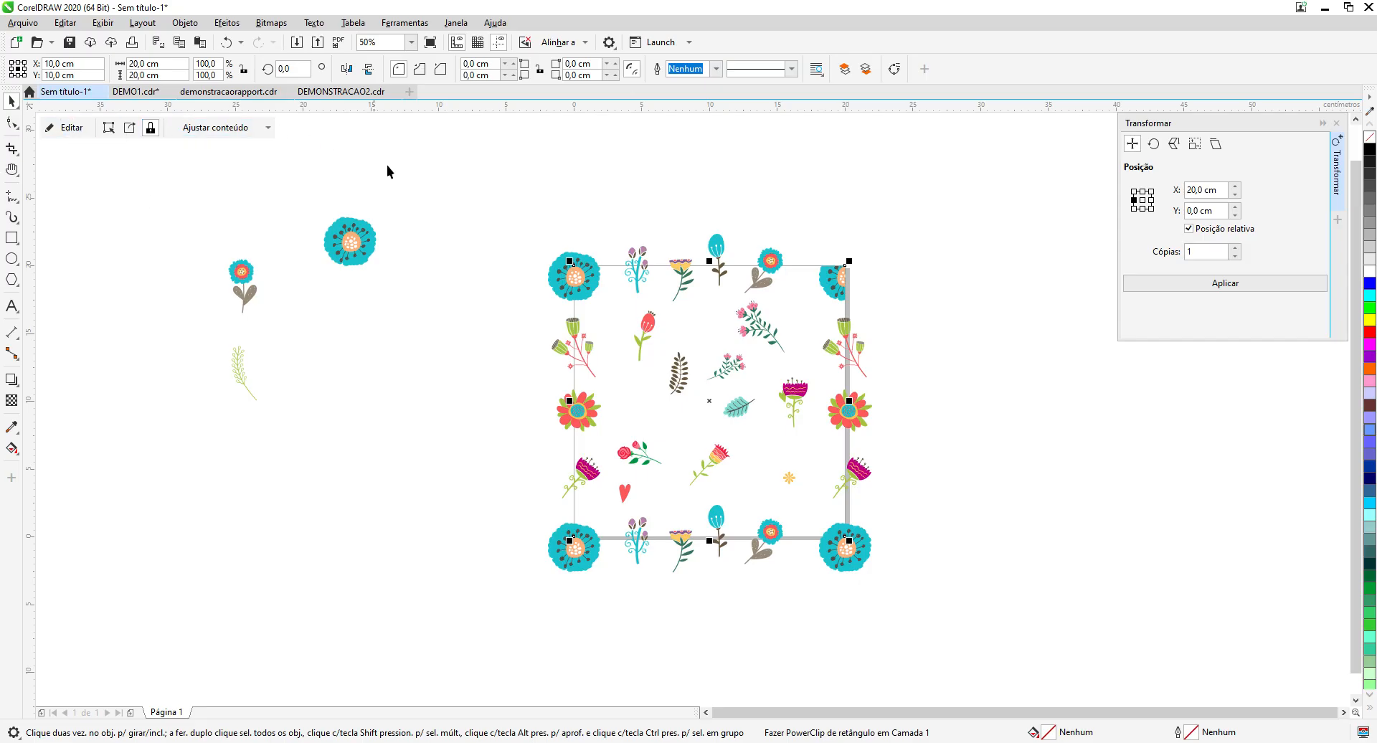
click(743, 226)
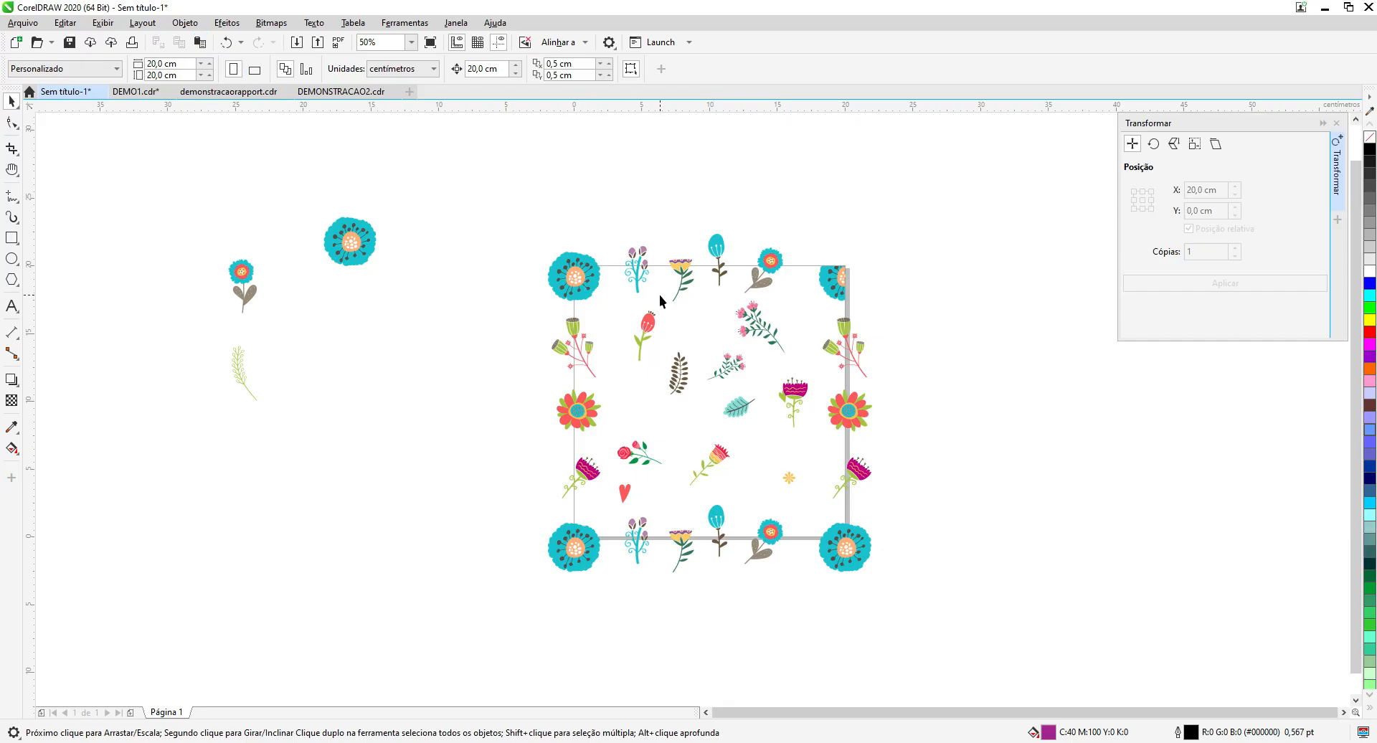
Step: PowerClip the blue flower on the page's upper-left corner into the page-sized frame
click(577, 287)
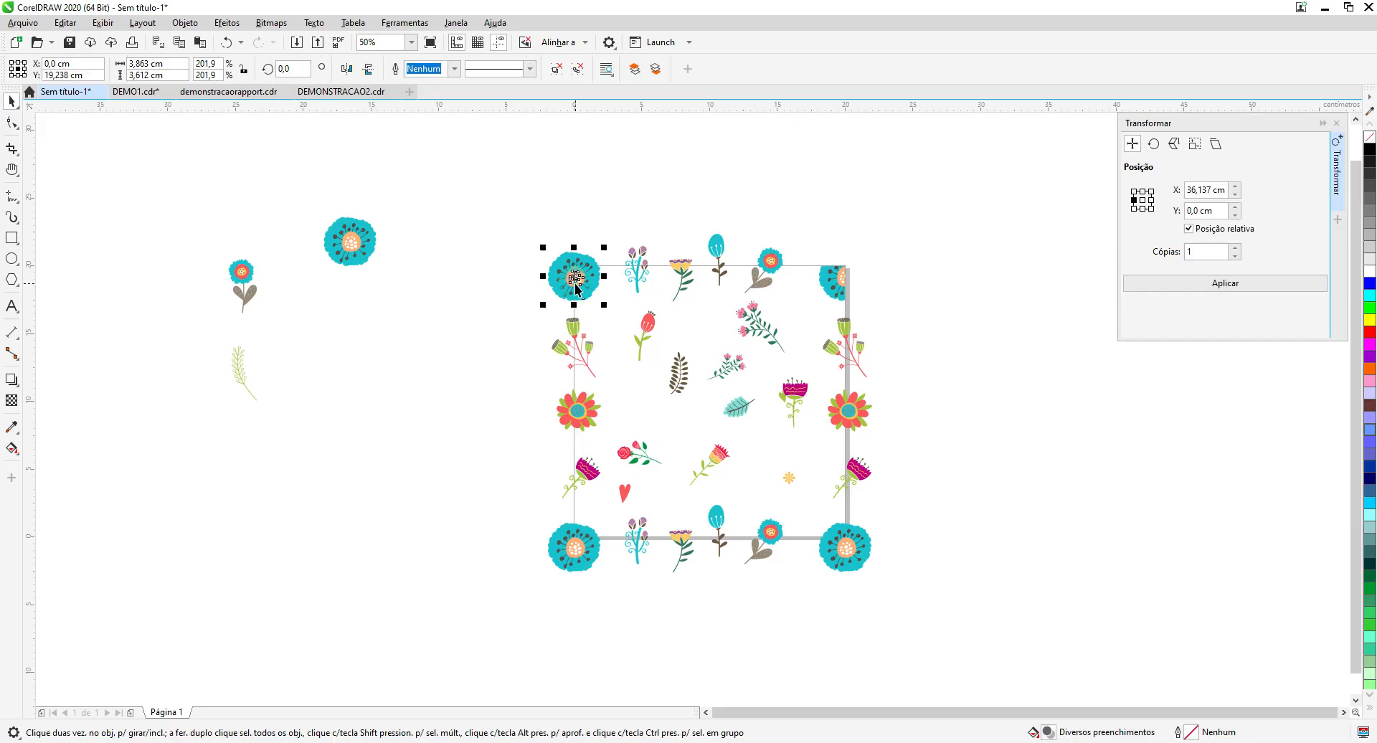
right_click(589, 290)
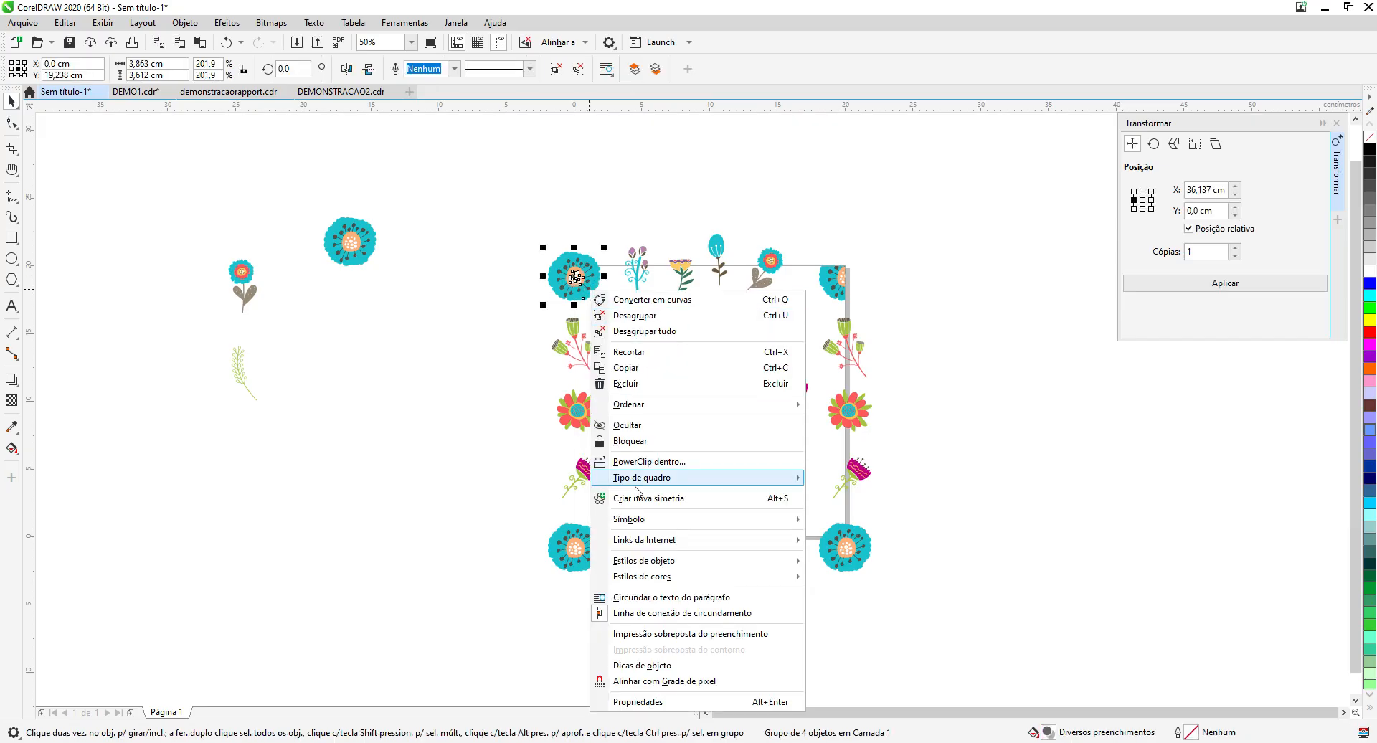
click(629, 461)
click(615, 332)
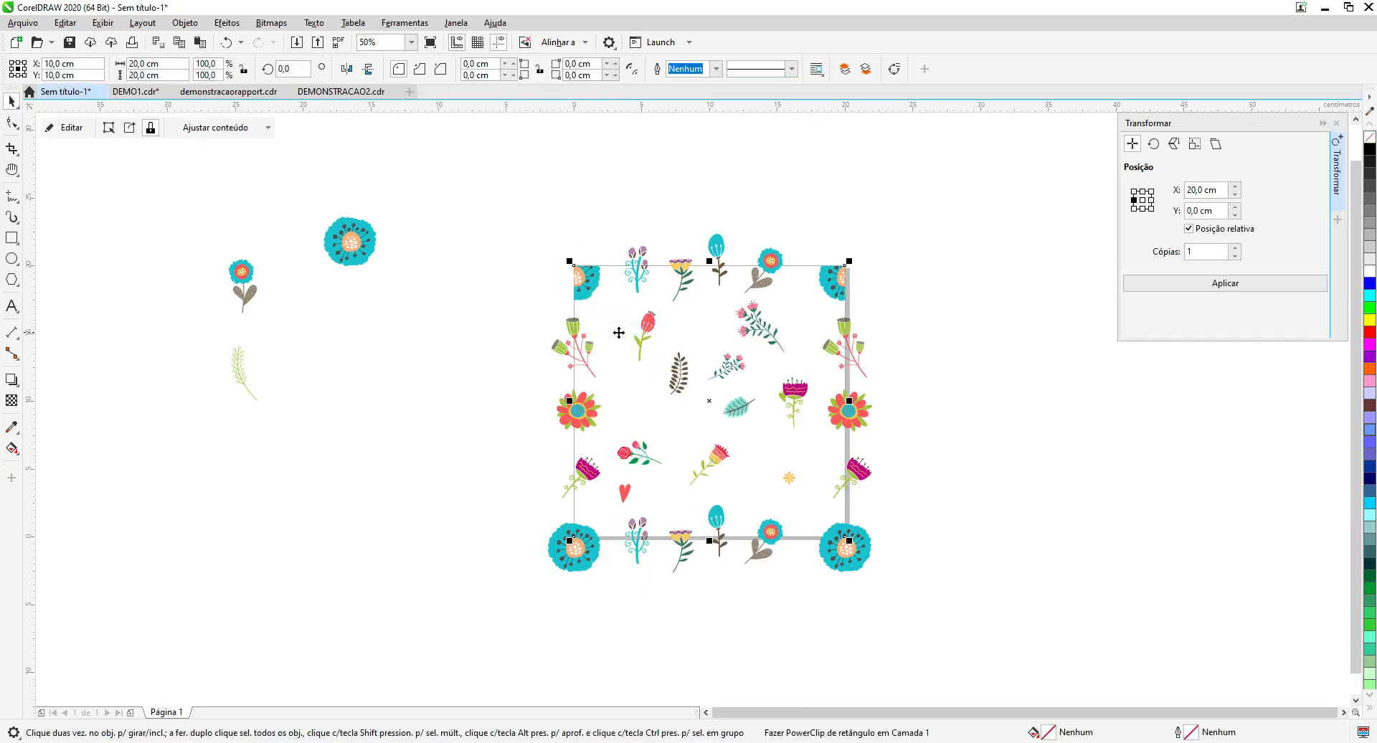
Step: PowerClip the four flowers along the page's upper edge together into the page-sized frame
drag(594, 221, 777, 223)
drag(796, 293, 801, 304)
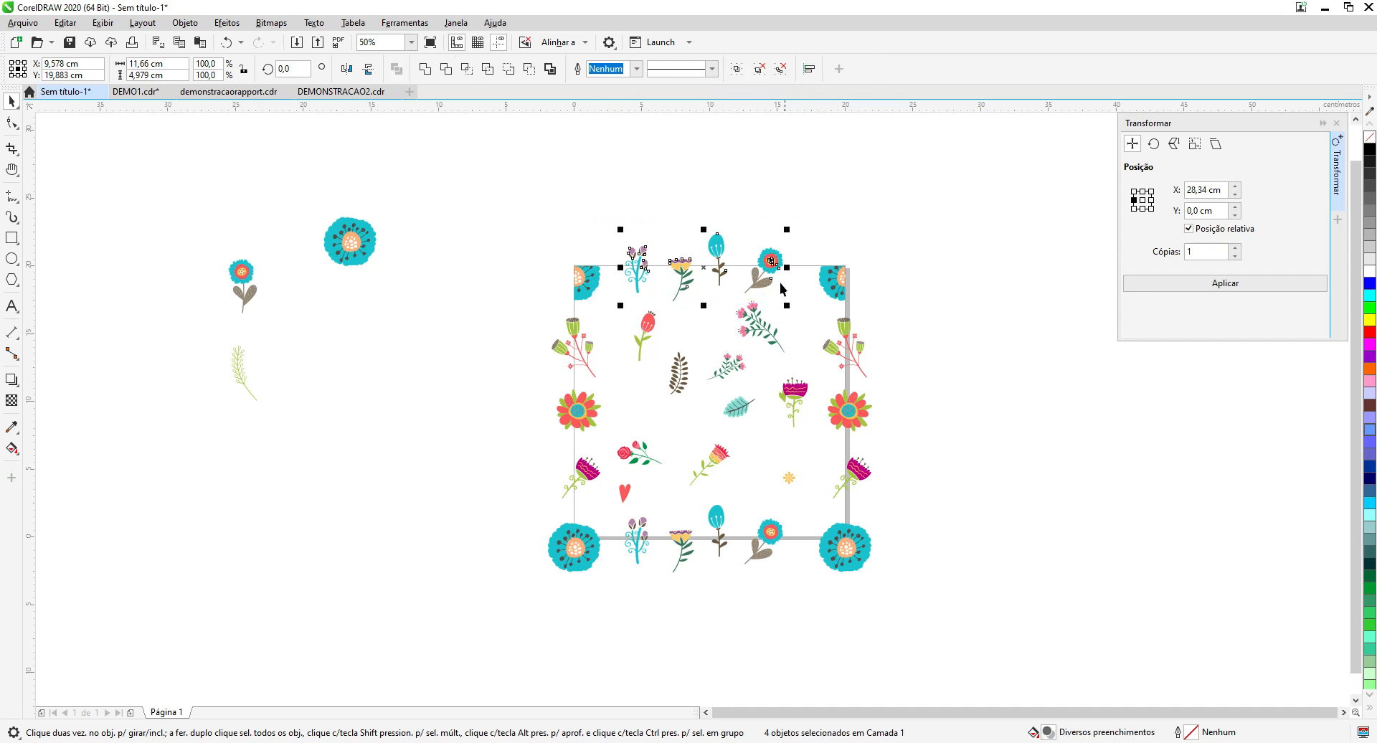
right_click(715, 242)
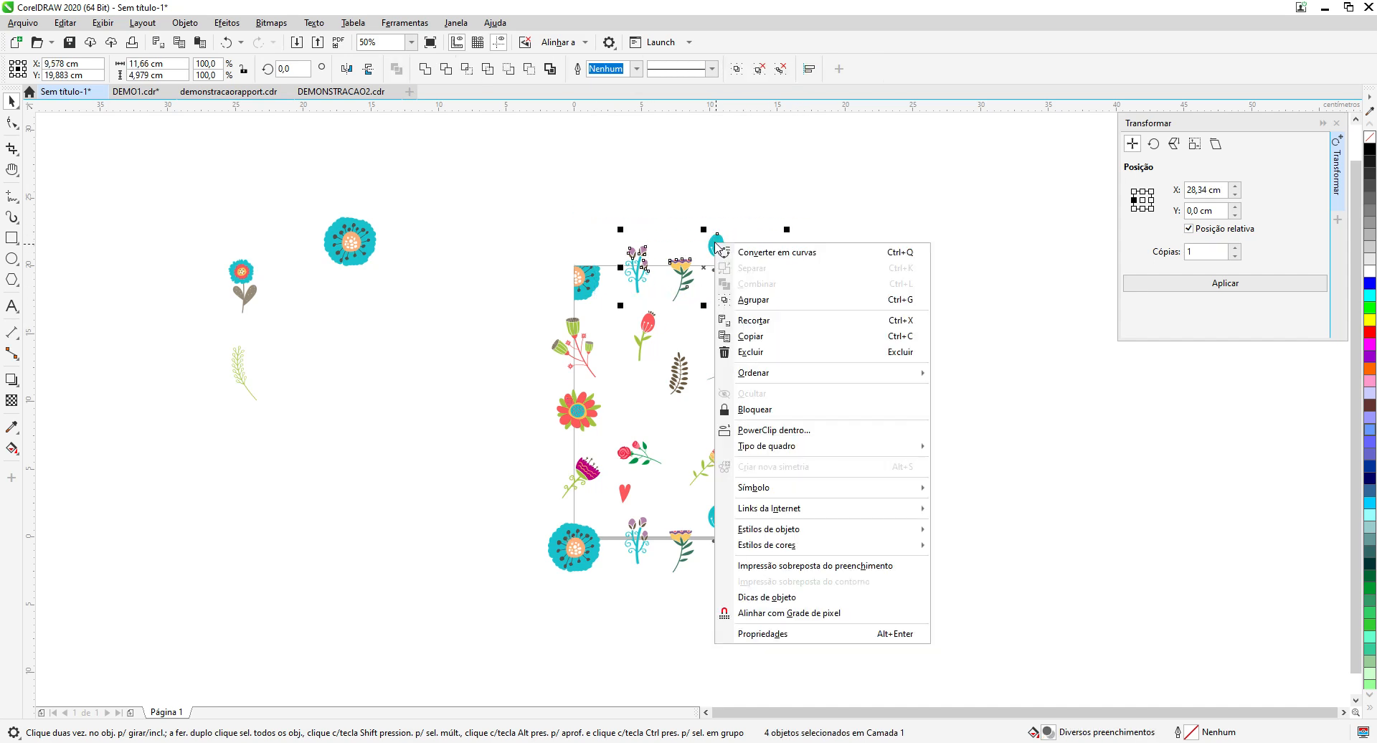
click(759, 431)
click(654, 294)
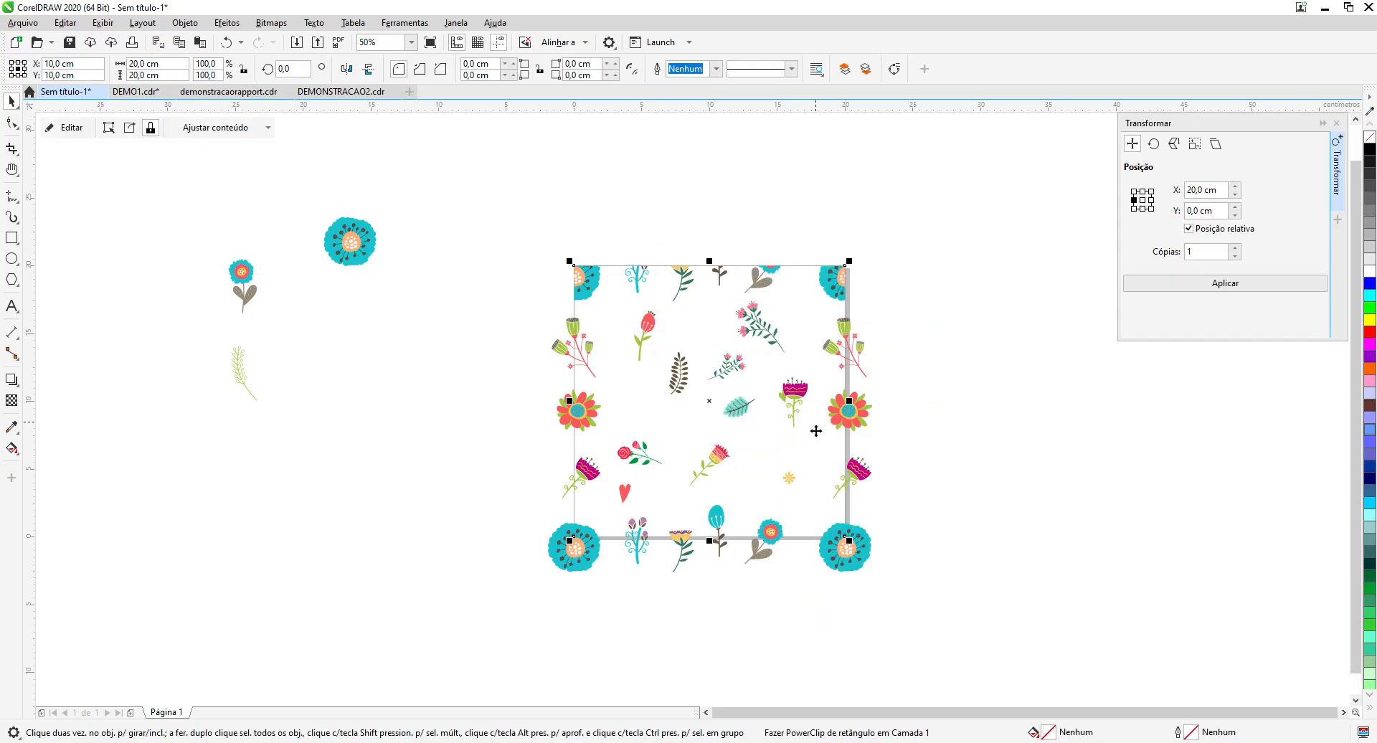
Step: PowerClip the three motifs on the page's right edge and the blue flower on its lower-right corner into the page-sized frame
key(Escape)
drag(807, 312, 837, 318)
key(Escape)
click(937, 349)
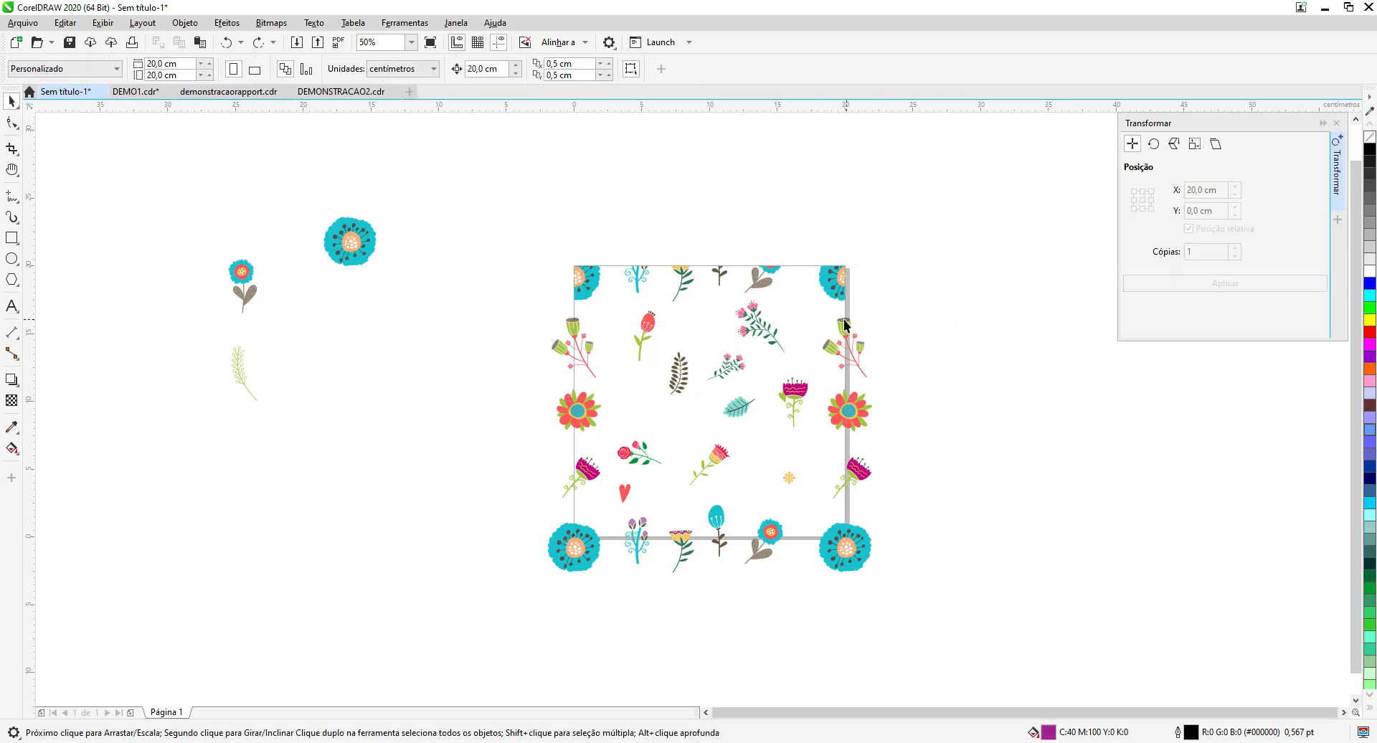
click(843, 325)
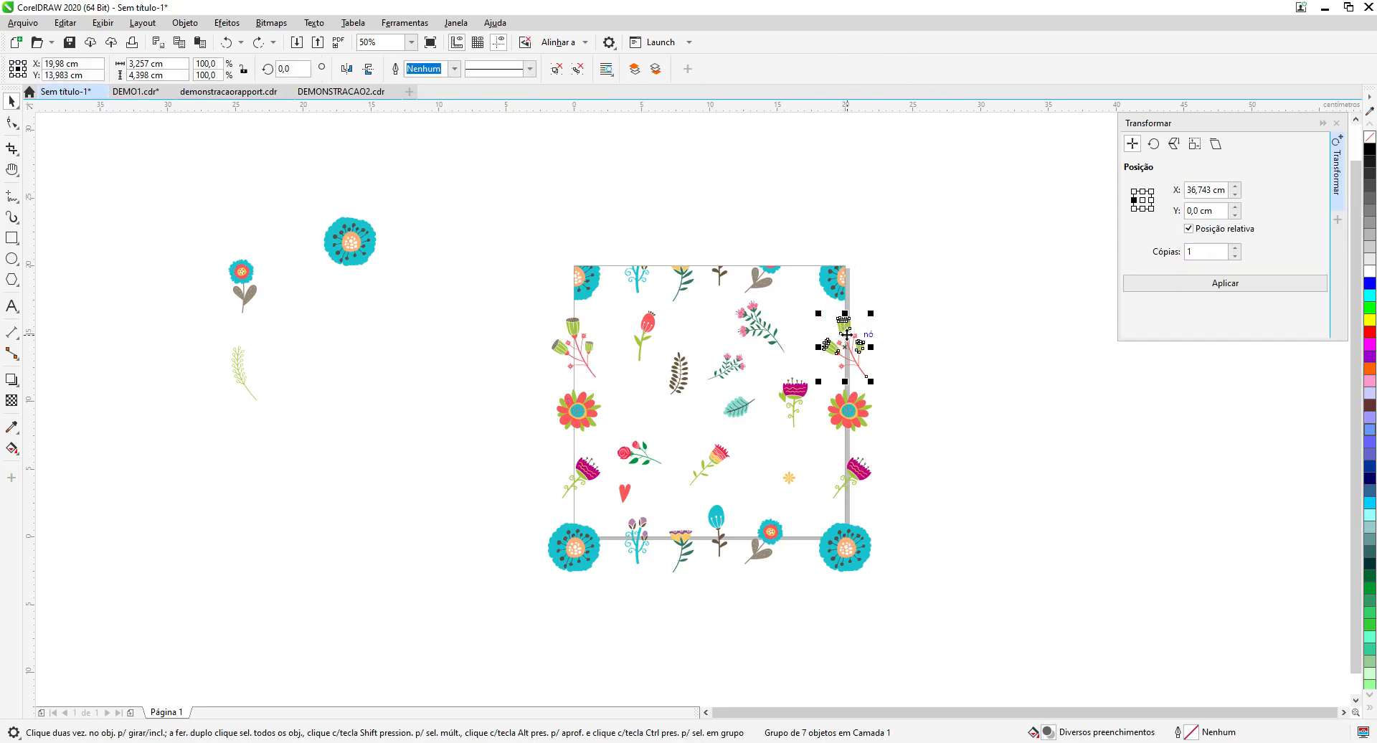
shift+click(845, 420)
shift+click(850, 476)
shift+click(846, 562)
right_click(847, 558)
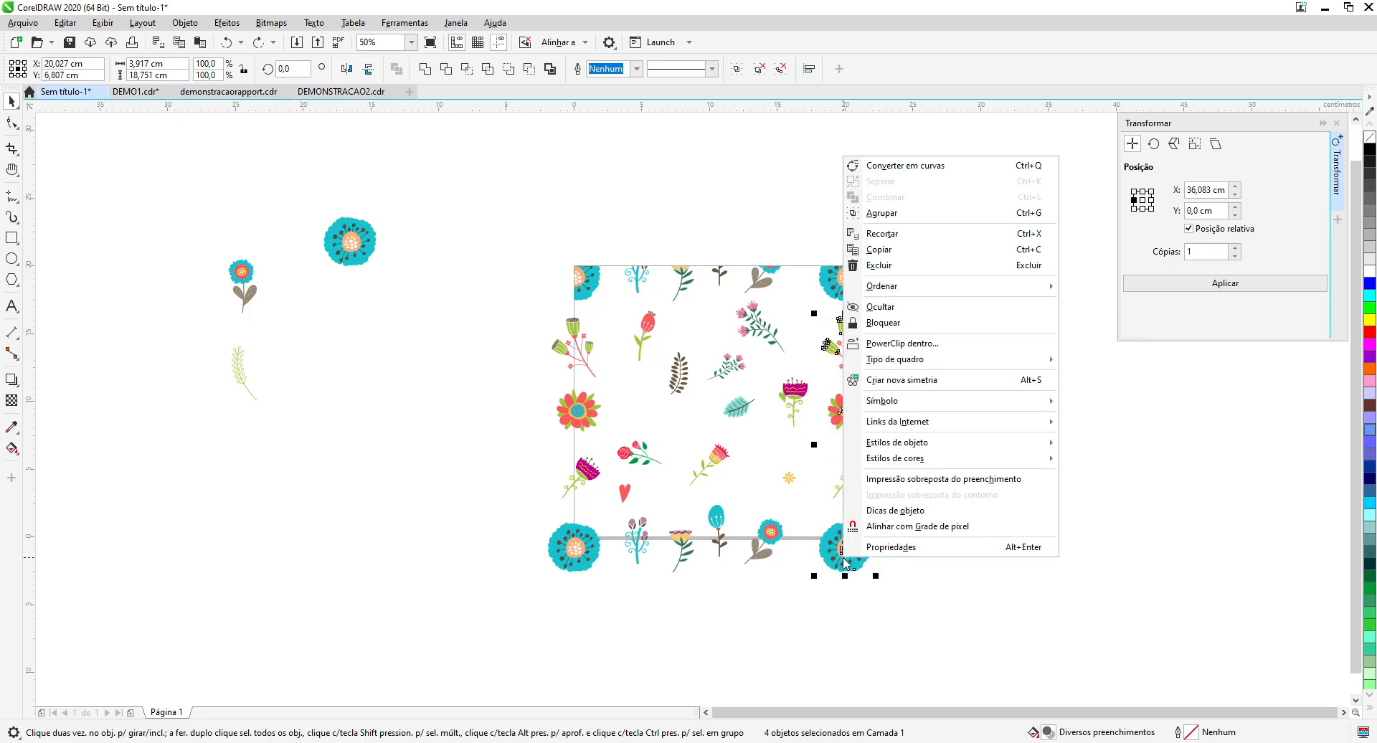
click(915, 344)
click(759, 454)
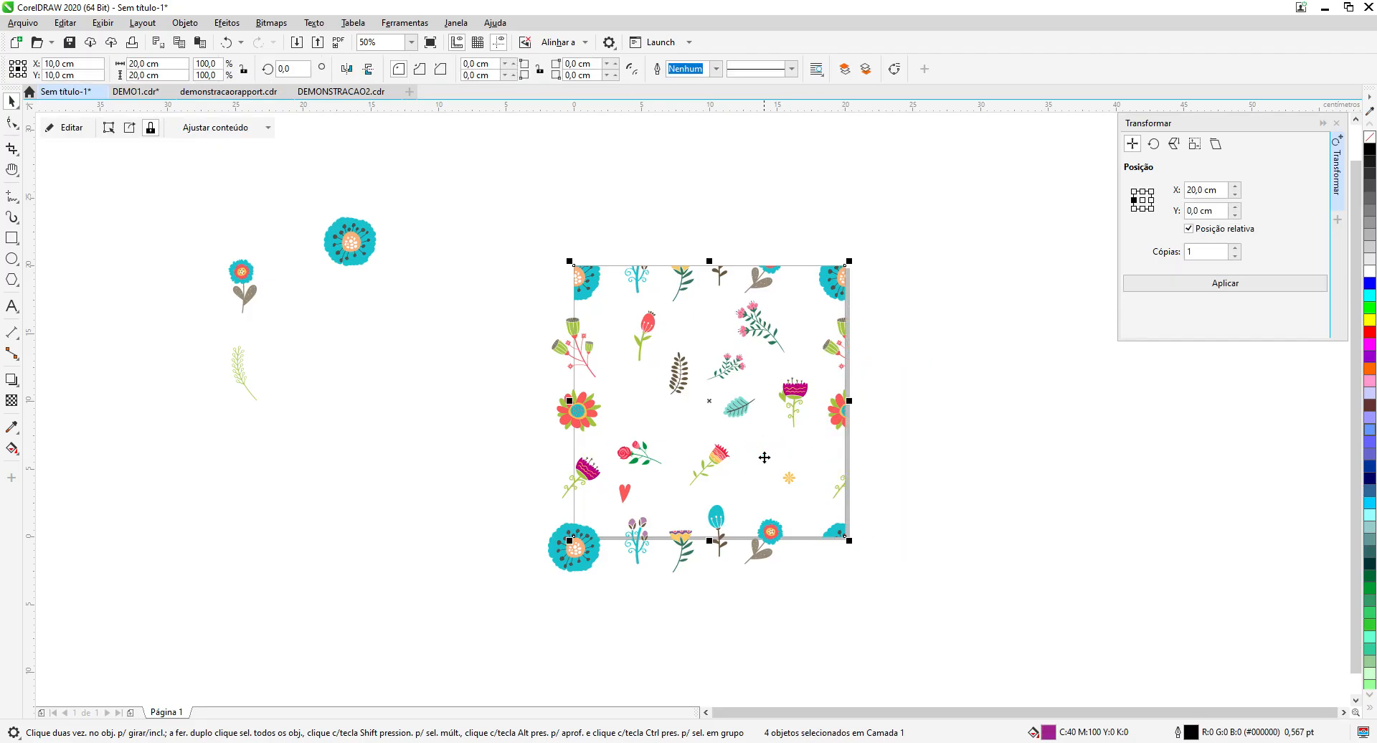
Step: PowerClip the blue flower on the page's lower-left corner and the four flowers along the lower edge into the page-sized frame
click(572, 559)
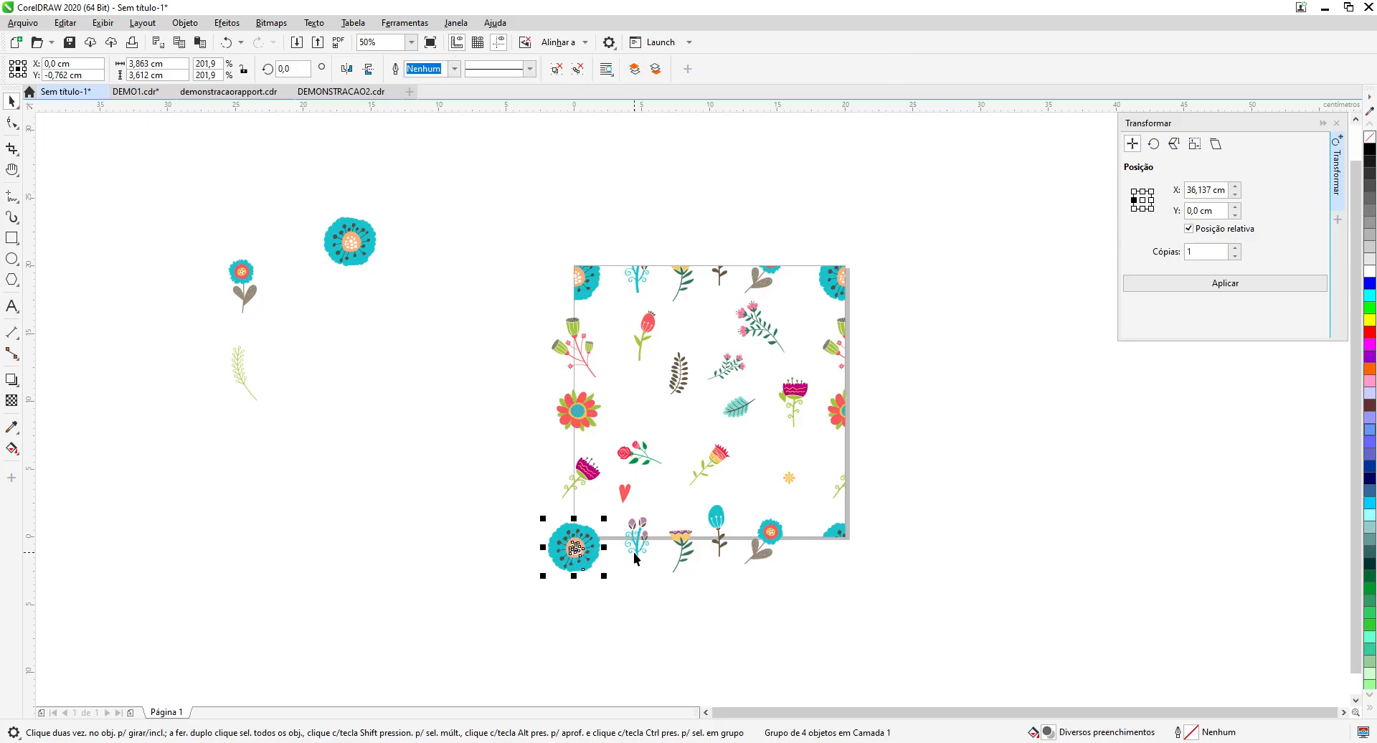
shift+click(677, 553)
shift+click(683, 551)
shift+click(717, 518)
shift+click(769, 534)
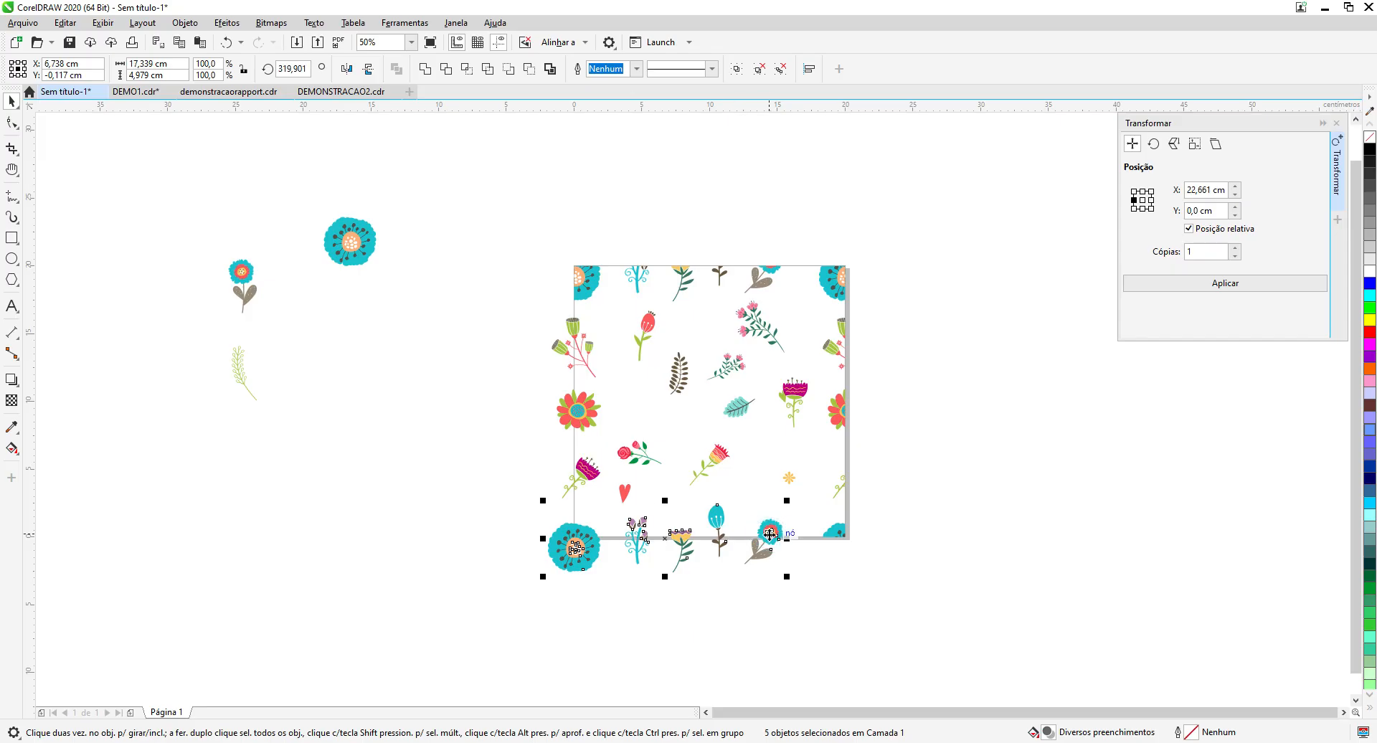
right_click(770, 534)
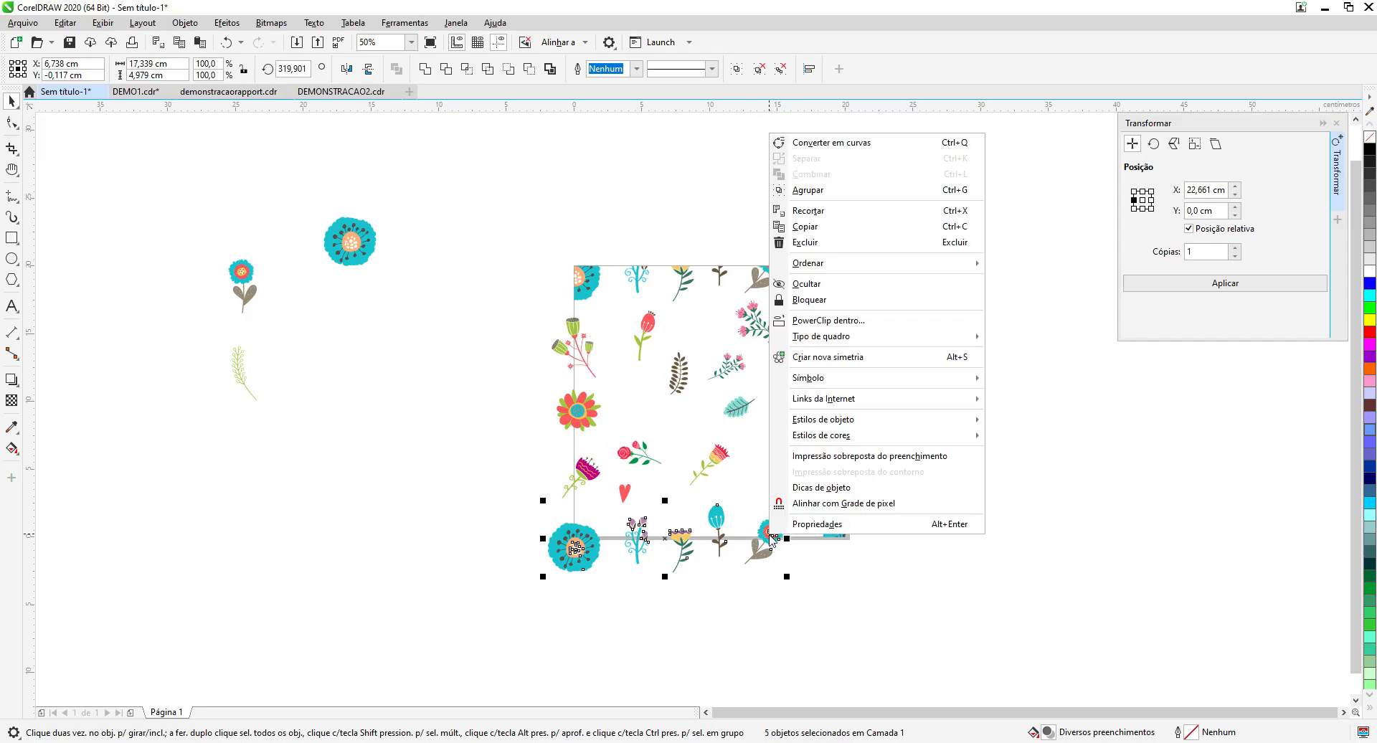
click(861, 357)
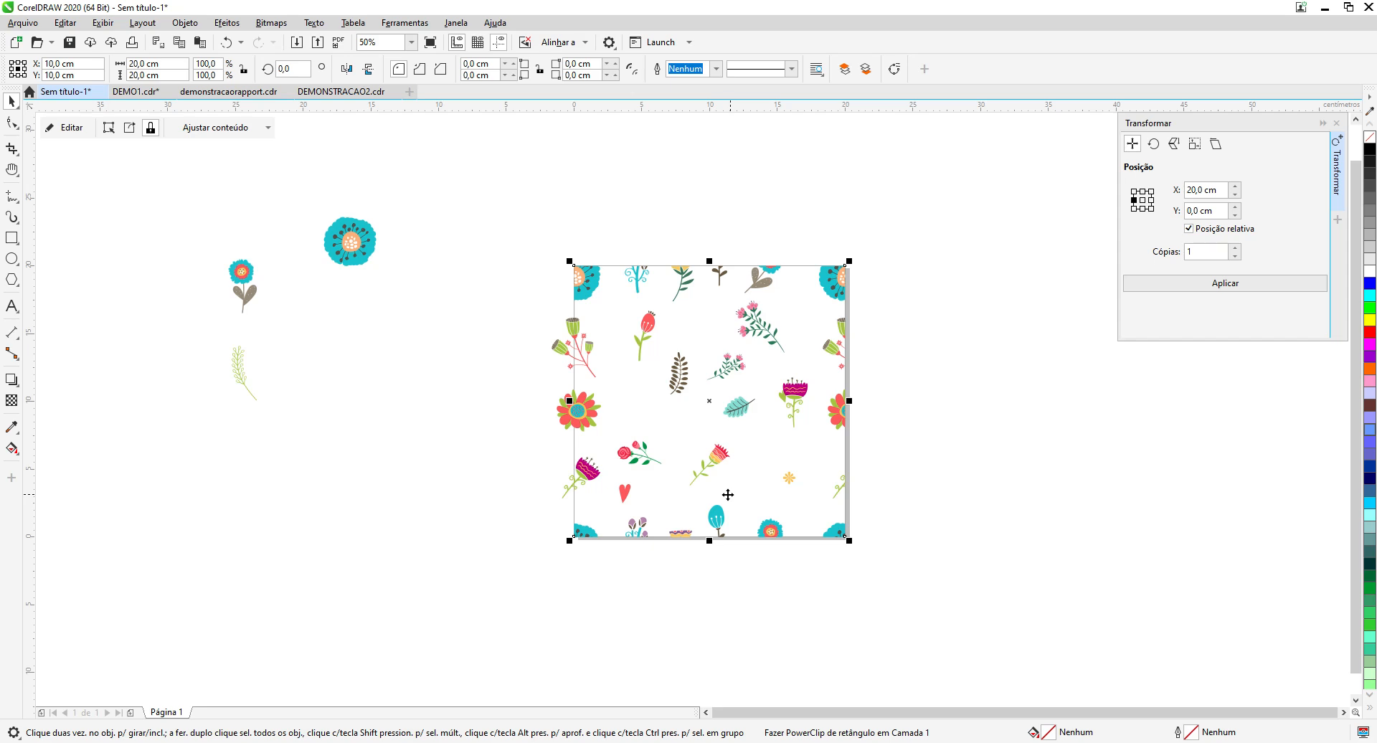
Step: PowerClip the green-budded branch, the red flower and the purple flower on the page's left edge into the page-sized frame
click(544, 314)
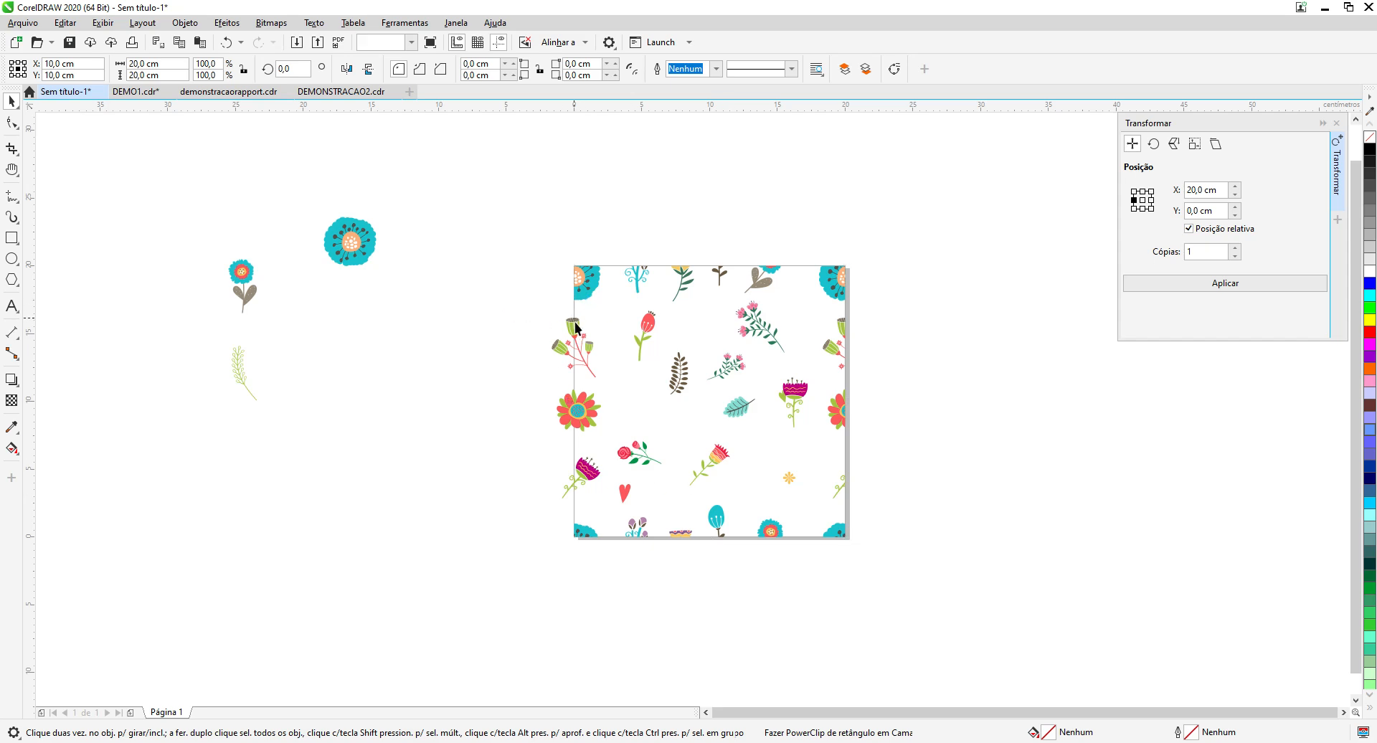
click(576, 328)
shift+click(578, 407)
shift+click(586, 474)
right_click(586, 473)
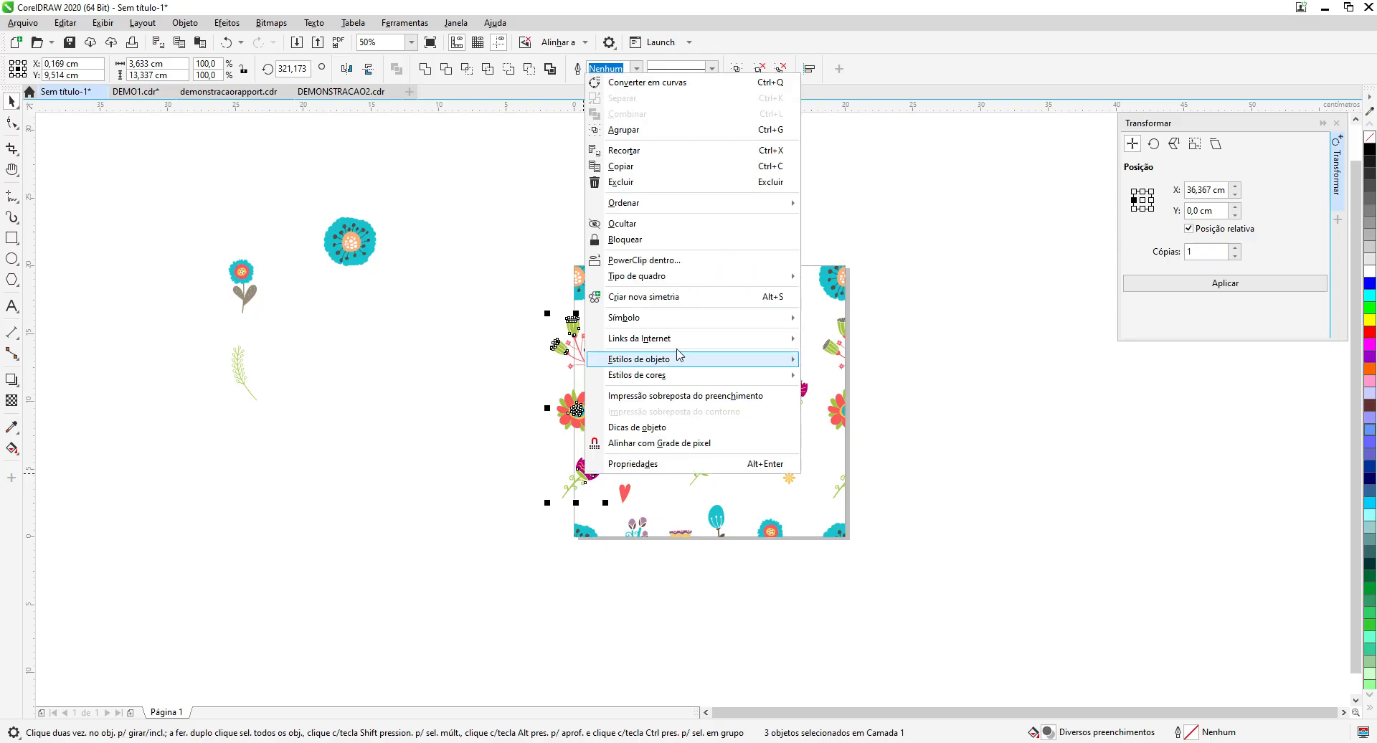
click(671, 264)
click(633, 378)
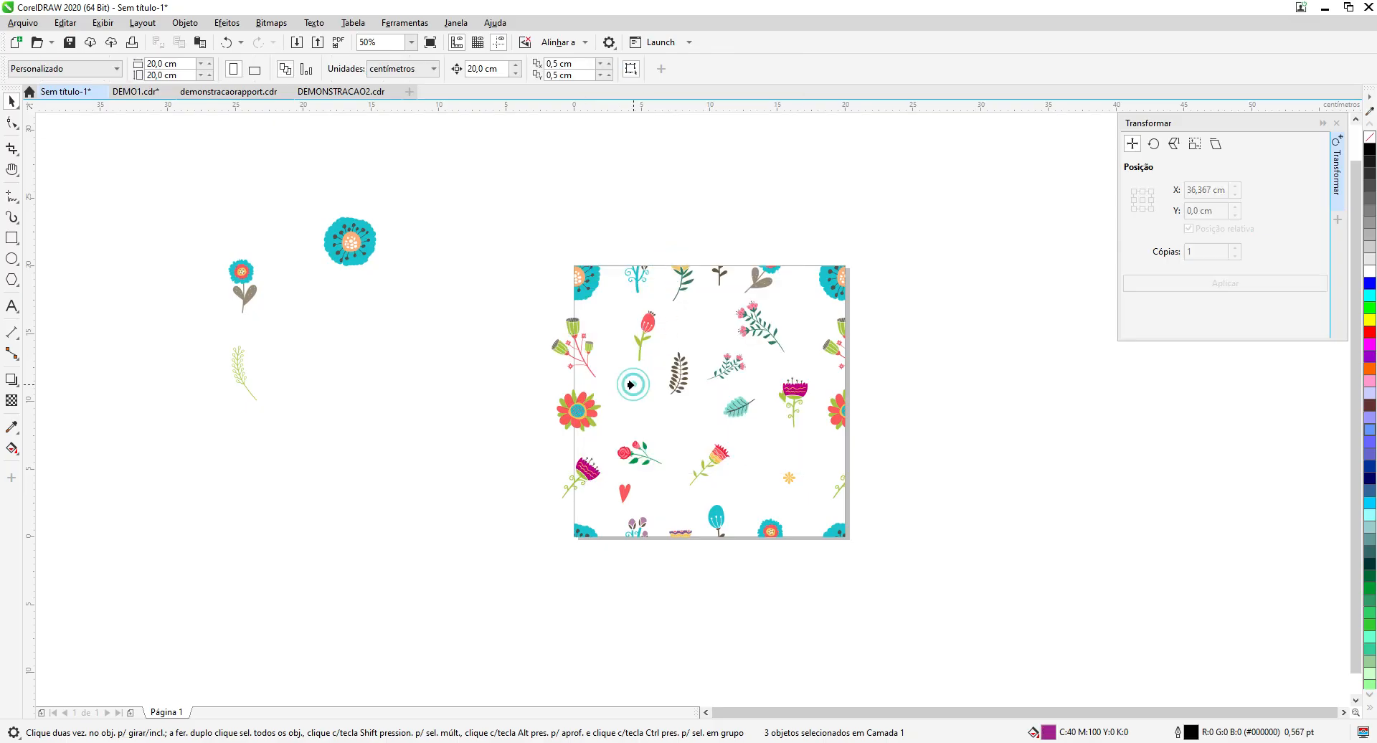
Step: Select the page-sized frame together with all the loose motifs inside the page
drag(528, 233, 983, 331)
drag(970, 571, 965, 572)
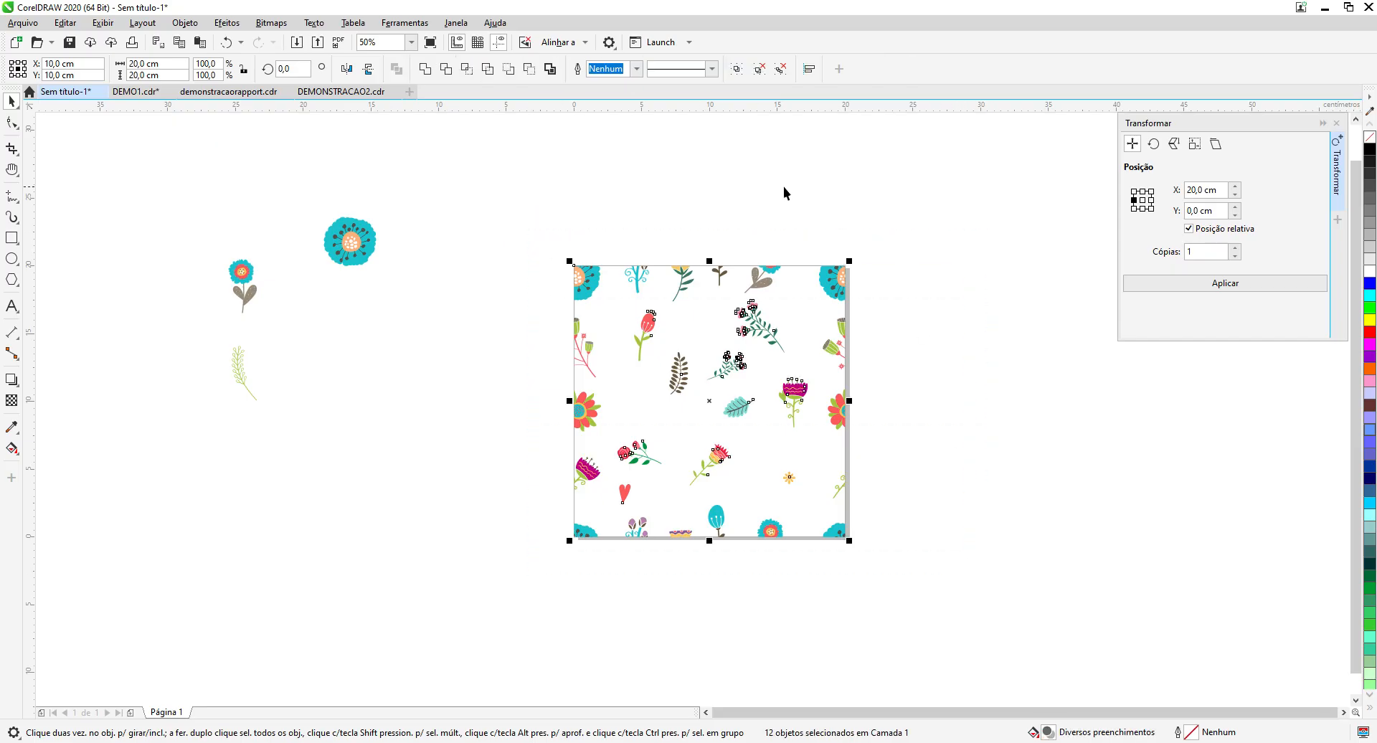
Step: Group the selected floral pattern objects on the page into one group
click(736, 68)
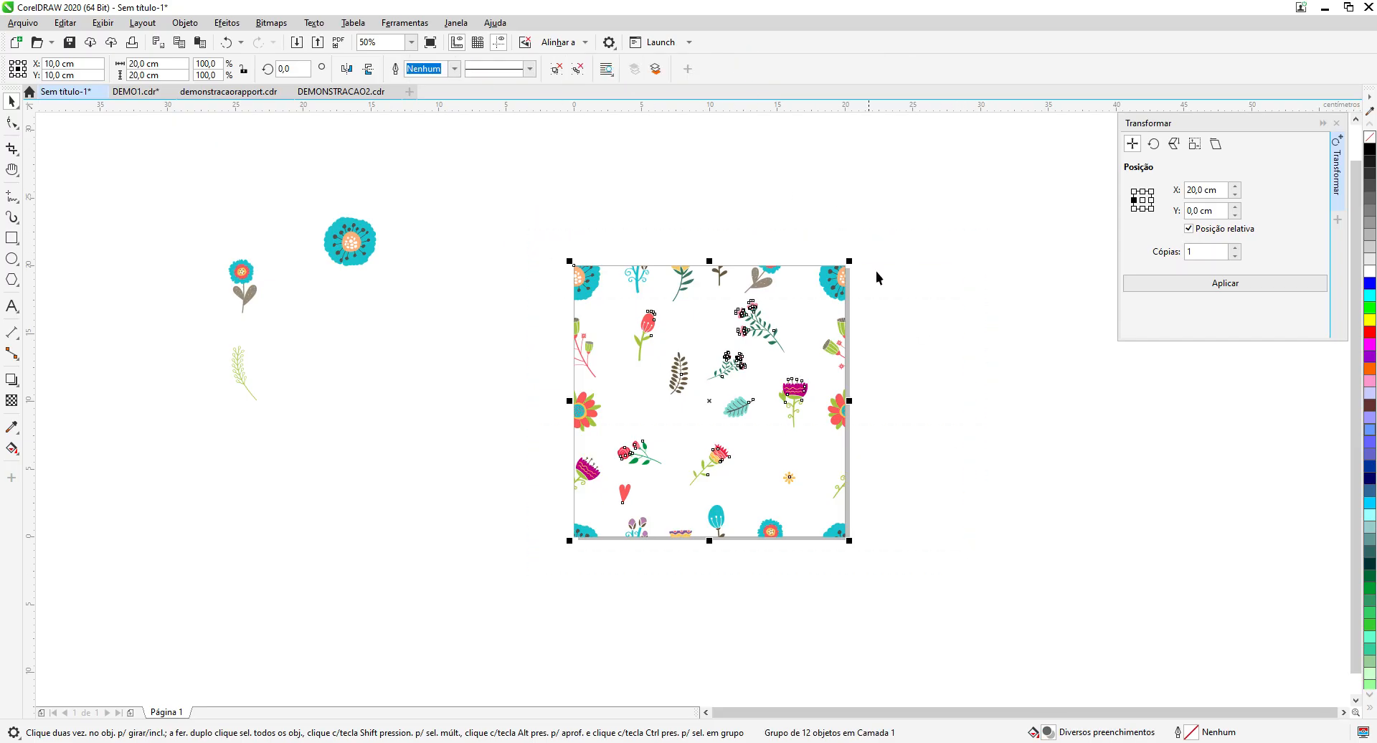
click(891, 331)
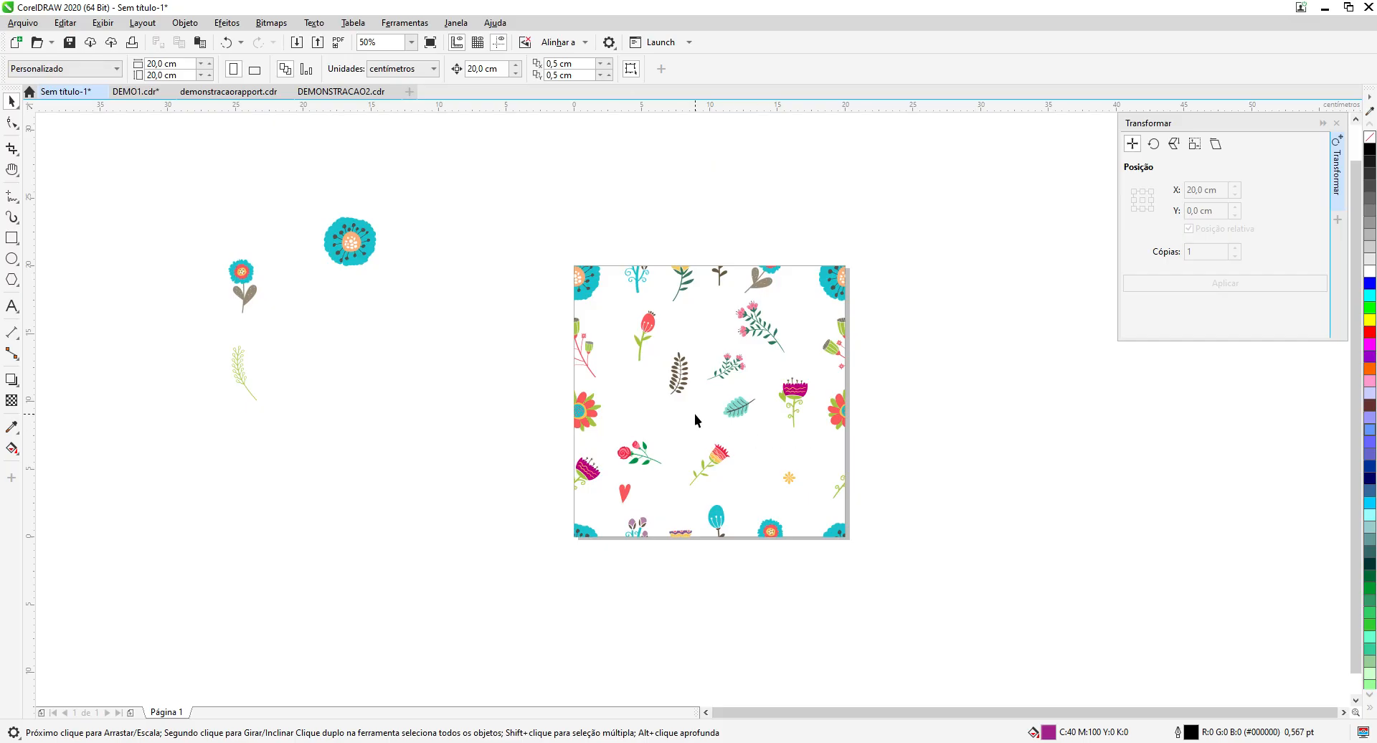
Step: Move the grouped pattern to about X 3.2 cm, Y 13.6 cm and place one copy offset 20 cm horizontally
drag(695, 419, 635, 360)
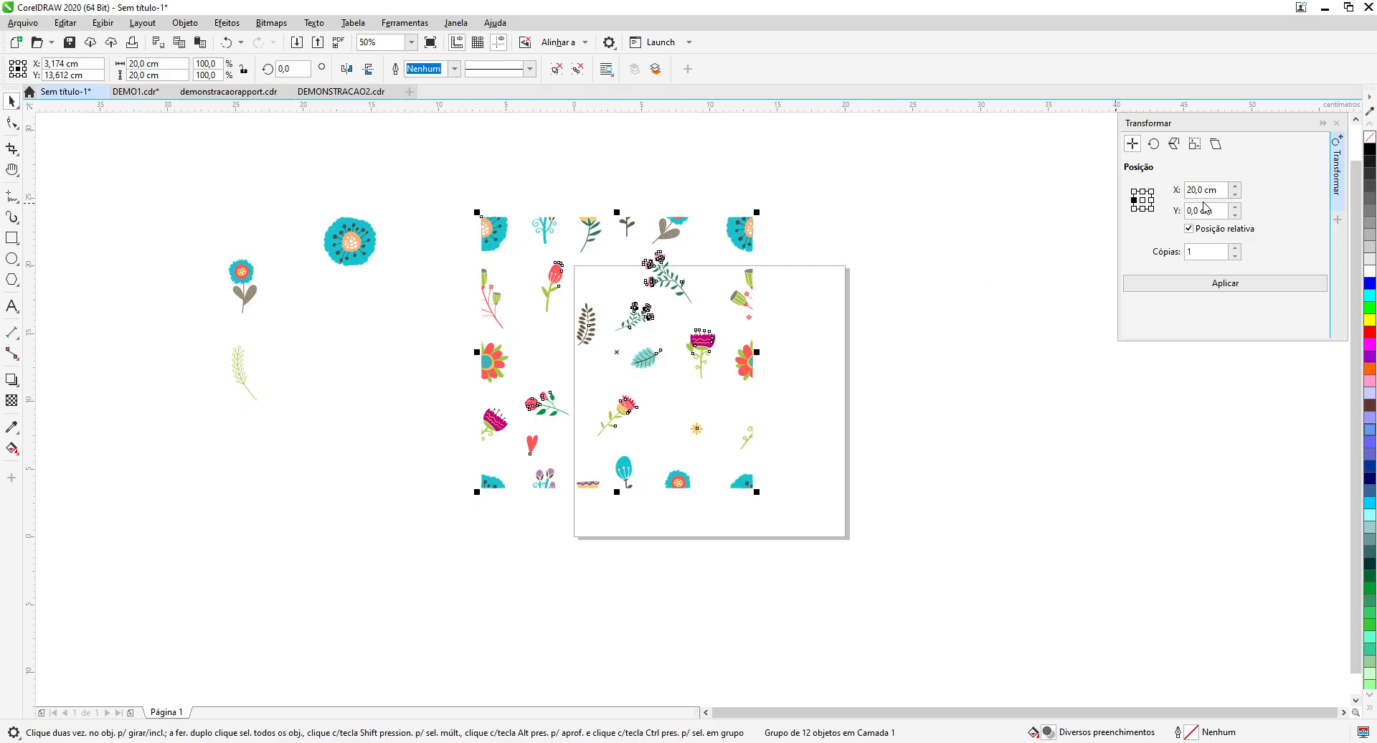
click(1228, 286)
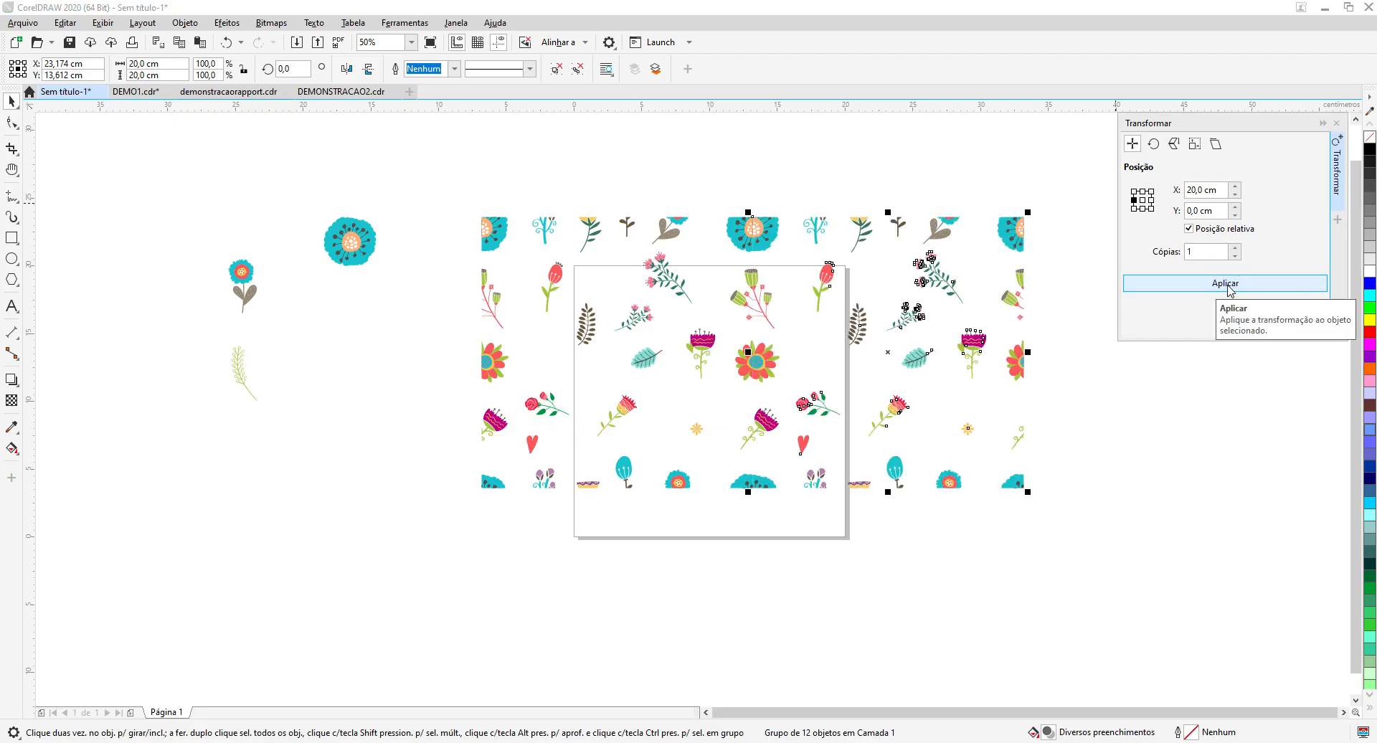
click(1004, 183)
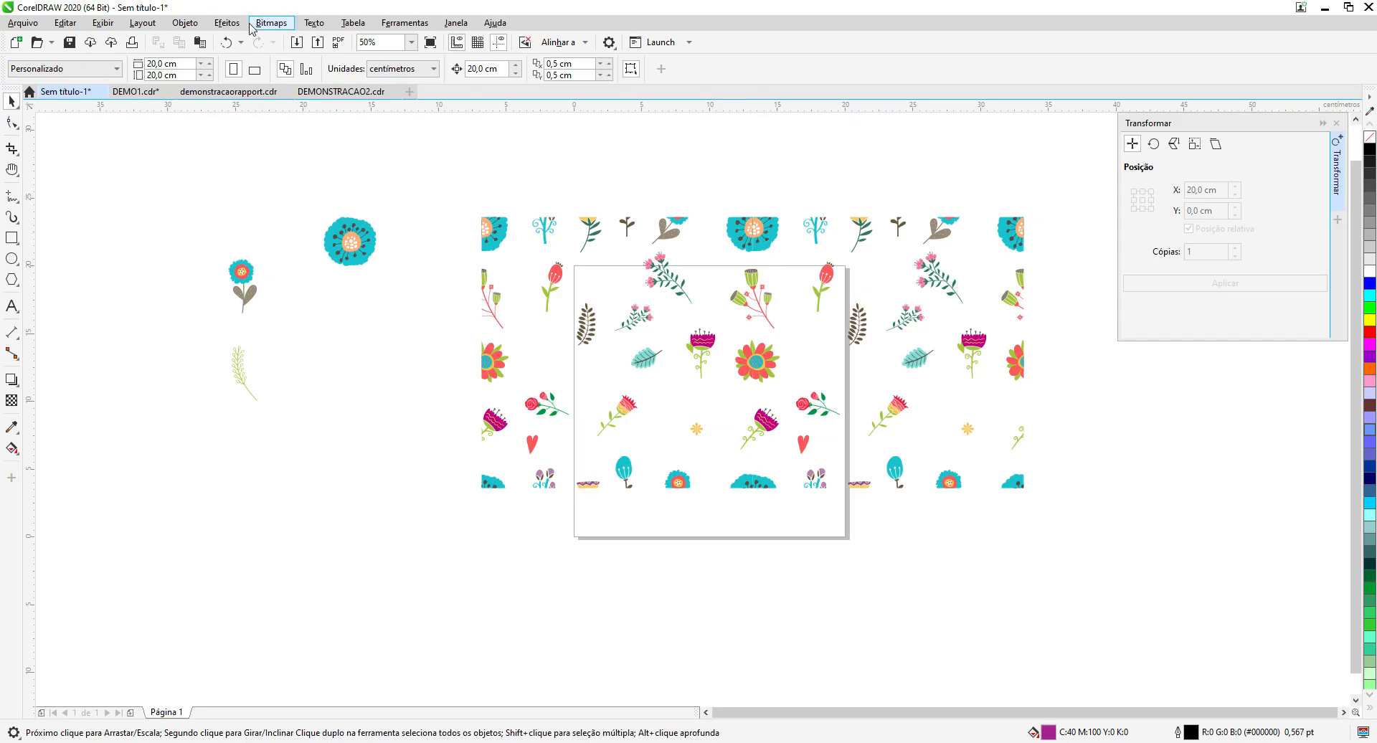
Step: Undo the copy and the move of the pattern group, and deselect it
click(226, 44)
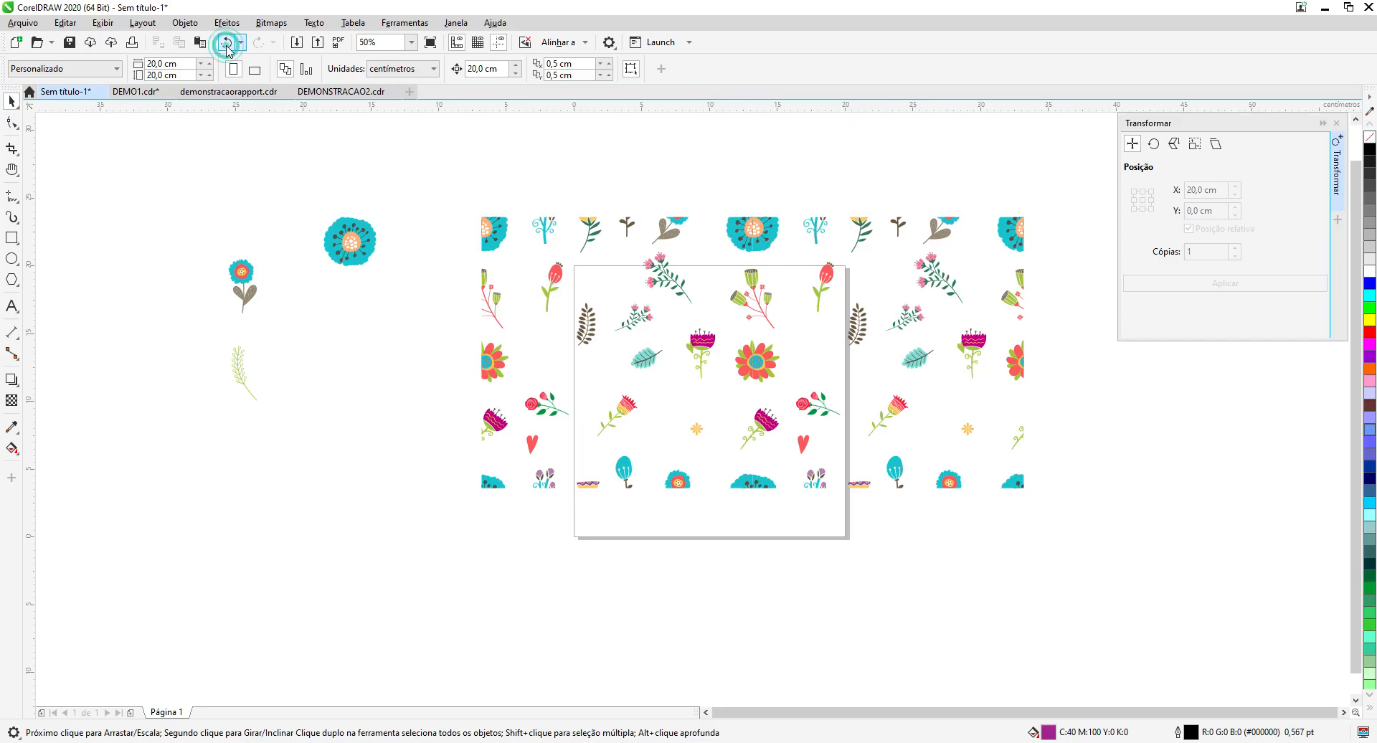
click(226, 44)
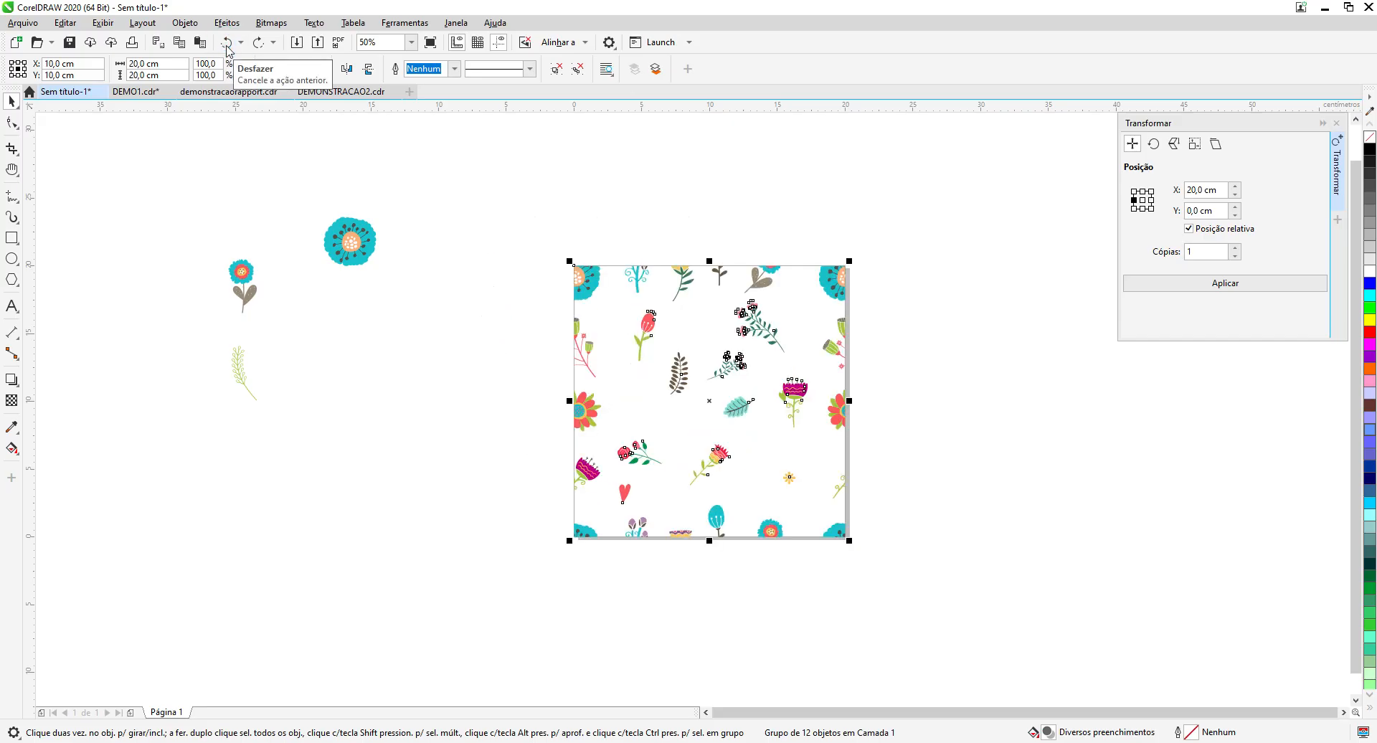
click(425, 350)
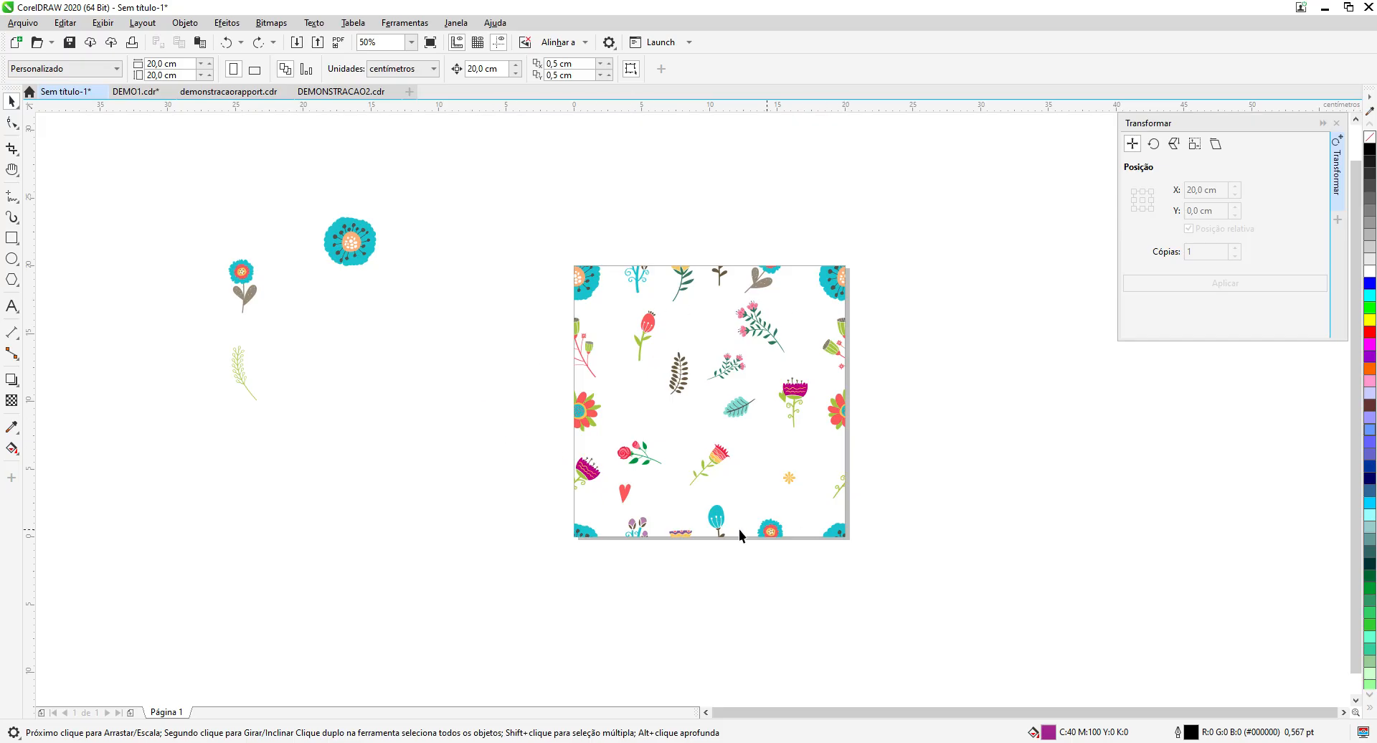
Step: Compare the untitled document with DEMO1.cdr and collapse the Transform docker in DEMO1.cdr
click(134, 91)
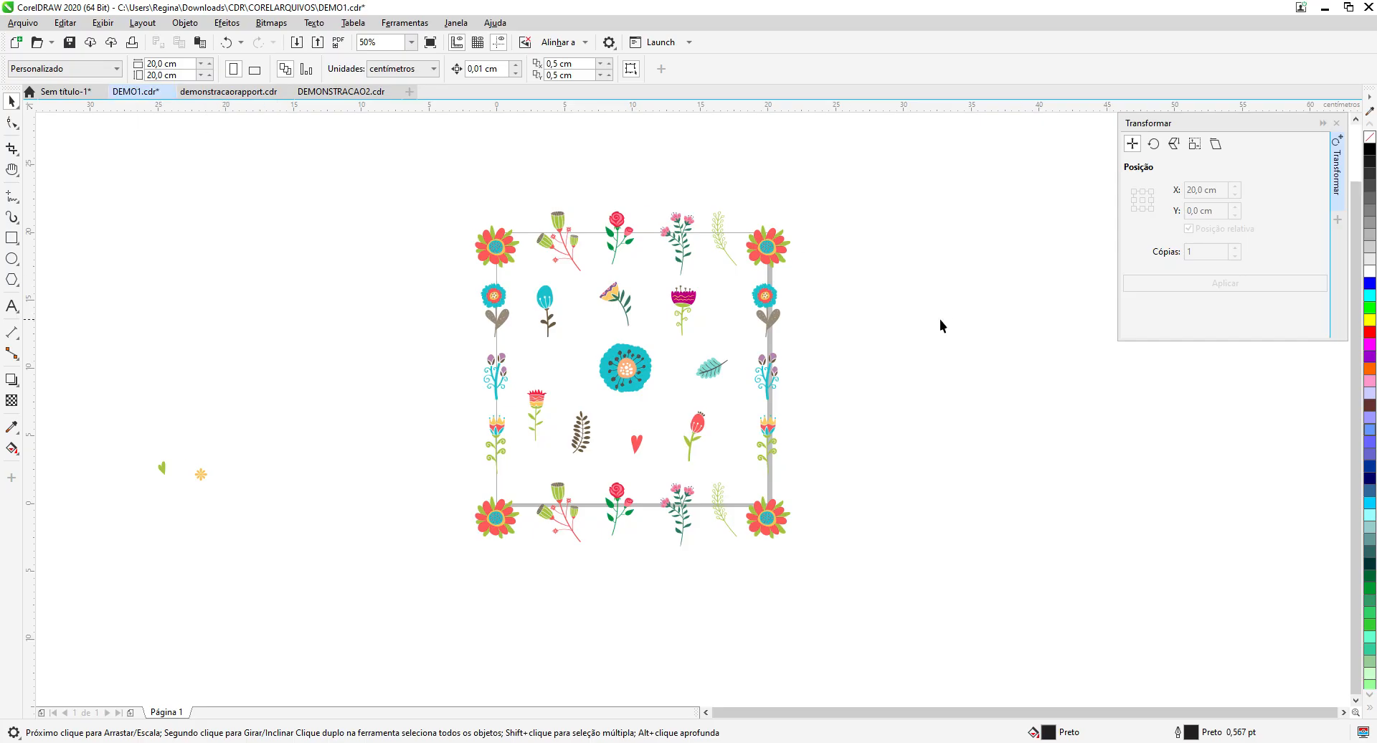
click(64, 92)
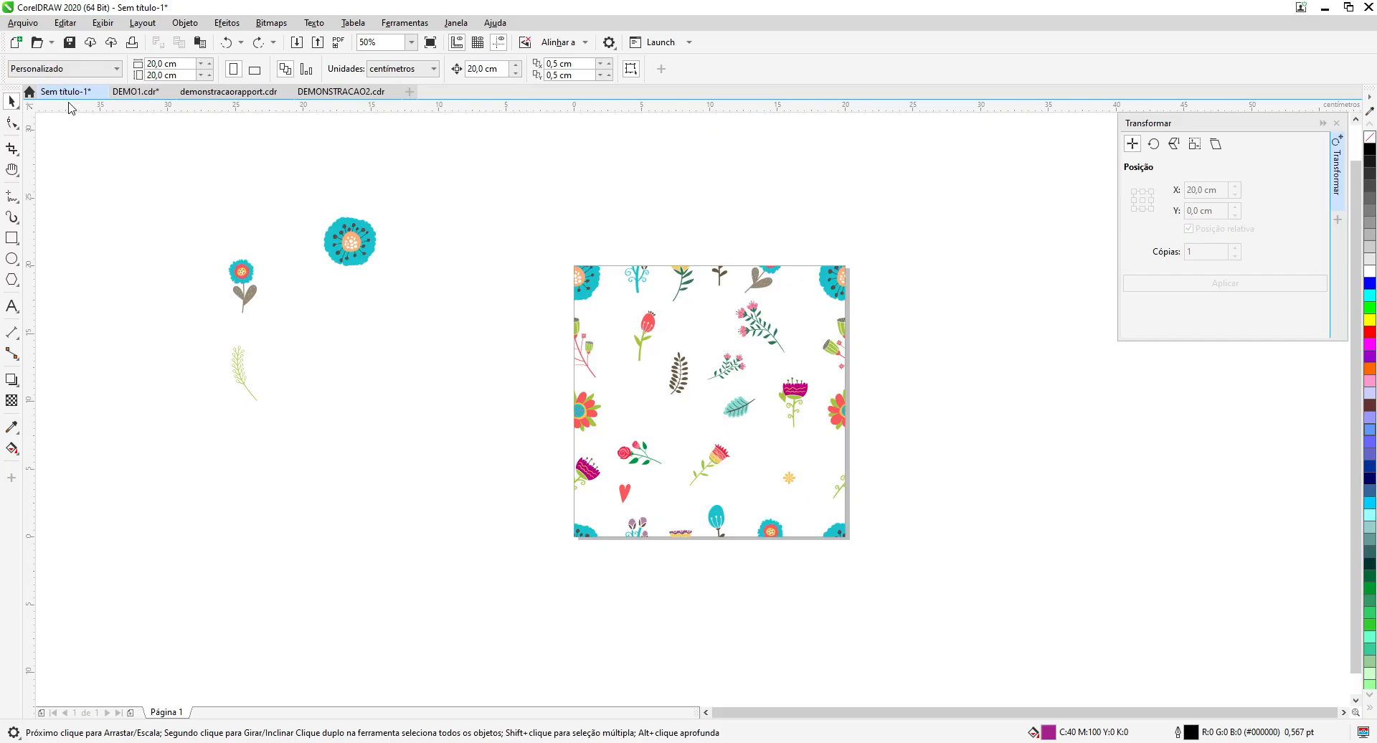
click(127, 90)
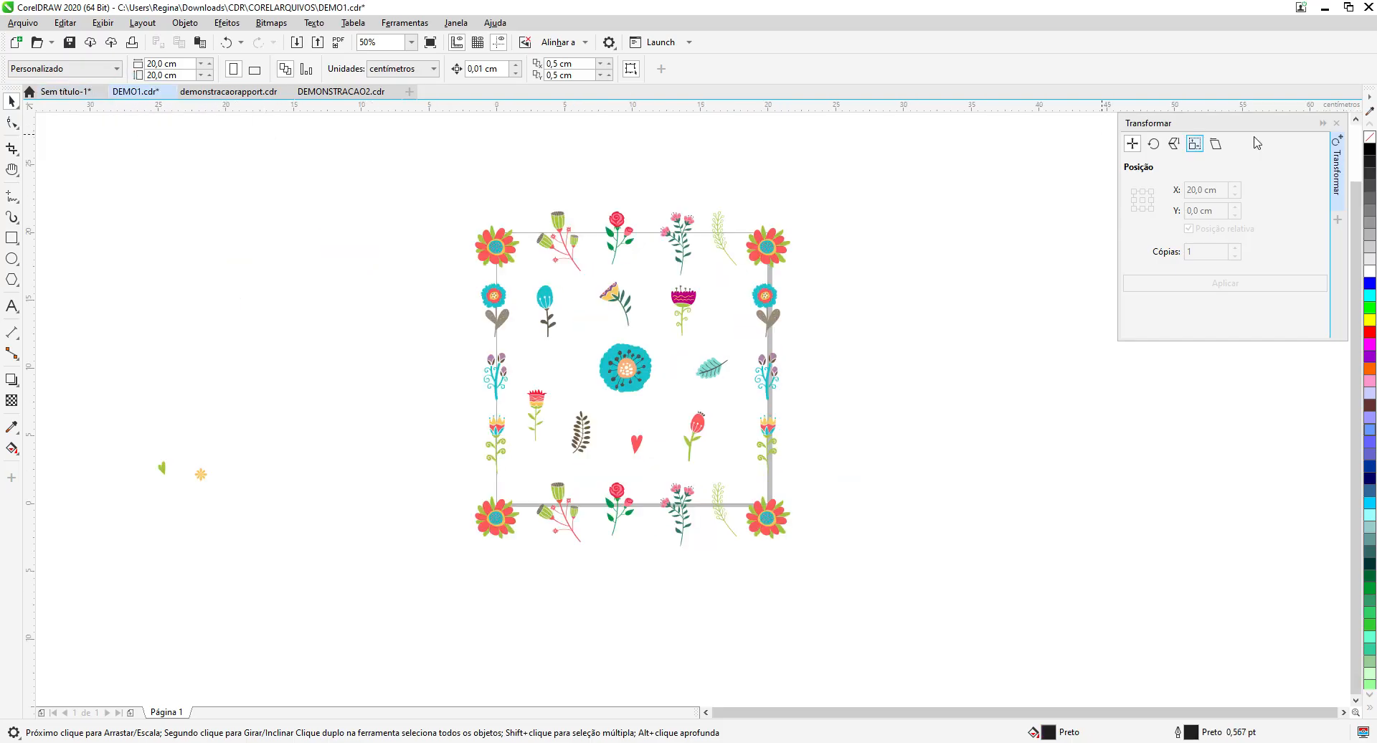
click(1323, 123)
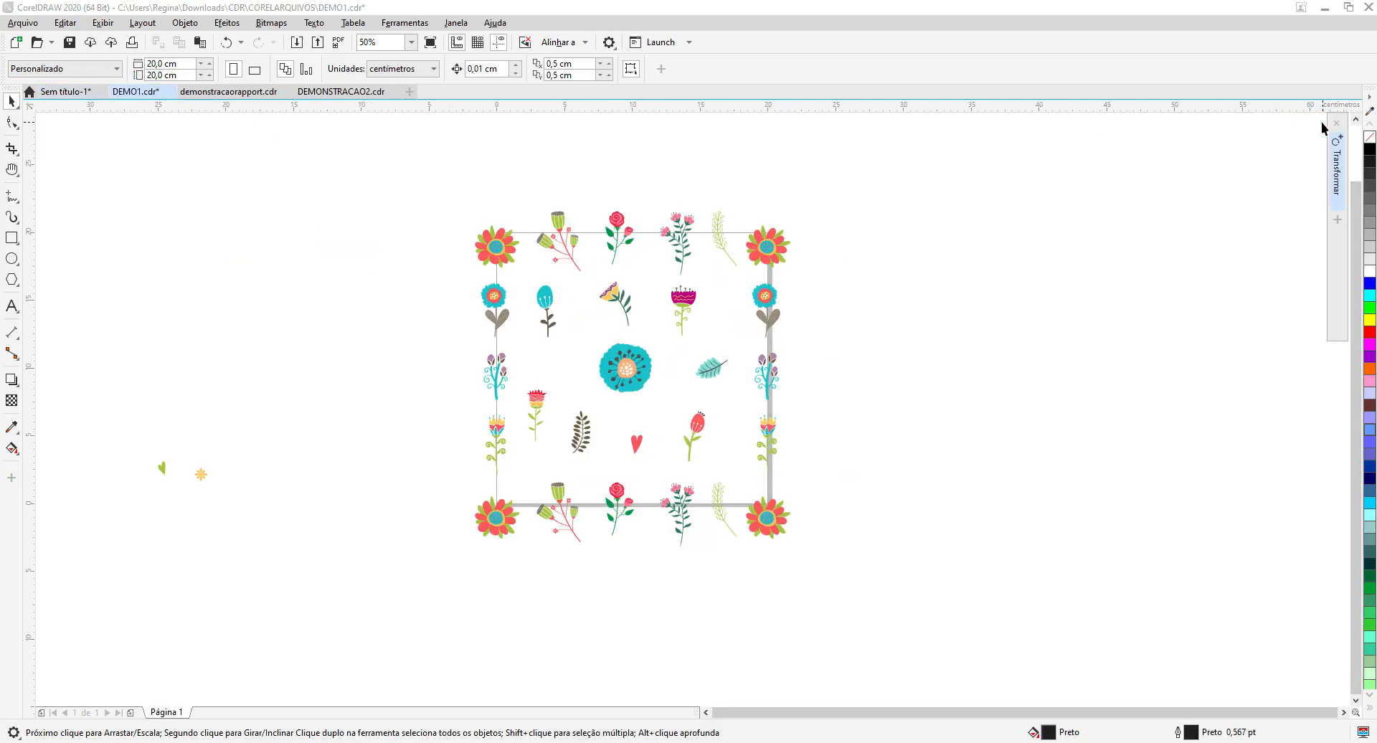
Step: Set the nudge distance to 0.01 cm in the untitled document
click(63, 91)
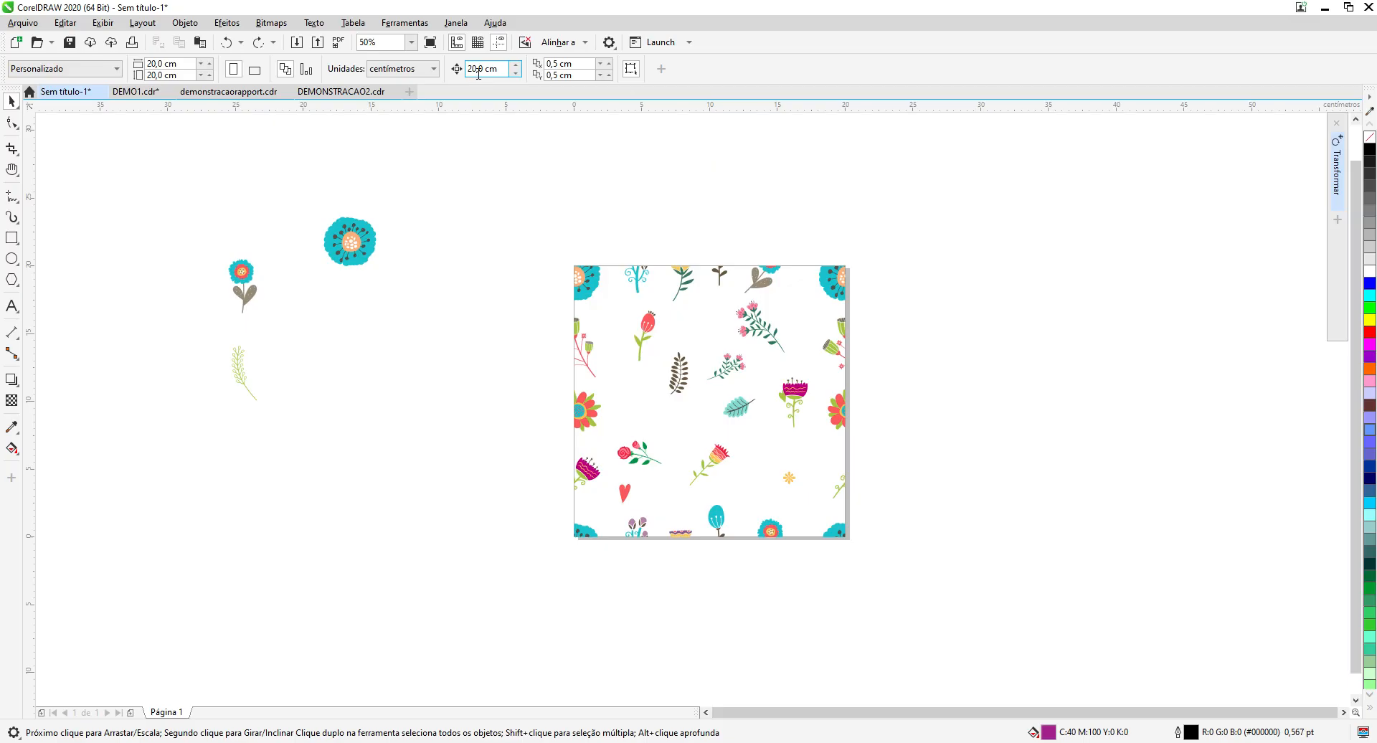
click(504, 70)
text(0)
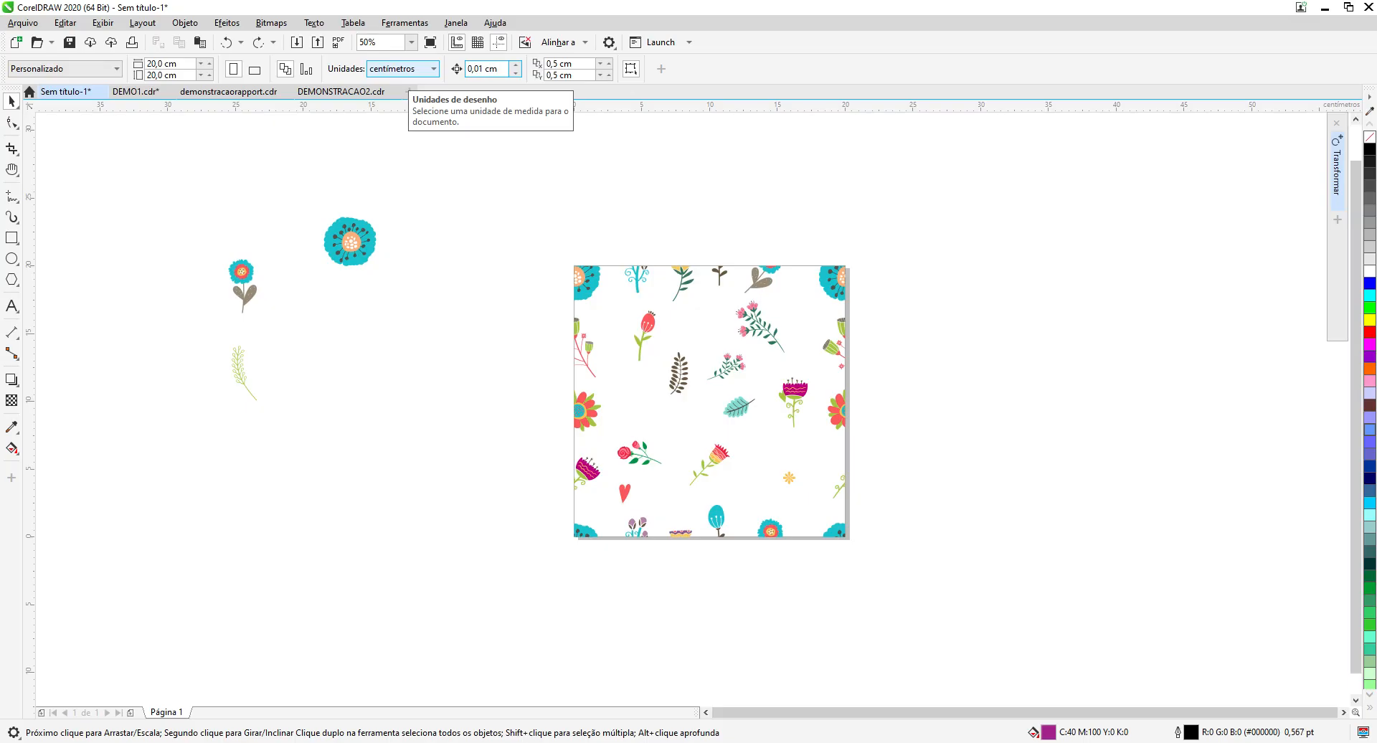
click(511, 153)
Step: In DEMO1.cdr, select all the floral motifs on and around the page square and group them
click(124, 91)
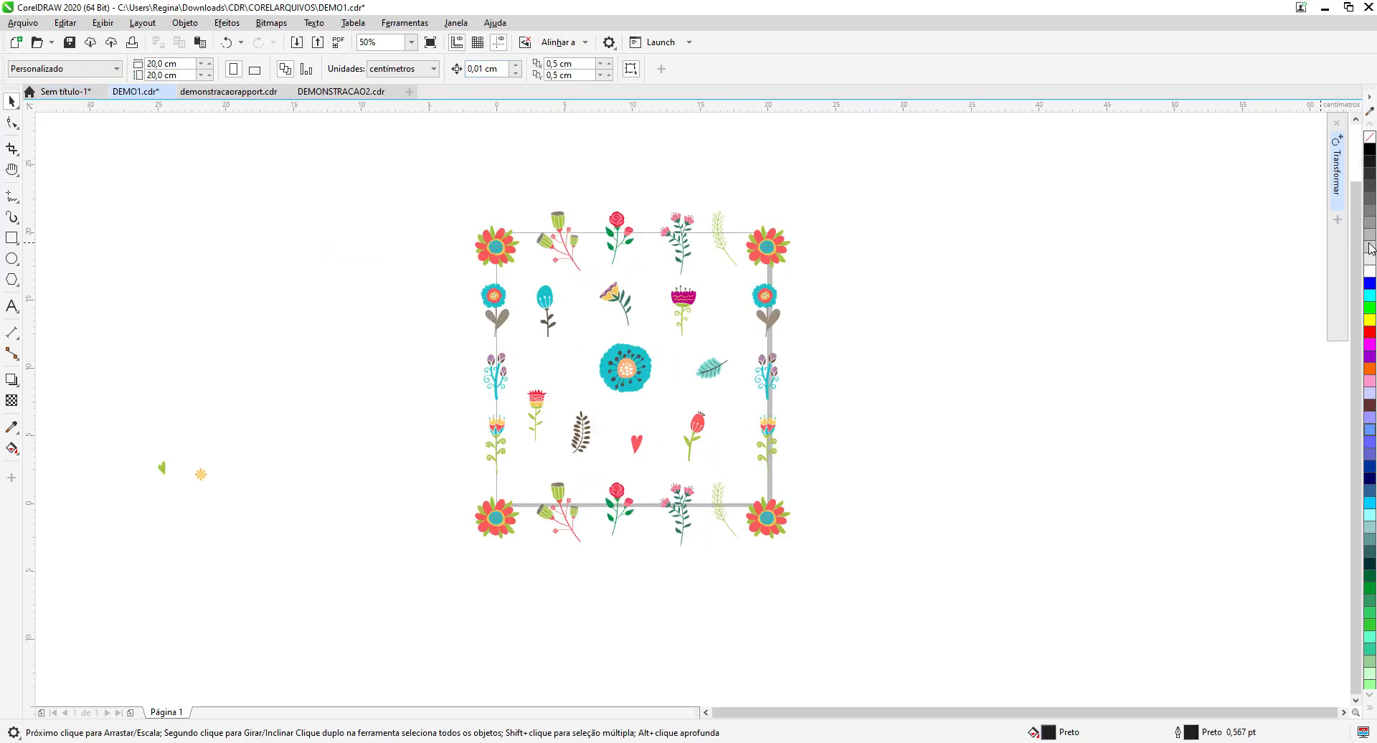
click(874, 228)
click(630, 260)
right_click(638, 255)
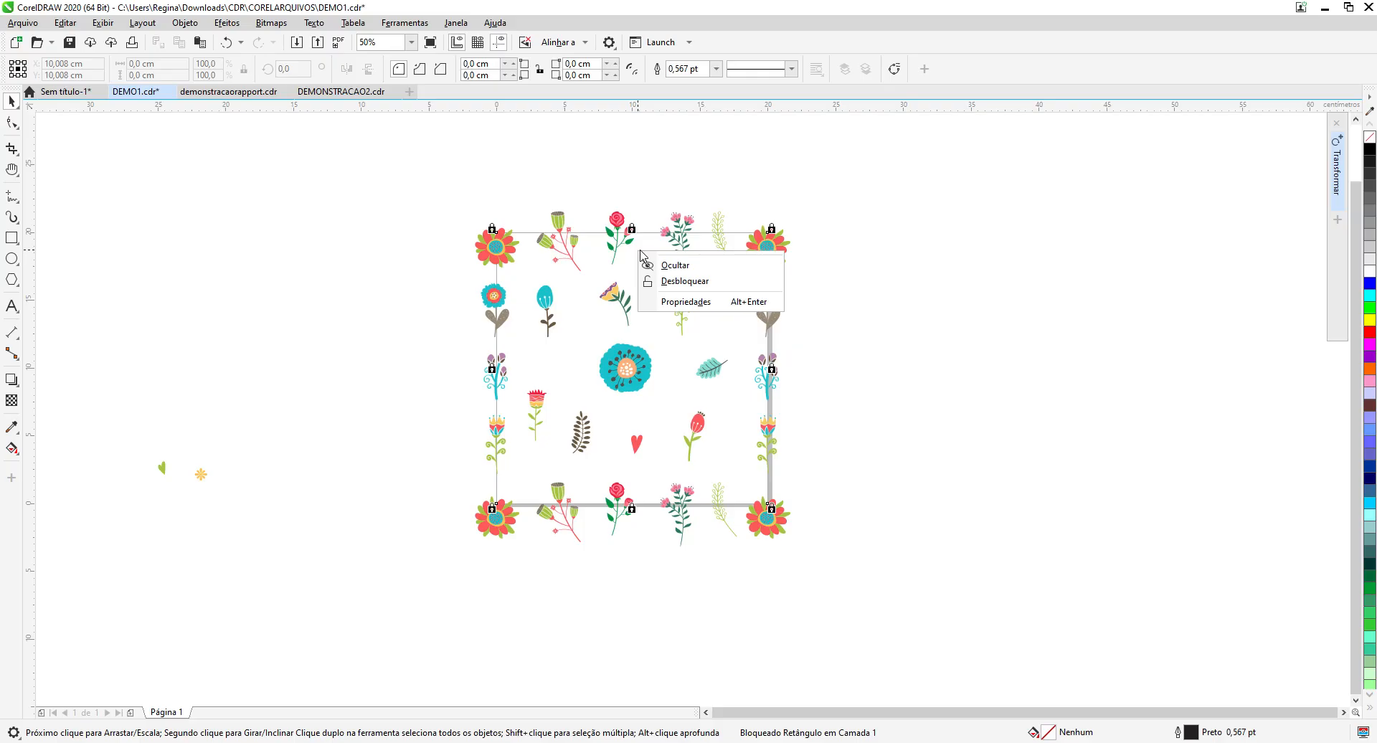
click(682, 280)
drag(424, 195, 827, 588)
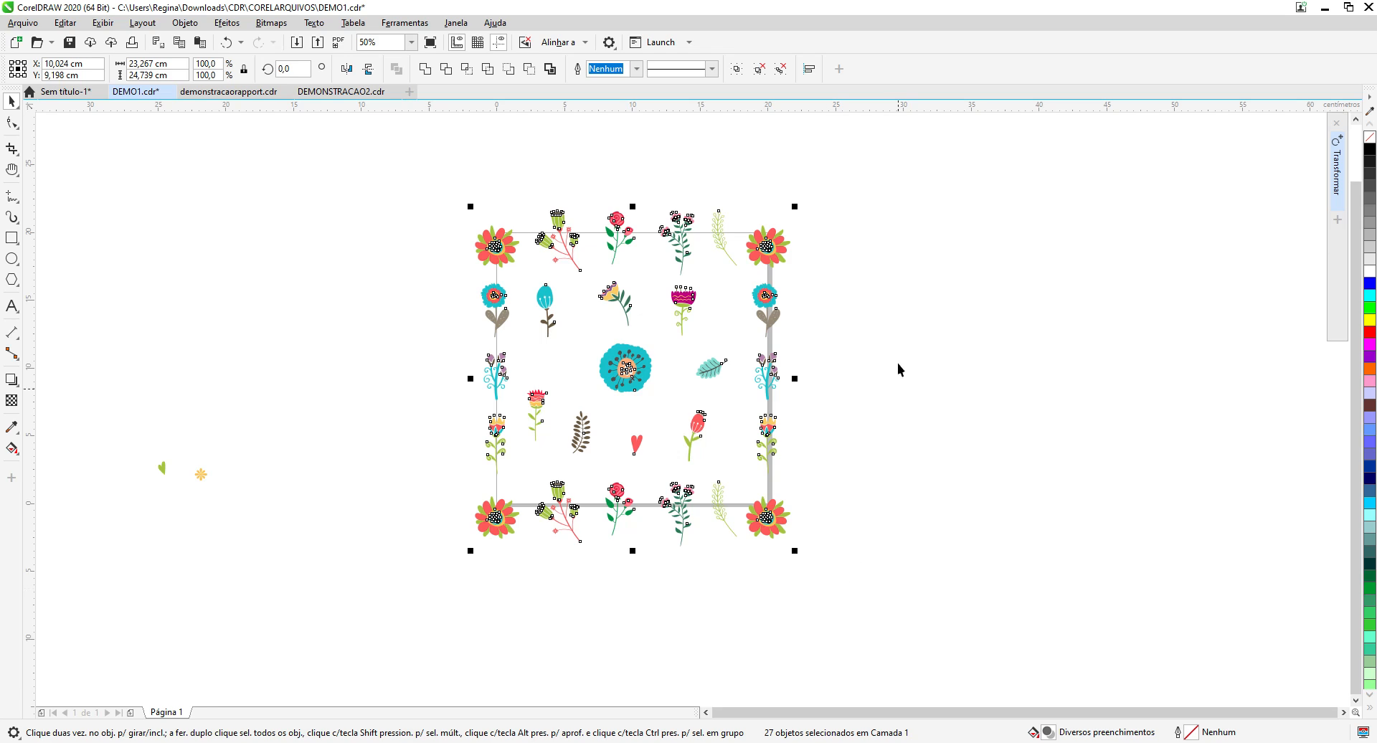
click(737, 69)
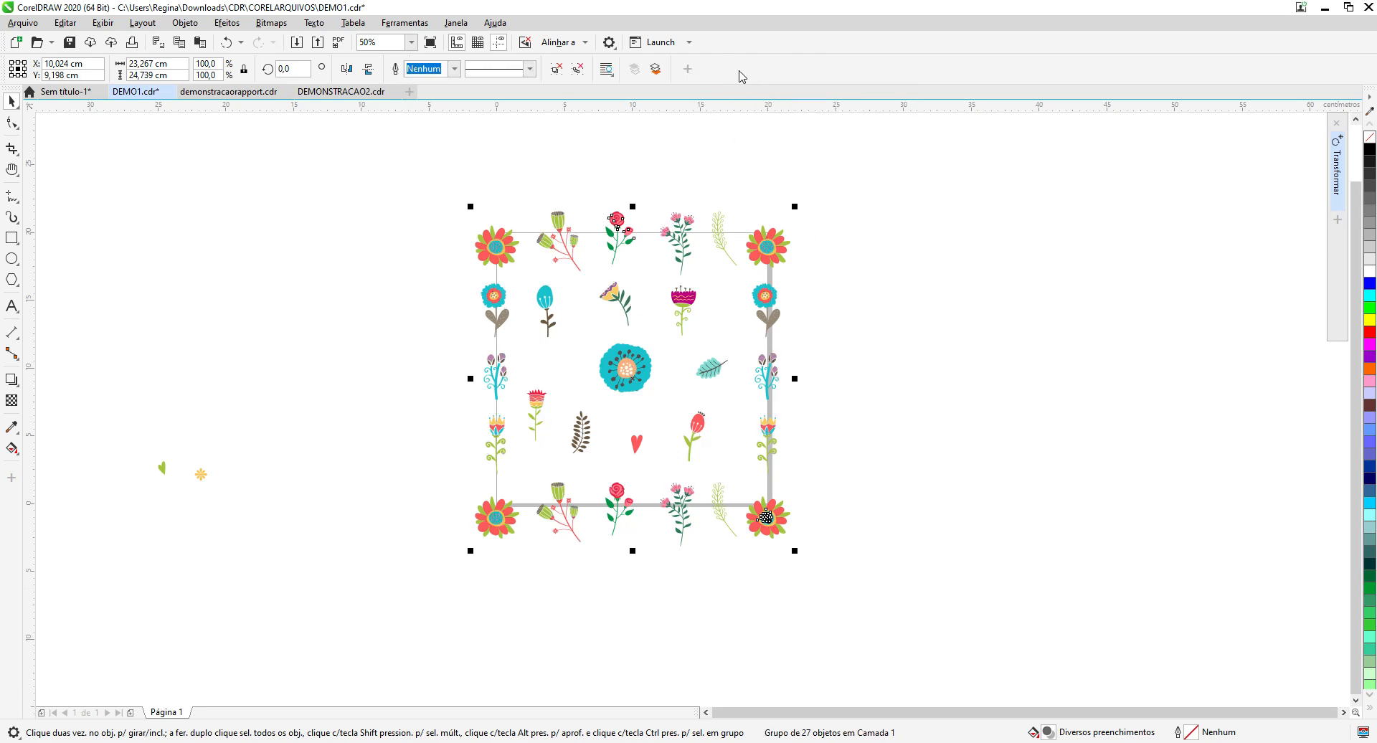
Step: Unlock the 20 cm square rectangle behind the floral motifs and deselect it
right_click(643, 259)
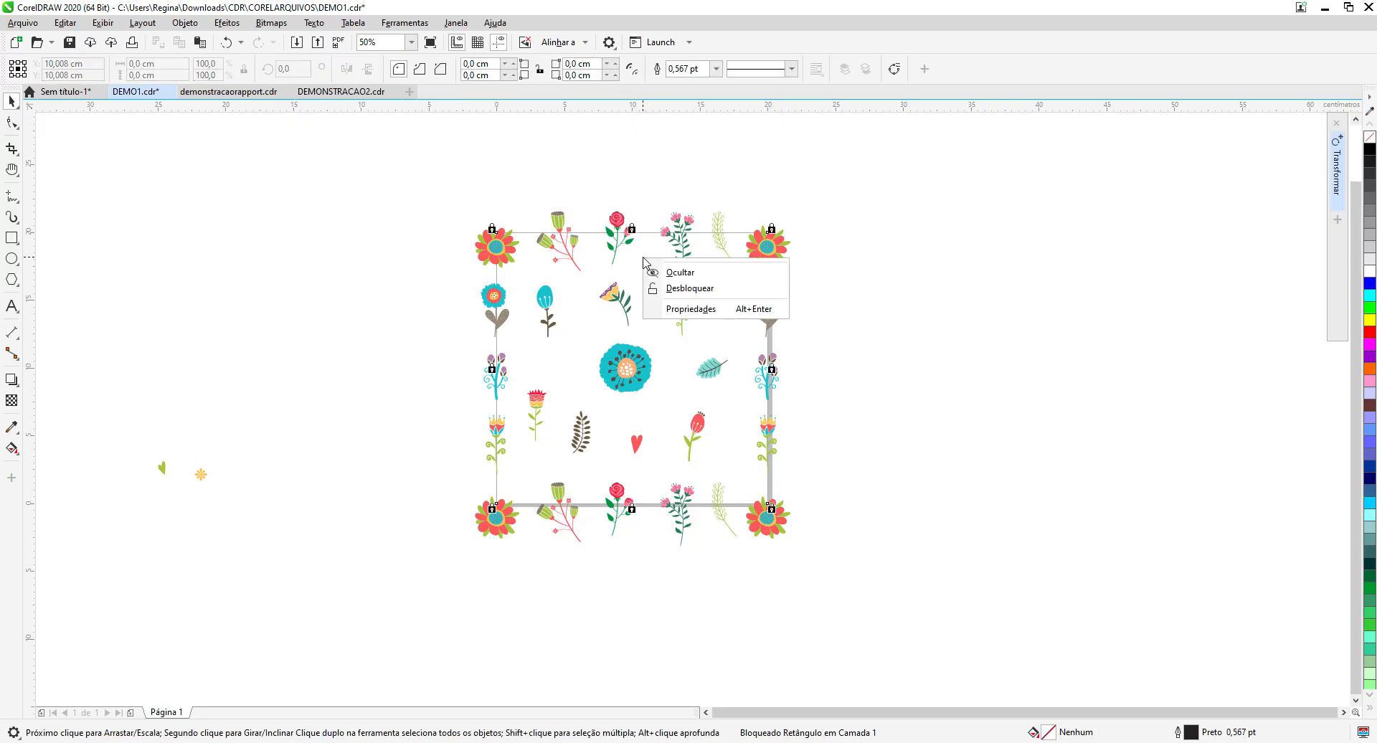
click(687, 292)
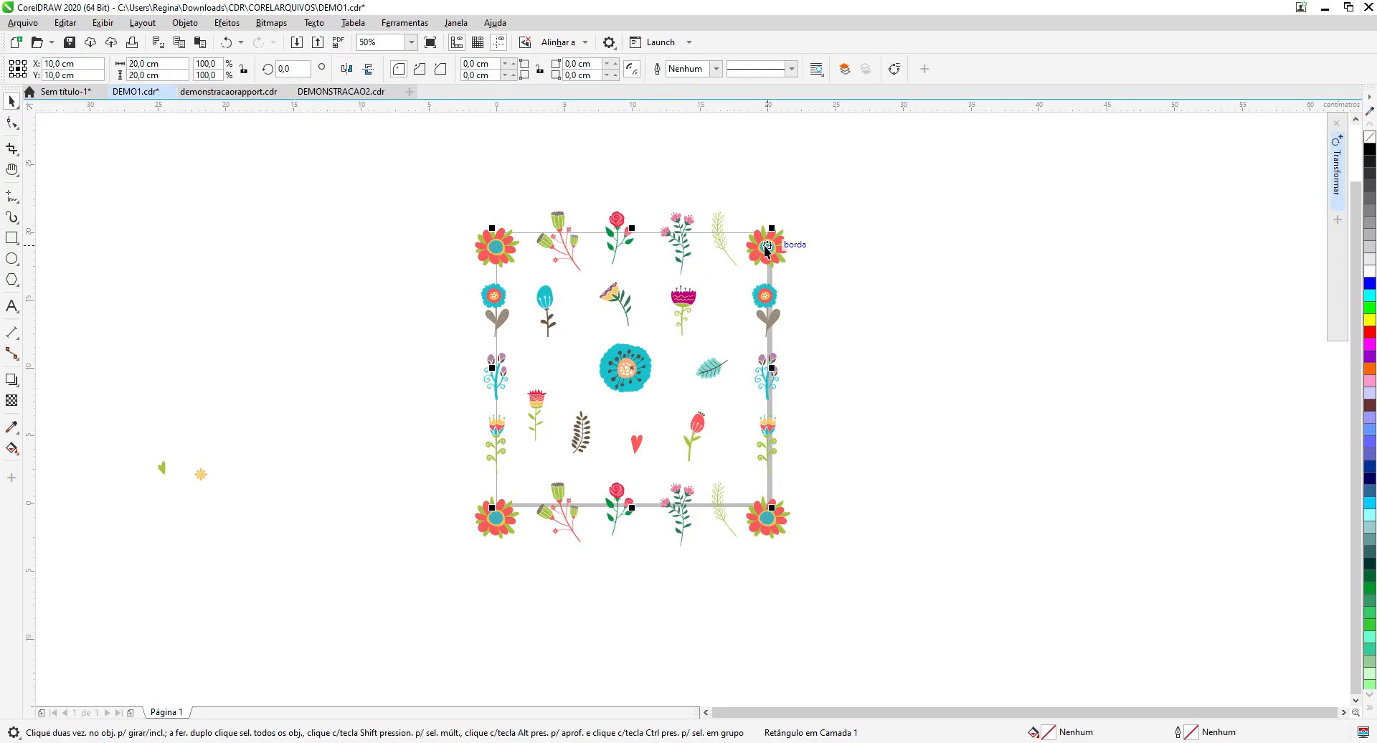
click(839, 236)
Step: Place the grouped floral motifs inside the page rectangle as a PowerClip
click(767, 246)
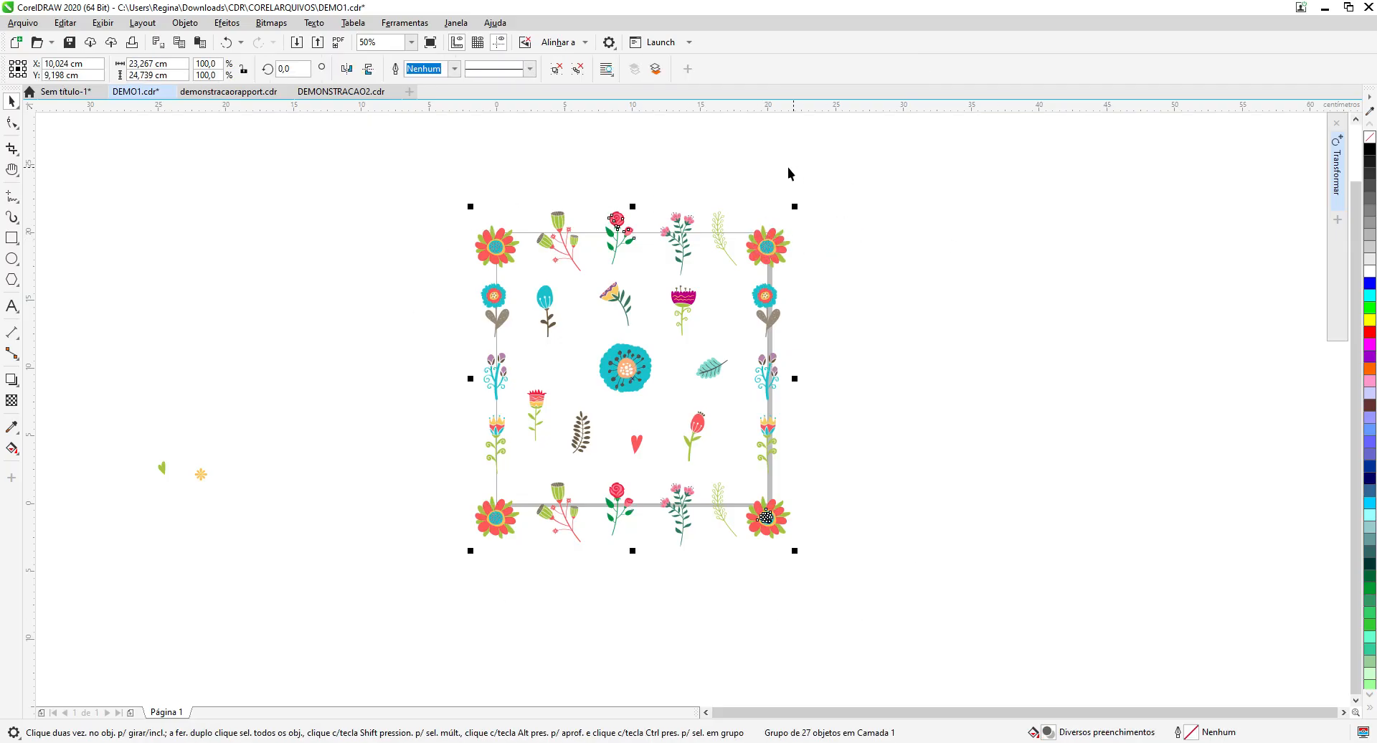
right_click(766, 248)
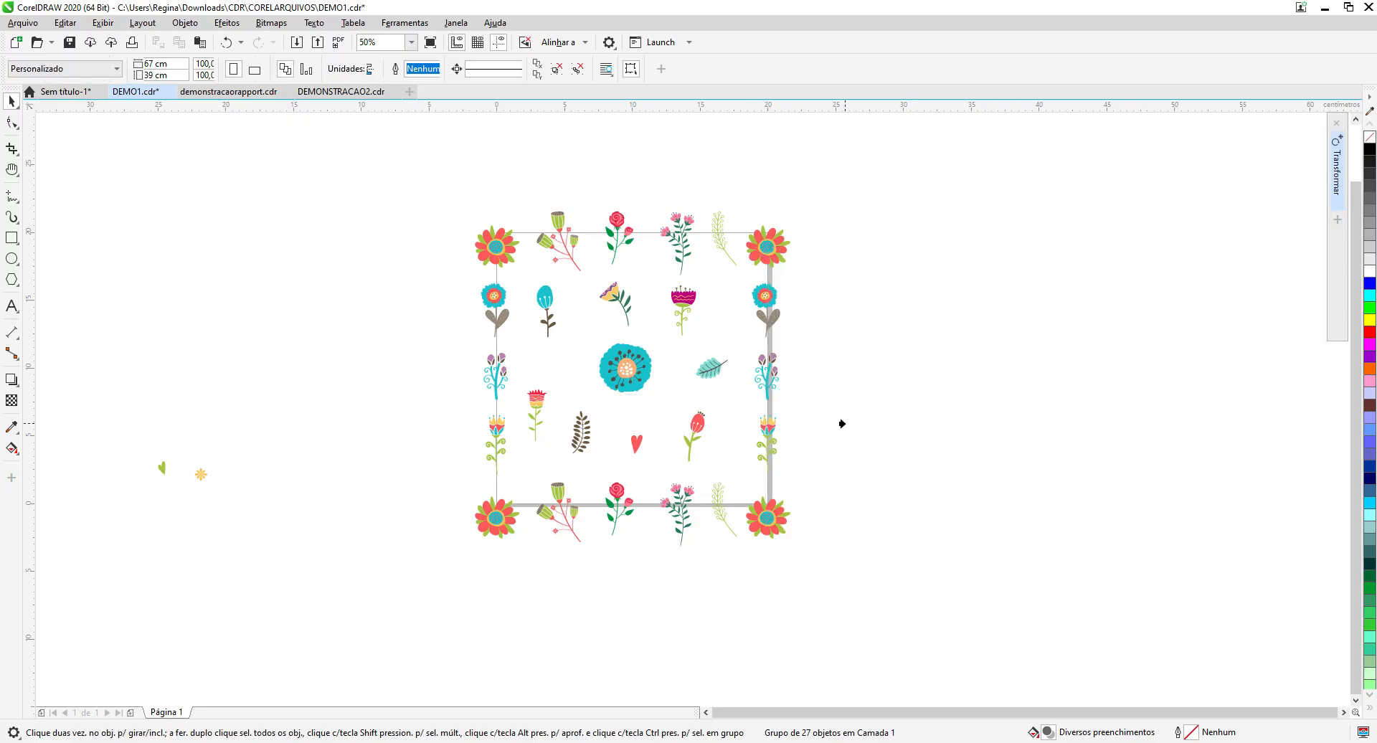
click(840, 420)
click(573, 342)
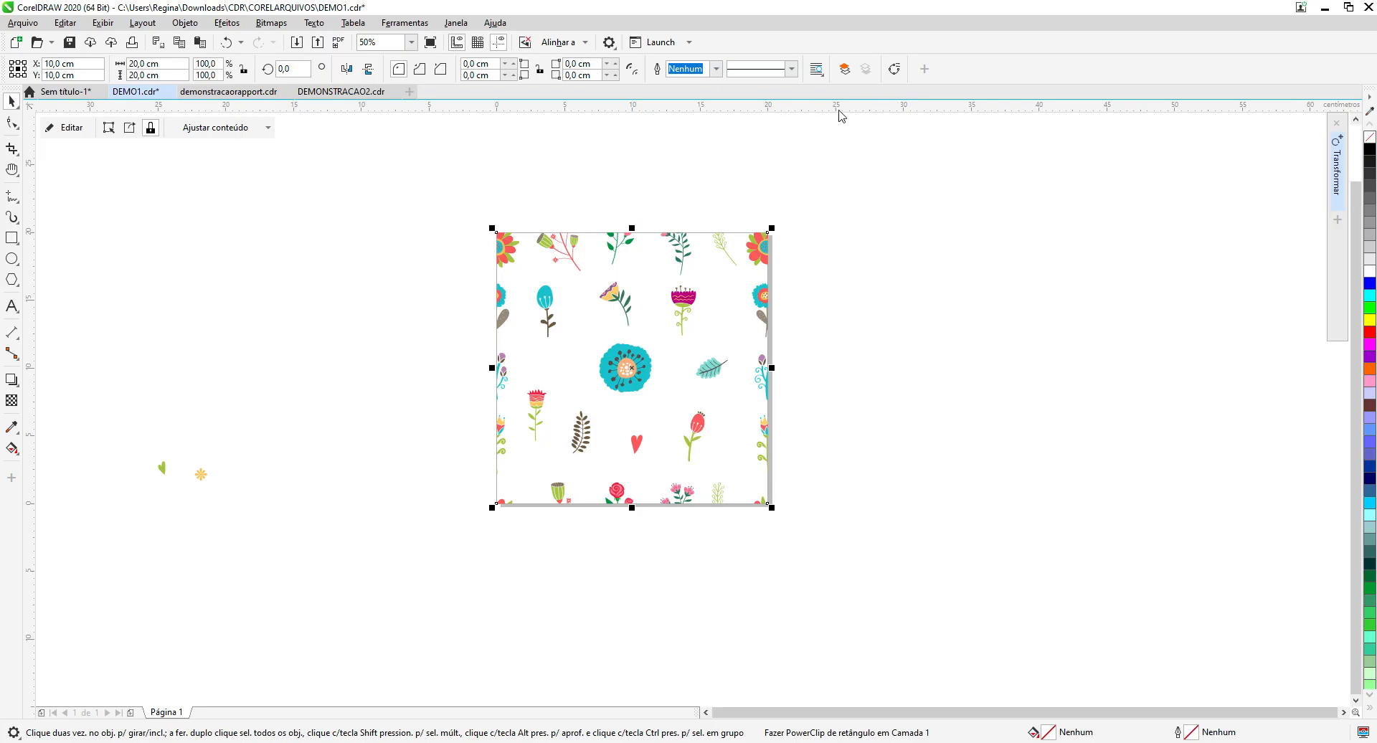
click(895, 239)
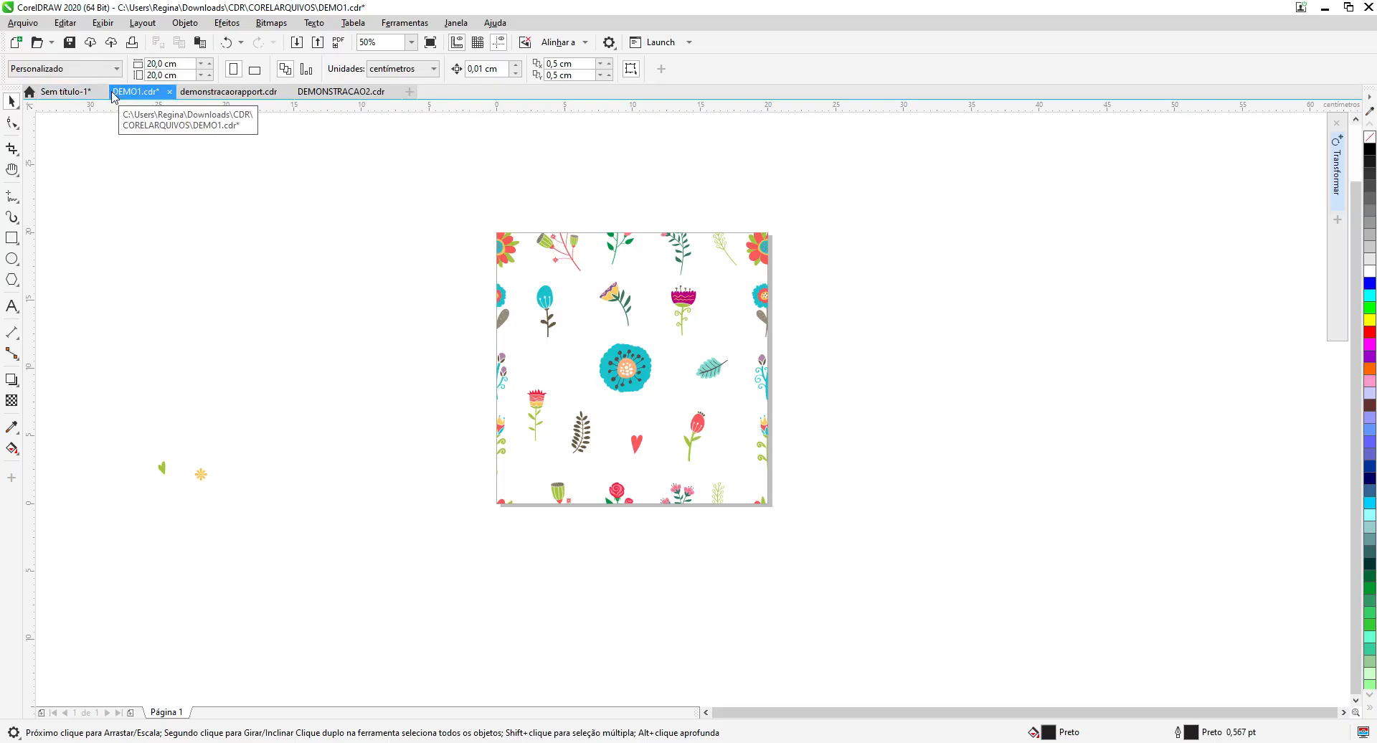
Step: Open the PowerClip contents for editing, finish the editing and deselect the rectangle
click(562, 294)
click(69, 130)
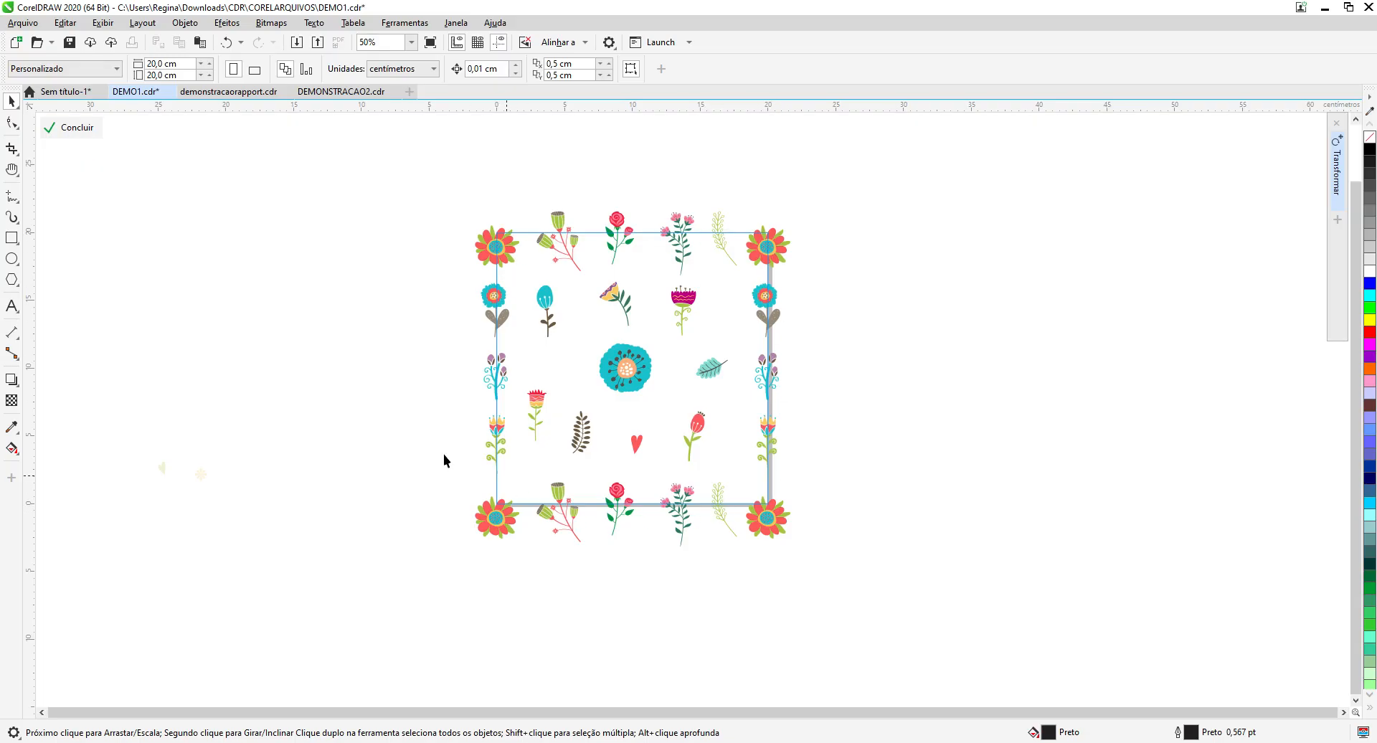
click(77, 129)
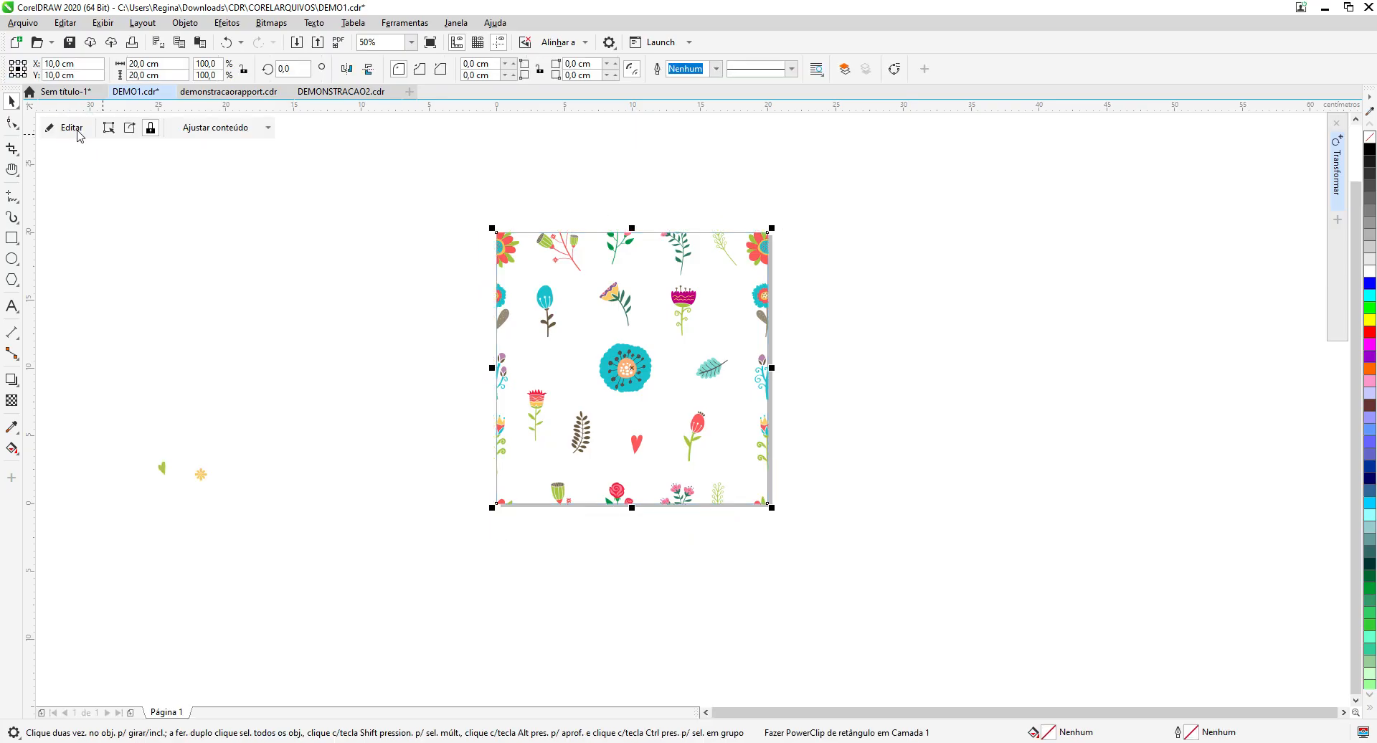
click(849, 218)
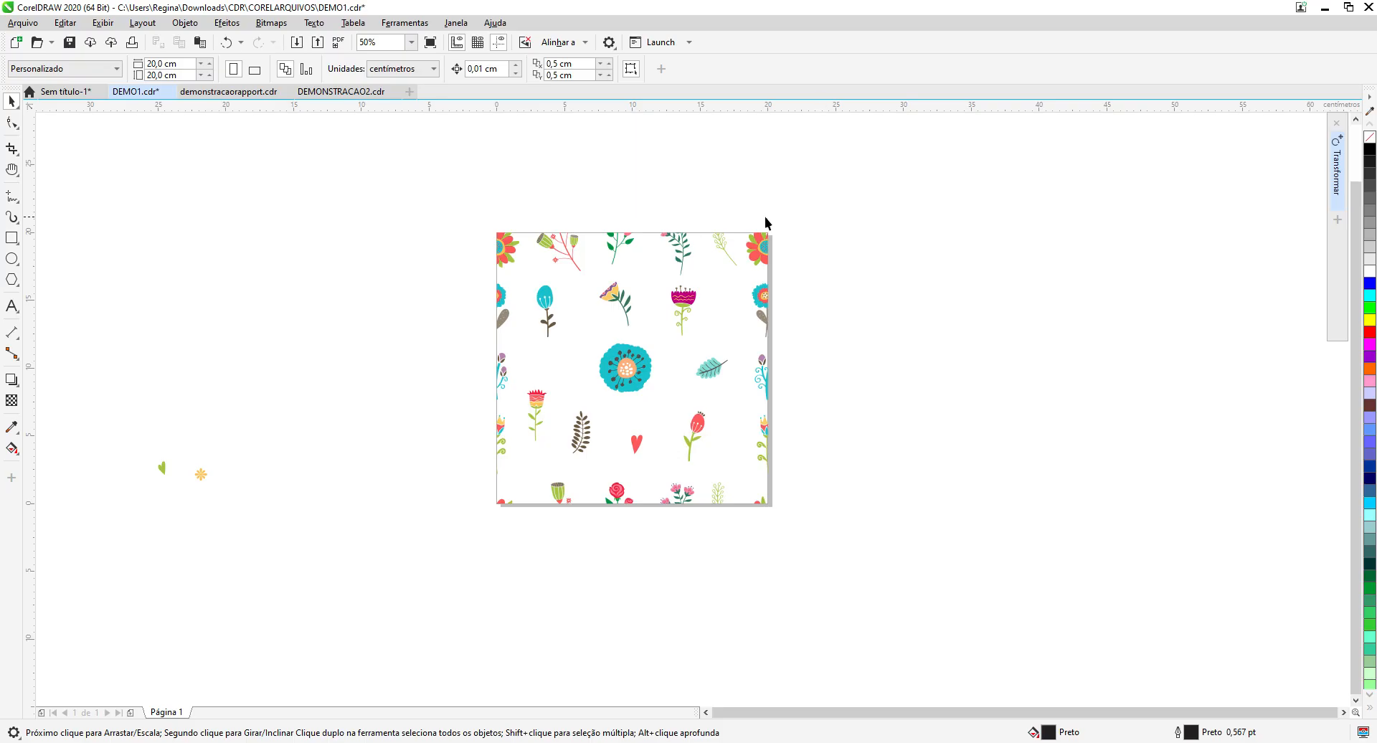
Step: Reopen the PowerClip contents for editing, try a light grey fill, and finish the editing
click(558, 273)
click(73, 132)
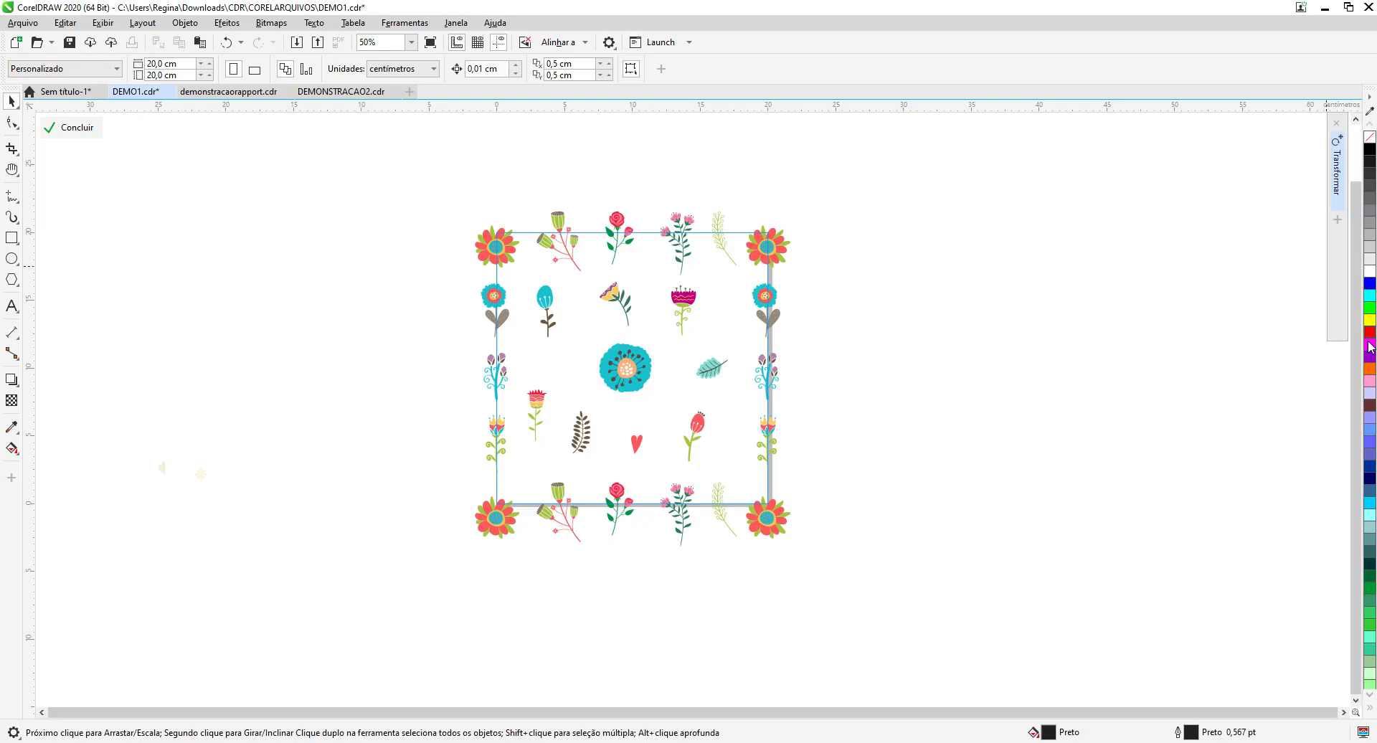
click(1369, 264)
click(72, 127)
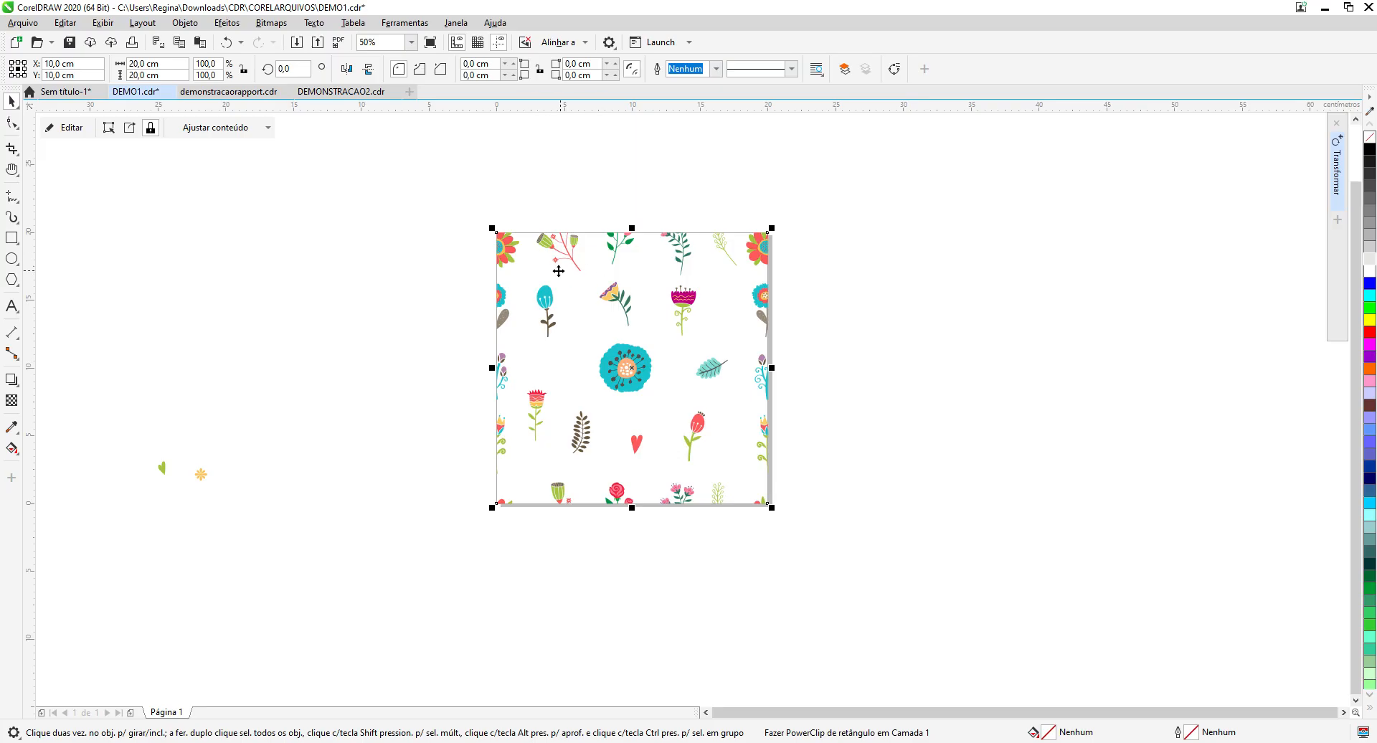
Step: Undo the PowerClip edits, the PowerClip itself and the unlocking of the rectangle
click(227, 43)
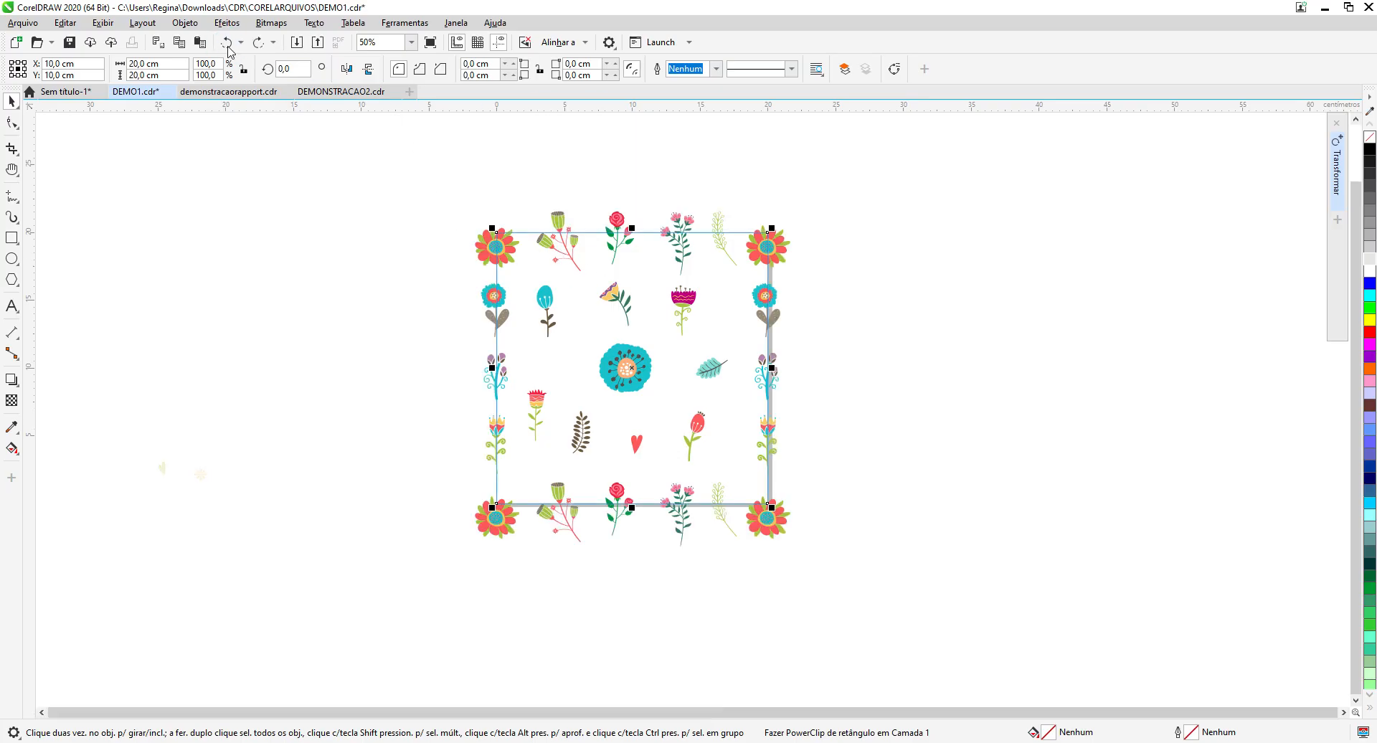
click(227, 43)
click(227, 43)
click(227, 43)
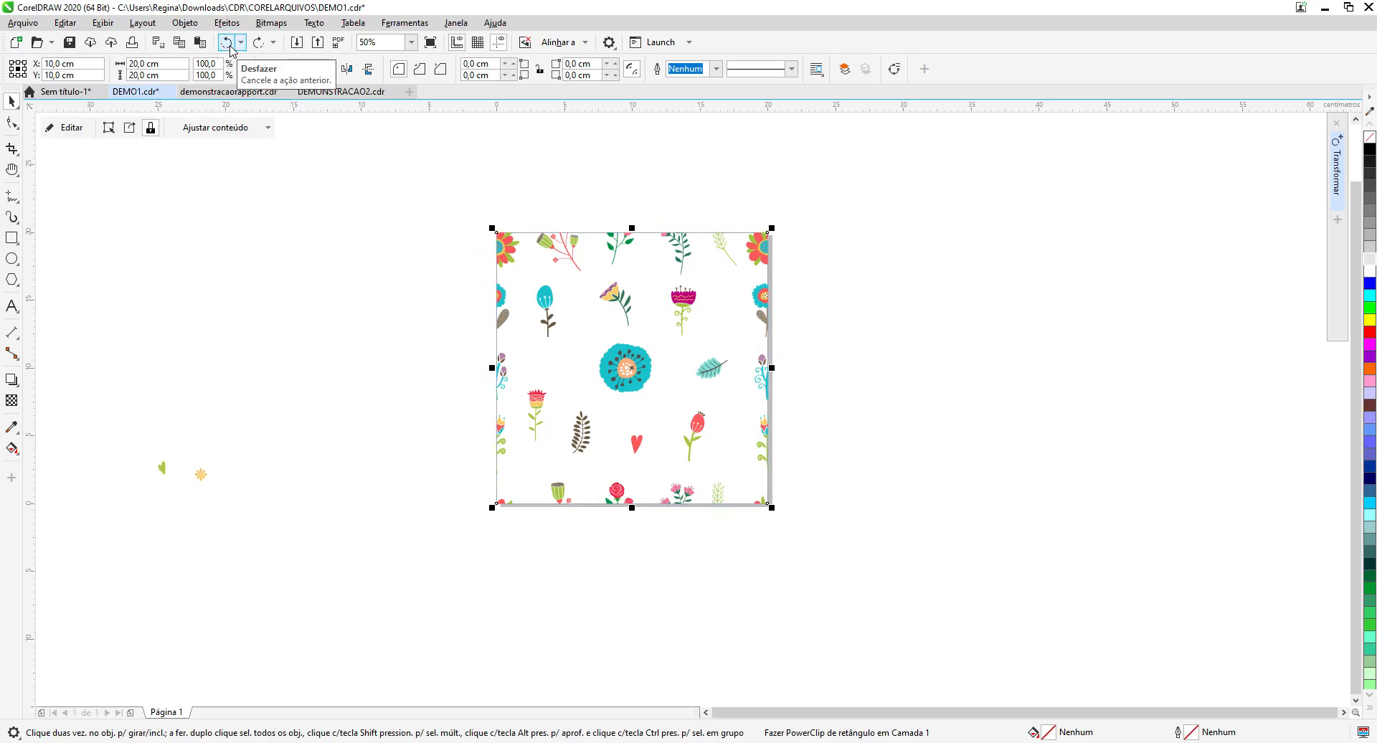
click(229, 45)
click(230, 44)
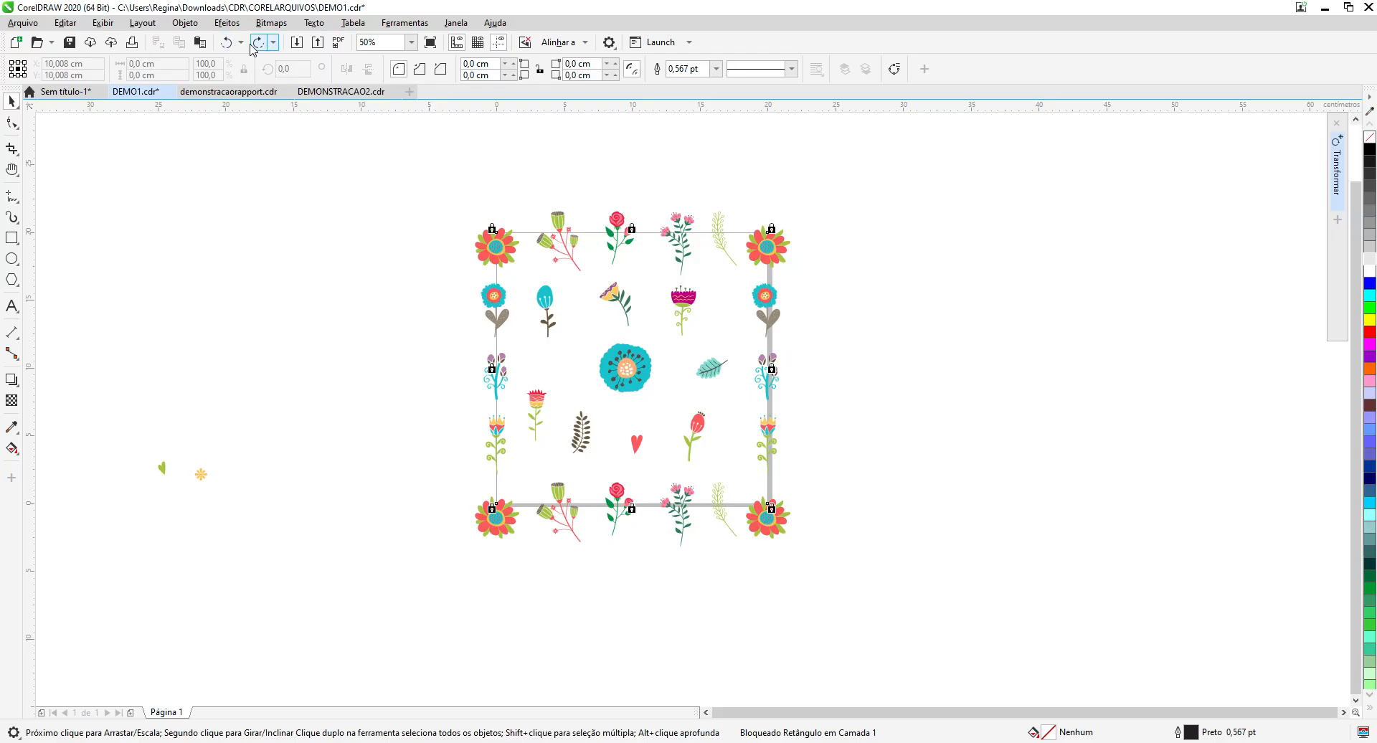
Step: Redo the unlocking of the page rectangle and fill it with 40% black as the pattern background
click(256, 43)
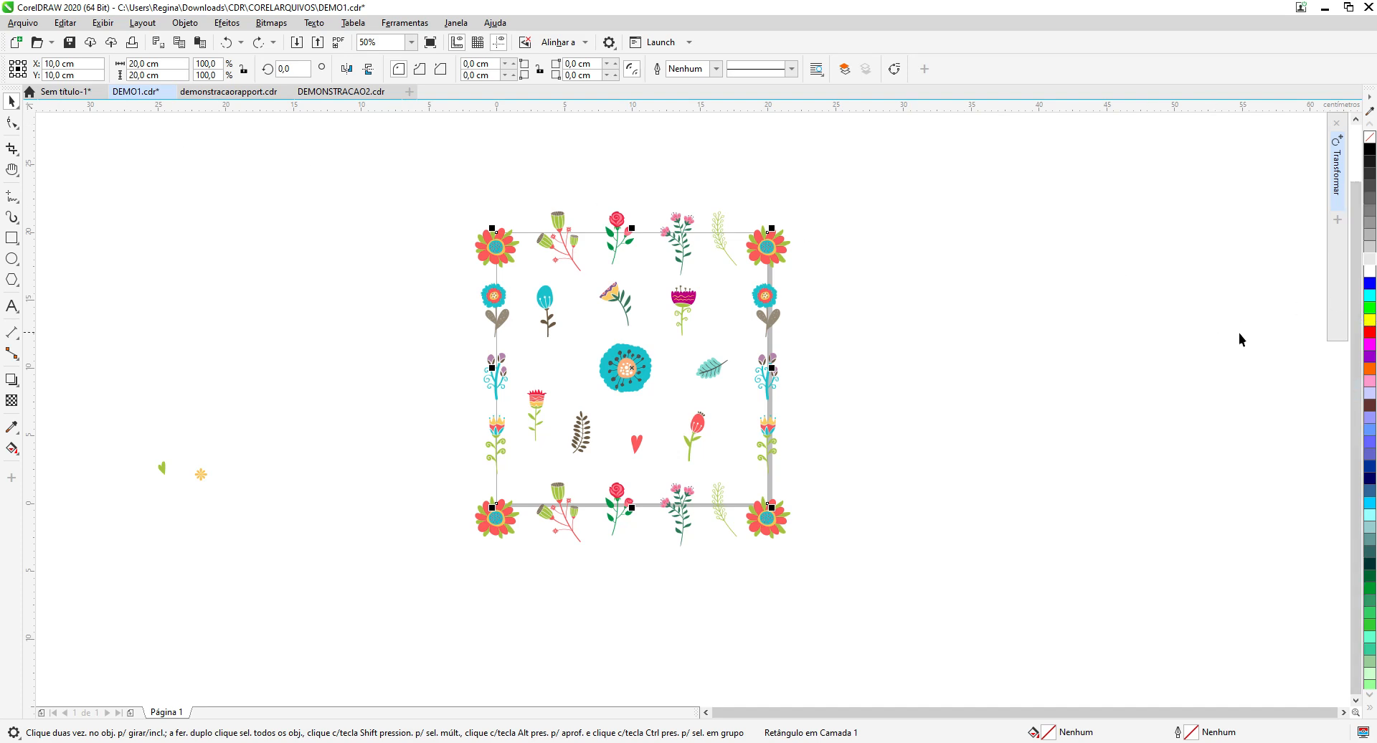
click(1369, 261)
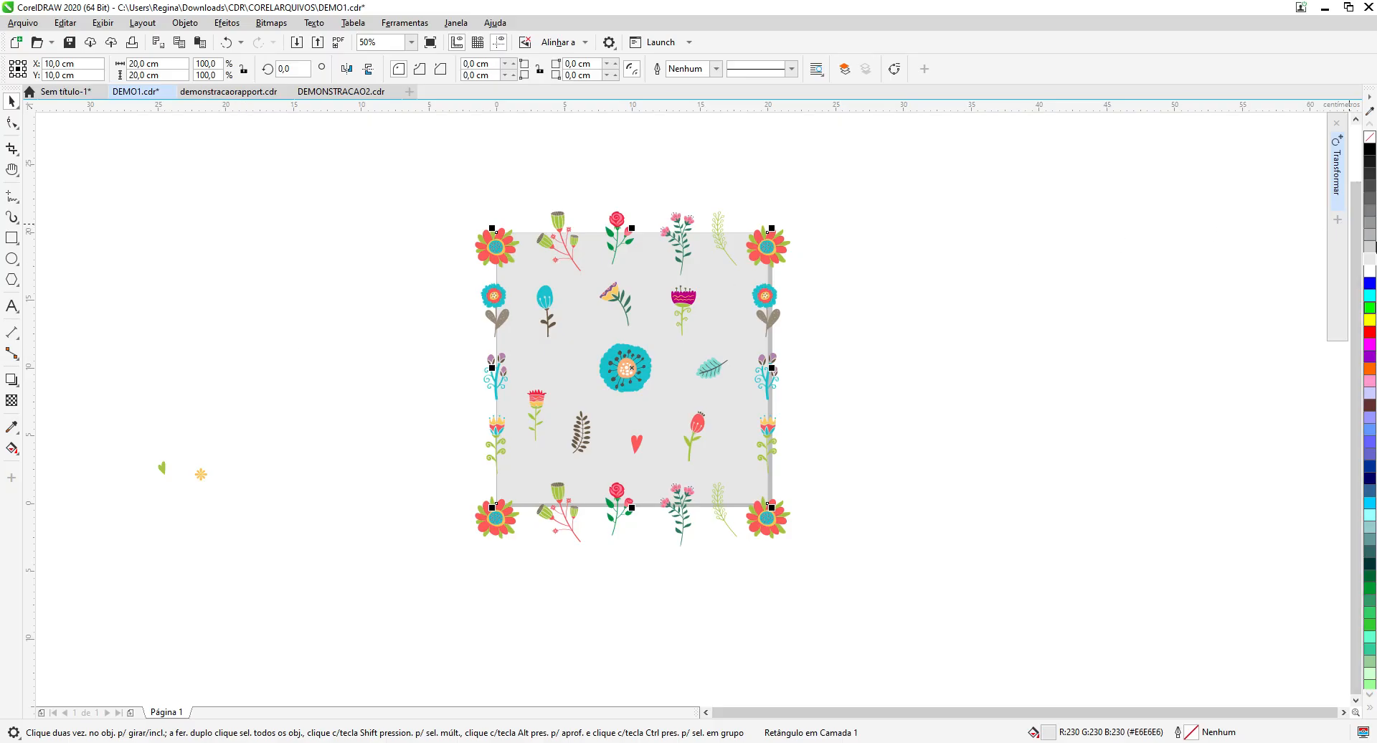
click(1370, 229)
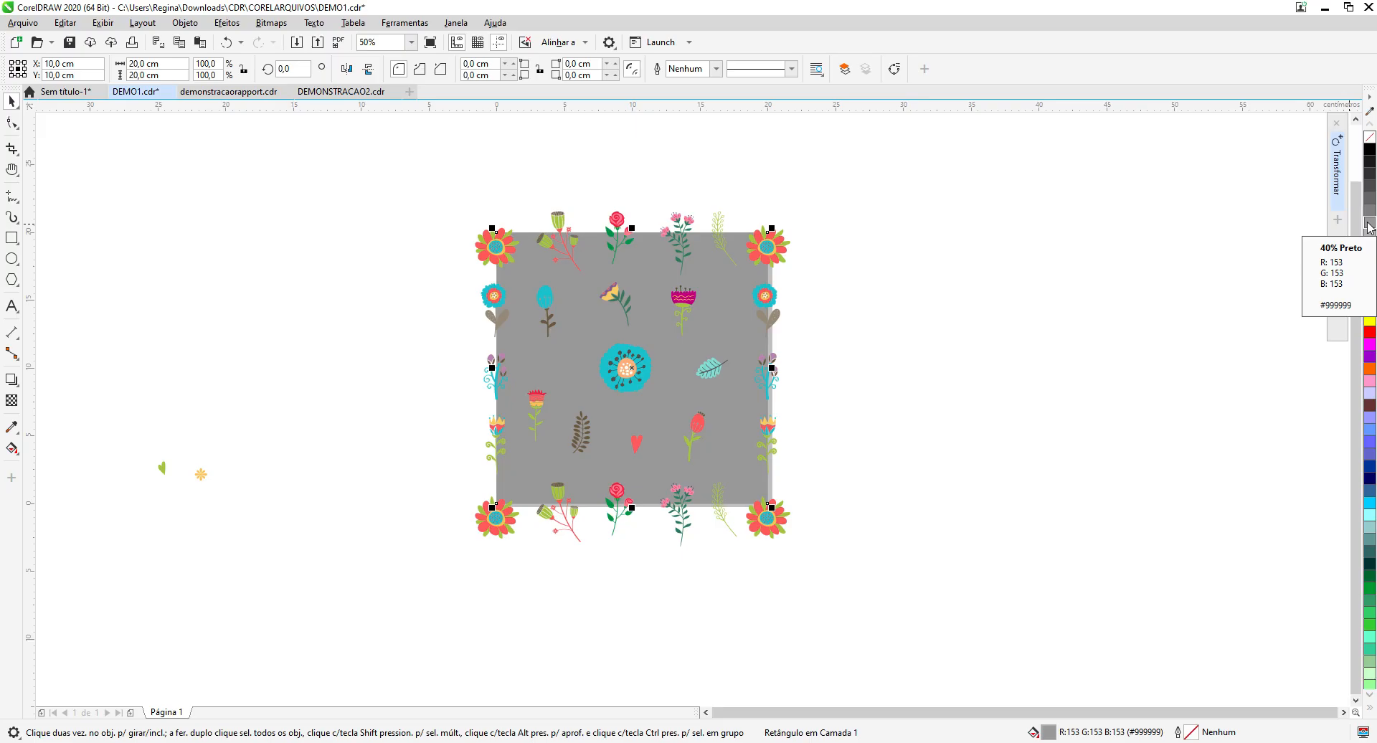
Step: Change the background rectangle's fill to light grey with RGB values 230, 230, 230
click(1370, 160)
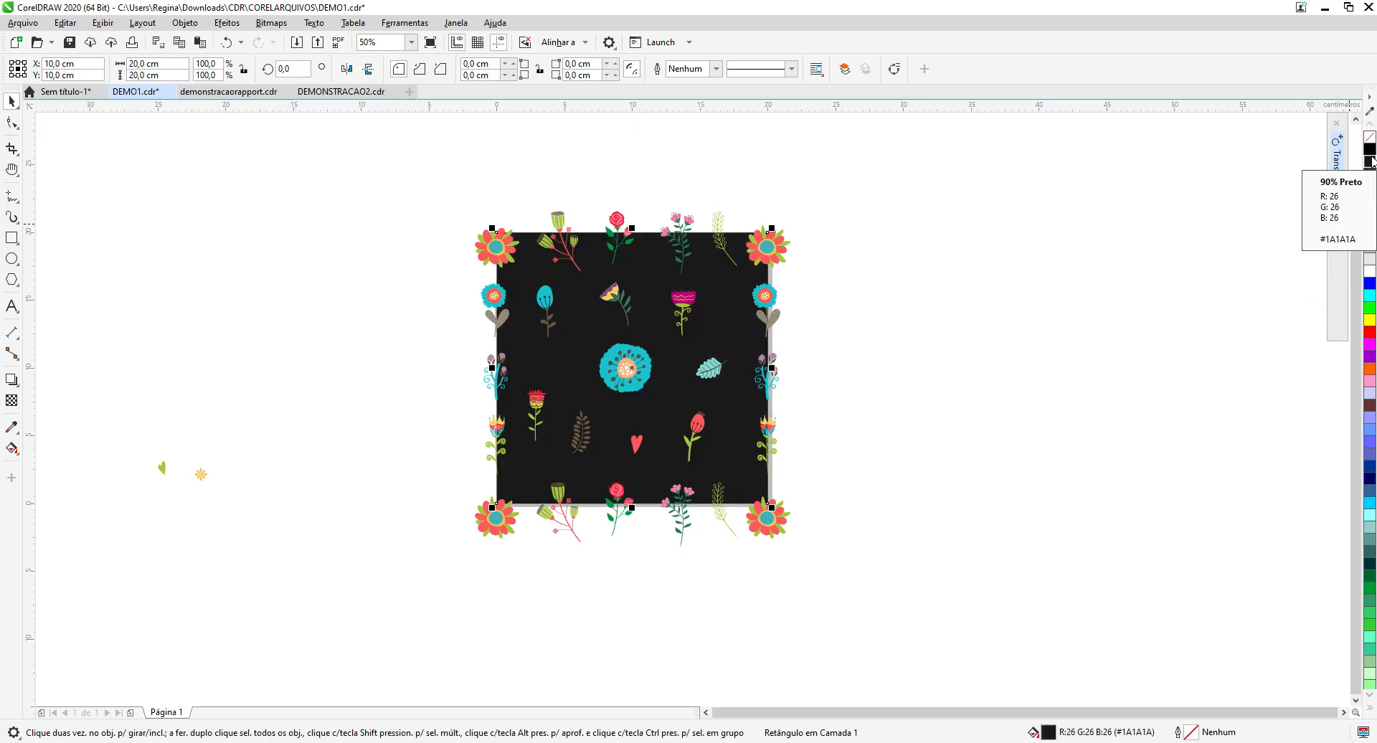
click(1370, 260)
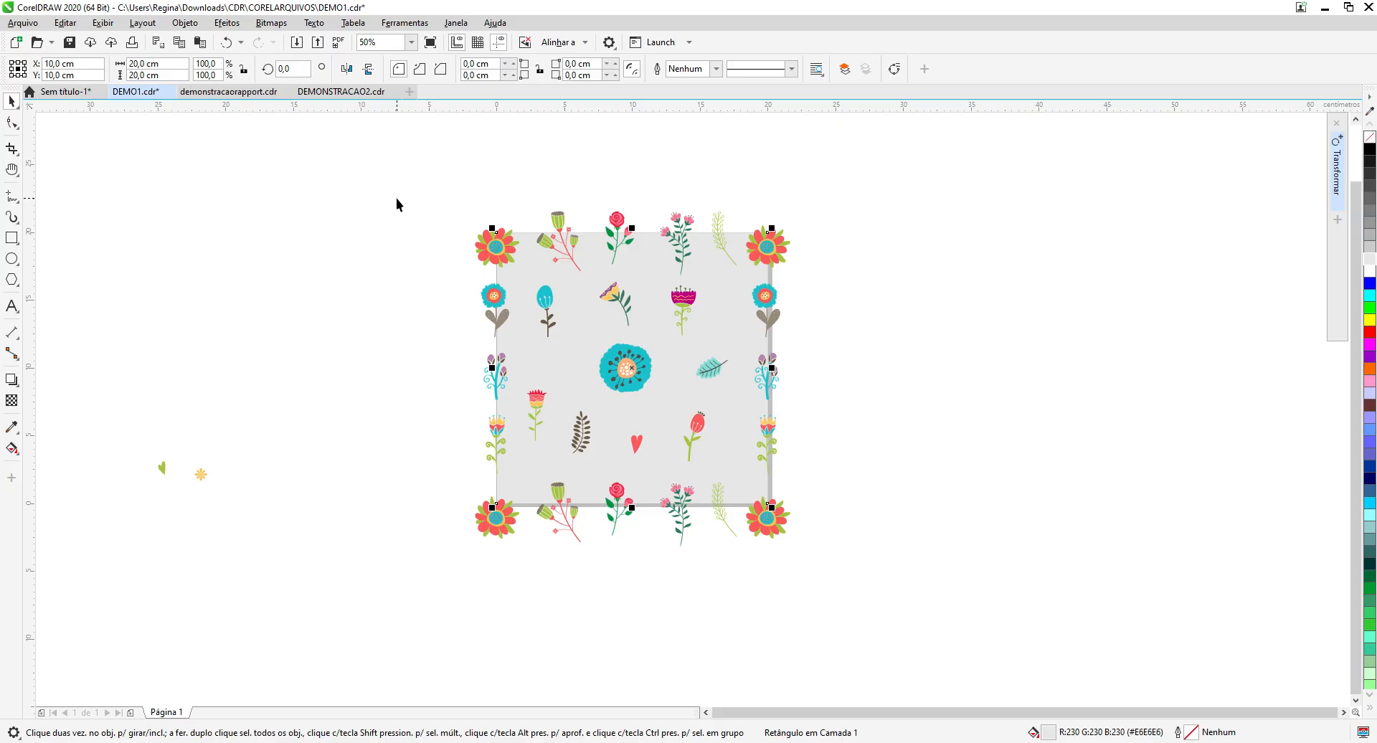
Step: Select the floral motifs together with the background rectangle and group them
drag(400, 198, 832, 357)
drag(845, 570, 850, 586)
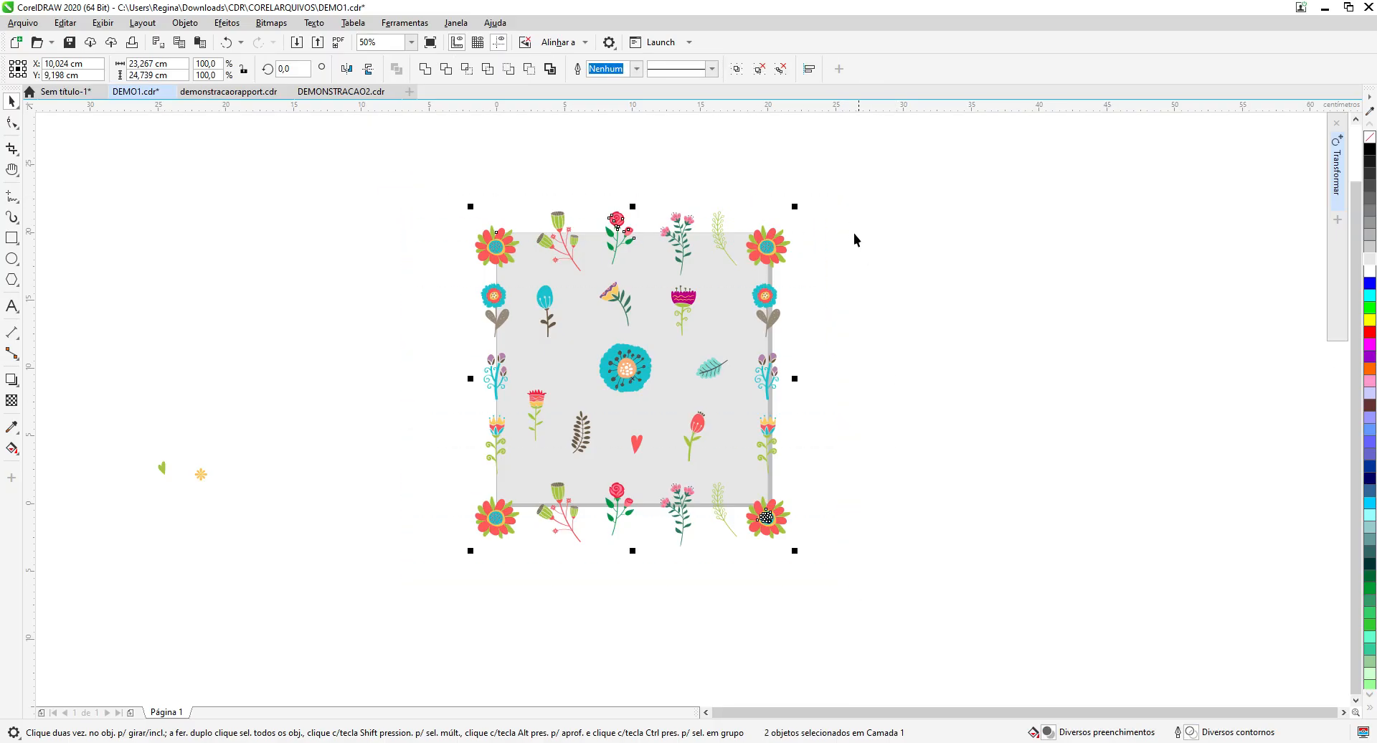
click(737, 69)
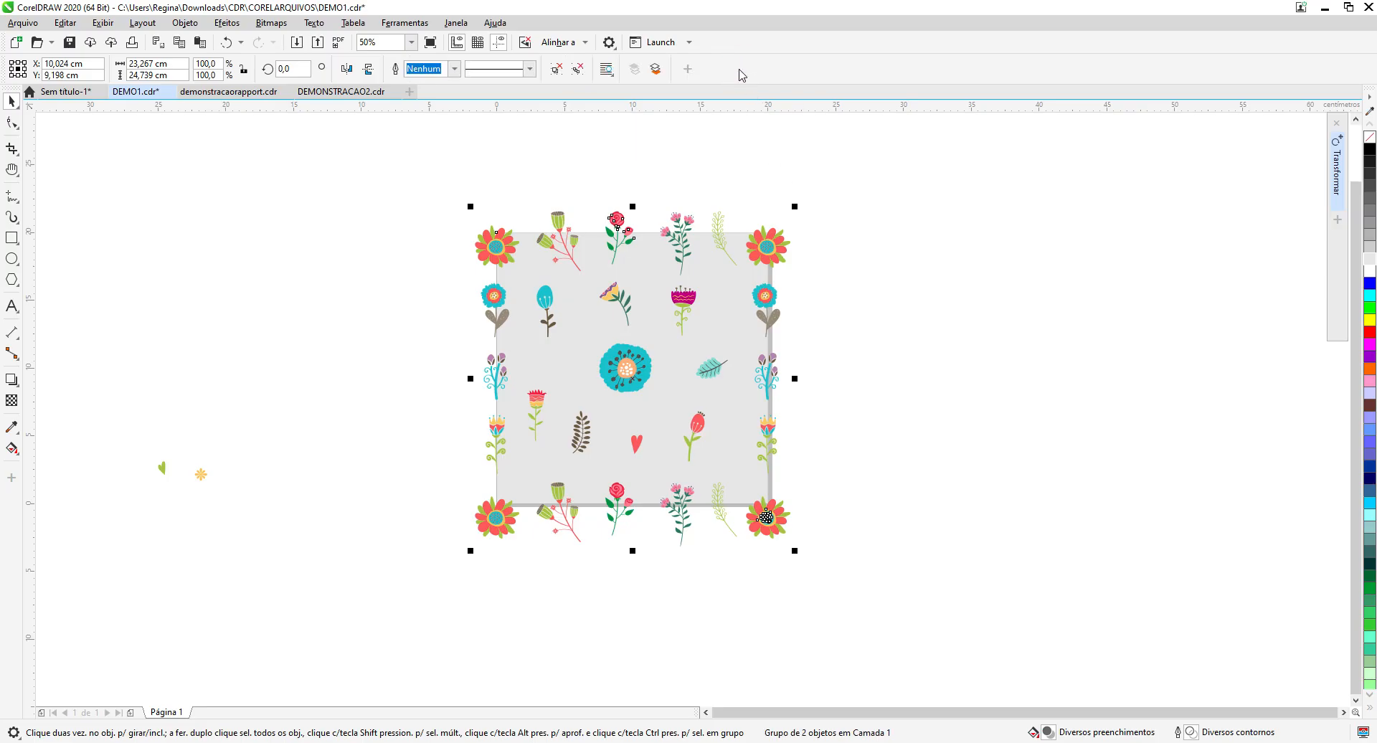
Step: Try to PowerClip the combined group of motifs and background inside the grey rectangle
click(768, 250)
click(928, 245)
click(775, 243)
right_click(776, 246)
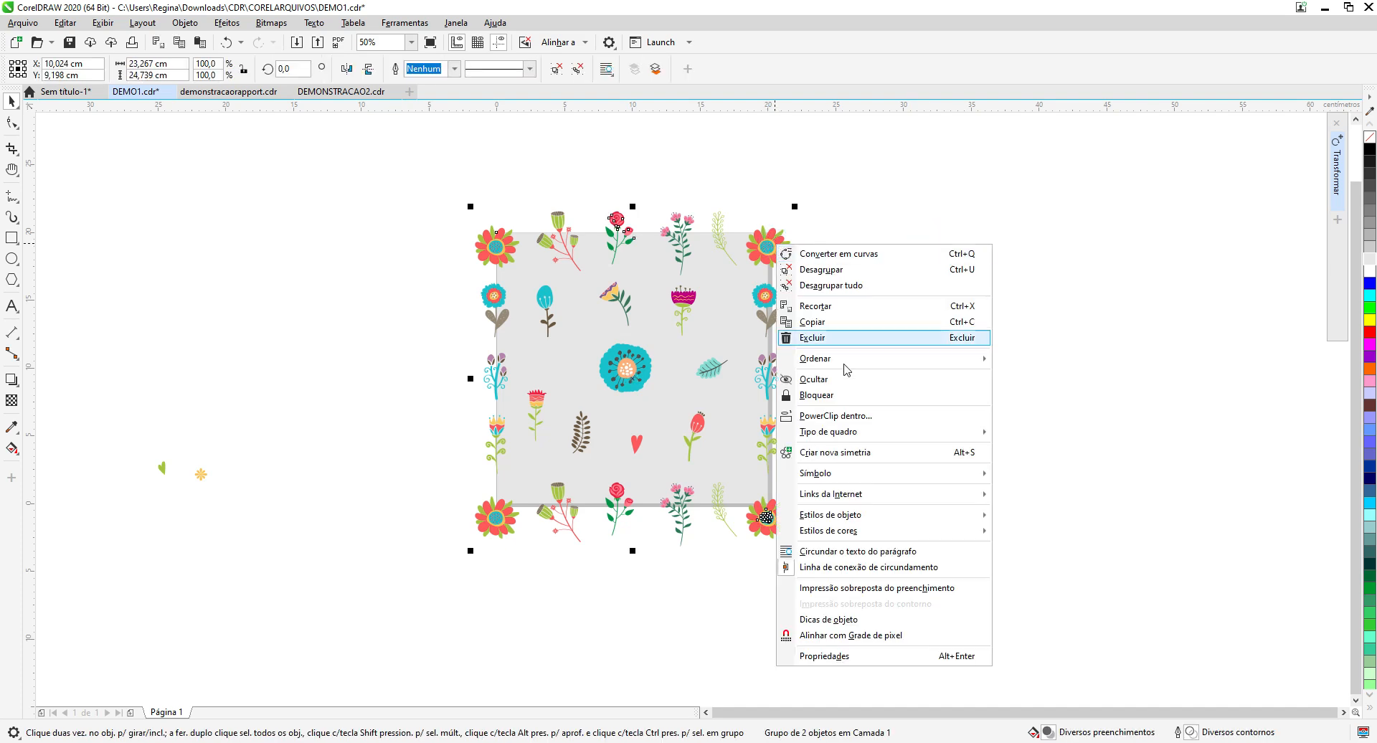
click(848, 414)
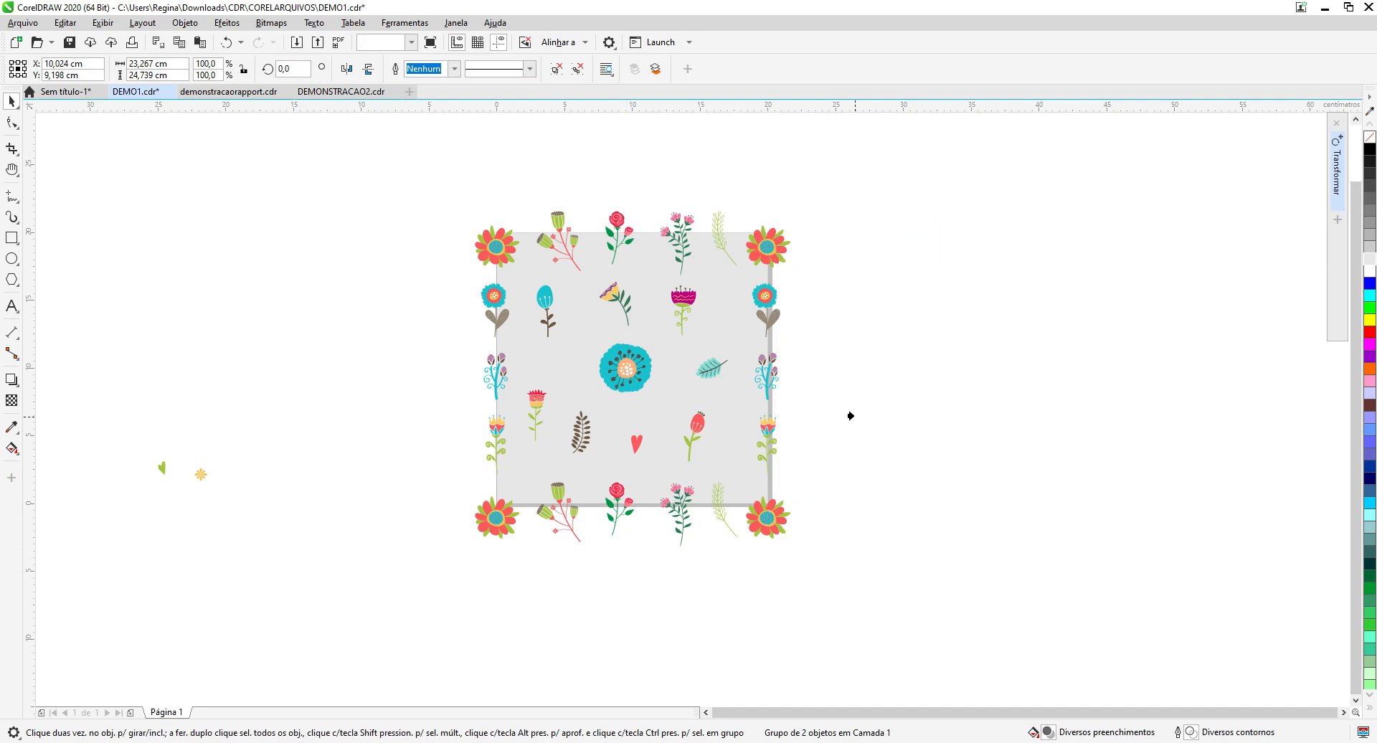
click(543, 369)
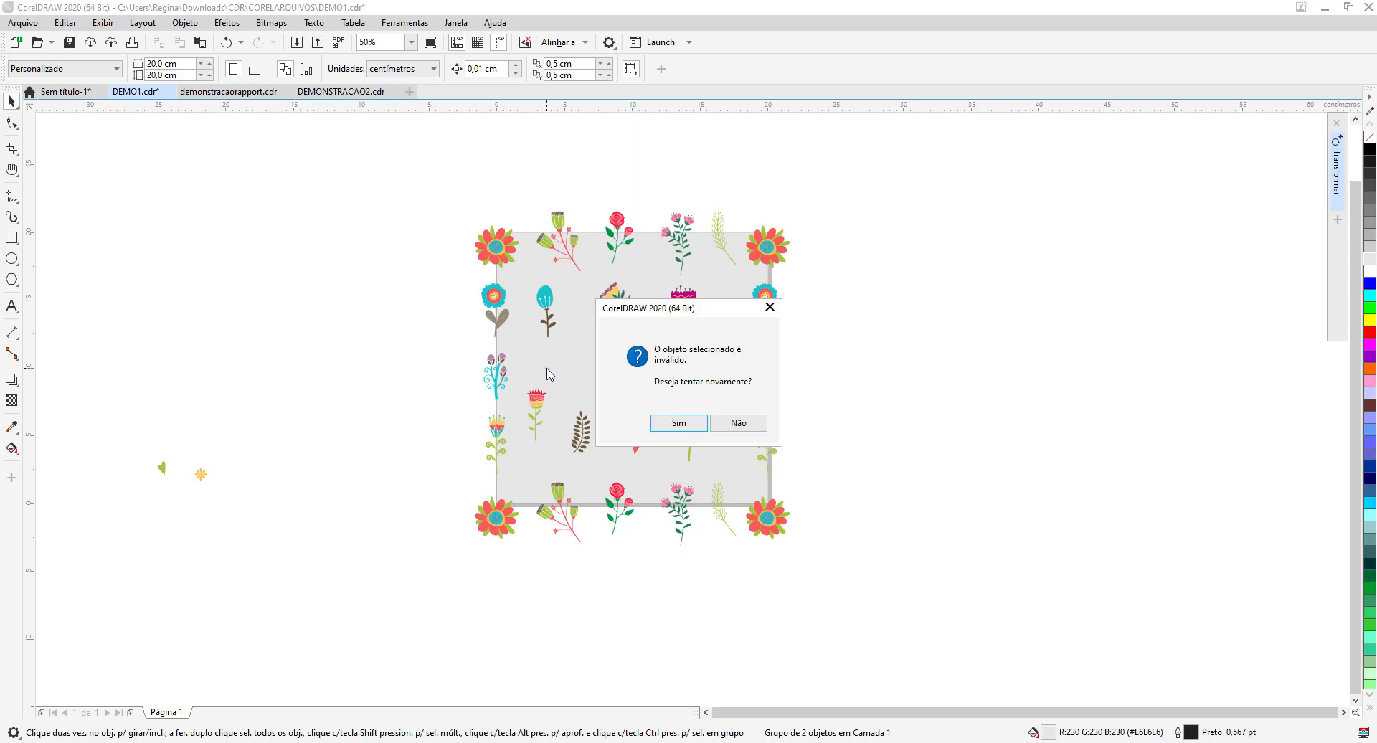
click(738, 423)
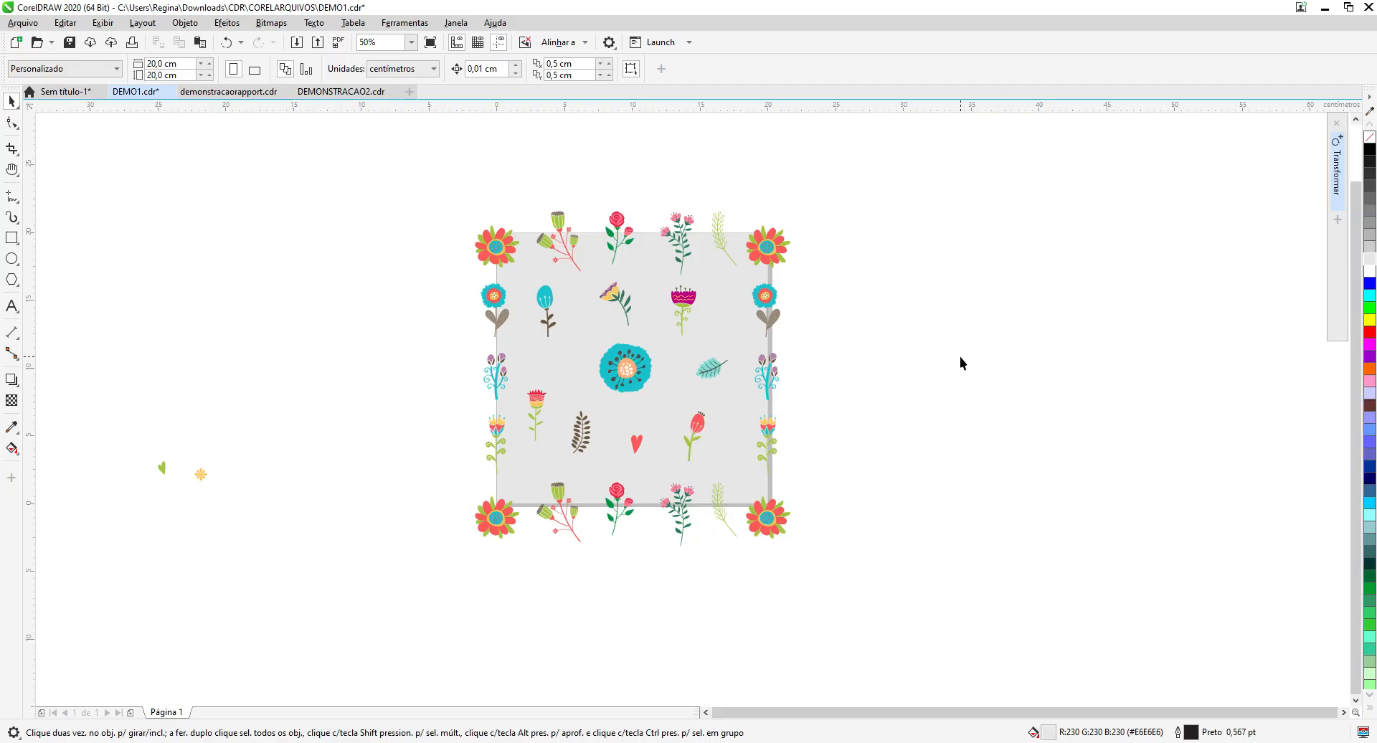
Step: Retry the PowerClip of the combined group into the grey rectangle, targeting an empty area of the background
click(585, 344)
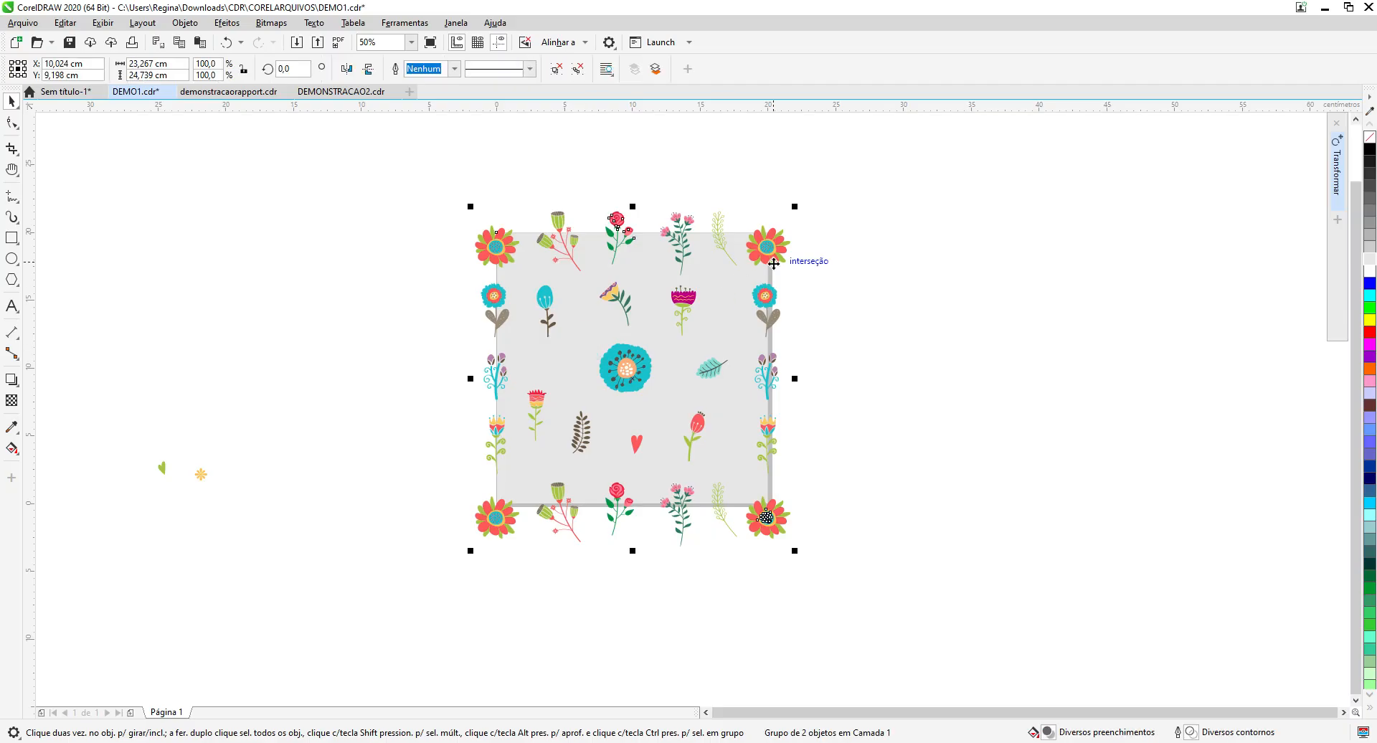
click(846, 217)
click(770, 248)
right_click(766, 254)
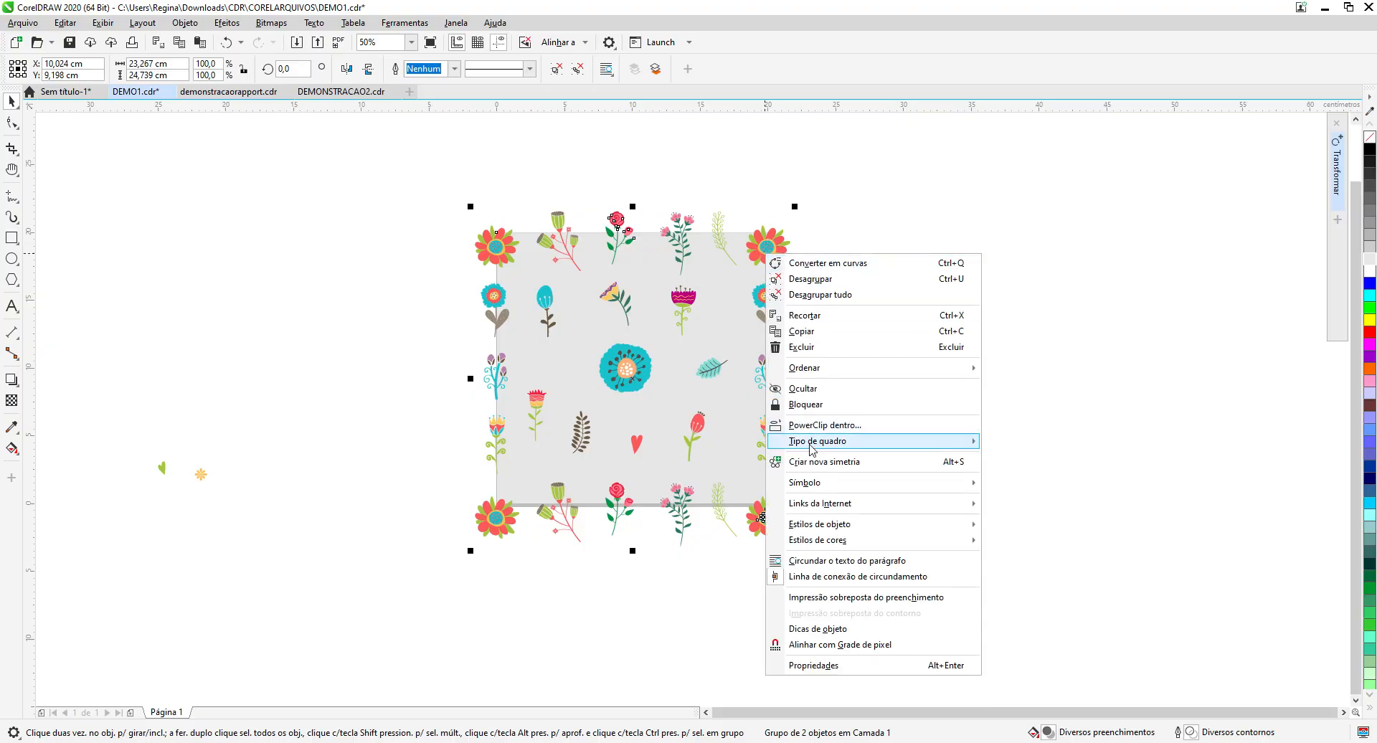
click(797, 426)
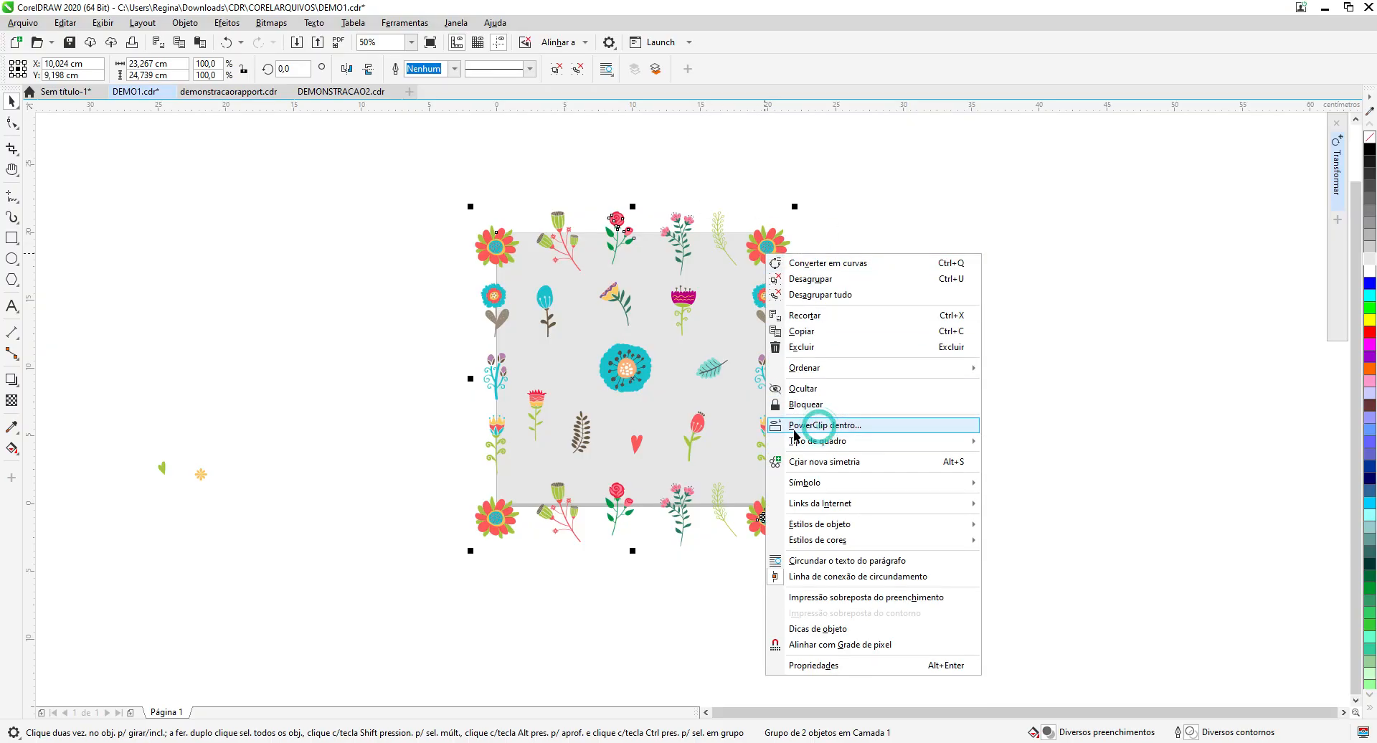
click(518, 464)
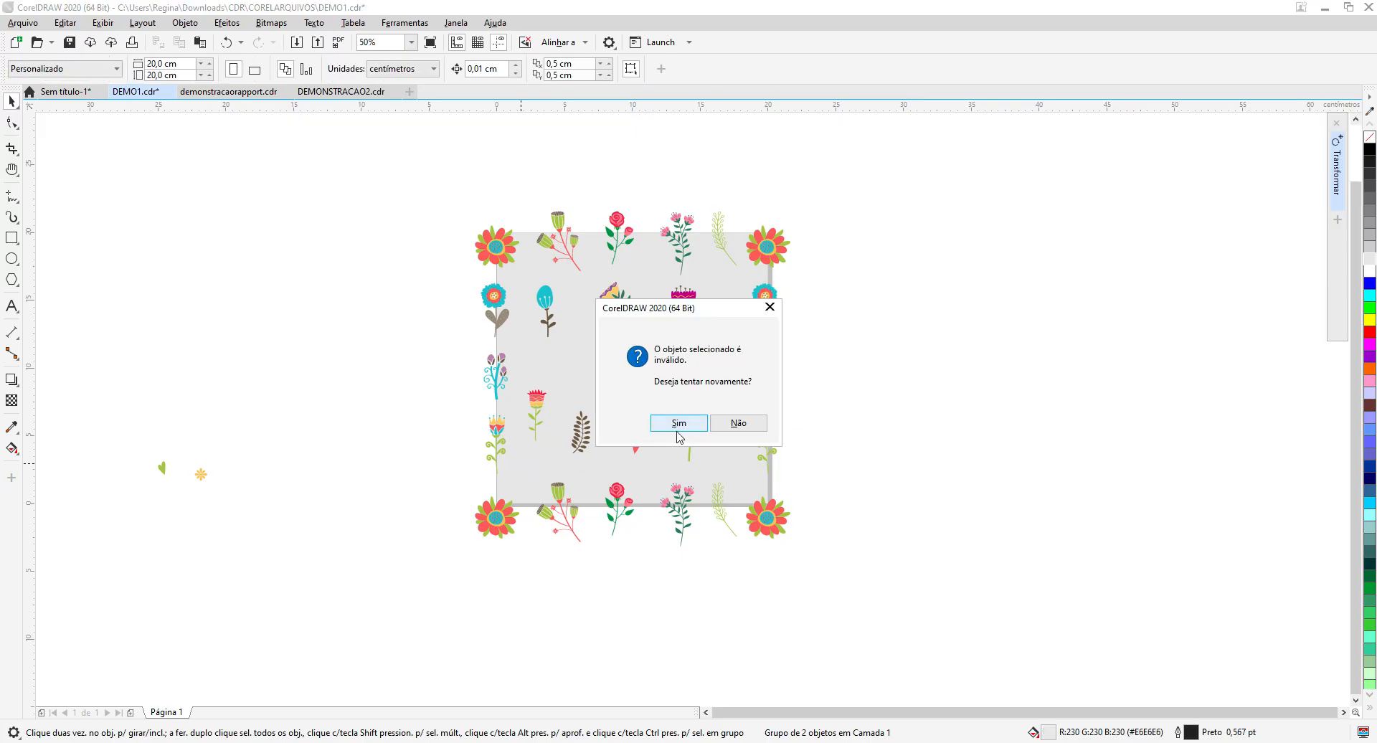
click(738, 422)
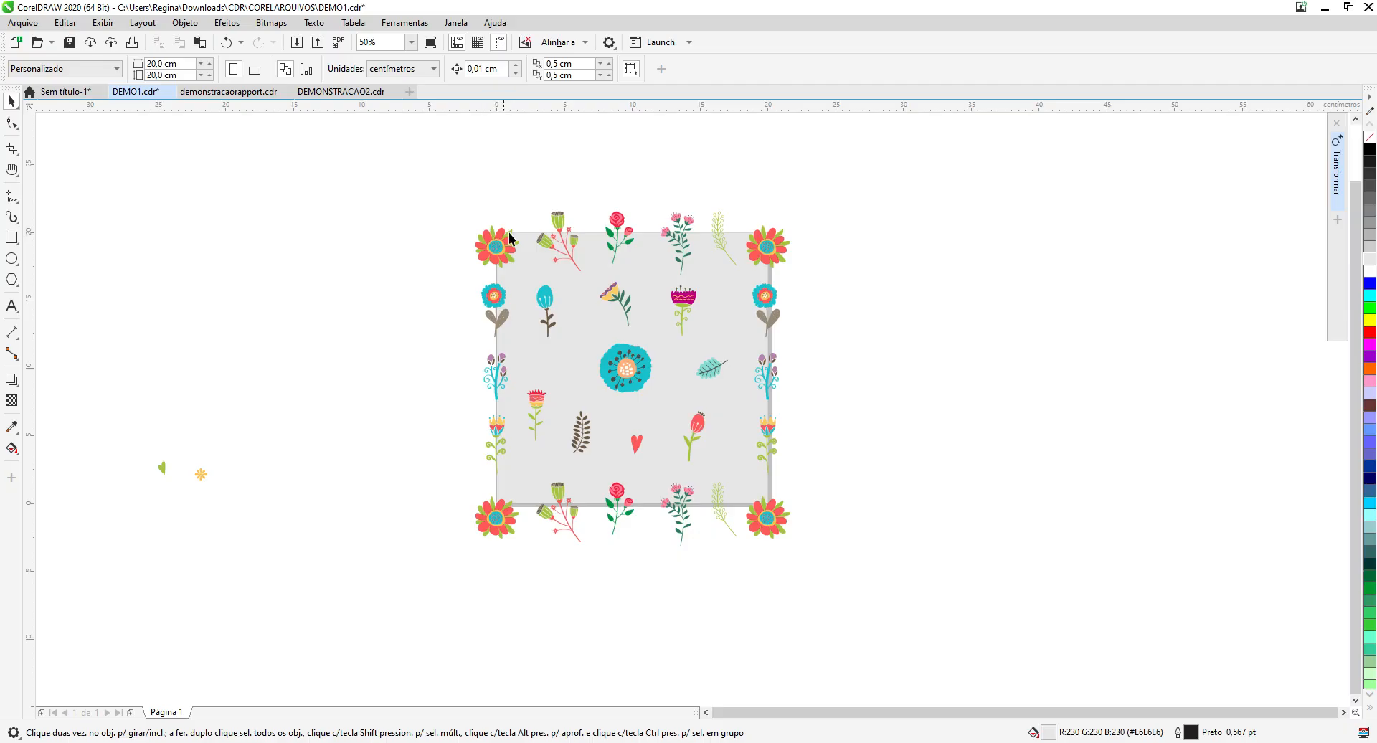
Step: Ungroup the motifs from the background rectangle and try to PowerClip both selected objects inside the rectangle
drag(447, 190, 839, 577)
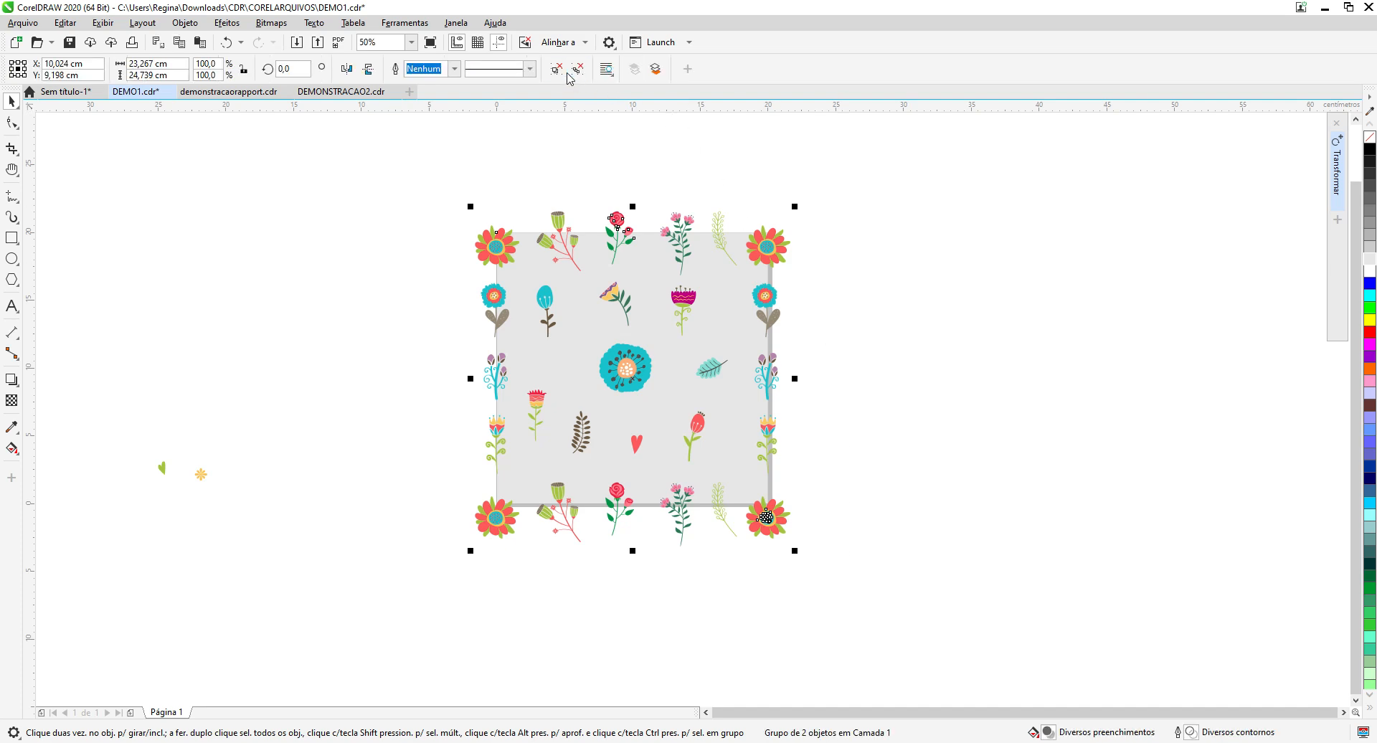
click(556, 69)
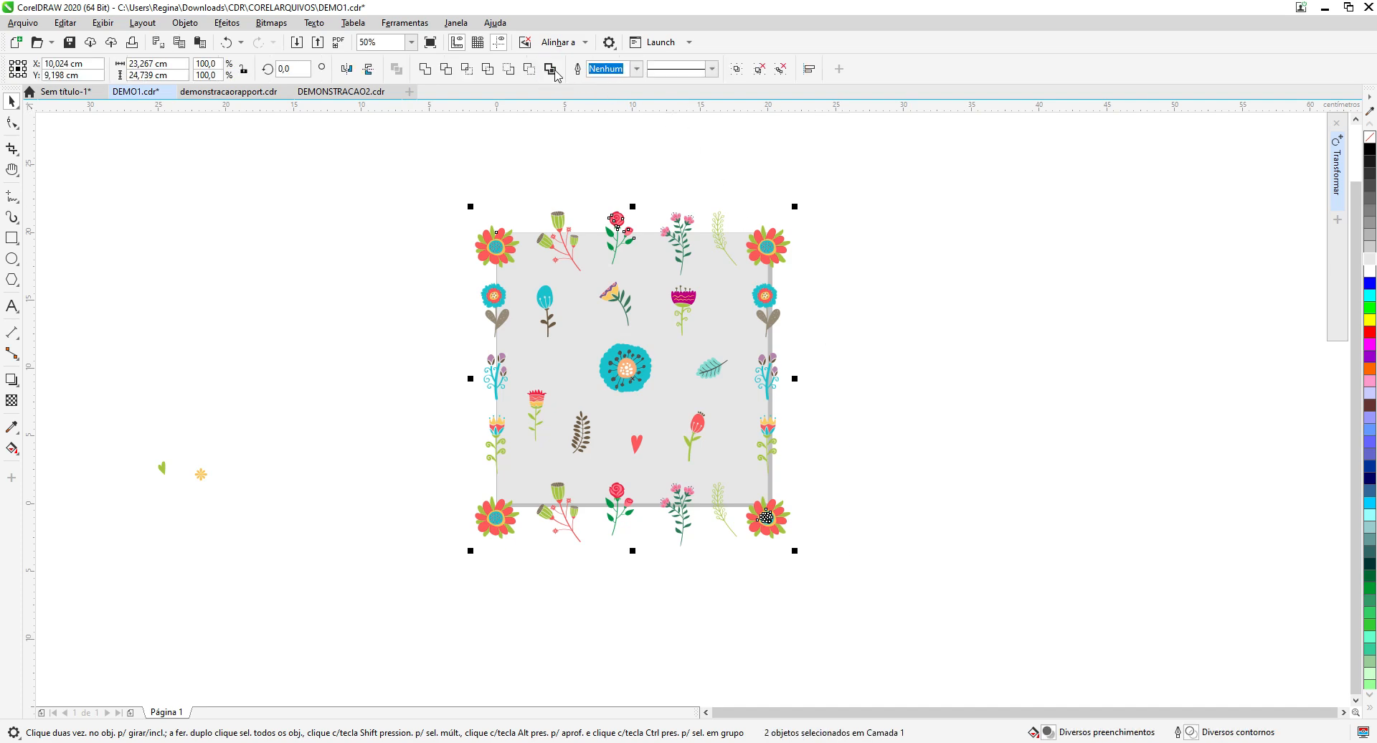
right_click(757, 247)
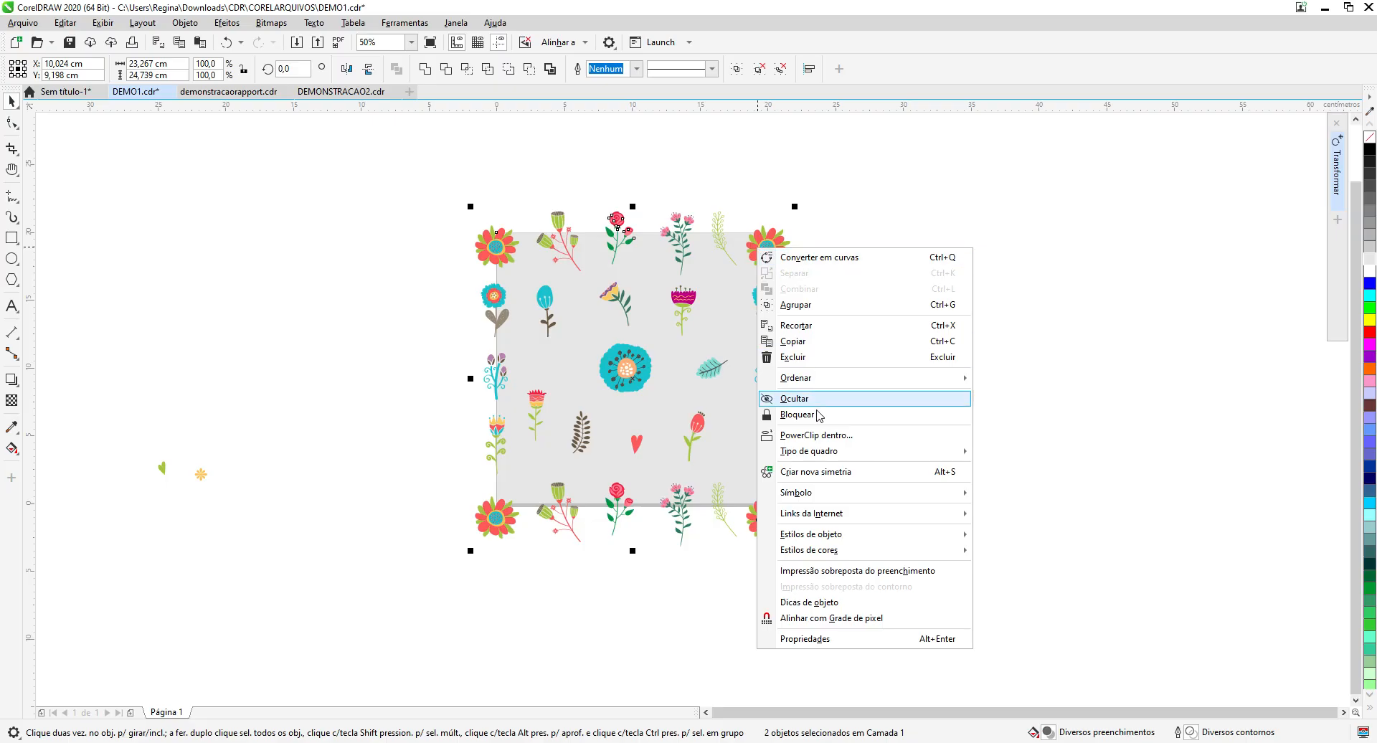
click(810, 436)
click(534, 369)
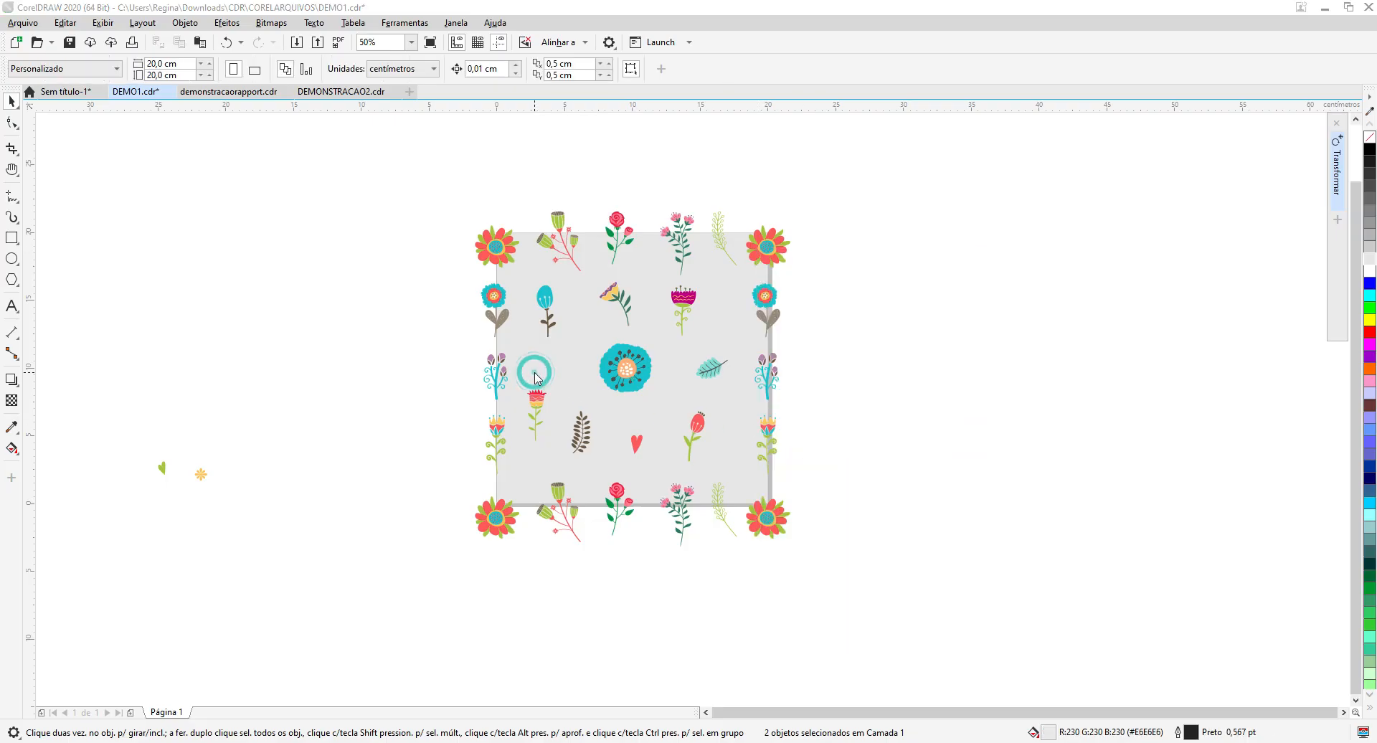
click(738, 423)
Step: Ungroup the floral motif group so each flower can be selected separately from the background
click(746, 209)
drag(745, 210, 801, 246)
drag(793, 500, 818, 551)
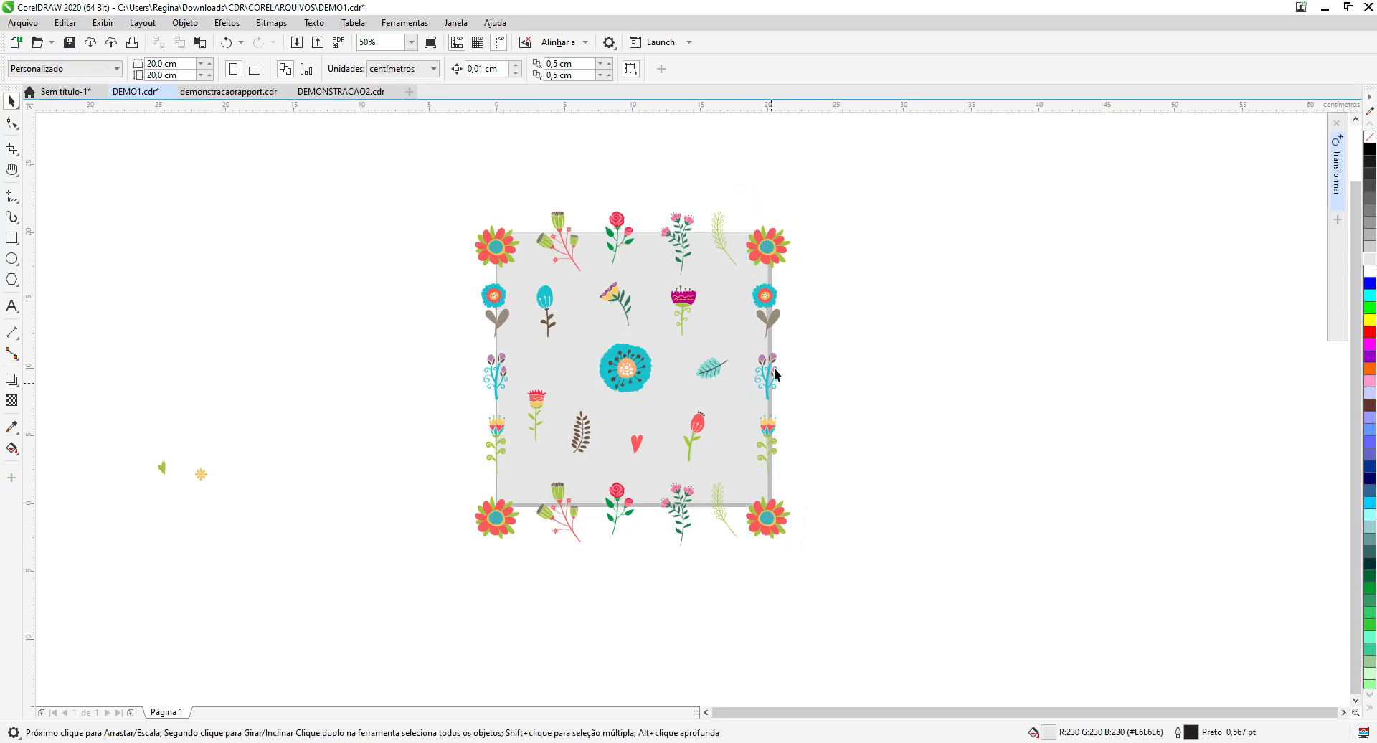
drag(789, 229, 818, 545)
click(757, 257)
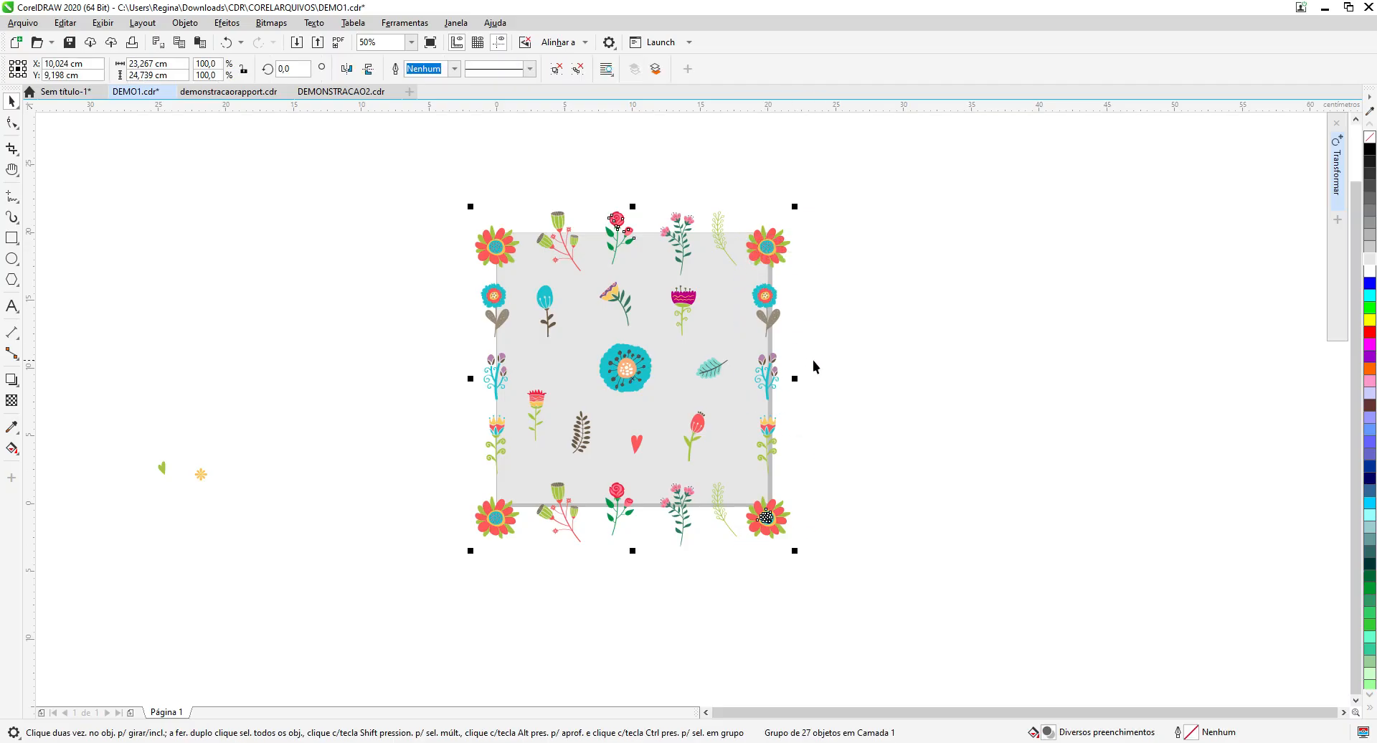
click(812, 360)
click(769, 254)
click(554, 71)
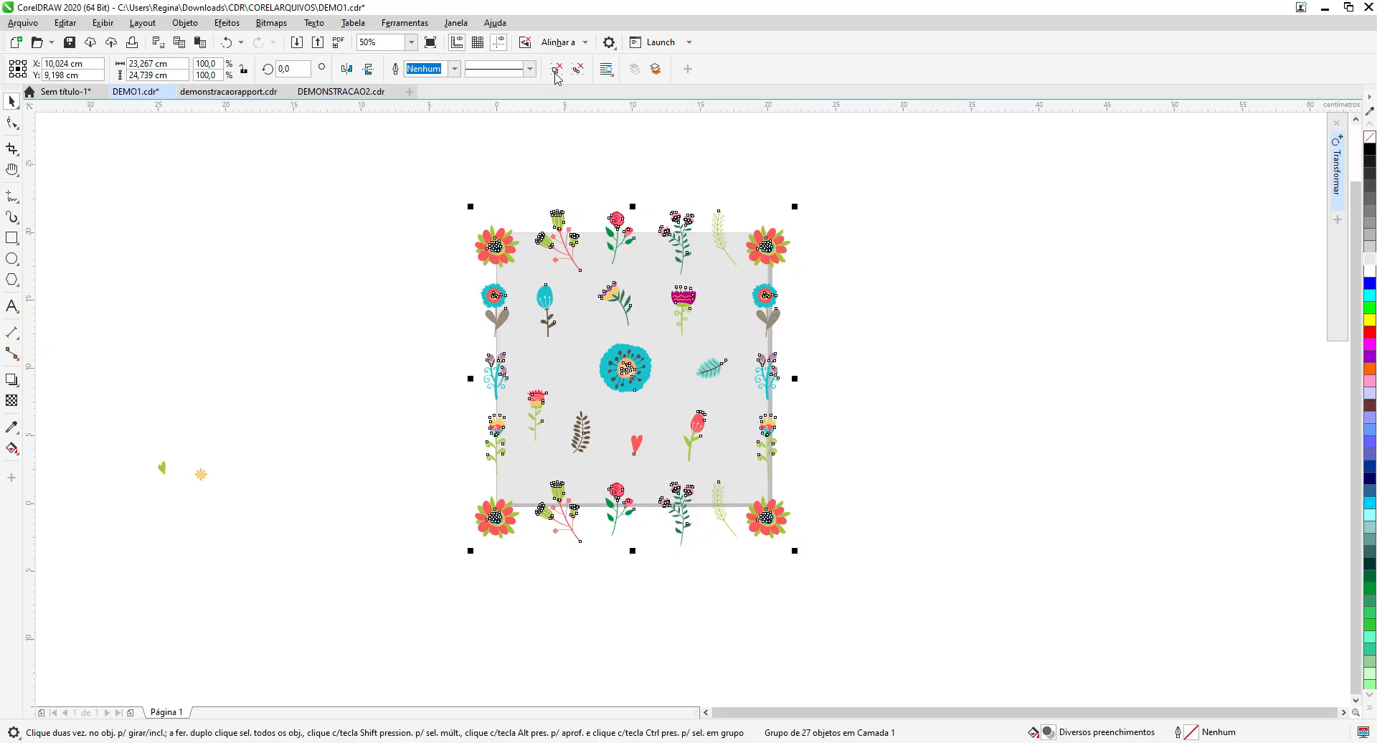
Step: PowerClip the five flowers overlapping the rectangle's right edge inside the grey rectangle
click(827, 217)
drag(734, 213, 808, 269)
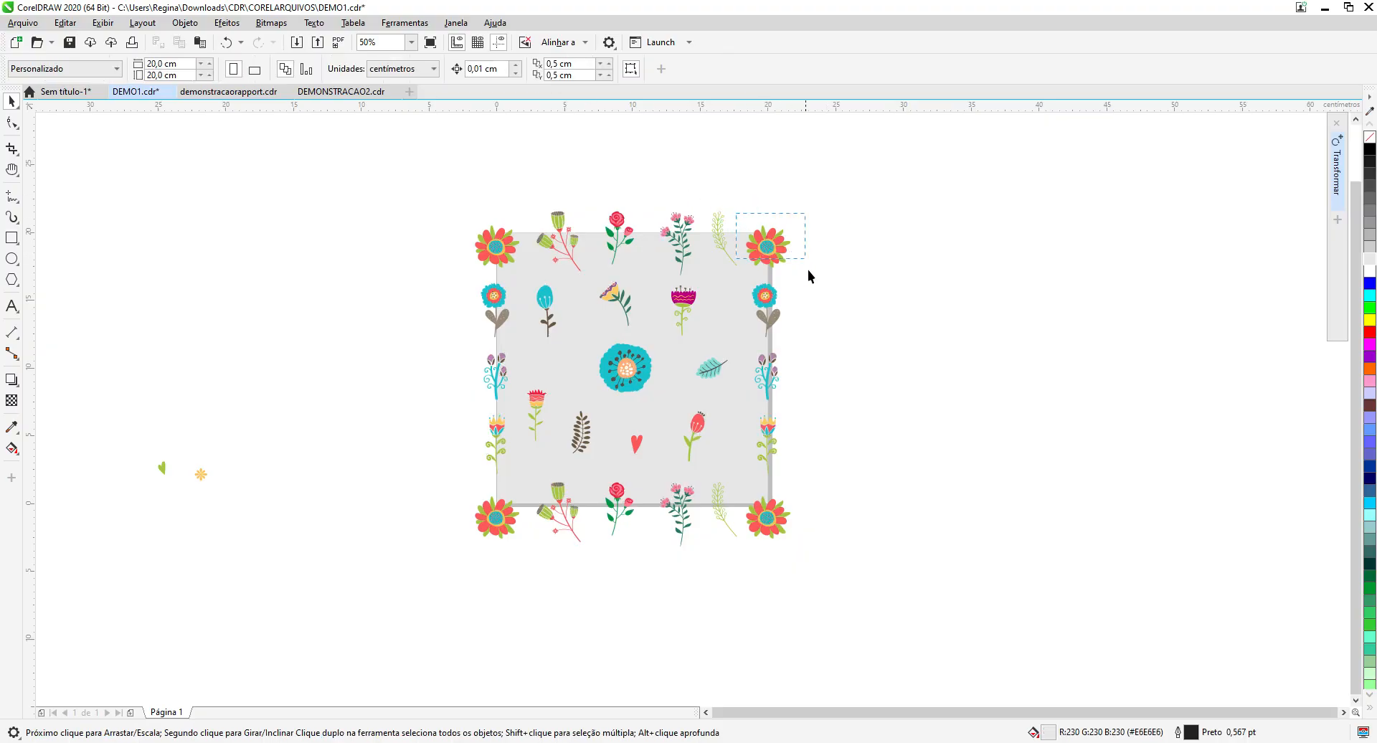
drag(827, 495, 828, 554)
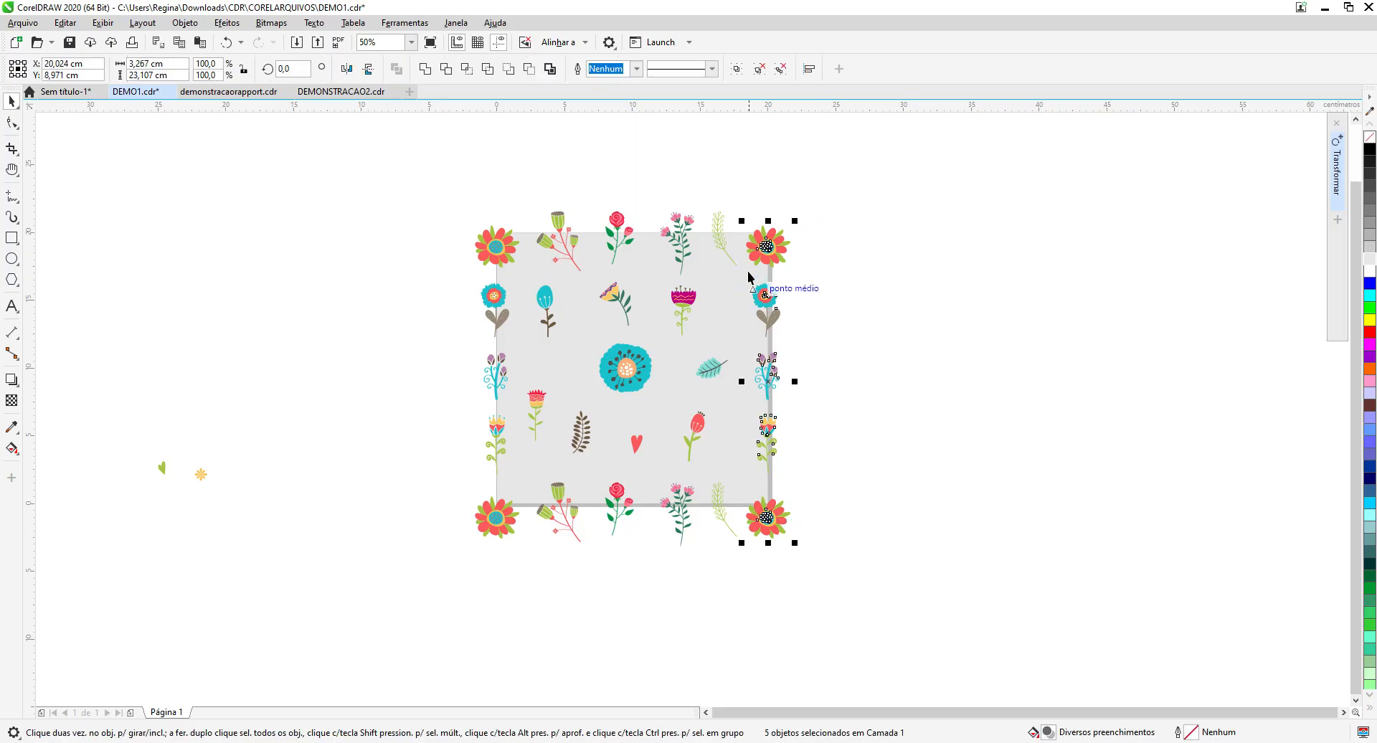
right_click(761, 245)
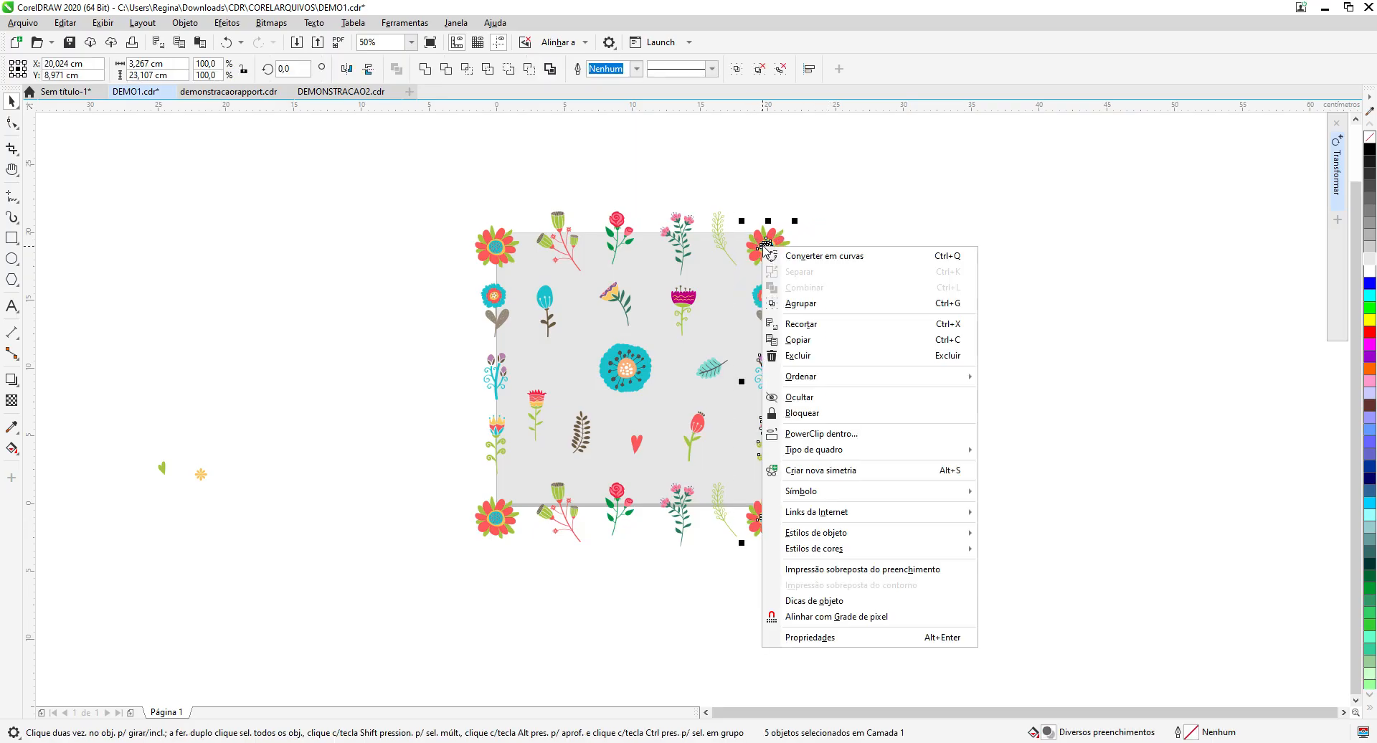
click(817, 434)
click(567, 351)
Step: PowerClip the five remaining flowers along the rectangle's top edge inside the grey rectangle
drag(459, 189, 695, 227)
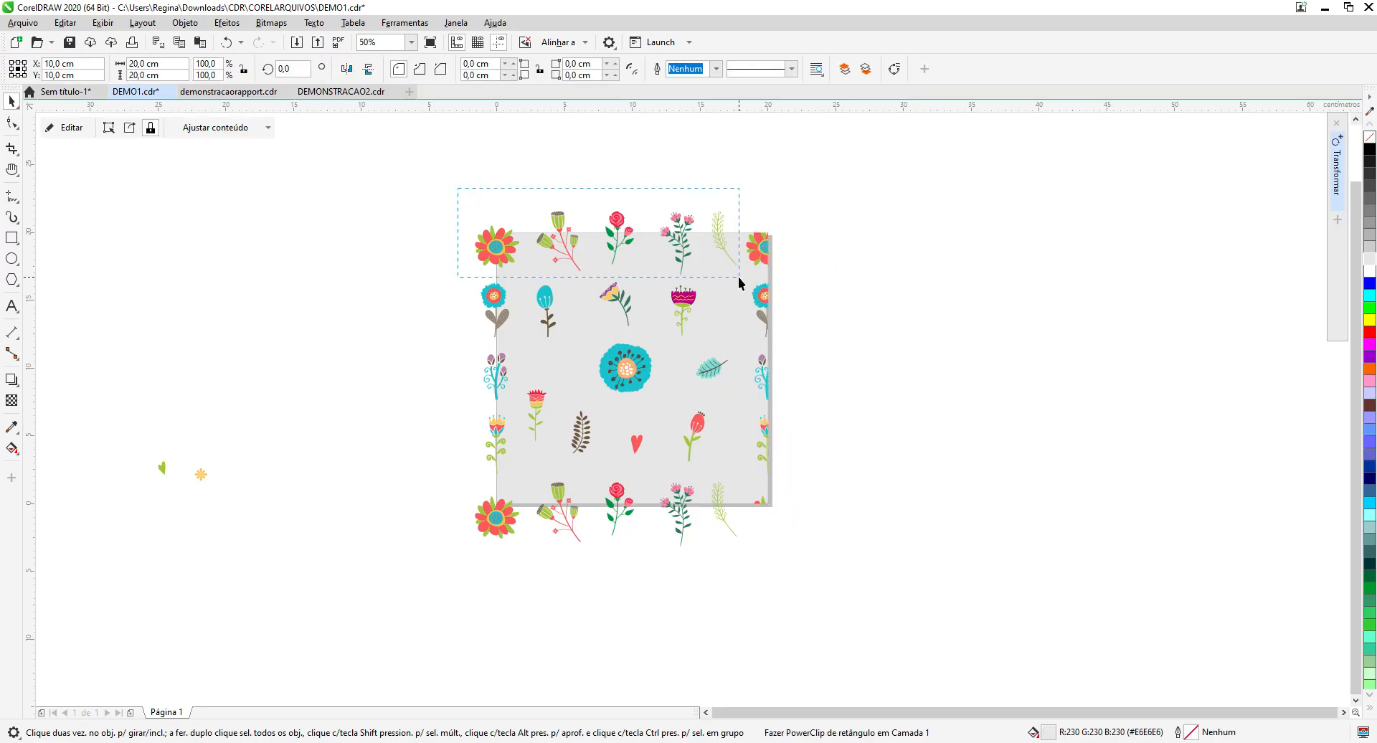
drag(738, 277, 746, 280)
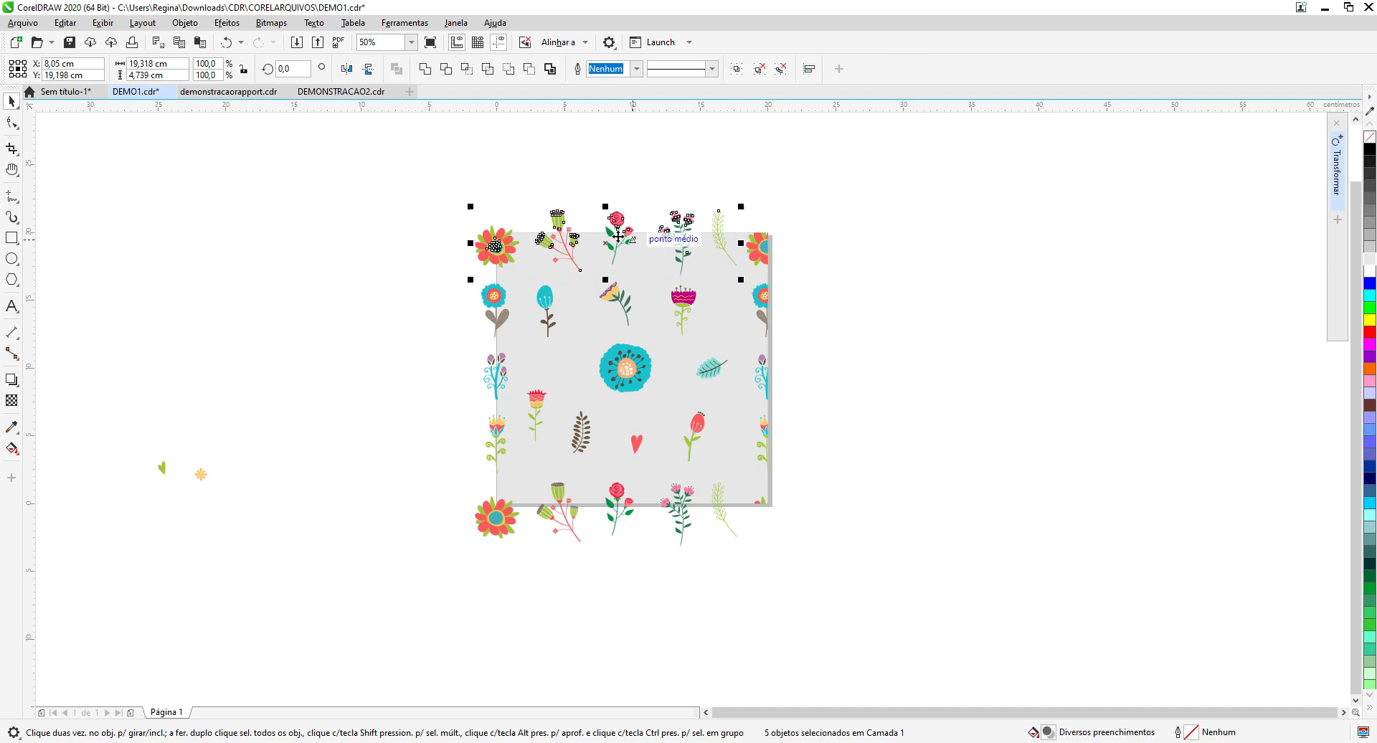
right_click(509, 242)
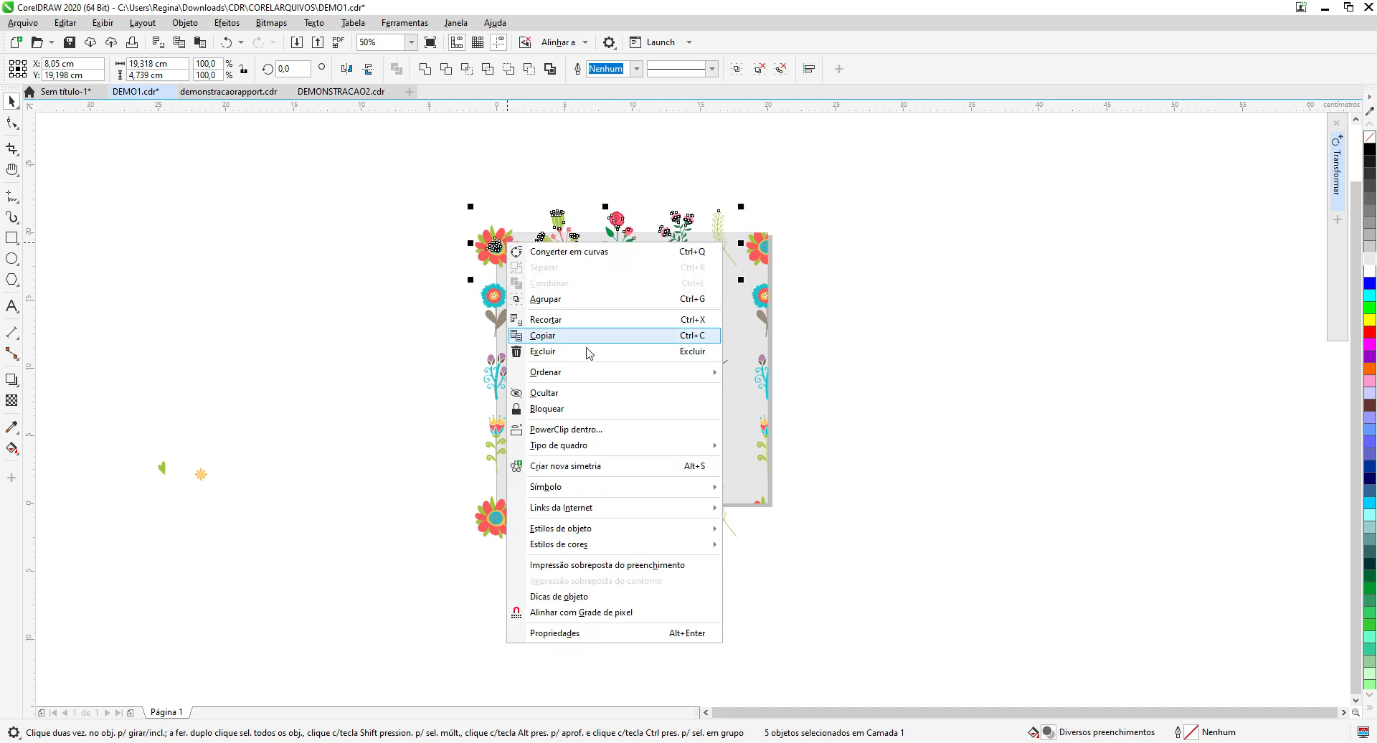
click(605, 429)
click(565, 292)
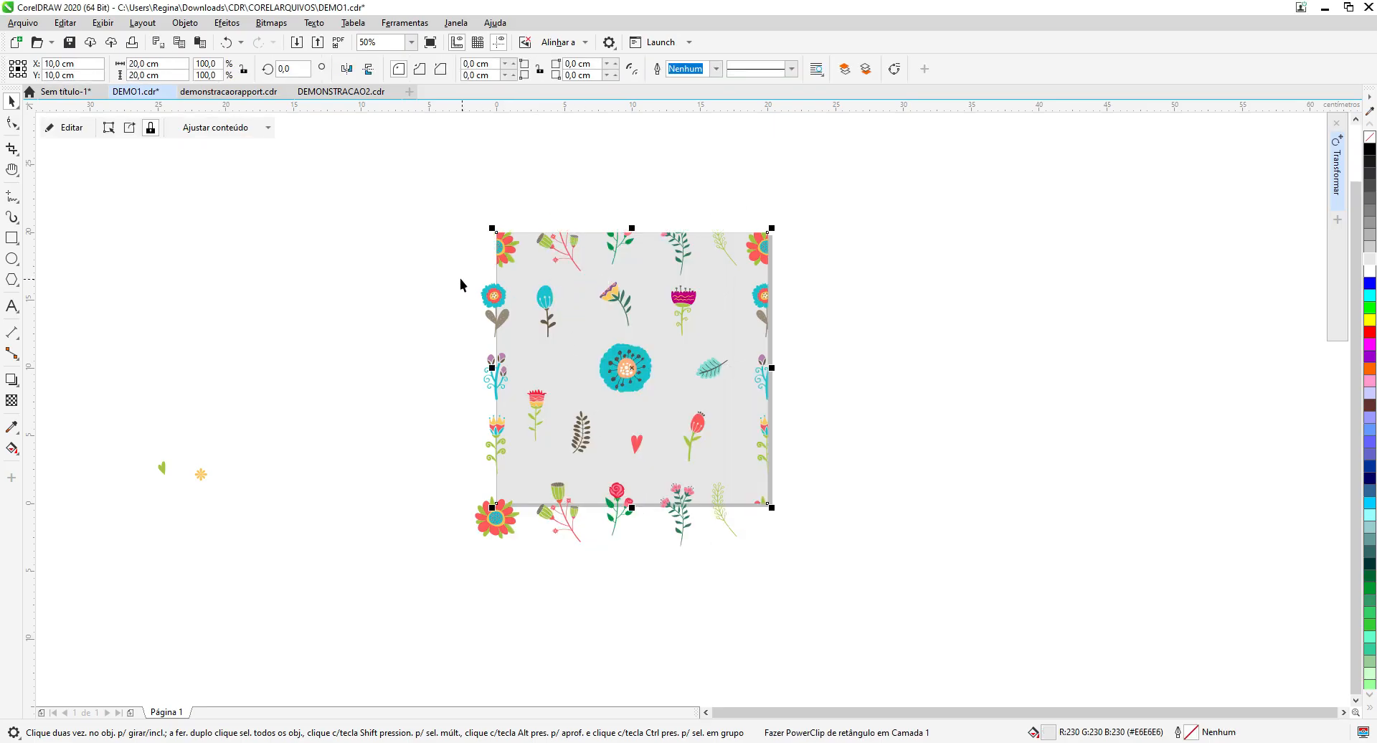
Step: PowerClip the four remaining flowers along the rectangle's left edge inside the grey rectangle
drag(425, 263, 513, 290)
mouse_move(533, 542)
mouse_down()
mouse_move(523, 537)
mouse_move(531, 554)
mouse_up()
right_click(493, 294)
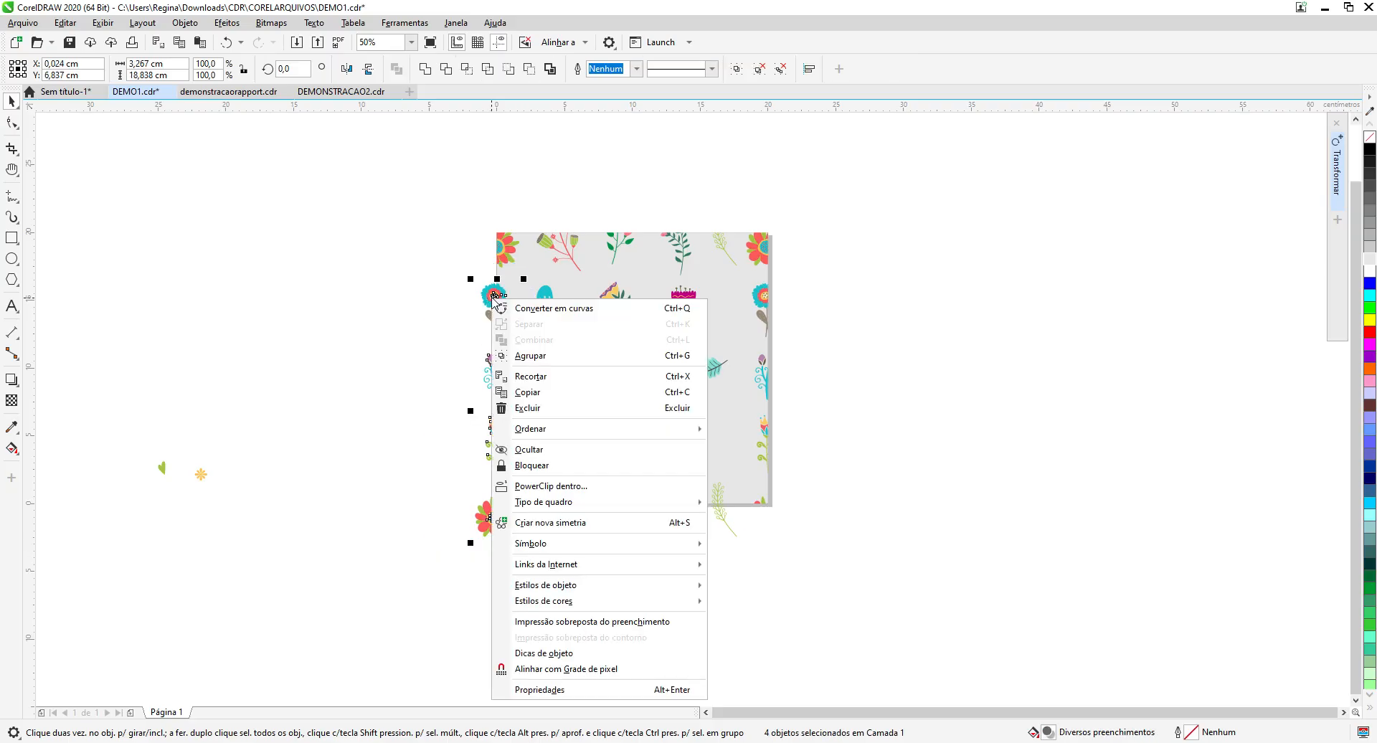
click(551, 485)
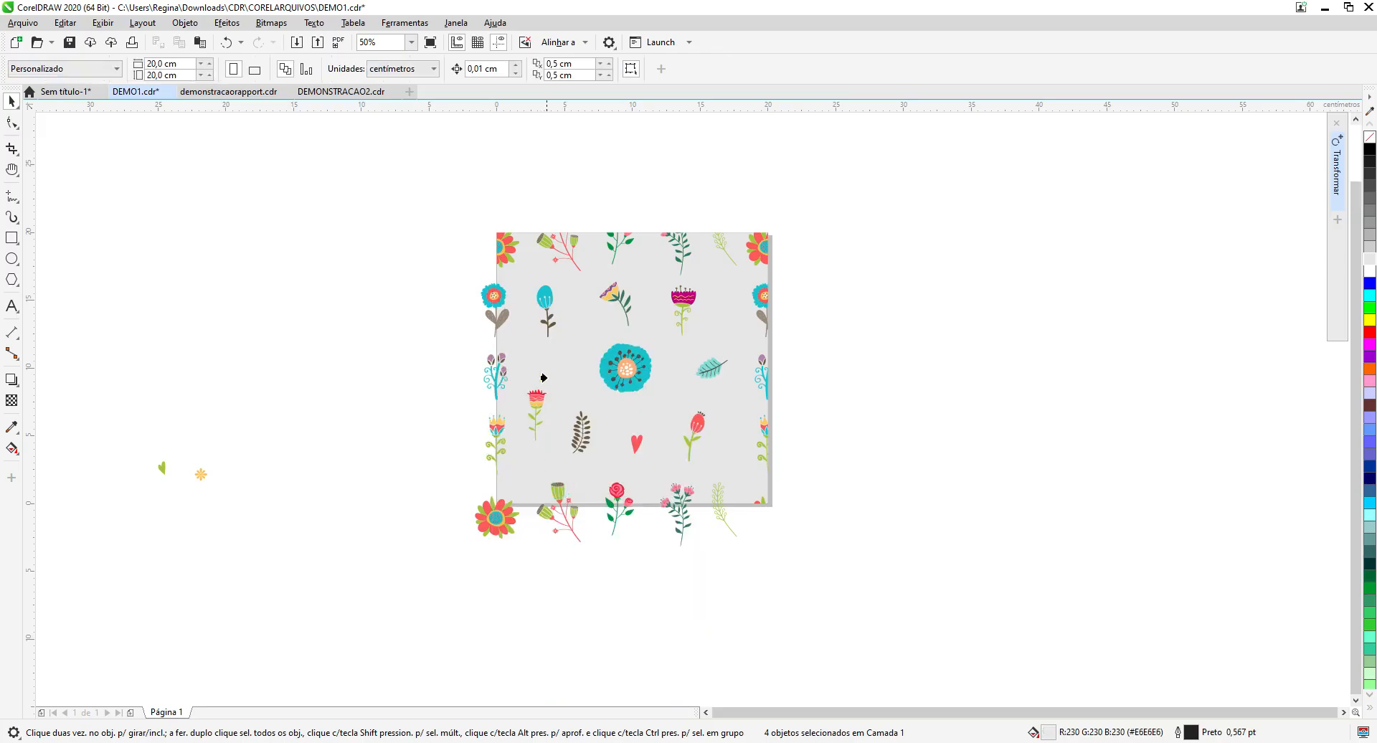
click(534, 358)
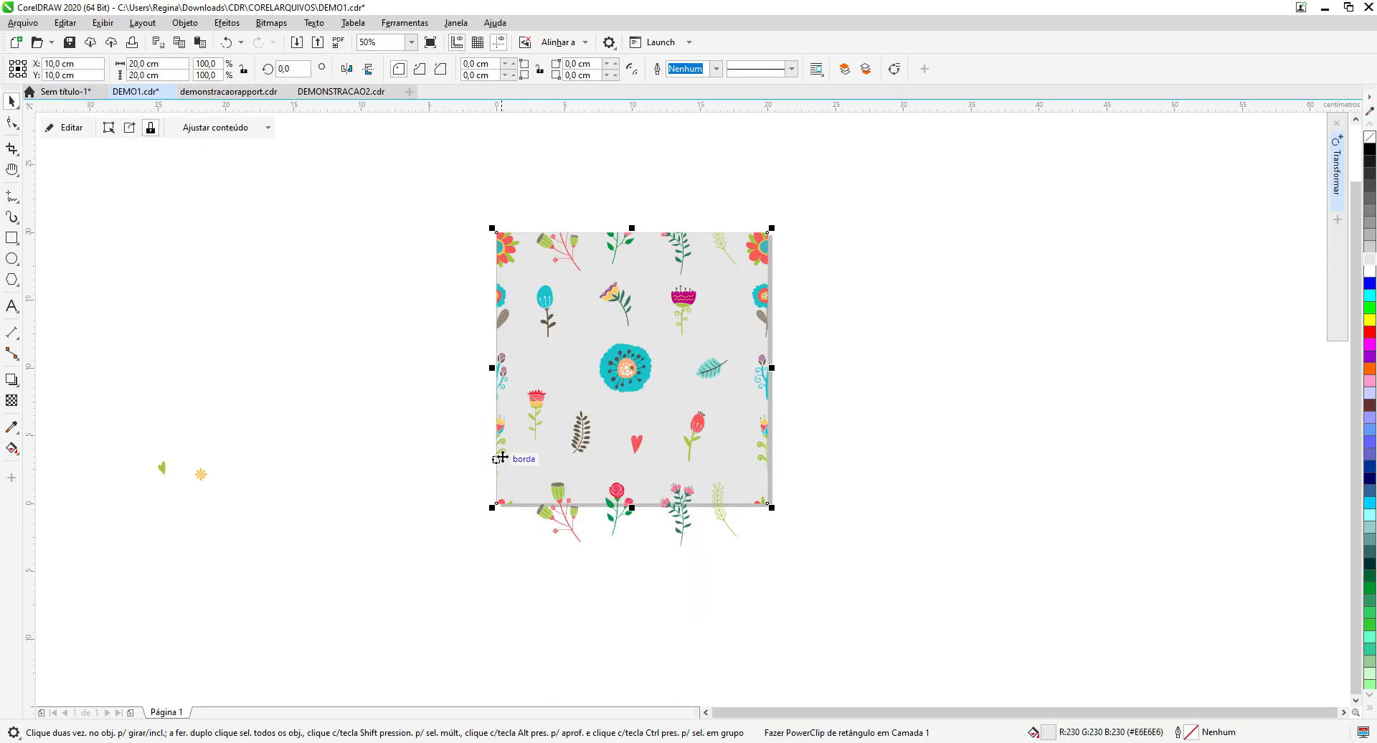
Step: Deselect the PowerClip rectangle and undo its accidental move off the page
click(420, 471)
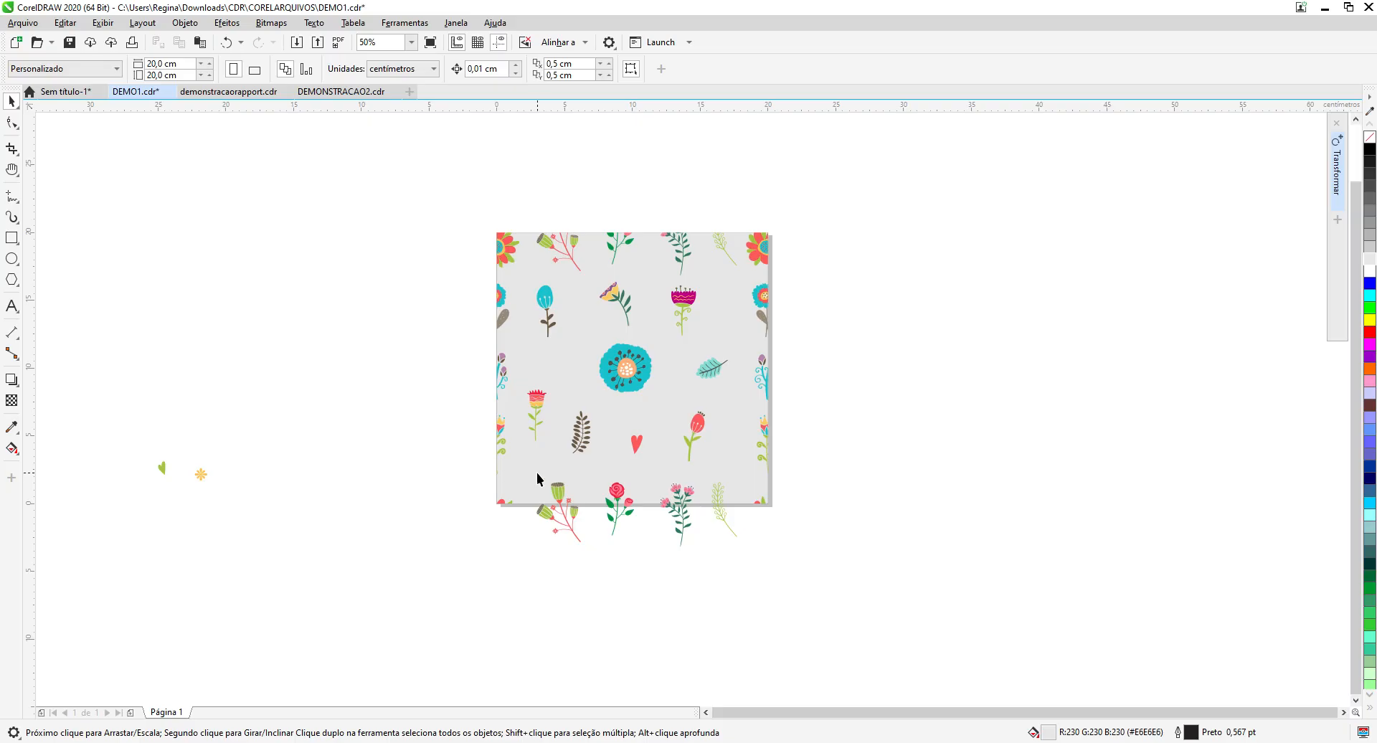
click(537, 472)
click(449, 483)
drag(522, 482, 571, 487)
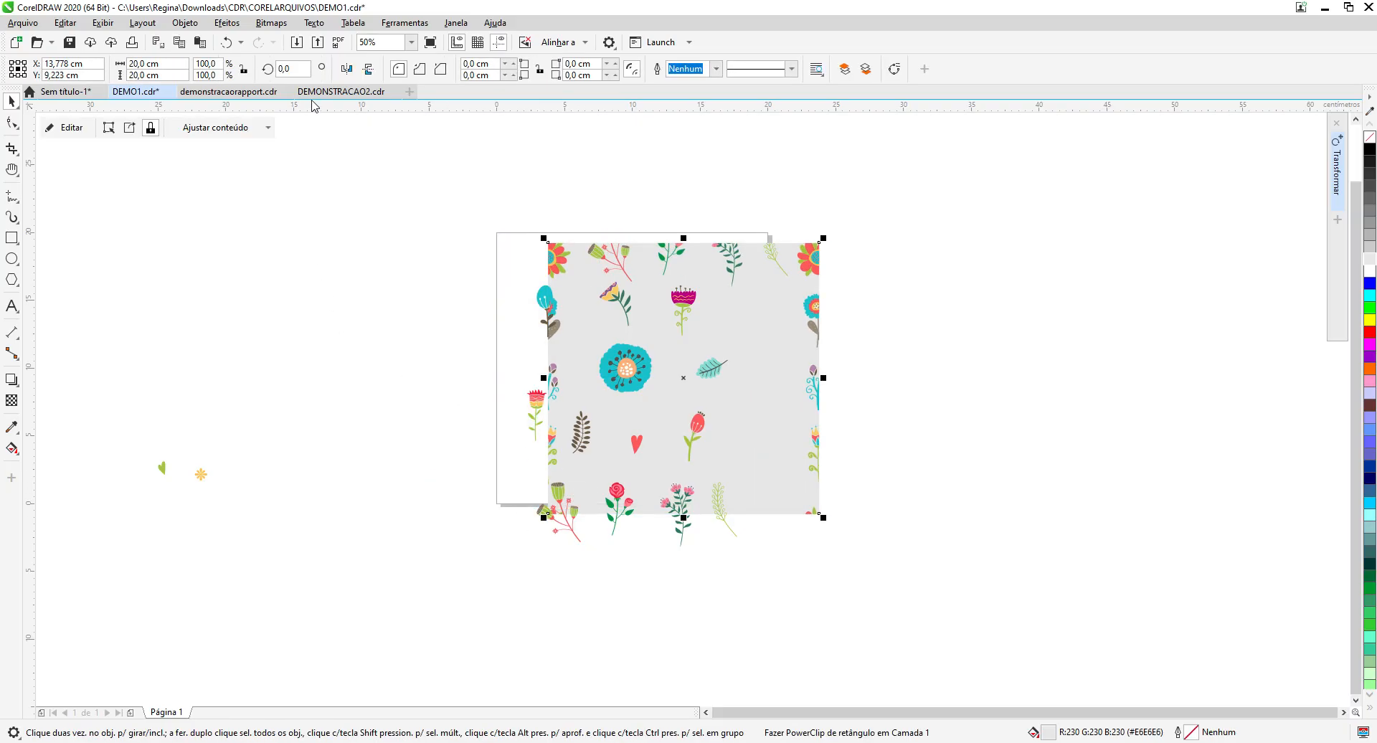
click(226, 43)
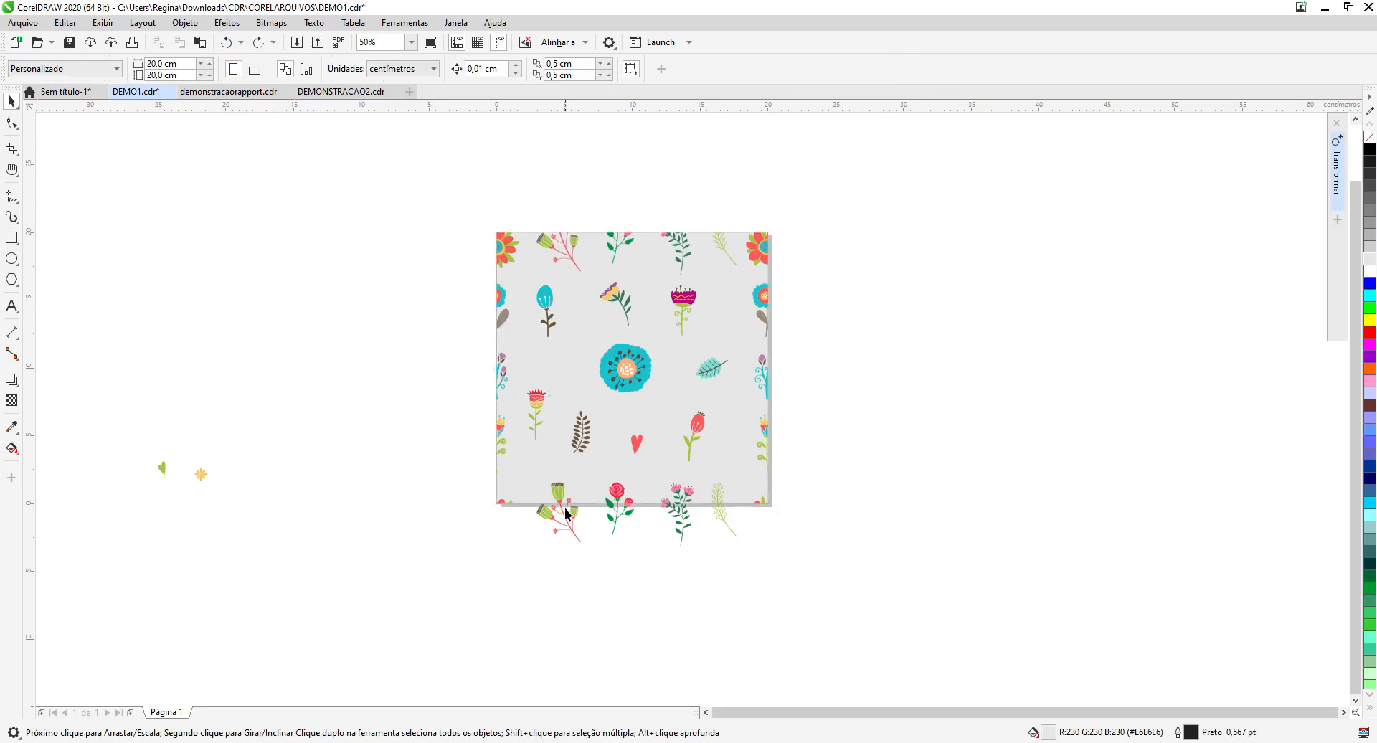
Step: PowerClip the four remaining flowers along the rectangle's bottom edge inside the grey rectangle and deselect it
click(558, 487)
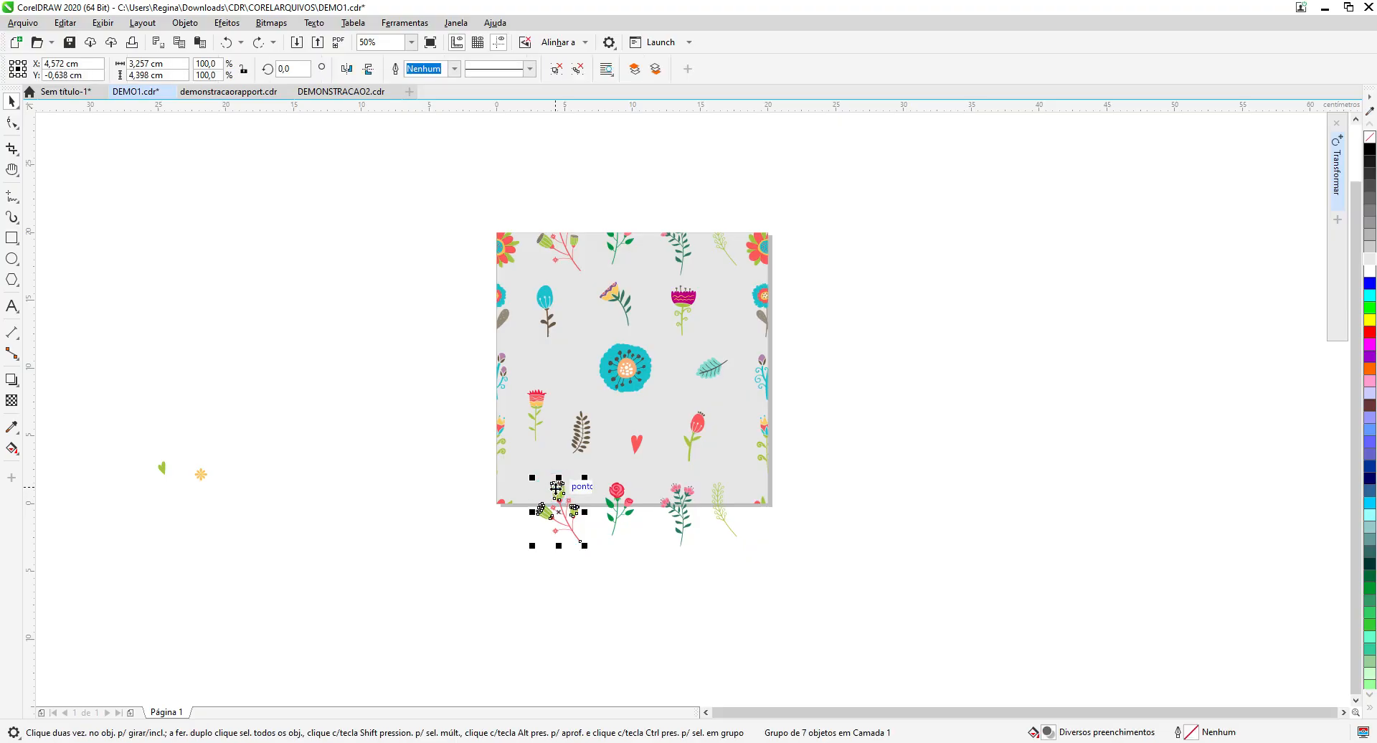
shift+click(615, 514)
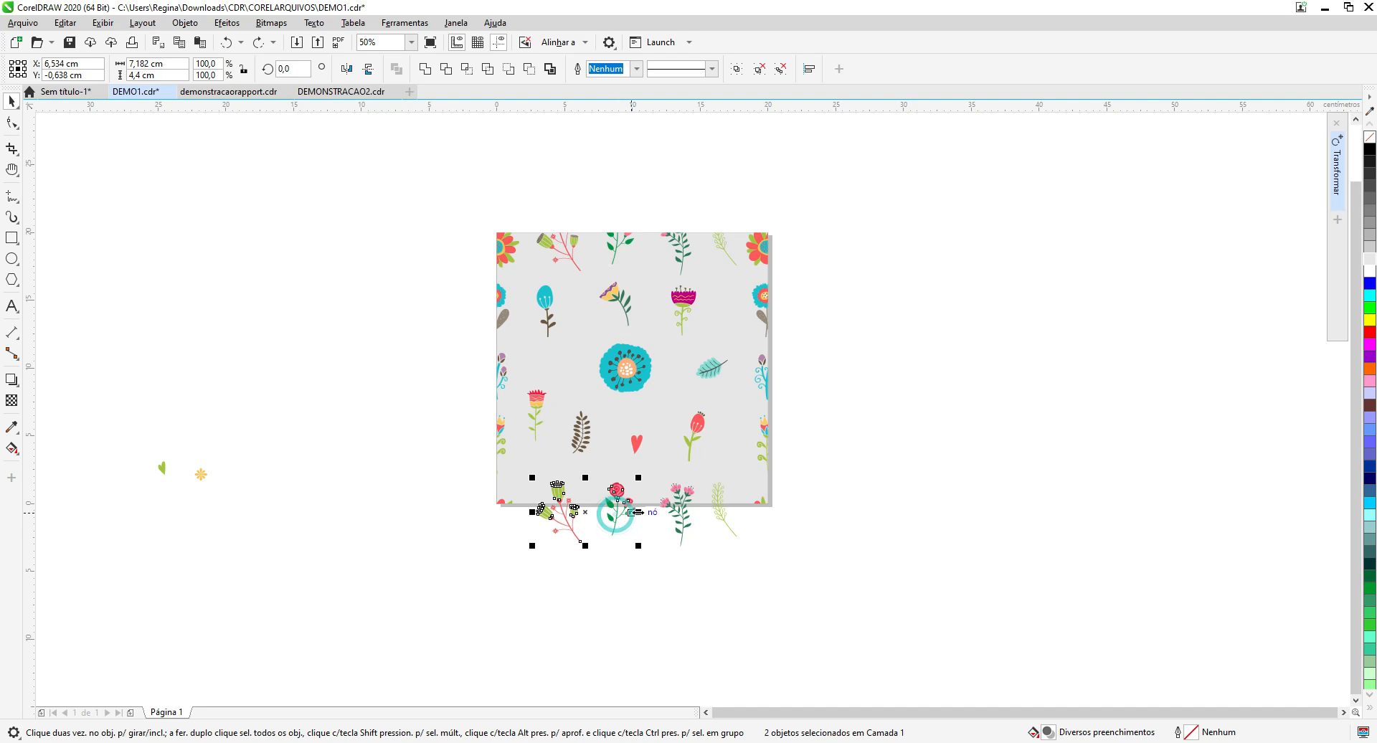
shift+click(683, 519)
shift+click(725, 520)
right_click(726, 519)
click(800, 306)
click(602, 472)
click(841, 461)
Step: Group the PowerClip rectangle with all the flowers inside it as one tile and deselect it
drag(450, 219, 885, 217)
drag(890, 557, 890, 563)
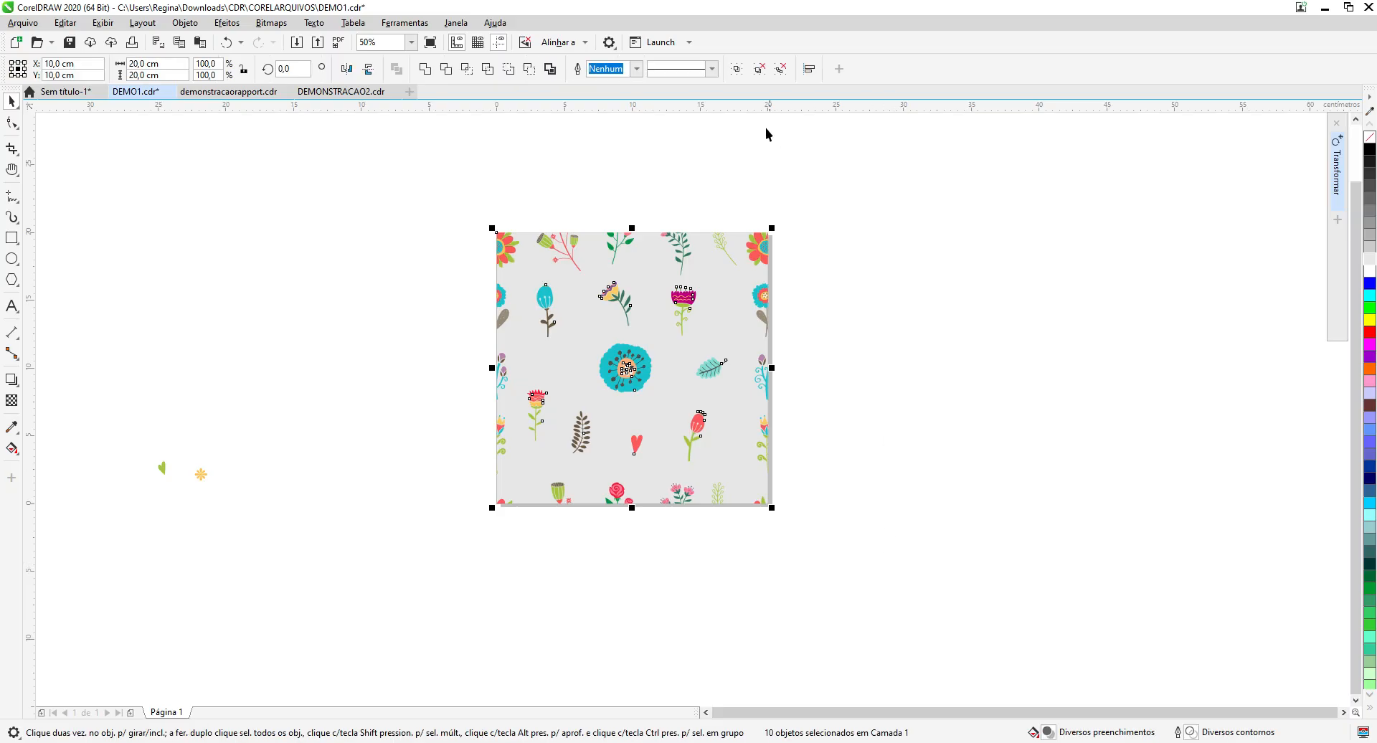
click(737, 69)
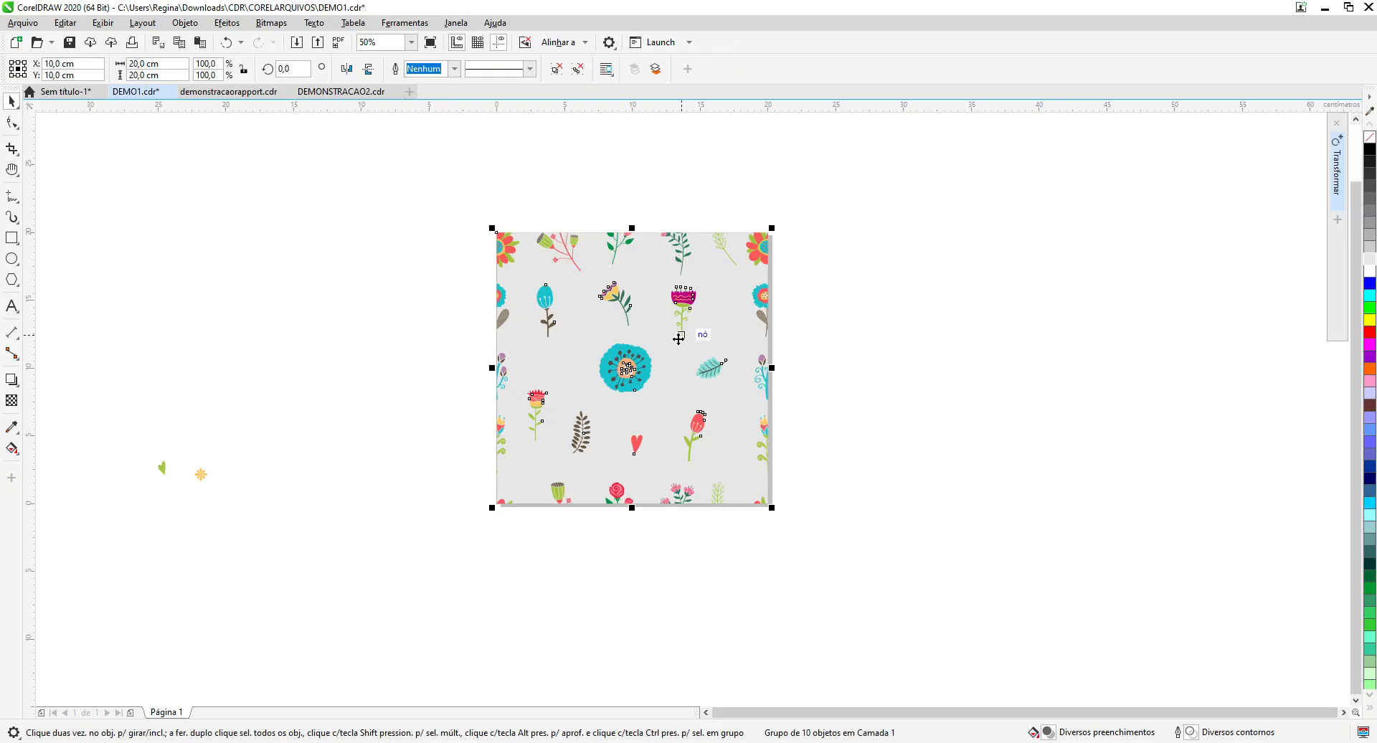
drag(628, 367, 629, 367)
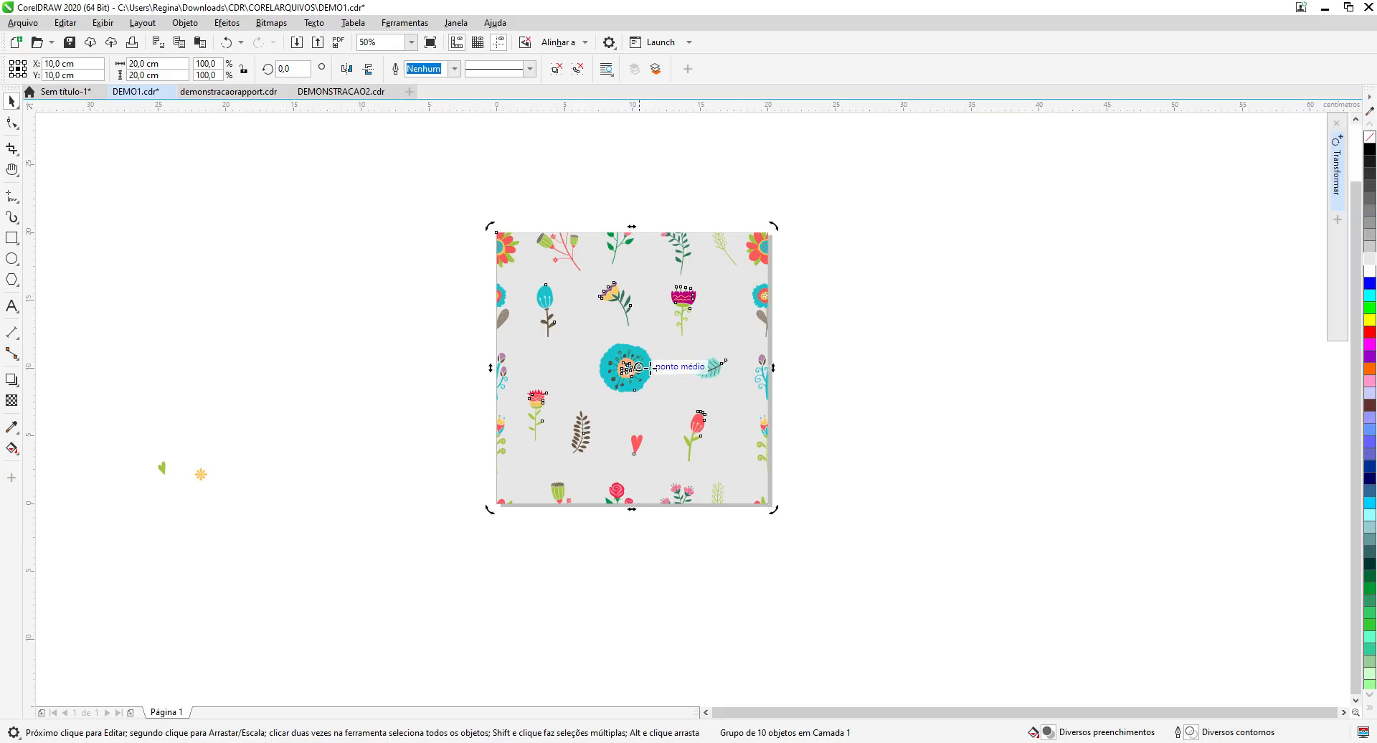
click(585, 189)
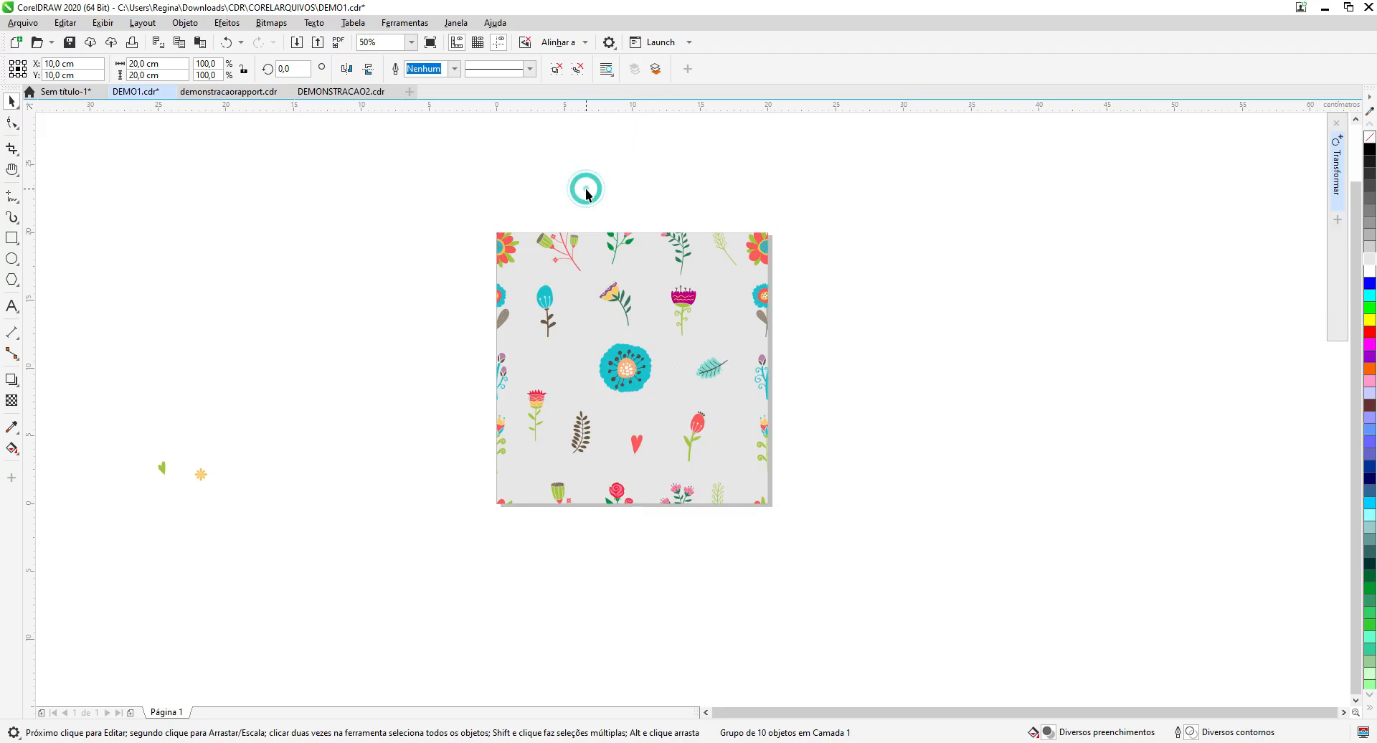
Step: Test the repeat by placing a duplicate tile flush against the right edge at X 30 cm, and remove the duplicate
drag(625, 370, 887, 366)
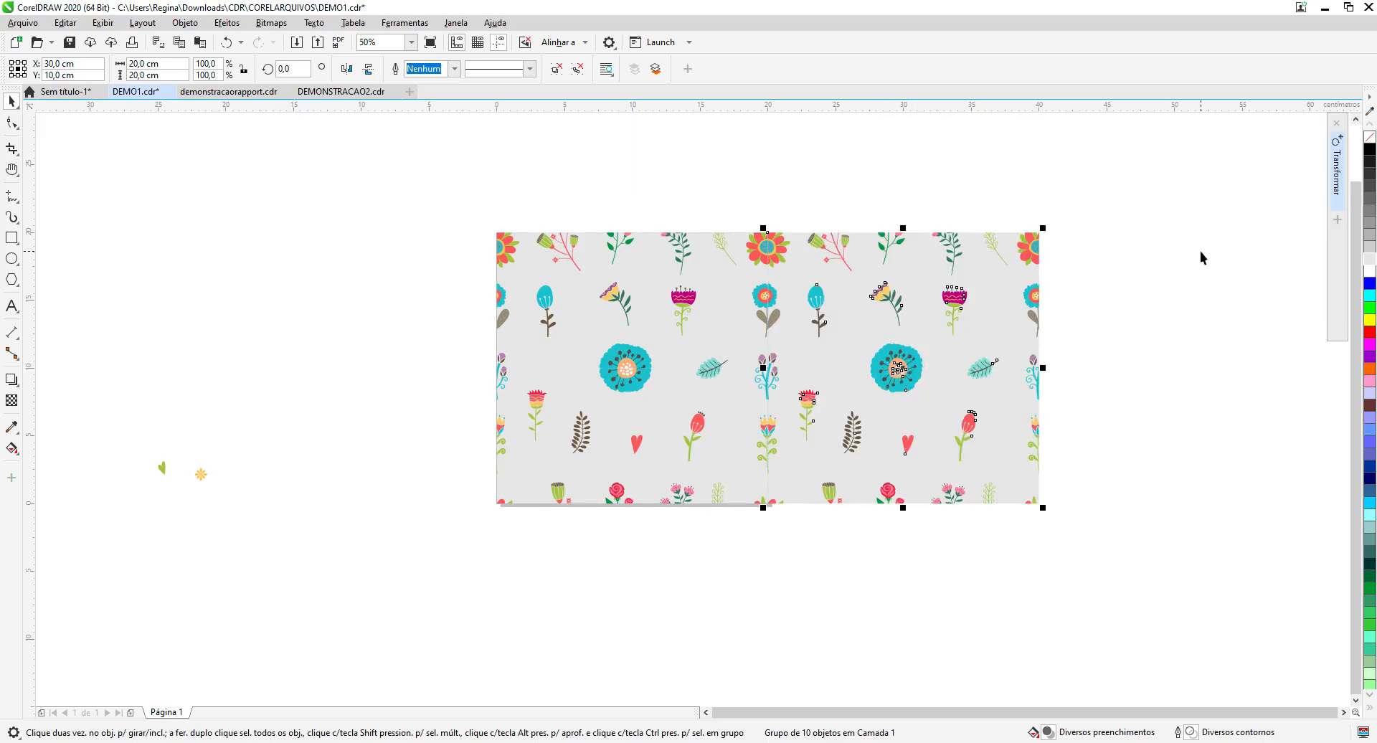
key(Down)
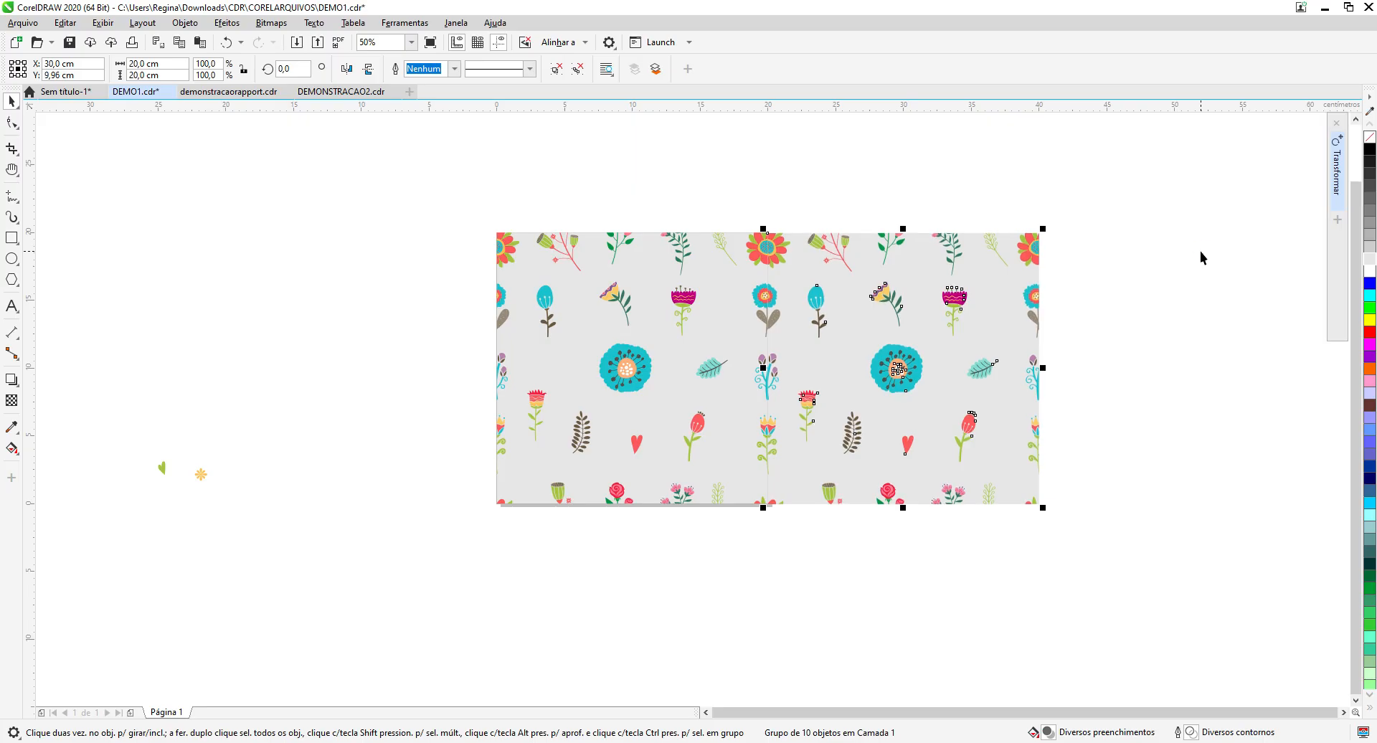
key(Up)
click(228, 43)
key(Delete)
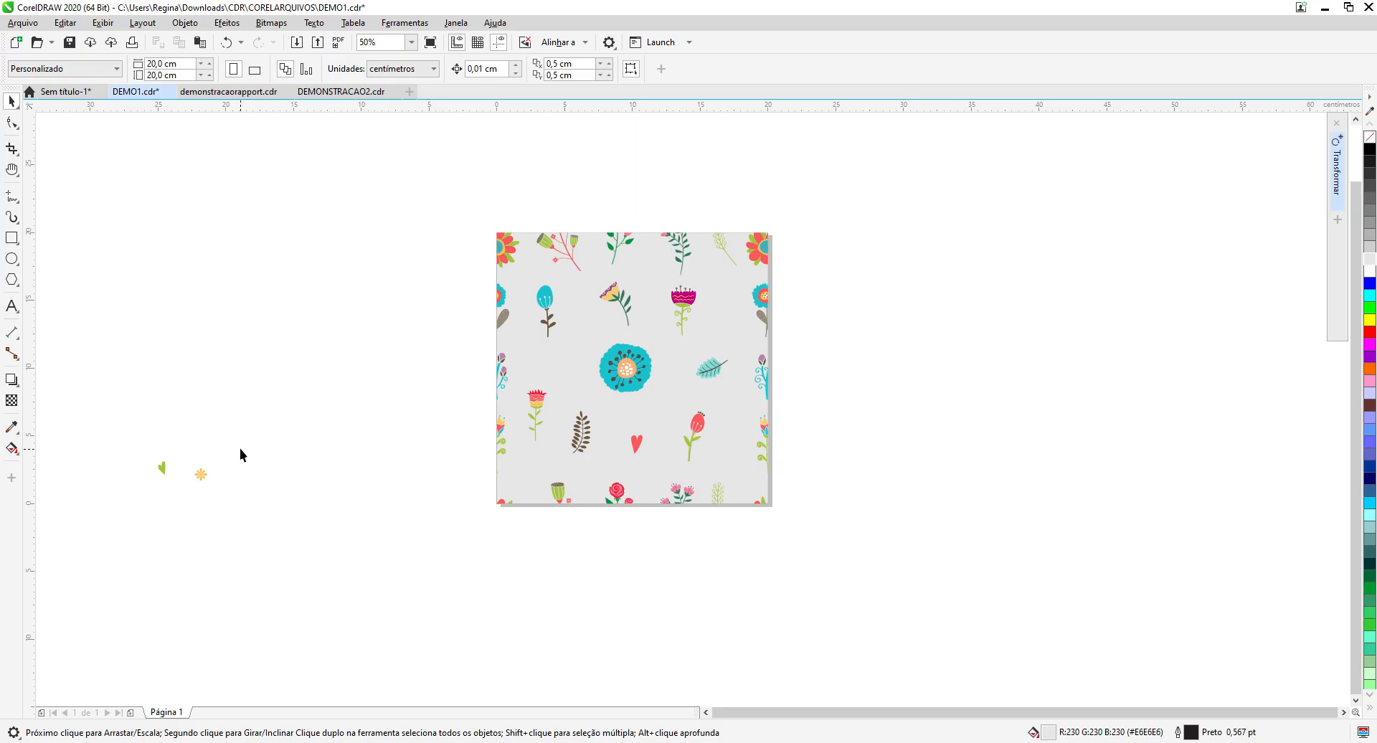
scroll(378, 227, down, 1)
scroll(392, 230, up, 1)
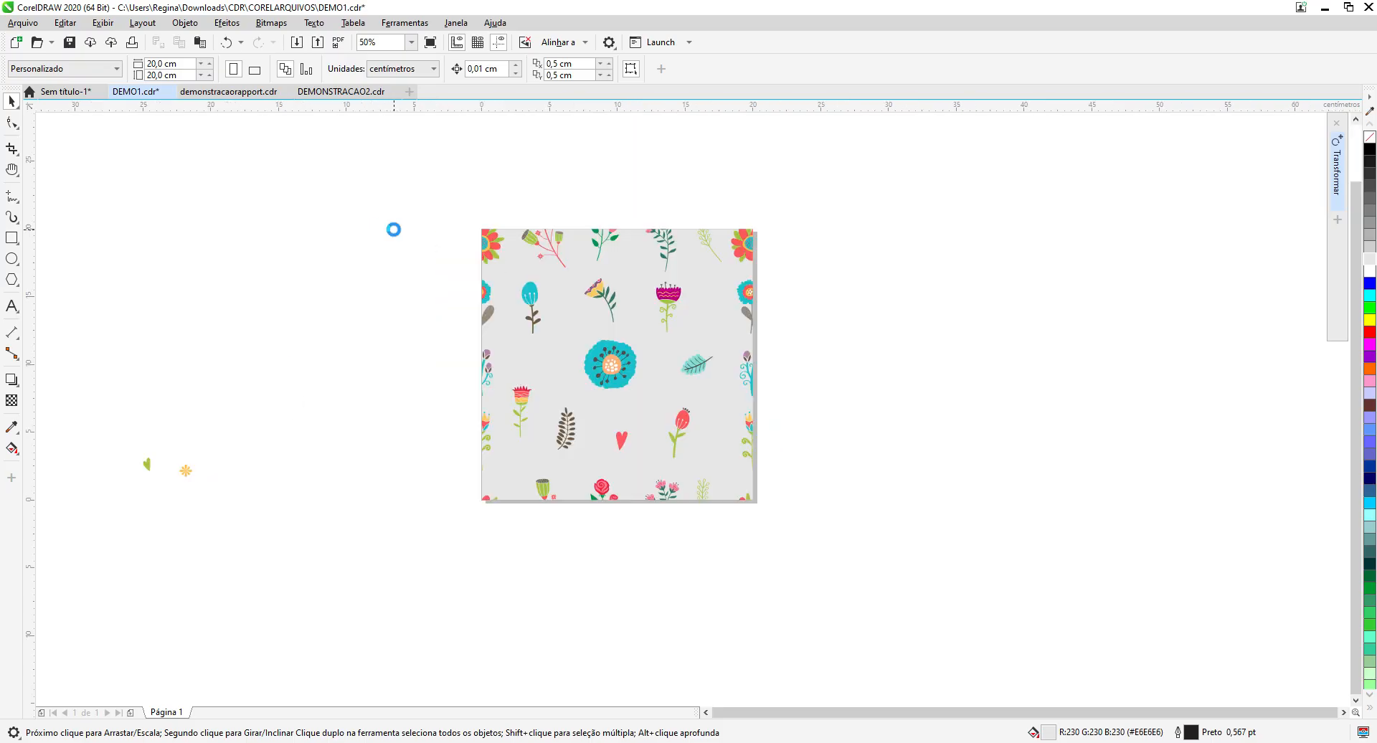
Step: Switch to the demonstracaorapport.cdr document and select the 20 cm square rectangle behind the flower group
click(233, 92)
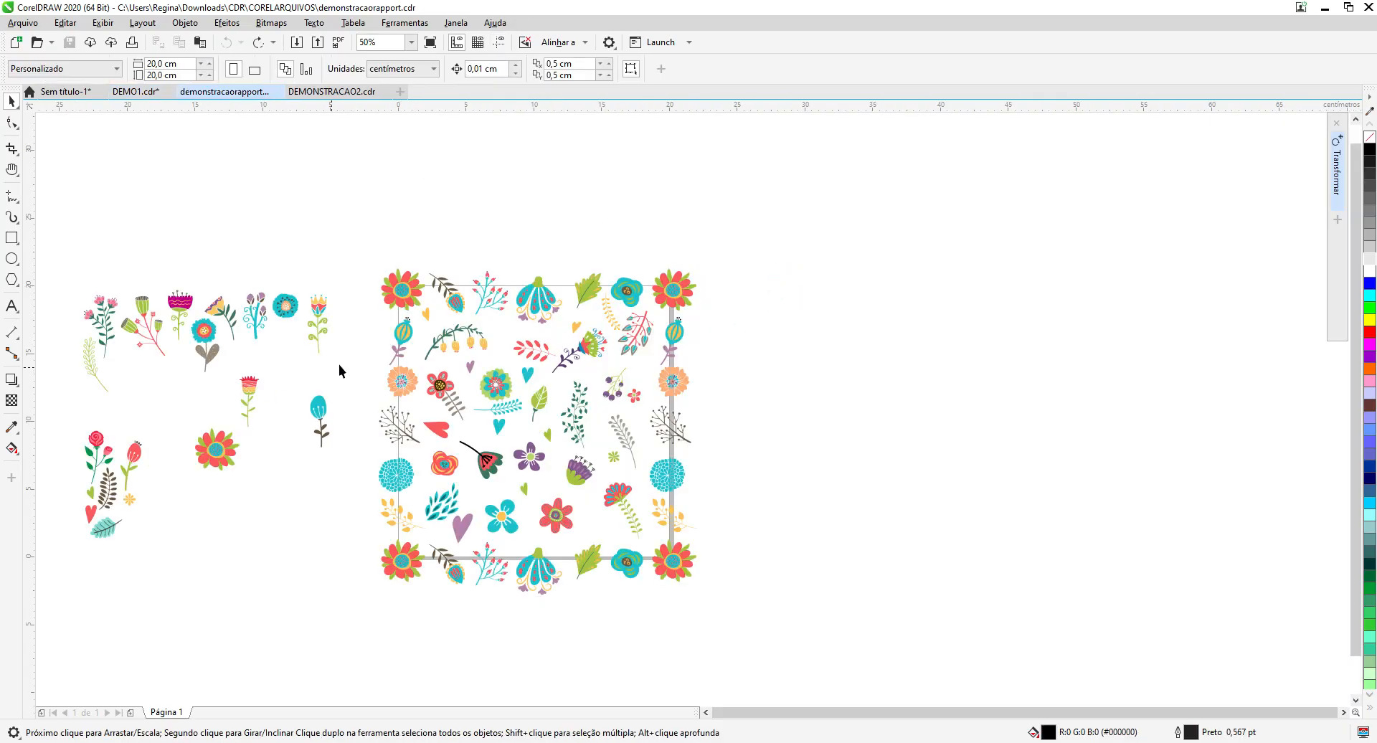
click(12, 170)
drag(307, 537, 411, 471)
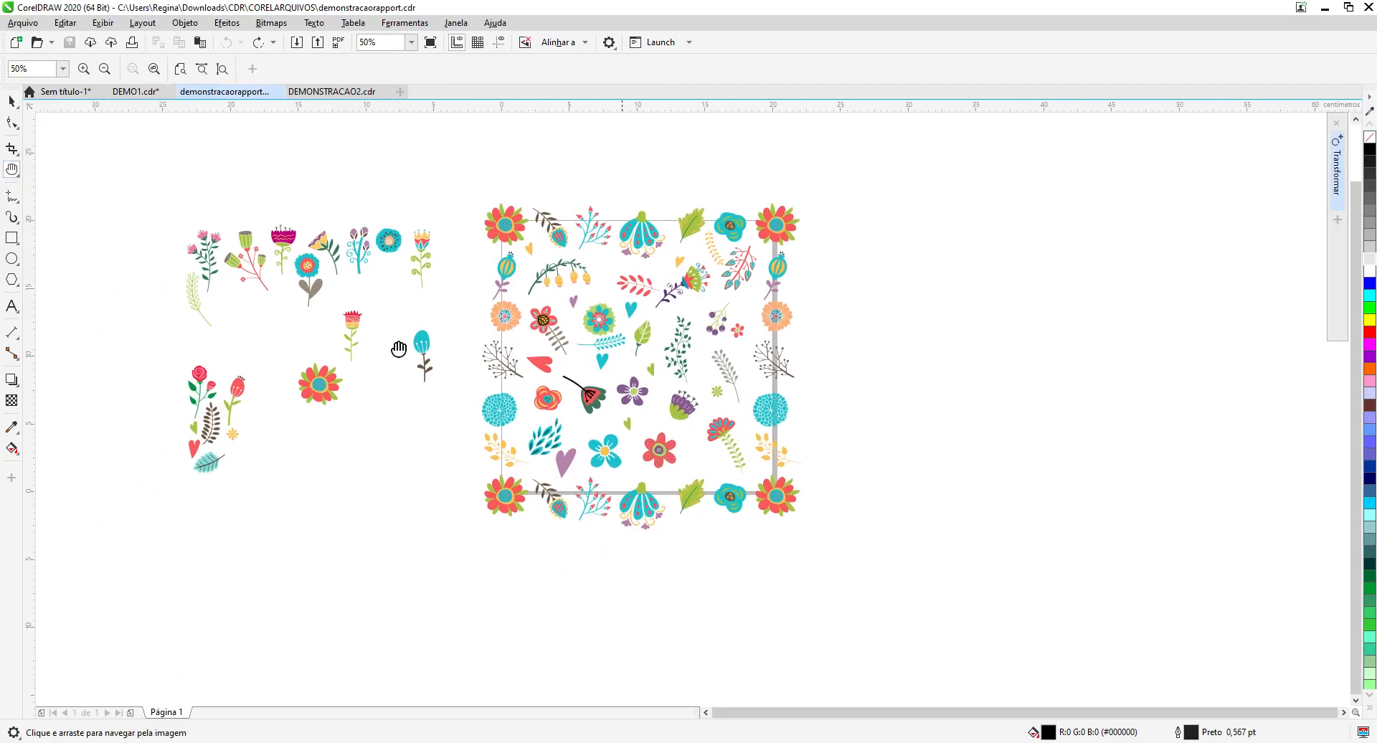
click(12, 101)
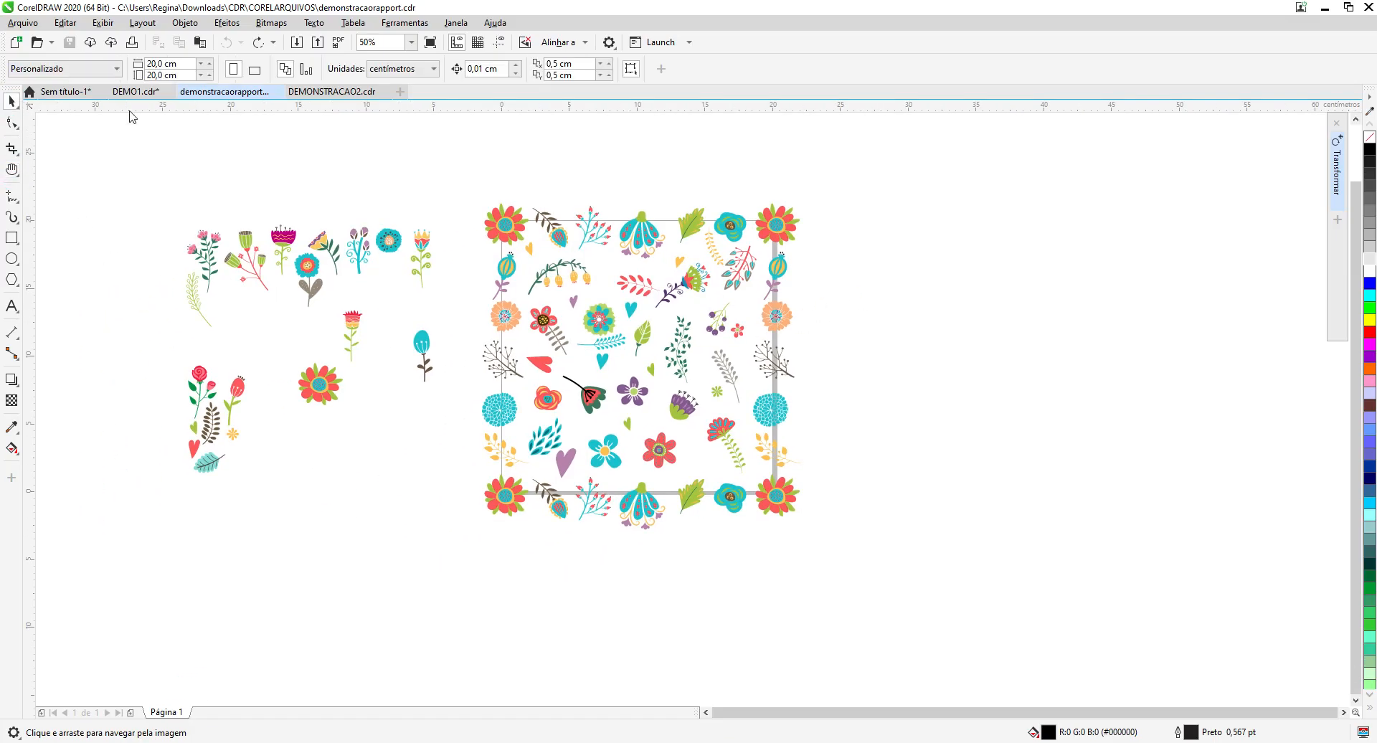
click(605, 269)
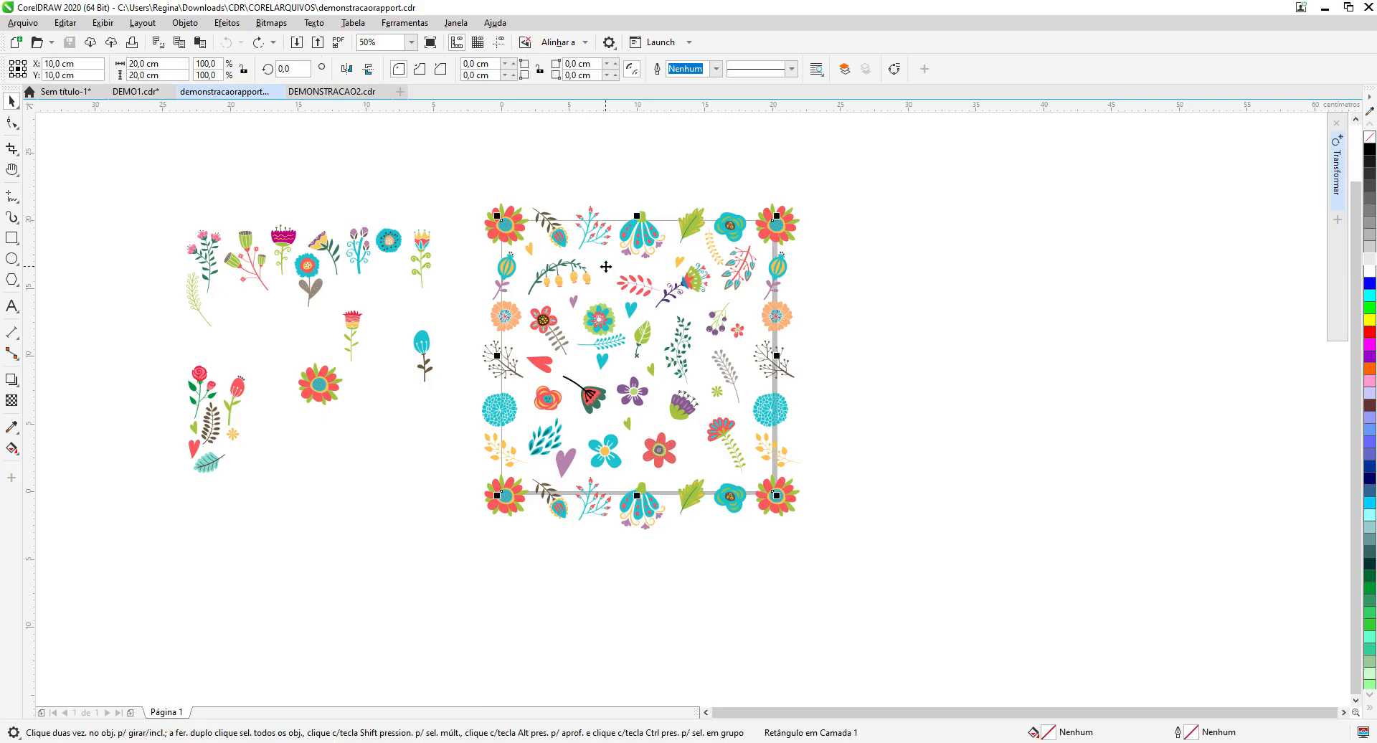
right_click(606, 268)
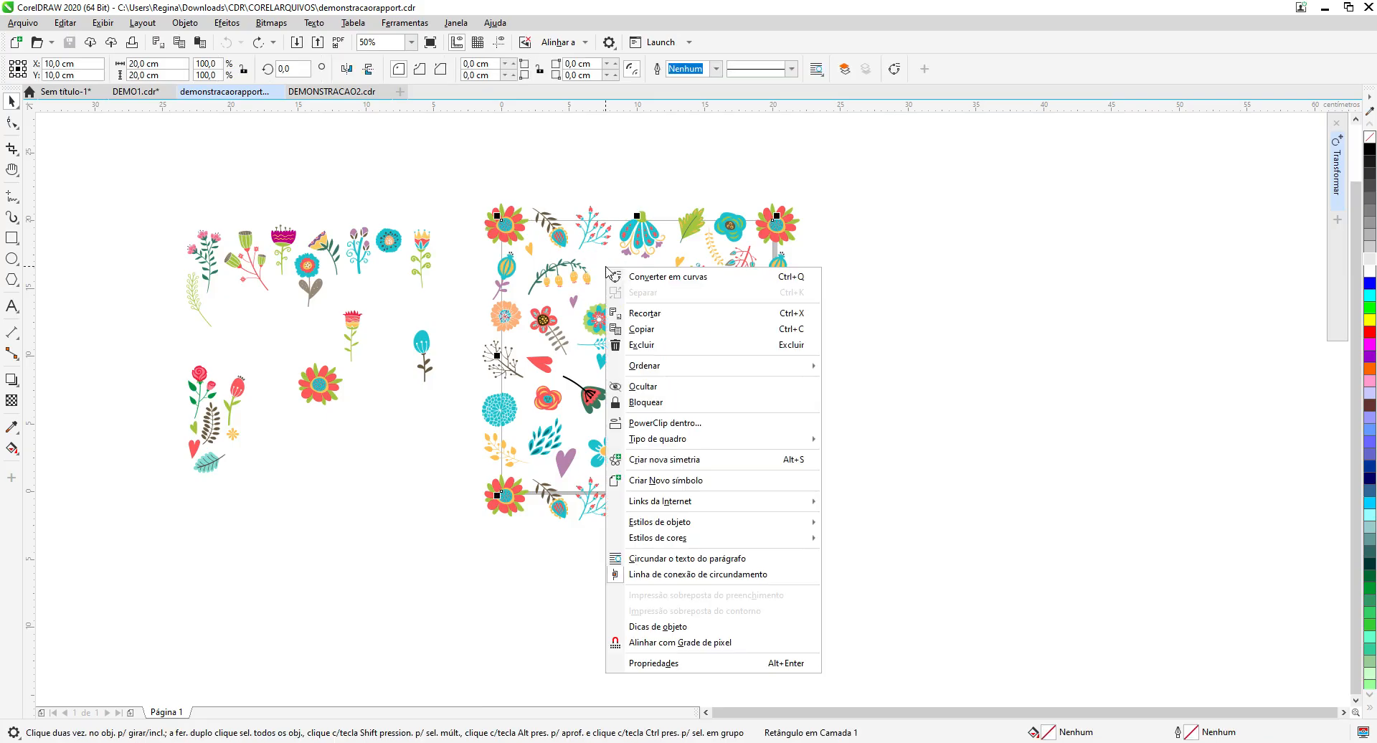
click(857, 237)
Step: Try PowerClipping the whole flower group inside the 20 cm rectangle, undo it, and deselect the group
click(775, 222)
click(775, 223)
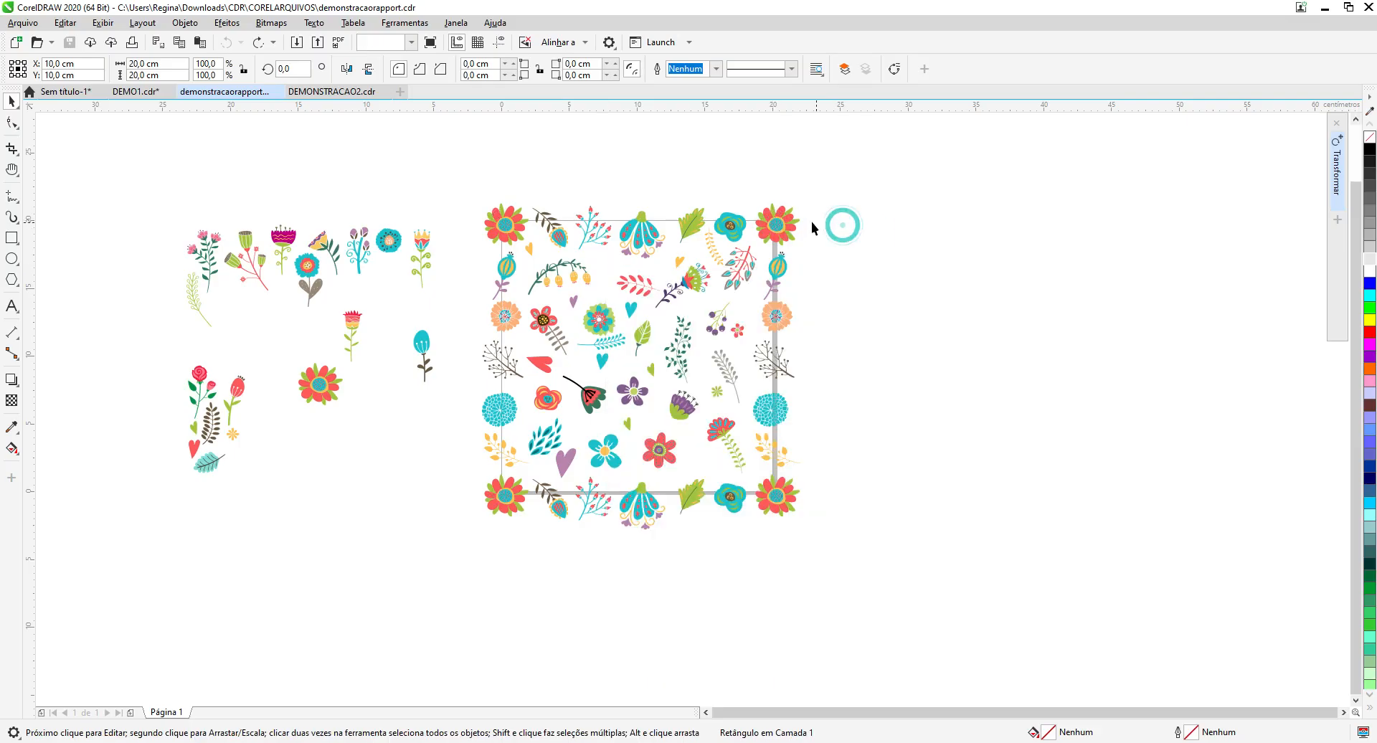
right_click(774, 213)
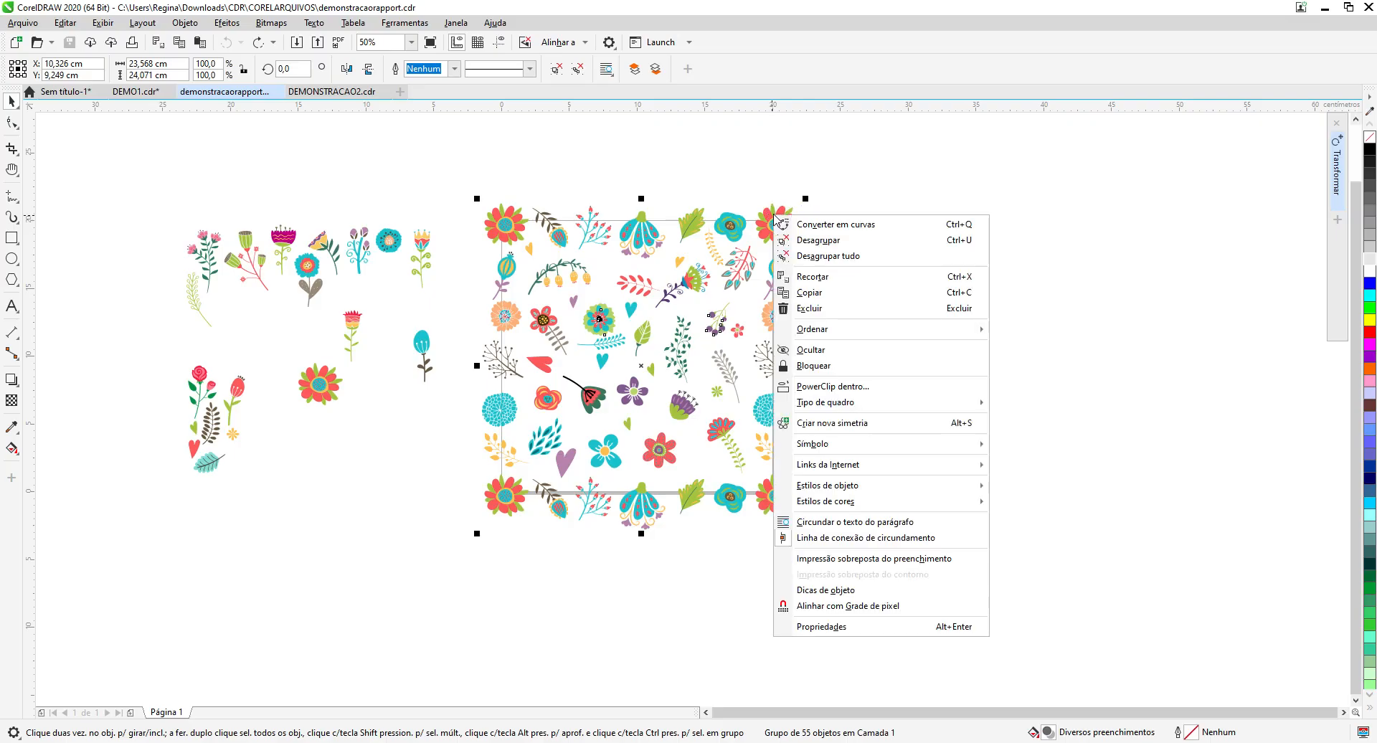
click(889, 388)
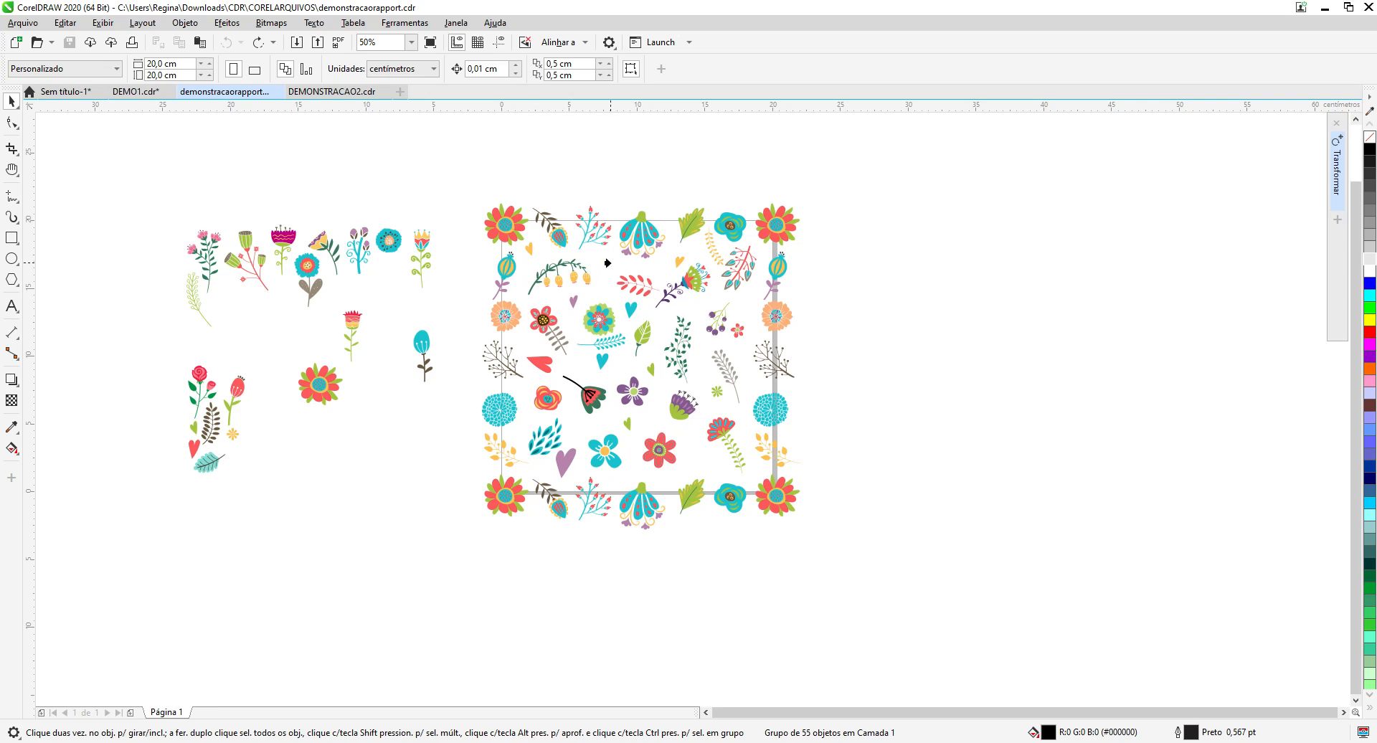
click(603, 266)
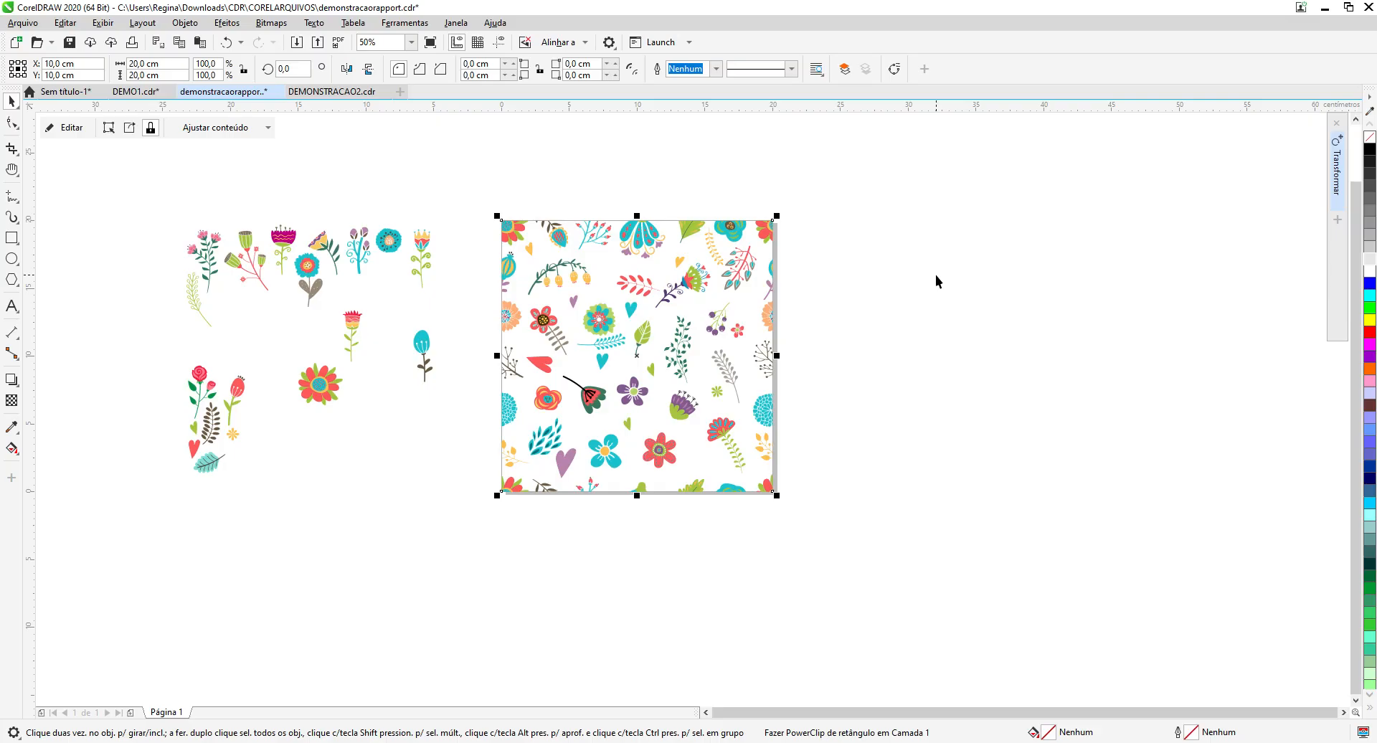
click(229, 46)
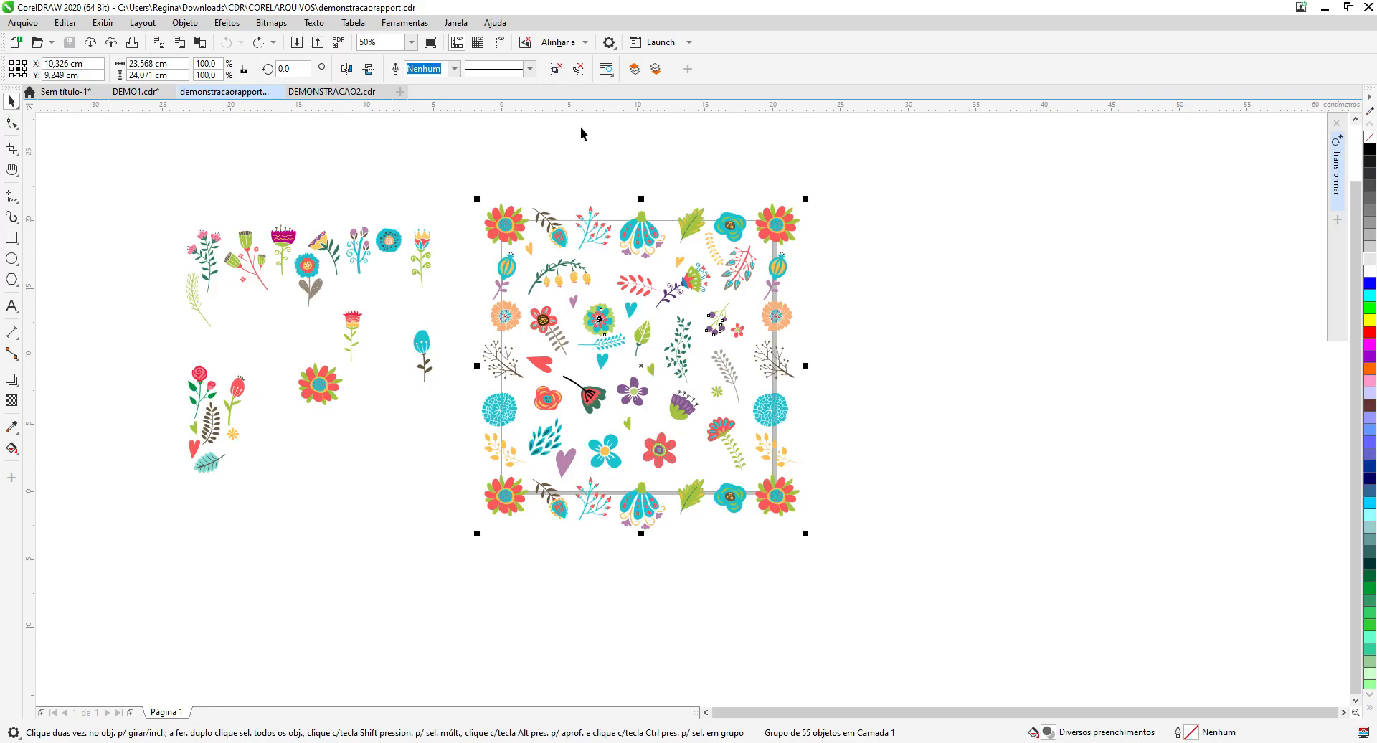
click(776, 224)
click(777, 224)
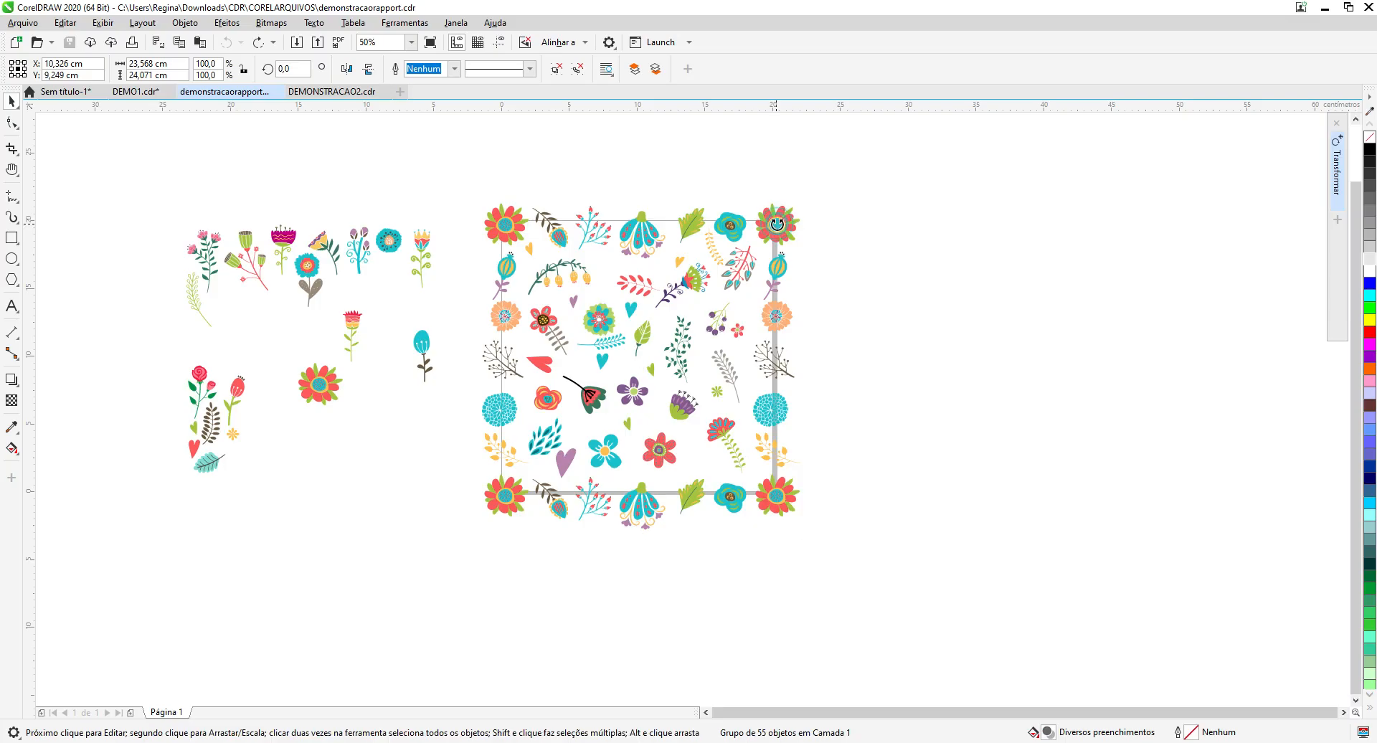
click(914, 230)
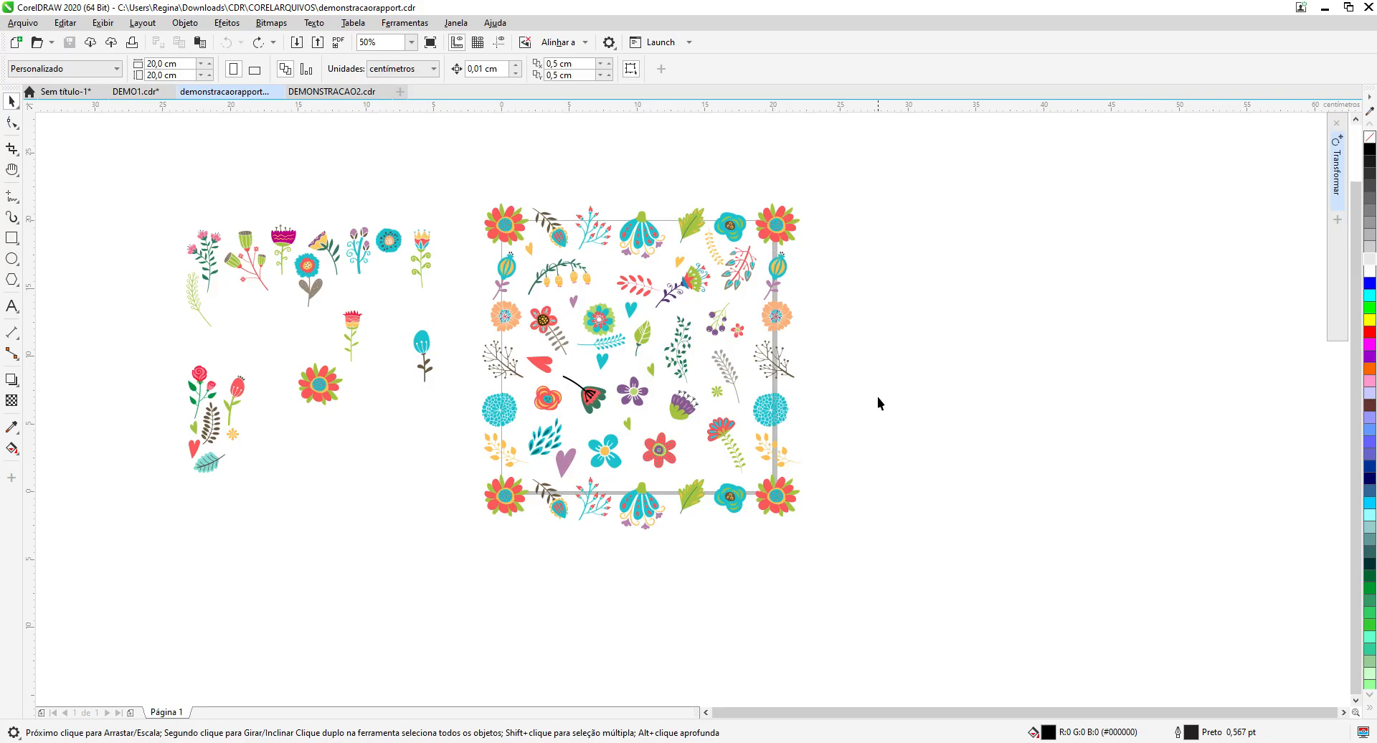
Step: PowerClip the complete flower group inside the 20 cm square rectangle behind it
click(776, 229)
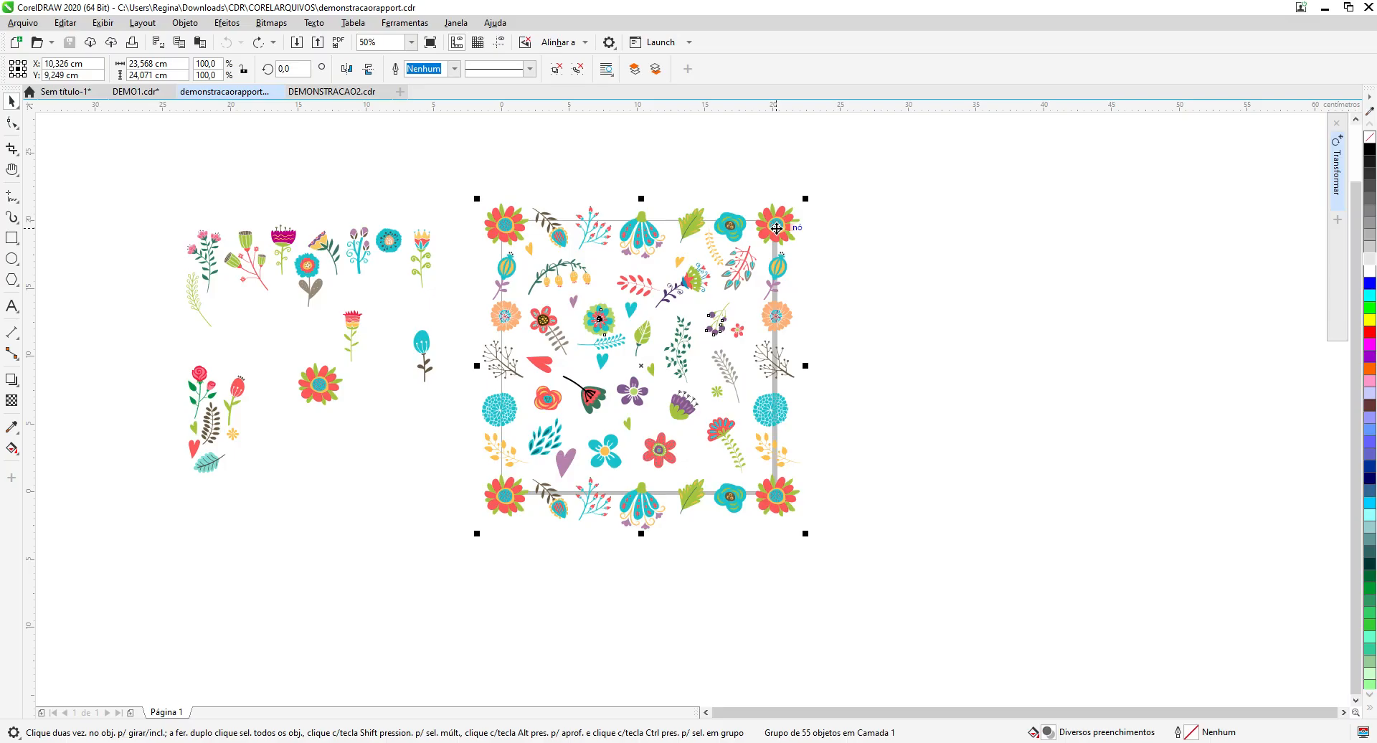
right_click(777, 228)
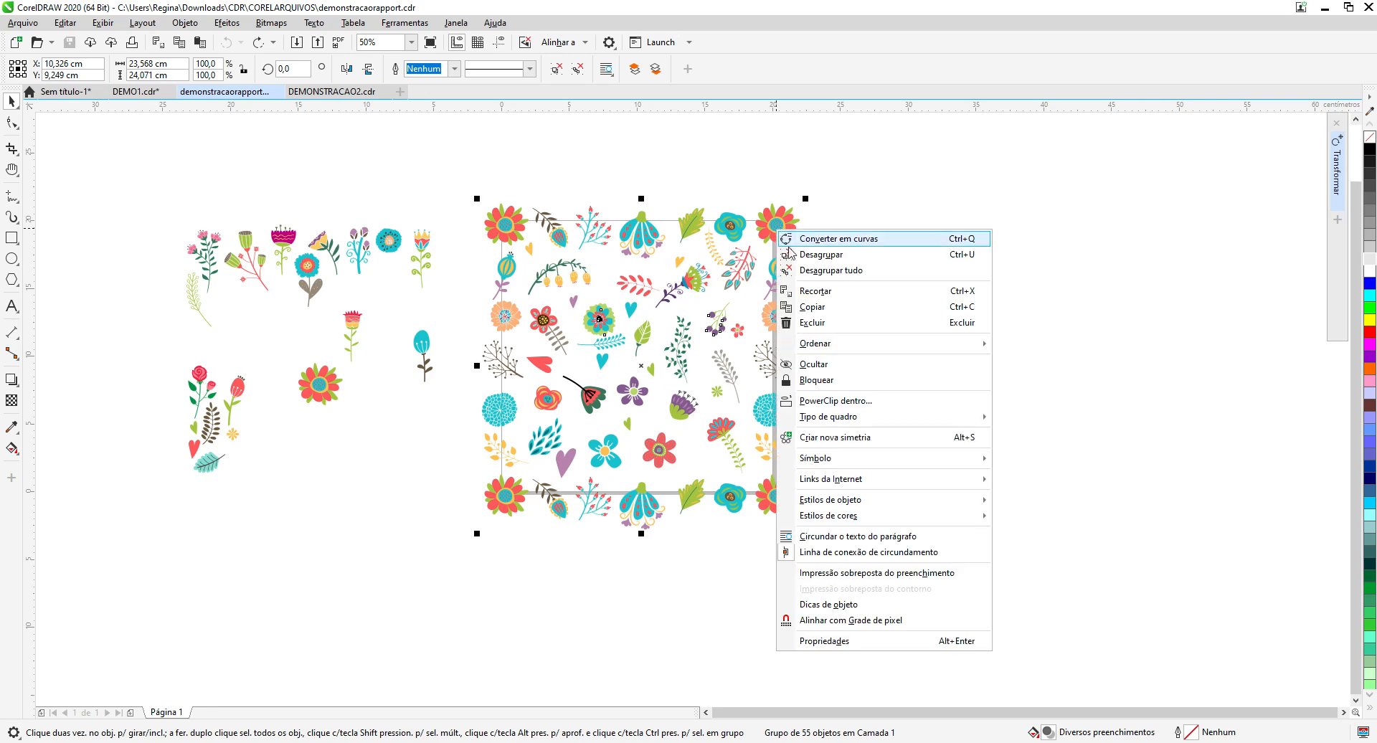
click(868, 401)
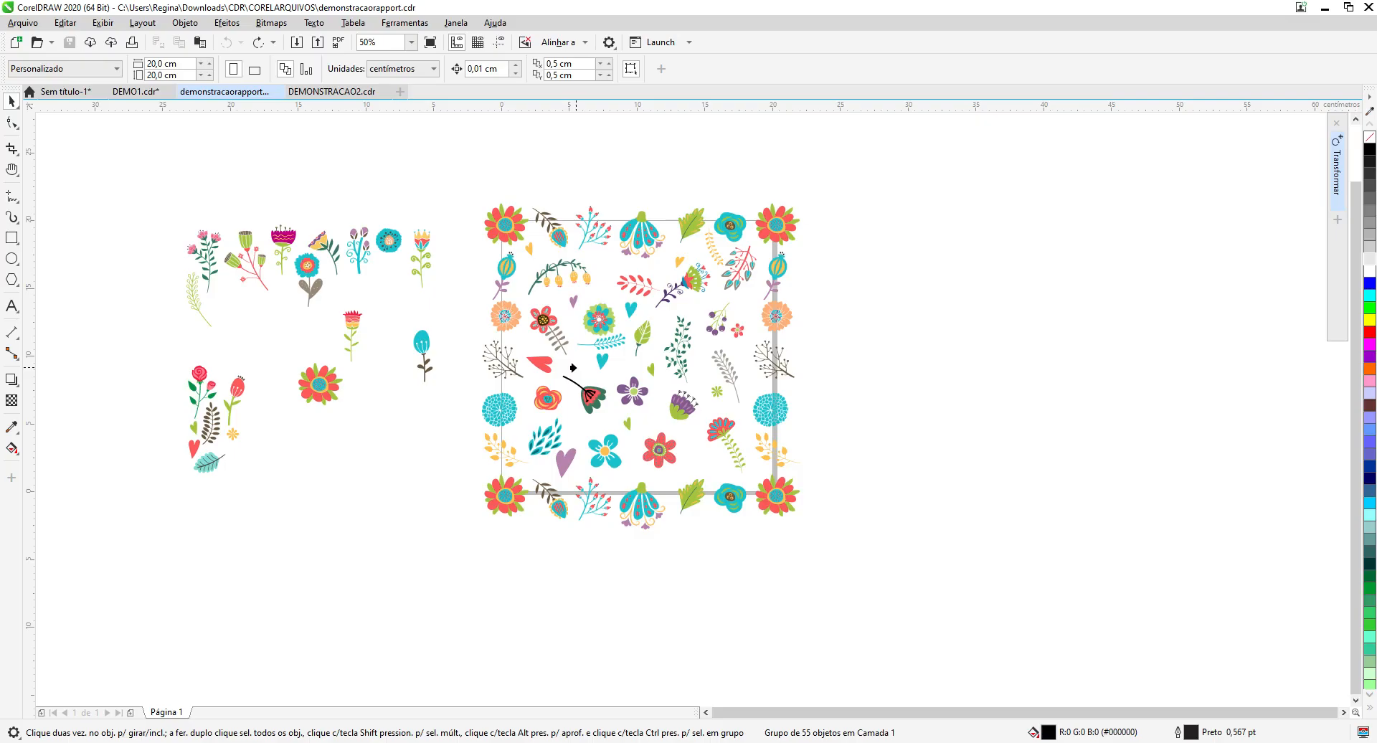
click(573, 368)
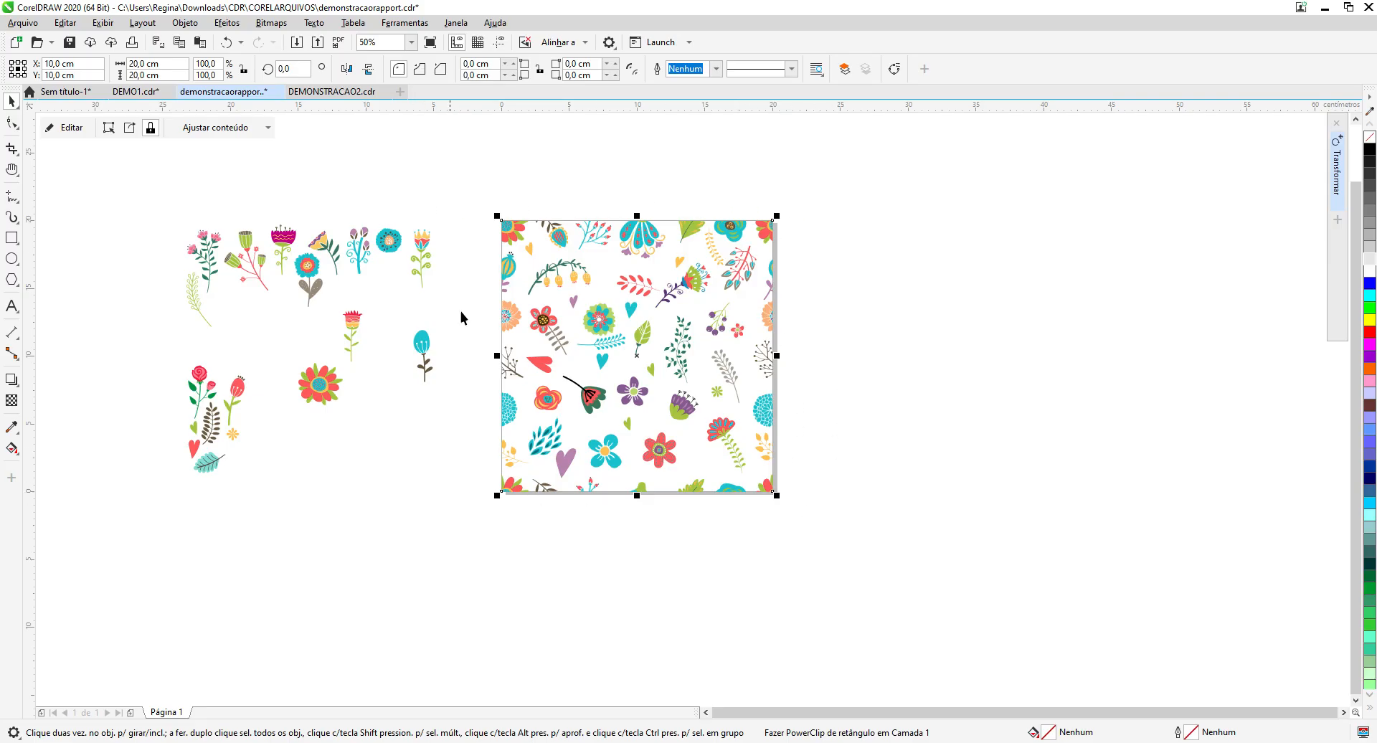
Step: Open the PowerClip's contents to examine the flowers crossing its edges, finish editing, and deselect the tile
click(64, 126)
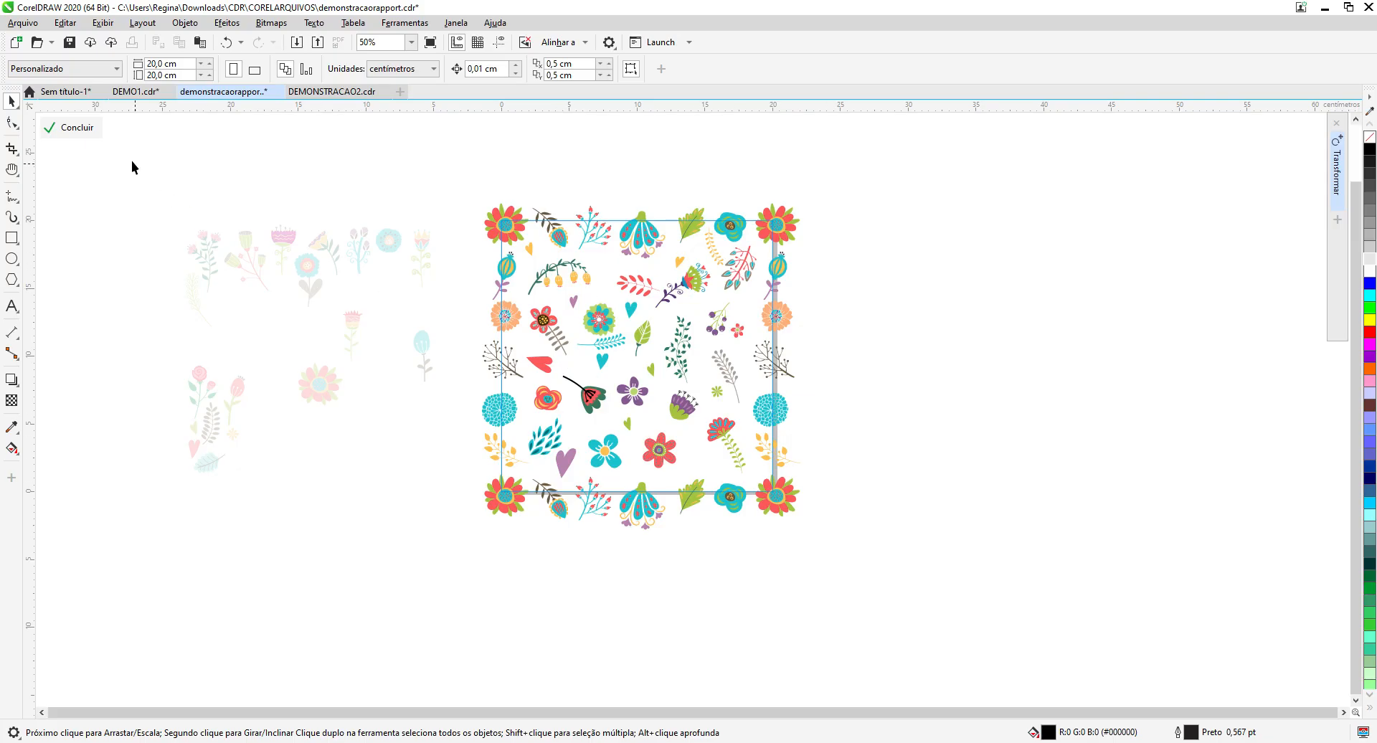
click(71, 126)
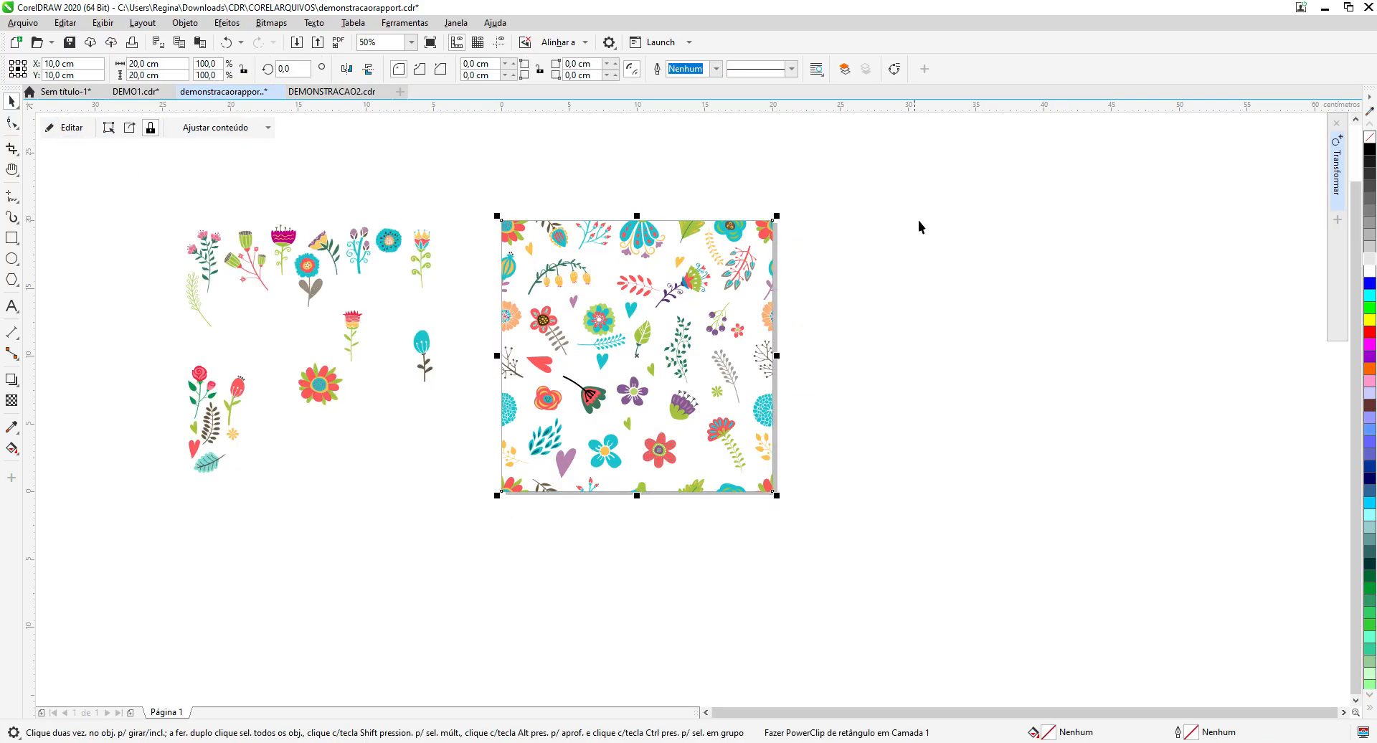
click(776, 247)
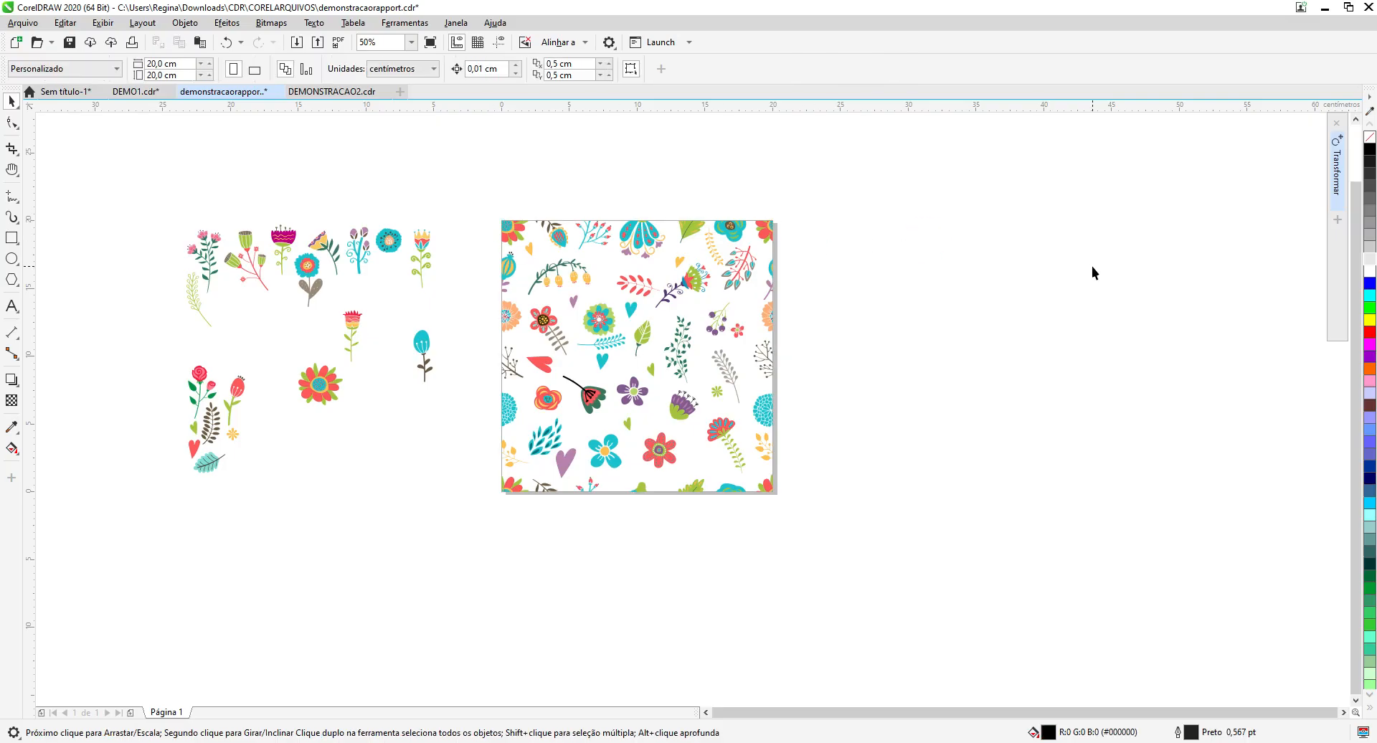
drag(475, 191, 849, 549)
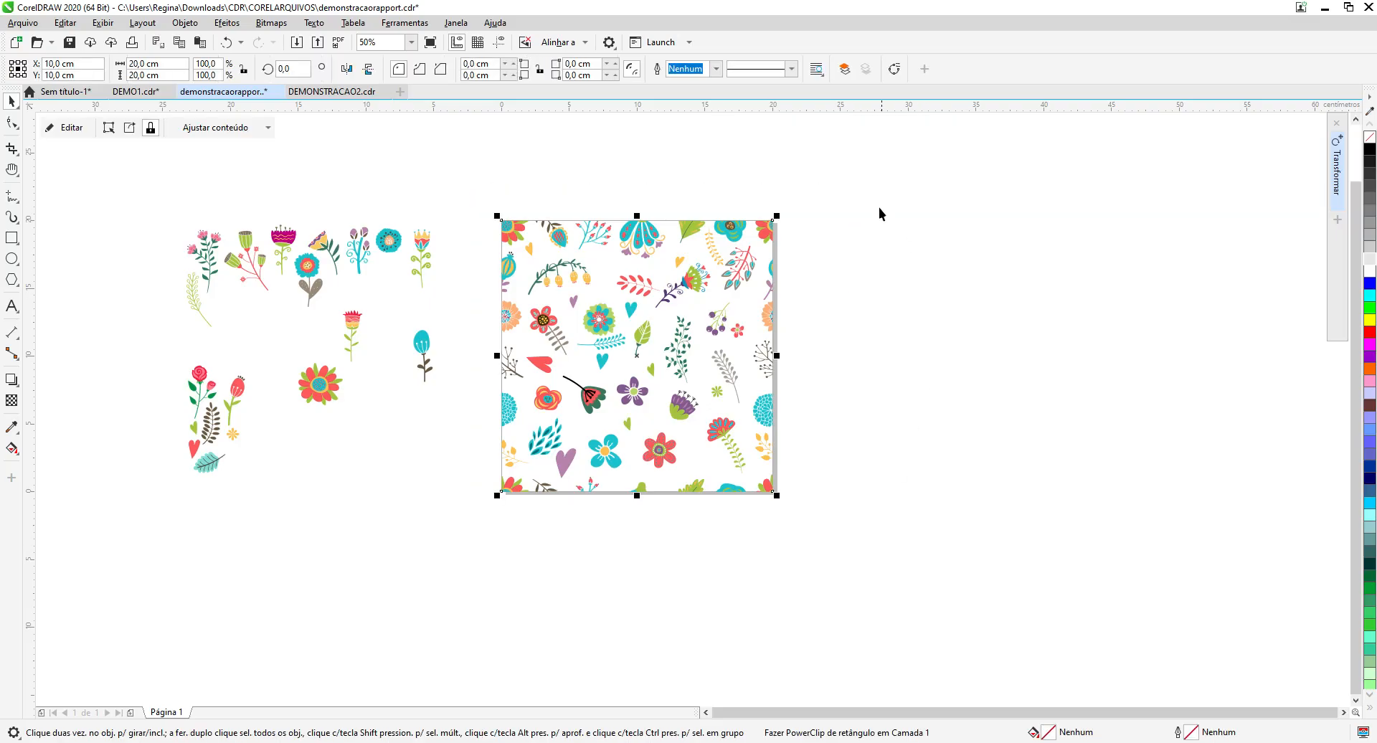
click(858, 239)
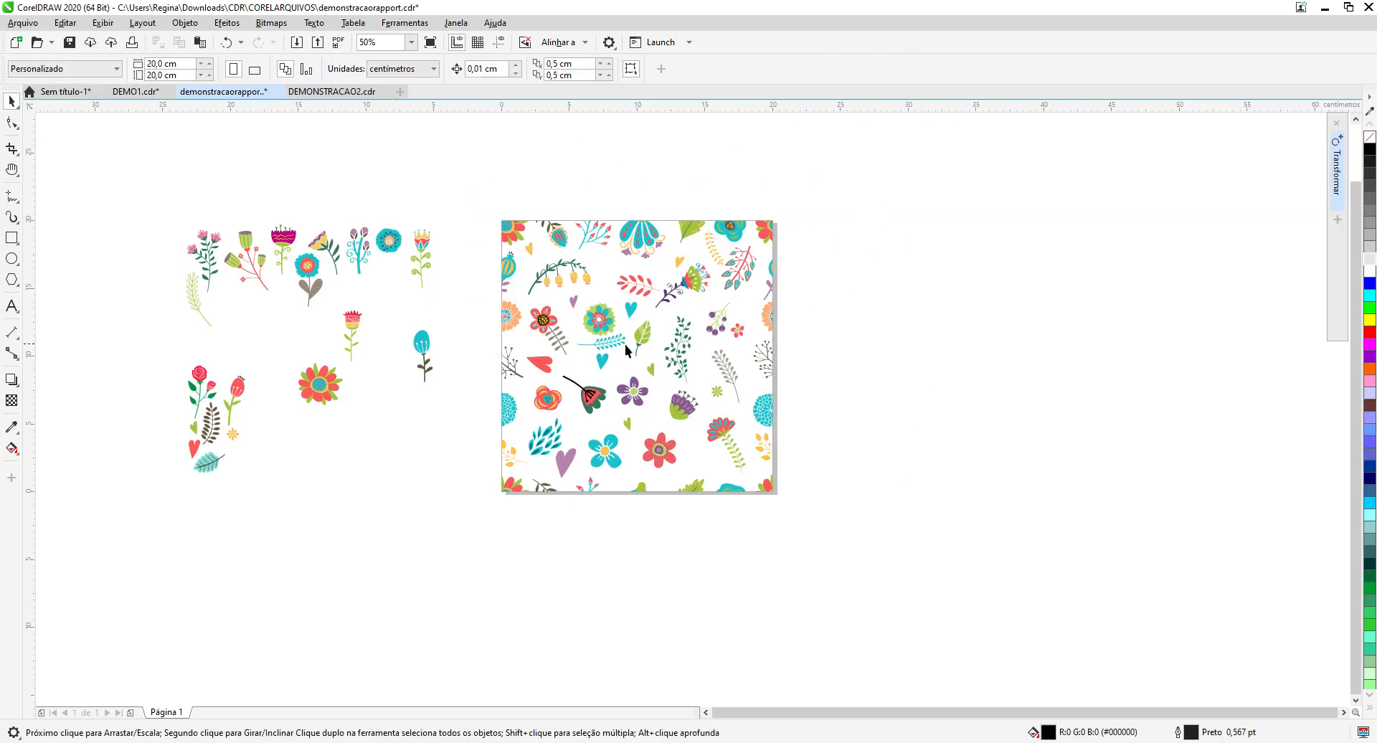
Step: Test the white tile's repeat with a duplicate placed against its right edge at X 30 cm, and undo the duplication
click(629, 359)
drag(629, 355, 905, 354)
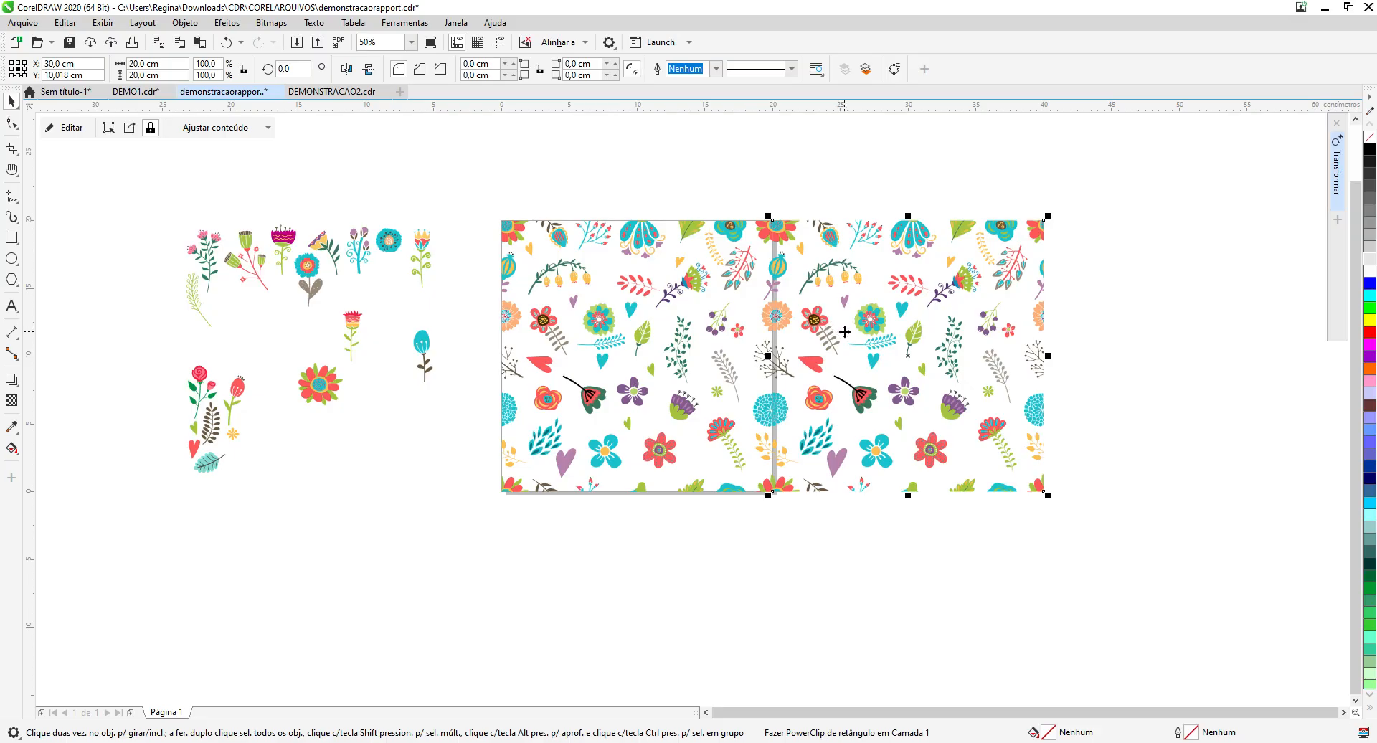
click(227, 45)
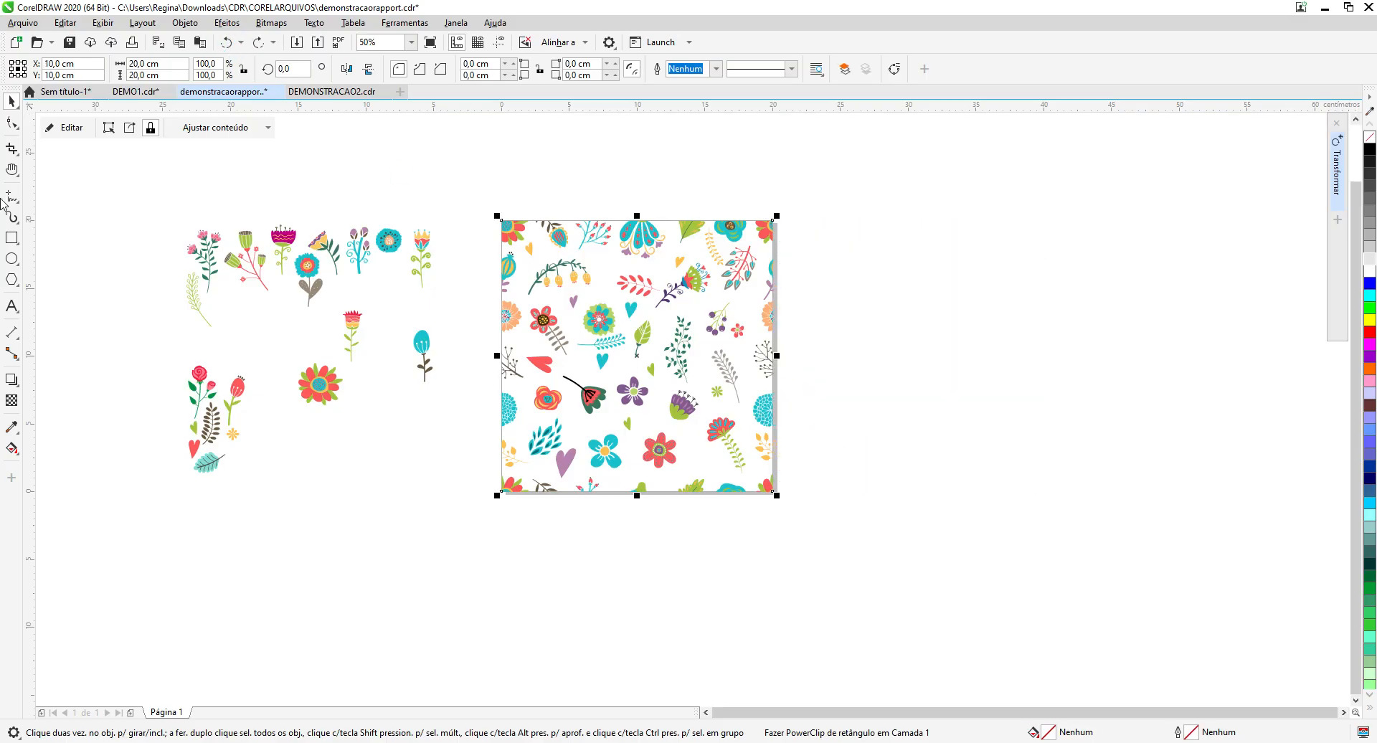
key(h)
drag(454, 428, 320, 375)
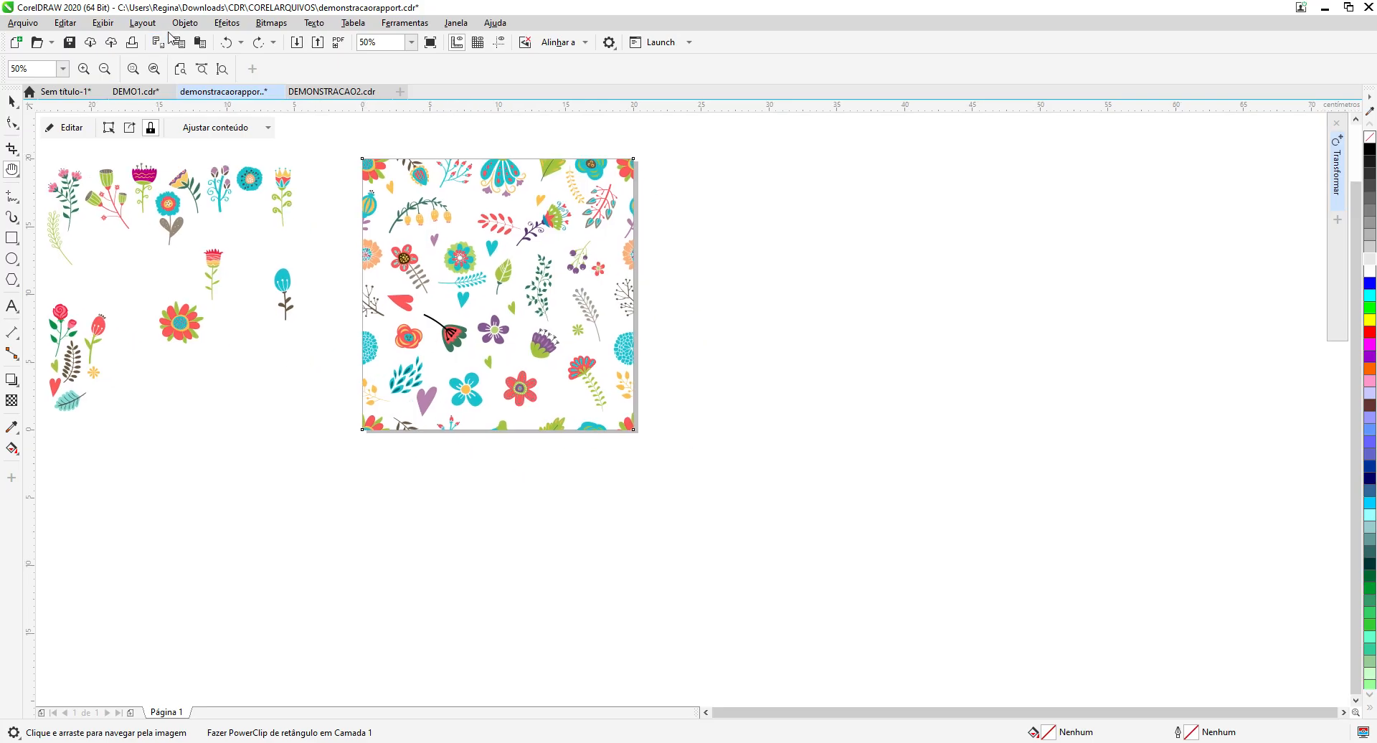
click(10, 105)
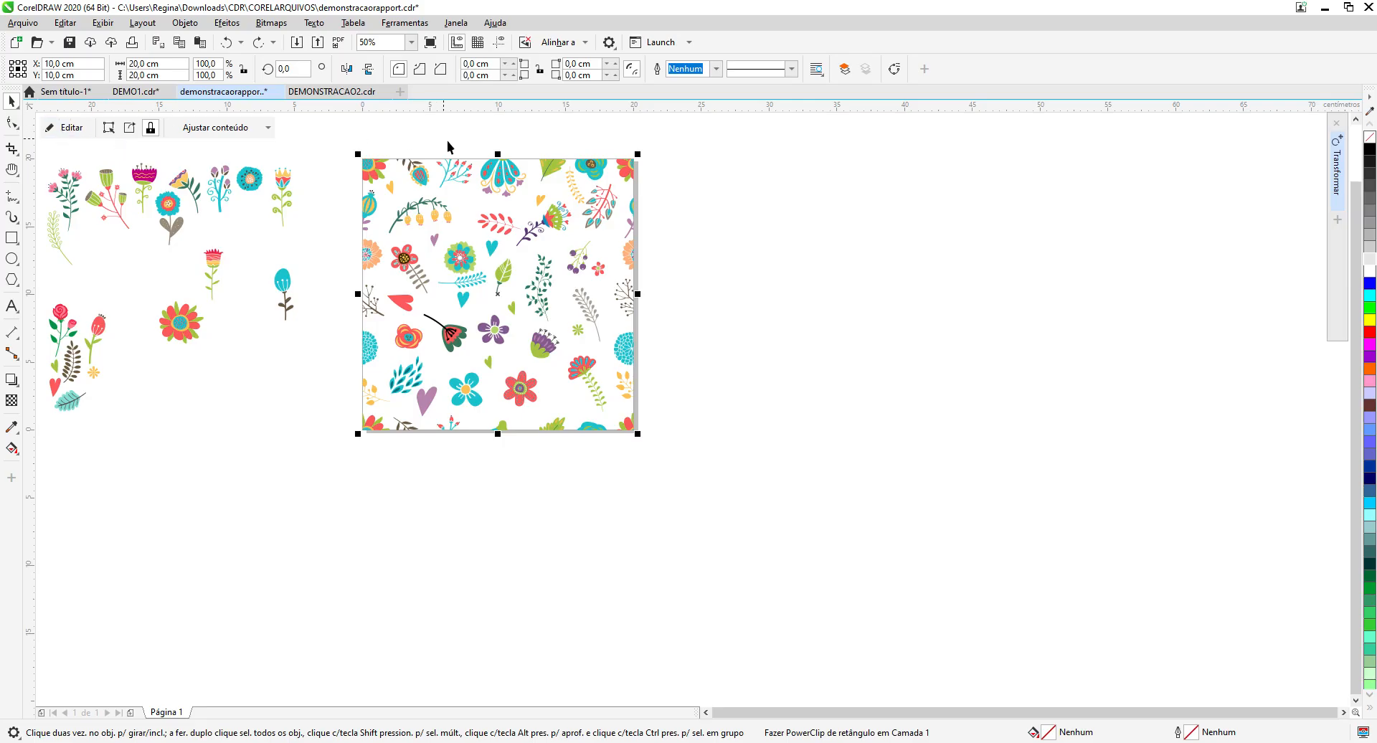
Step: Start creating a pattern fill of the vector type from the white floral tile
click(768, 184)
click(466, 164)
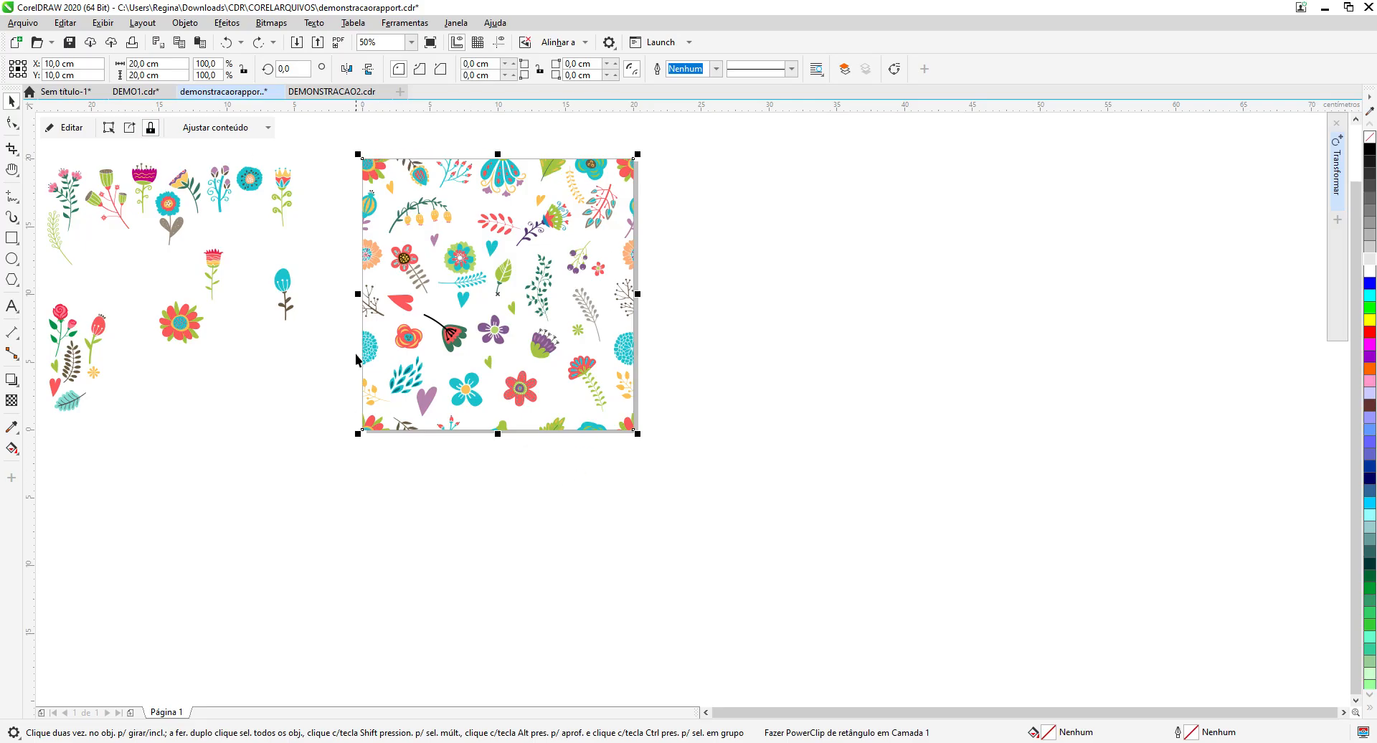
click(184, 24)
mouse_move(252, 42)
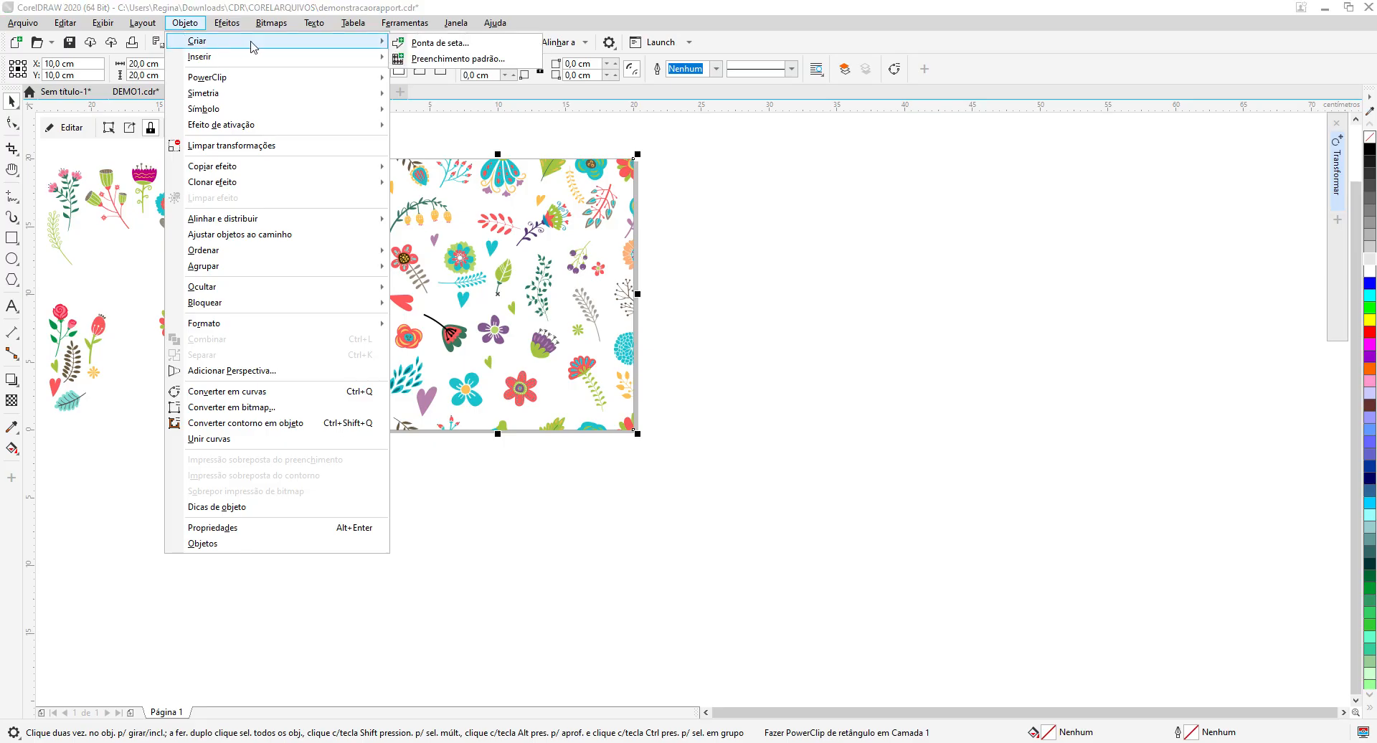
click(459, 60)
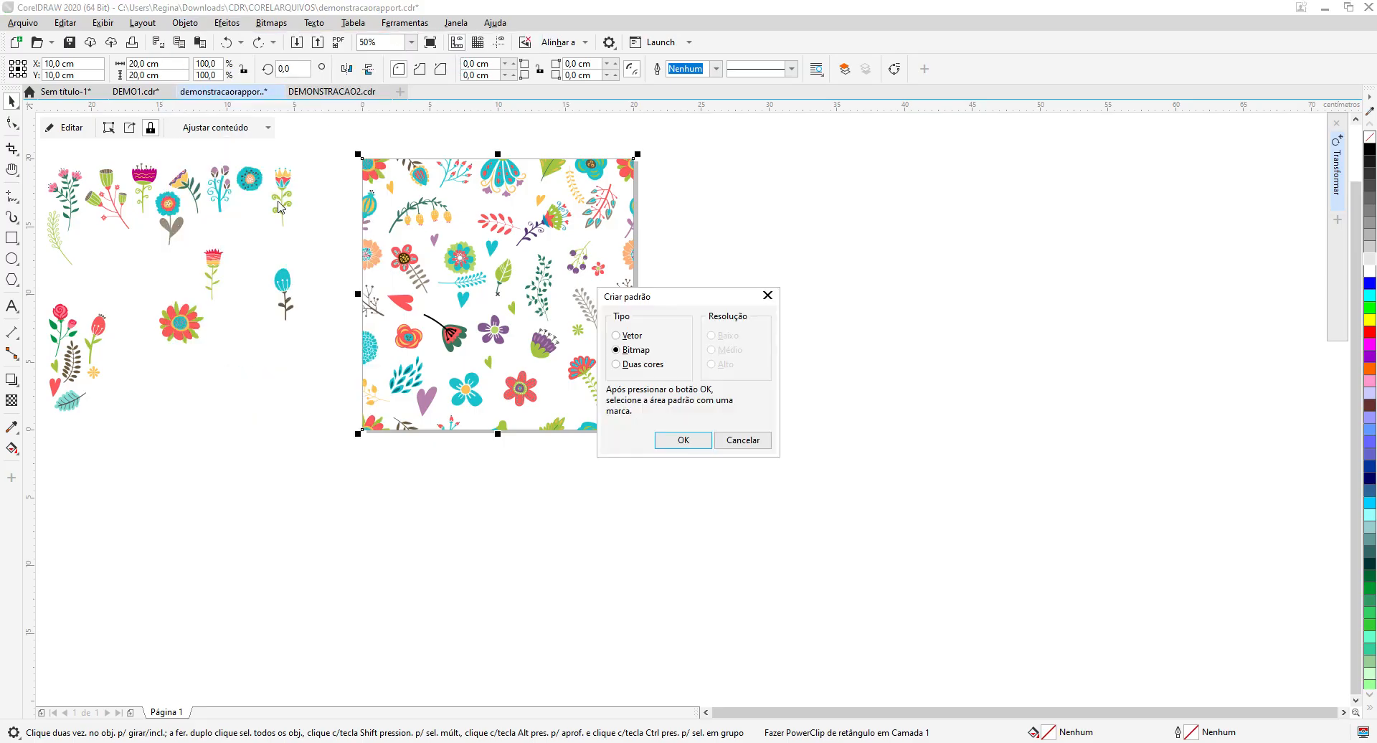
click(616, 335)
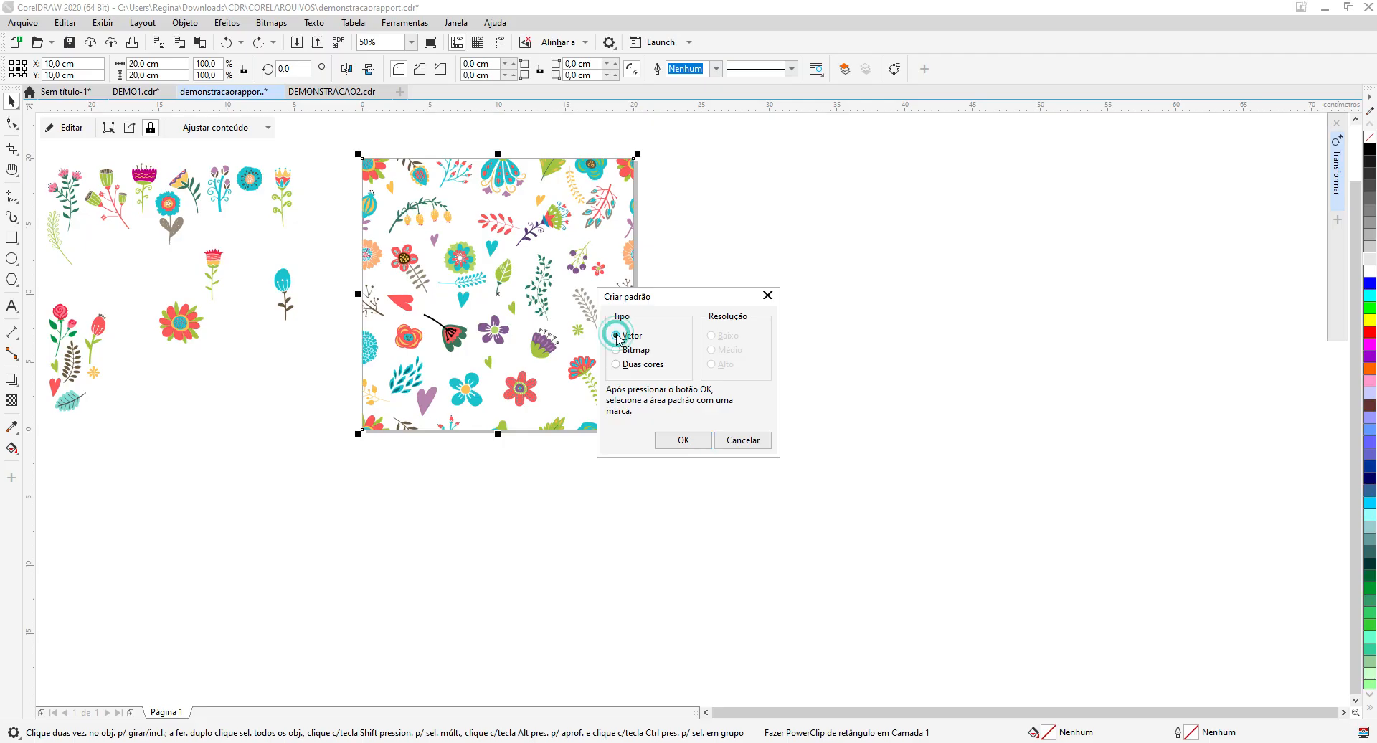
click(684, 440)
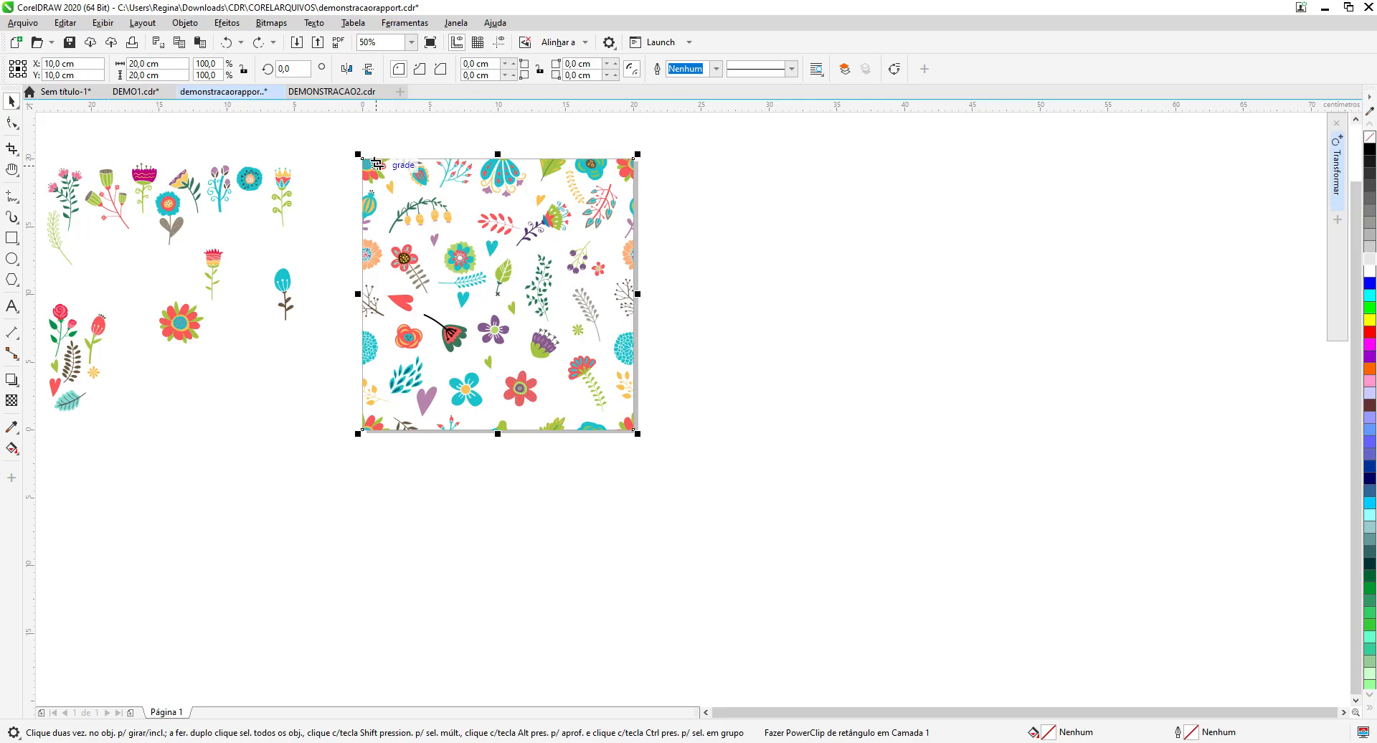
Step: Mark the whole 20 cm floral tile as the pattern area, accept it, and save the custom fill with the title "vintage"
click(585, 44)
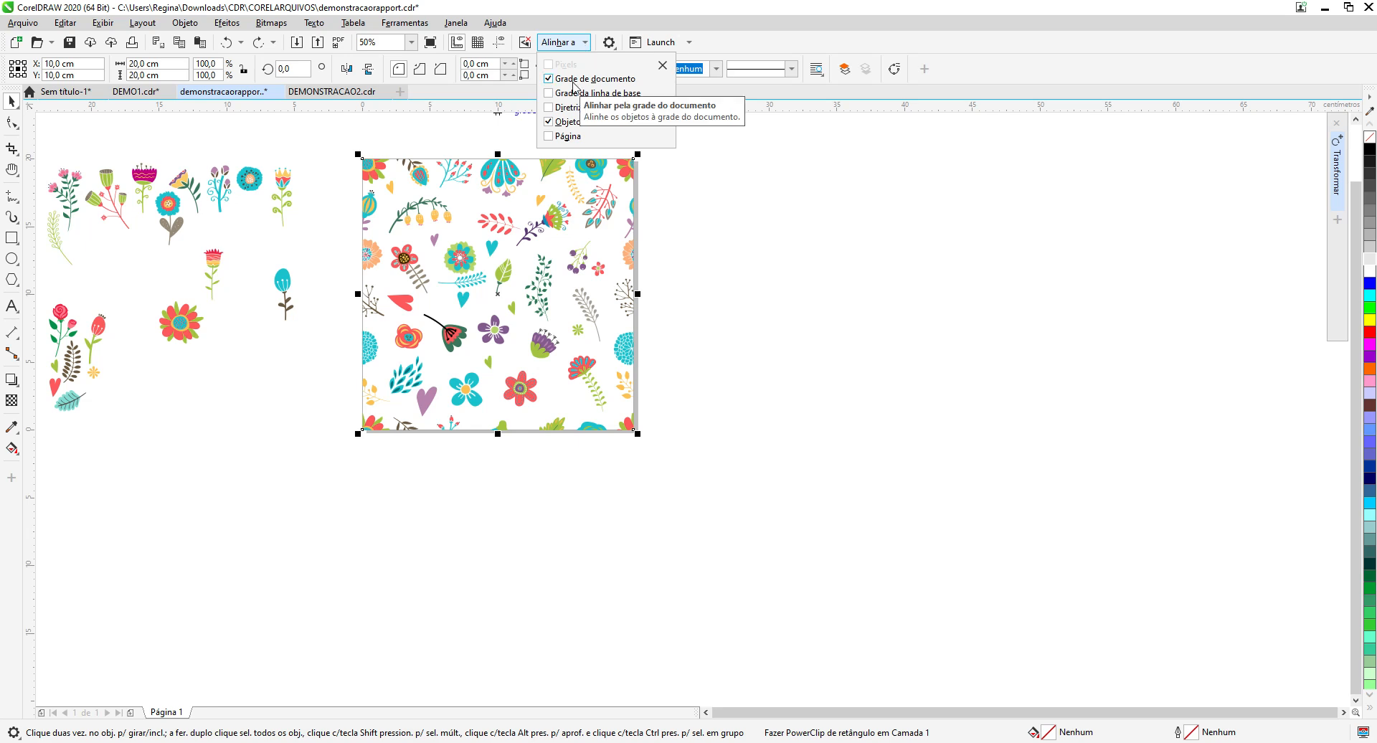
click(585, 43)
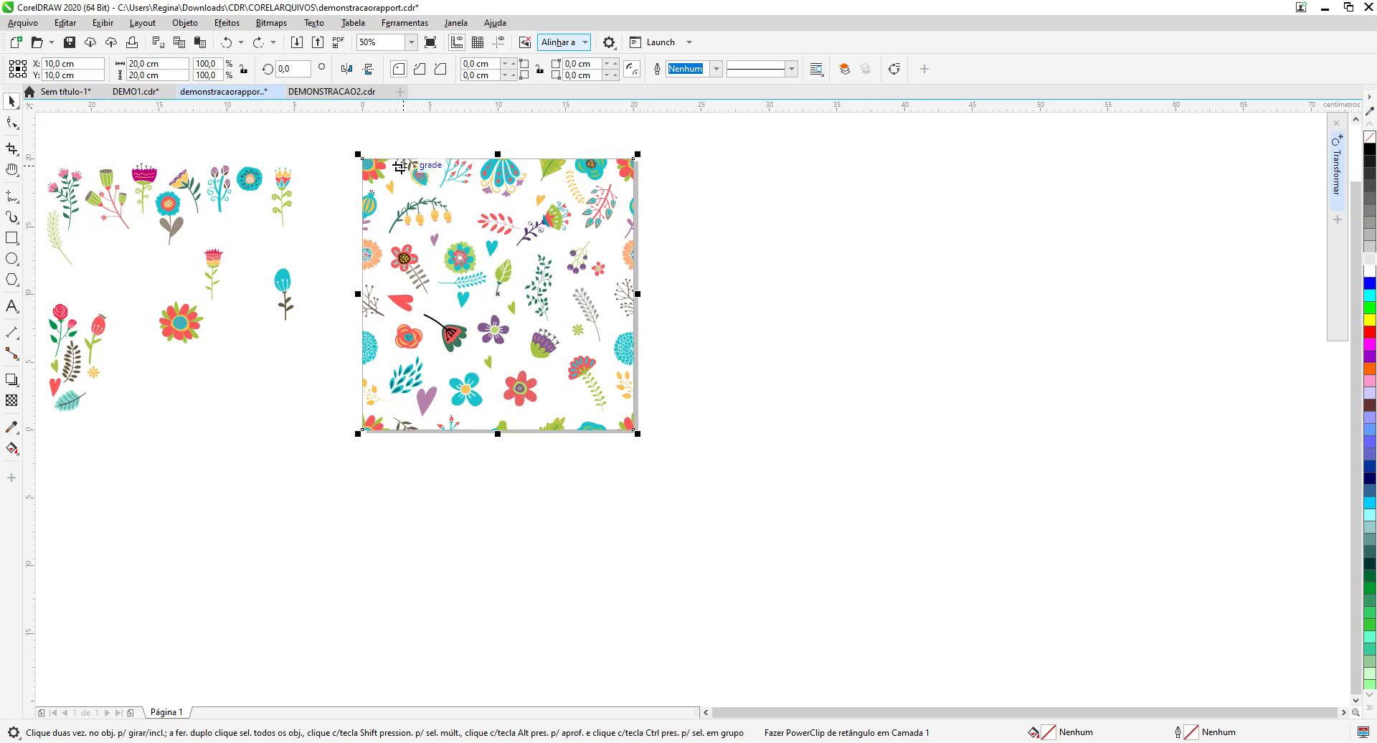
drag(364, 159, 634, 433)
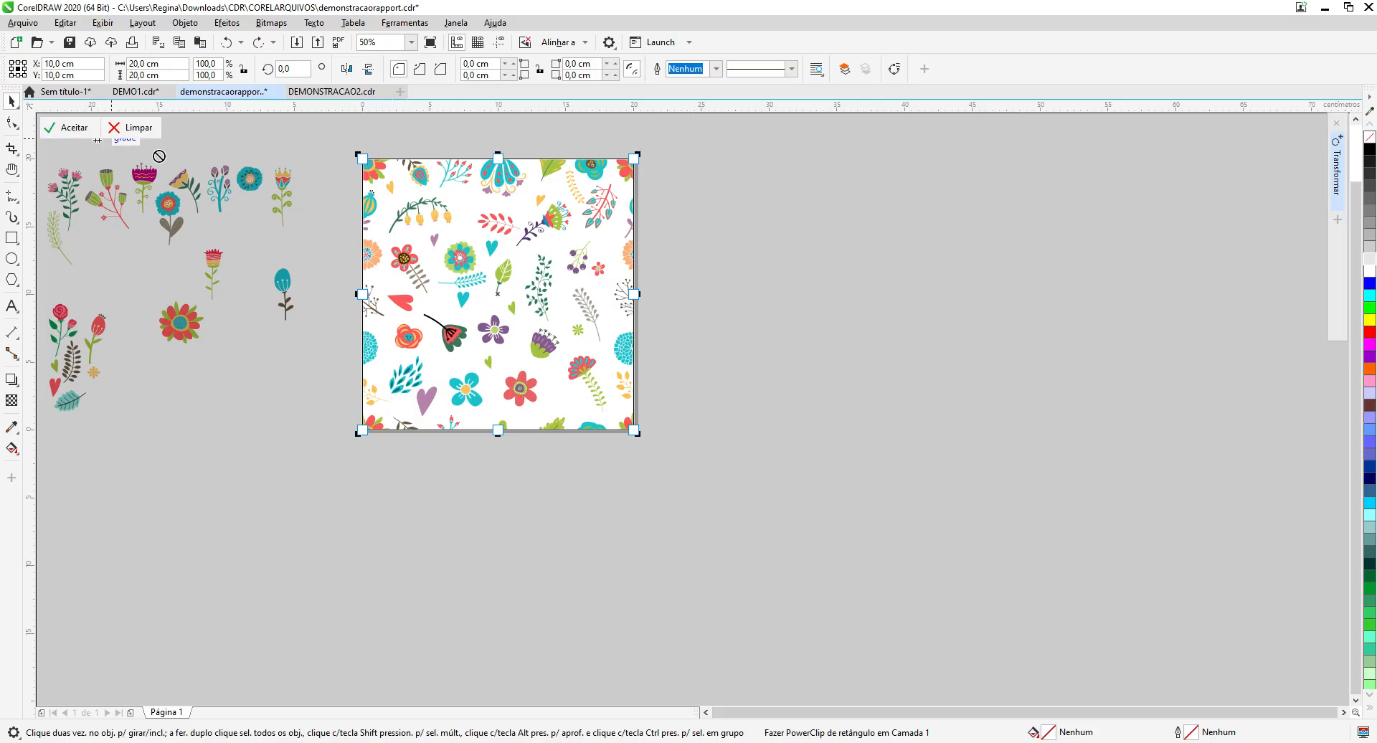
scroll(369, 418, up, 1)
scroll(369, 418, up, 1)
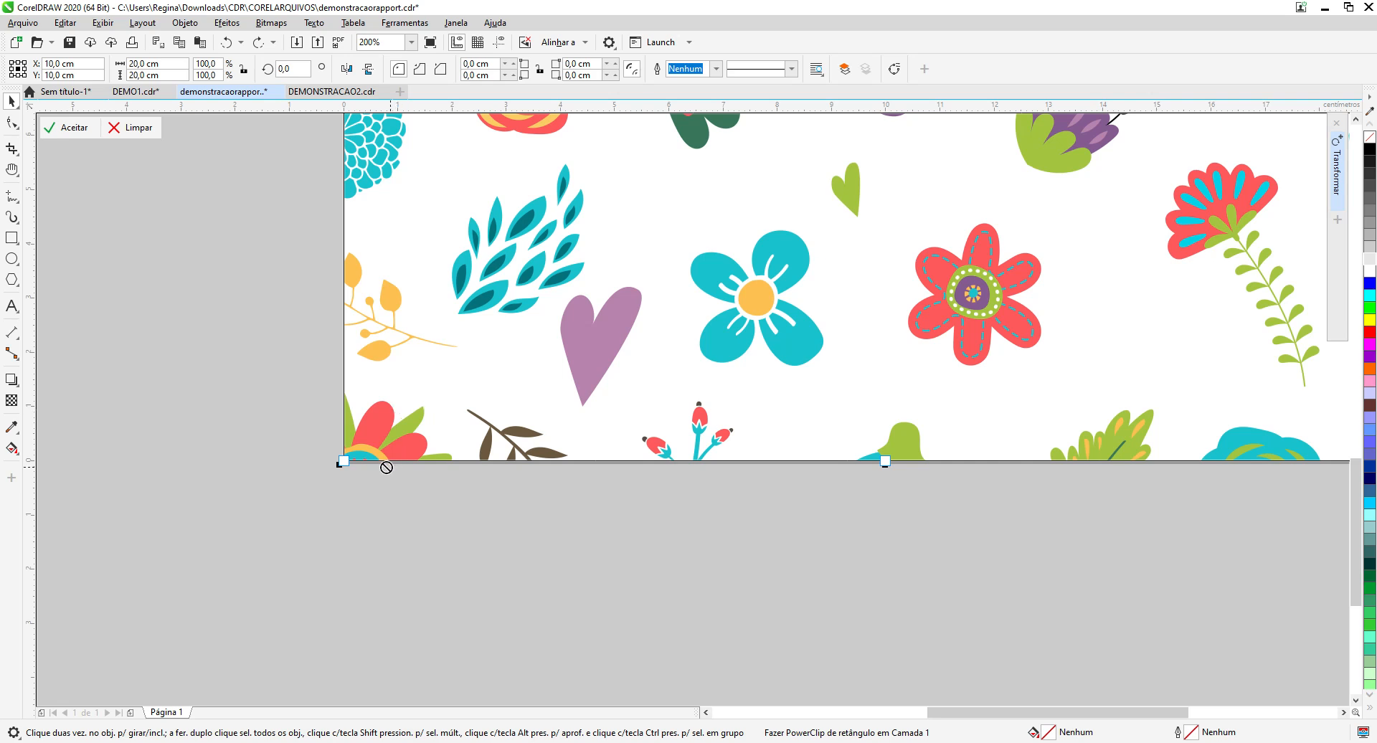
scroll(503, 463, down, 1)
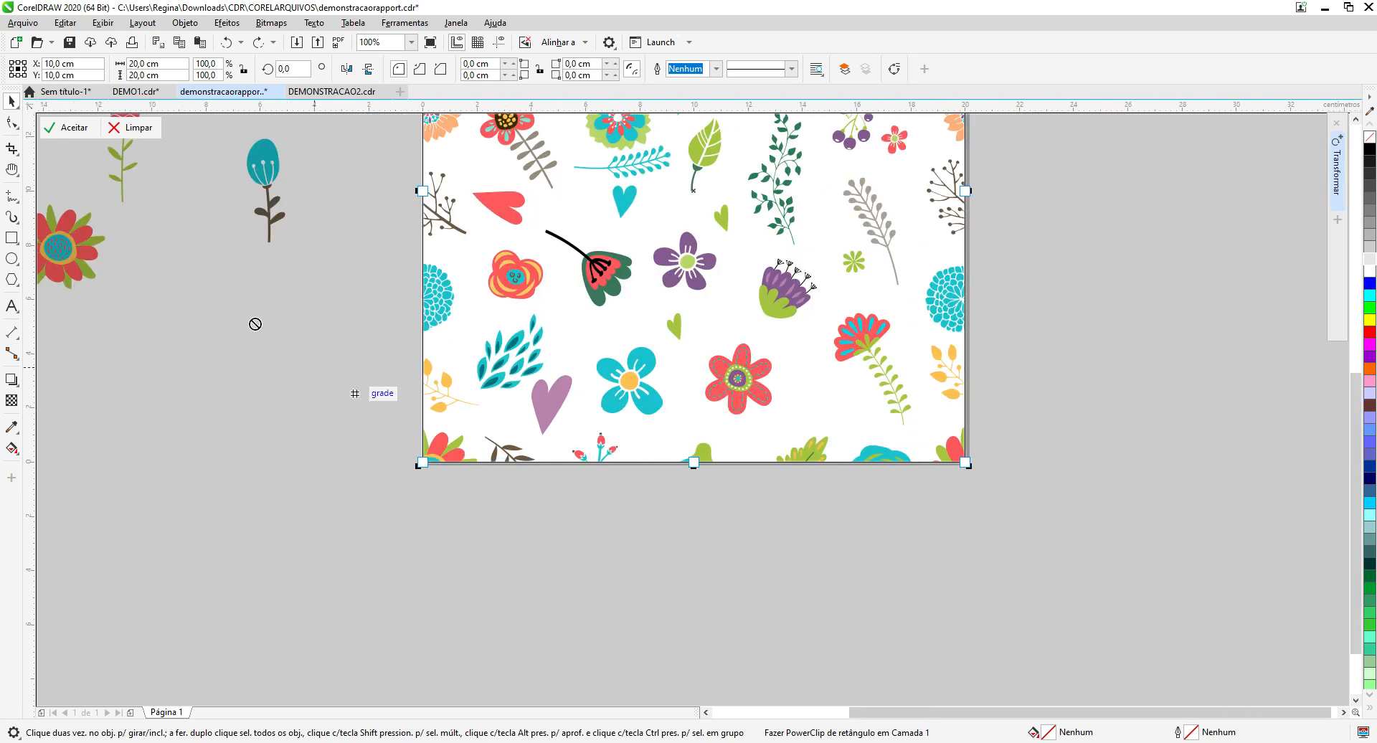
click(75, 129)
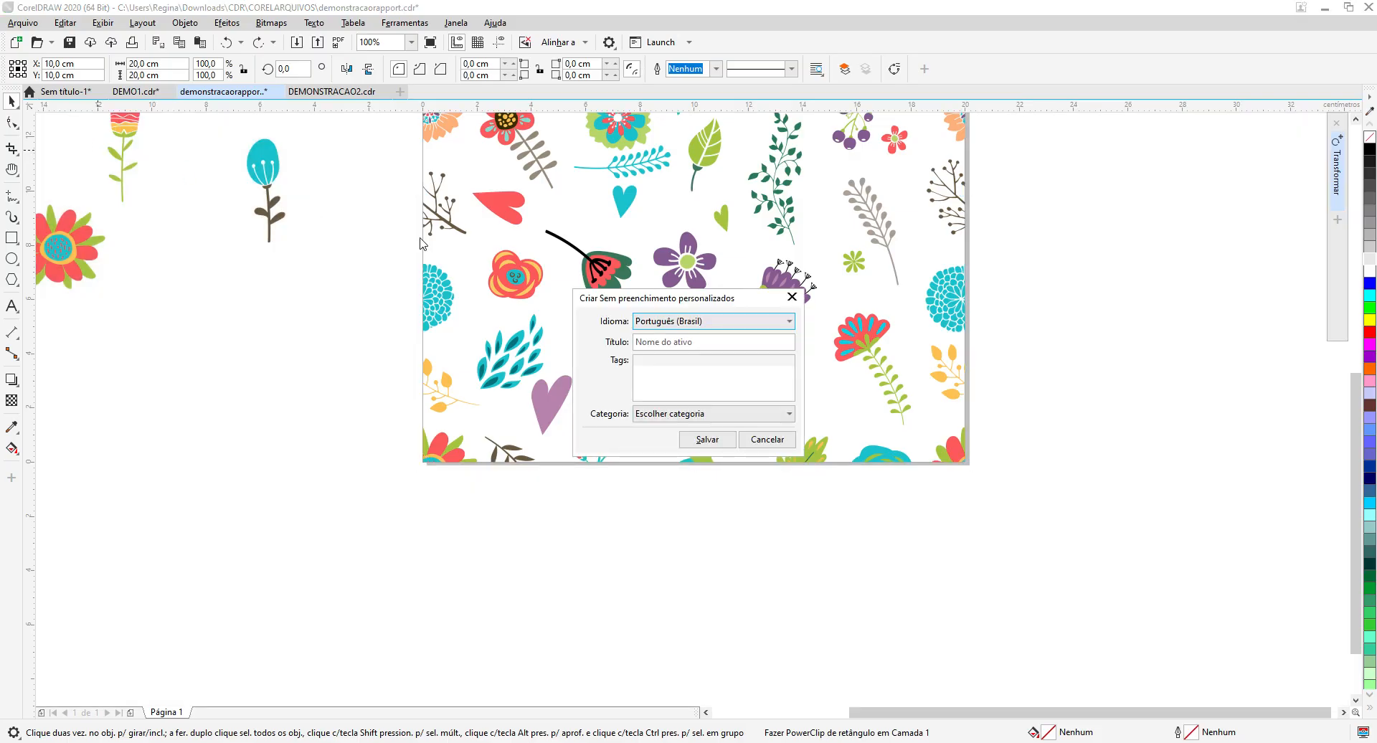
click(699, 344)
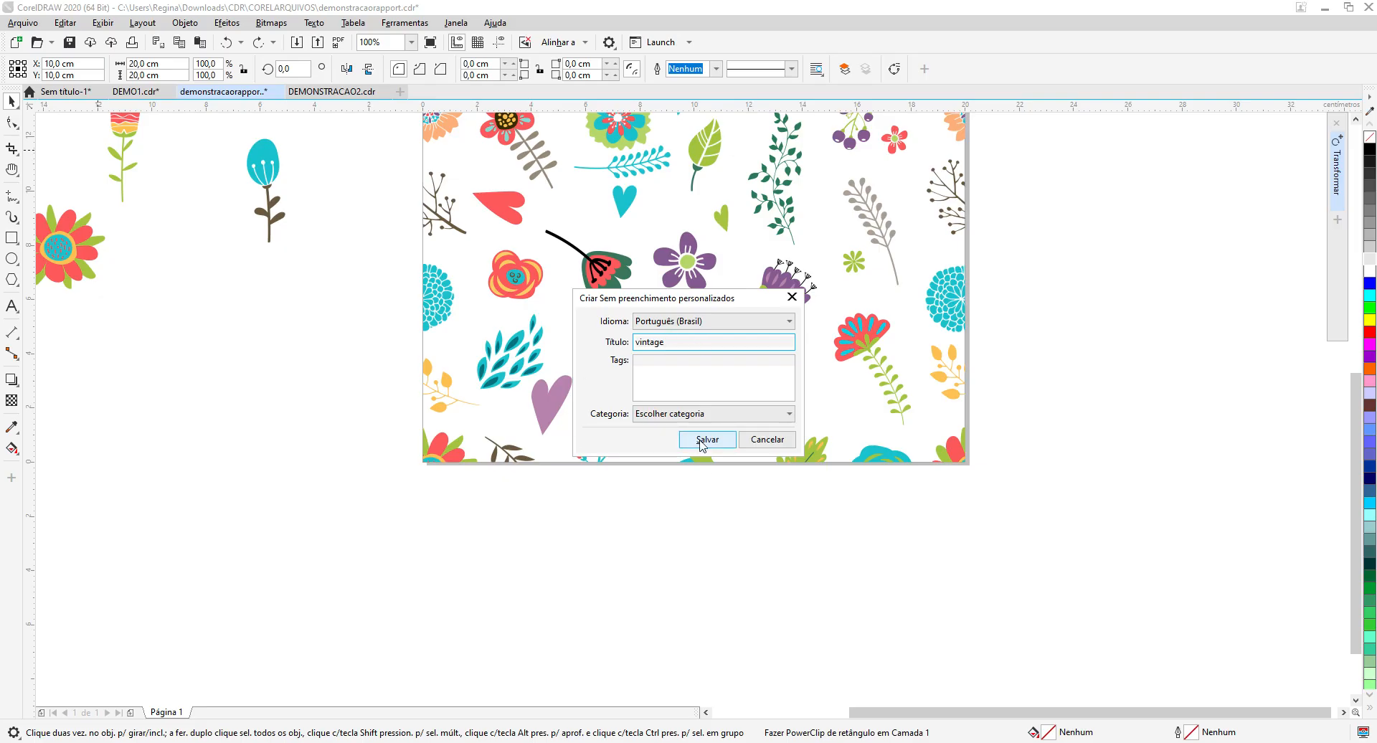
click(702, 442)
Step: Move the floral tile off the page's left side, to about X -10.3 cm, Y 1.9 cm
scroll(687, 396, down, 1)
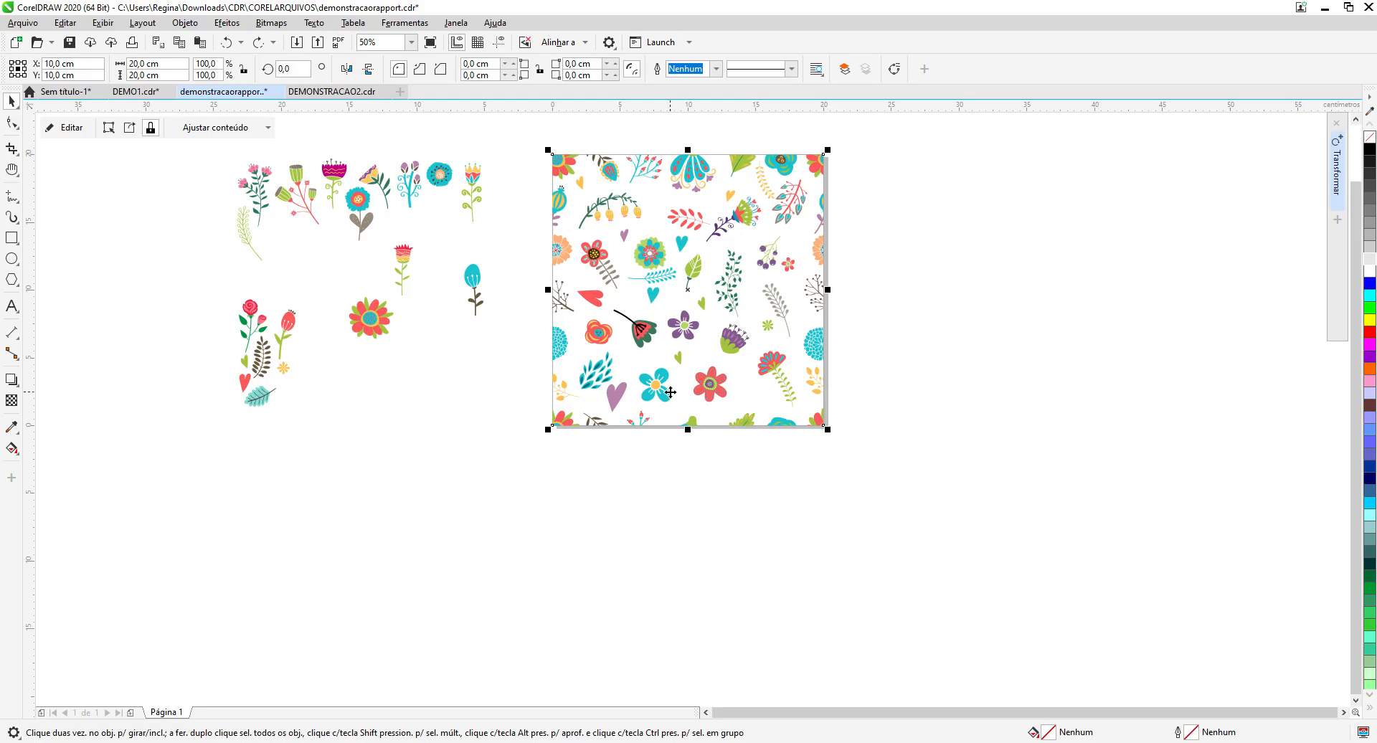
drag(688, 290, 413, 400)
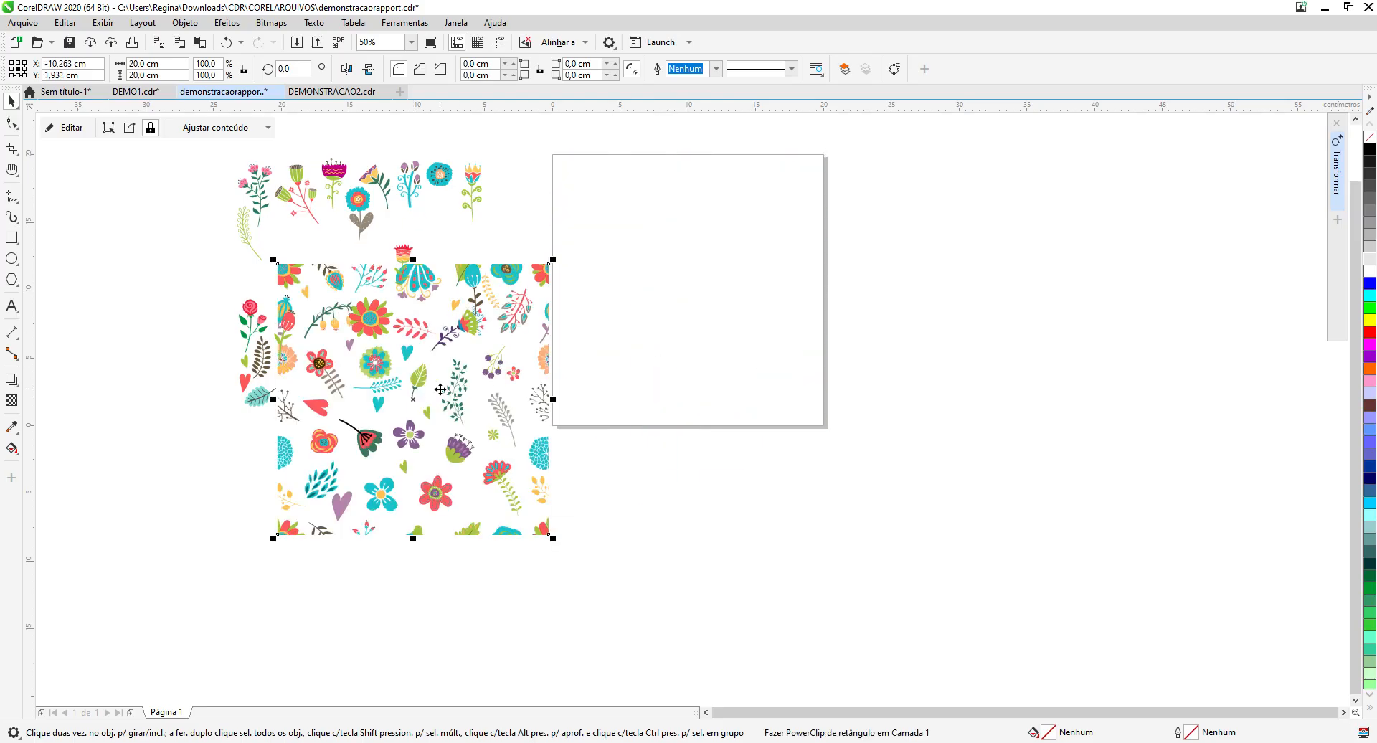
click(12, 241)
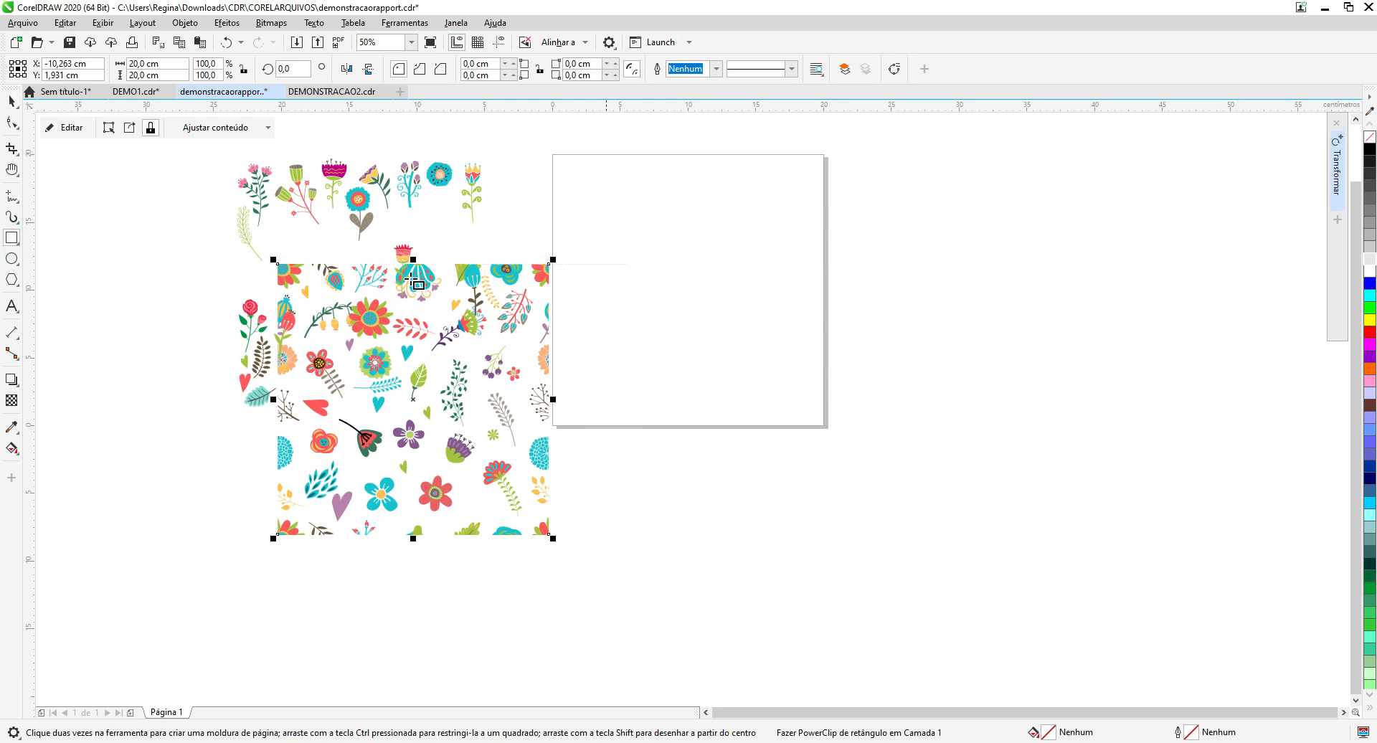
click(13, 103)
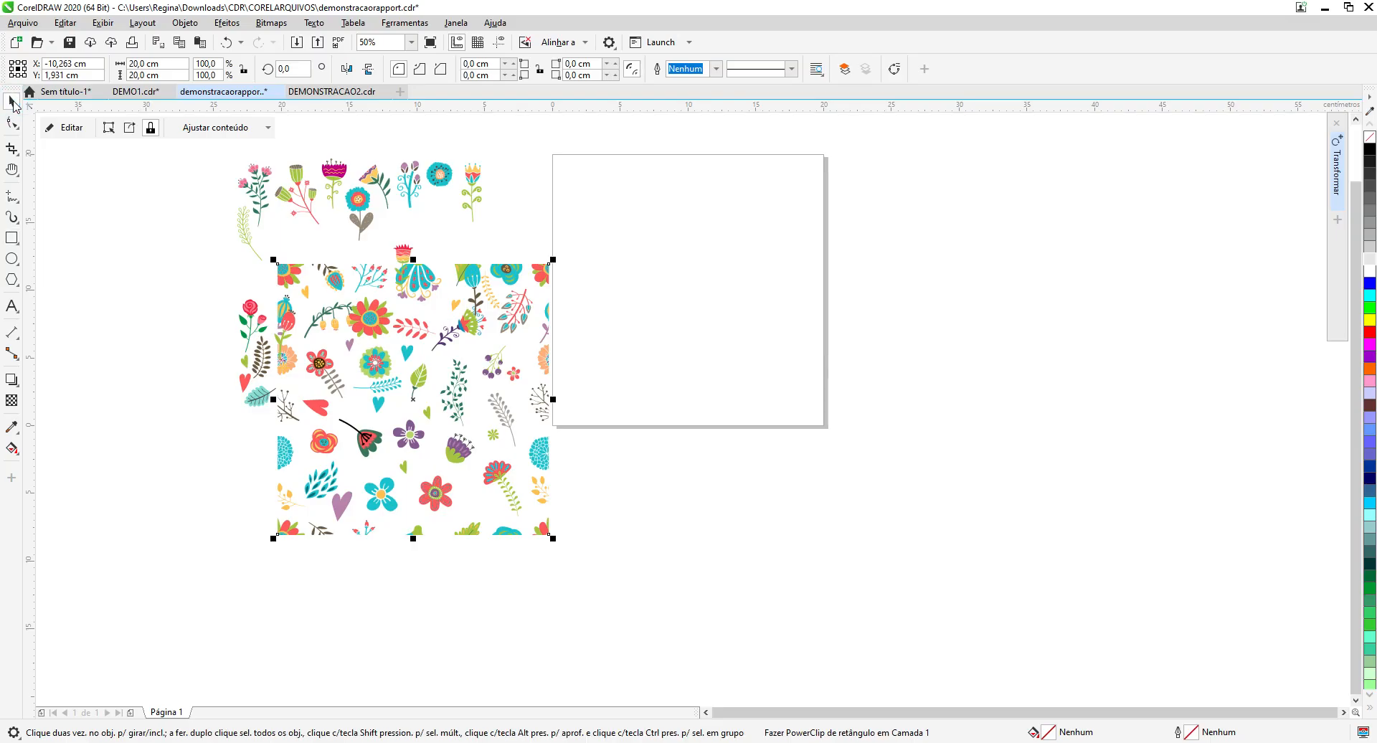
Step: Draw a wide rectangle about 55.7 by 16.9 cm to the right of the page and remove its fill
click(12, 170)
drag(774, 363, 293, 318)
click(12, 238)
drag(556, 221, 1311, 452)
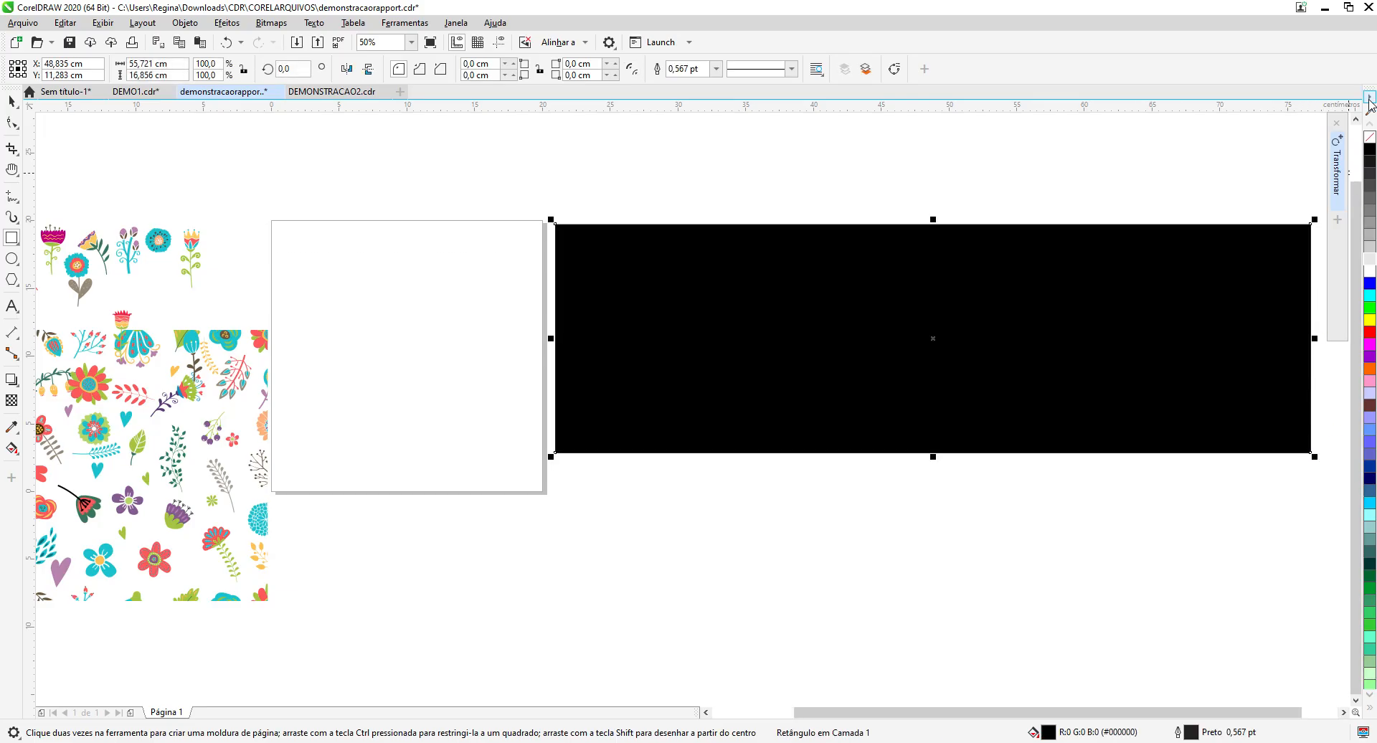
click(1371, 138)
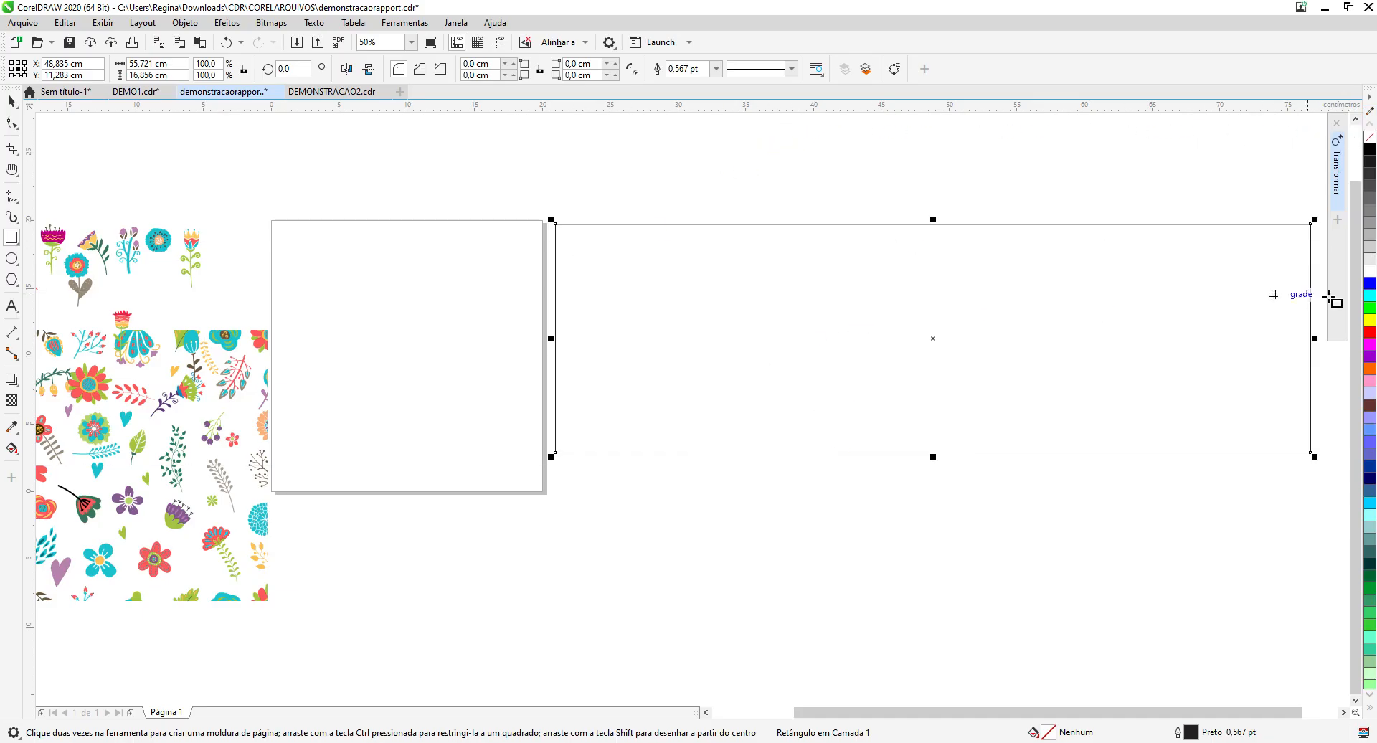
Step: Fill the wide rectangle with the "vintage" vector pattern from the recent fills
double_click(1047, 733)
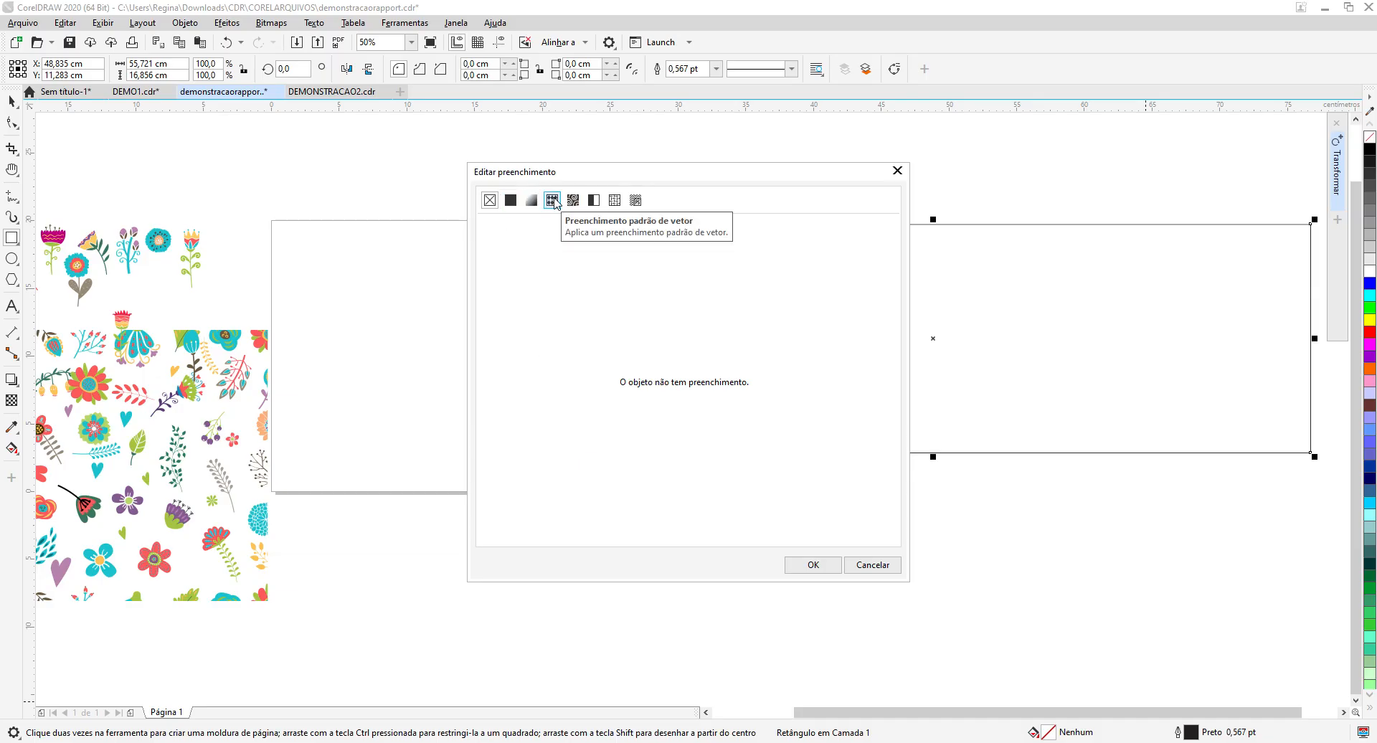
click(554, 202)
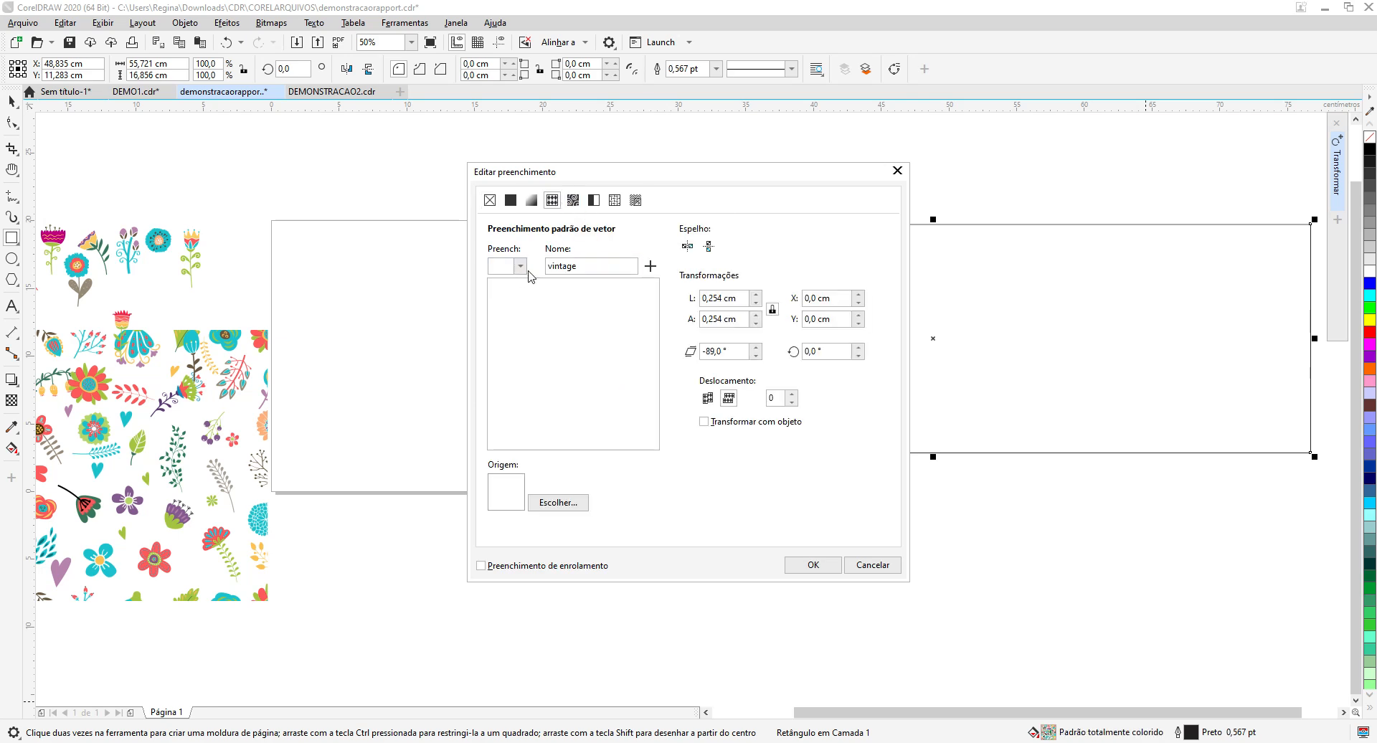
click(520, 266)
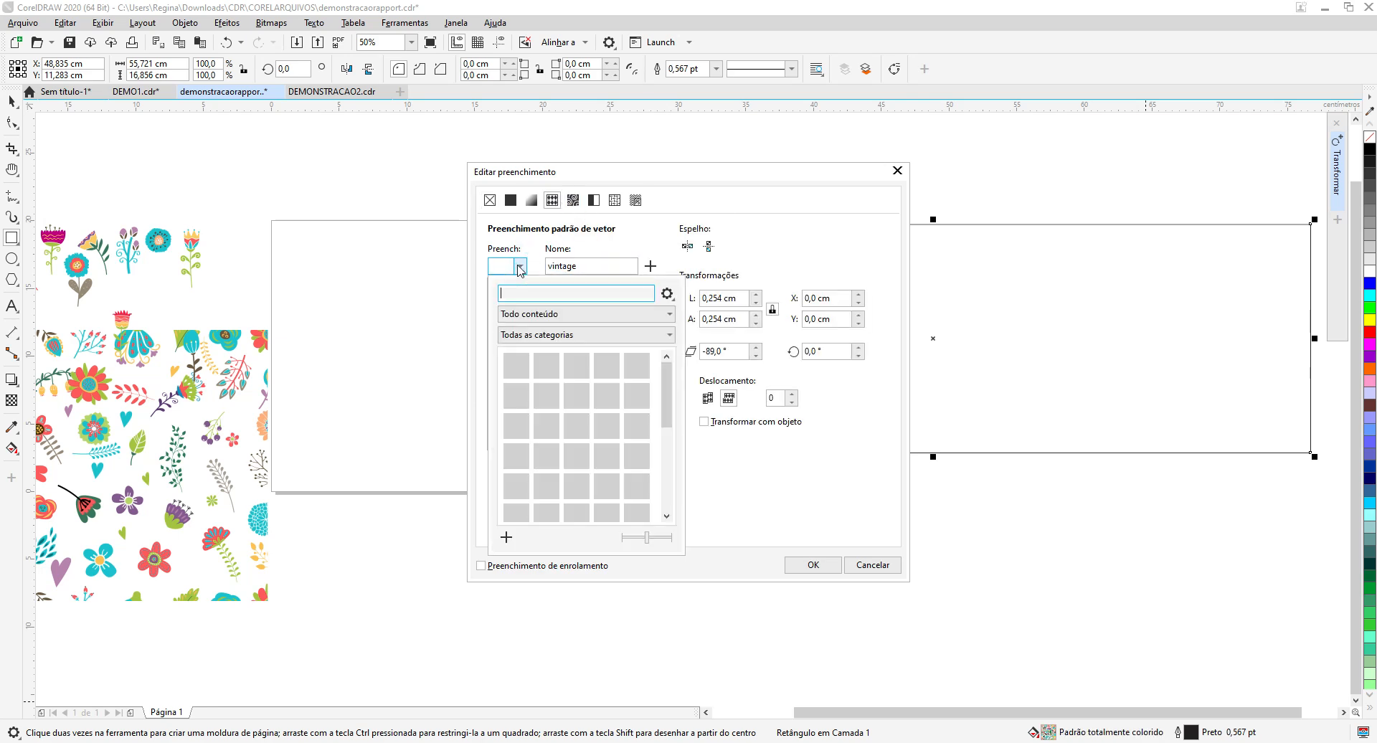
click(671, 321)
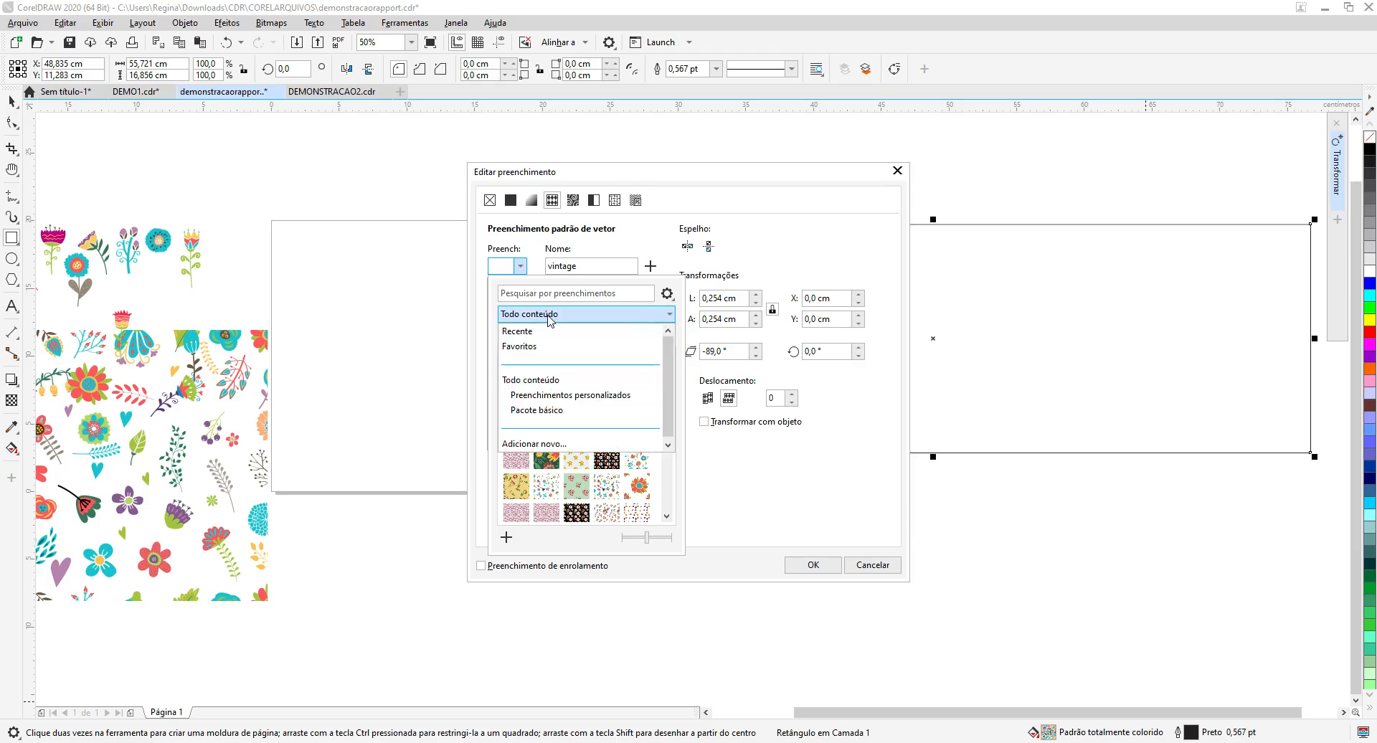
click(529, 330)
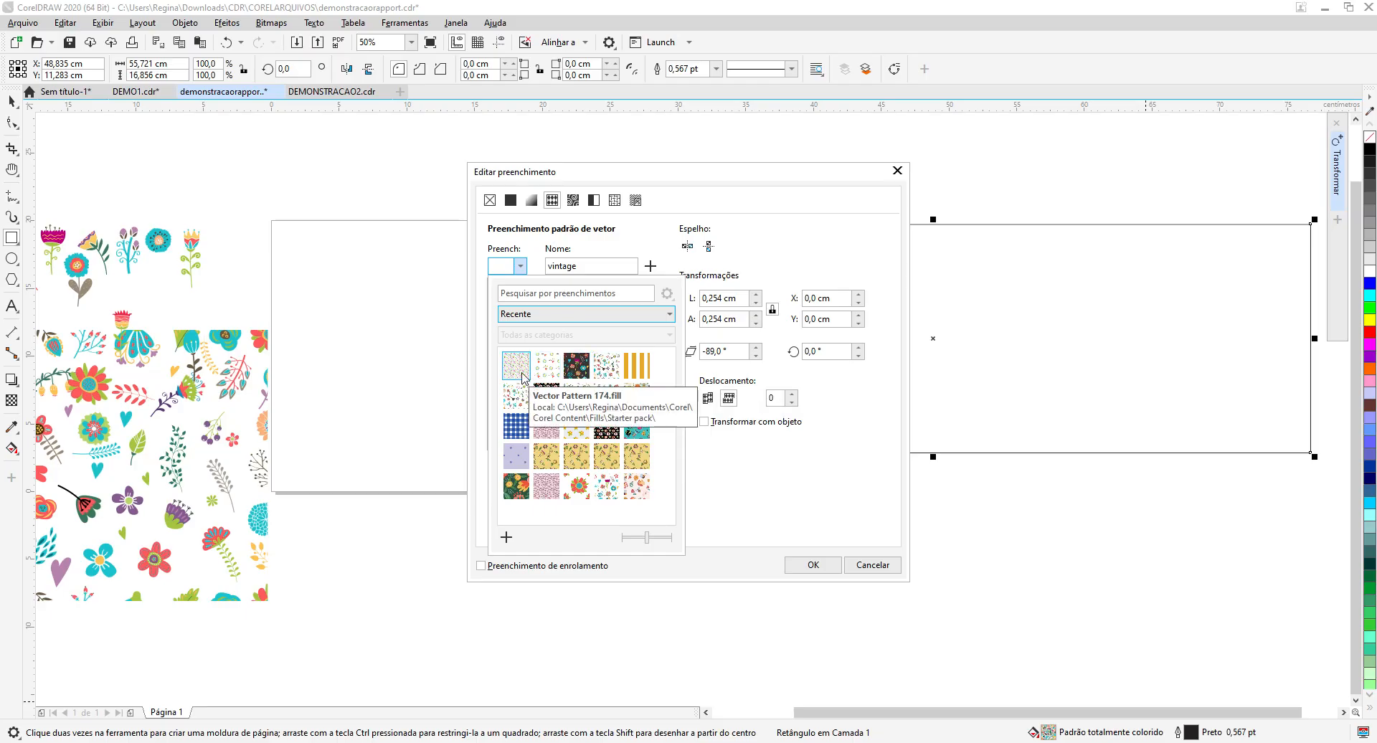
click(607, 486)
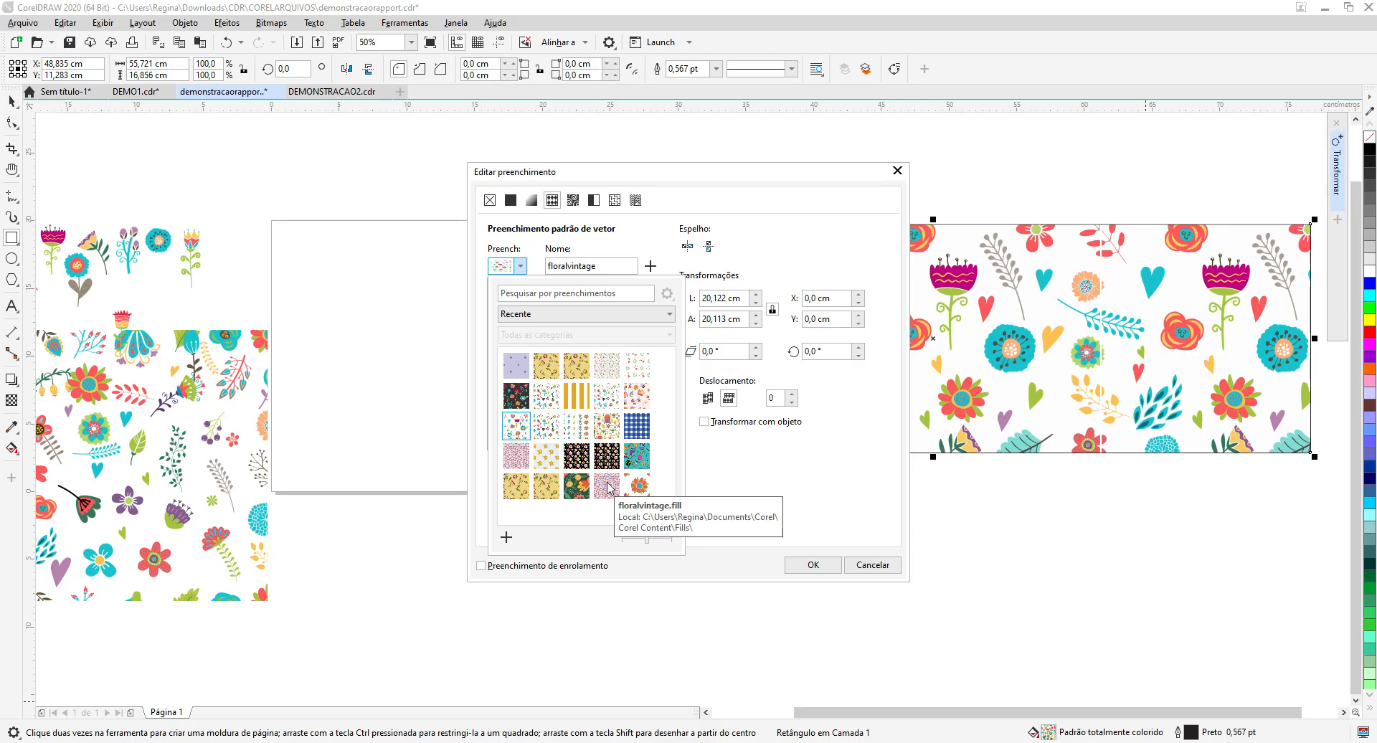
click(547, 433)
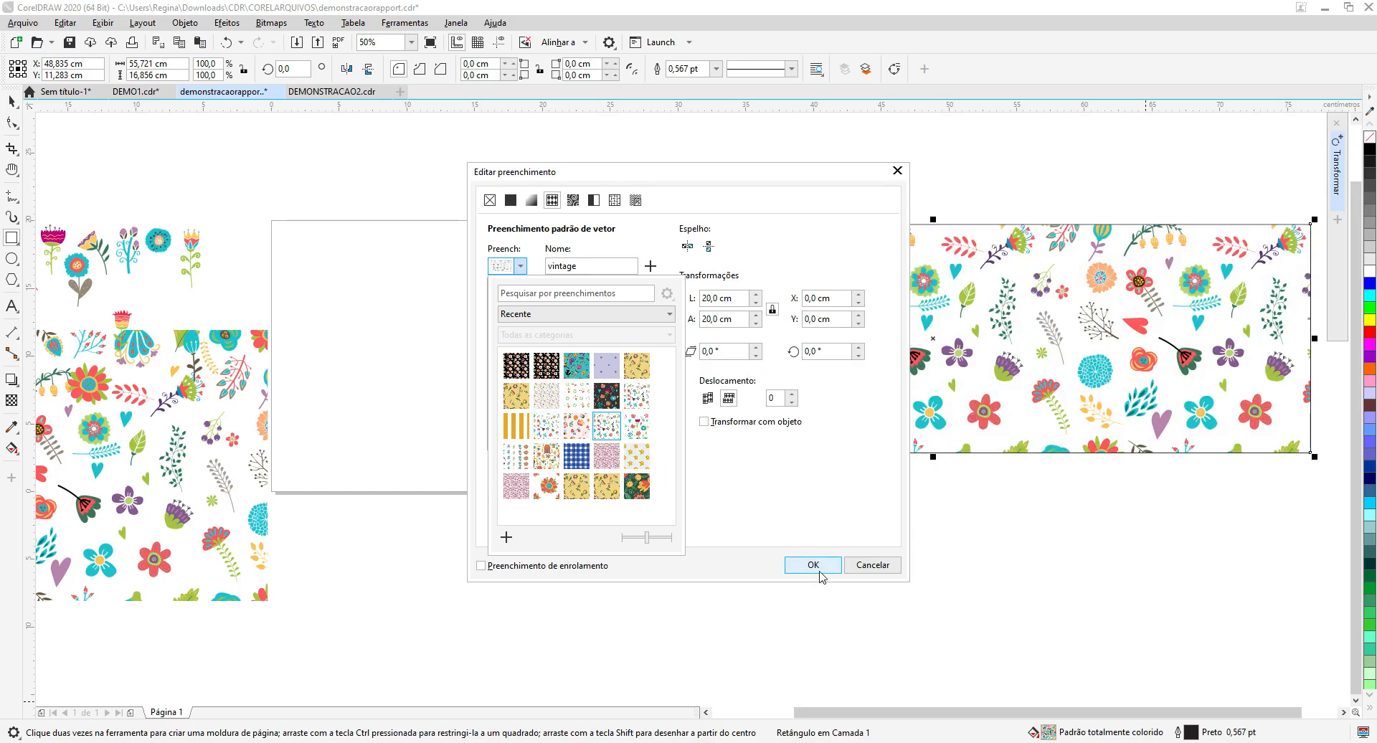
click(820, 574)
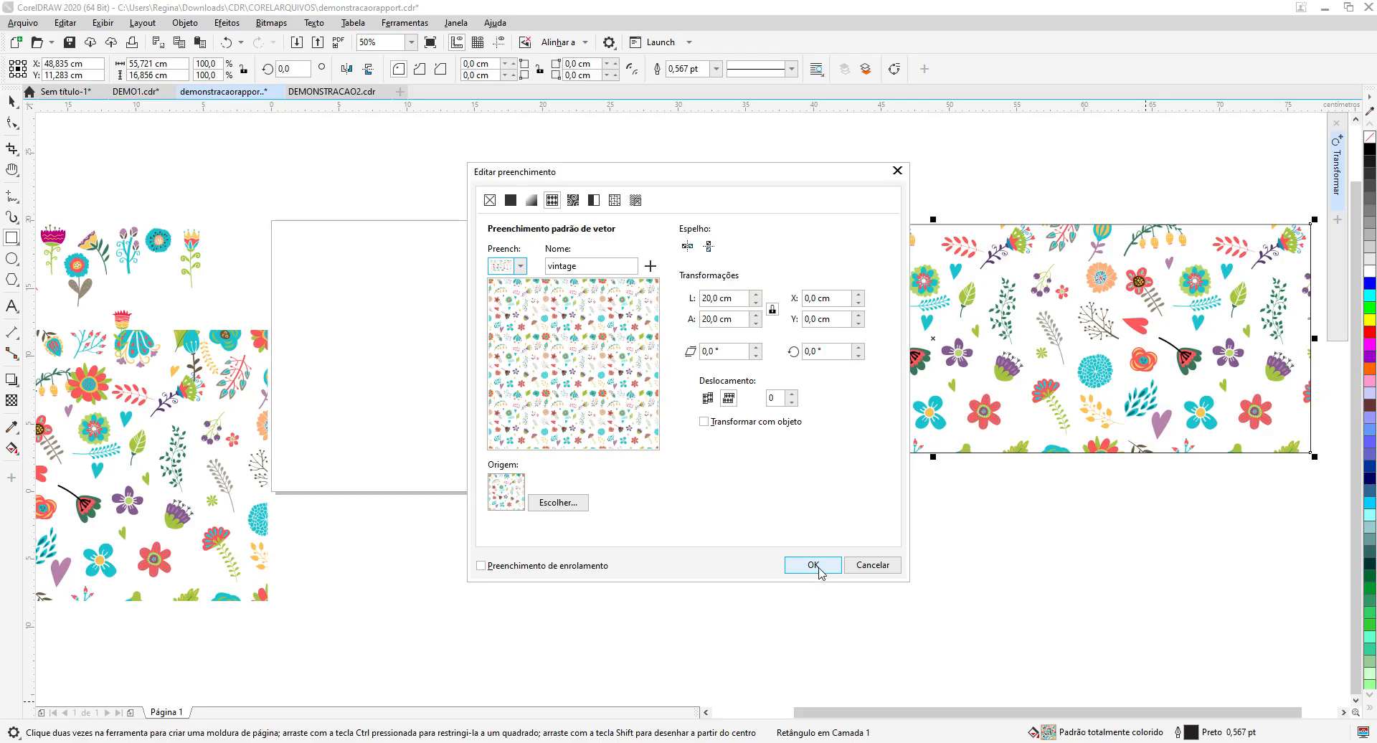
click(814, 565)
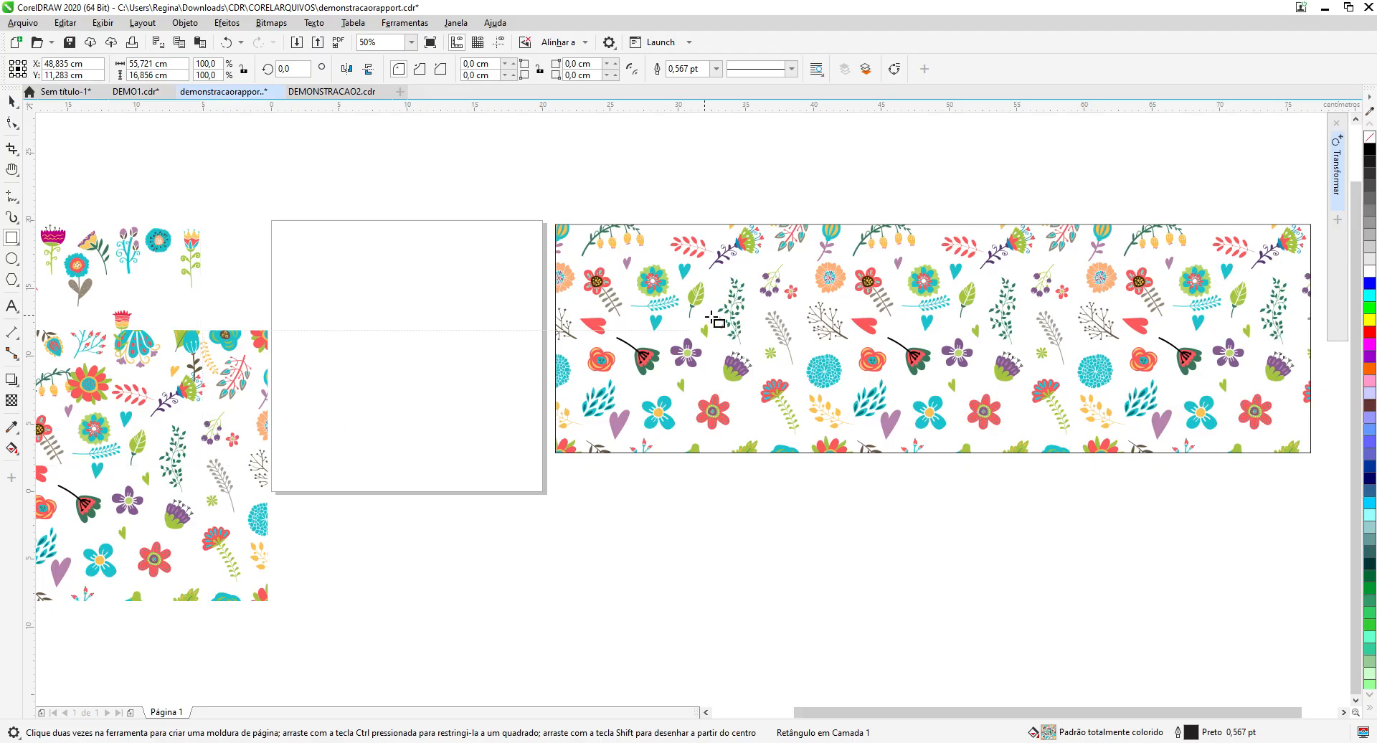
Step: Set the wide rectangle's vector pattern tile size to 10 cm wide and 10 cm high
double_click(1047, 732)
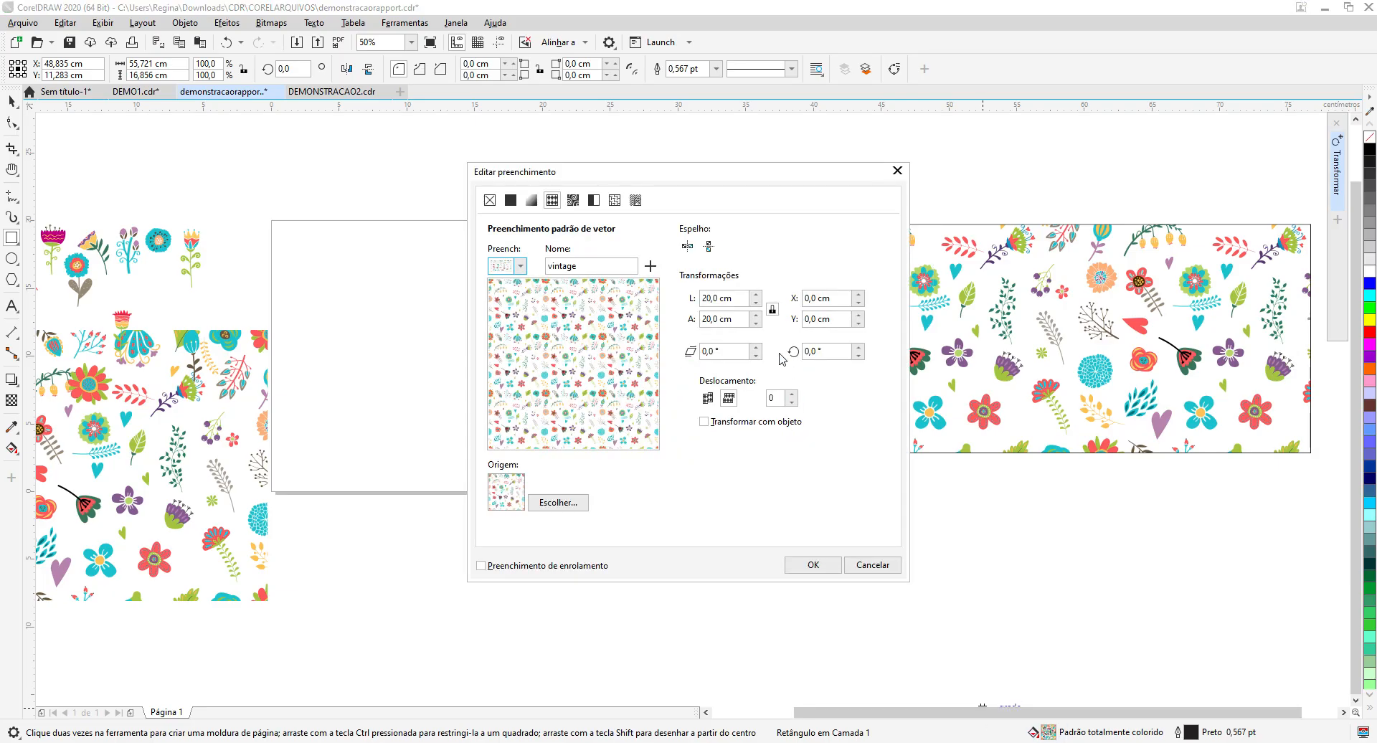
double_click(742, 297)
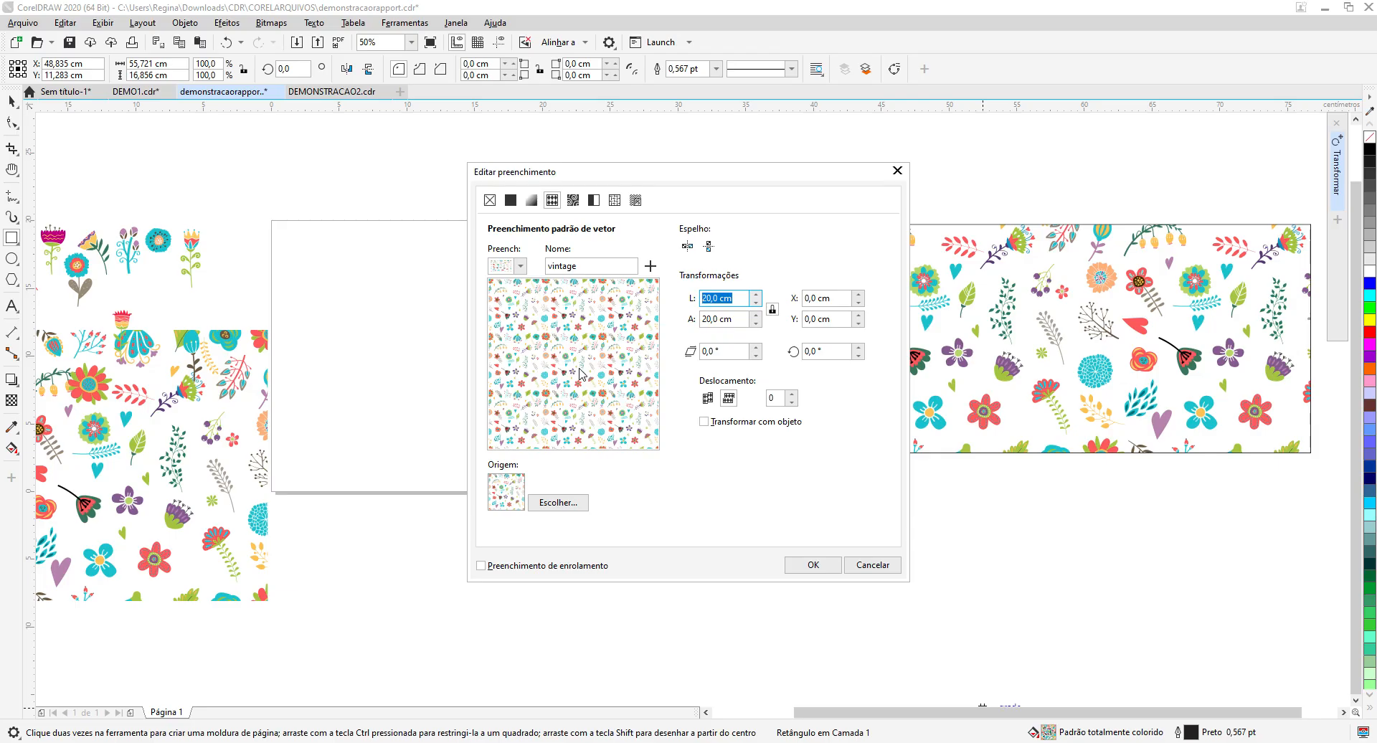
text(10)
click(733, 320)
click(733, 320)
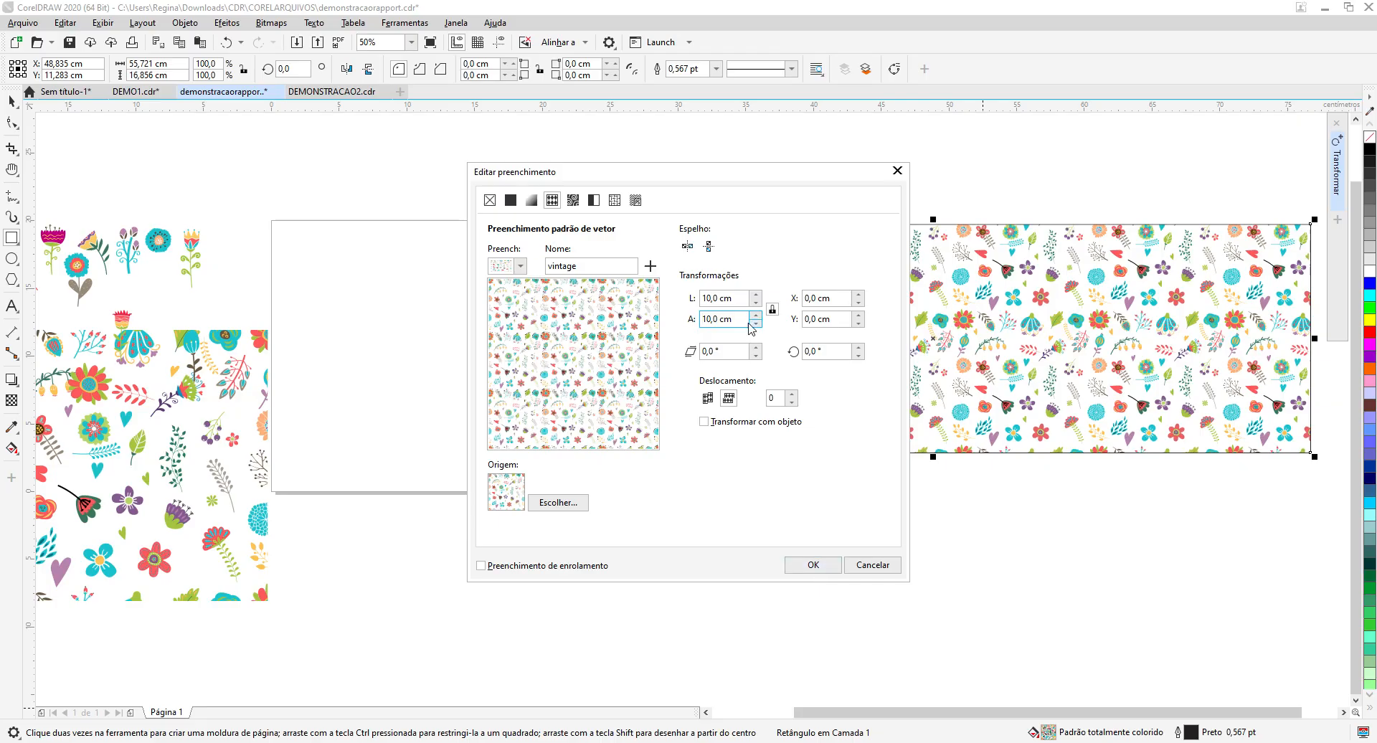
click(824, 566)
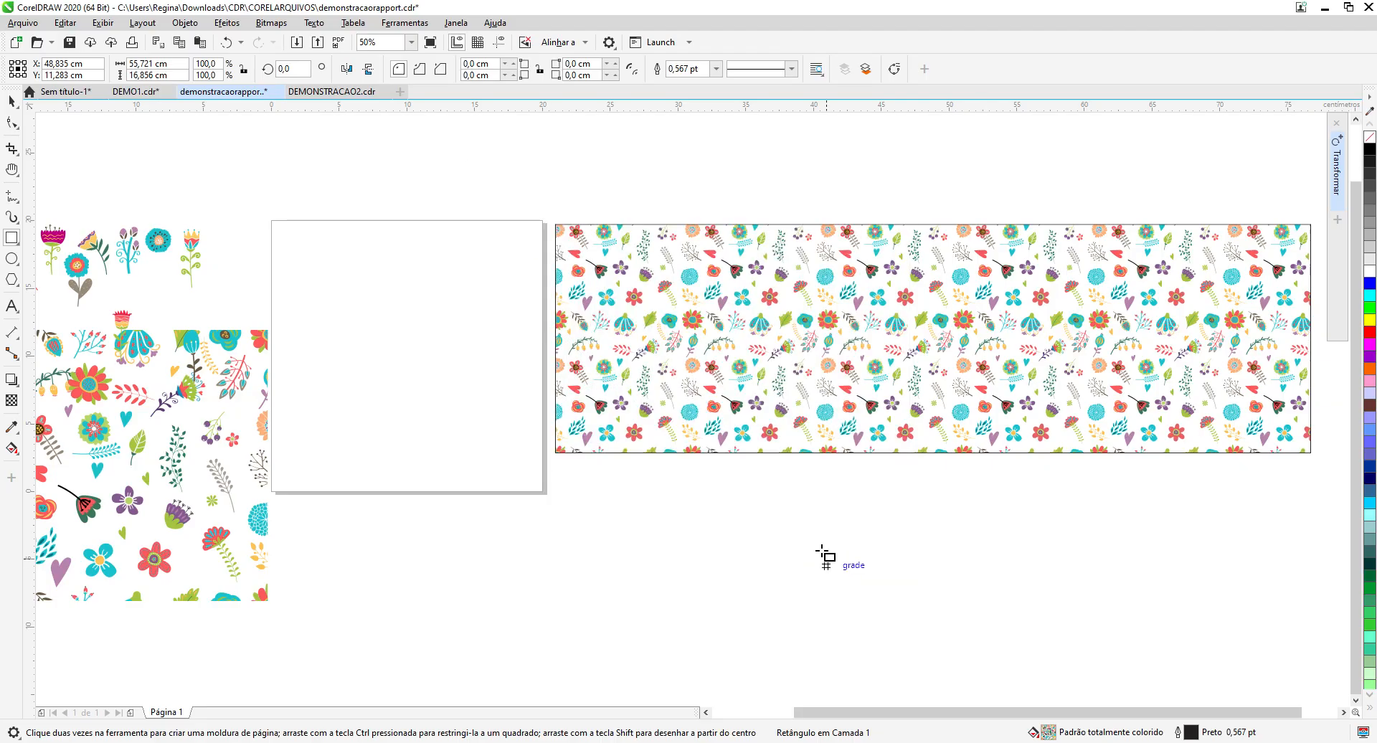
scroll(776, 380, up, 1)
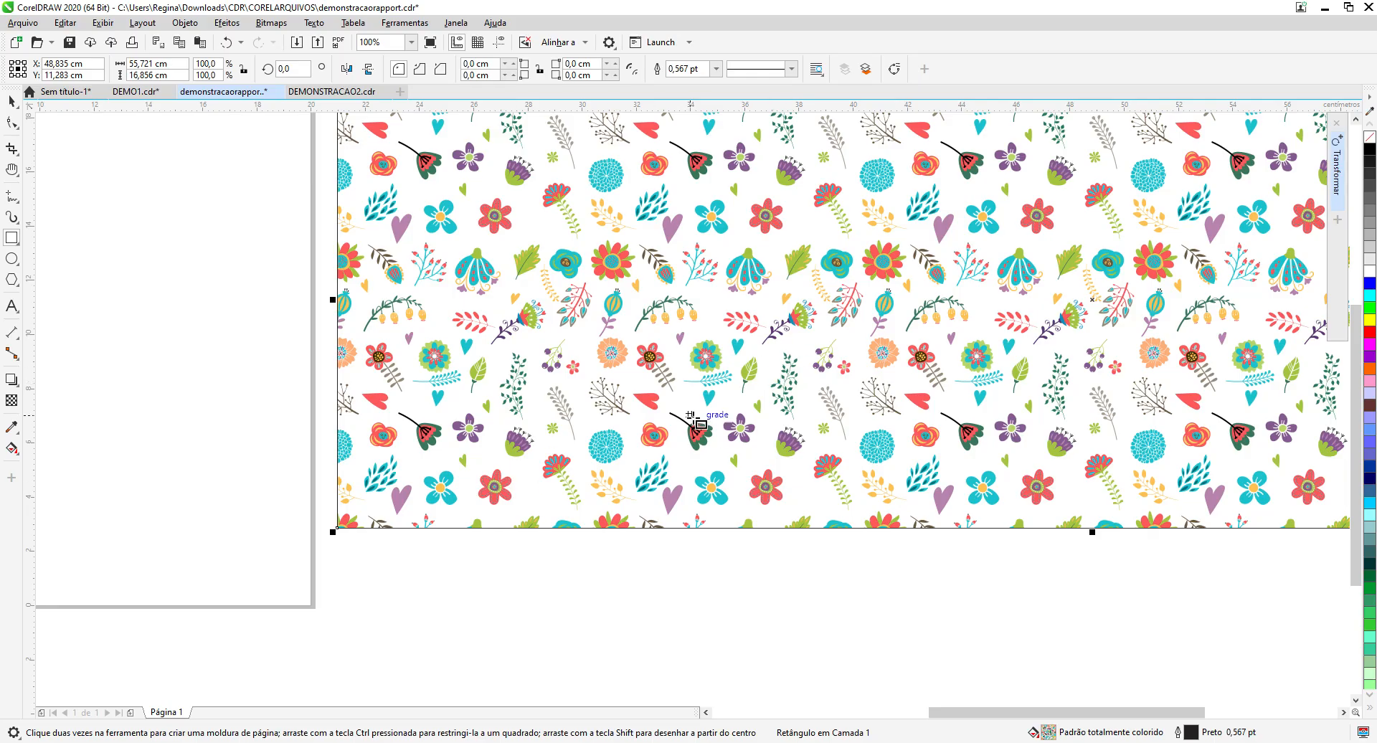
scroll(690, 415, down, 1)
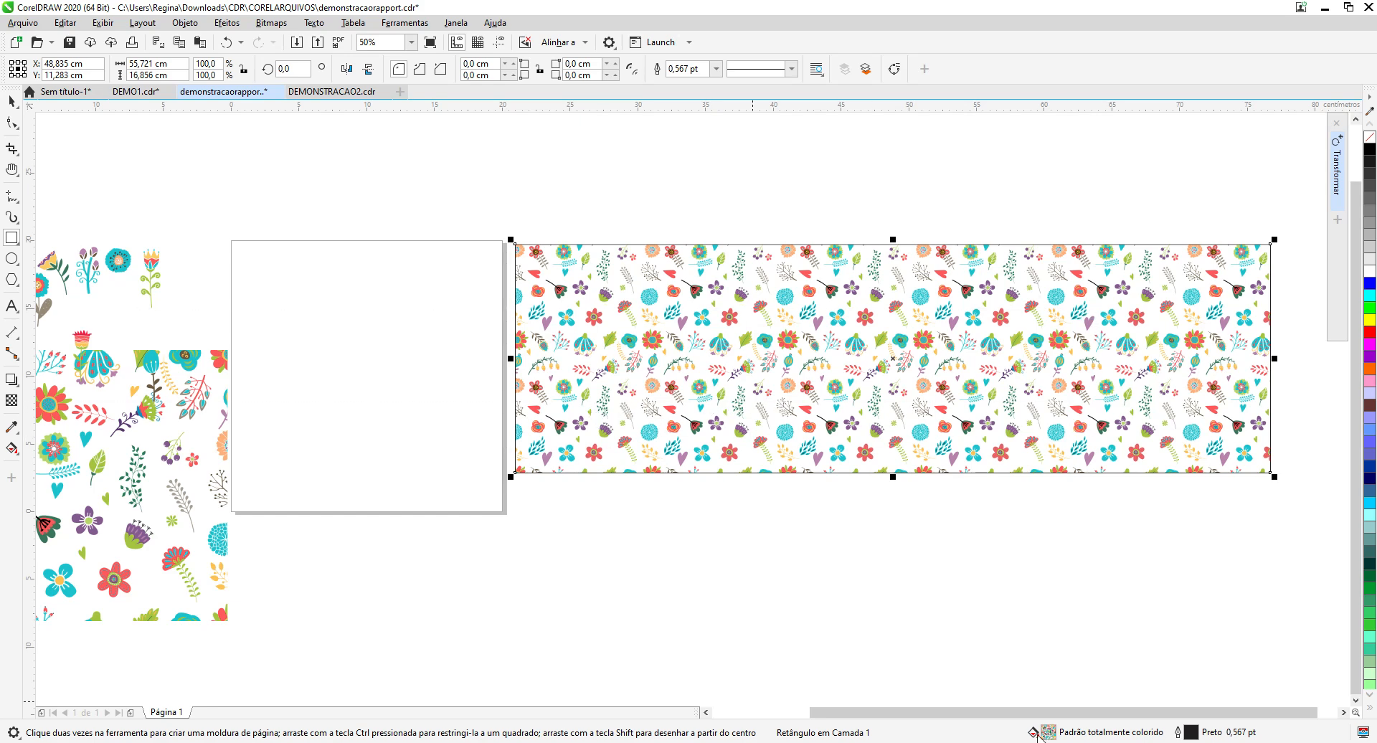
scroll(892, 481, up, 1)
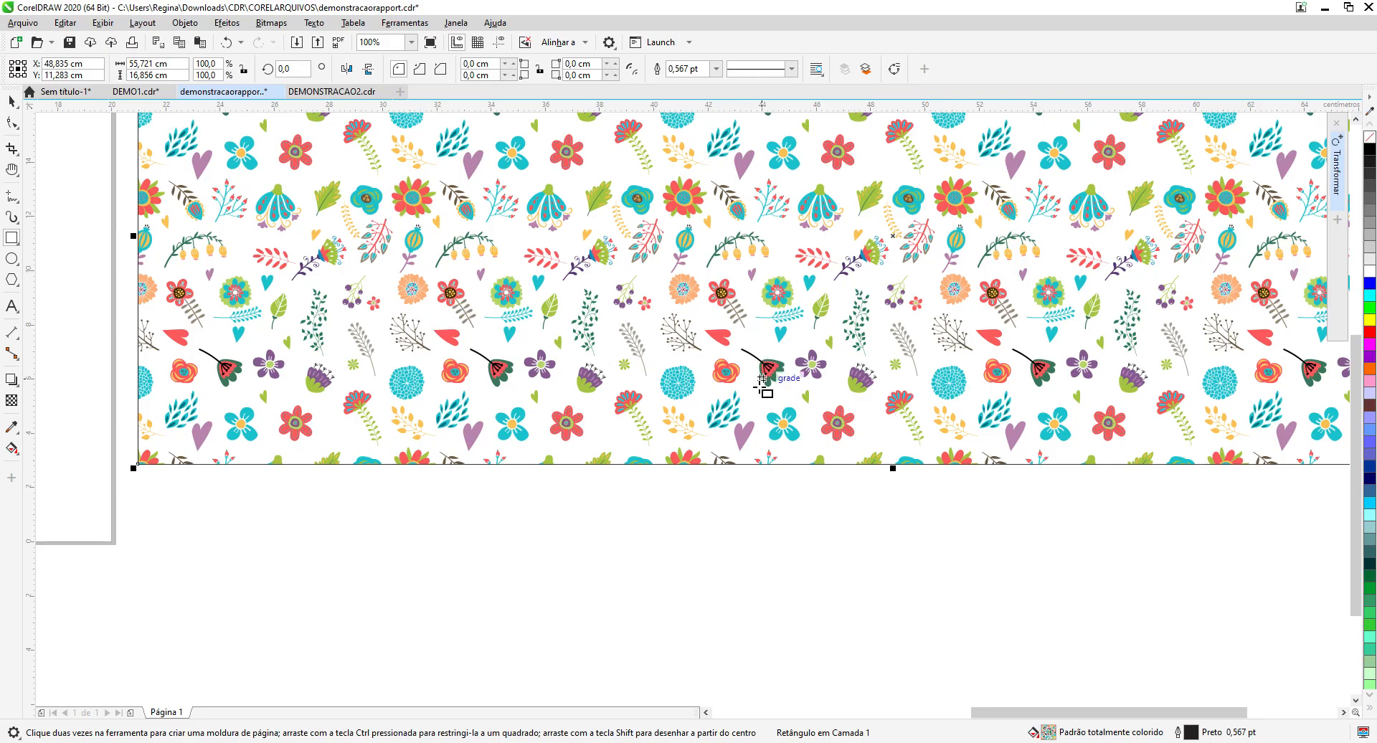
scroll(760, 387, down, 1)
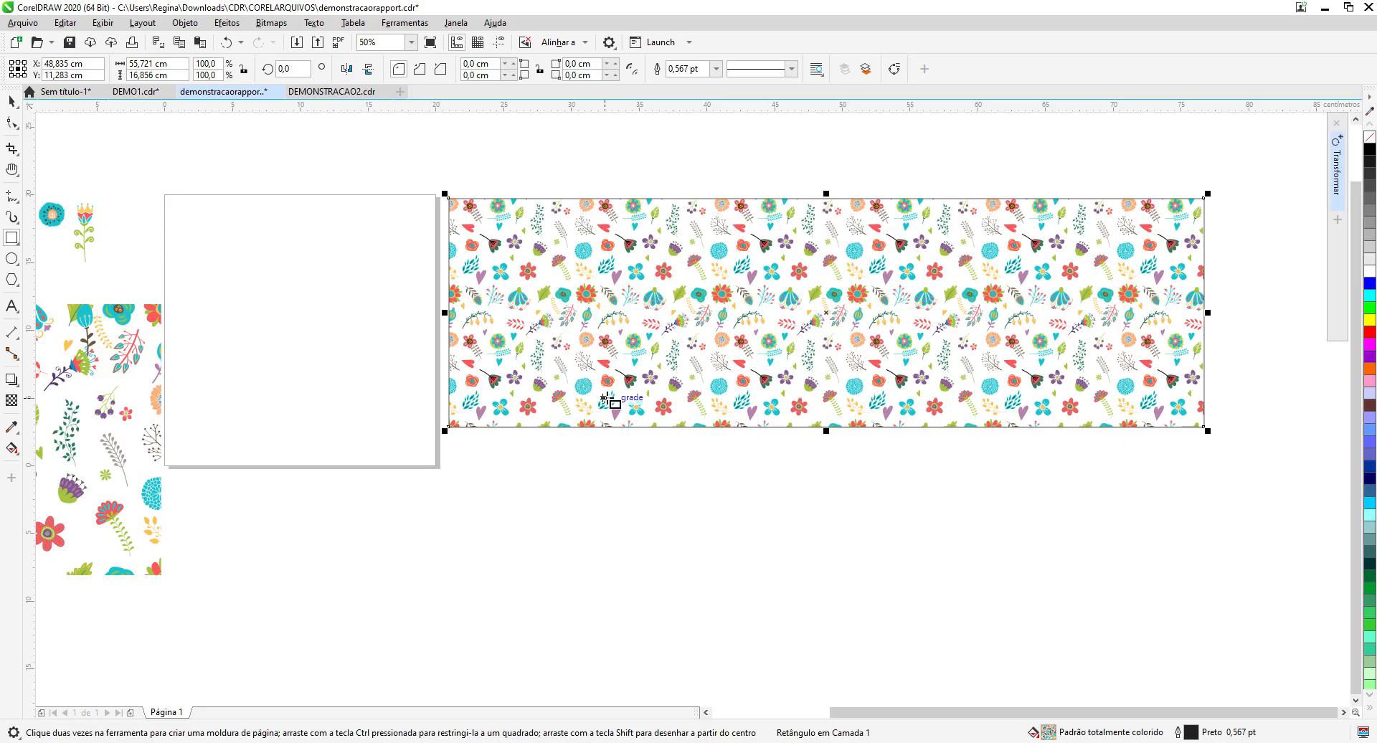
Step: Center the 20 cm floral tile on the page
click(12, 102)
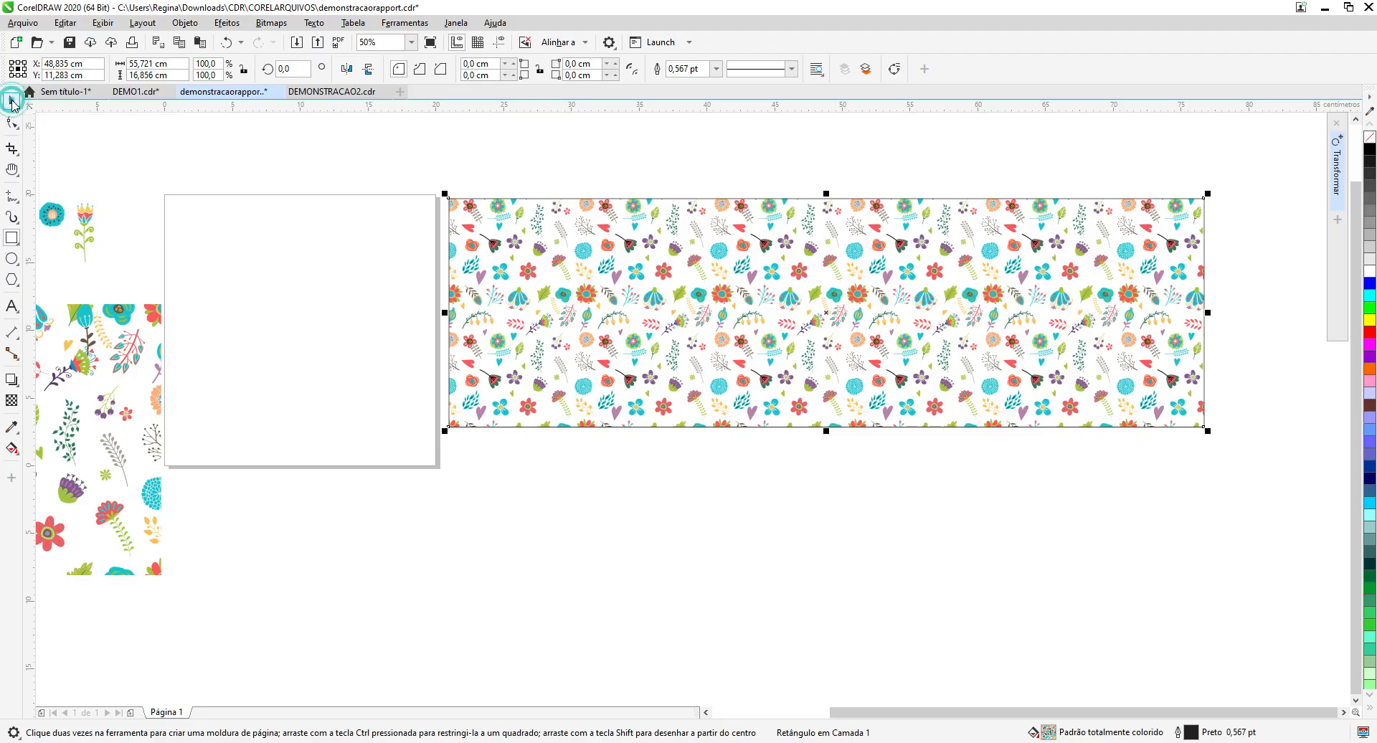
click(85, 383)
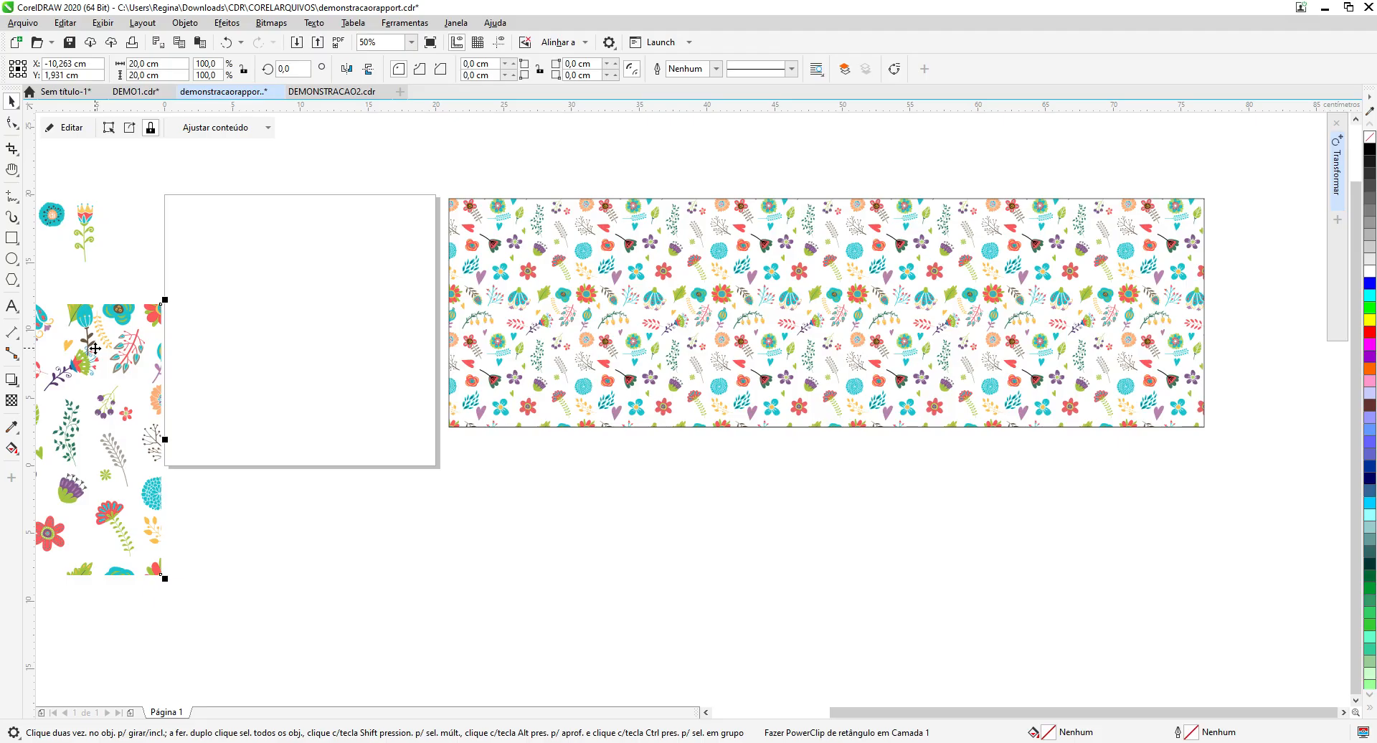
key(p)
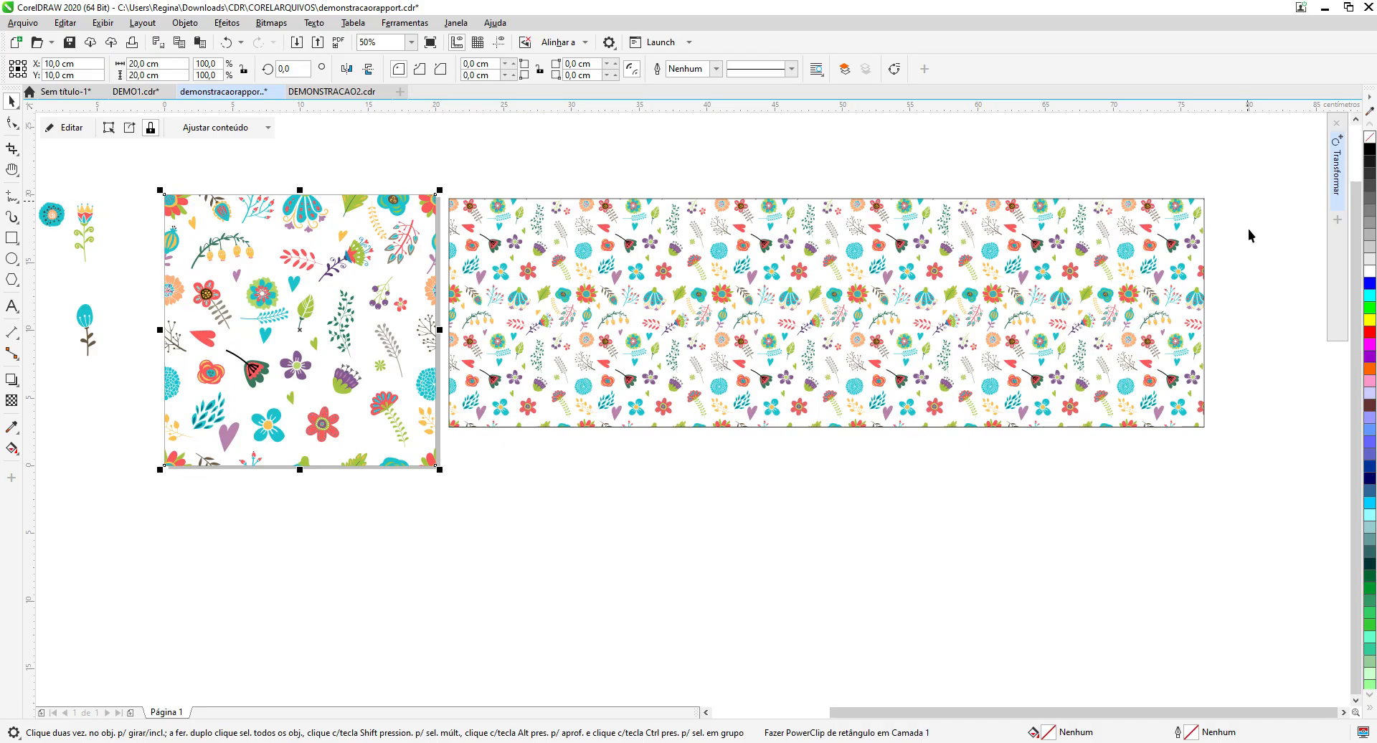
Step: Delete the wide pattern-filled rectangle to the right of the page, leaving the floral tile selected
click(1074, 207)
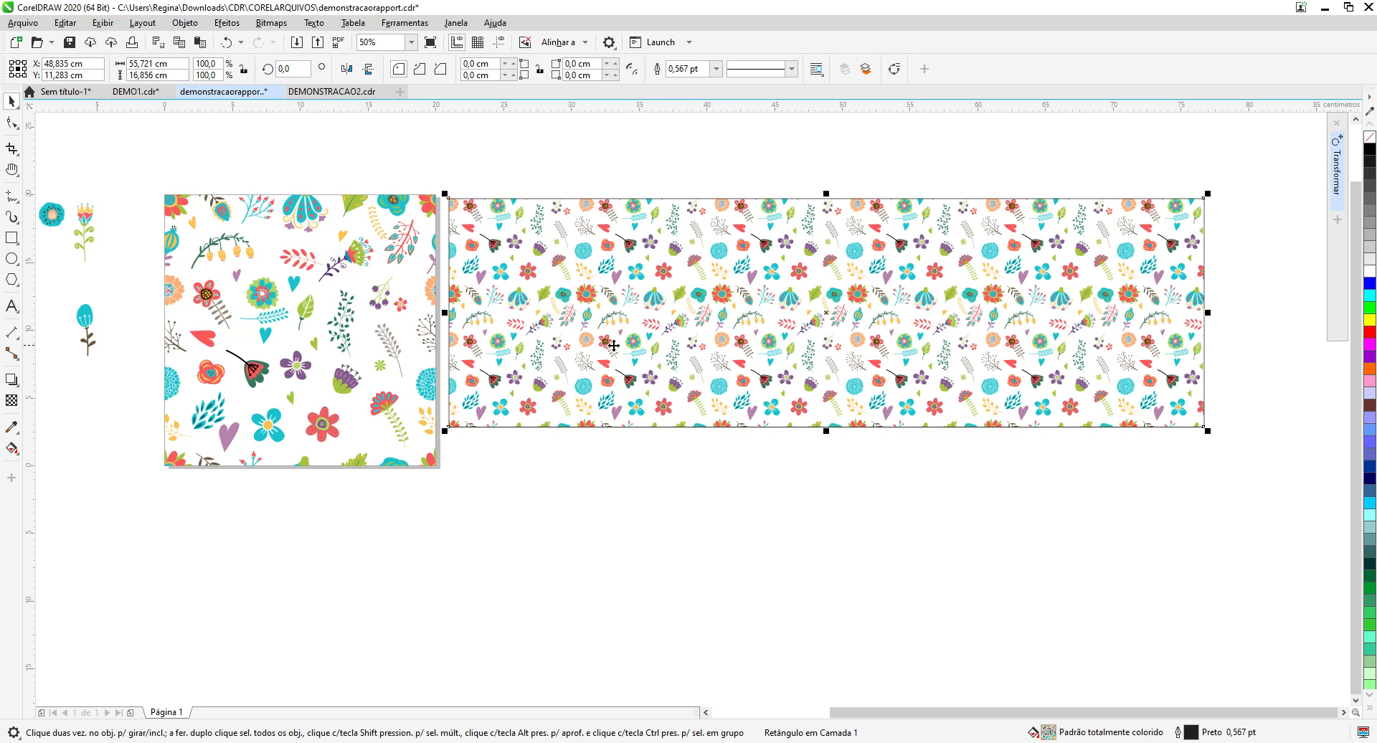
key(Delete)
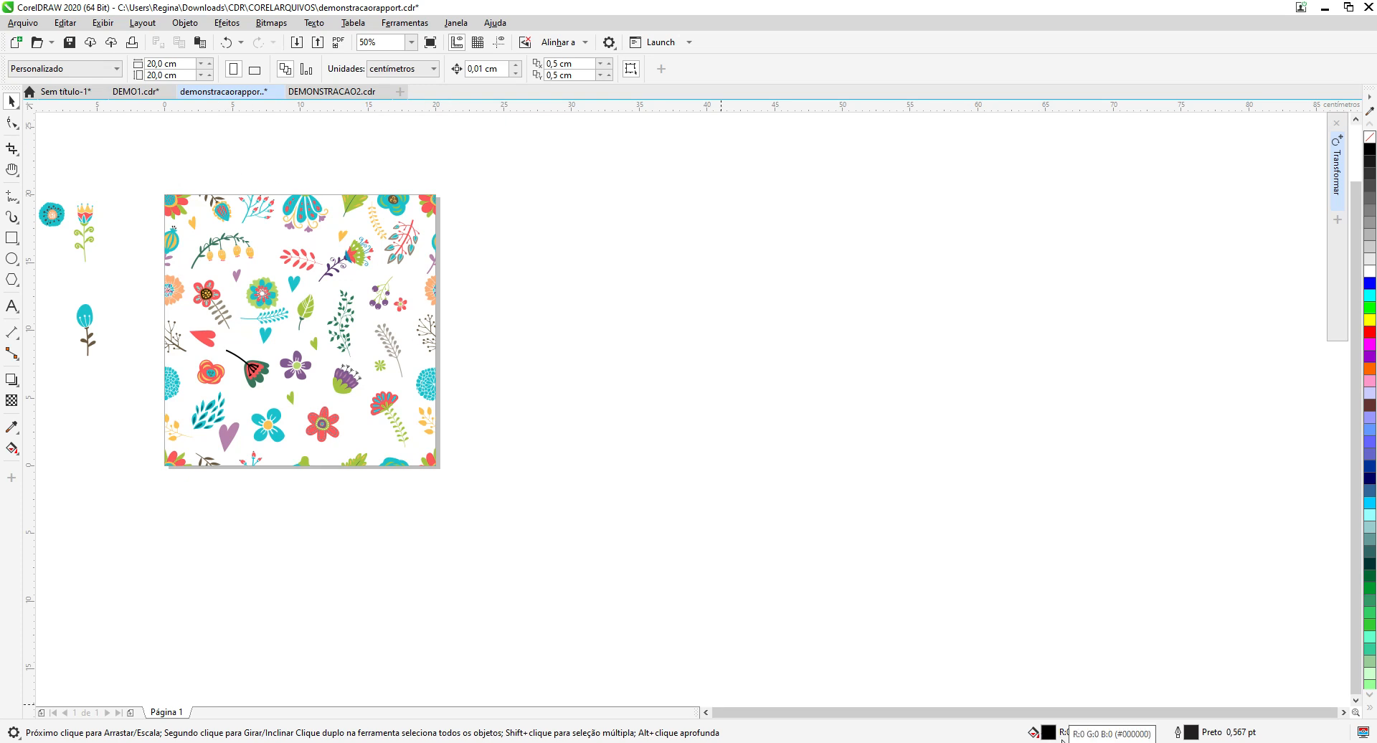
click(300, 335)
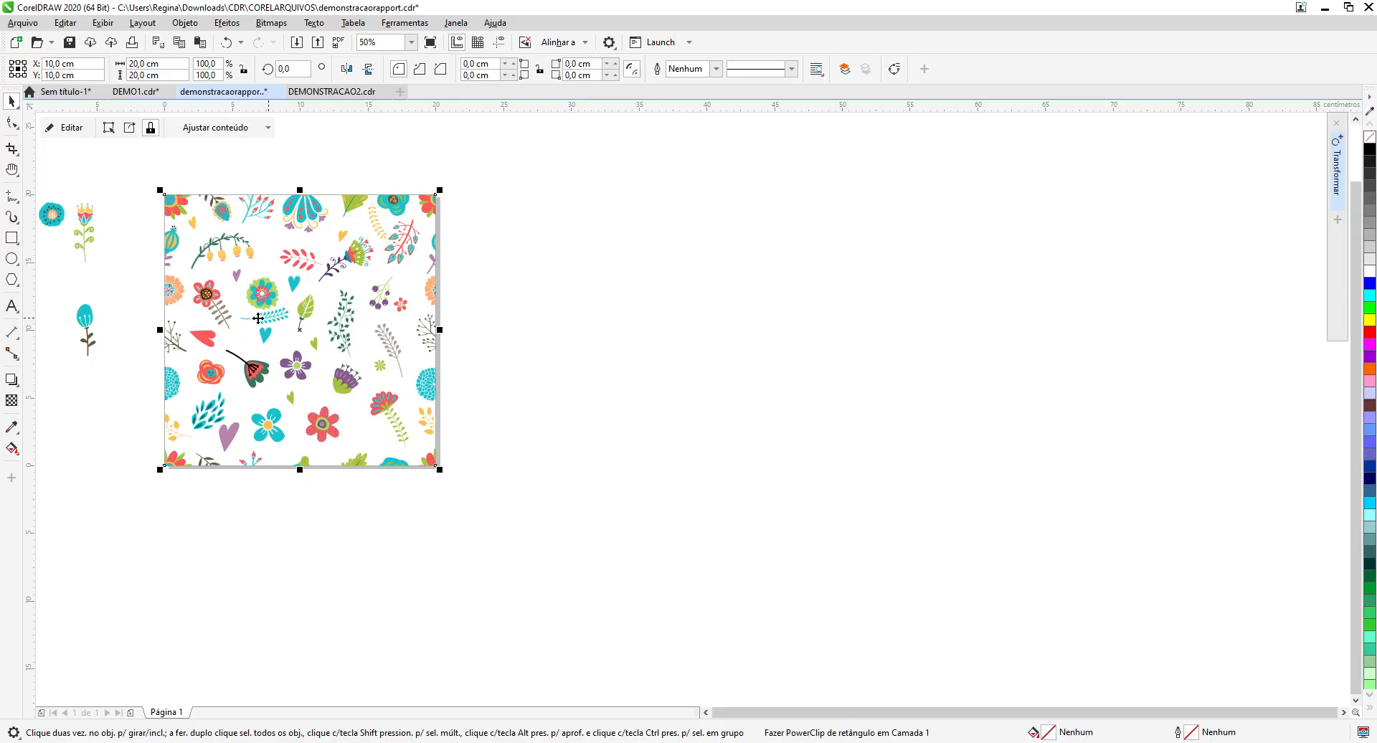
Step: Switch to DEMONSTRACAO2.cdr and move the notched outline off the page's right side, to about X 50.5 cm, Y 13 cm
click(339, 92)
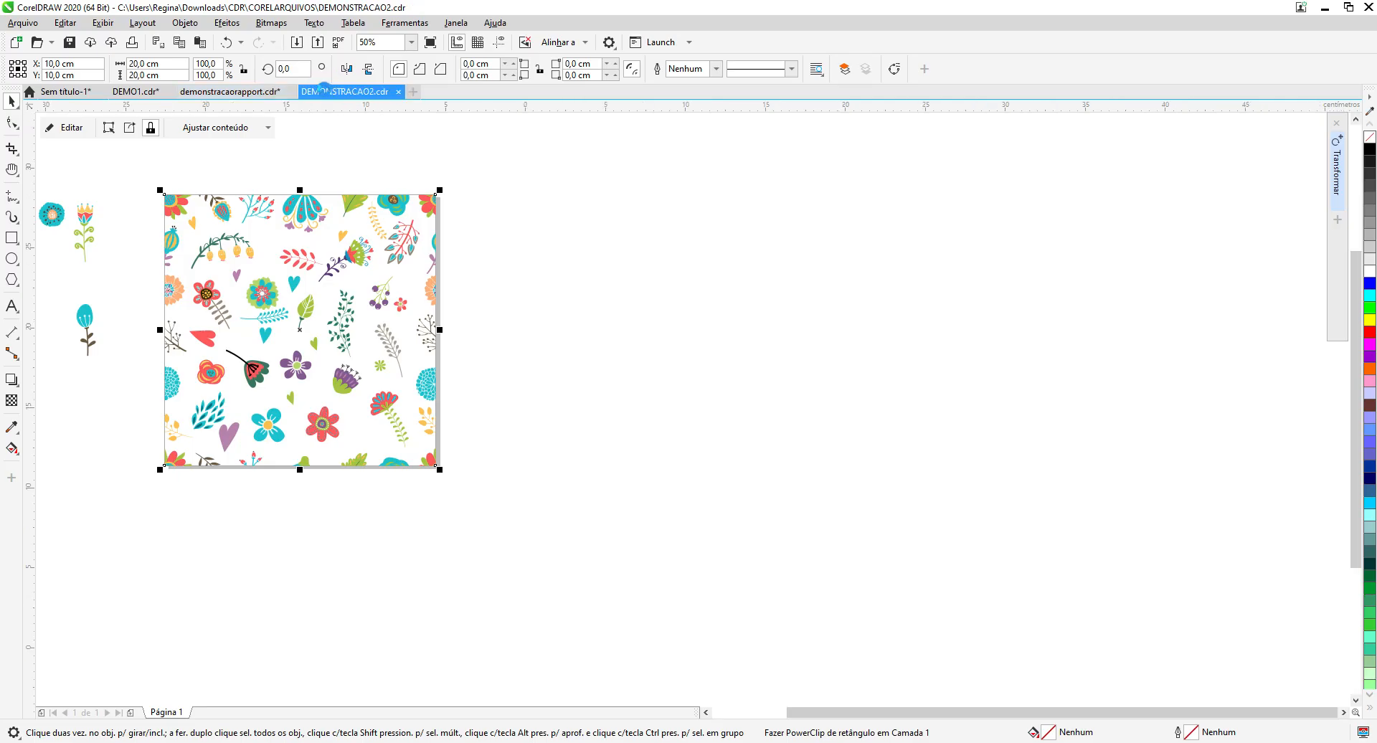
scroll(557, 277, down, 2)
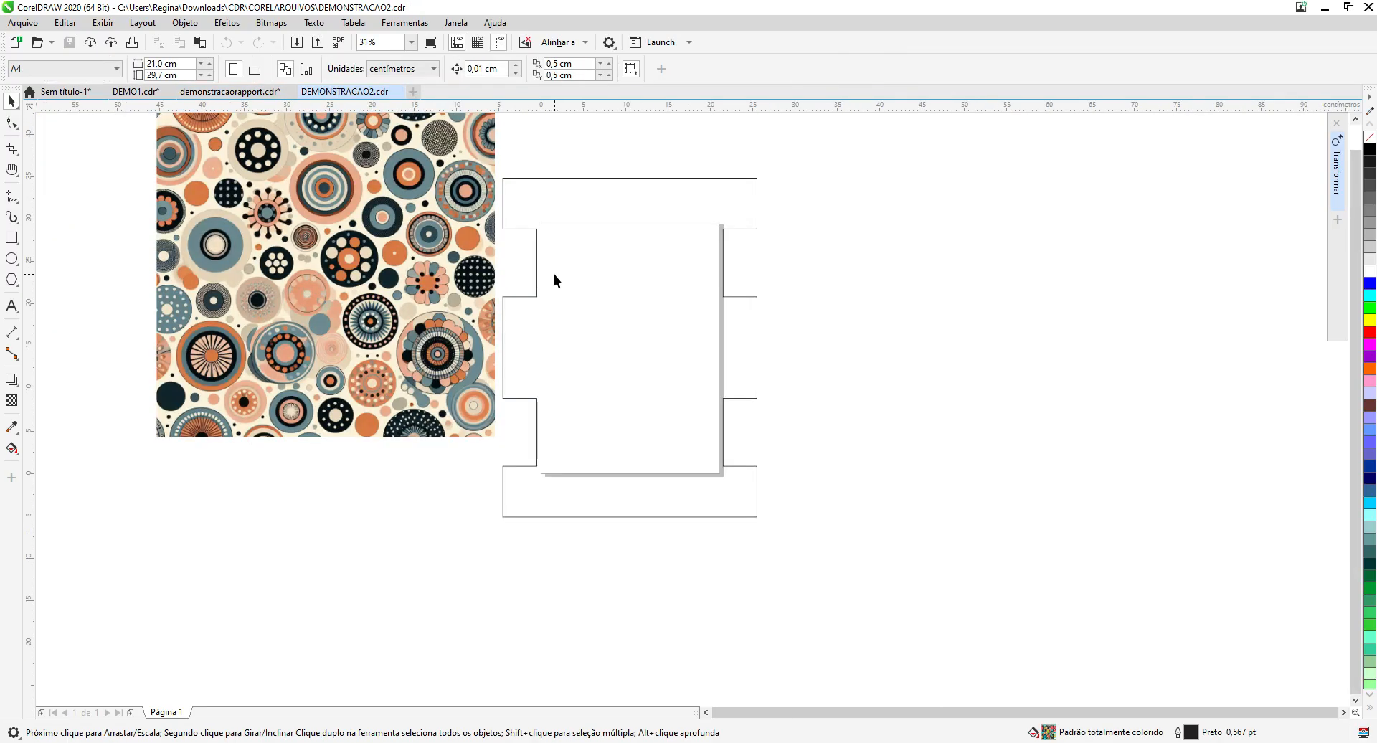
click(634, 259)
drag(639, 261, 977, 276)
Step: Set the page size to A2
click(650, 271)
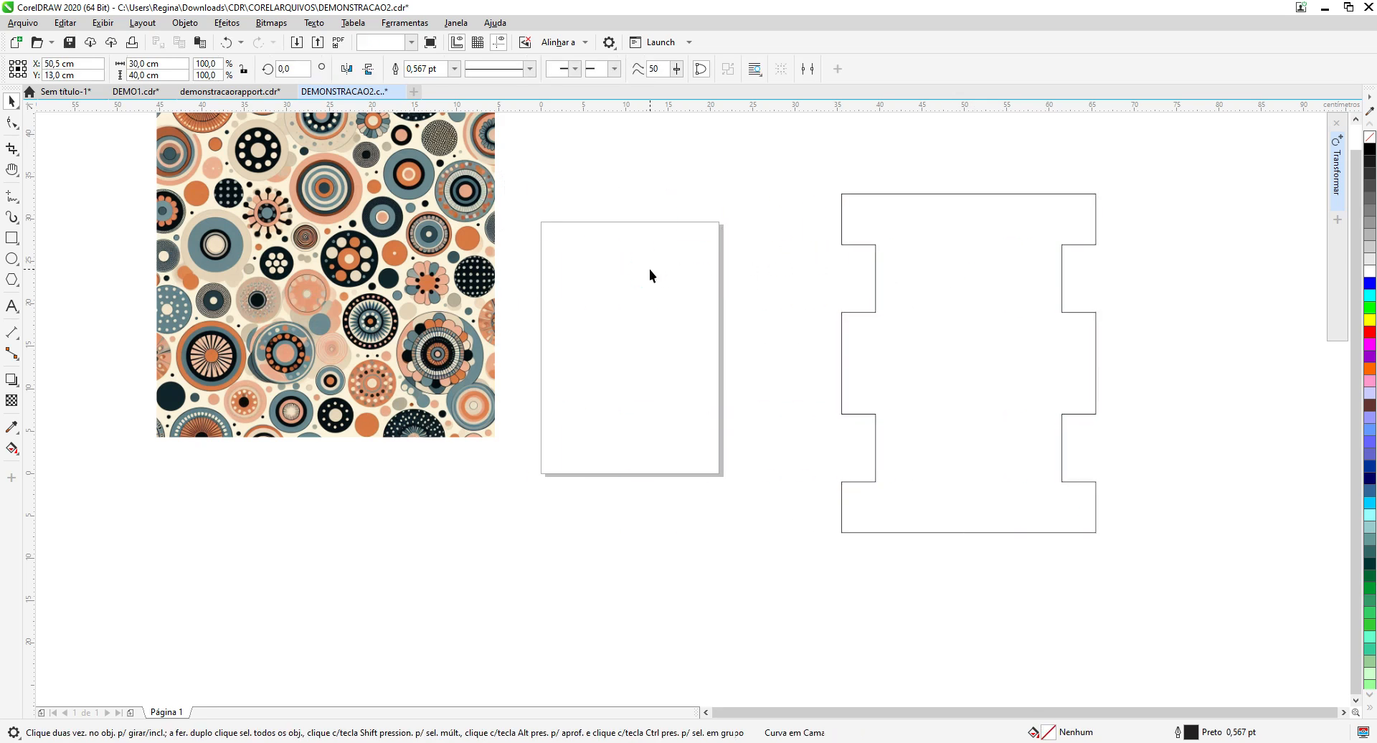
click(117, 69)
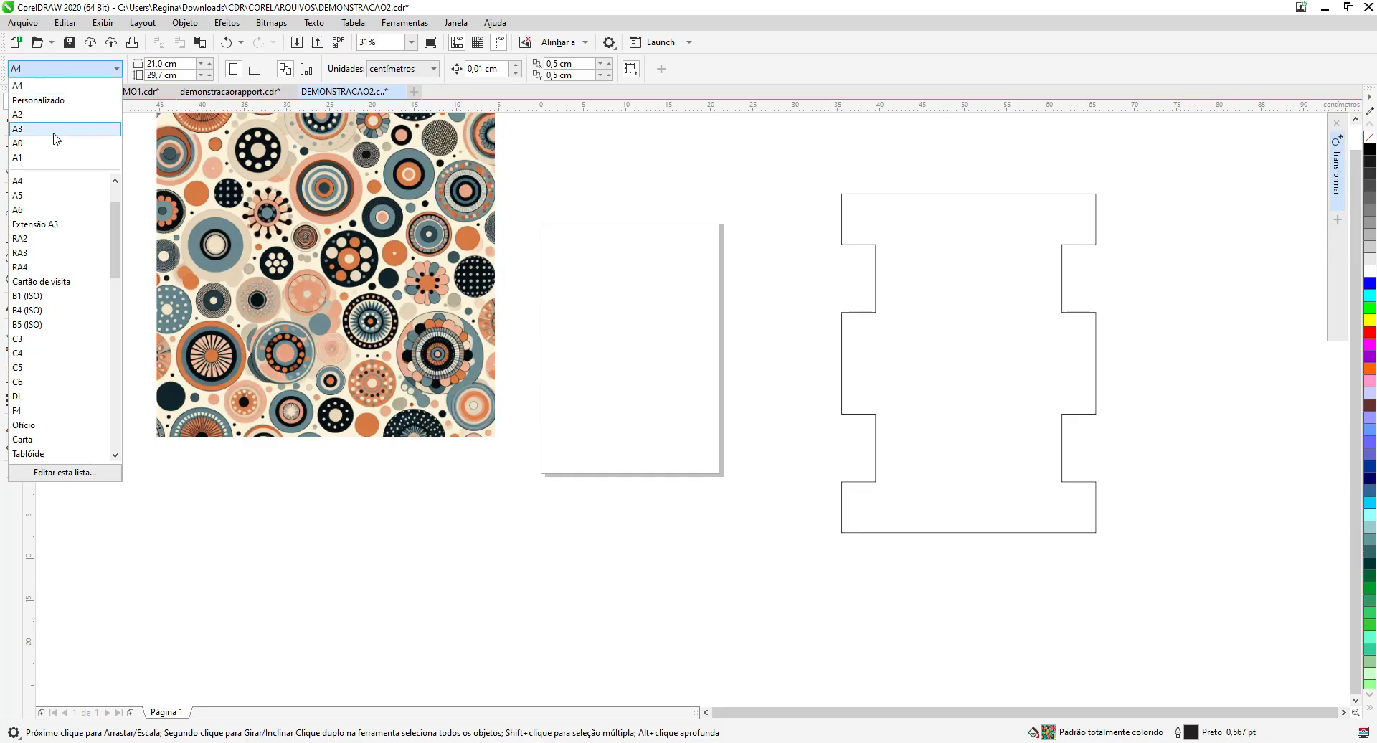
click(51, 114)
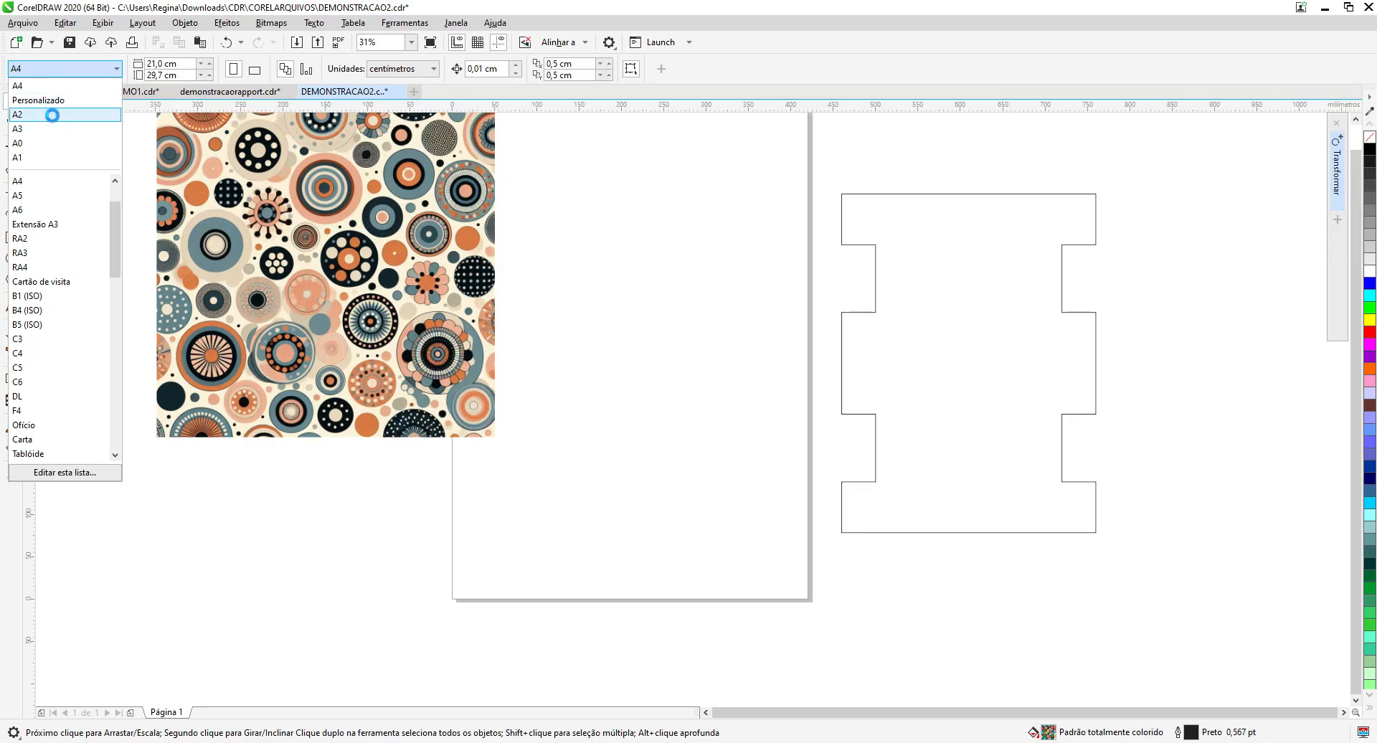
Step: Move the circle-pattern bitmap off the page to about X -260.6 mm, Y 298.7 mm and the notched outline onto the page at X 215 mm, Y 310 mm
click(373, 195)
drag(372, 195, 224, 273)
drag(922, 258, 588, 234)
mouse_move(239, 298)
mouse_down()
mouse_move(216, 292)
mouse_move(603, 285)
mouse_move(655, 297)
mouse_move(247, 294)
mouse_up()
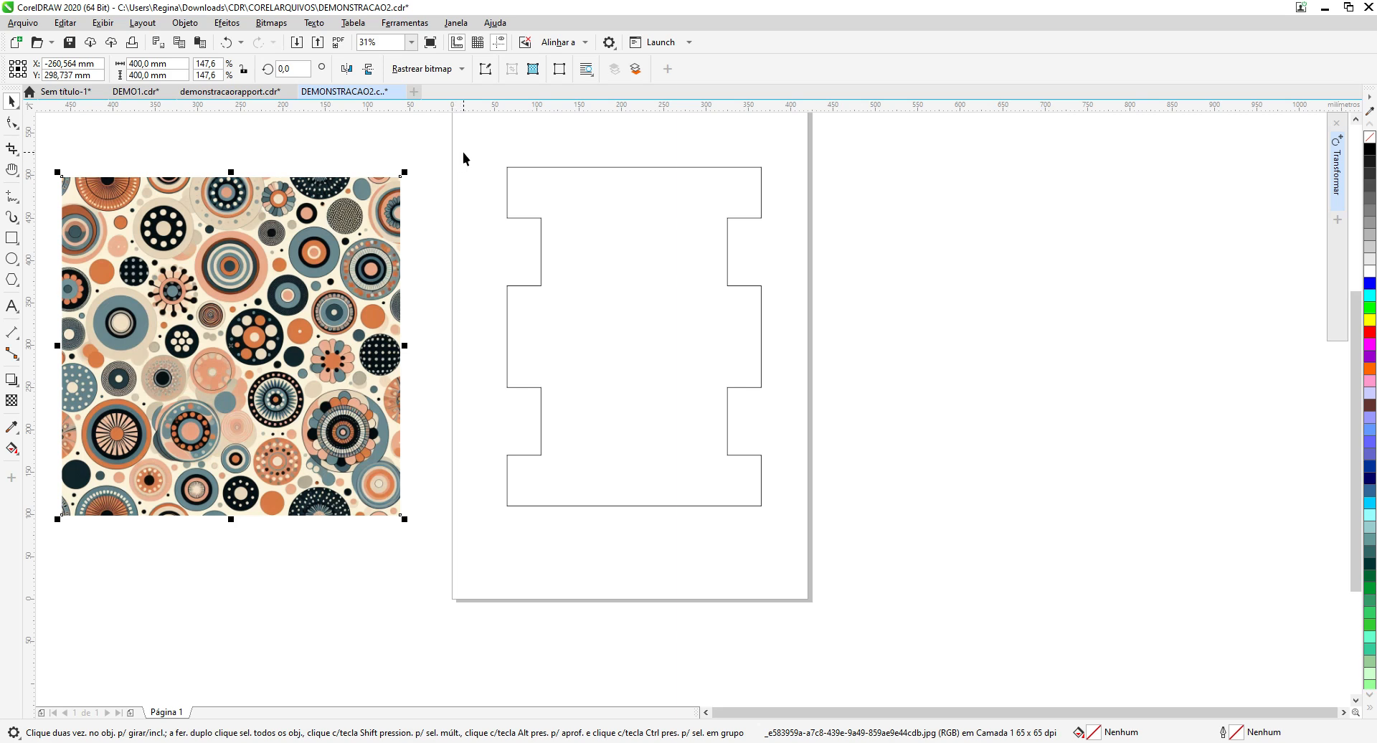
Step: Try to apply the "vintagepretofloral" vector pattern fill to the circle-pattern bitmap
click(268, 154)
click(242, 179)
double_click(1094, 733)
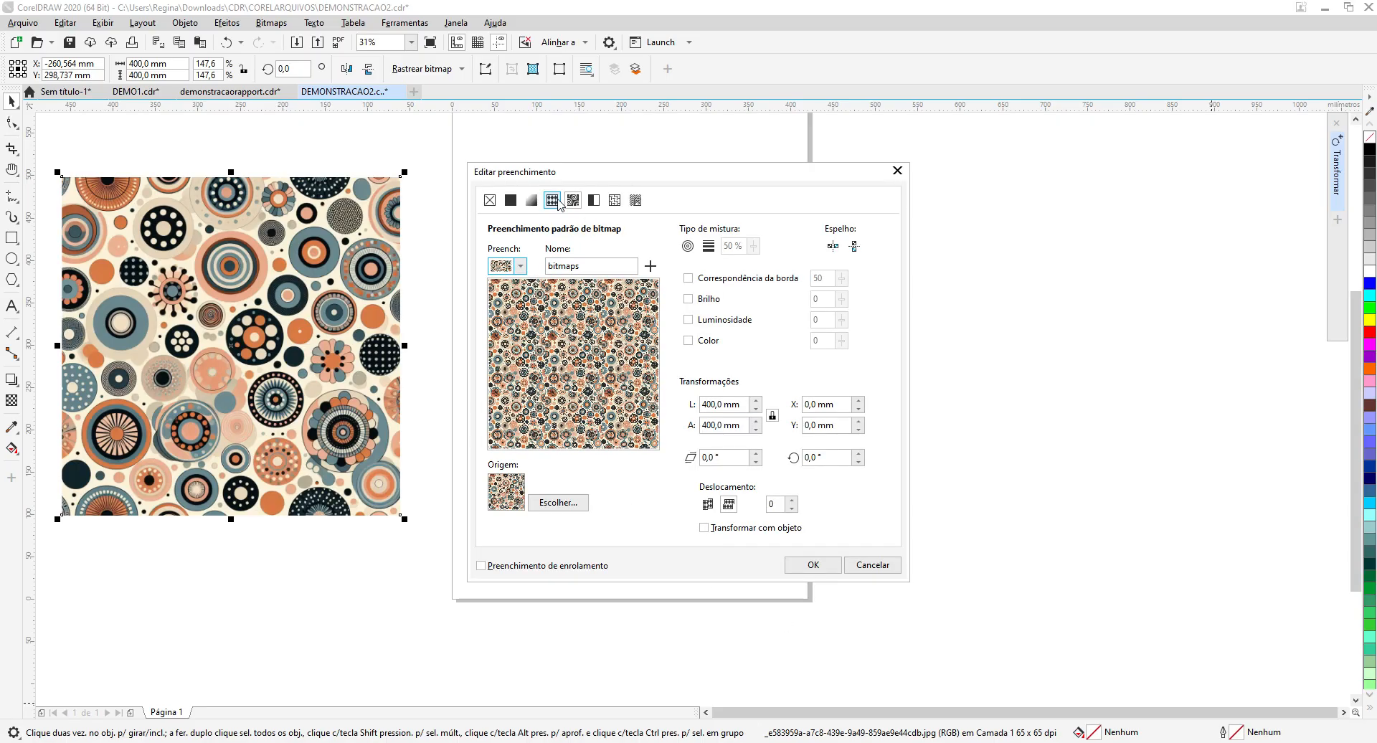
click(552, 201)
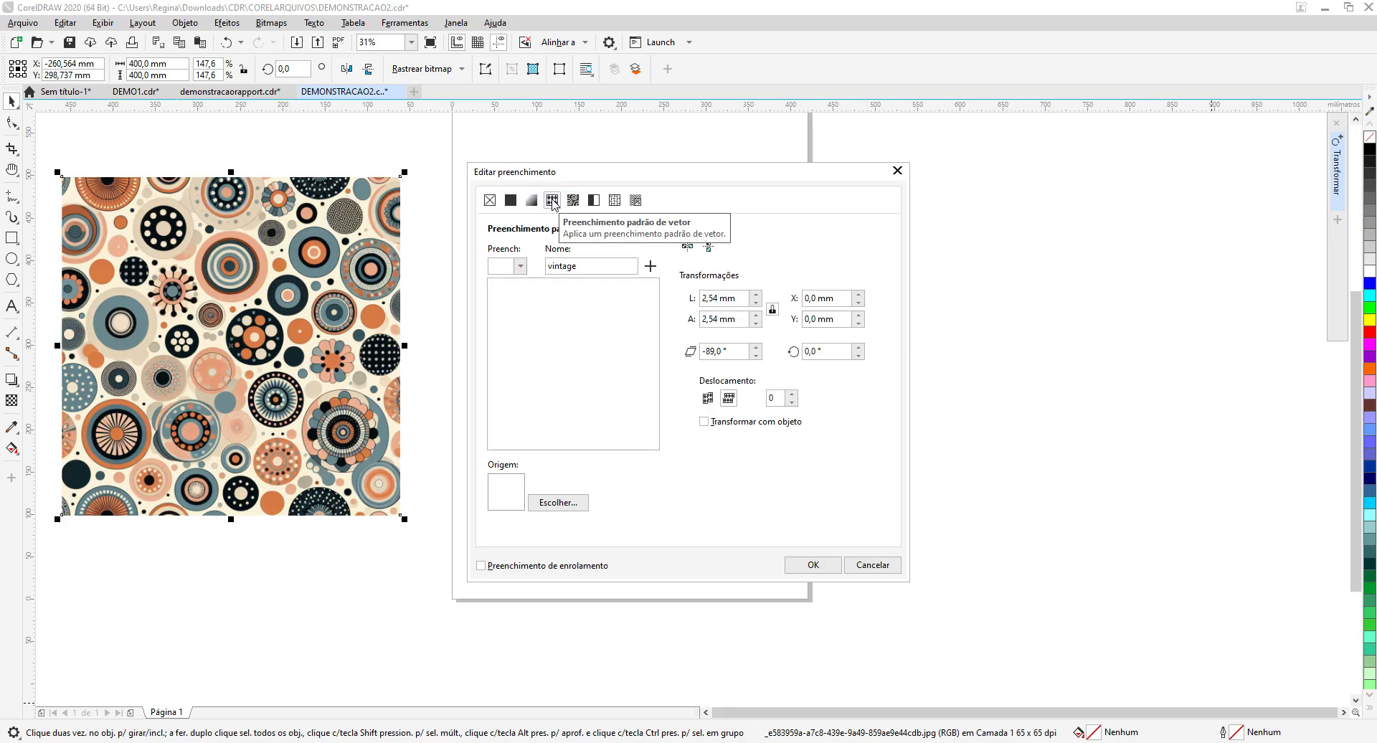
click(522, 267)
click(525, 368)
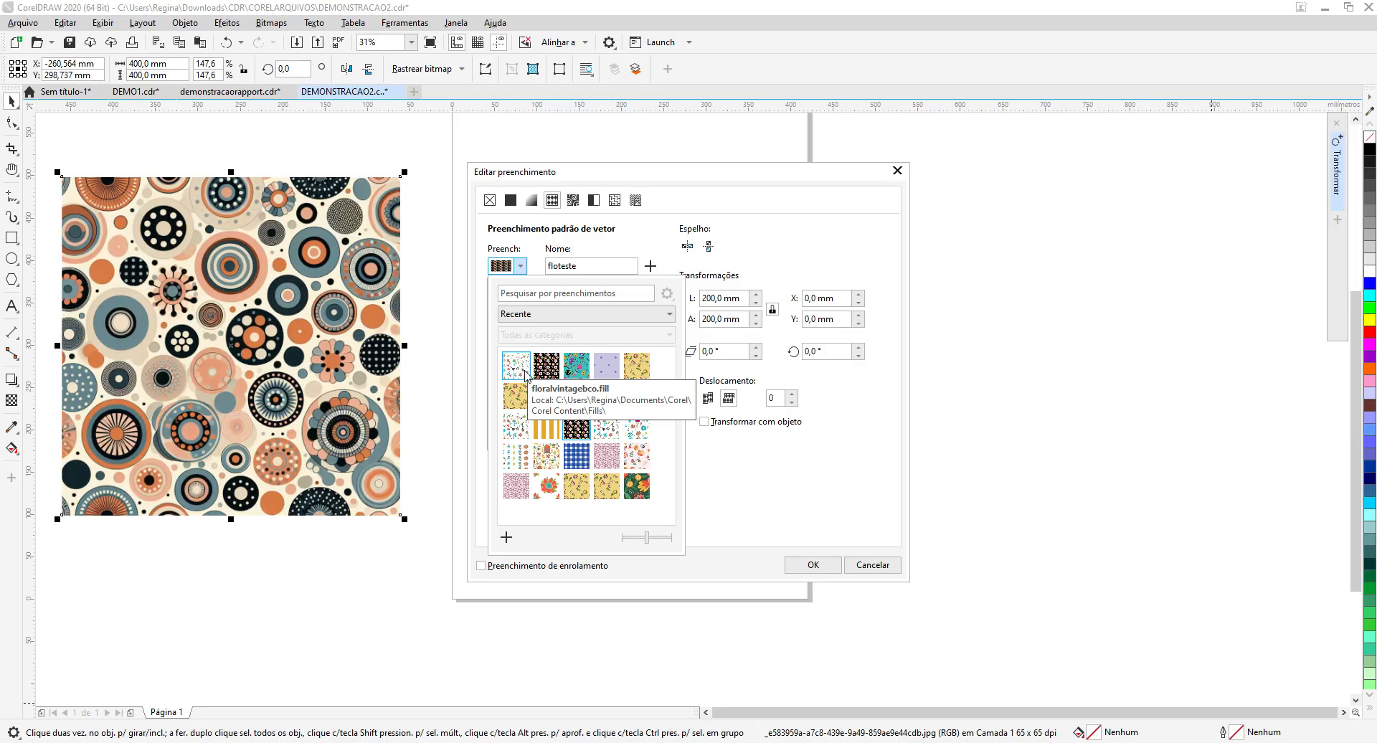
click(546, 365)
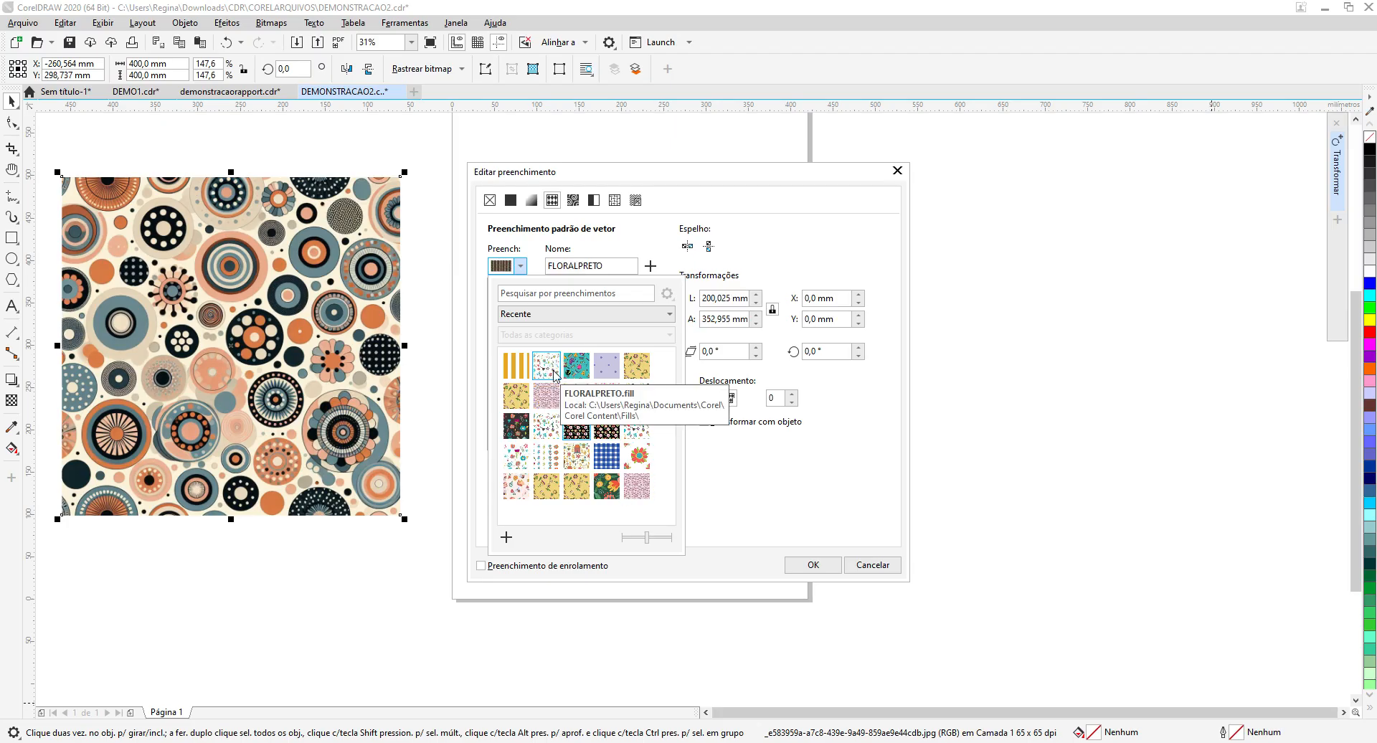
click(518, 429)
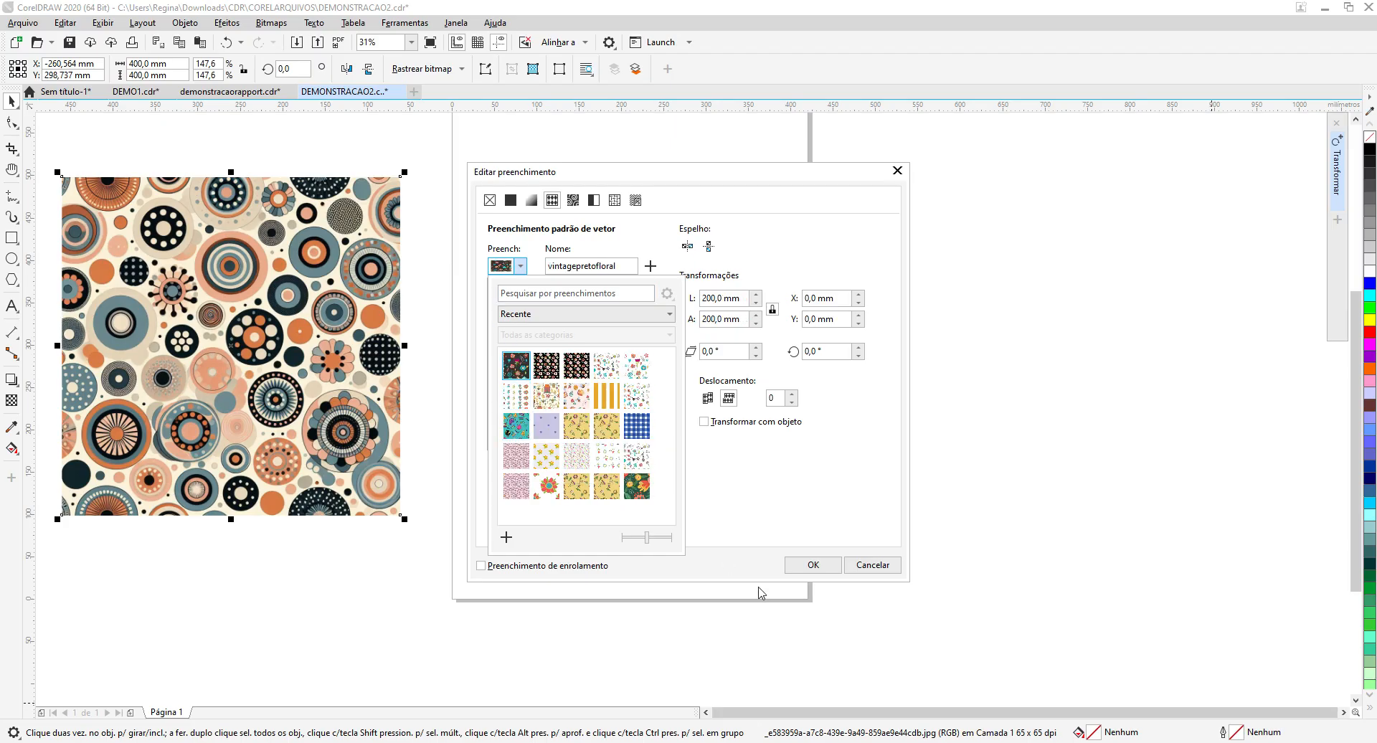
click(812, 566)
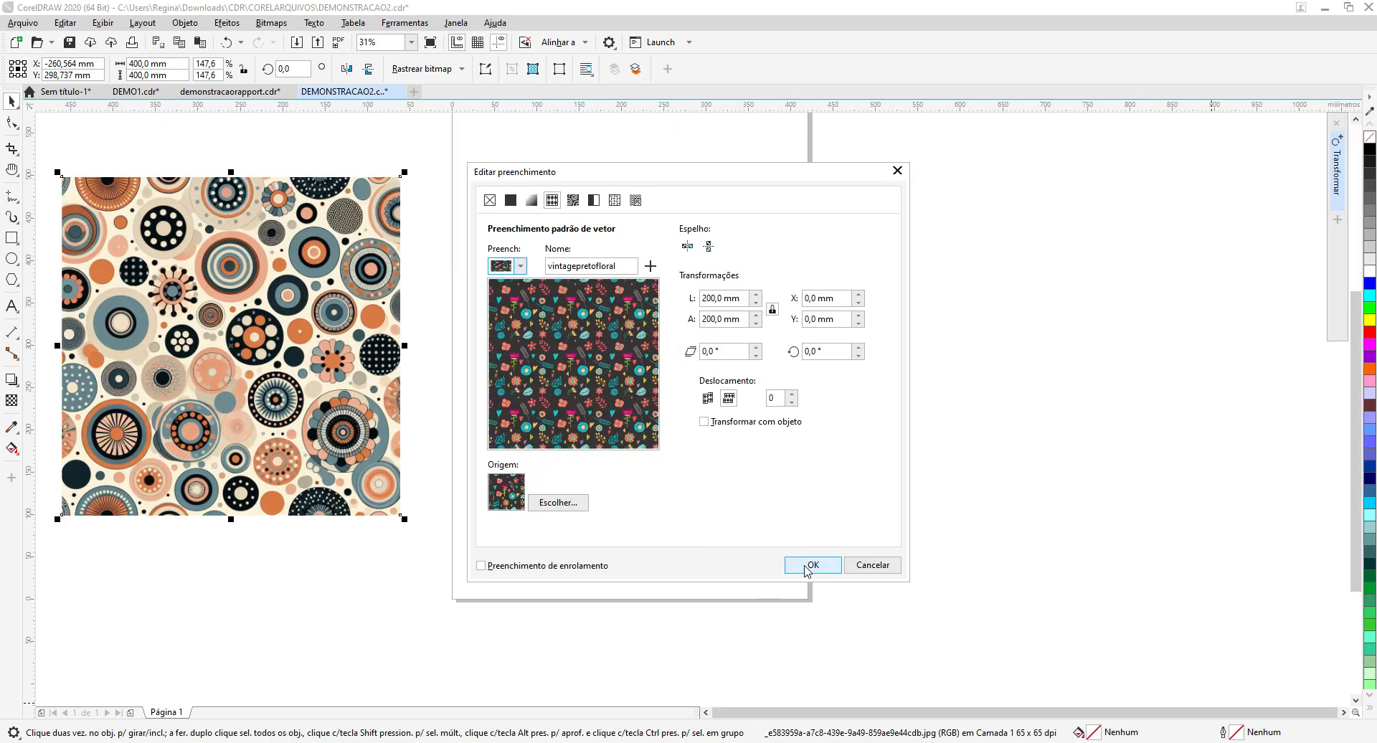
click(806, 568)
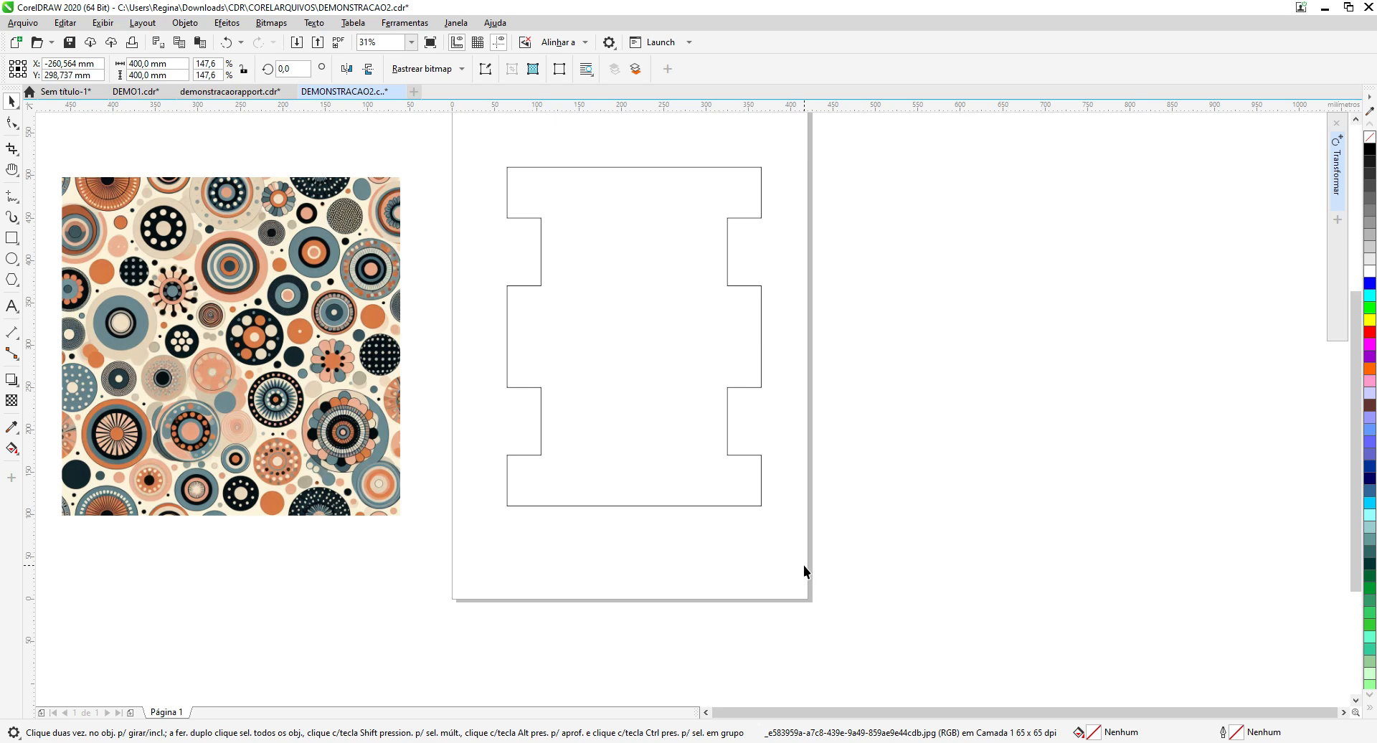
Step: Fill the notched outline with the "vintagepretofloral" vector pattern, using 200 by 200 mm tiles
click(611, 167)
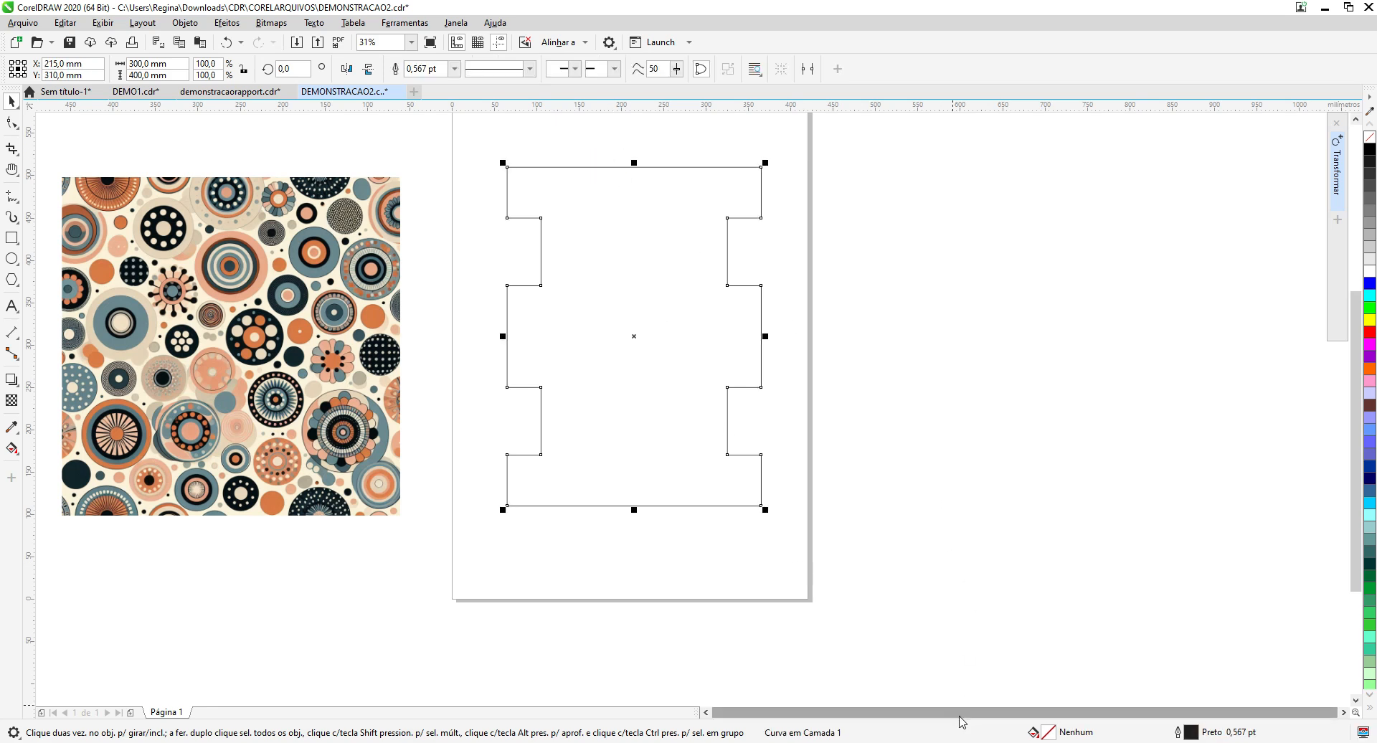
double_click(1034, 730)
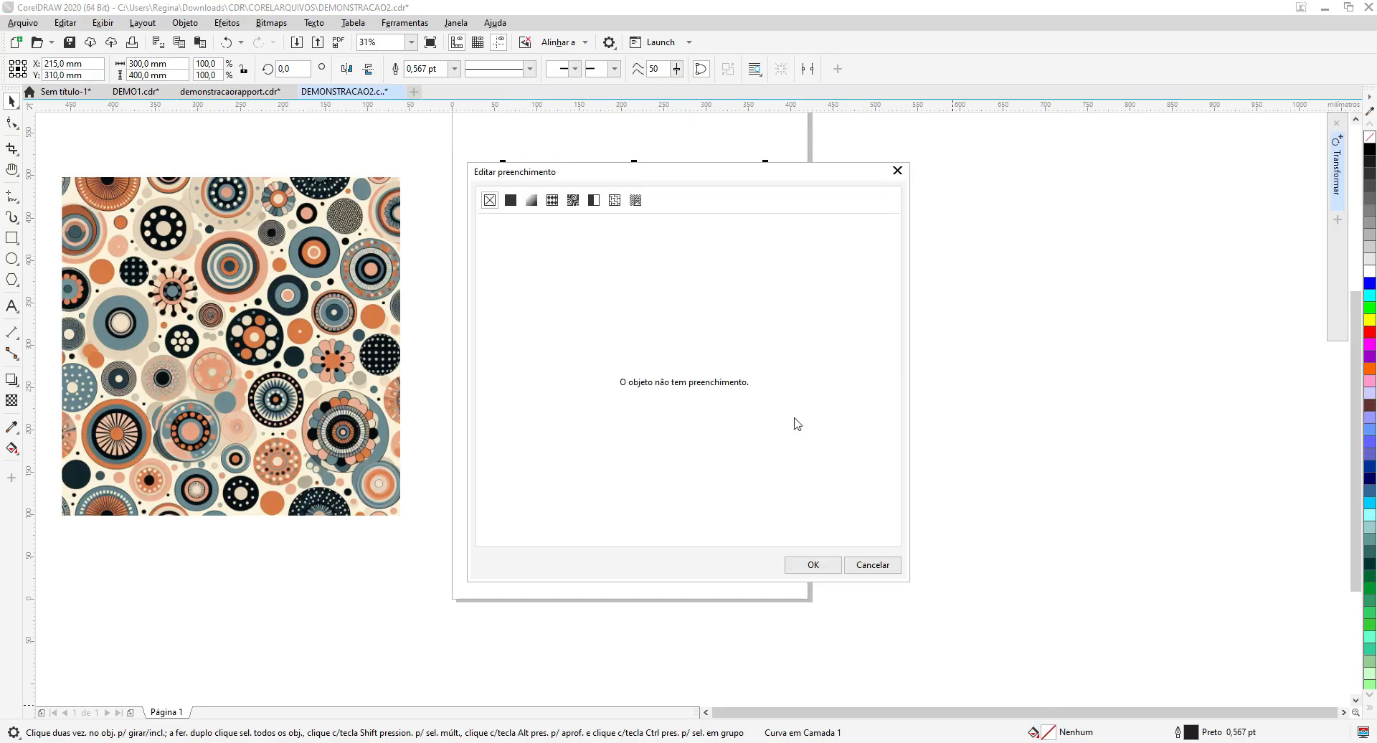
drag(710, 176, 1015, 174)
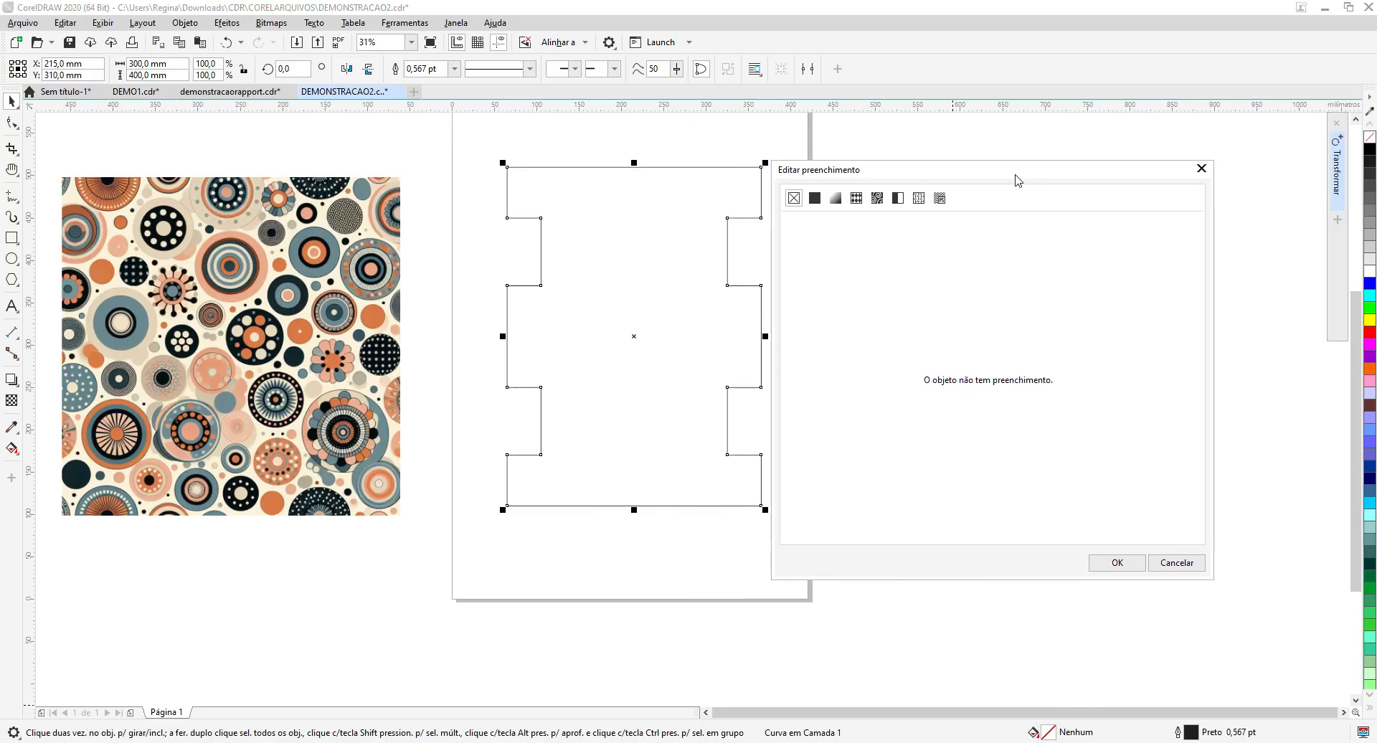
click(858, 200)
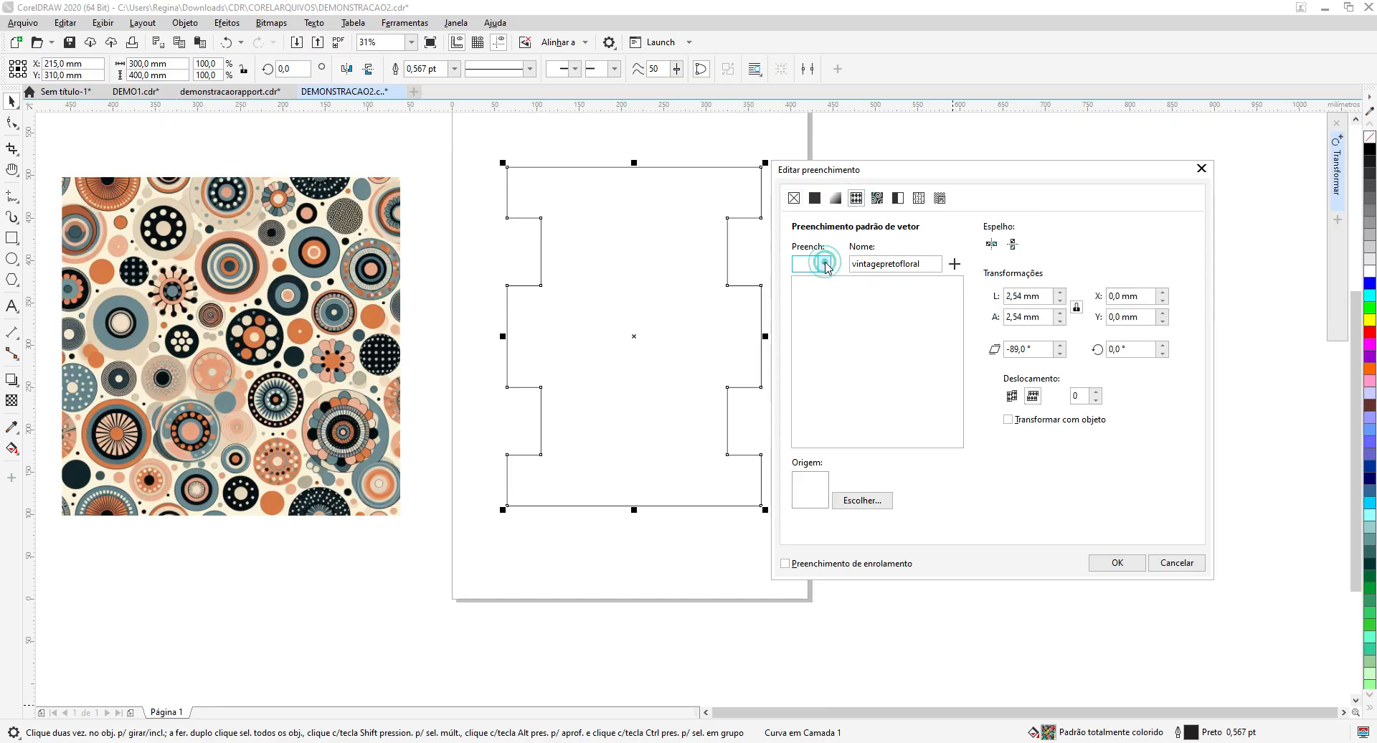
click(823, 264)
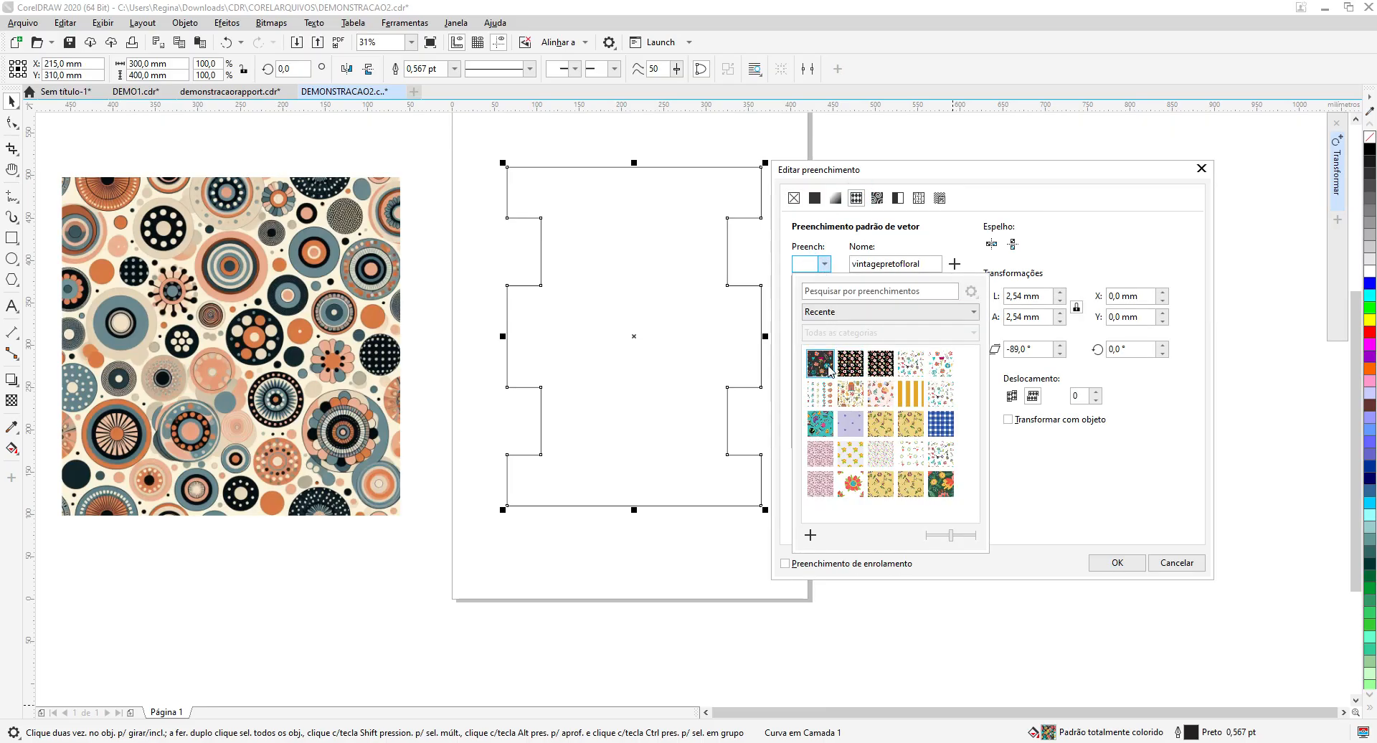
click(854, 367)
click(1111, 565)
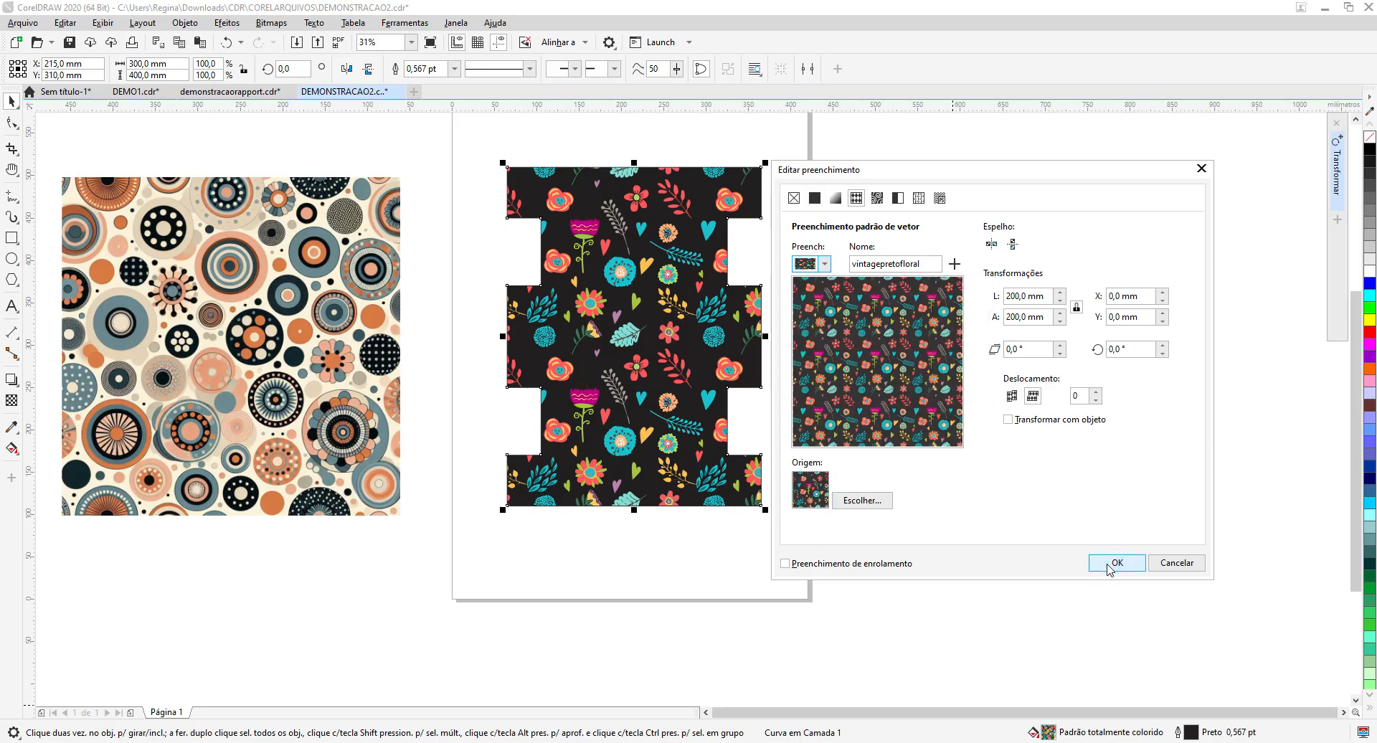
click(1110, 564)
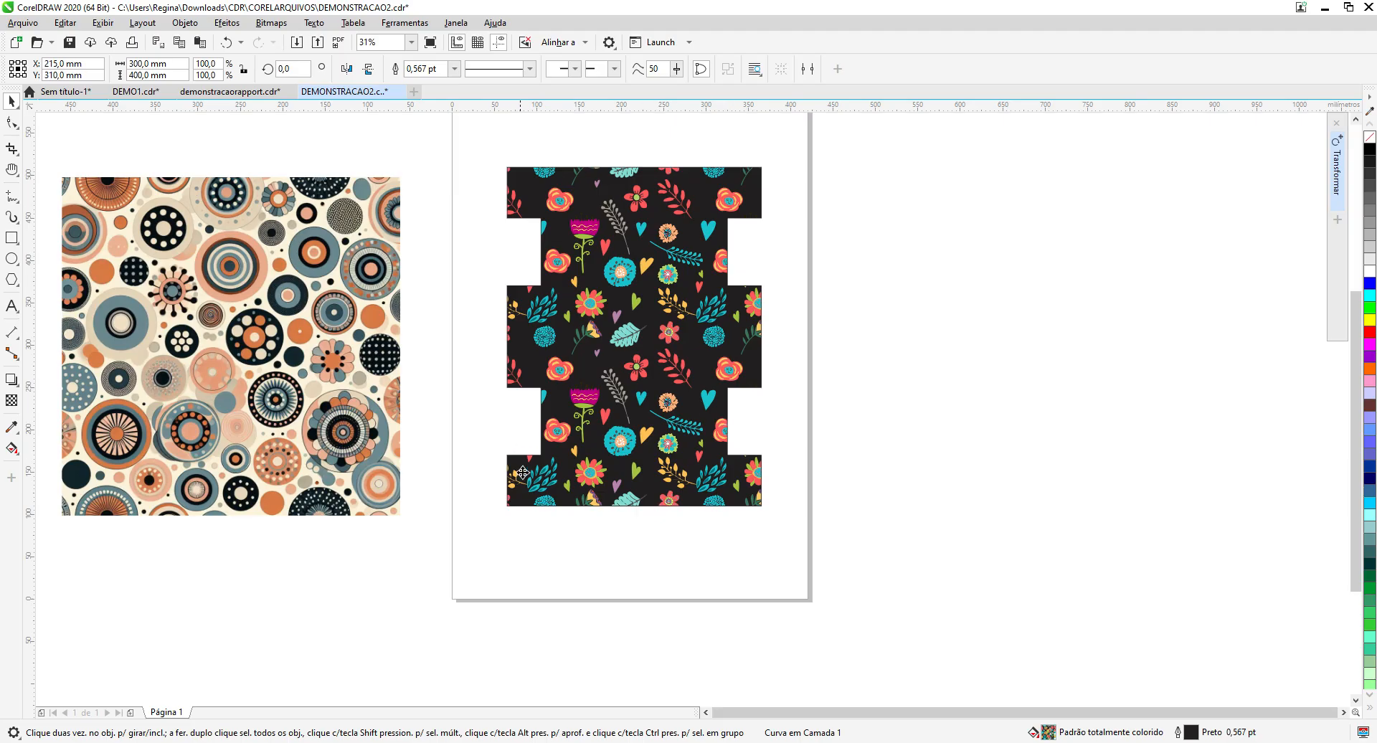
Step: Undo the notched outline's vector pattern fill and reselect the outline
click(228, 45)
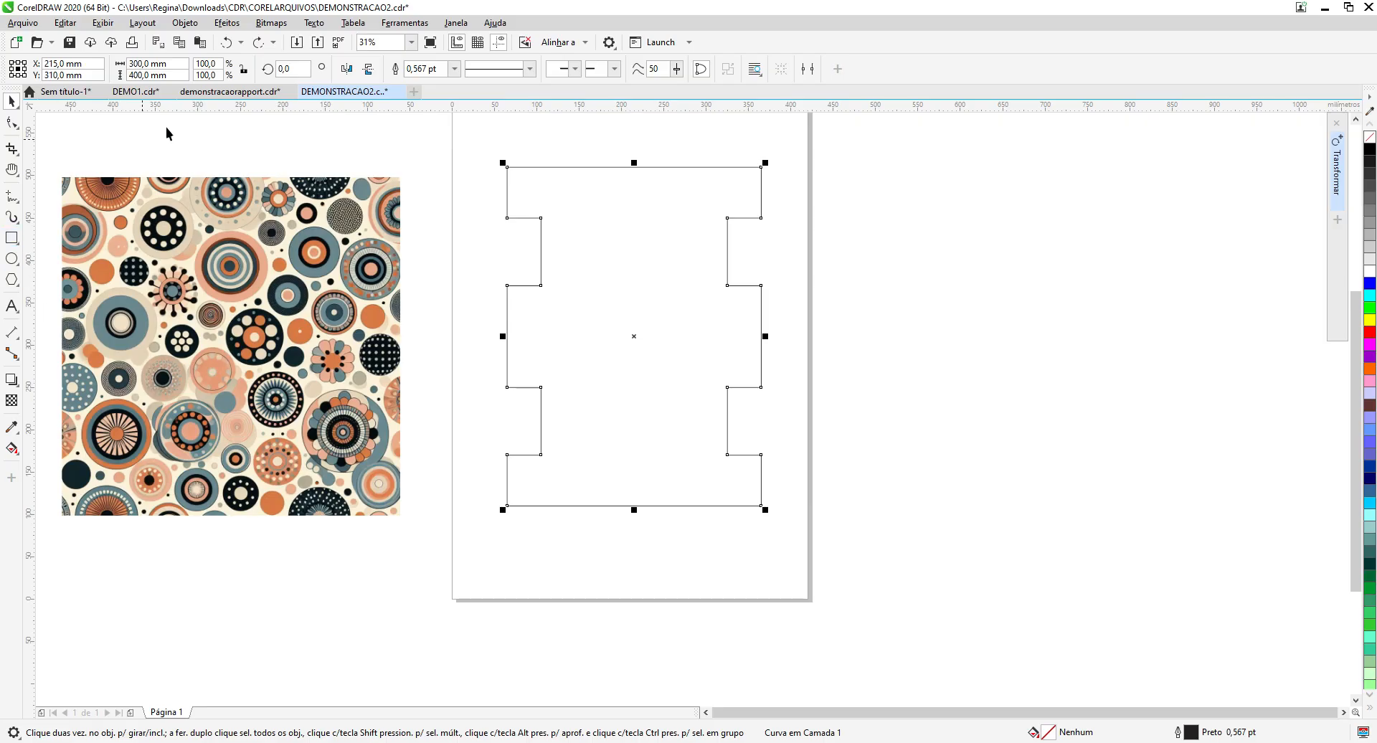
click(11, 237)
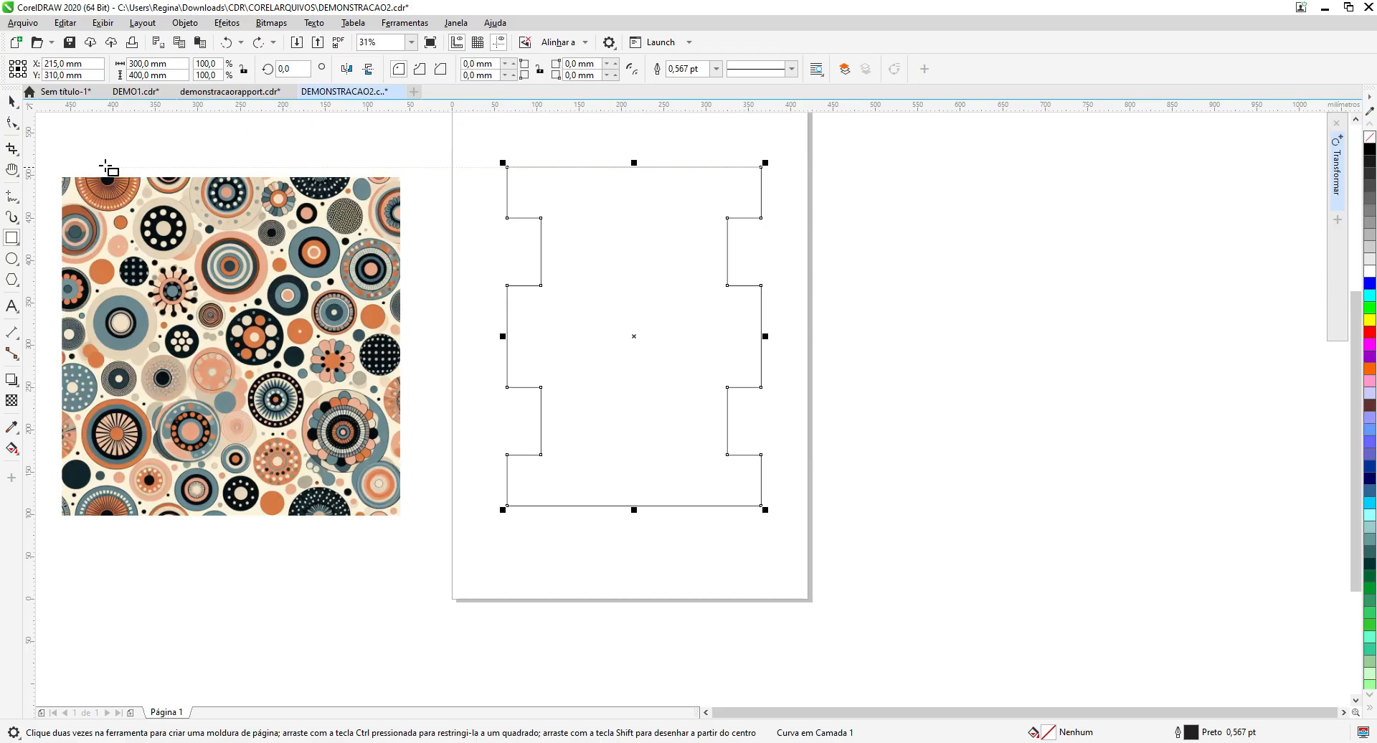
click(11, 101)
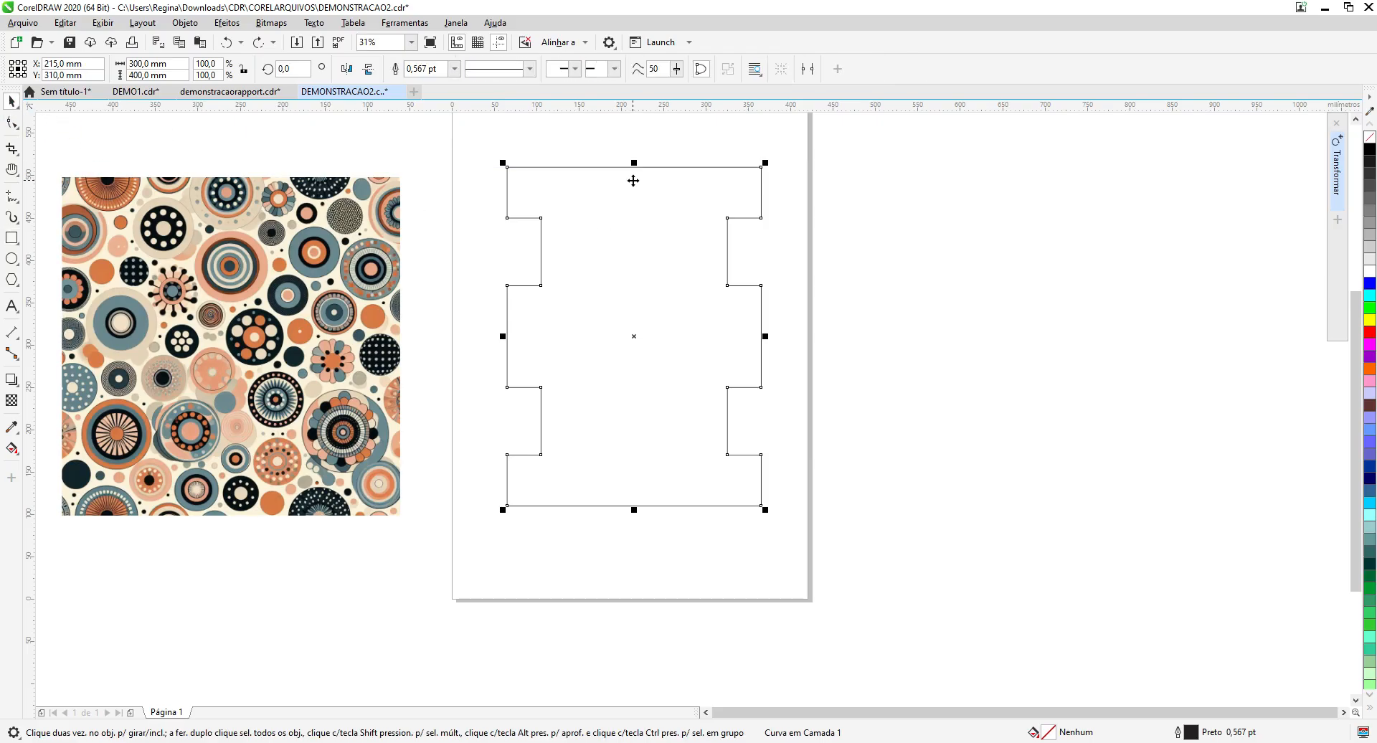
key(Escape)
click(677, 168)
Step: Draw a rectangle about 522 by 510 mm to the right of the page
click(11, 238)
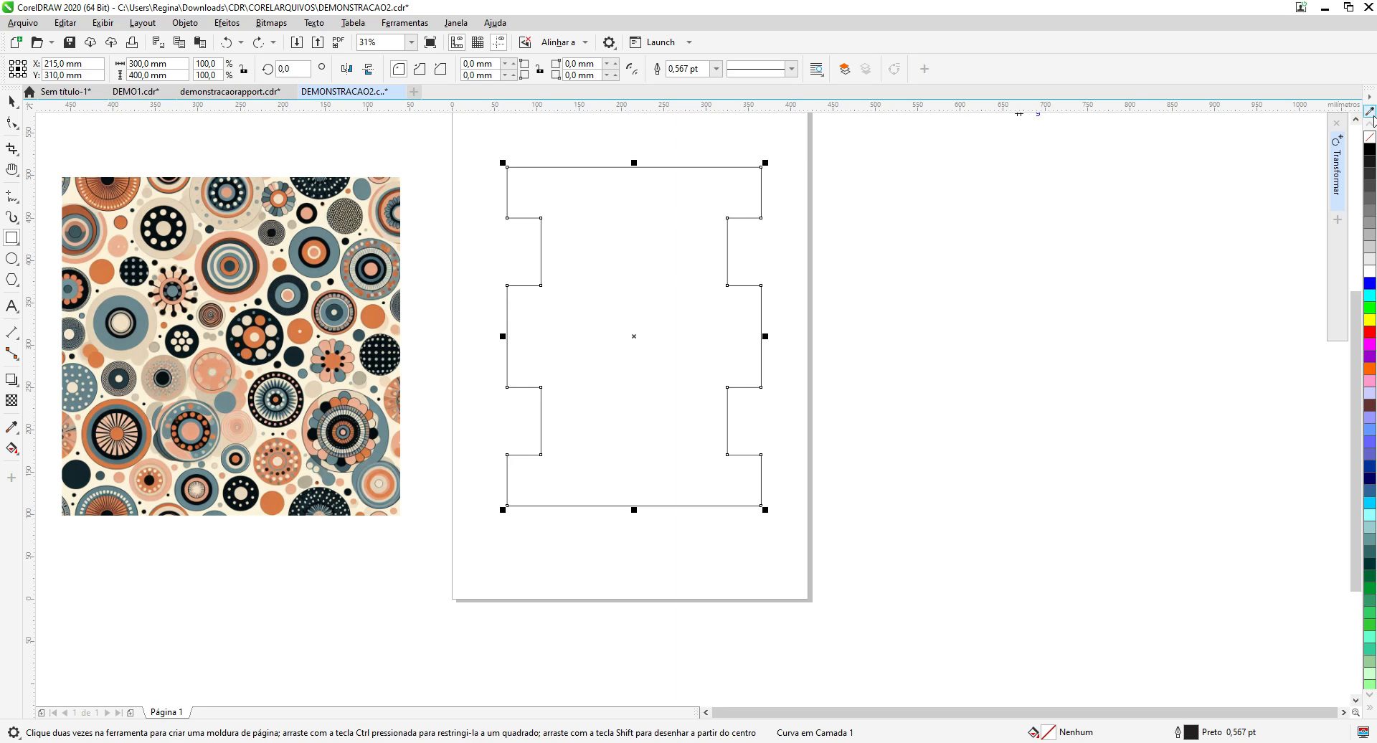
drag(831, 167, 1274, 598)
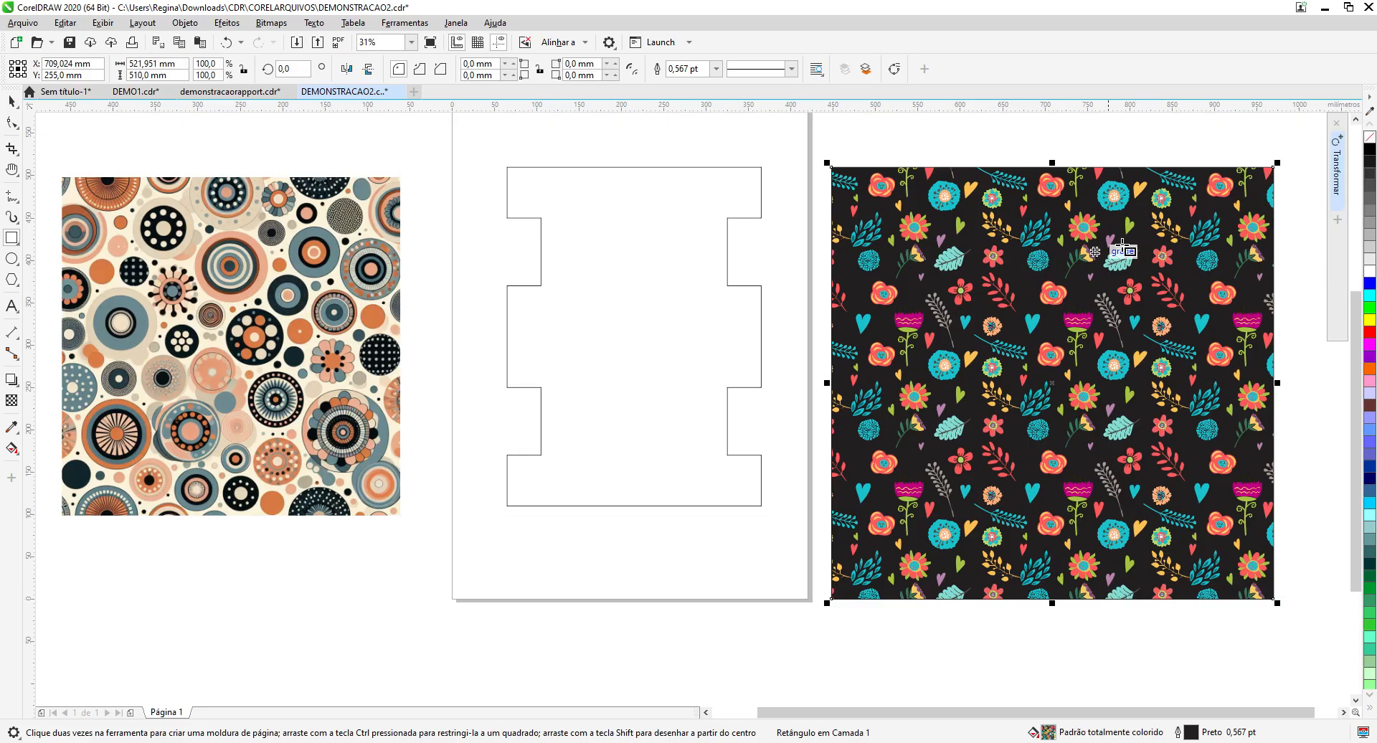
Step: Remove the new rectangle's pattern fill and set its width to 30 mm
click(1371, 136)
click(152, 63)
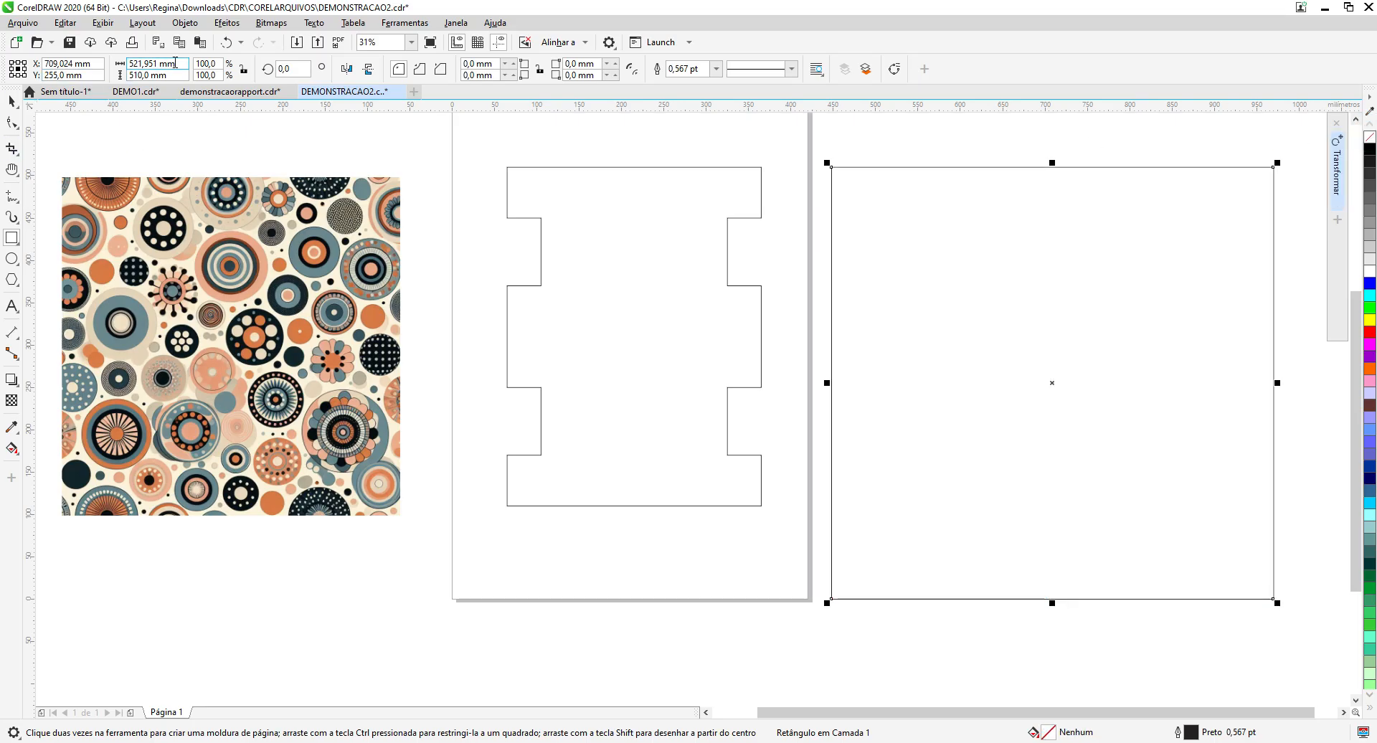
text(30)
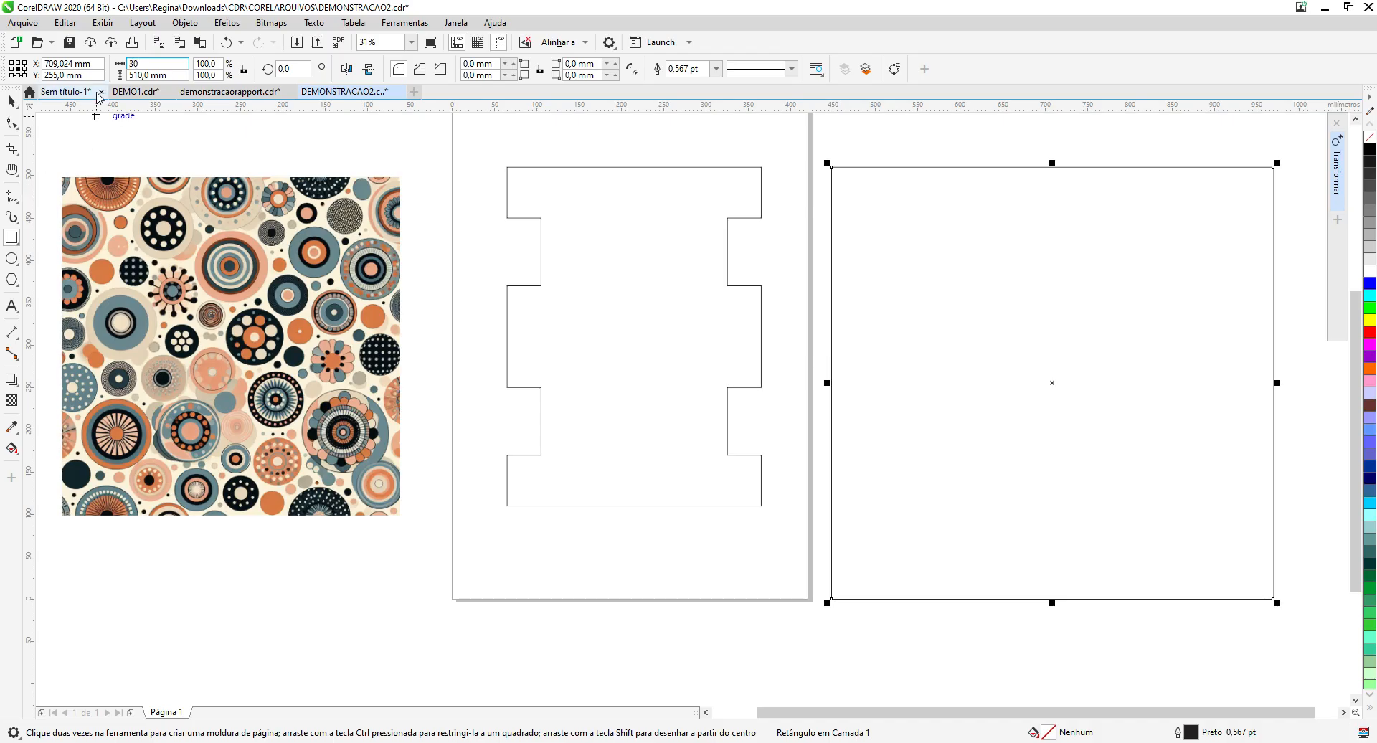
key(Return)
Step: Undo the new rectangle's width change and fill removal
click(226, 45)
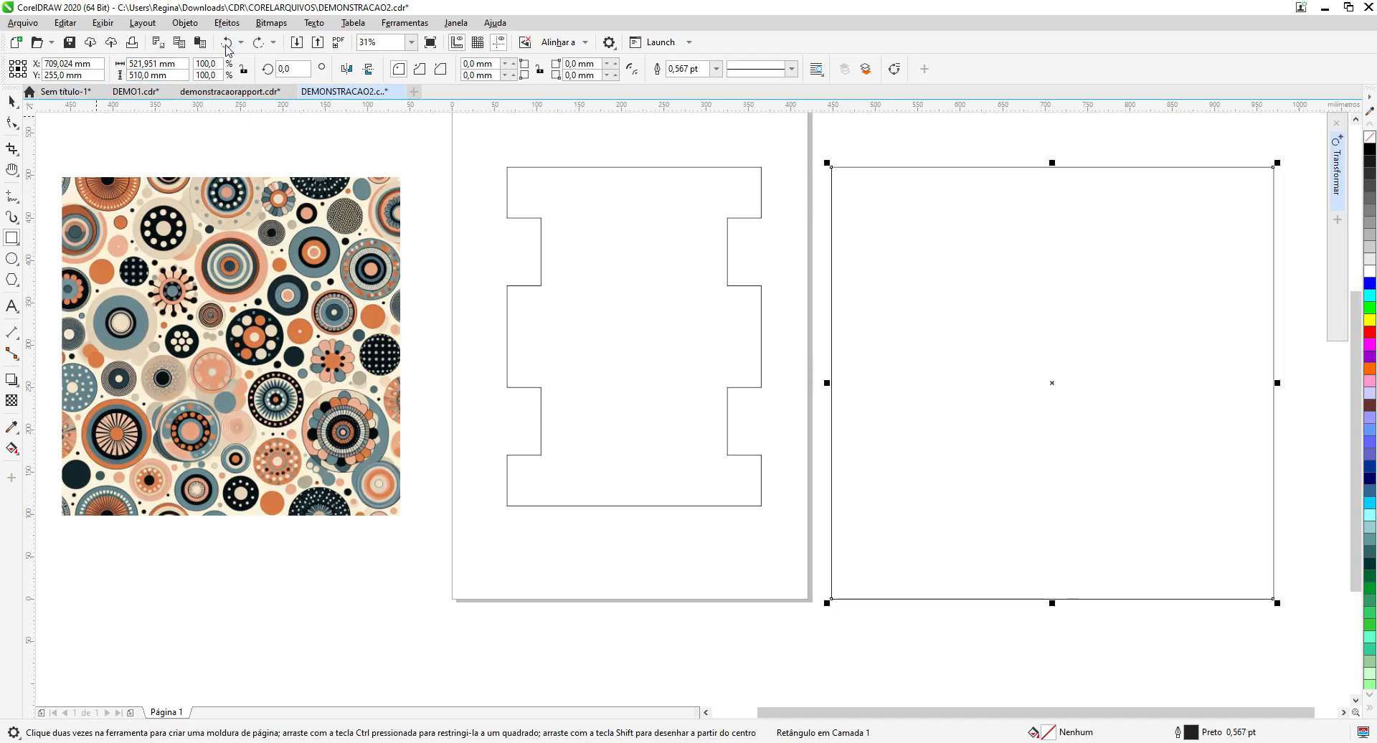
click(226, 44)
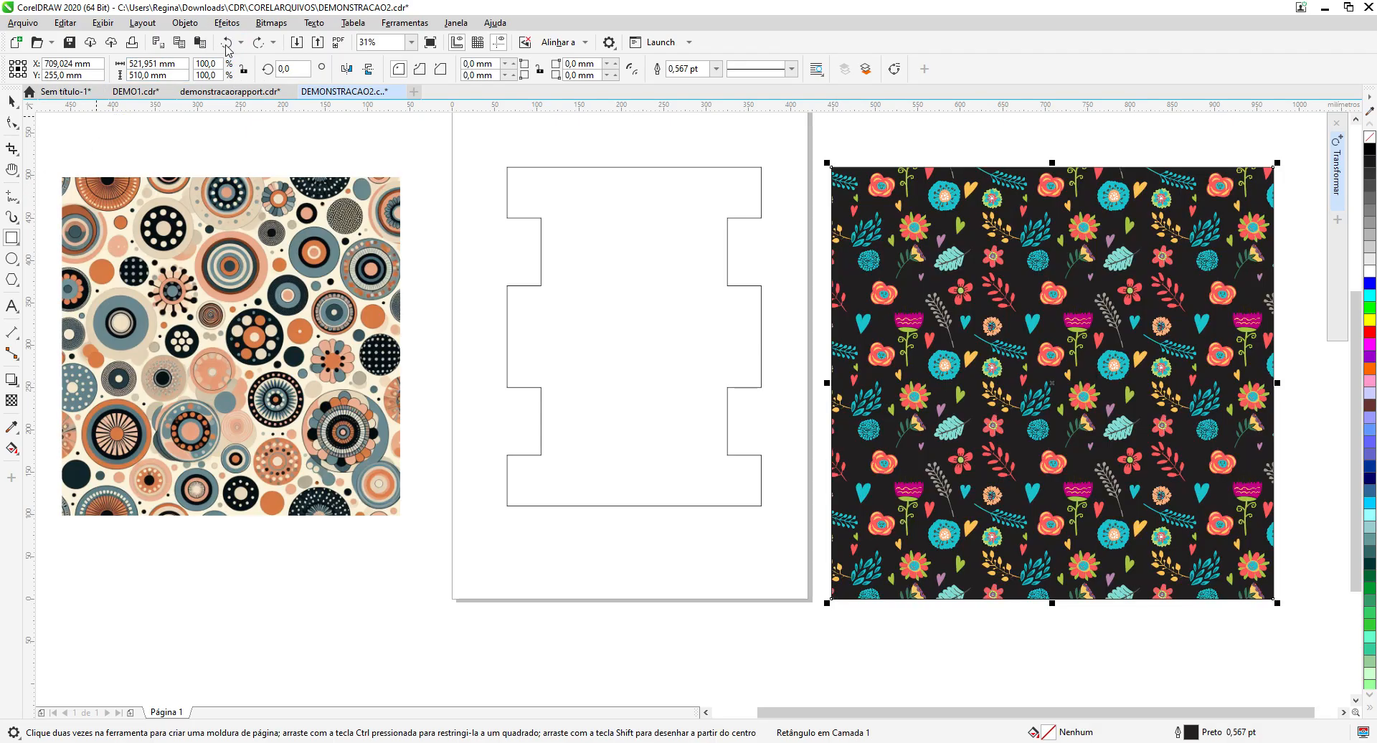
Step: Set the size of the pattern-filled rectangle beside the page to 300 mm wide by 400 mm high
click(174, 66)
text(300)
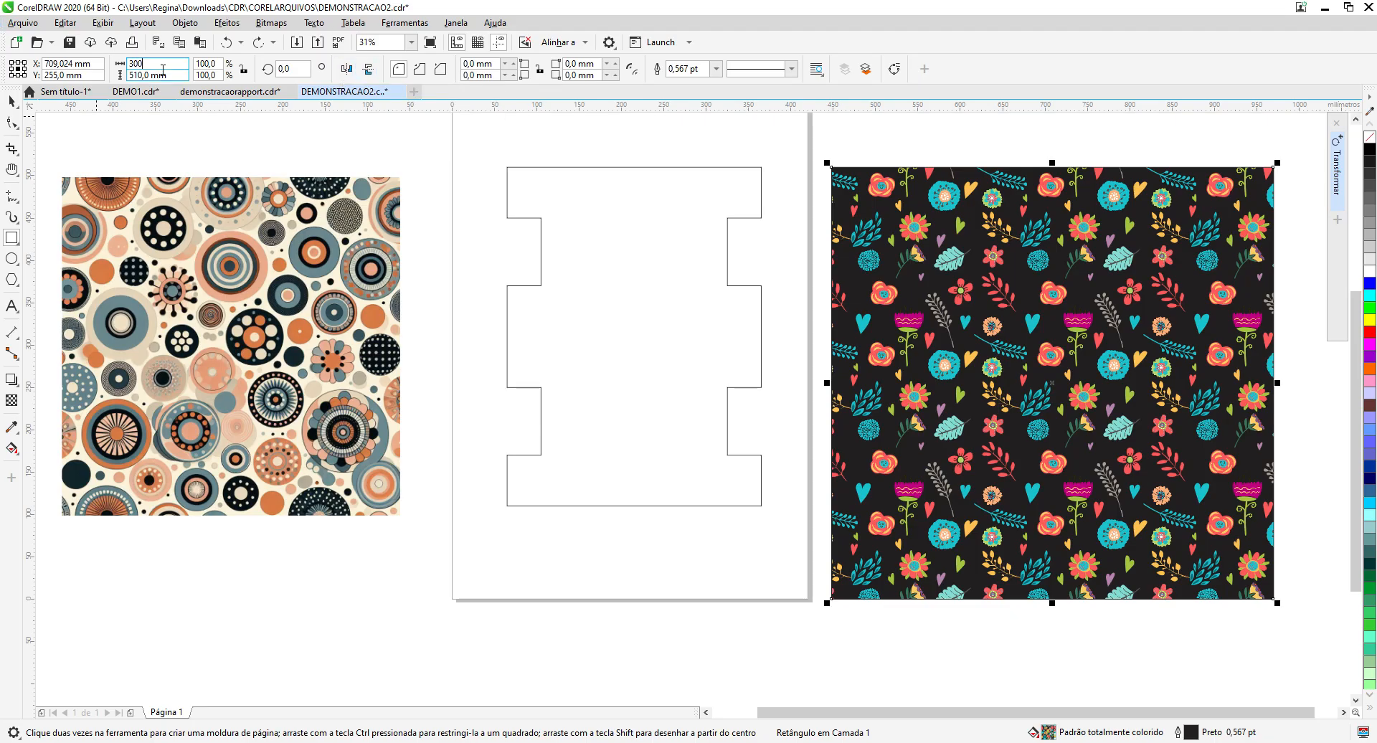
key(Tab)
text(4)
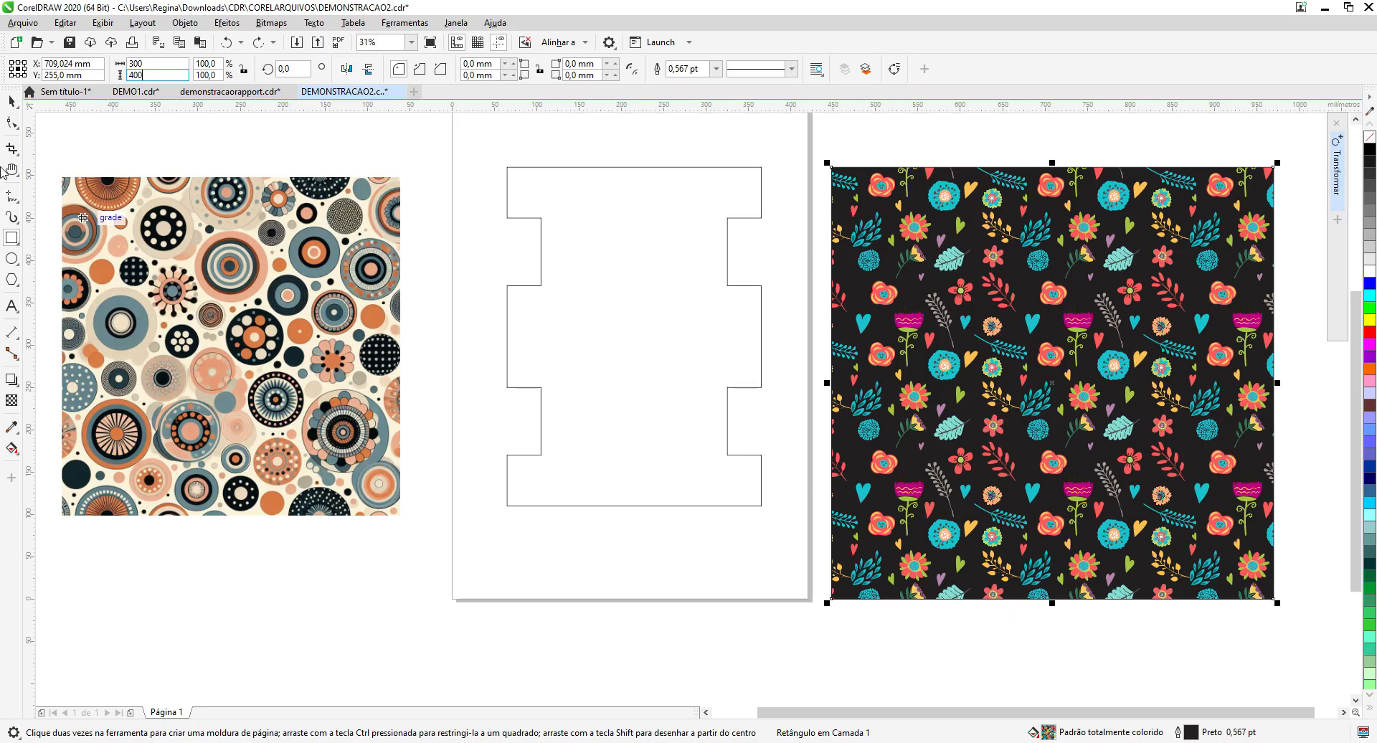
text(00)
click(12, 102)
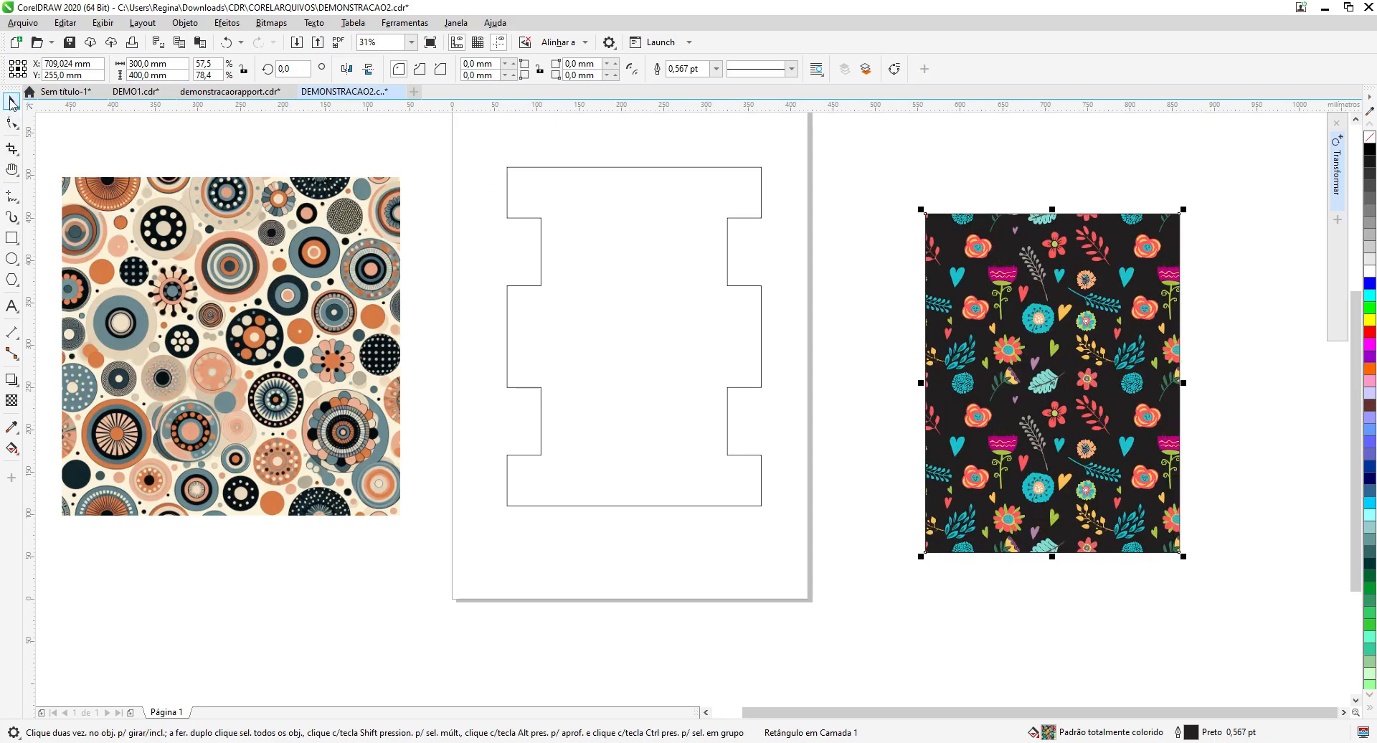
Step: Convert the floral rectangle to a 300 dpi CMYK (32-bit) bitmap with transparent background and move it closer to the page
click(1121, 228)
click(1181, 234)
click(1208, 290)
click(1052, 228)
click(277, 26)
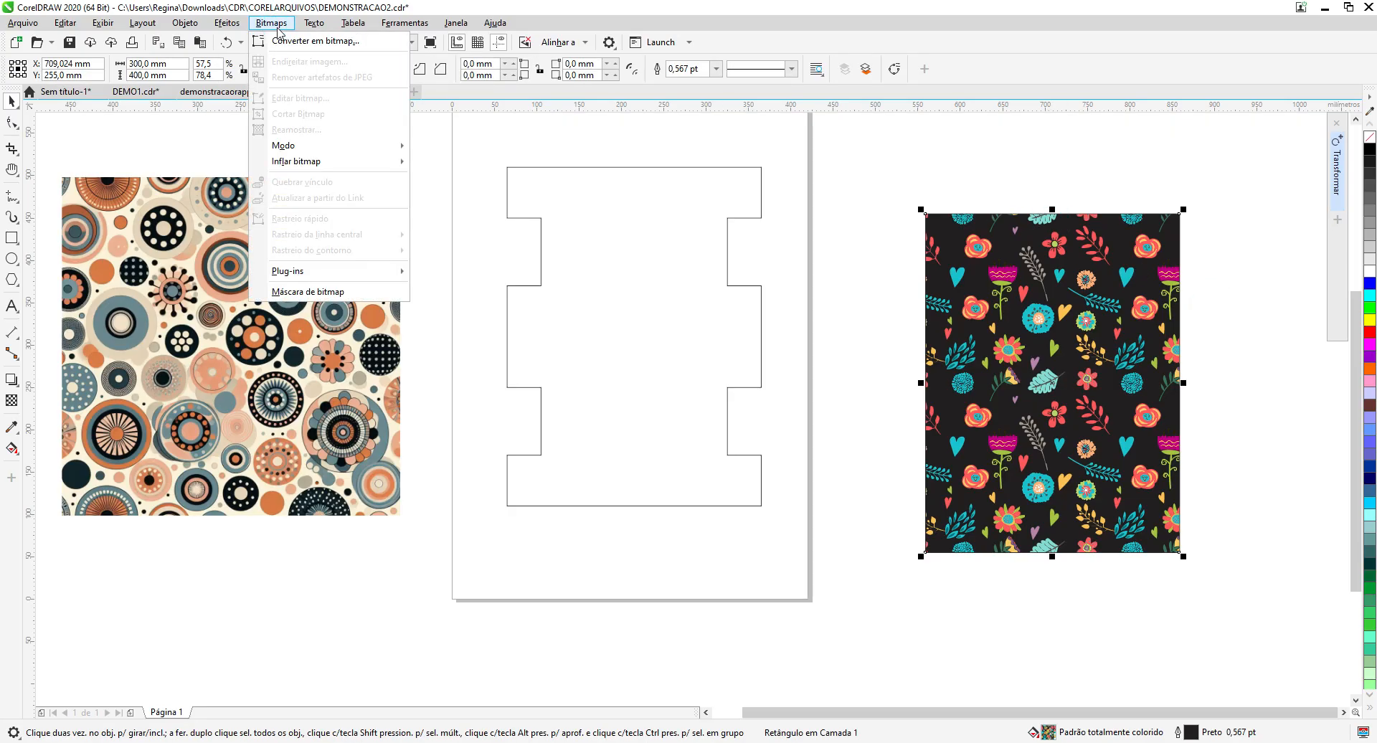
click(301, 41)
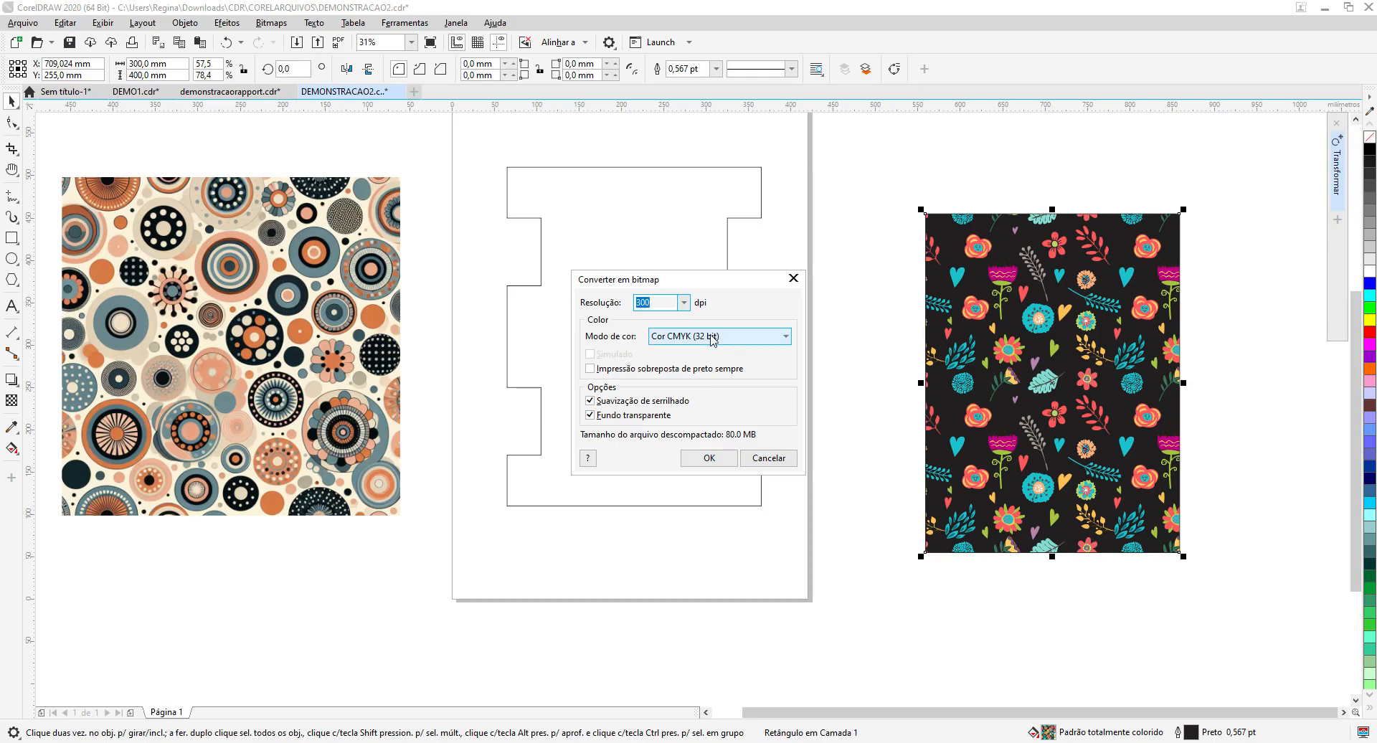
click(712, 459)
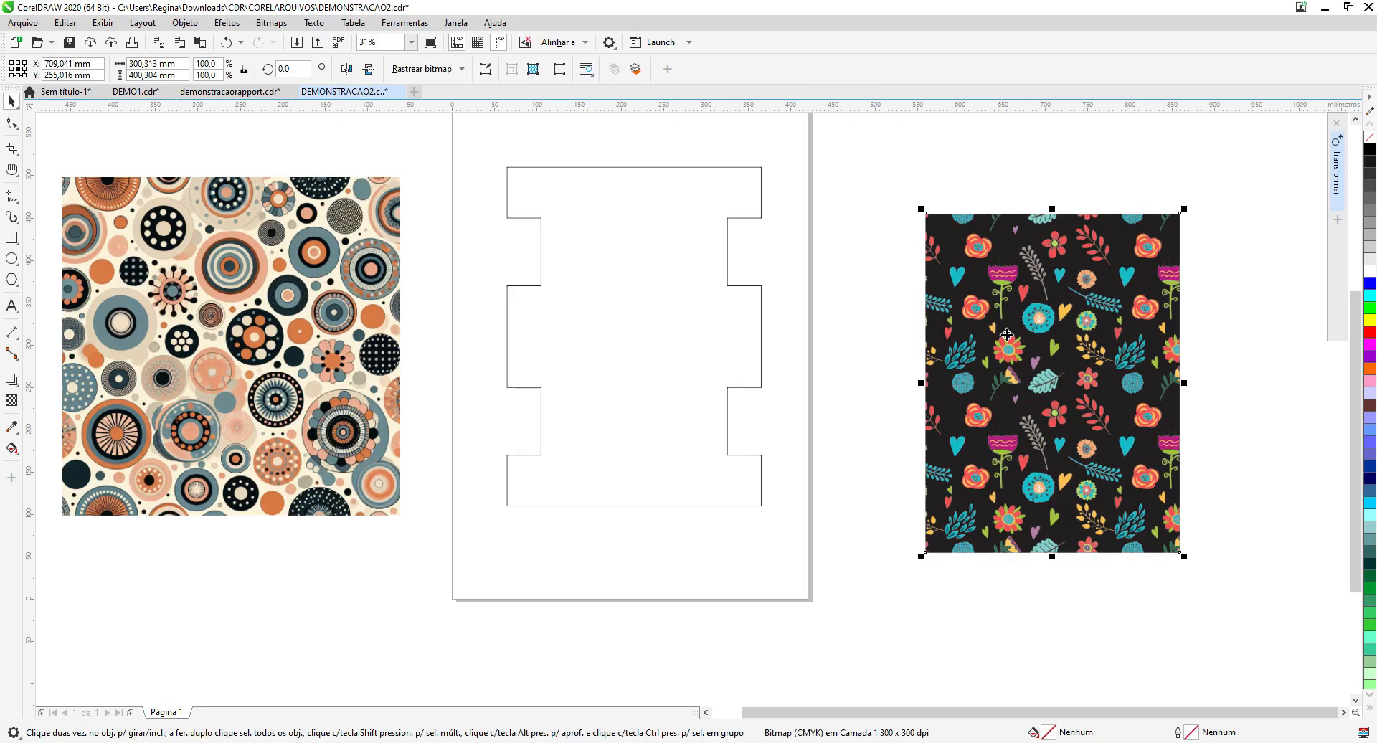
drag(1046, 322, 948, 274)
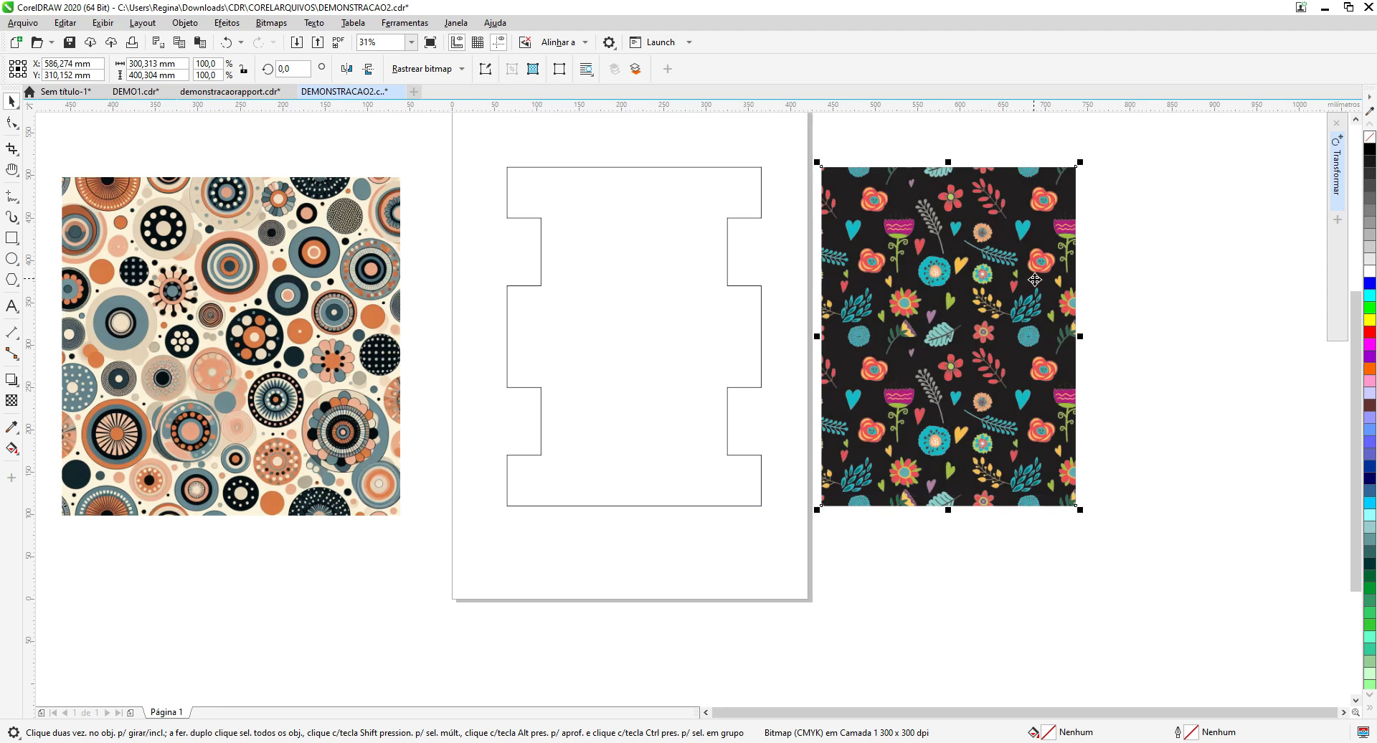
drag(1038, 283, 1021, 316)
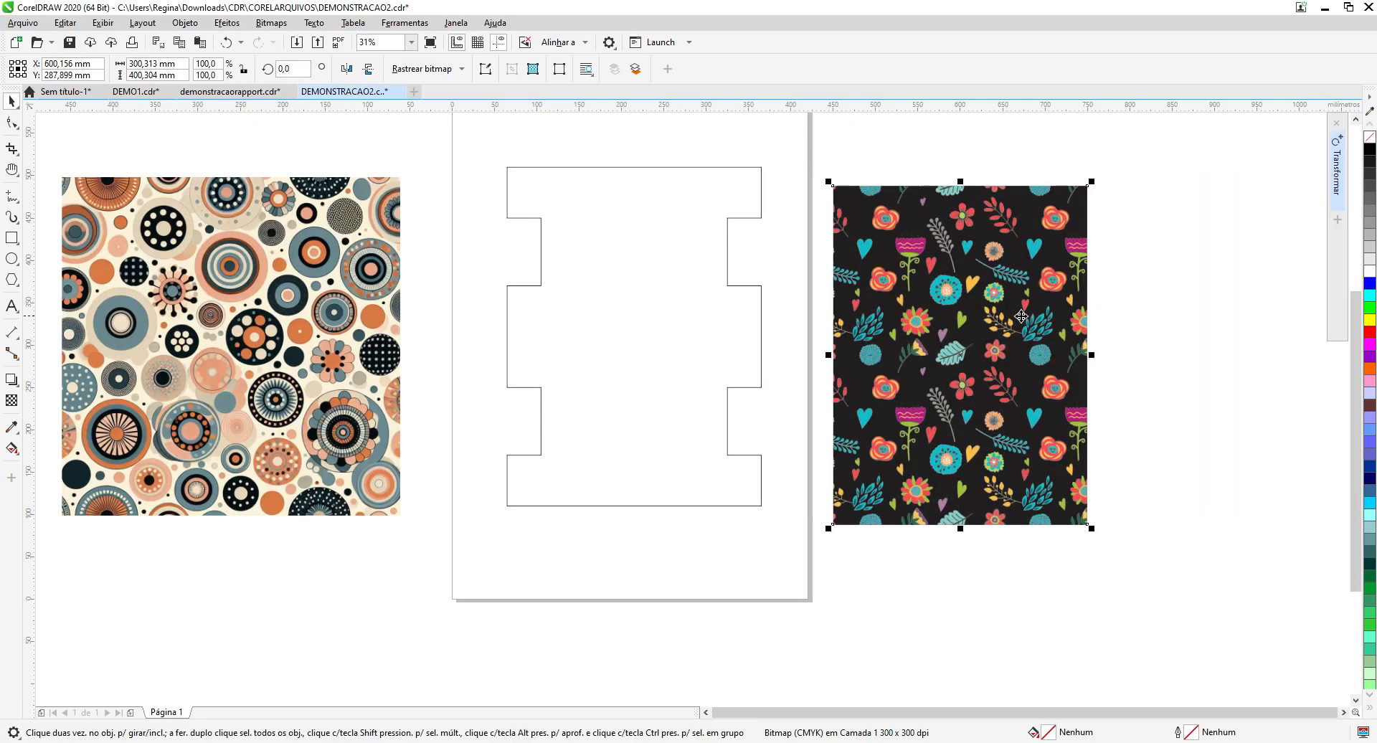
Step: Examine the converted floral bitmap's image quality up close around the yellow branch
scroll(1021, 316, up, 1)
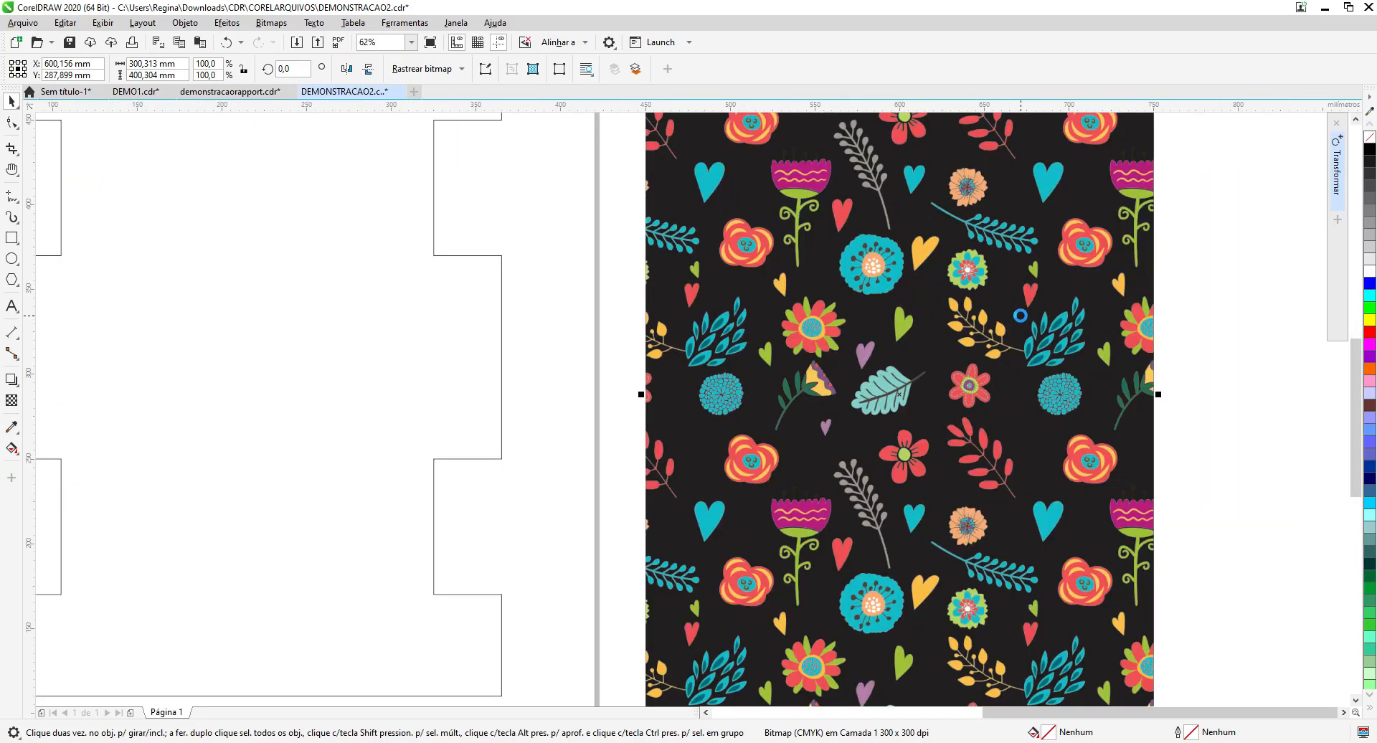
scroll(1020, 315, up, 1)
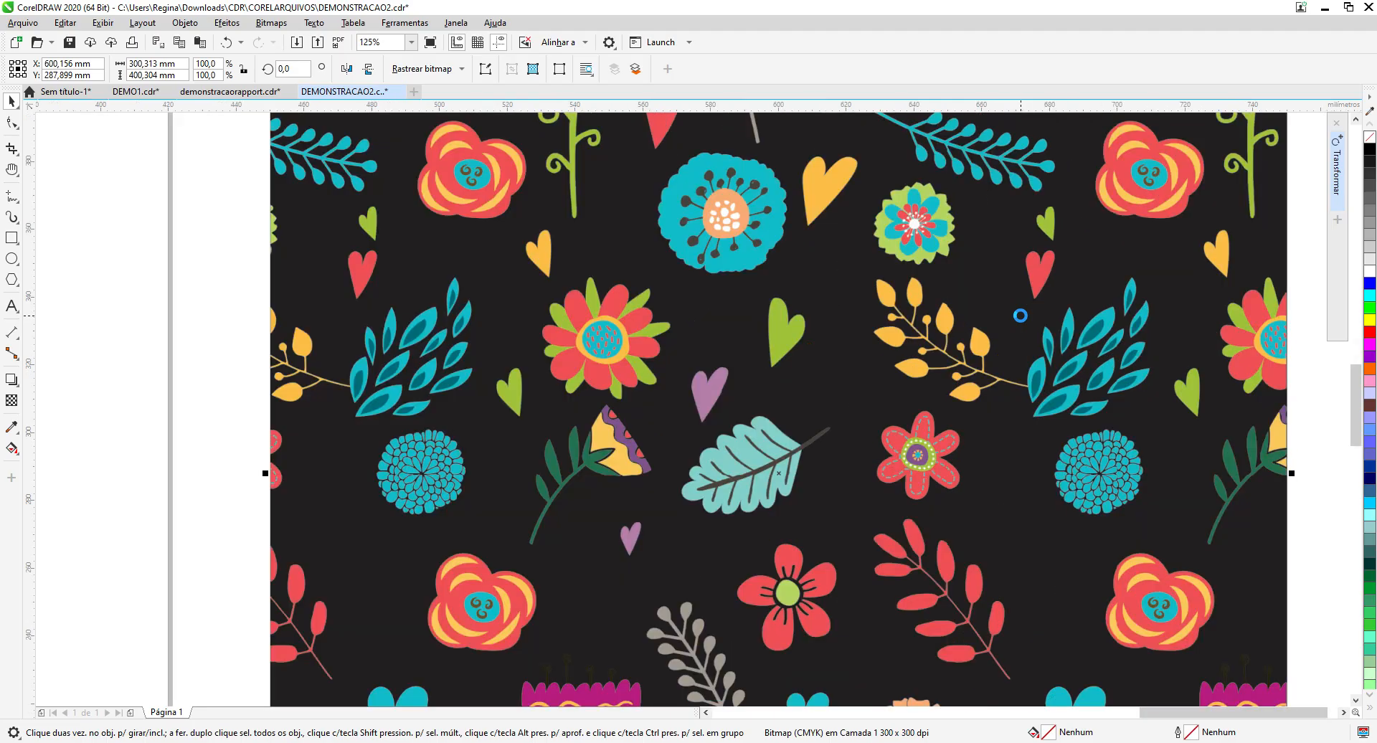
scroll(1020, 316, up, 2)
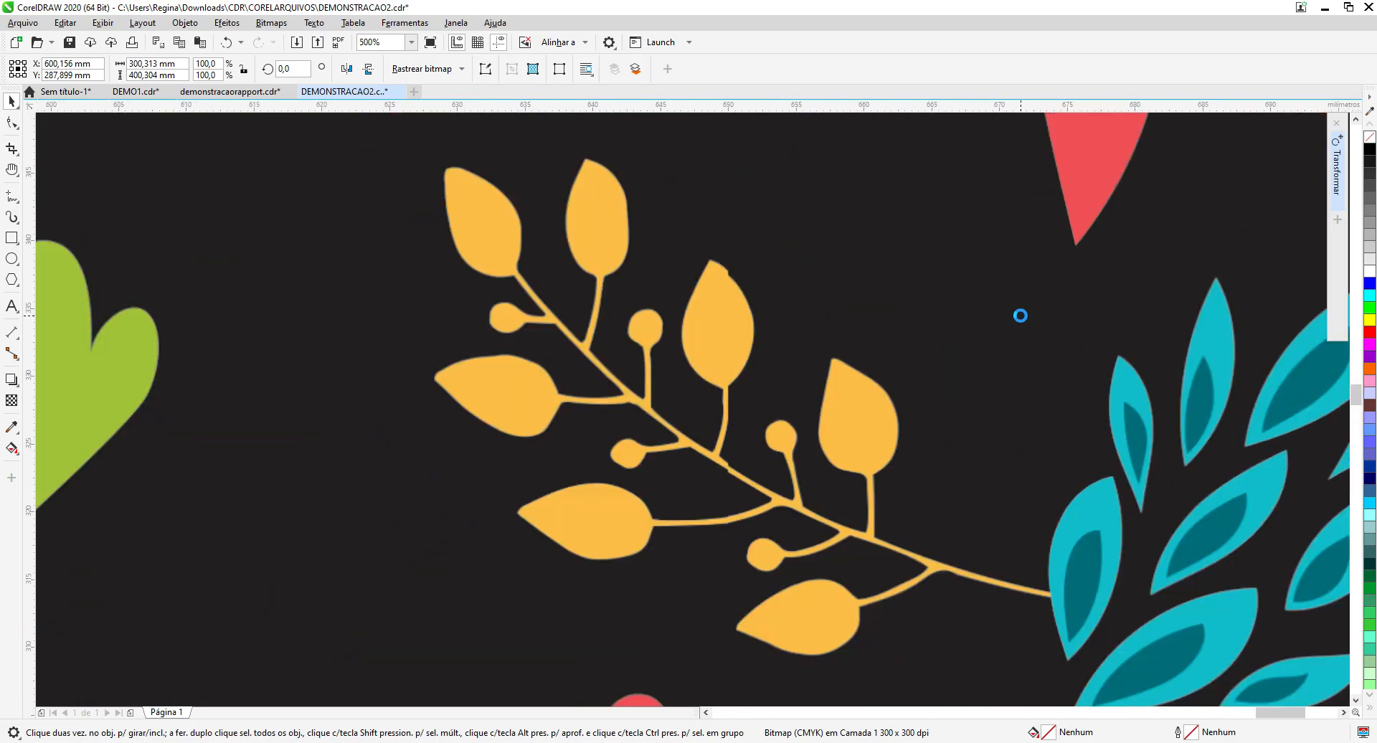
scroll(1020, 315, up, 1)
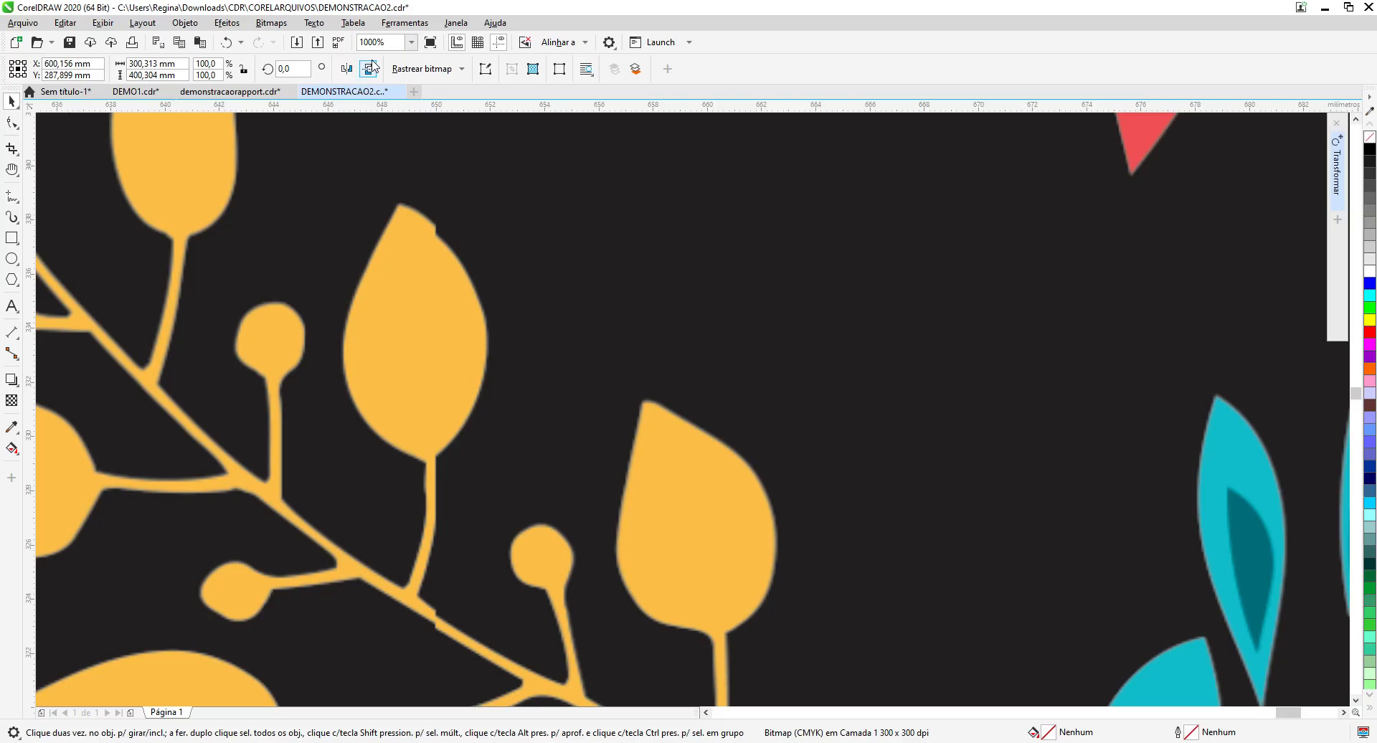
scroll(744, 312, down, 6)
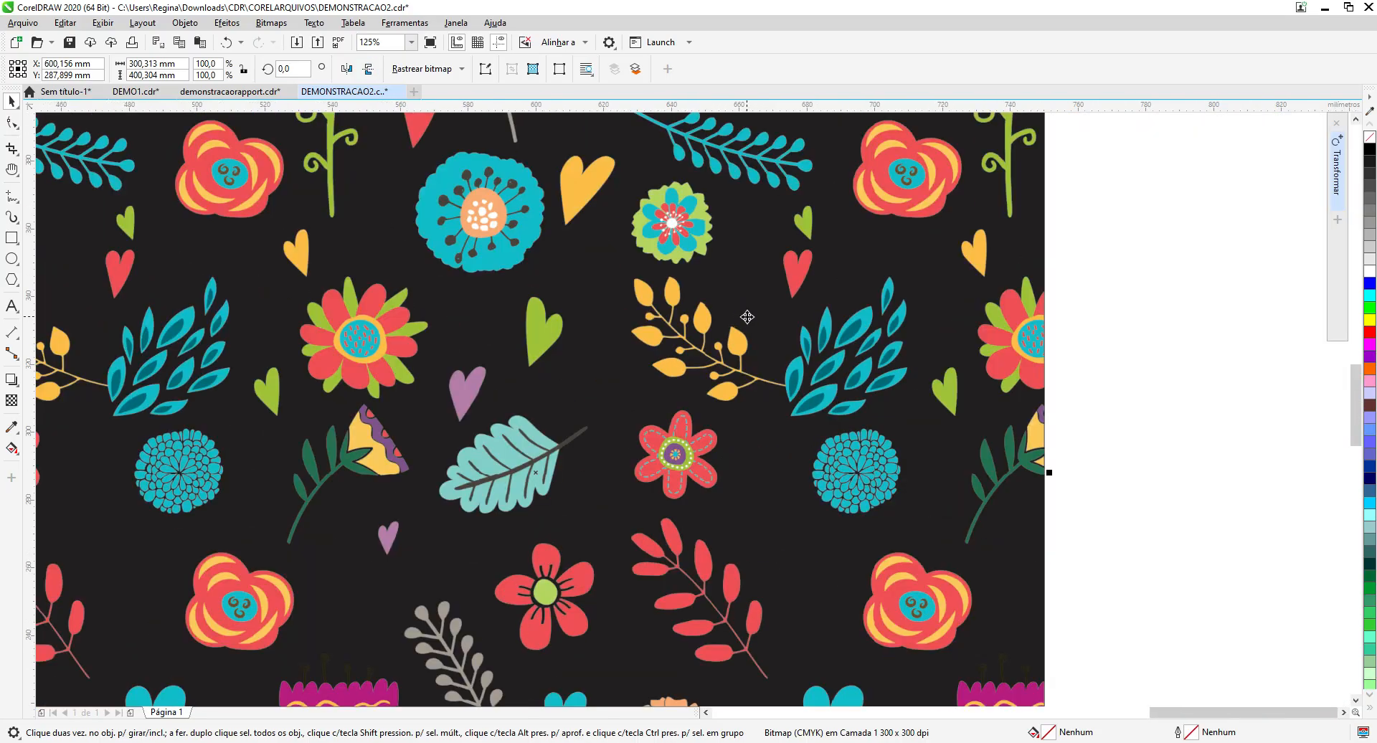
scroll(747, 316, down, 2)
scroll(746, 317, down, 1)
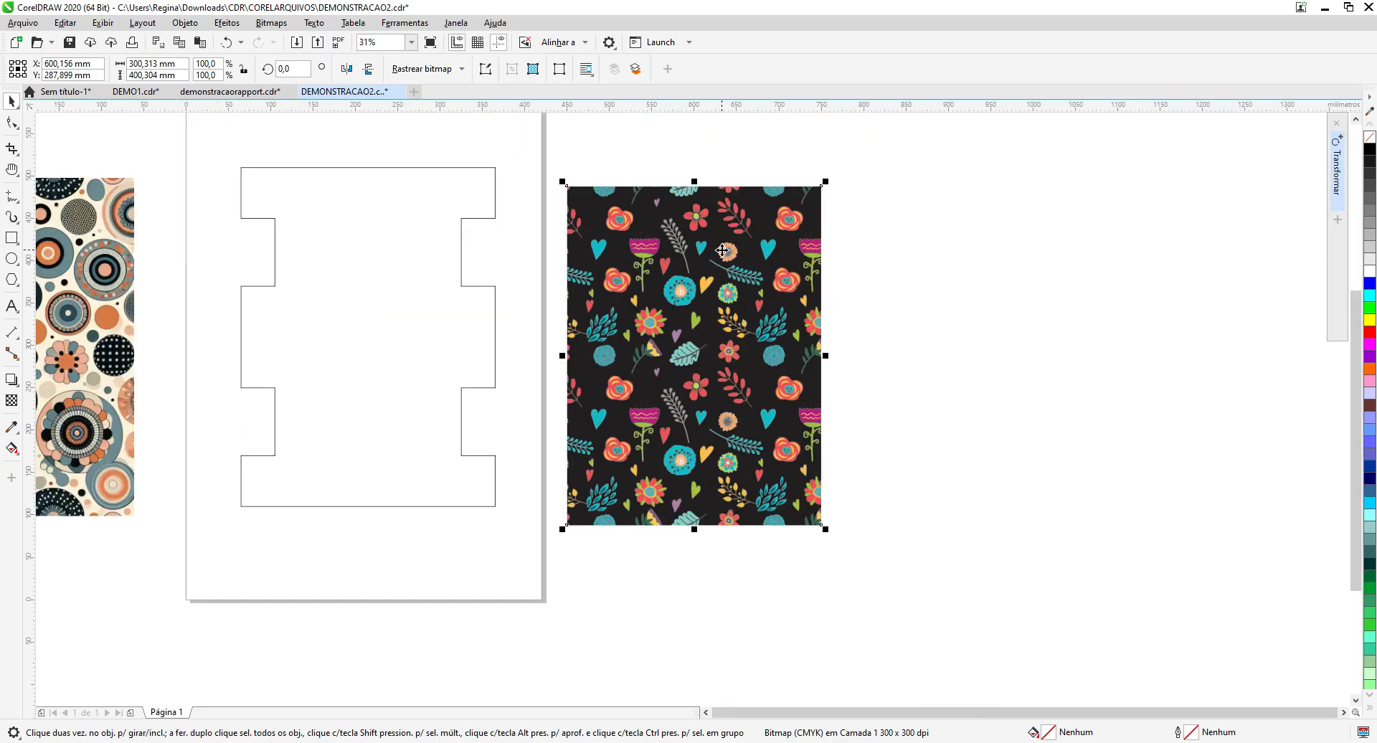
Step: Place the floral bitmap inside the notched outline as a PowerClip
click(11, 169)
drag(260, 305, 429, 306)
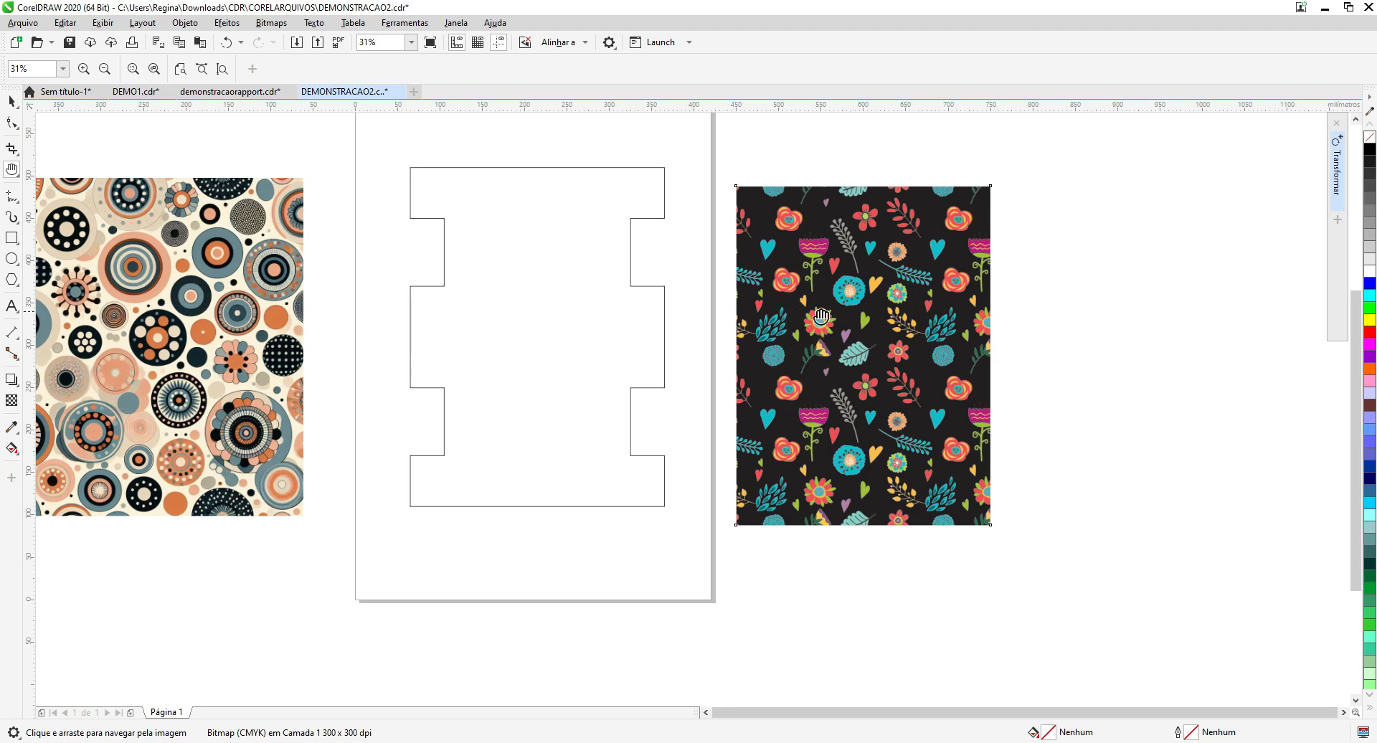
click(11, 101)
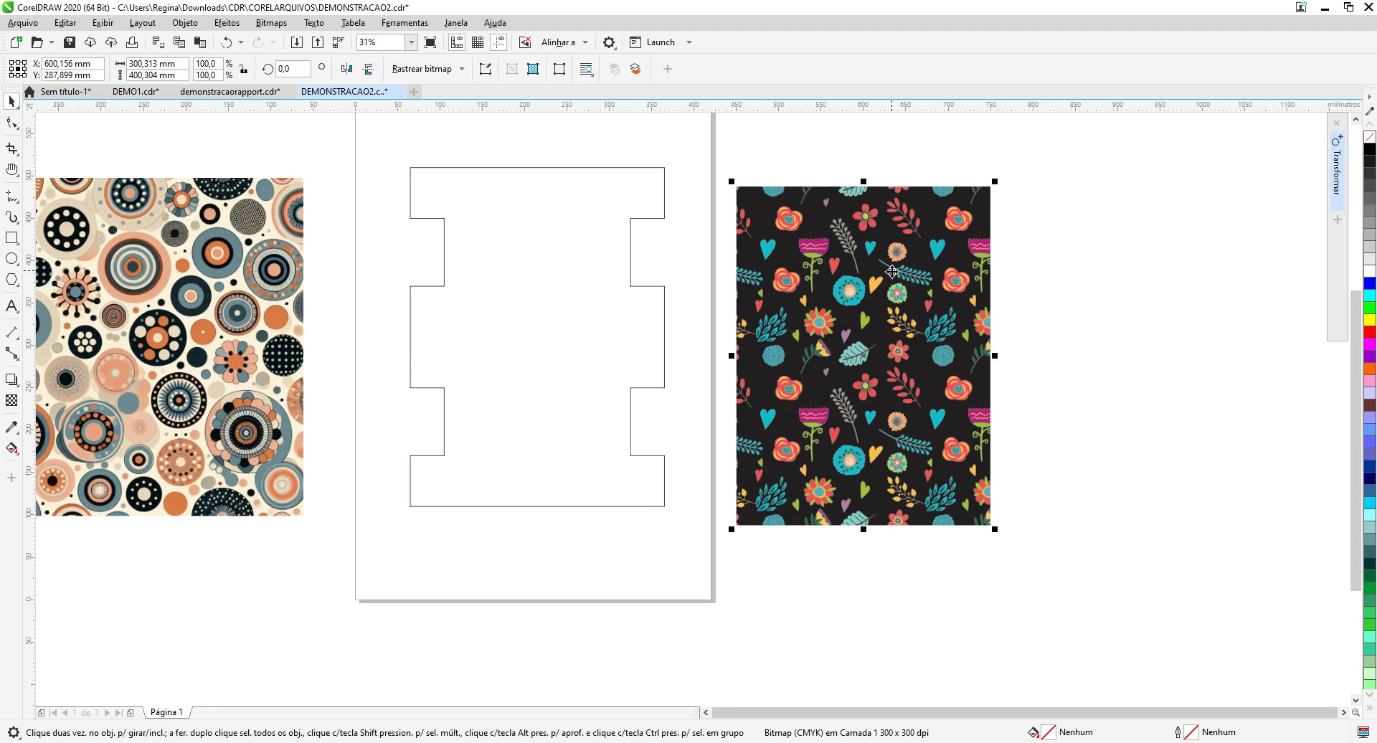
click(1016, 279)
click(877, 288)
right_click(877, 288)
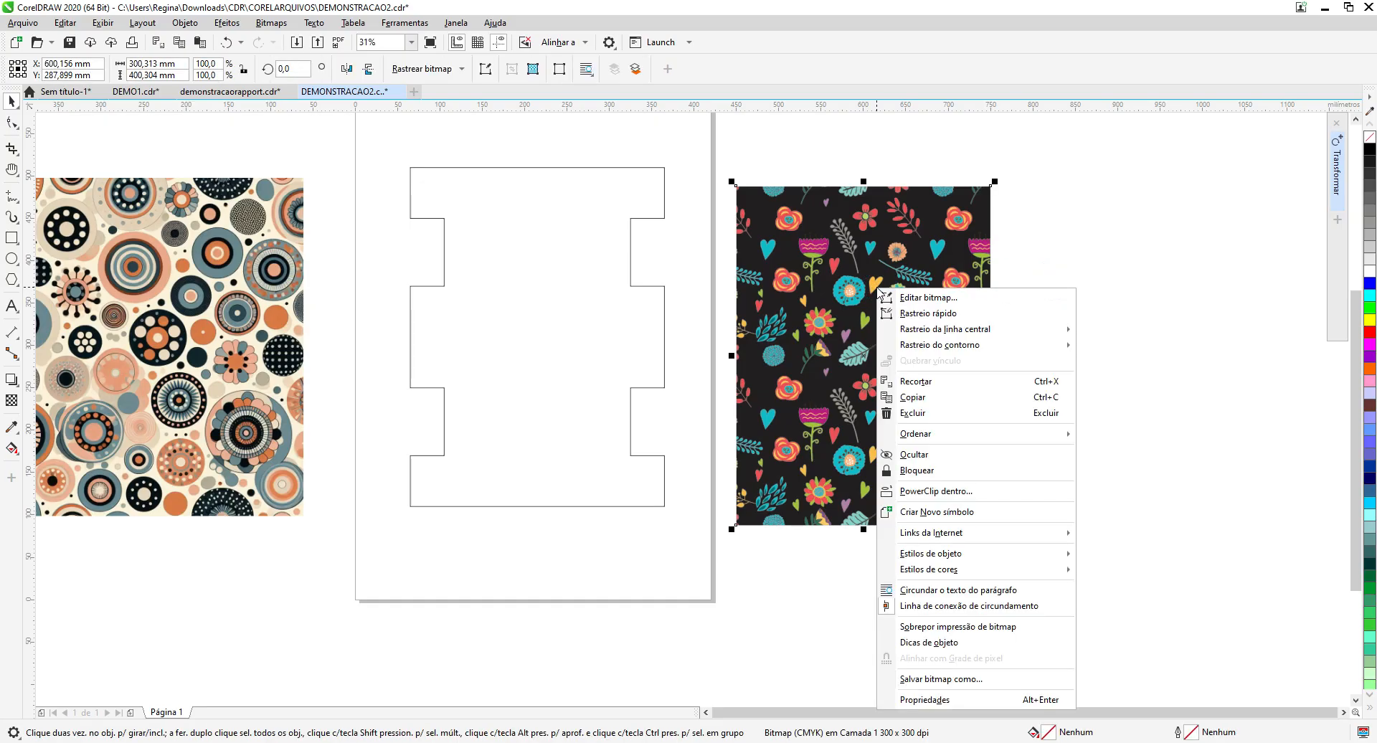
click(945, 494)
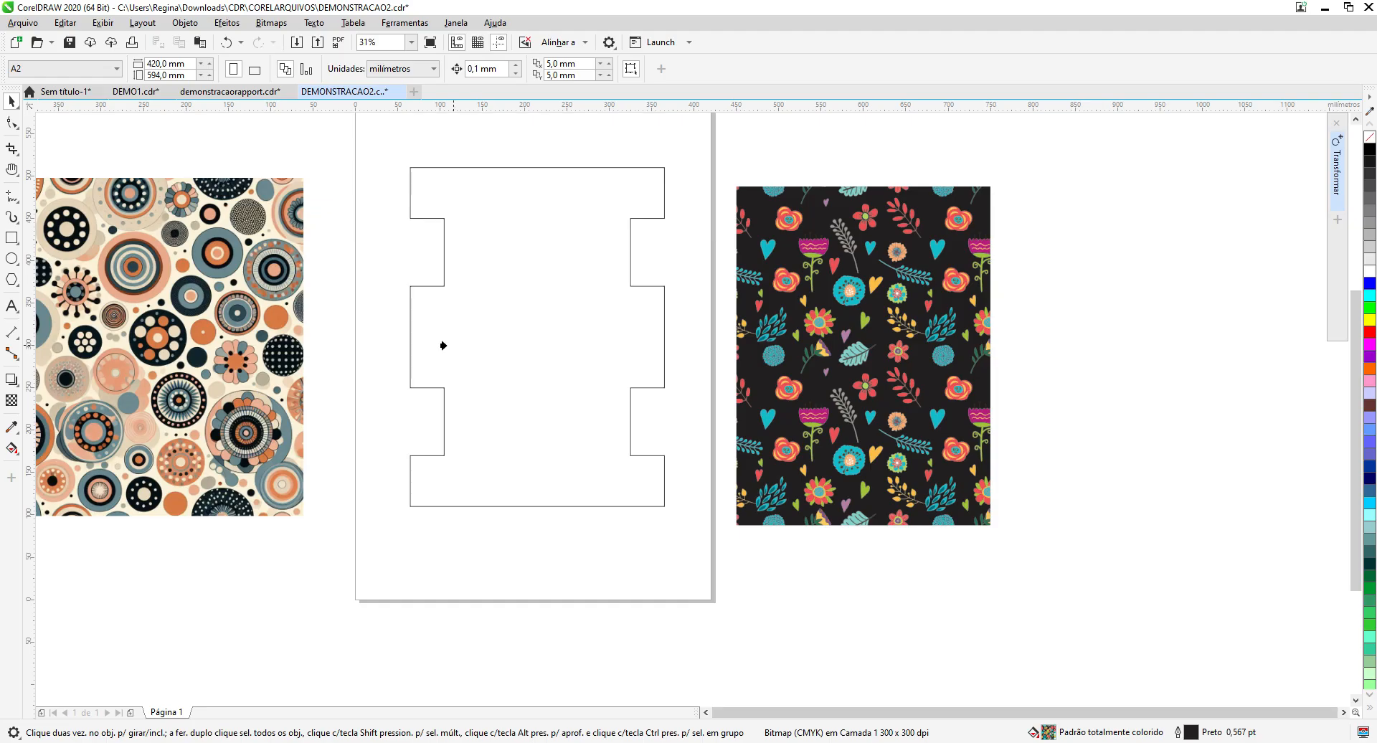
click(437, 345)
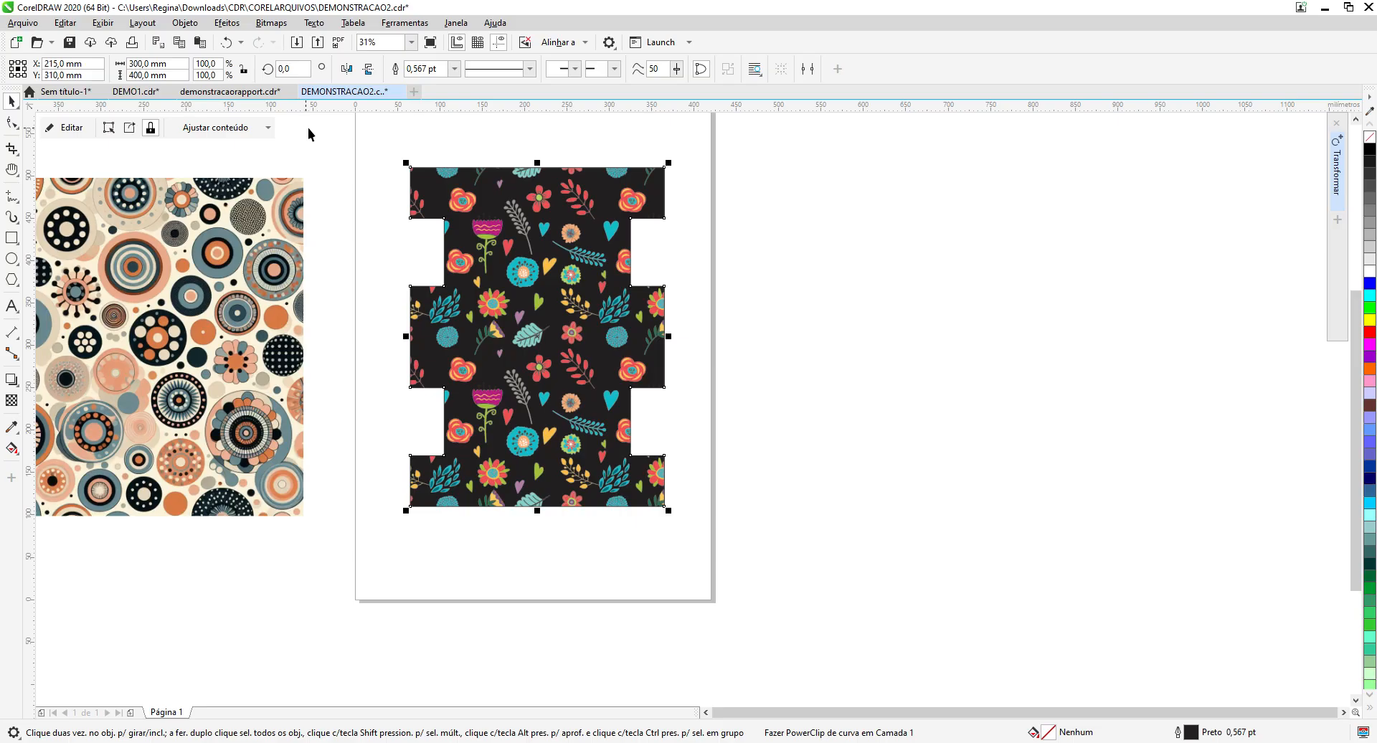
Step: Edit the PowerClip contents, try the floral bitmap about 30 mm lower, undo the move and finish editing
click(74, 133)
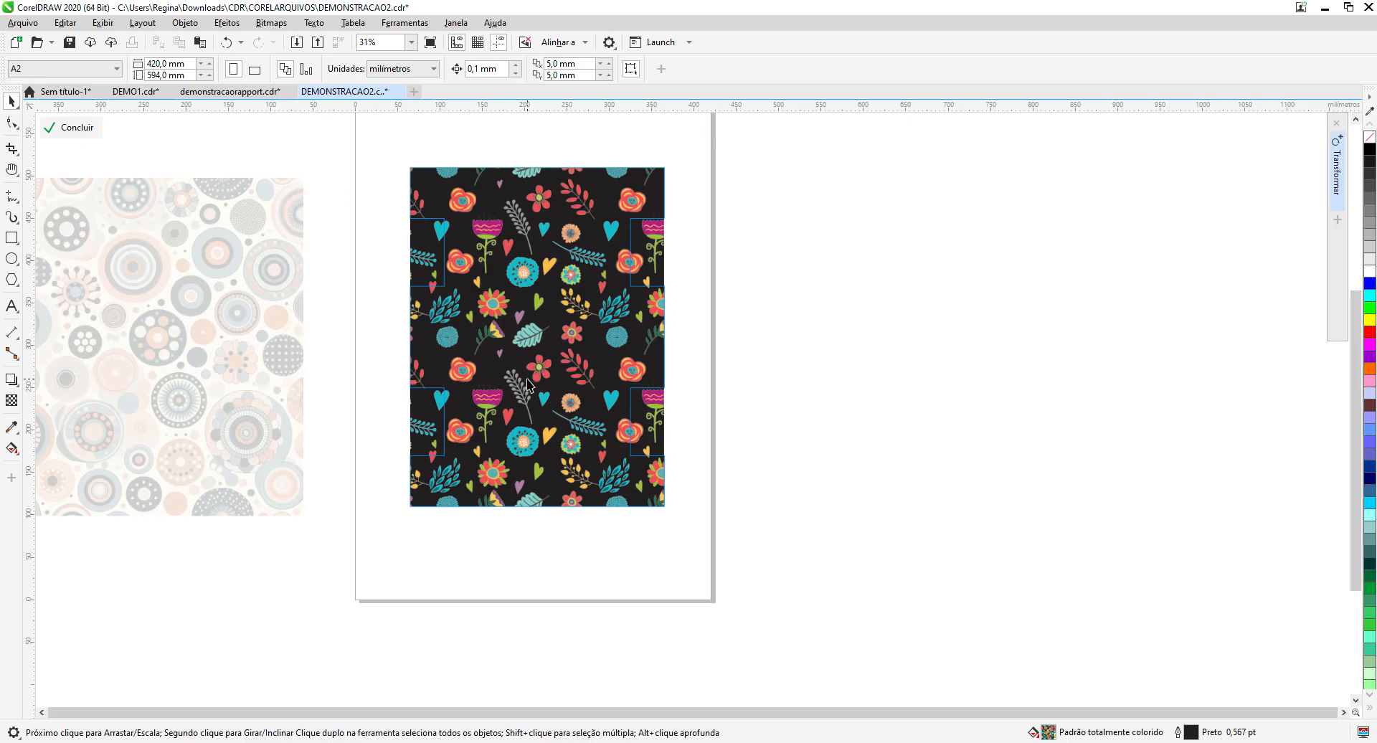
click(498, 325)
drag(505, 322, 501, 347)
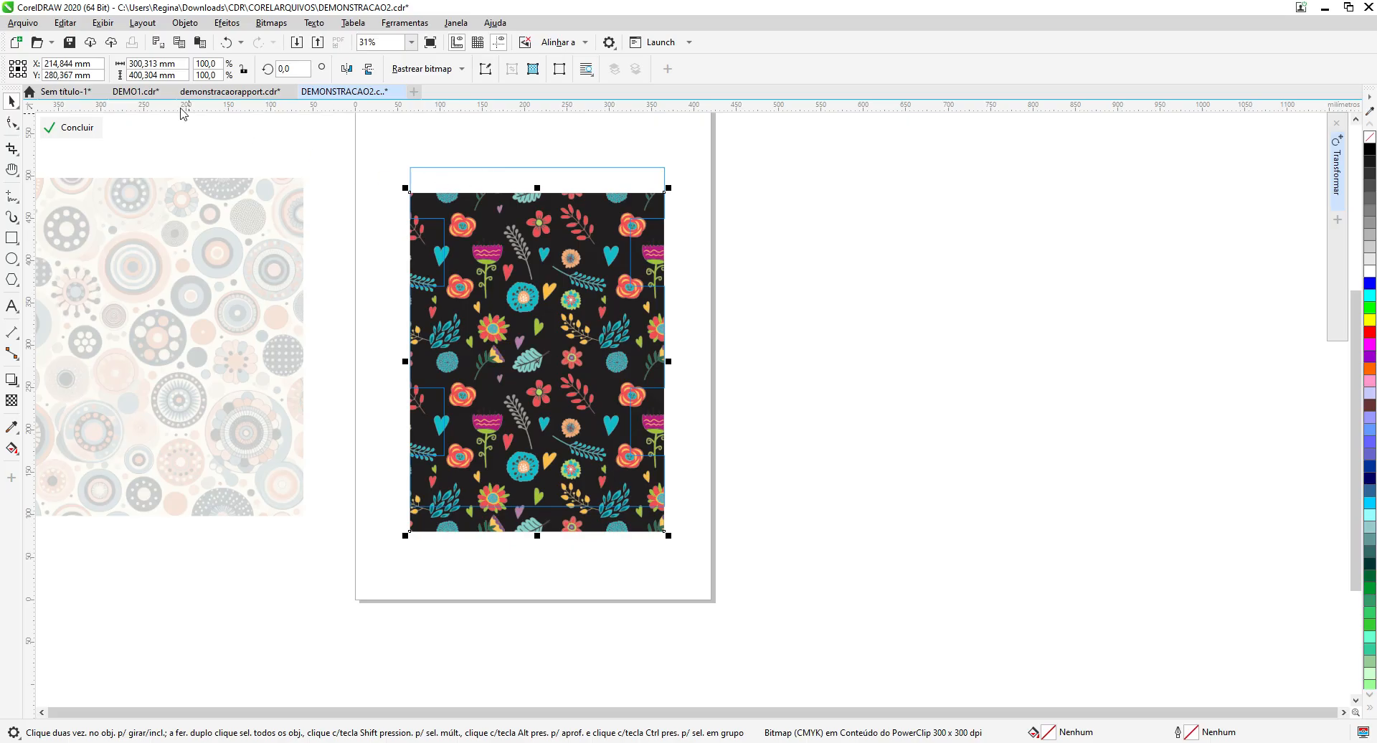
click(225, 42)
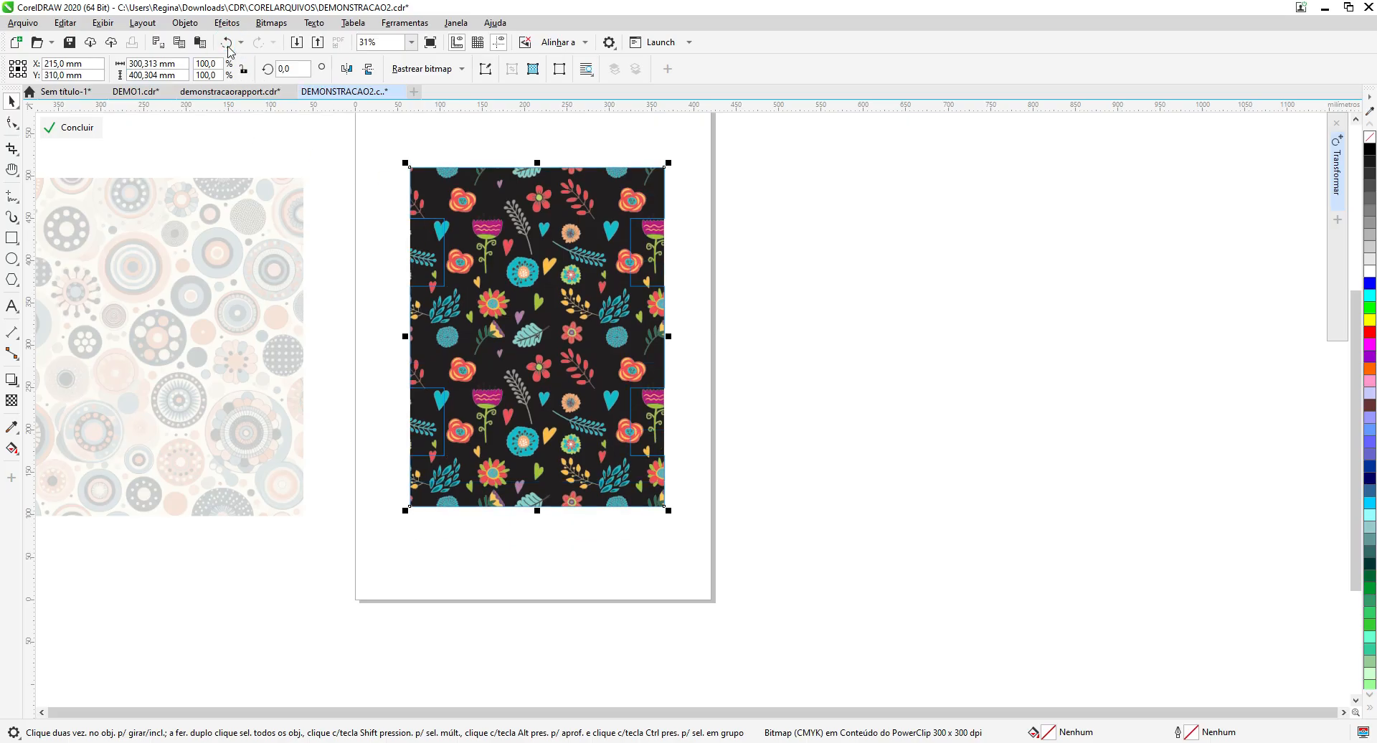
click(920, 222)
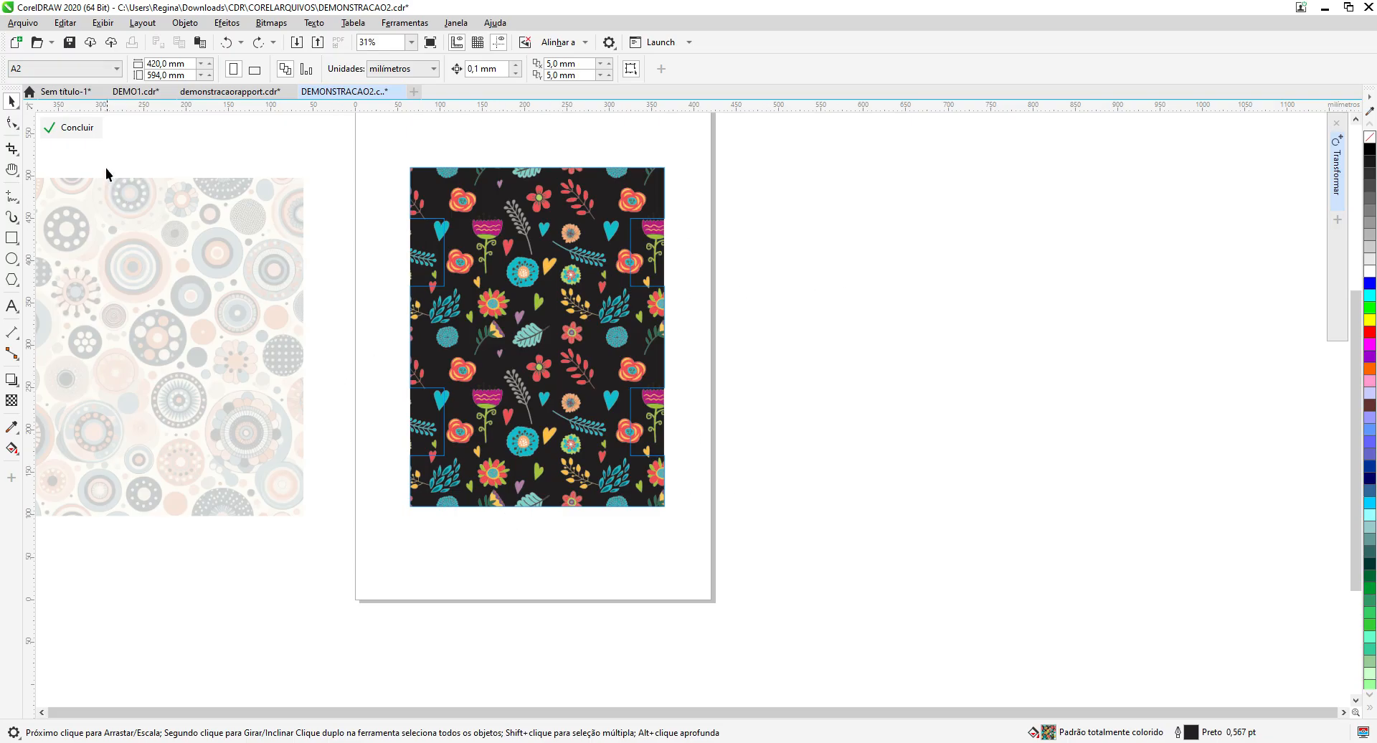
click(69, 128)
click(849, 248)
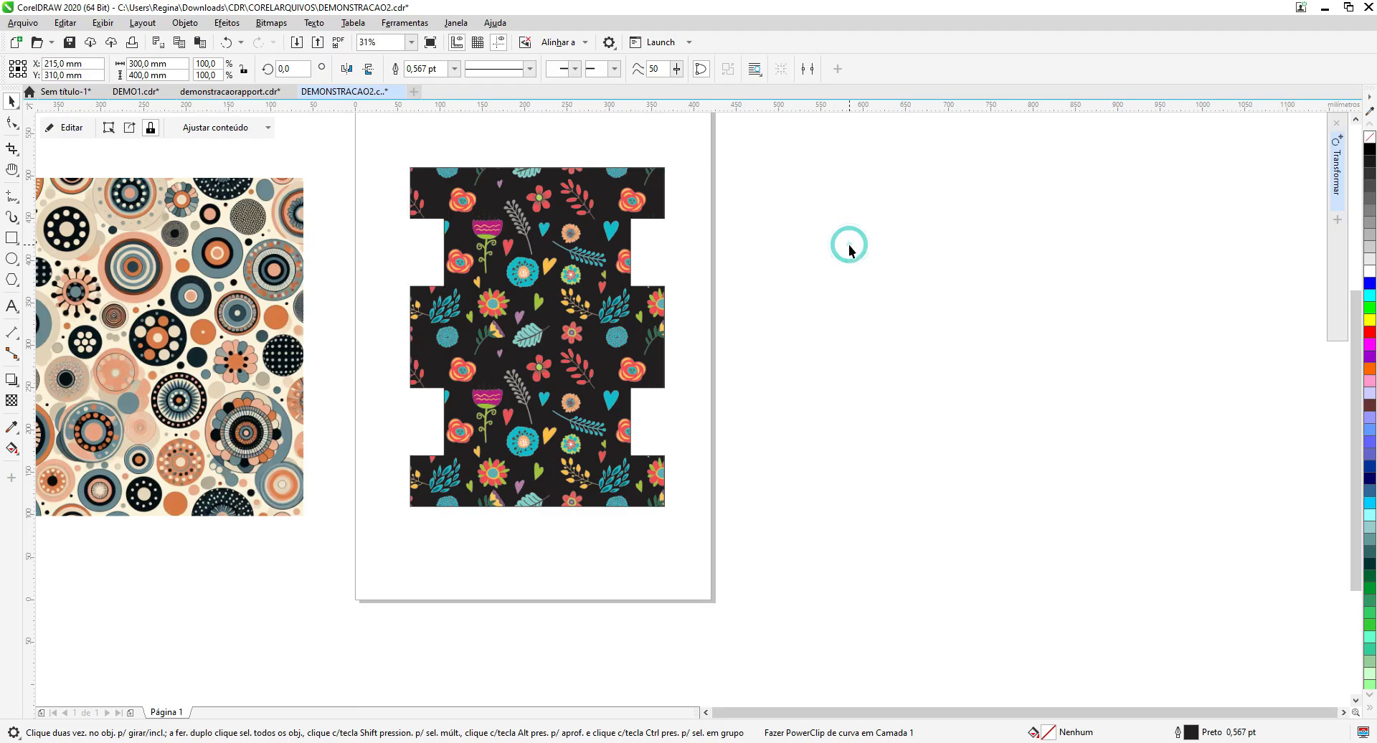
Step: Undo the PowerClip of the floral bitmap to restore the empty notched outline and the separate bitmap
click(572, 287)
click(230, 43)
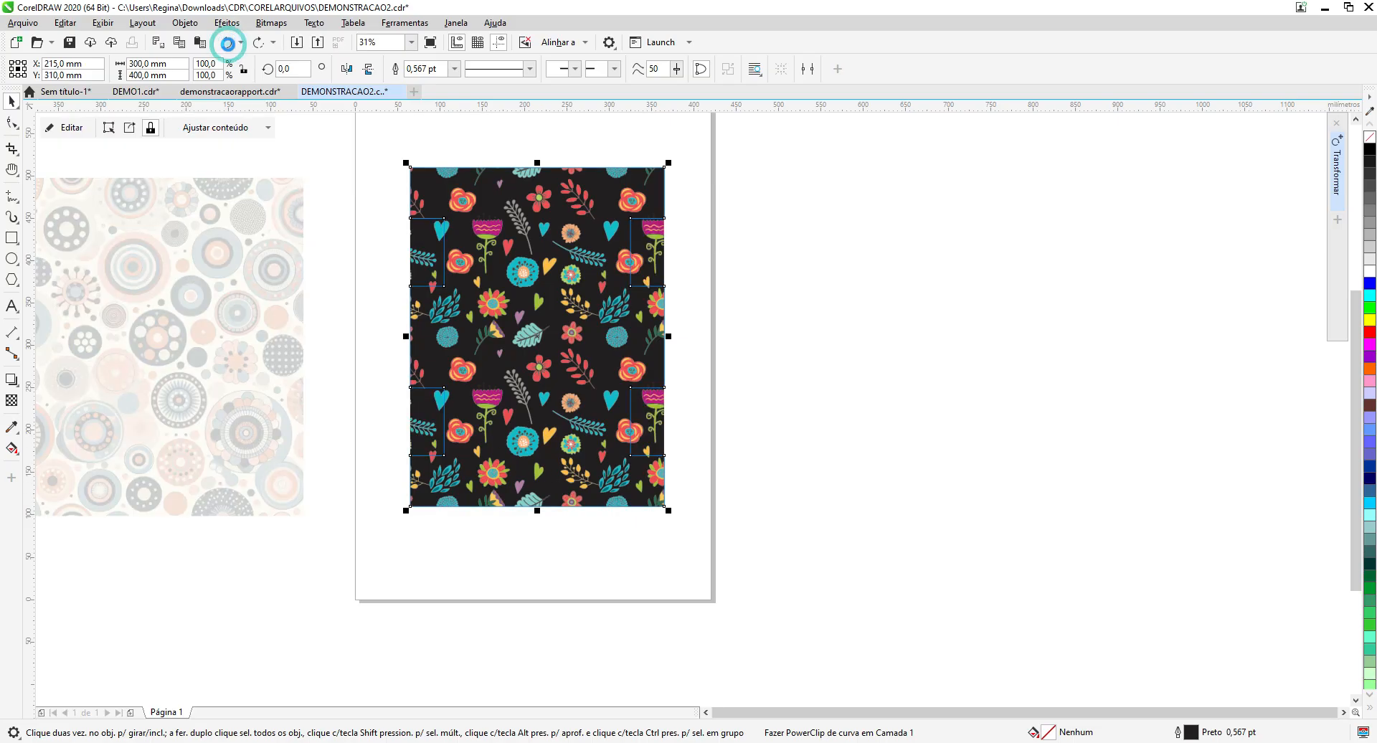
click(230, 43)
click(230, 43)
Step: Move the circle-pattern image closer to the page and PowerClip it inside the notched outline
click(176, 273)
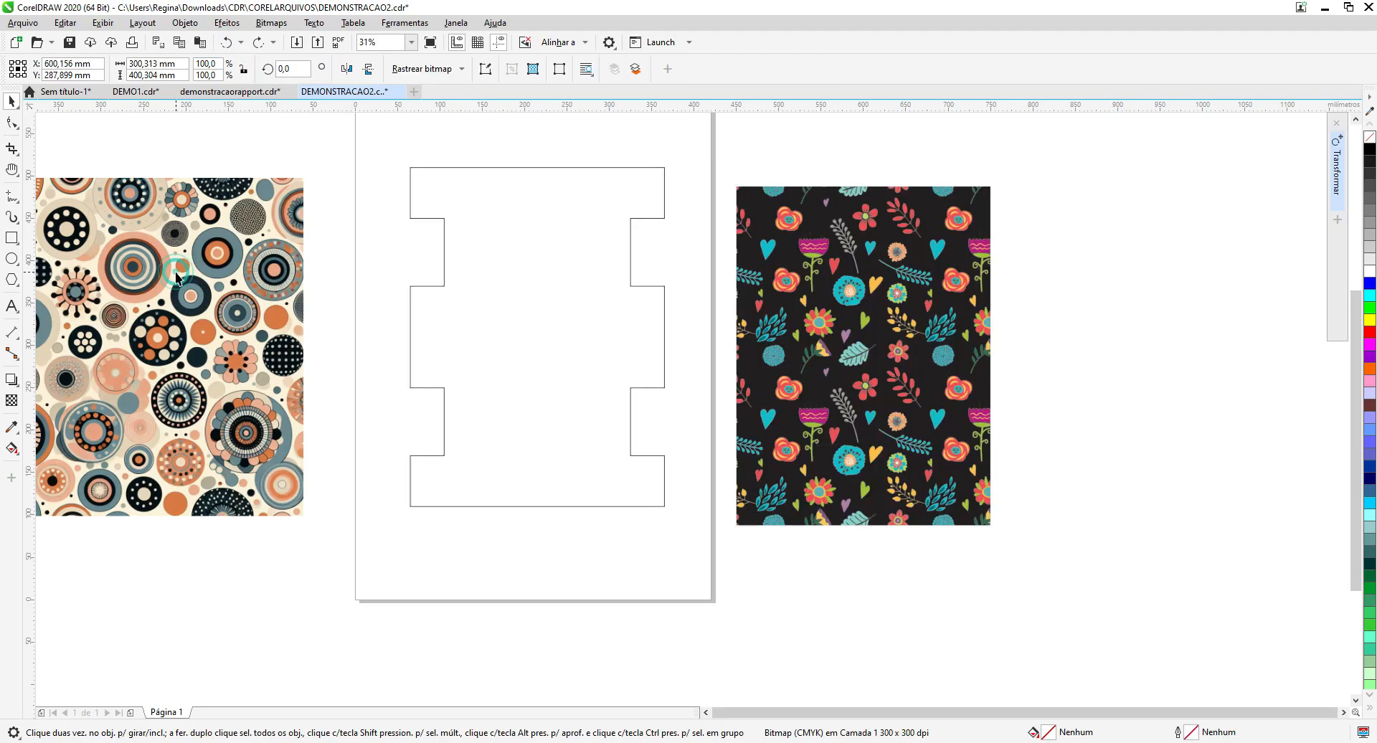
drag(175, 273, 226, 266)
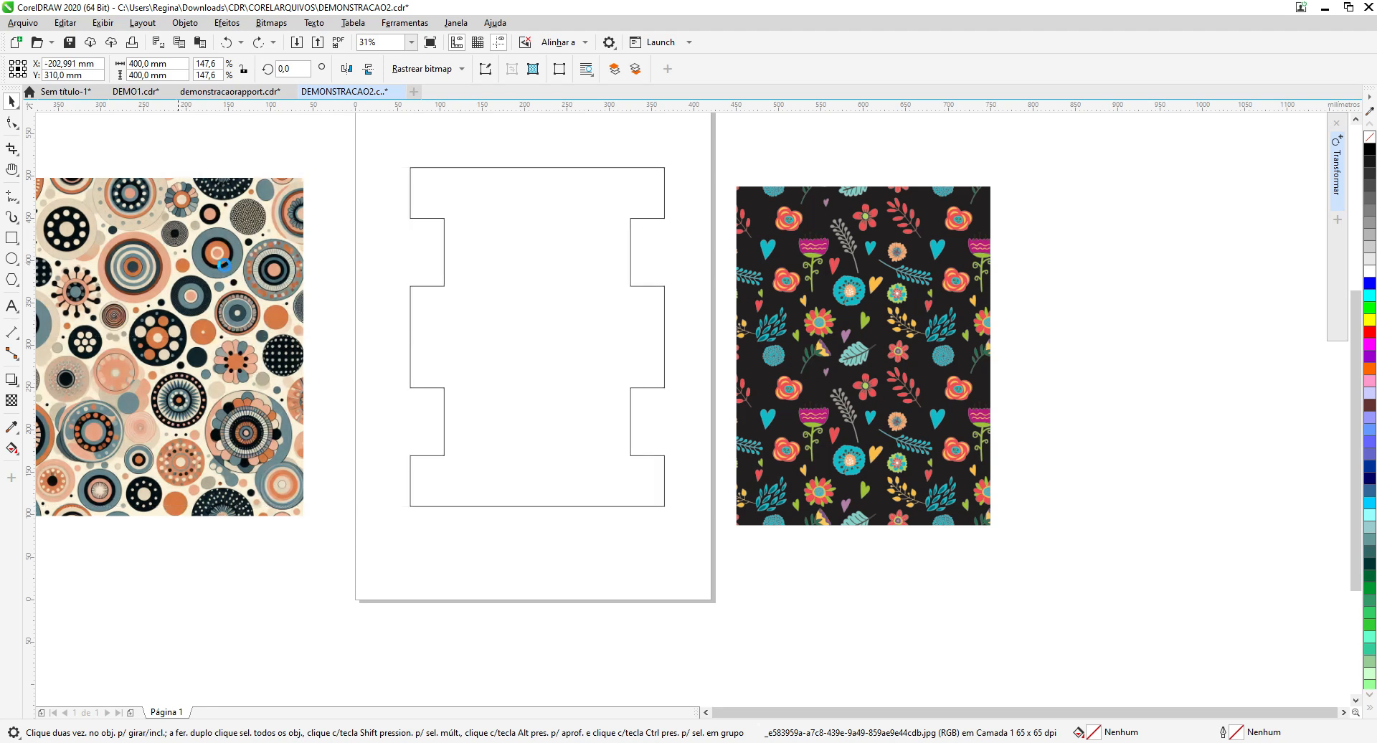
right_click(226, 267)
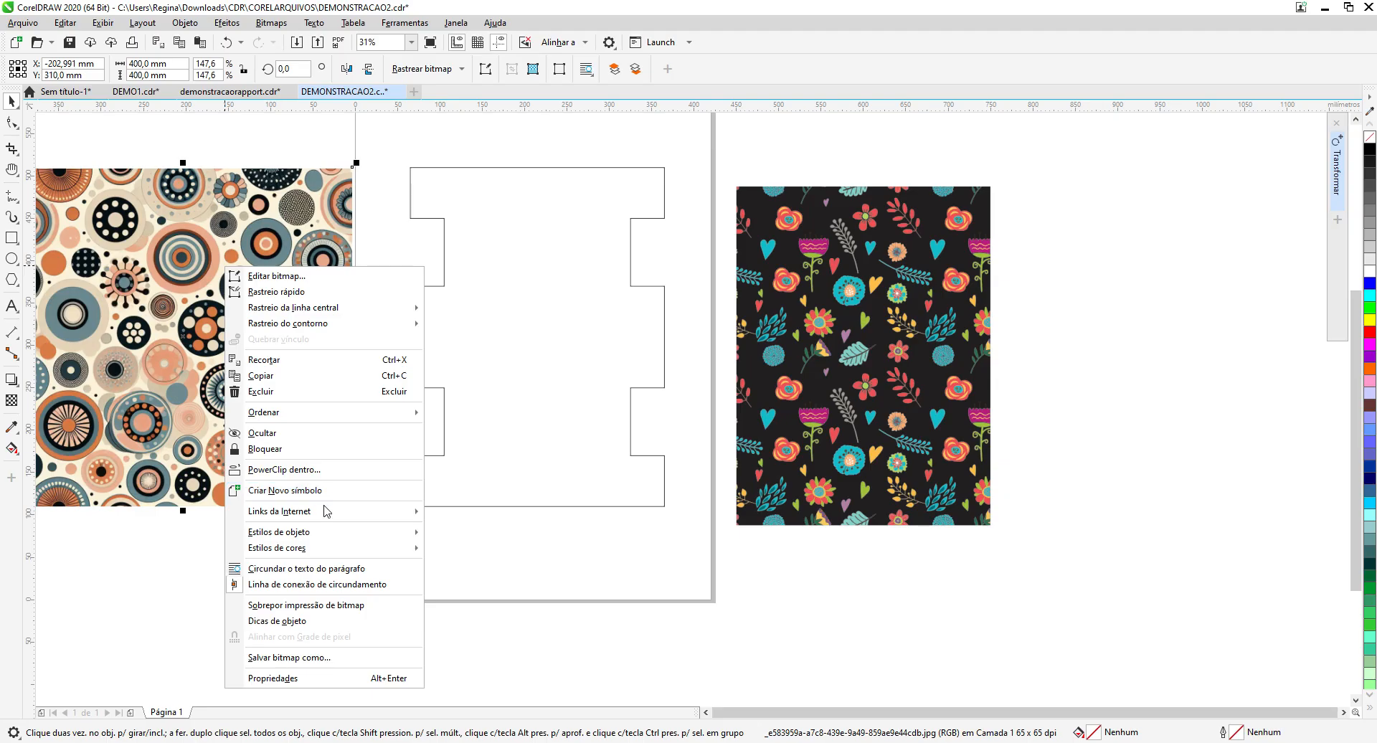
click(305, 469)
click(492, 340)
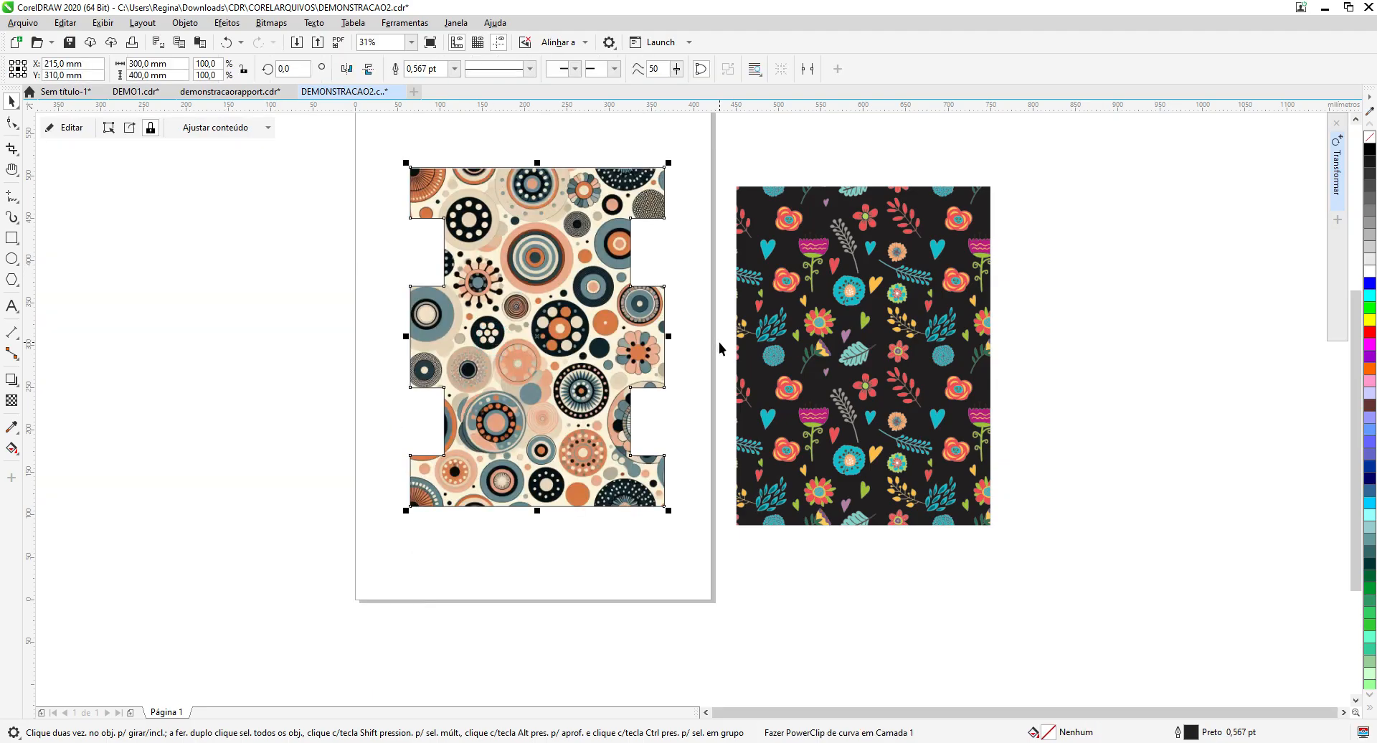
Step: Examine the clipped circle-pattern image at 100% zoom from the outline's middle to its lower edge
scroll(521, 401, up, 4)
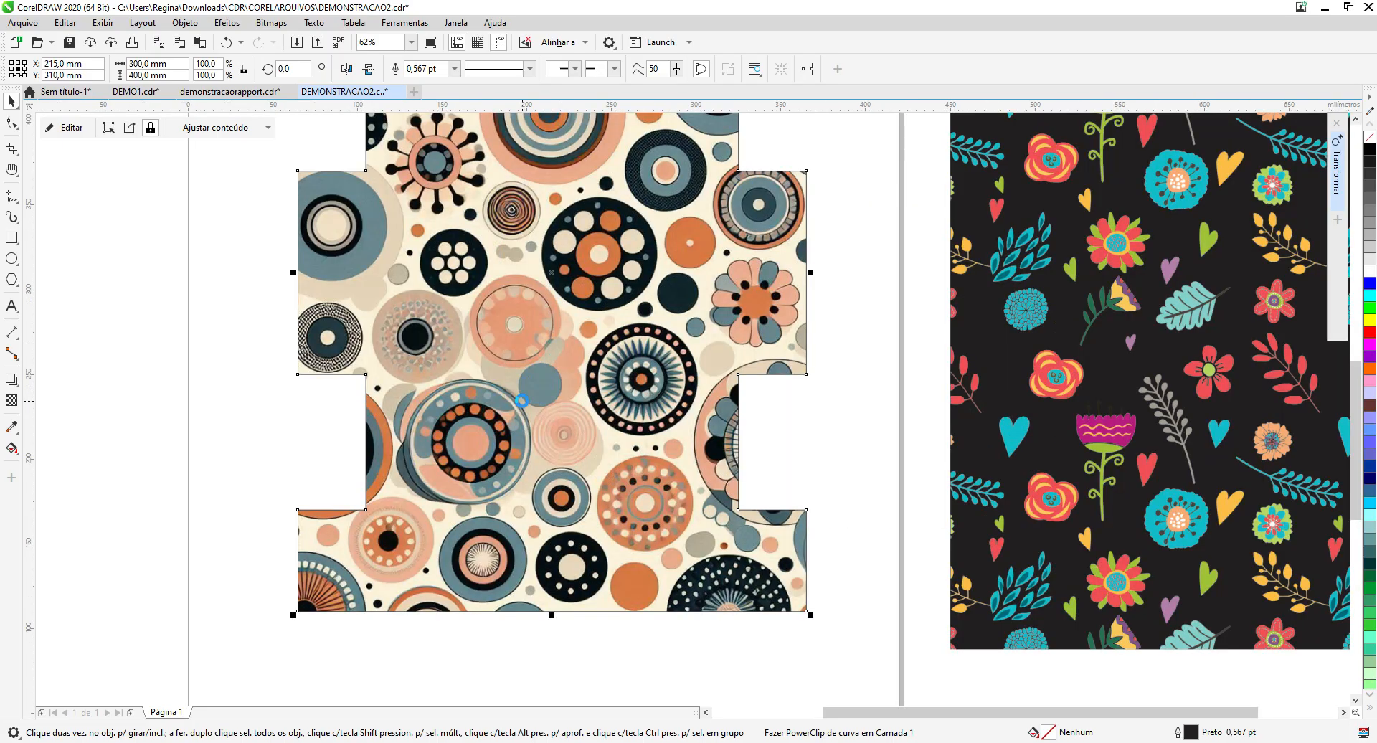
scroll(521, 401, down, 2)
click(410, 41)
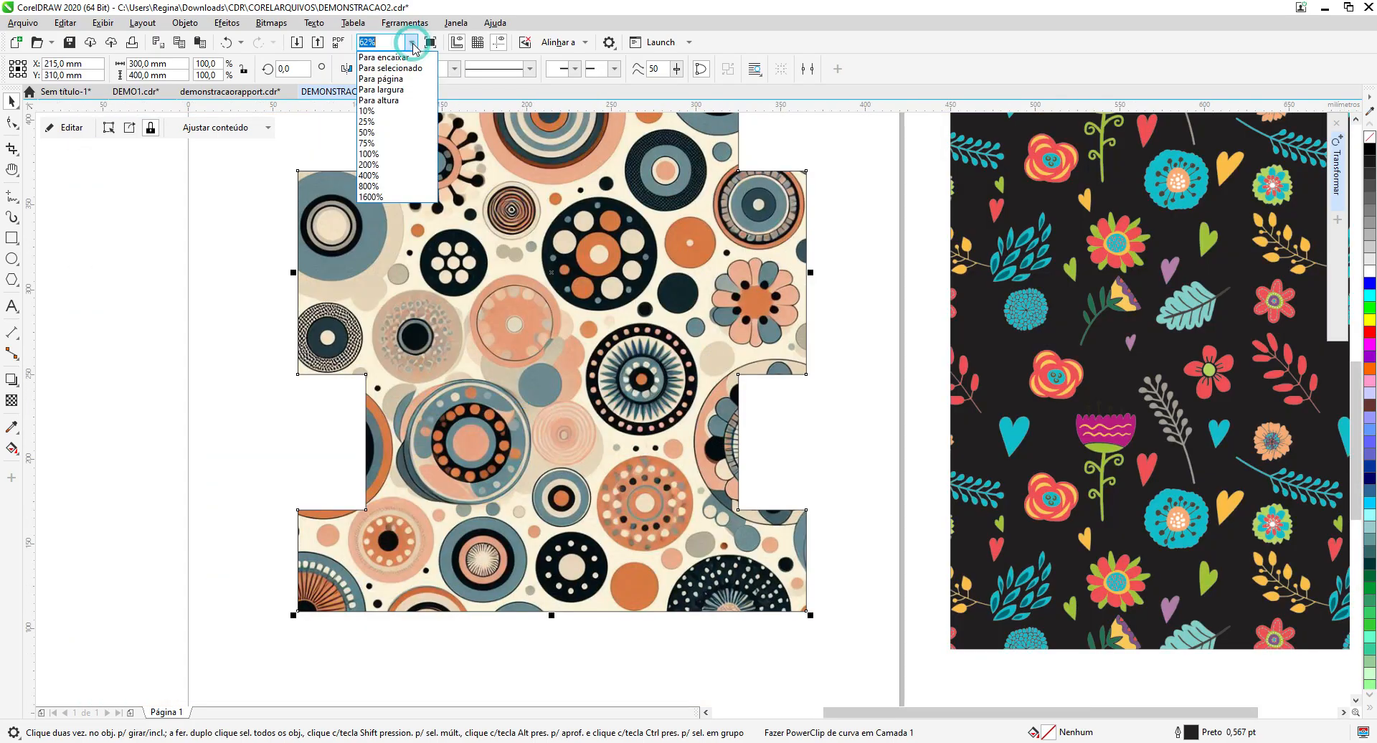
click(378, 153)
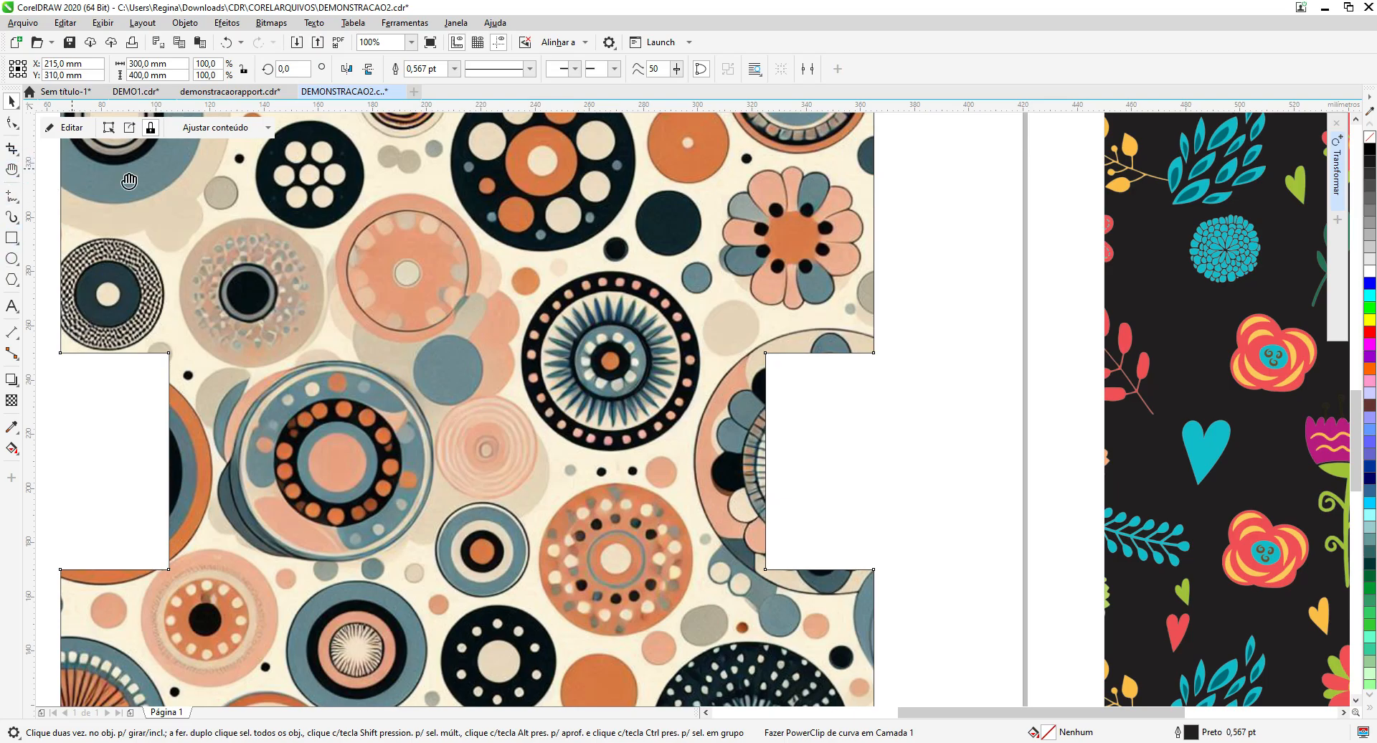
key(h)
drag(445, 230, 538, 506)
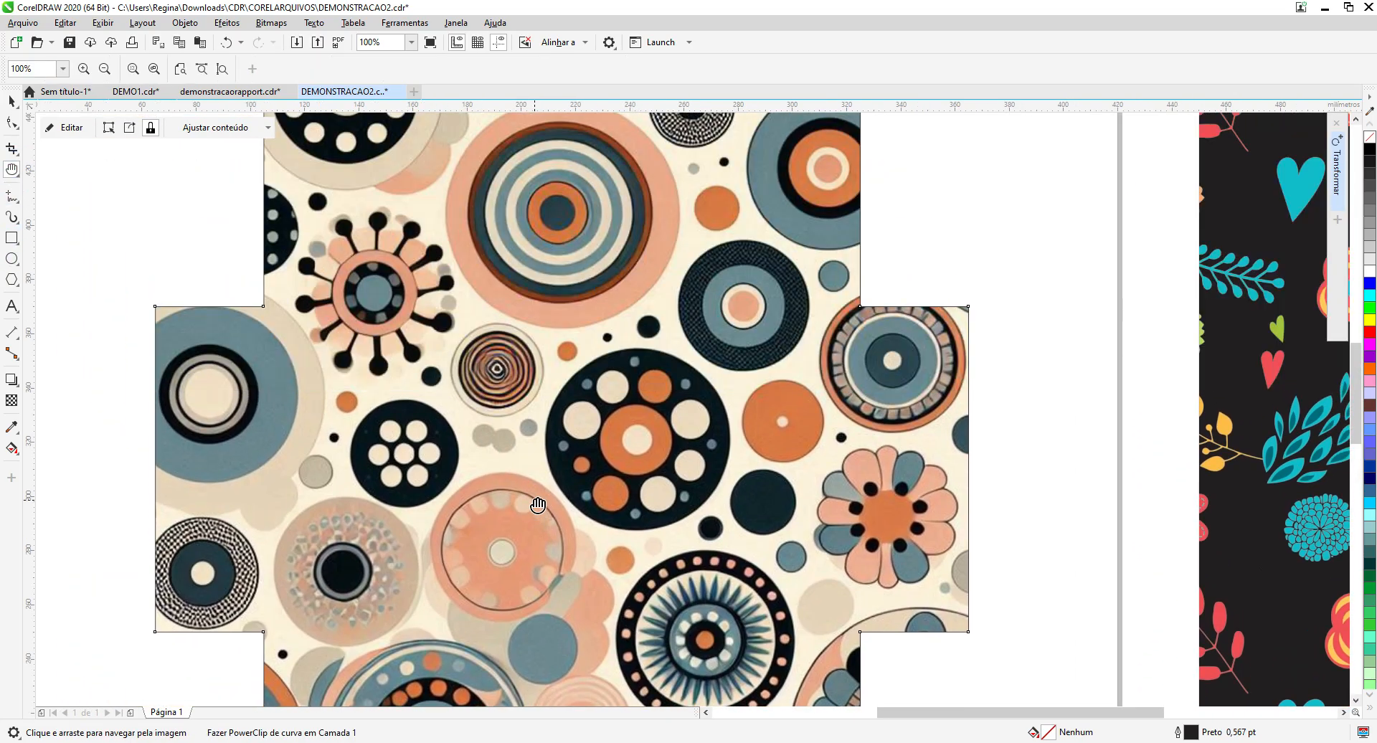
scroll(514, 574, down, 4)
drag(525, 599, 492, 270)
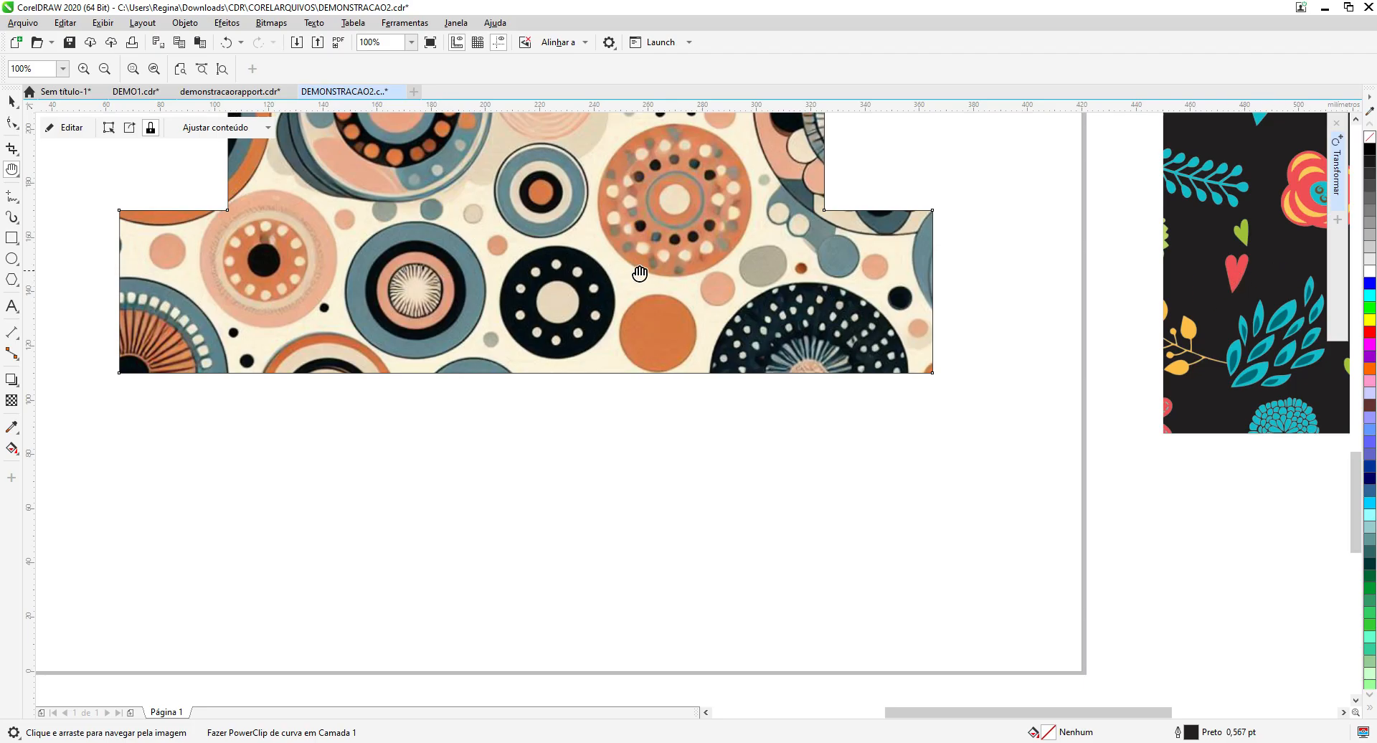
scroll(697, 277, down, 1)
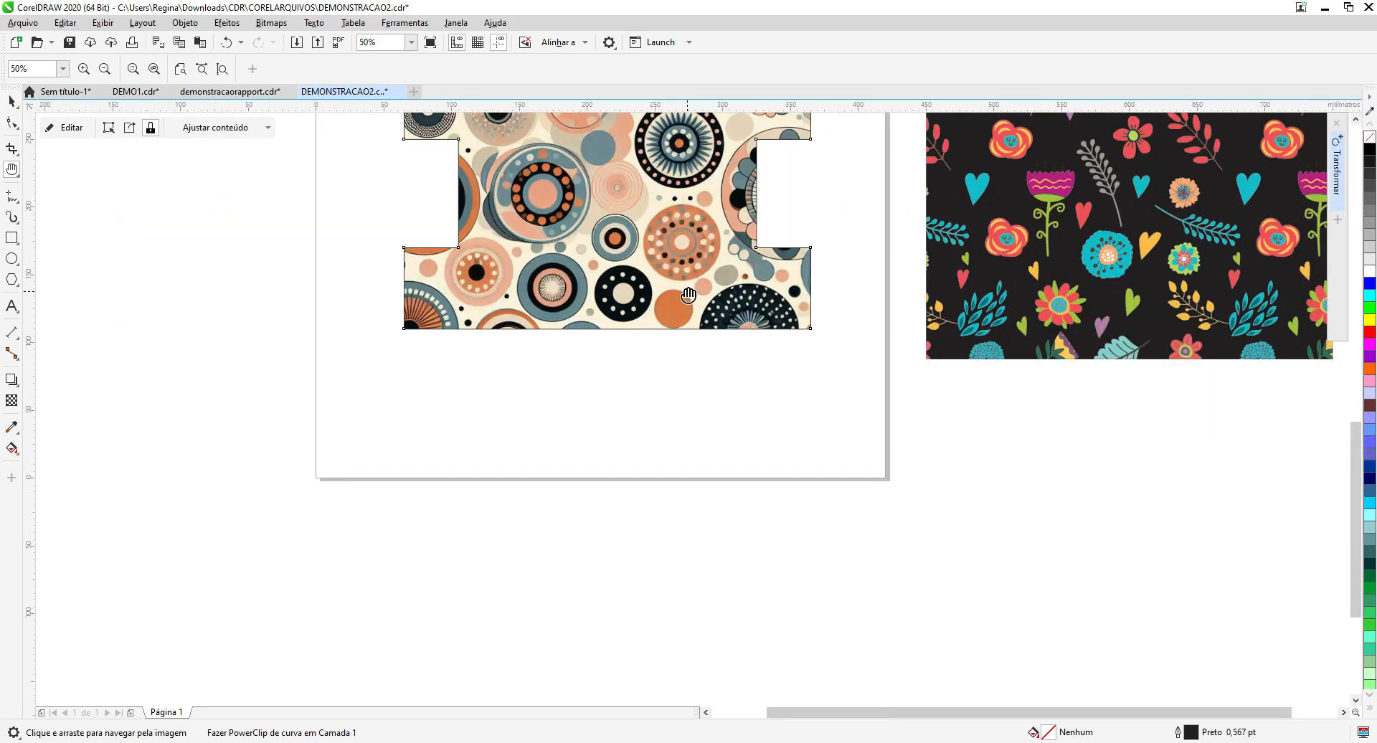
Step: Move the notched shape with the clipped circle pattern about 38 mm lower on the page
drag(649, 243, 571, 287)
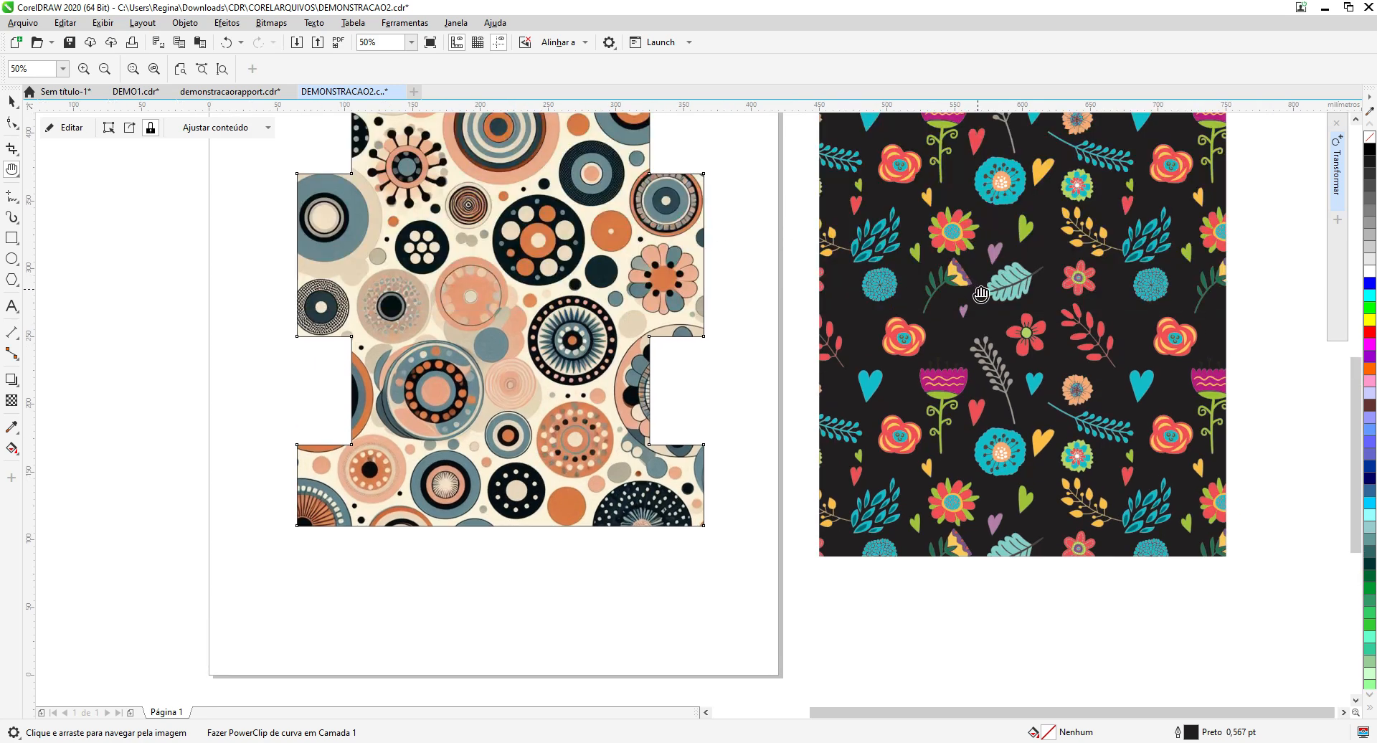
click(11, 101)
click(449, 239)
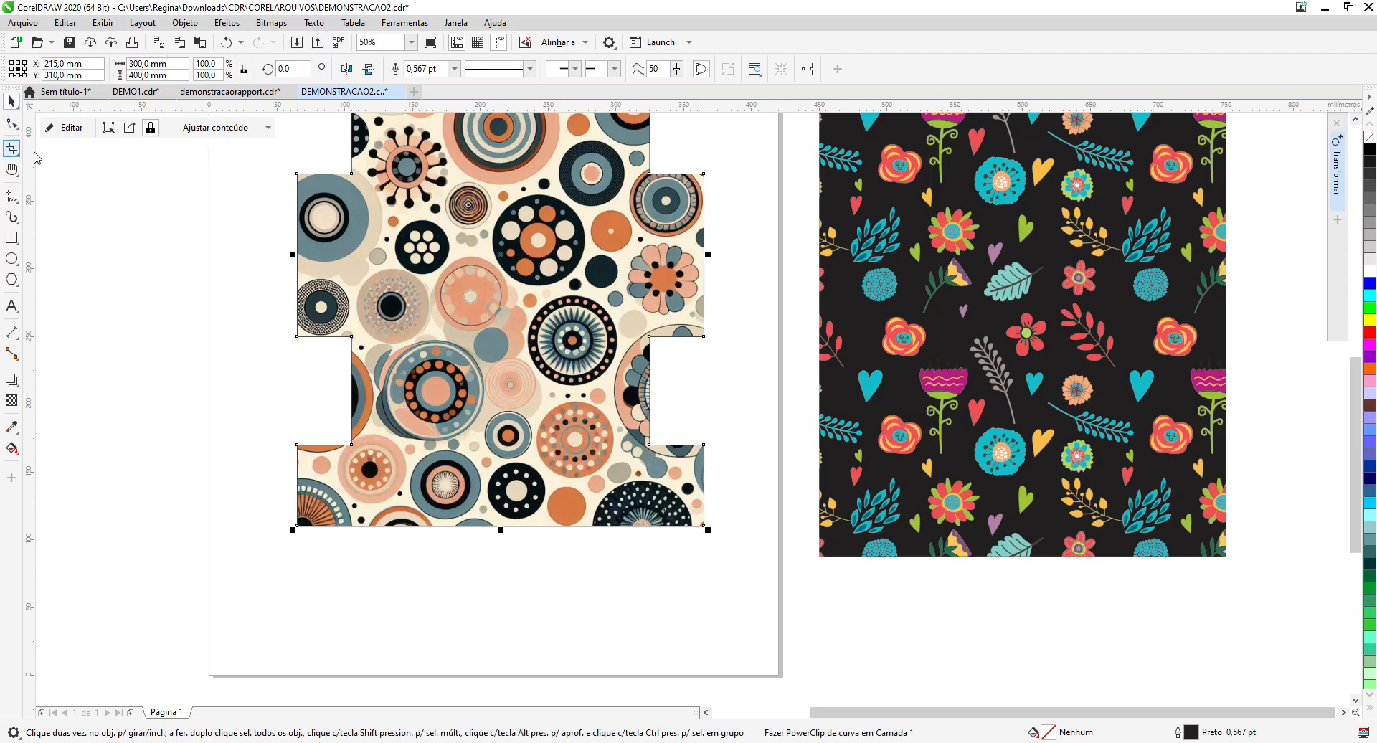
drag(501, 203, 503, 261)
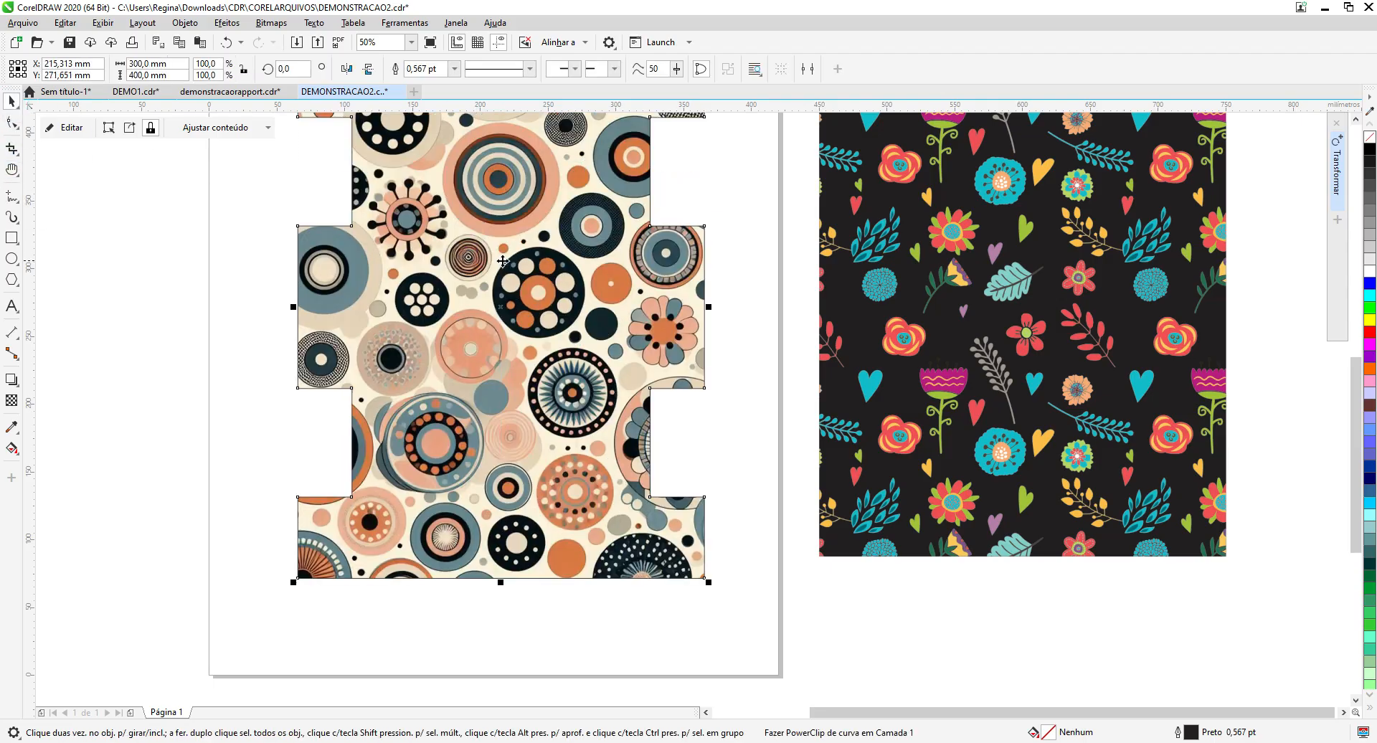
Step: Examine the clipped circle pattern and the neighbouring floral bitmap at 25% and 50% zoom
click(12, 170)
mouse_move(506, 183)
mouse_down()
mouse_move(614, 290)
mouse_move(498, 276)
mouse_move(529, 250)
mouse_up()
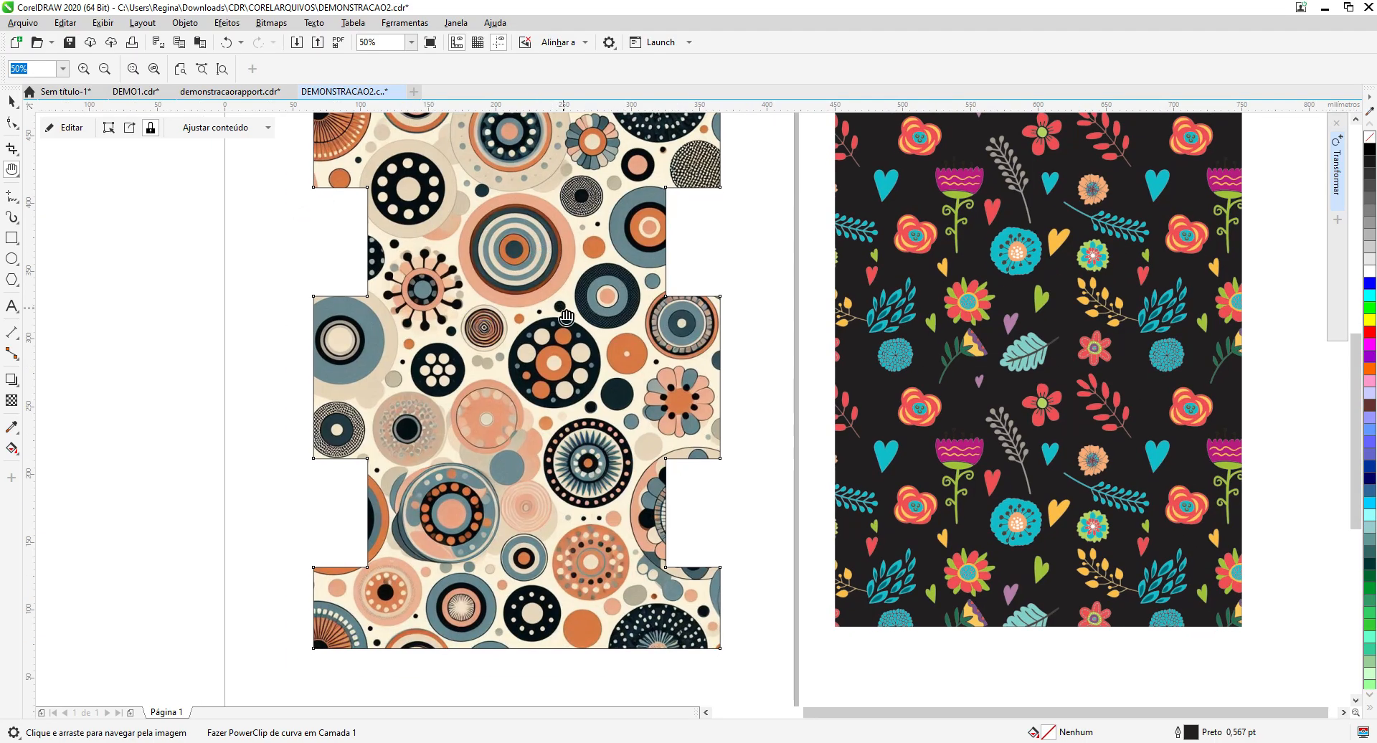
scroll(563, 317, down, 1)
scroll(564, 317, up, 1)
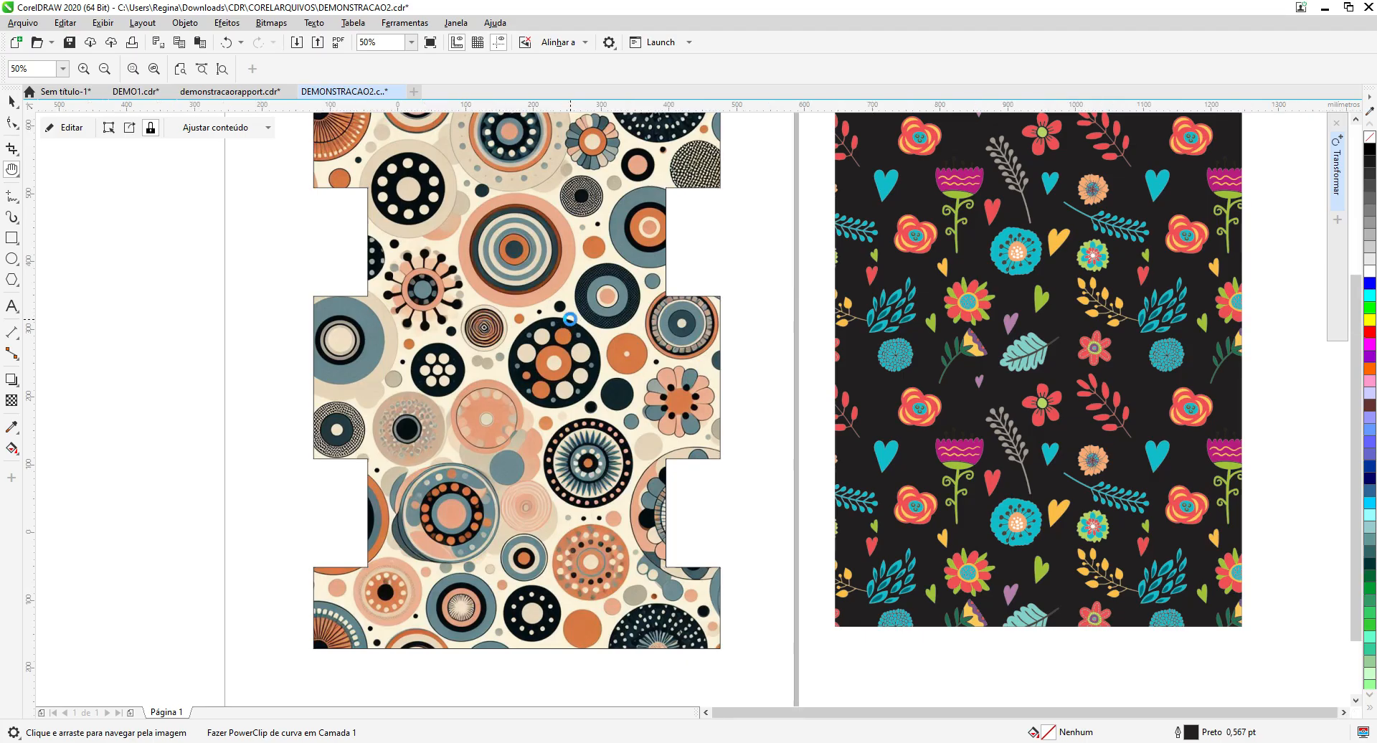
scroll(570, 321, down, 1)
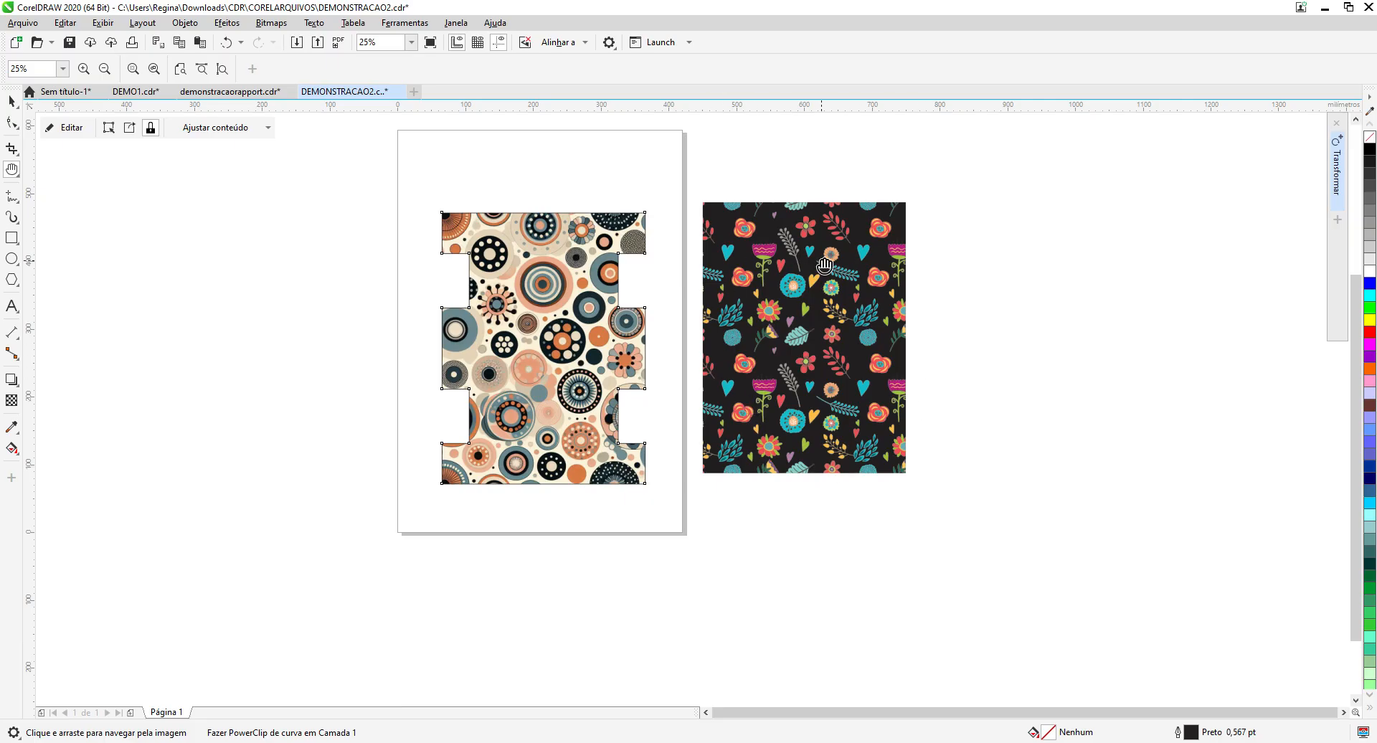
scroll(823, 273, up, 1)
scroll(823, 273, down, 1)
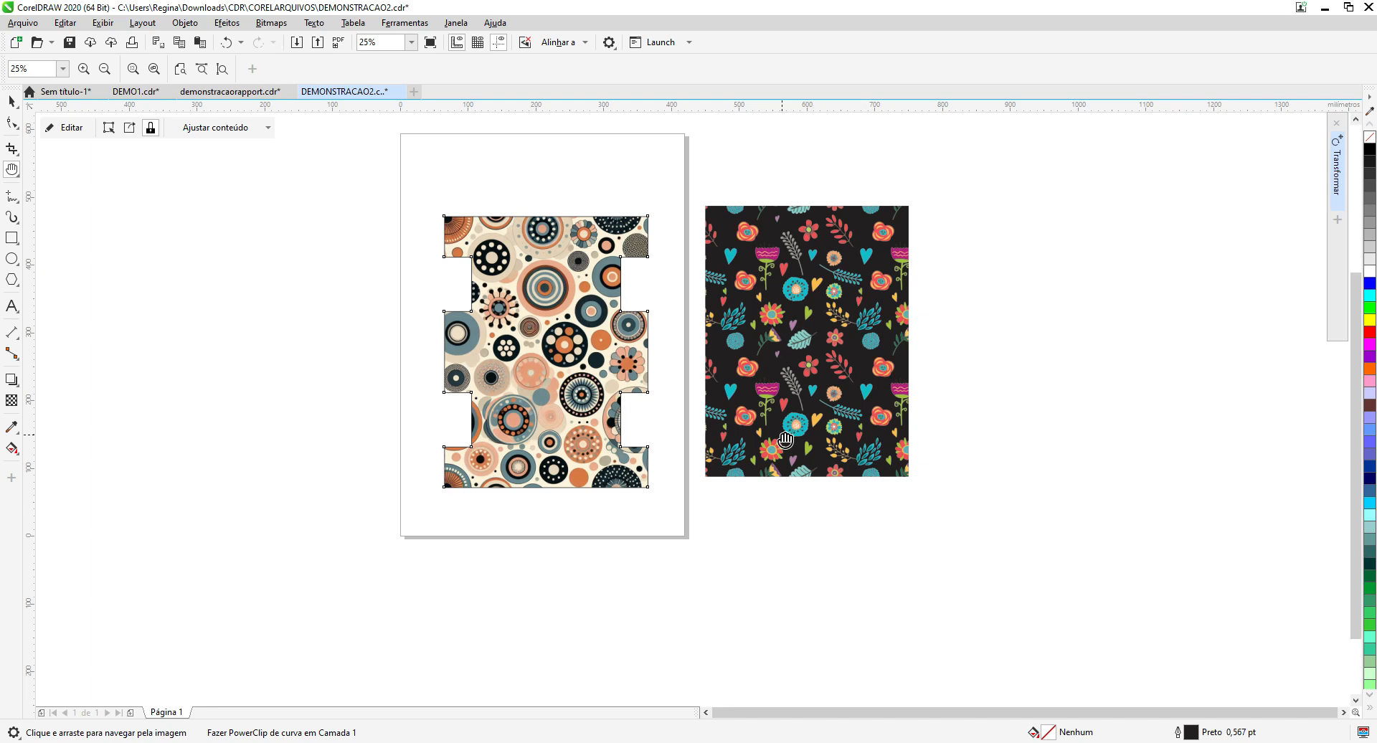
scroll(699, 370, up, 2)
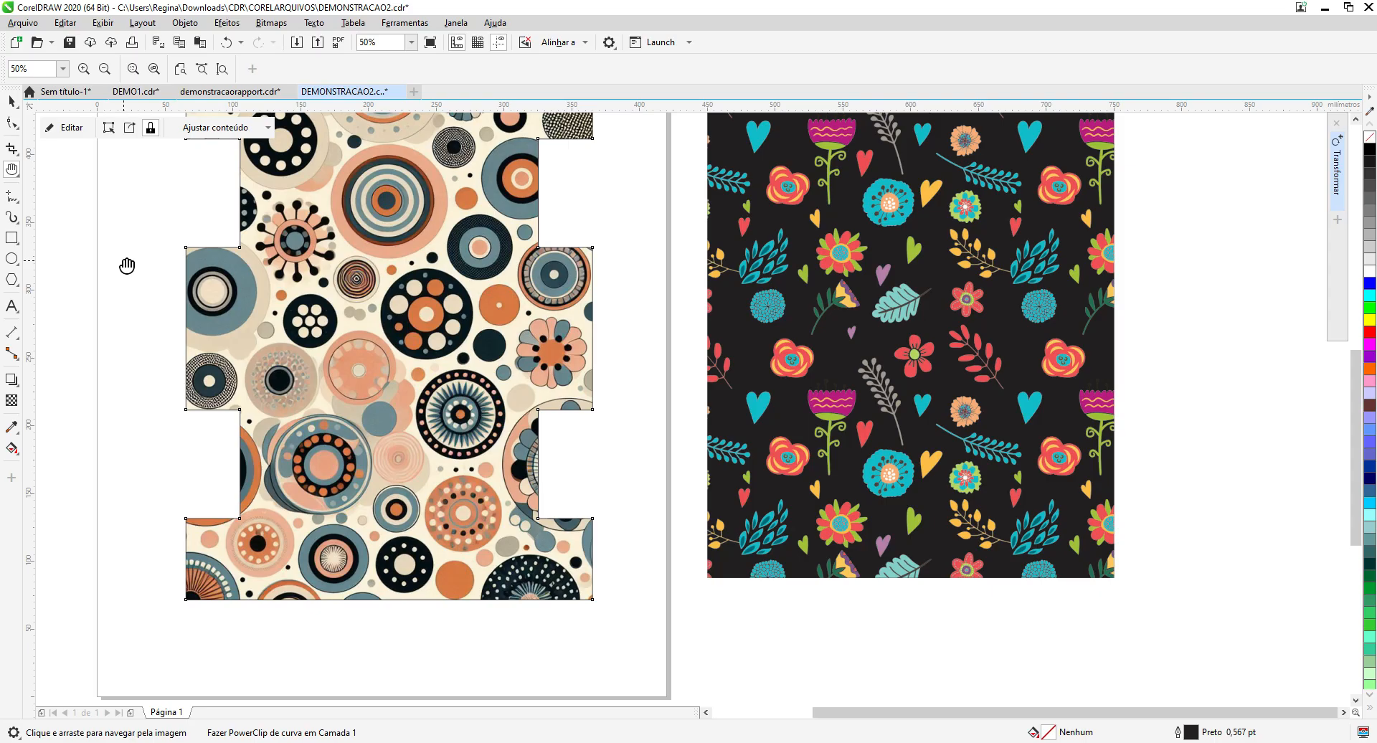
drag(317, 306, 448, 312)
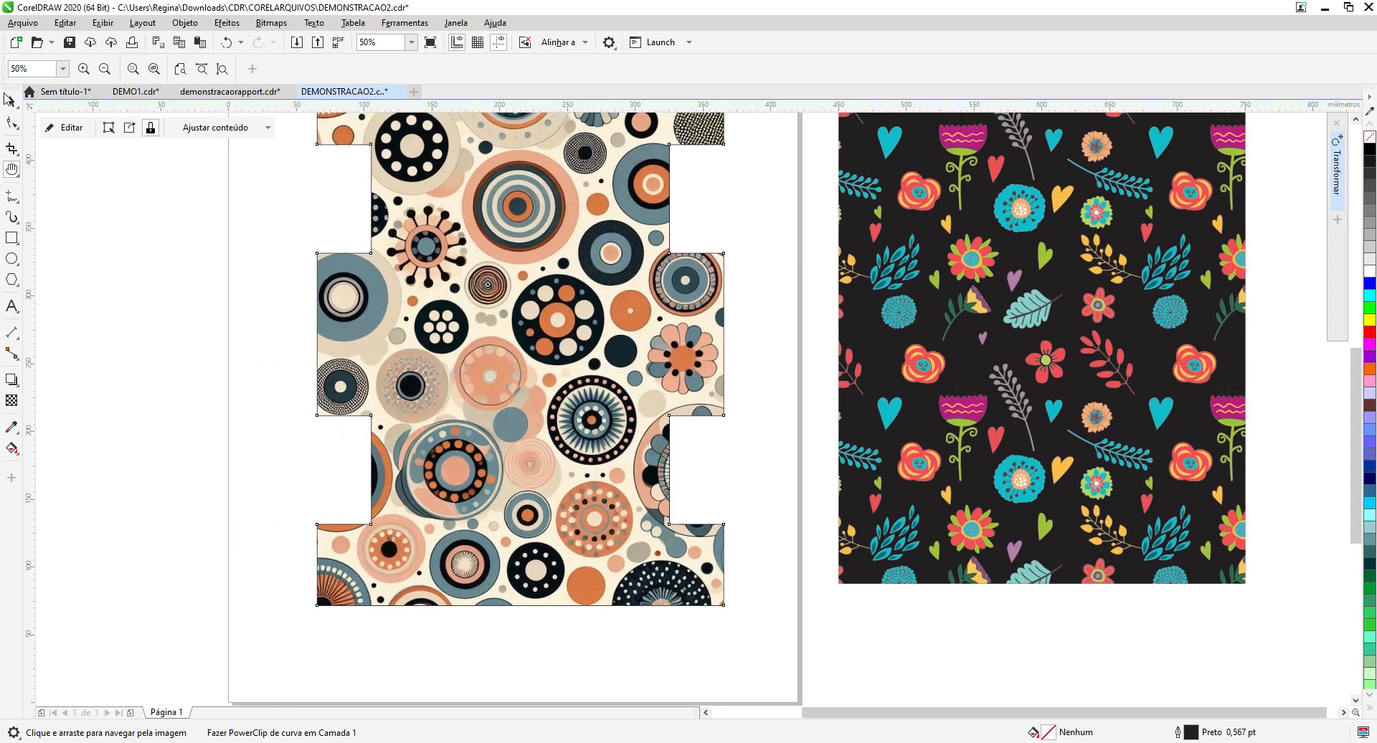
click(10, 101)
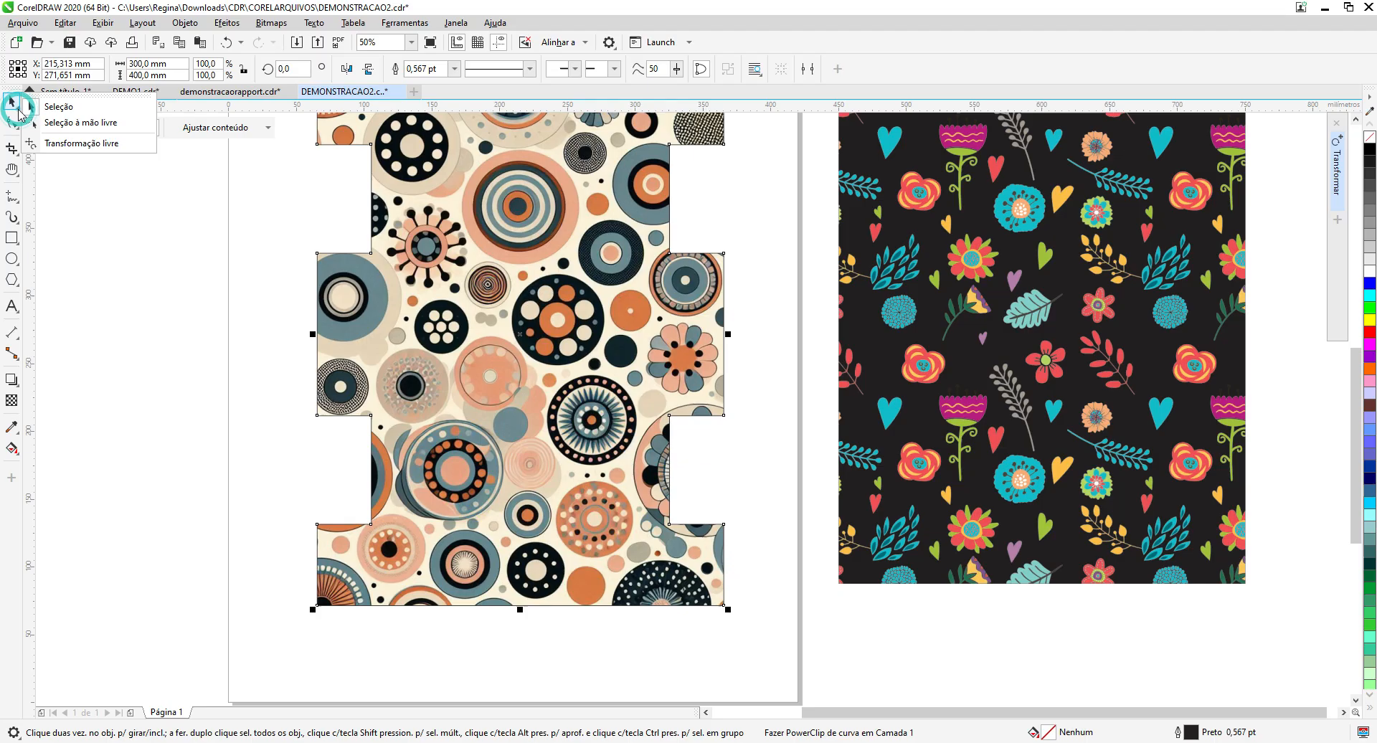
click(62, 113)
click(468, 298)
scroll(471, 307, down, 1)
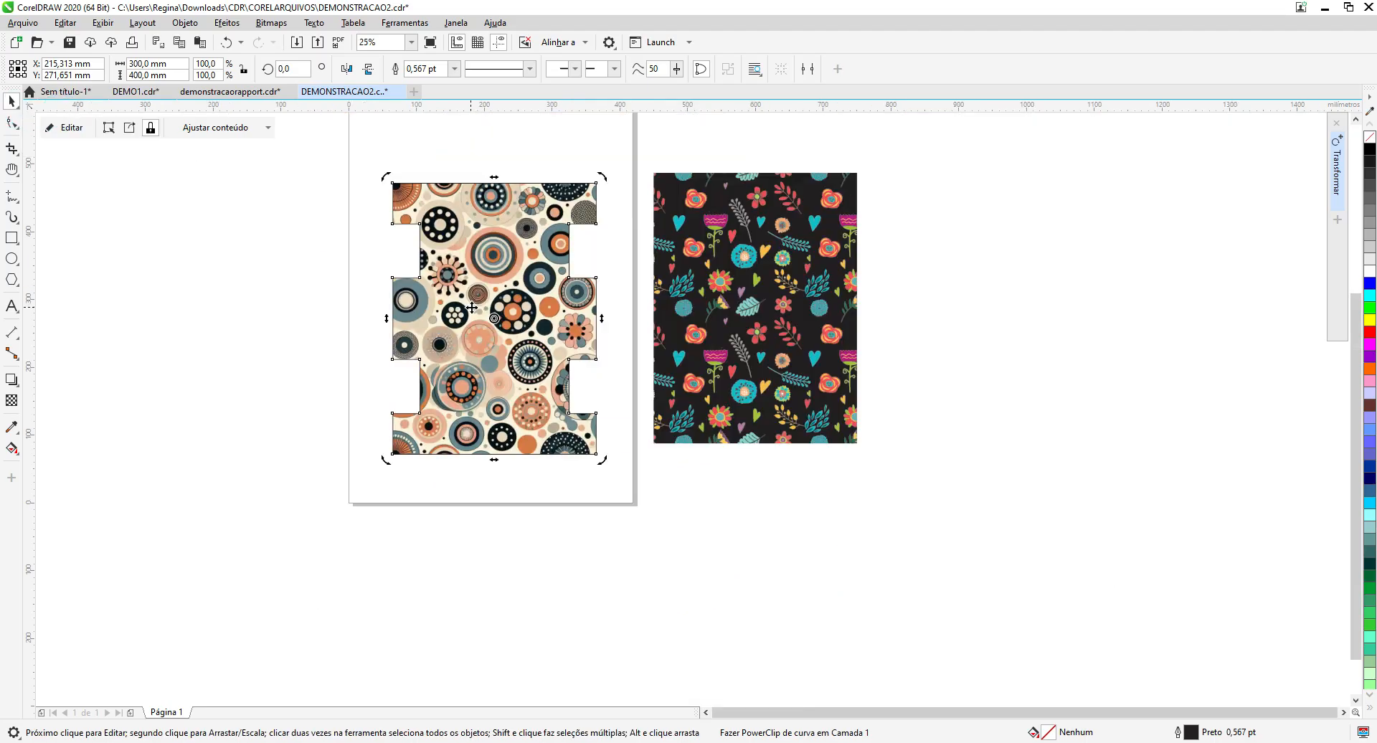
click(613, 250)
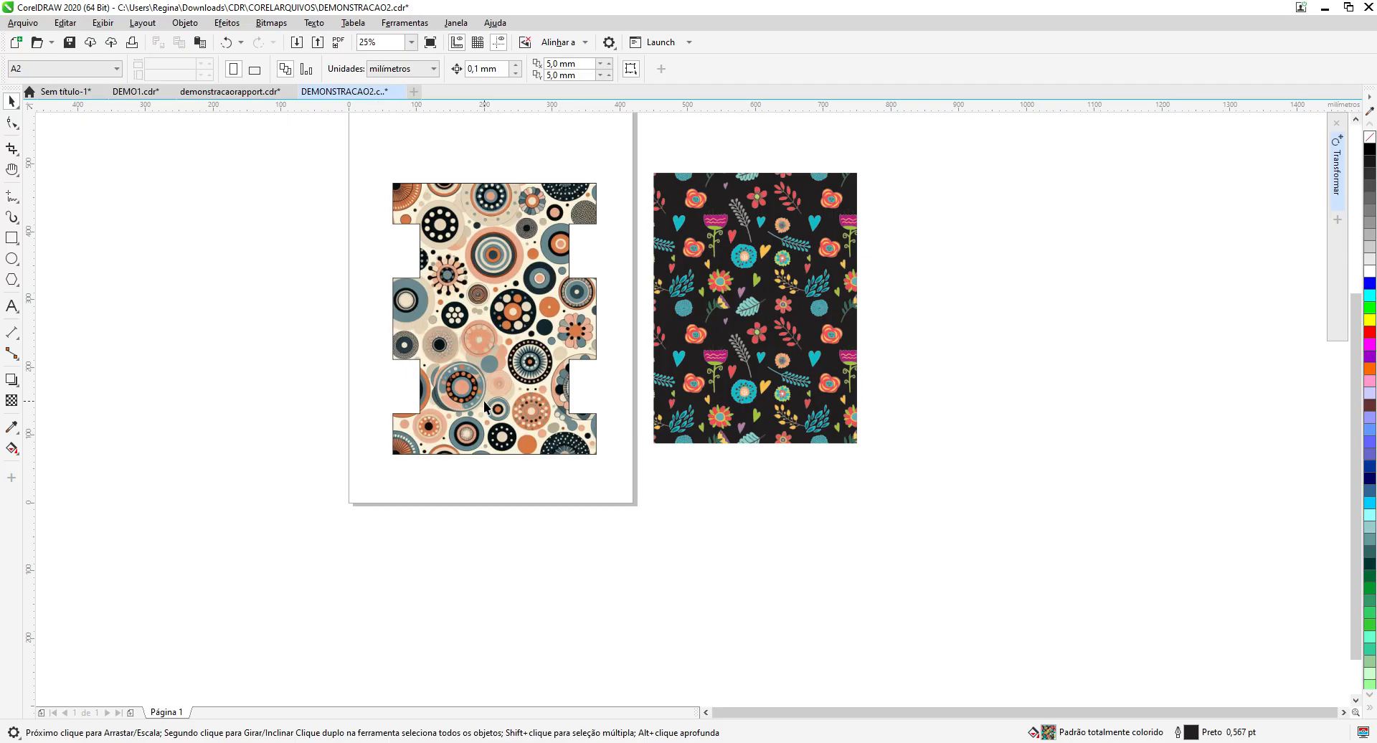
scroll(485, 405, up, 1)
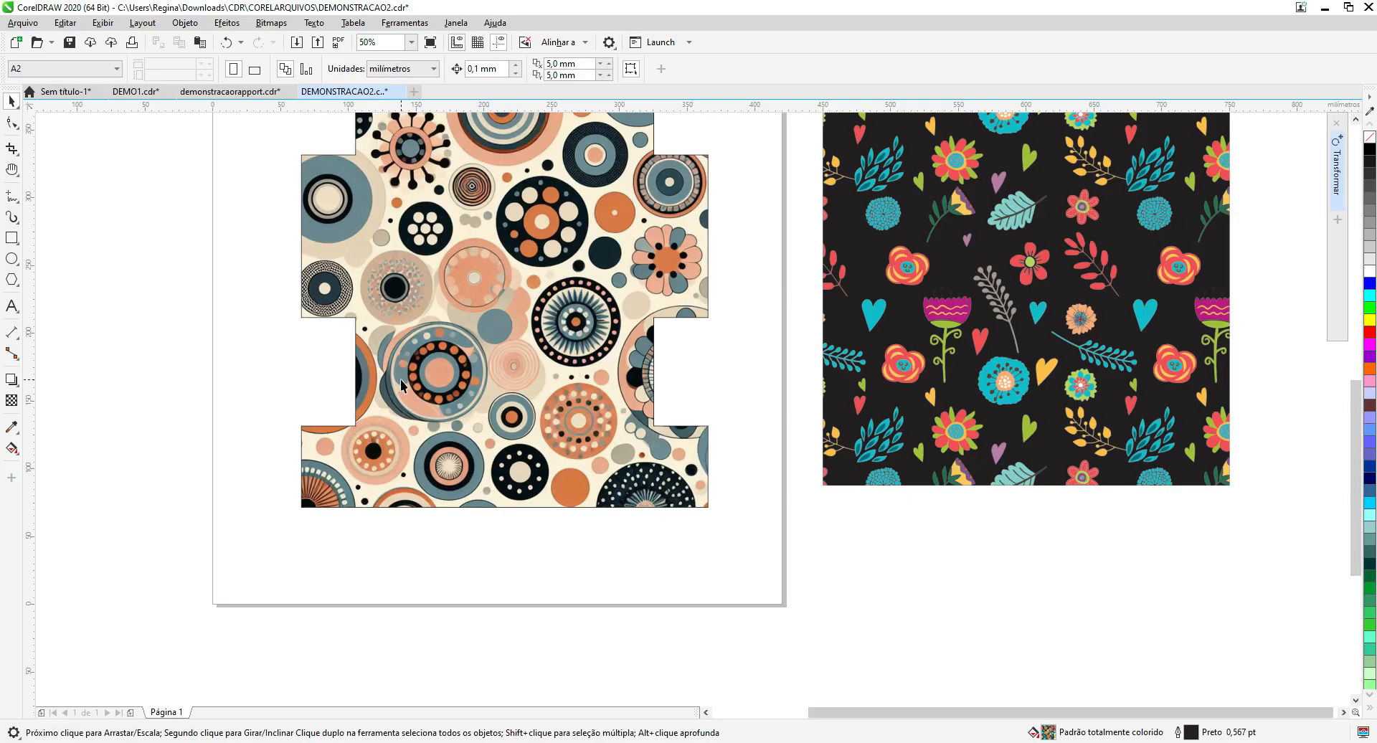
click(11, 169)
drag(482, 246, 502, 345)
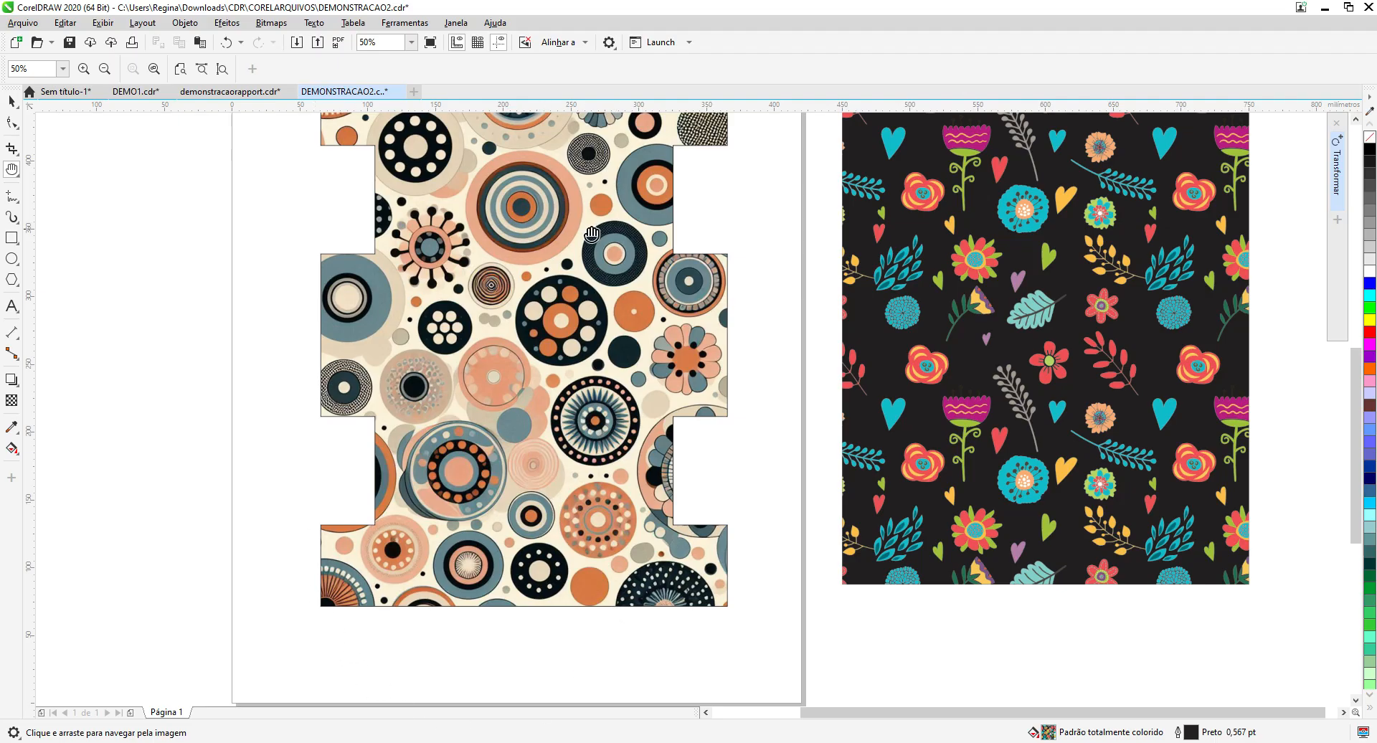
scroll(587, 254, down, 1)
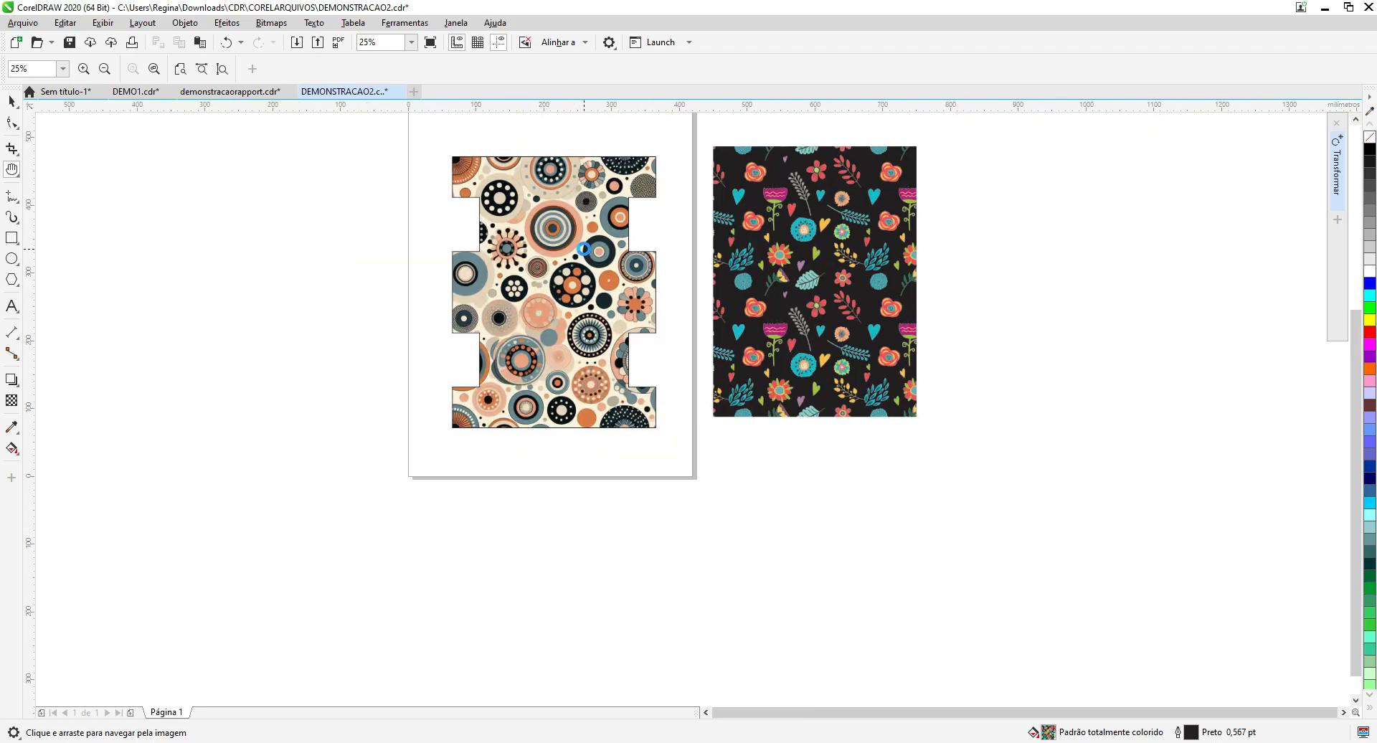
drag(589, 254, 548, 312)
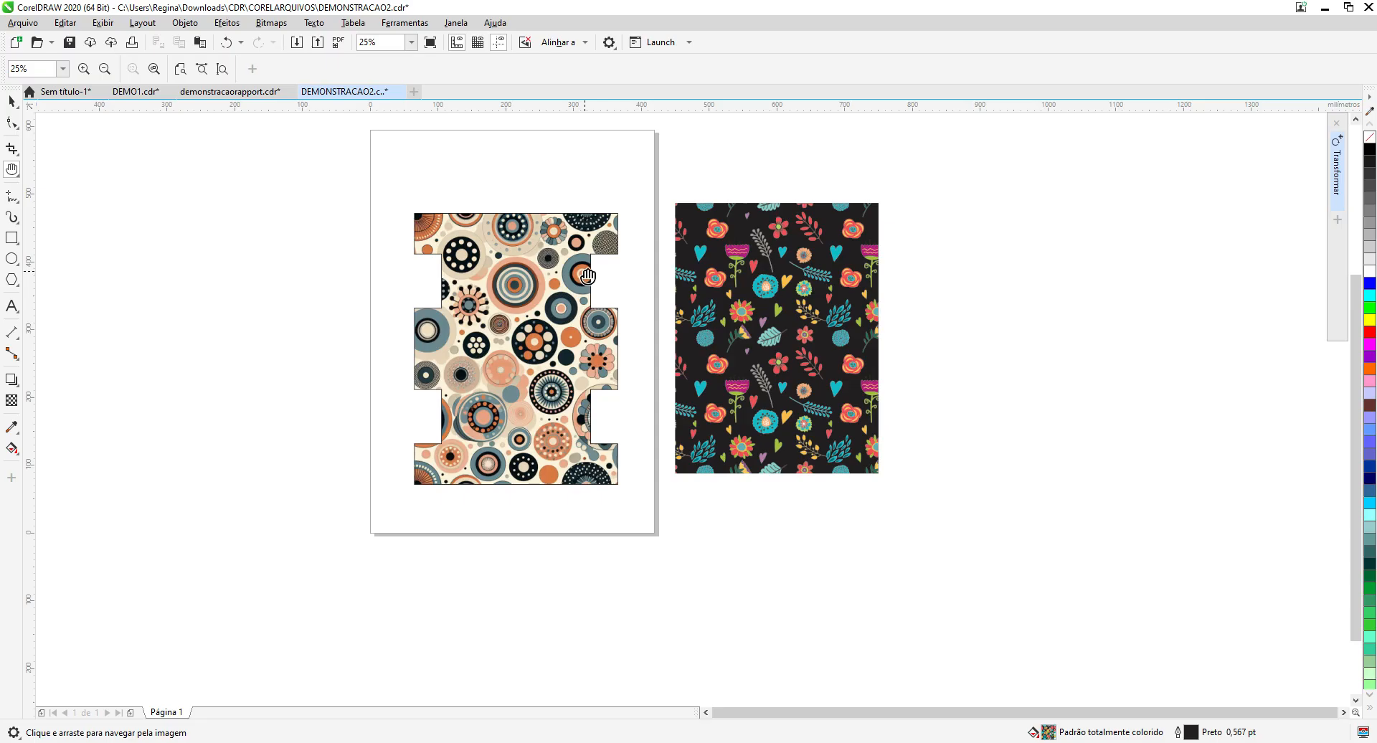
scroll(551, 258, up, 1)
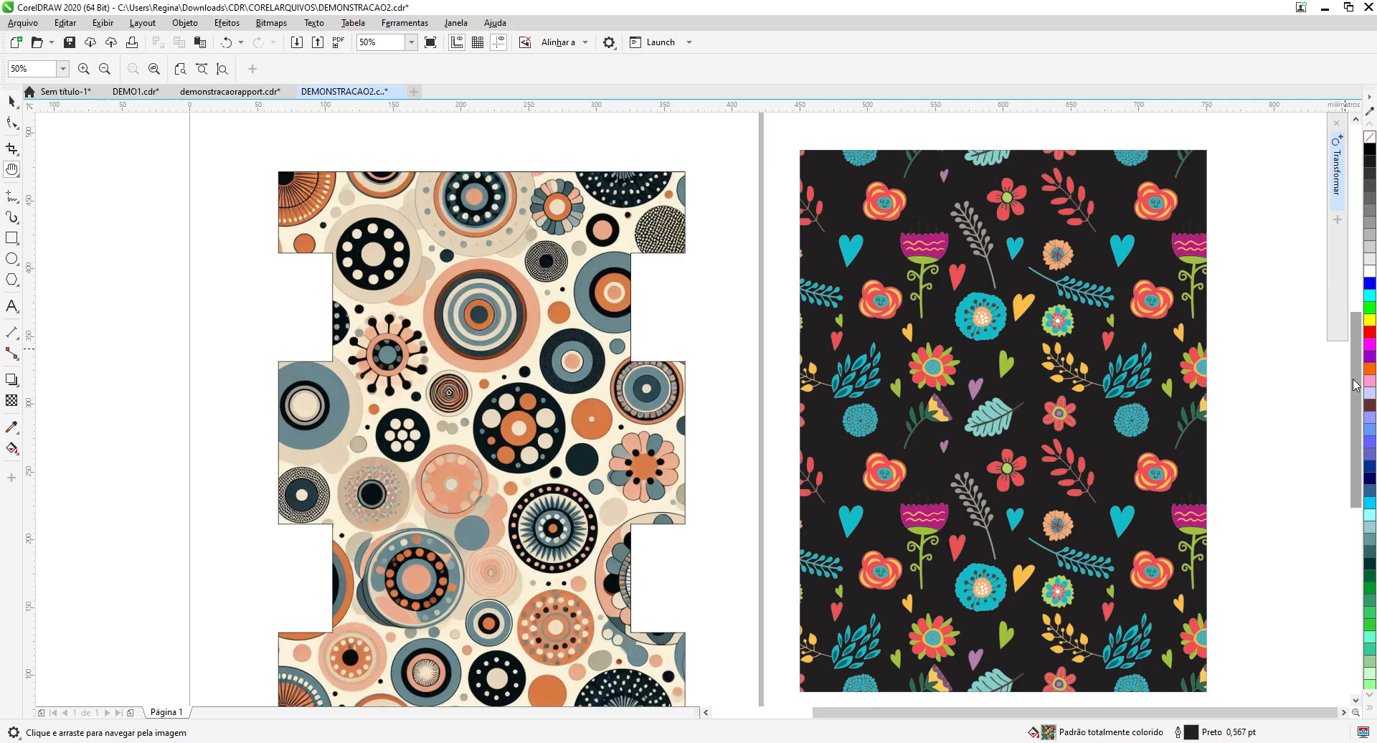
scroll(1353, 399, down, 1)
mouse_move(1353, 400)
mouse_down()
mouse_move(1354, 424)
mouse_move(1360, 388)
mouse_move(1360, 402)
mouse_up()
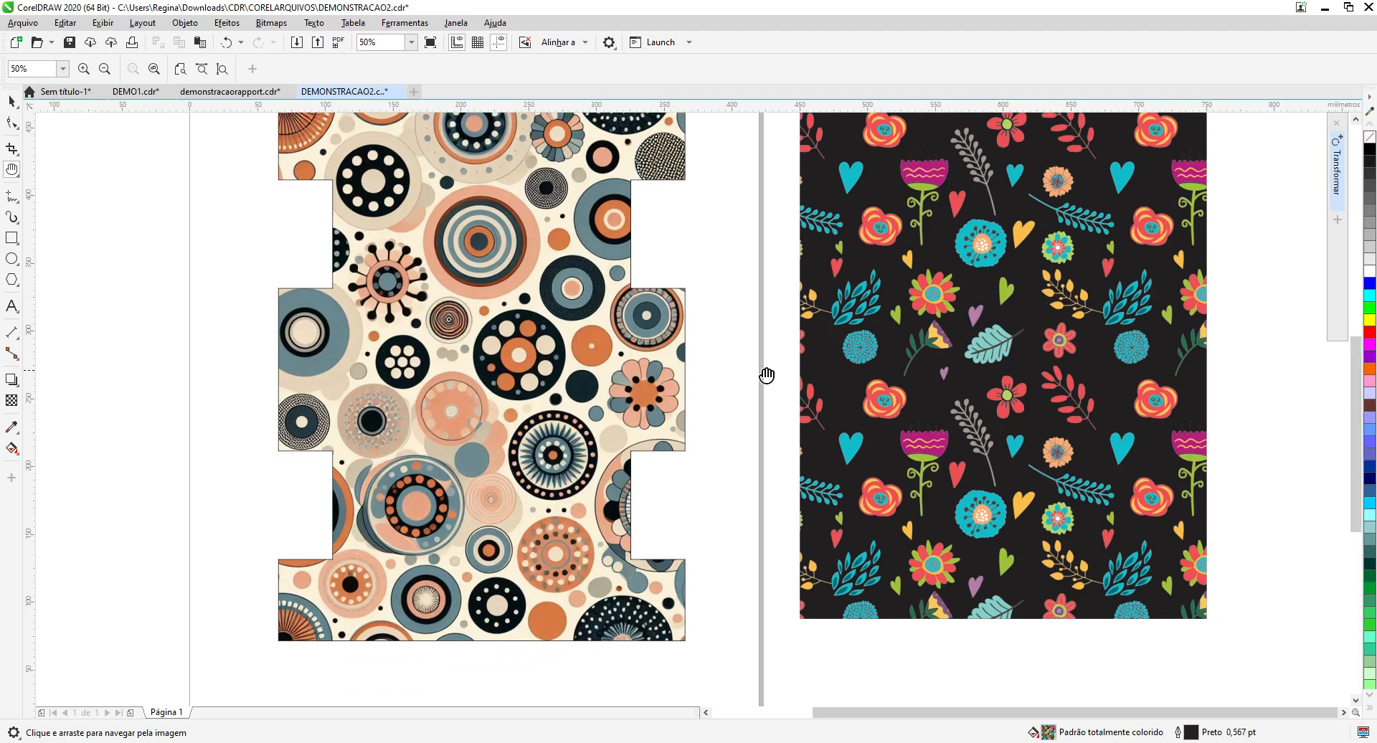
scroll(530, 353, down, 2)
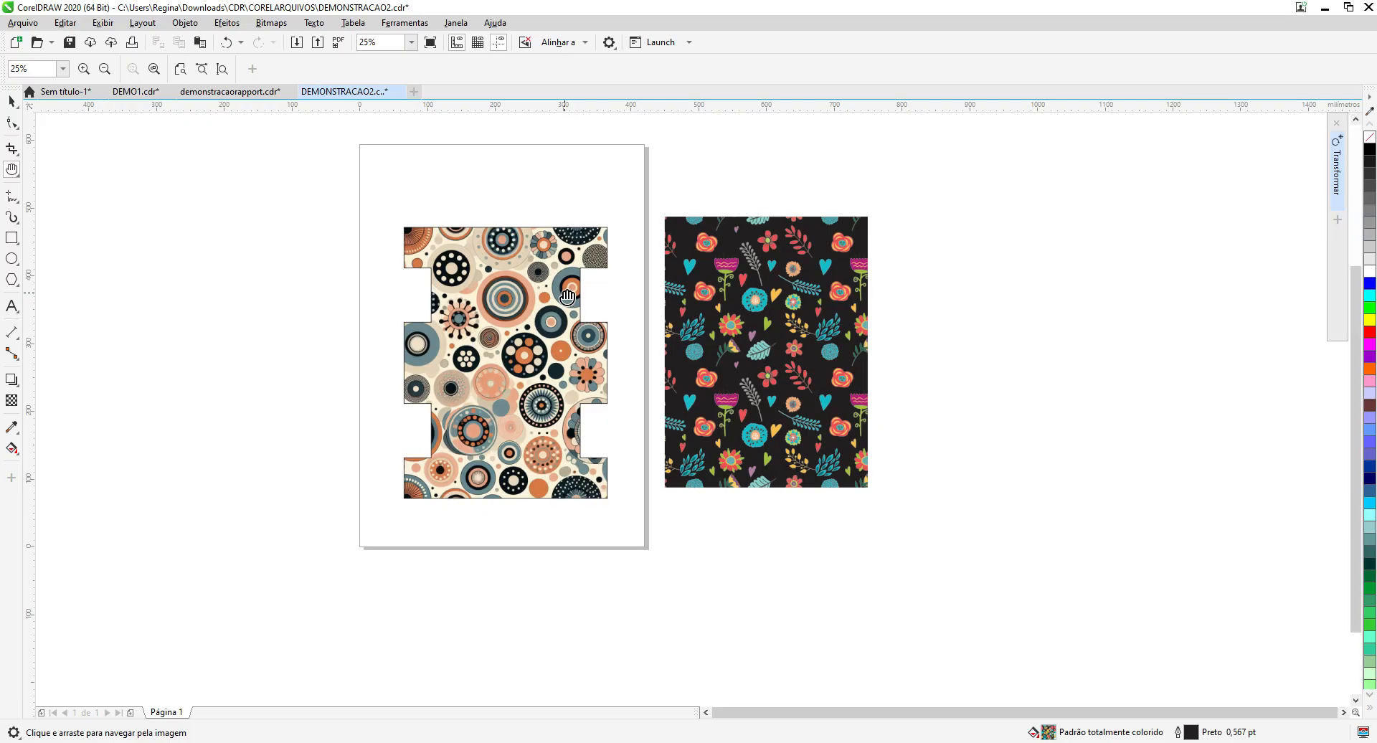
scroll(567, 296, up, 2)
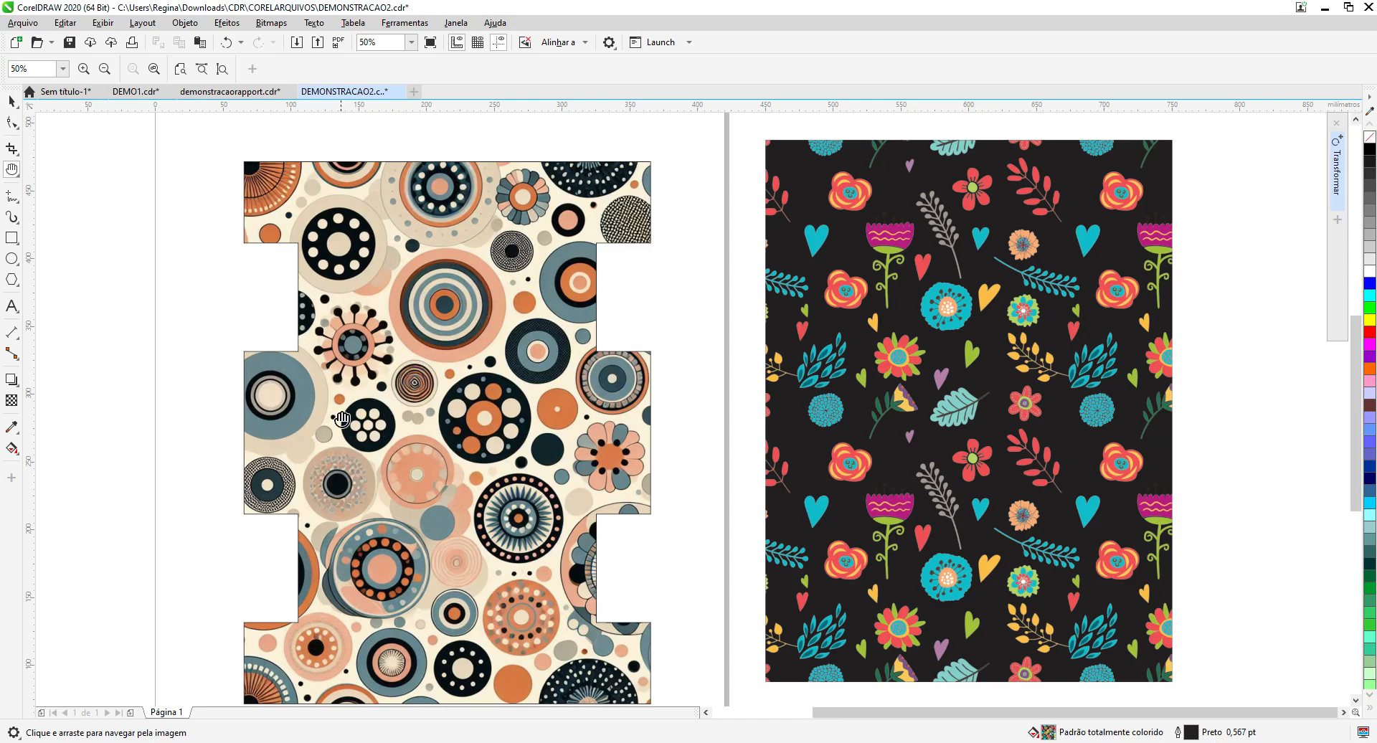
scroll(452, 319, down, 1)
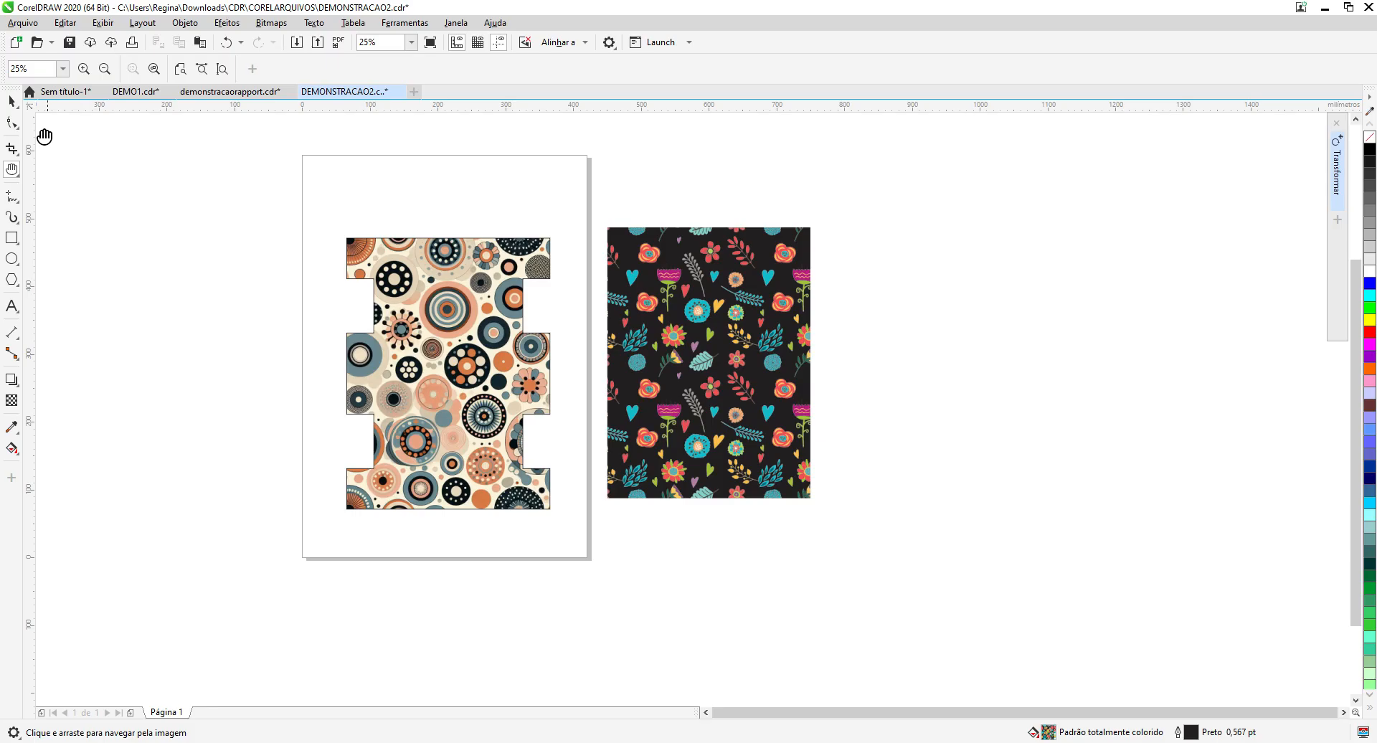
Step: Select the clipped notched shape, then view the DEMO1.cdr document and return to DEMONSTRACAO2.cdr
click(11, 102)
click(409, 287)
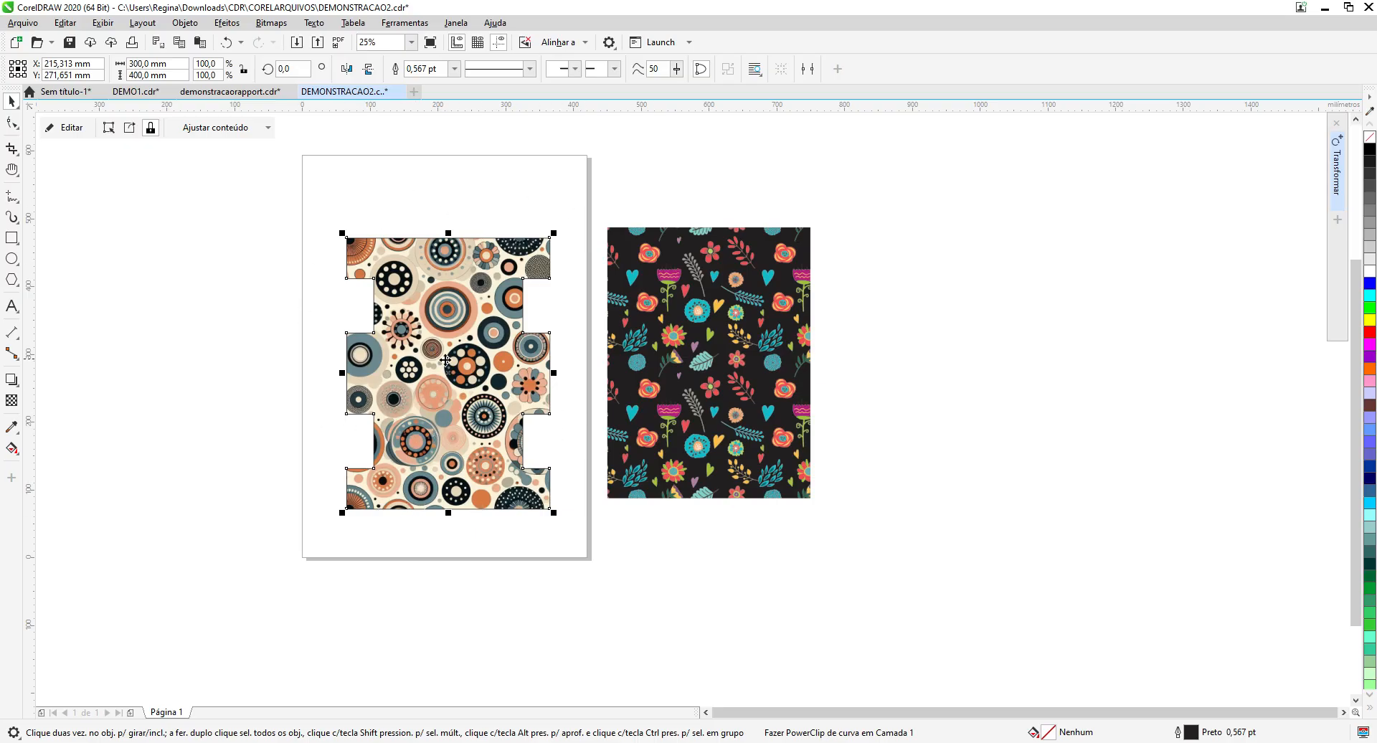
scroll(439, 359, up, 1)
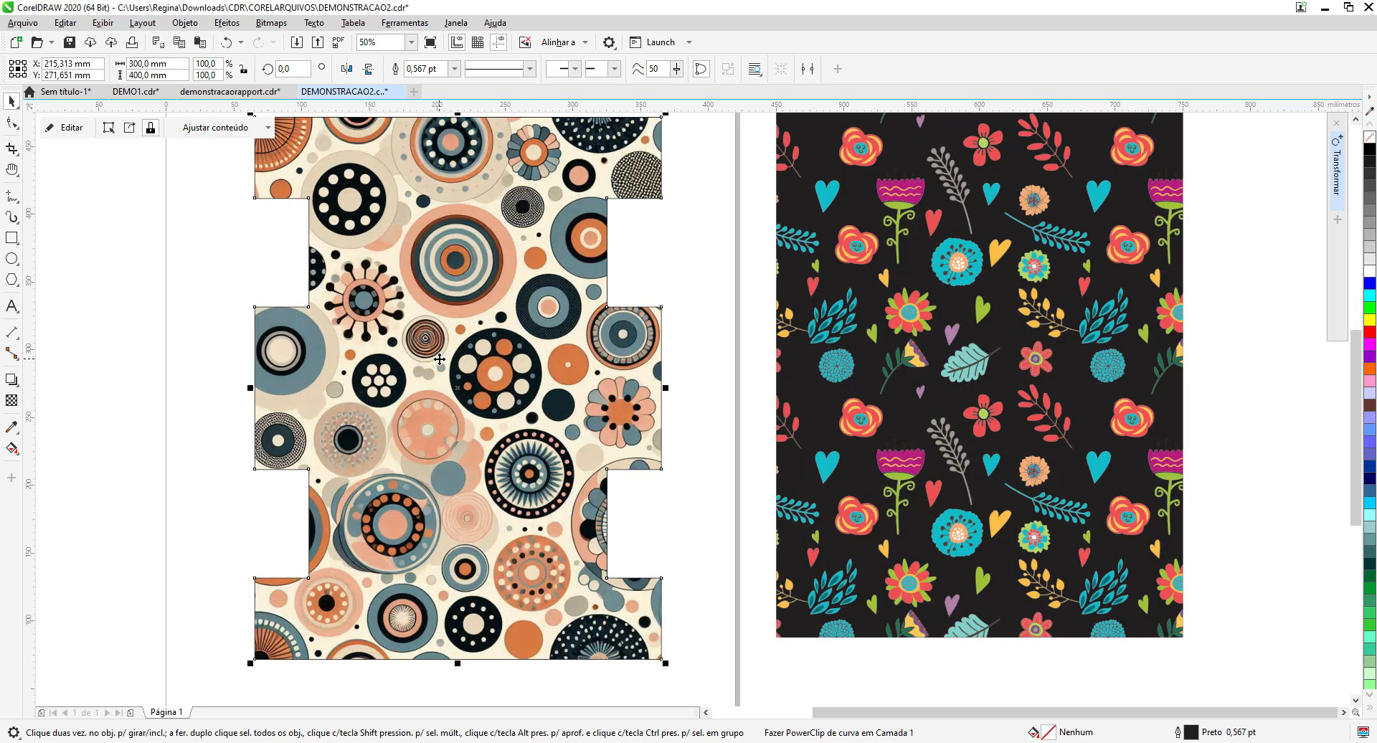
scroll(441, 360, down, 1)
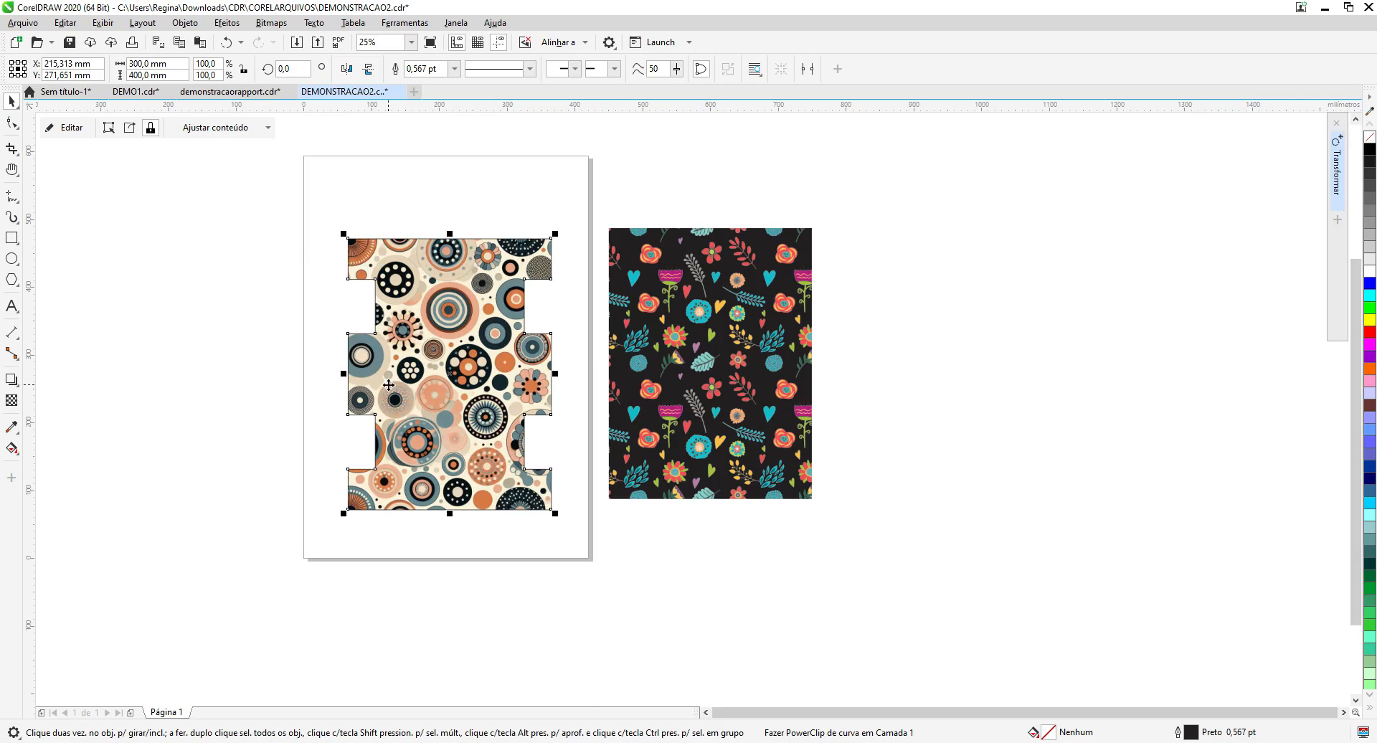
click(135, 91)
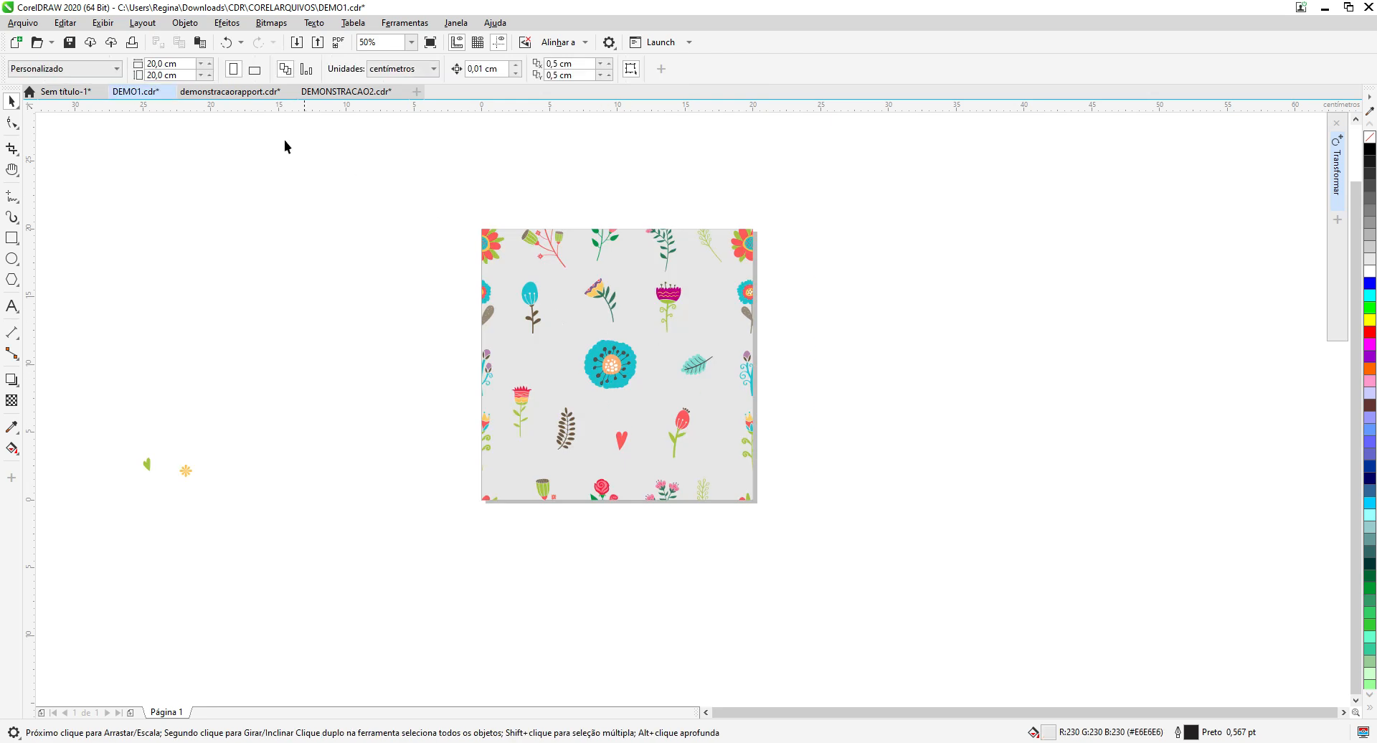
click(344, 91)
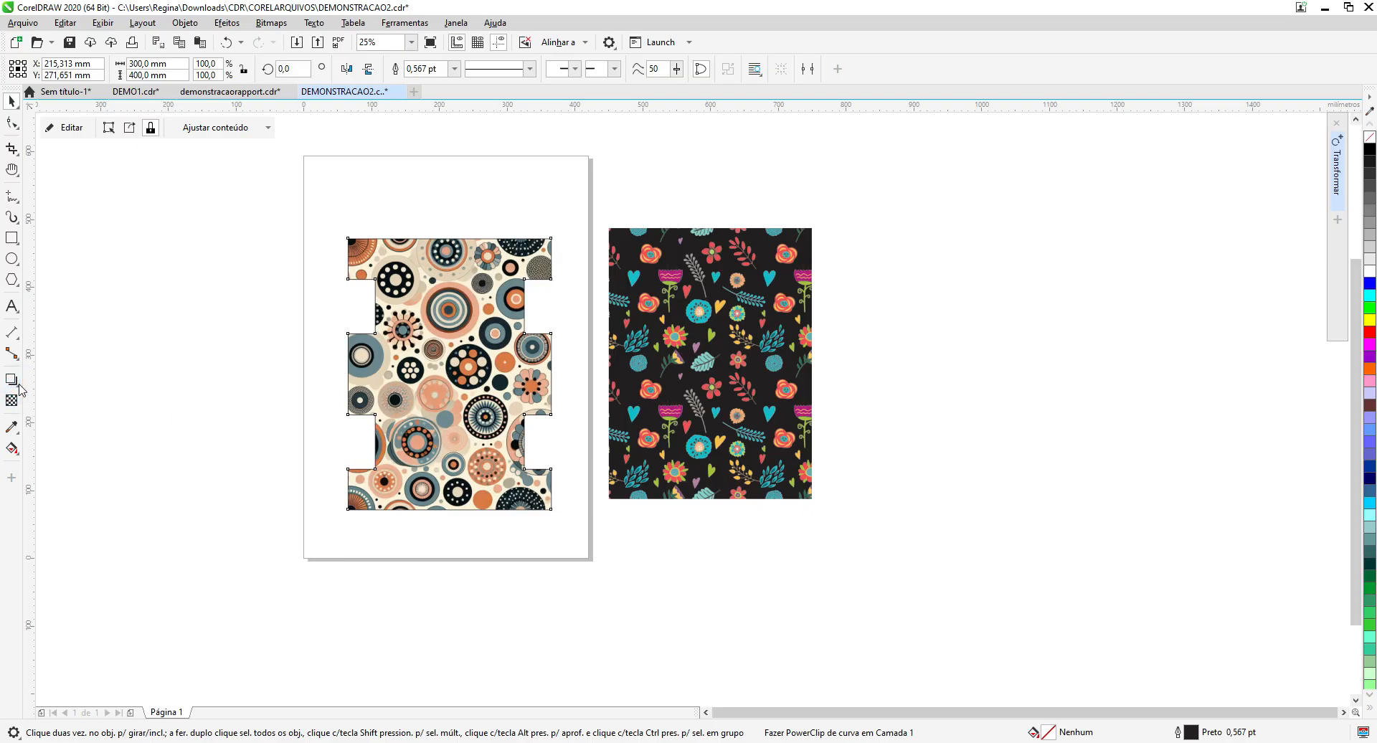
Step: Activate the Contour tool and set the document's ruler units to centimetres
click(12, 379)
click(17, 384)
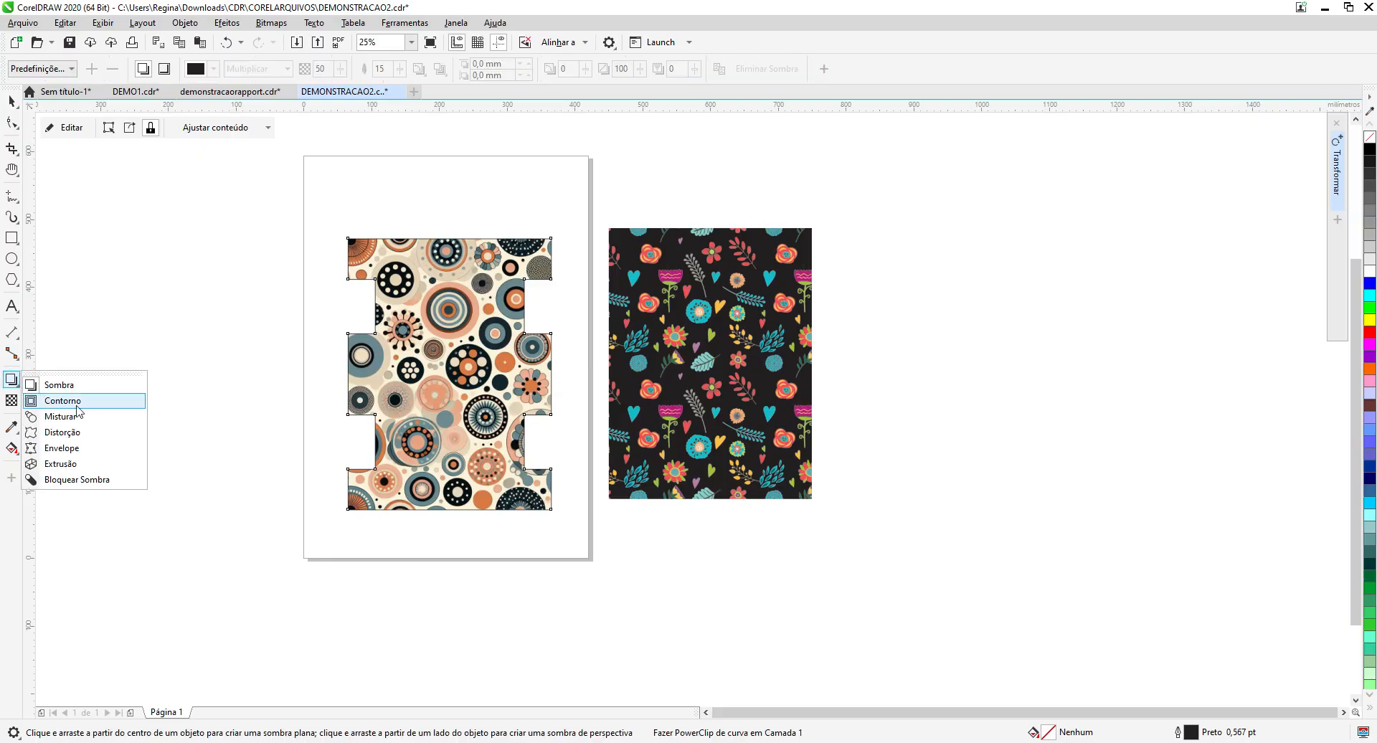
click(77, 406)
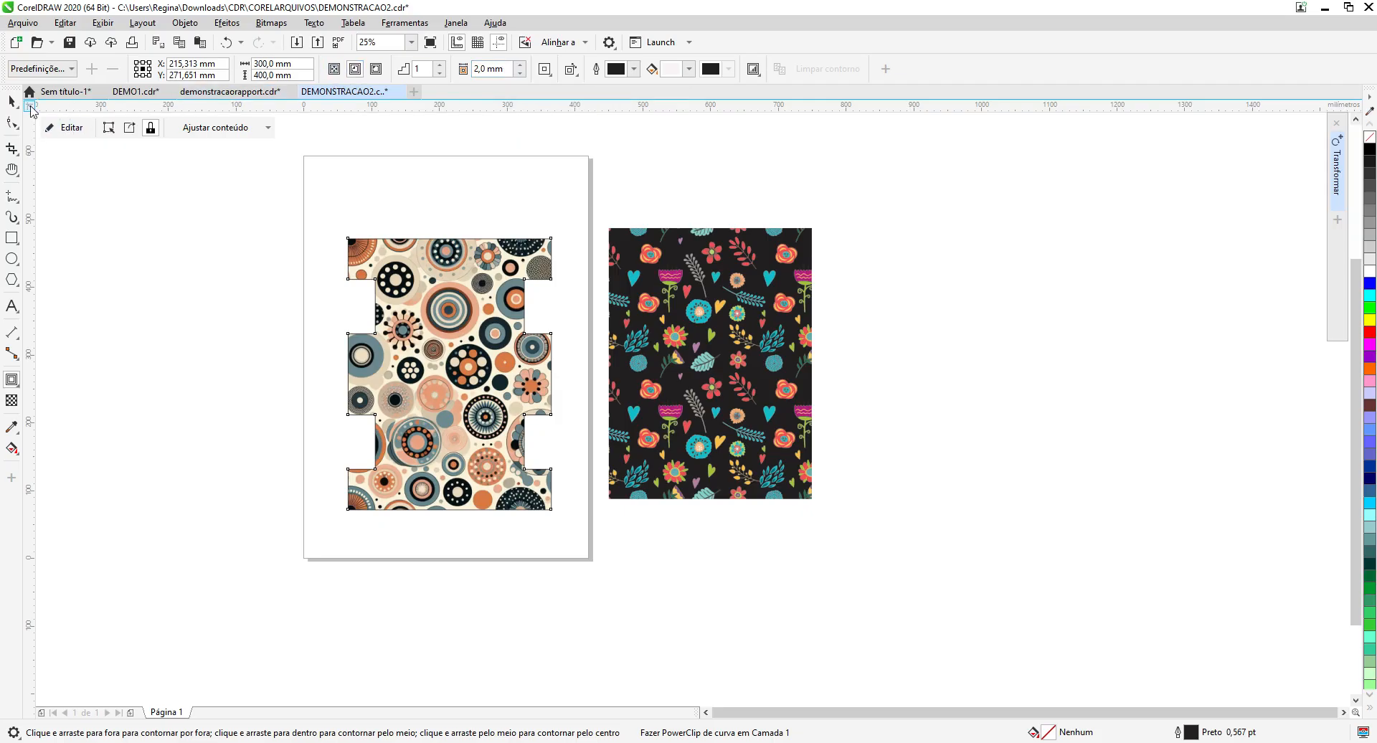
right_click(30, 106)
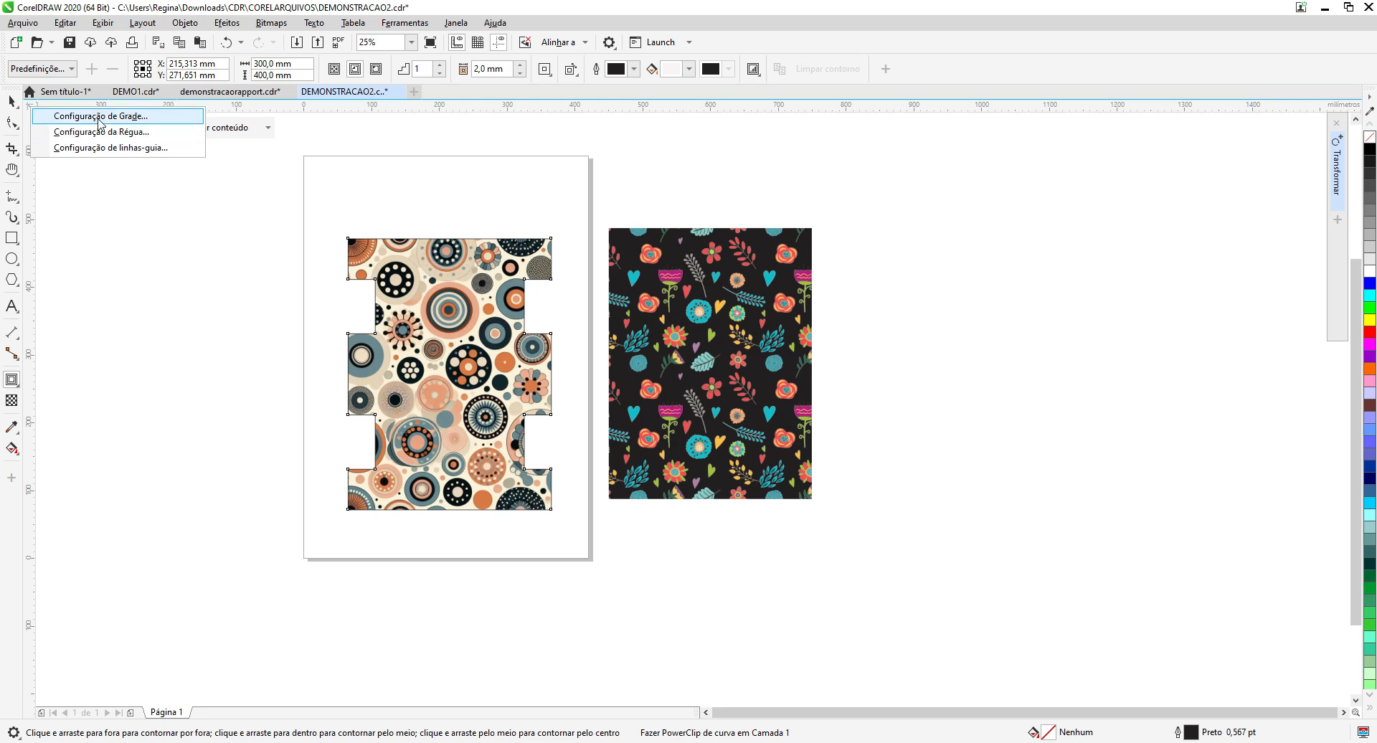
click(99, 132)
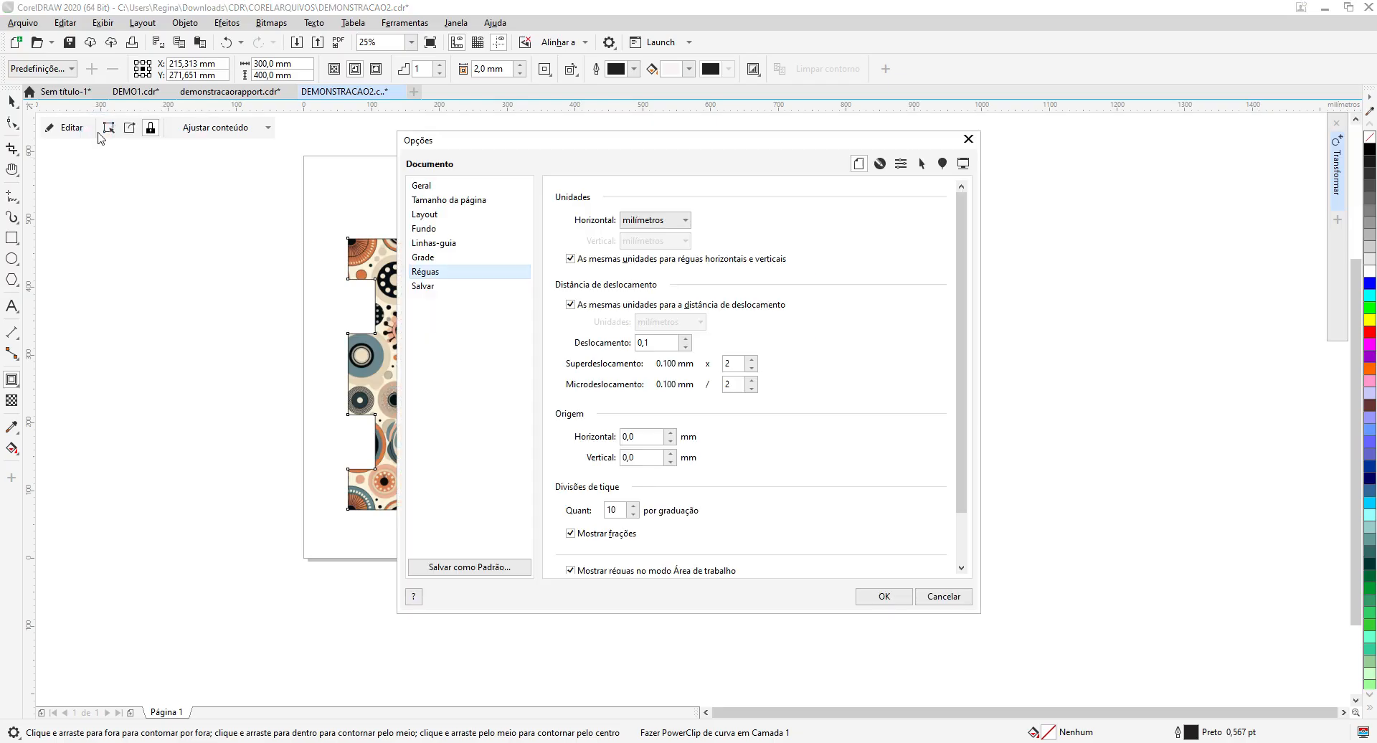
click(682, 219)
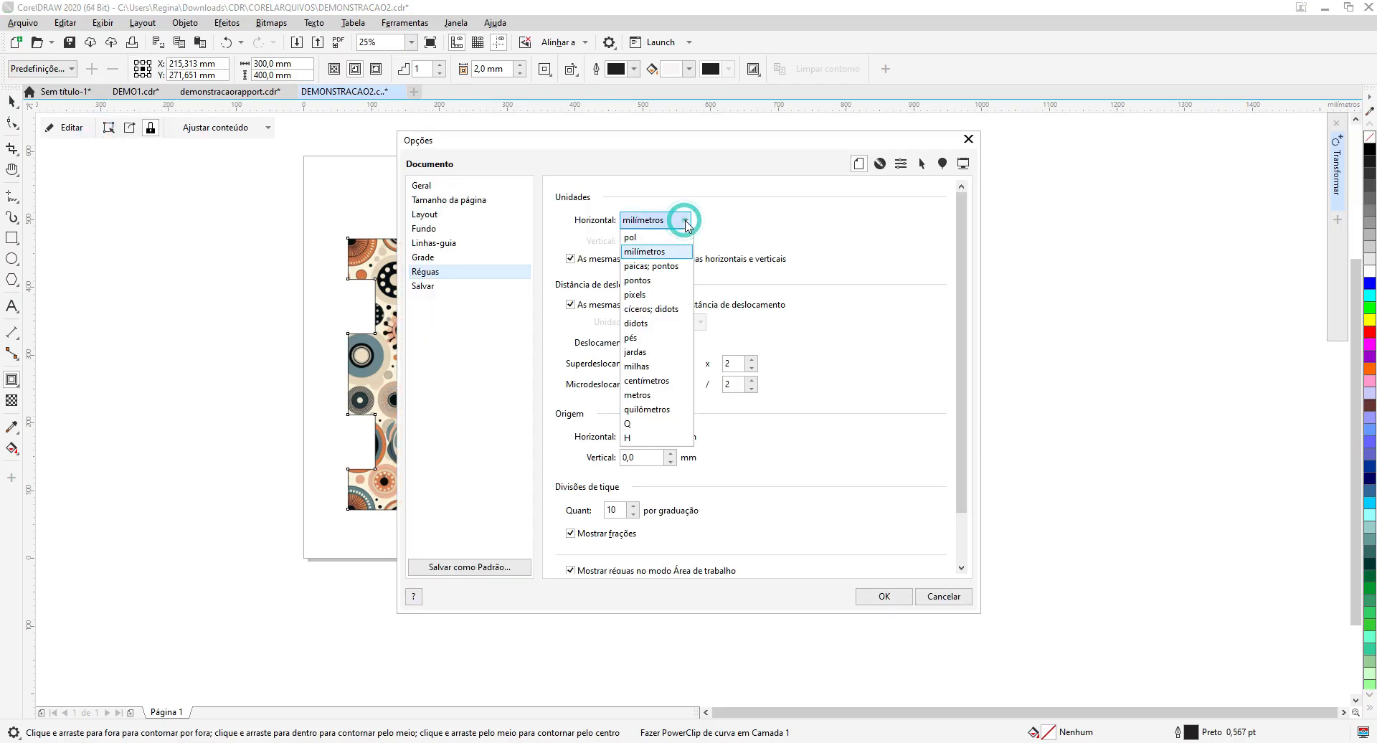
click(651, 380)
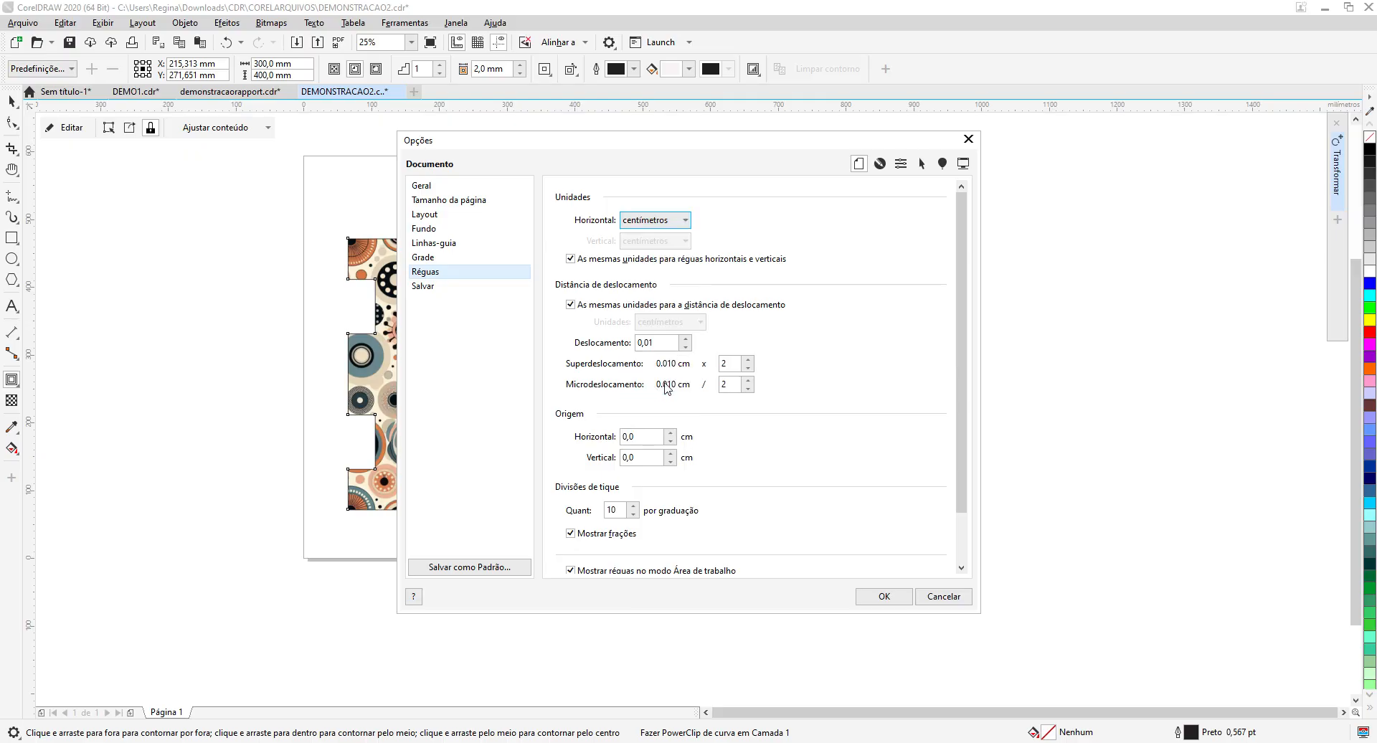
click(875, 593)
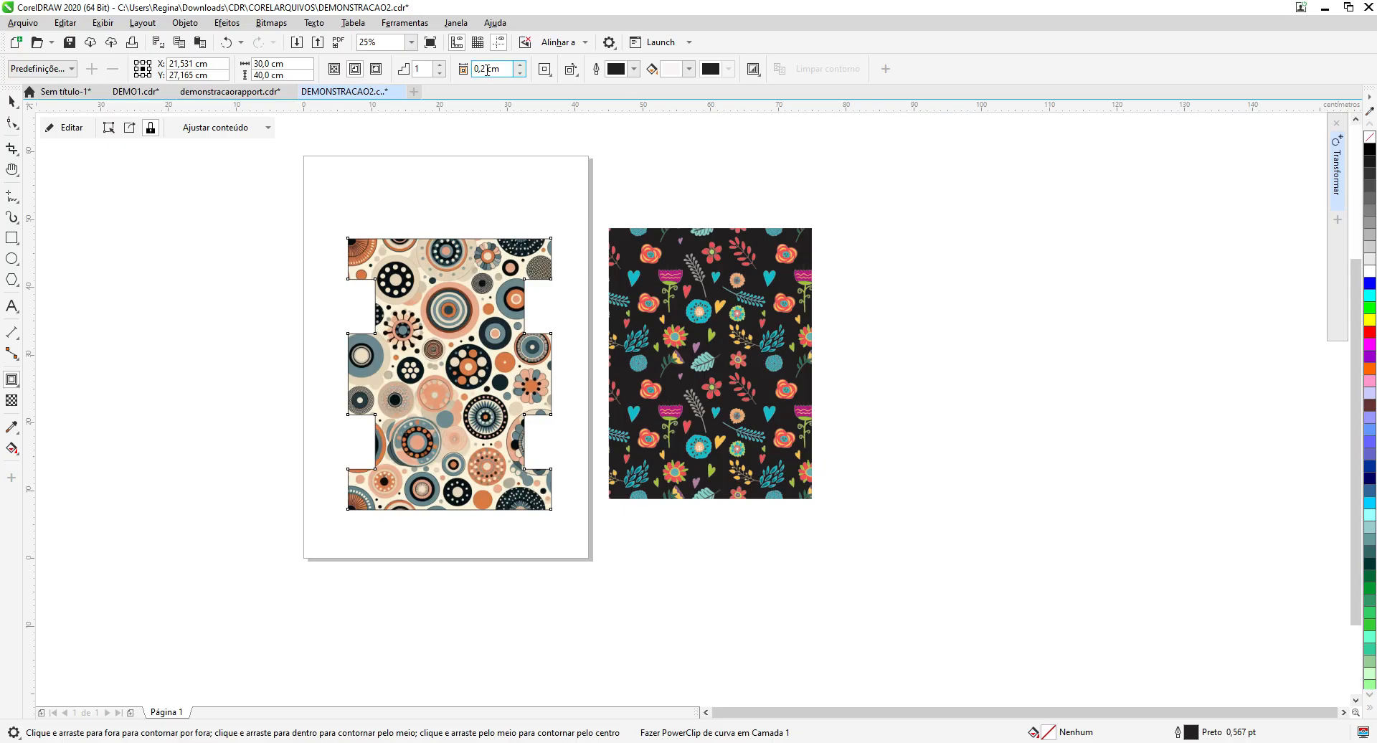
Step: Add a one-step outside contour with a 0.75 cm offset around the clipped notched shape
click(508, 69)
text(0)
click(376, 70)
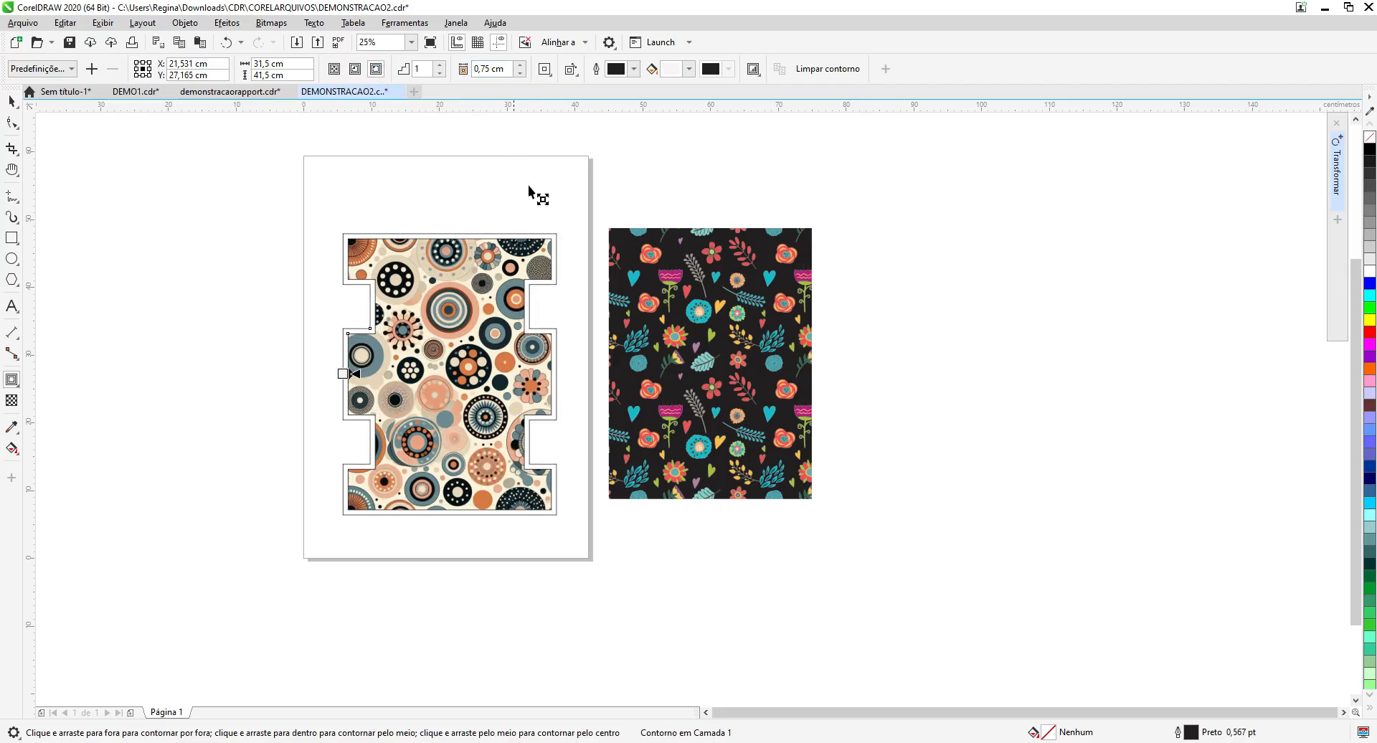
scroll(556, 310, up, 2)
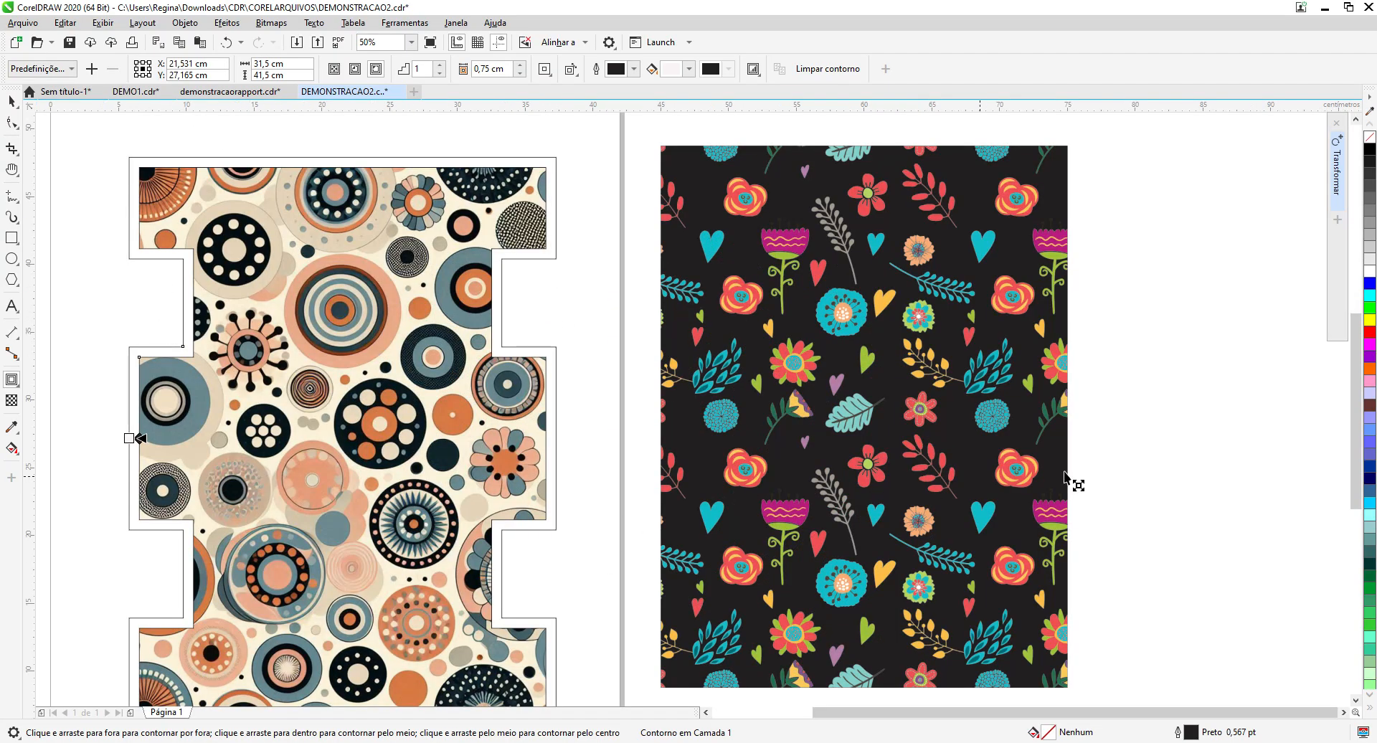
Step: Draw a rectangle about 38 by 48.6 cm around the contoured notched shape
mouse_move(1355, 339)
mouse_down()
mouse_move(1359, 405)
mouse_move(1366, 286)
mouse_move(1369, 320)
mouse_up()
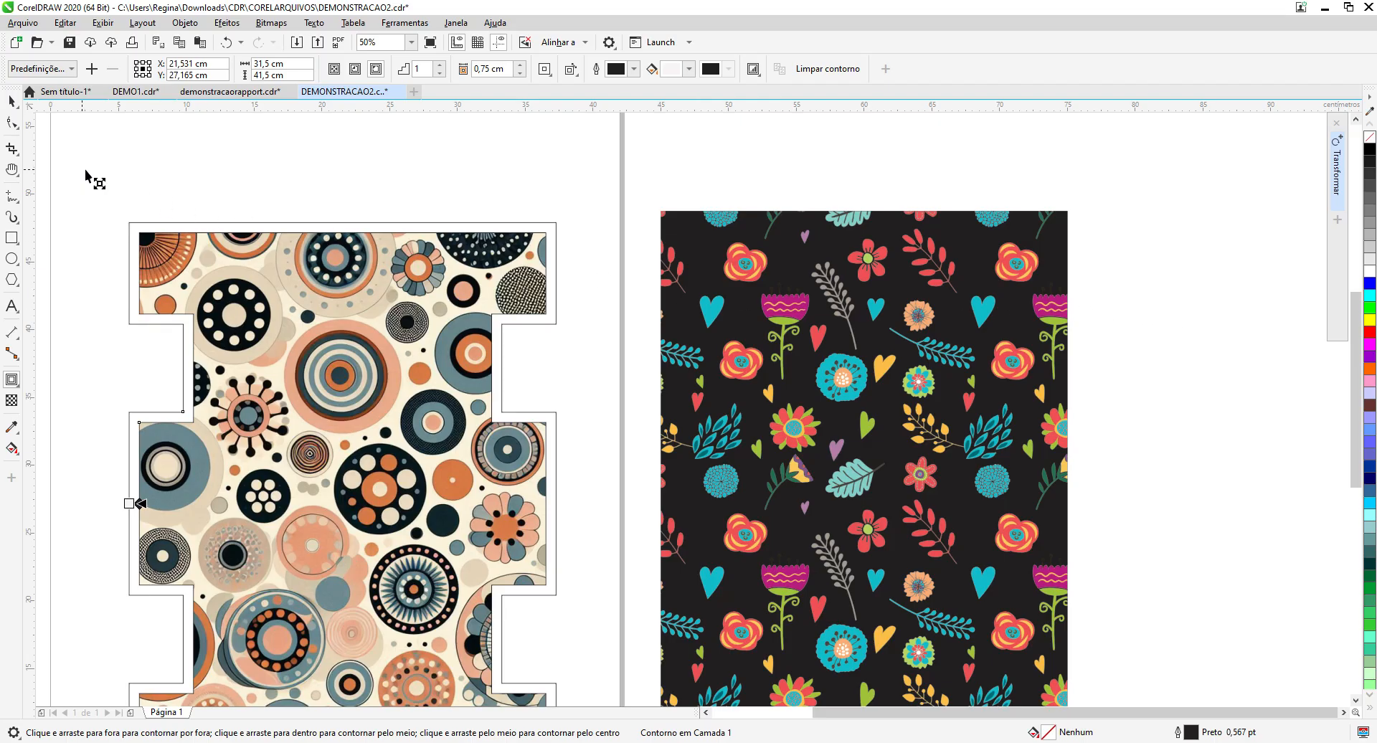
scroll(246, 208, down, 2)
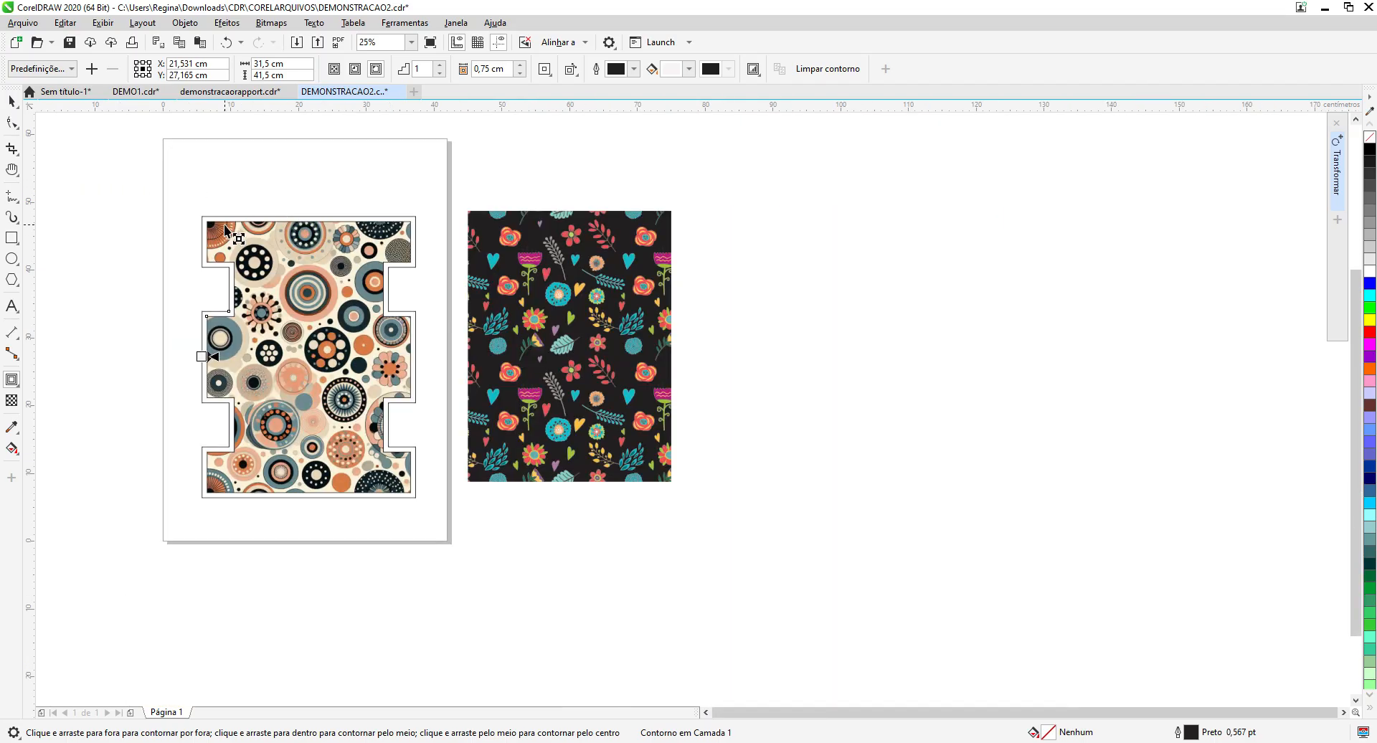
click(12, 238)
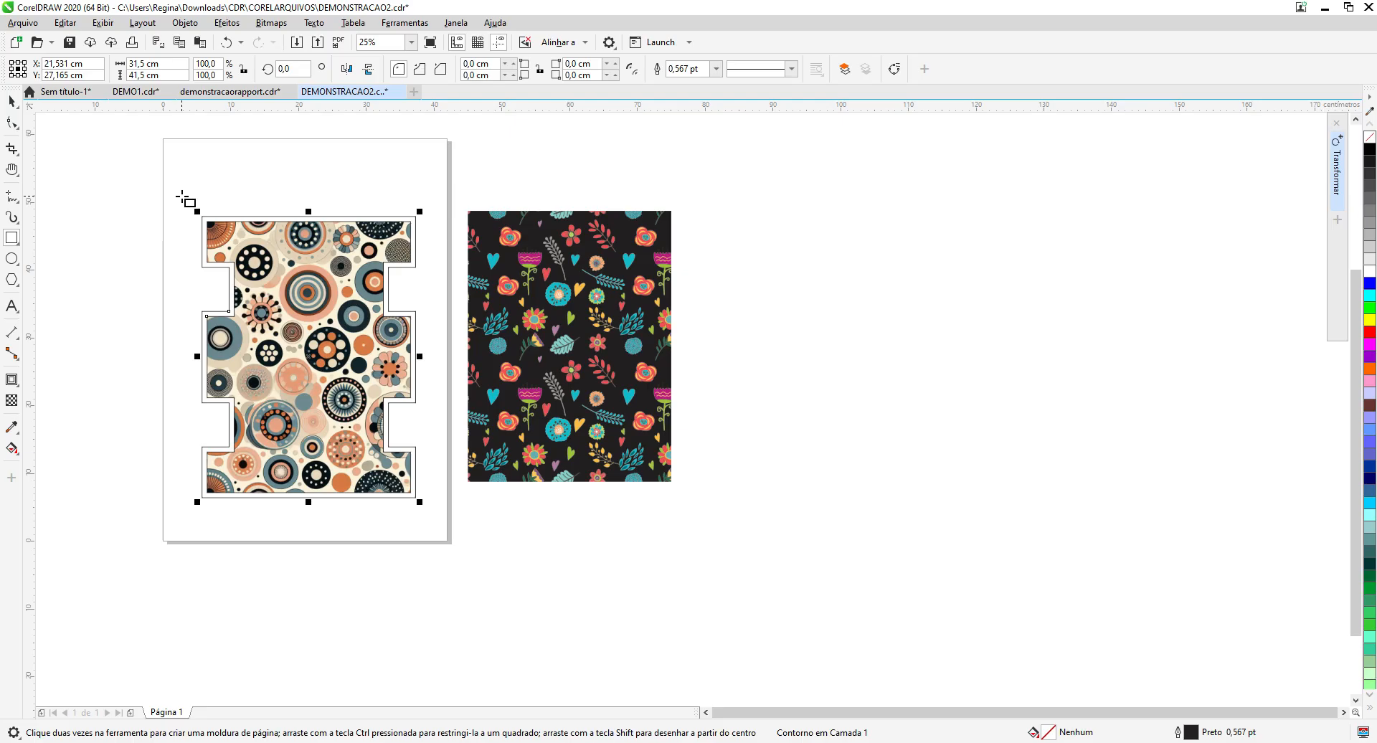
mouse_move(182, 196)
mouse_down()
mouse_move(393, 203)
mouse_move(445, 249)
mouse_move(429, 373)
mouse_move(440, 526)
mouse_up()
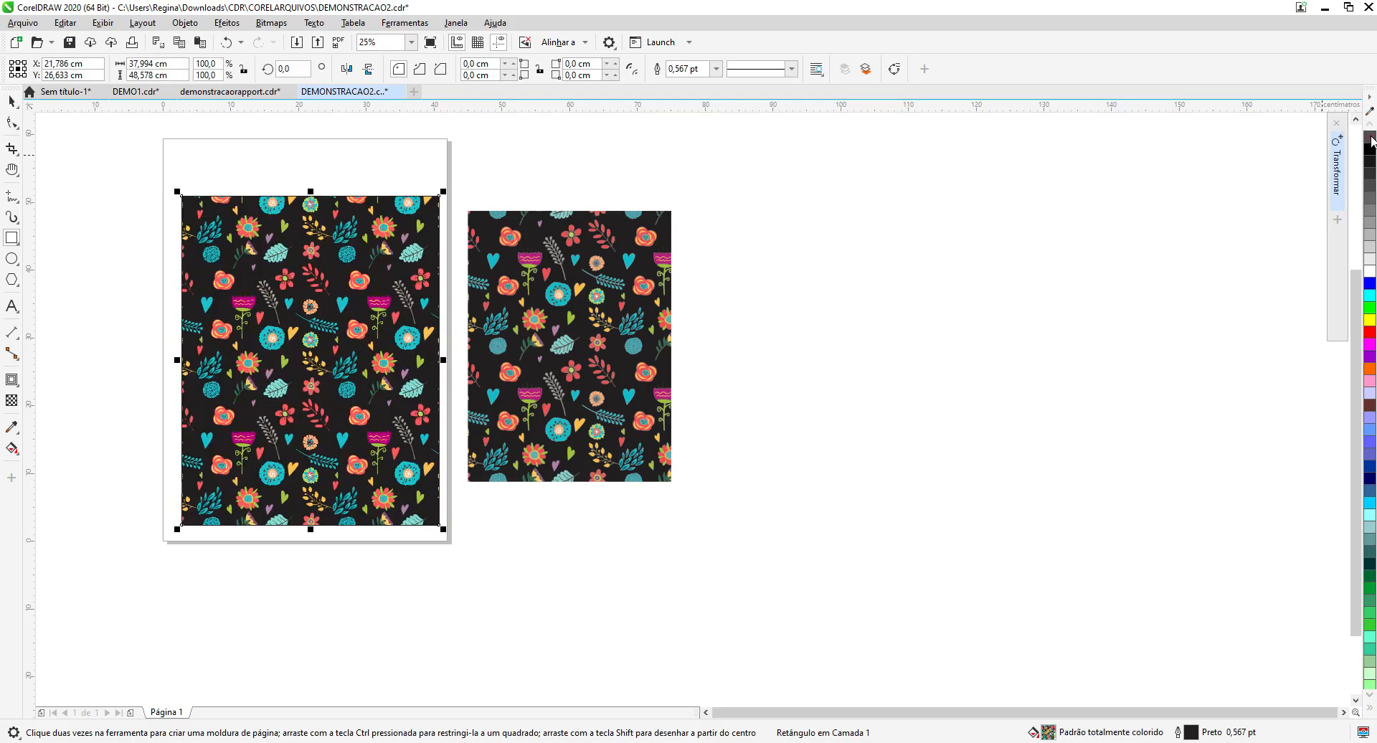
Step: Replace the rectangle's pattern fill with white and send it behind the notched artwork
click(1370, 139)
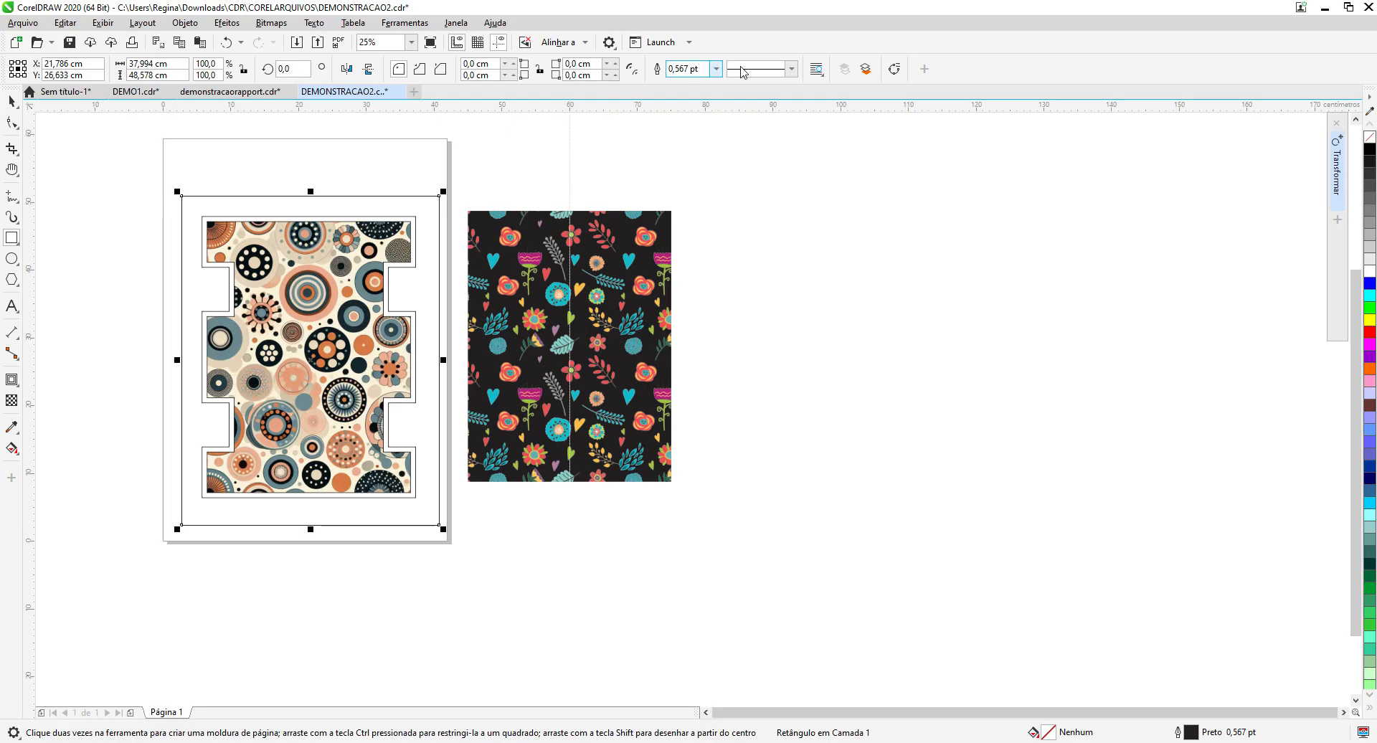
click(866, 70)
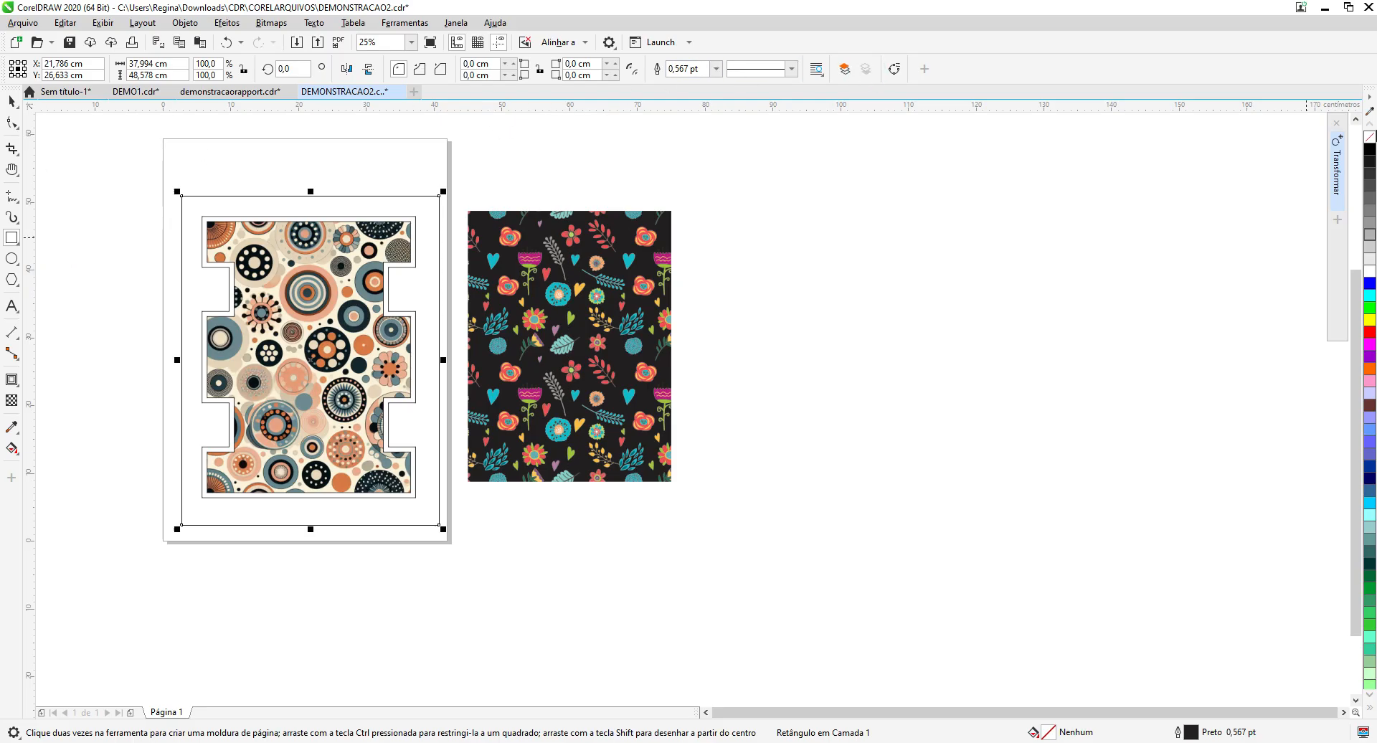
click(1370, 273)
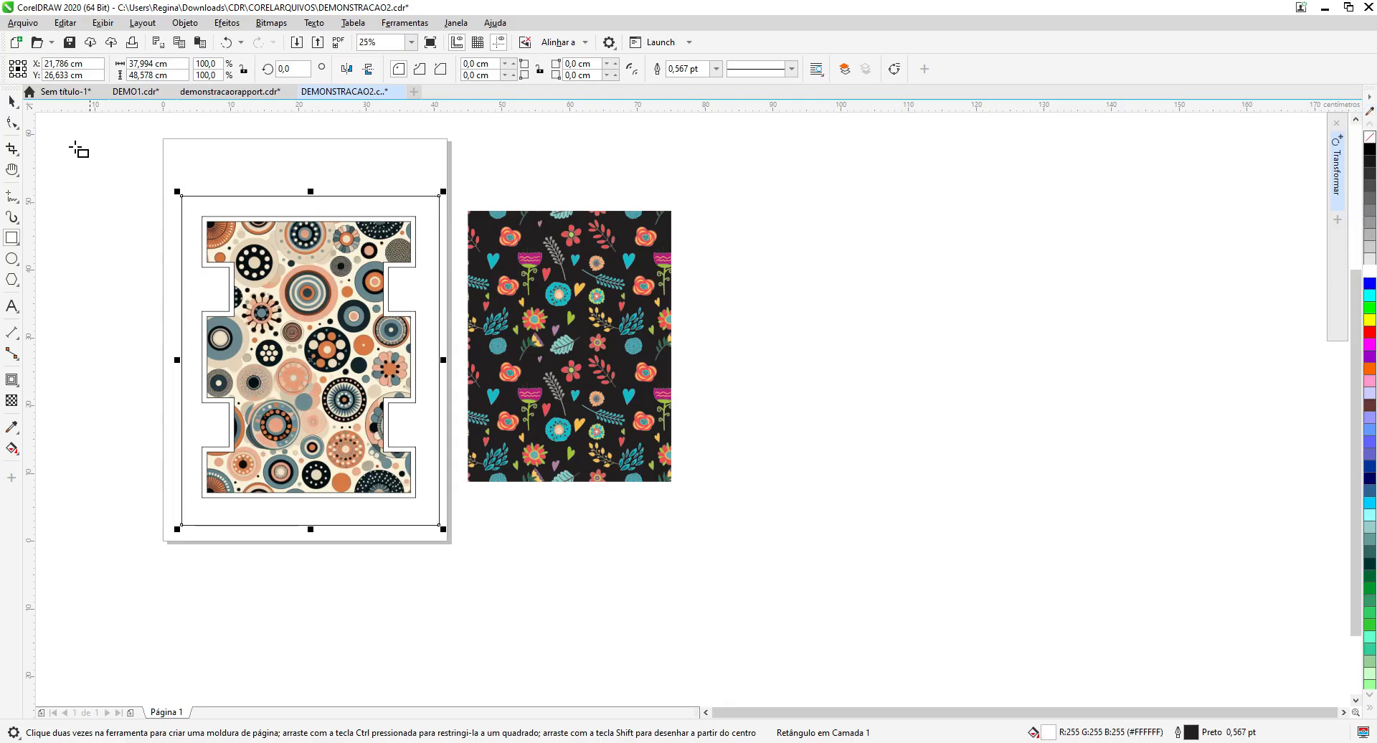
Step: Centre the white rectangle and the contoured notched shape on the A2 page
click(11, 103)
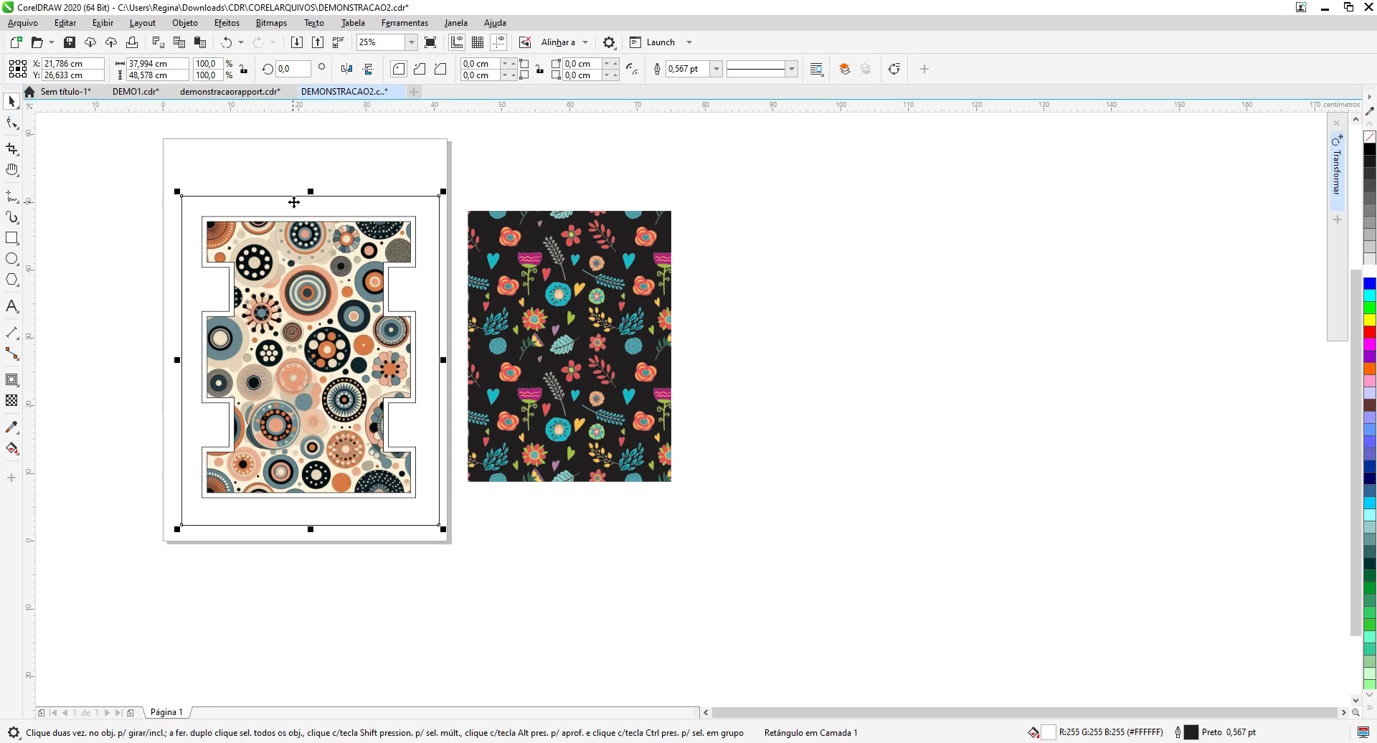
click(347, 168)
click(355, 203)
key(p)
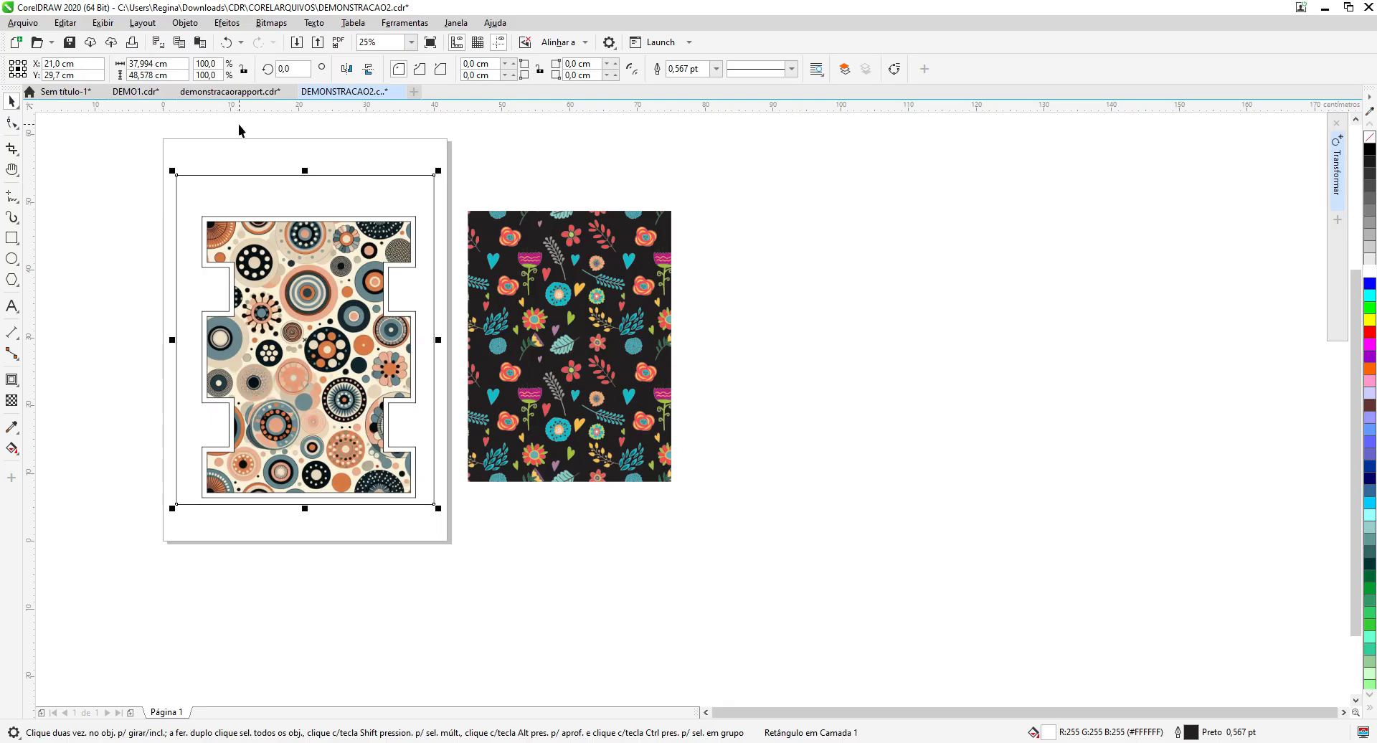
click(269, 227)
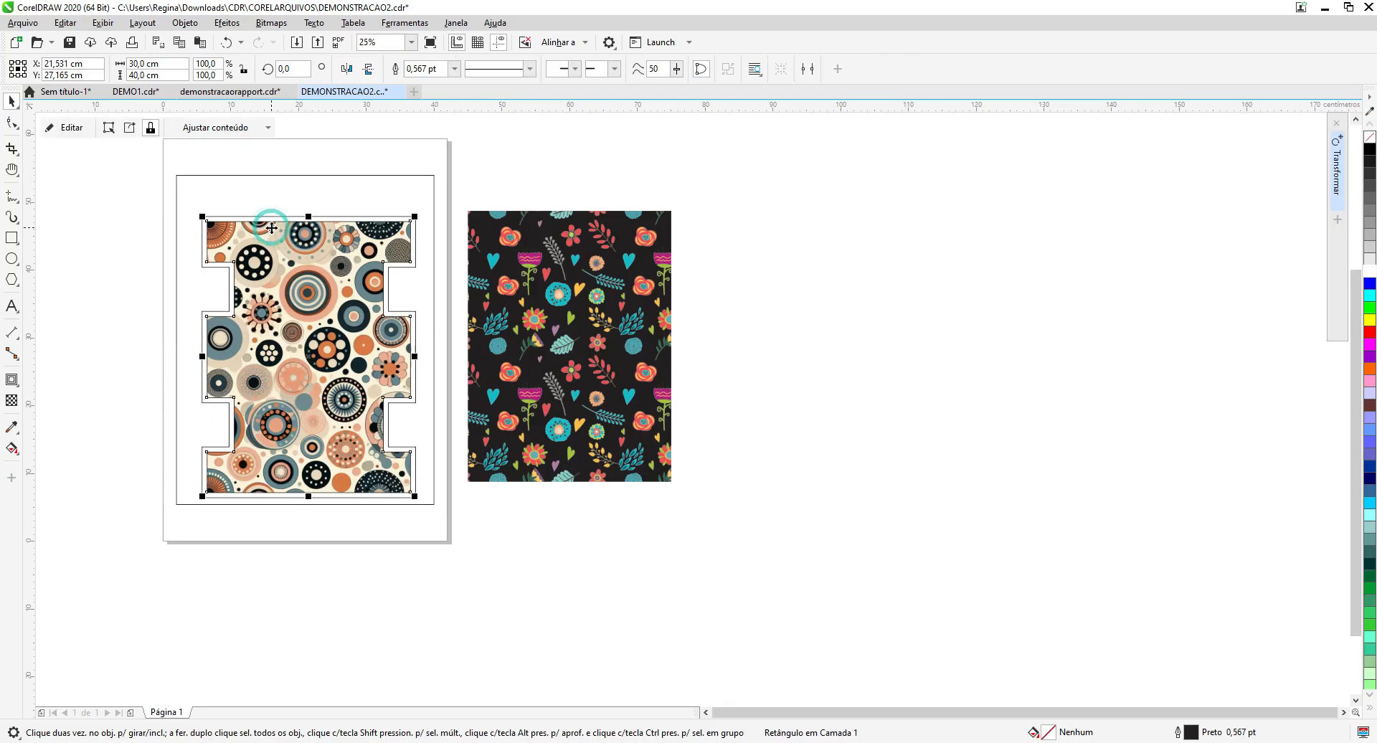
key(p)
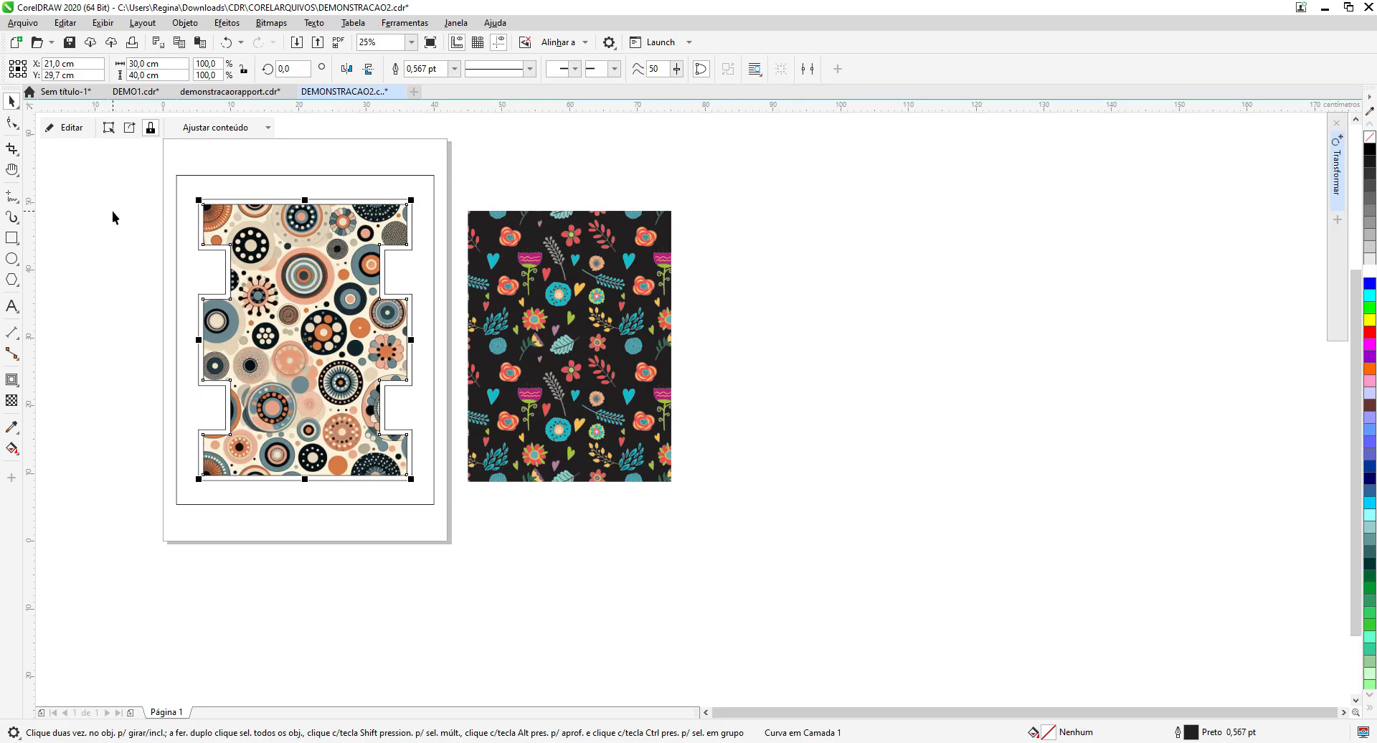
Step: Group the rectangle, the contour and the clipped notched shape into one object, then clear the selection
click(169, 194)
drag(172, 169, 371, 190)
drag(440, 278, 445, 537)
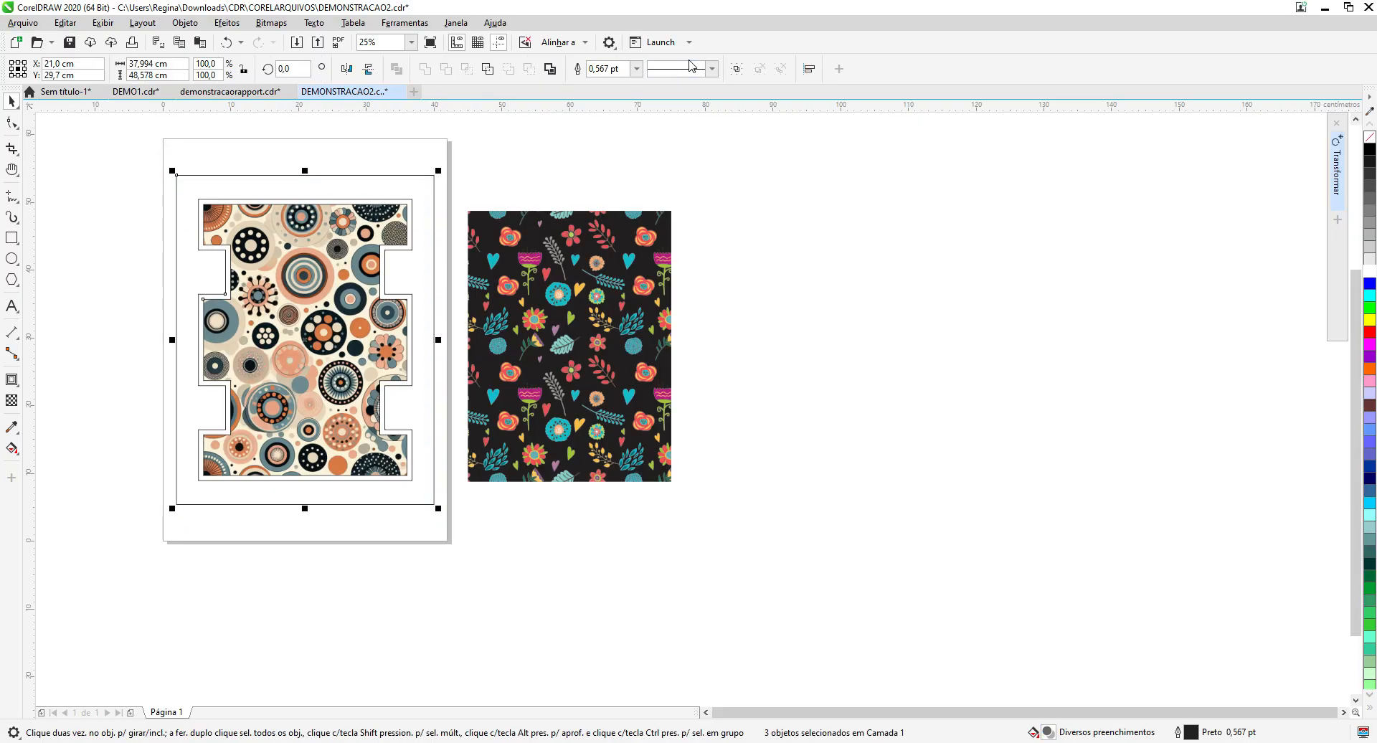
click(737, 69)
click(723, 197)
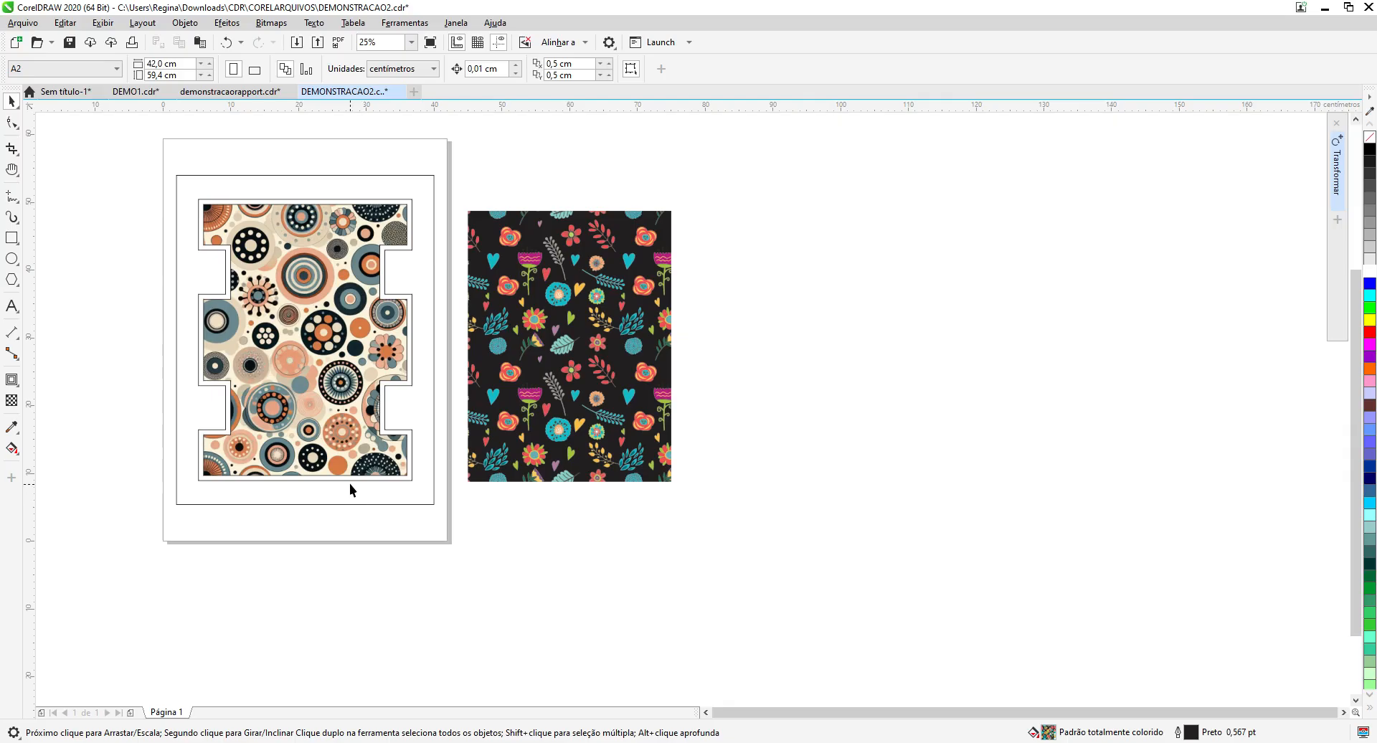
Step: Examine the notched artwork's corners, side cut-outs and contour margin at 25% and 50% zoom
click(11, 169)
drag(165, 326, 384, 388)
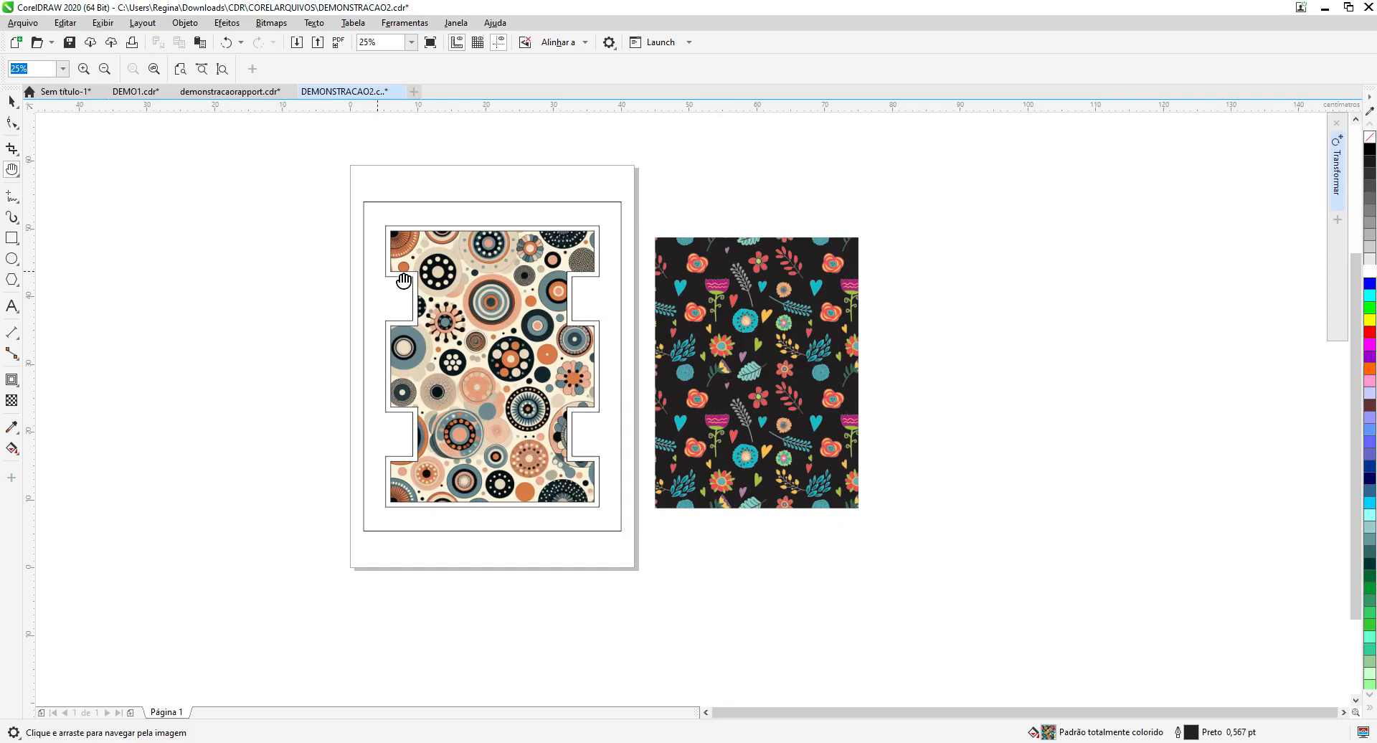
scroll(563, 373, up, 1)
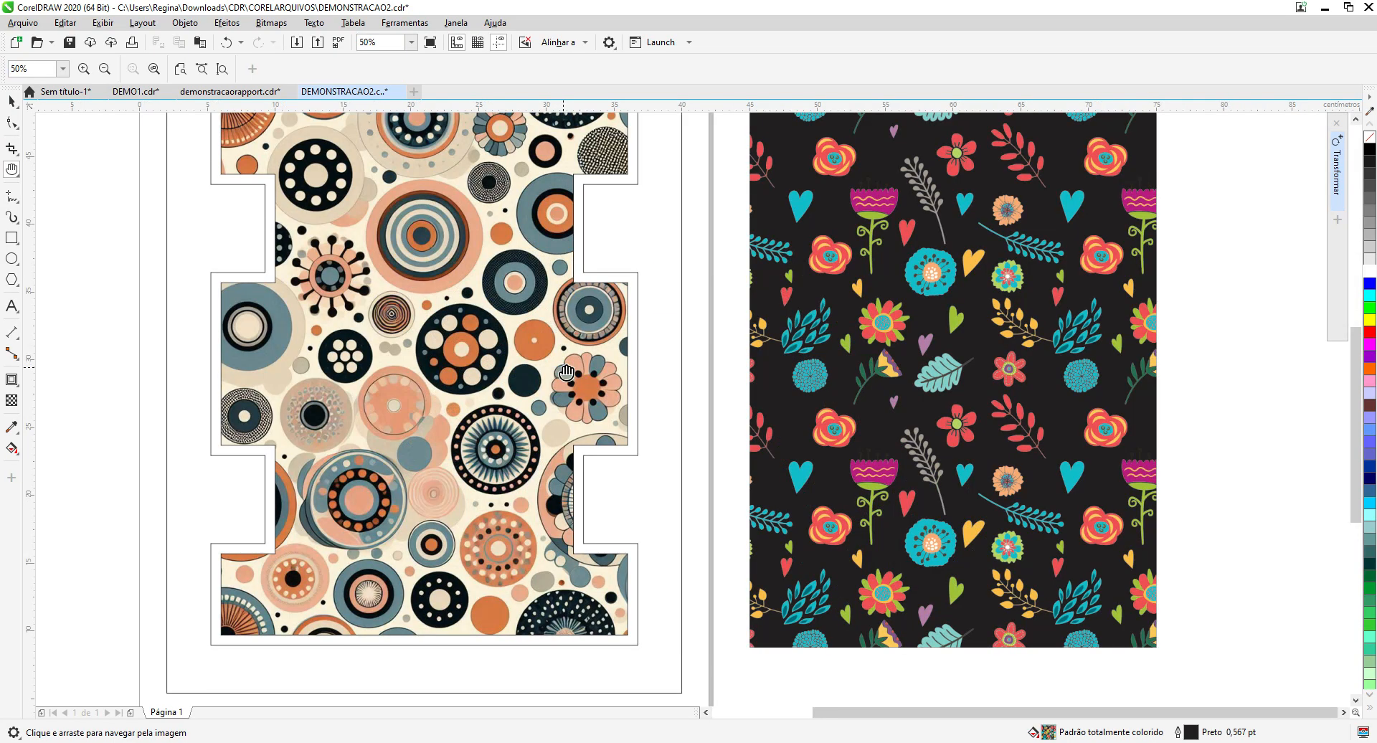
scroll(567, 370, down, 1)
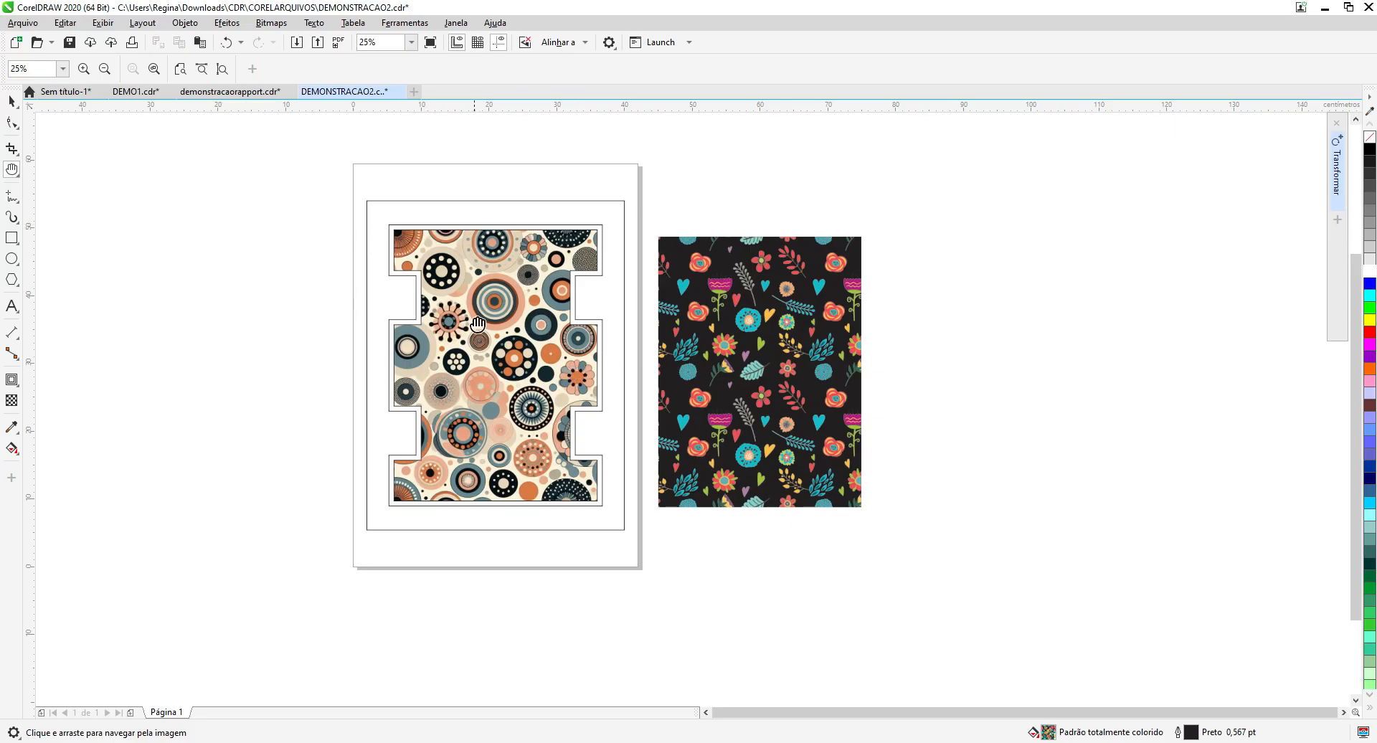
scroll(478, 410, up, 1)
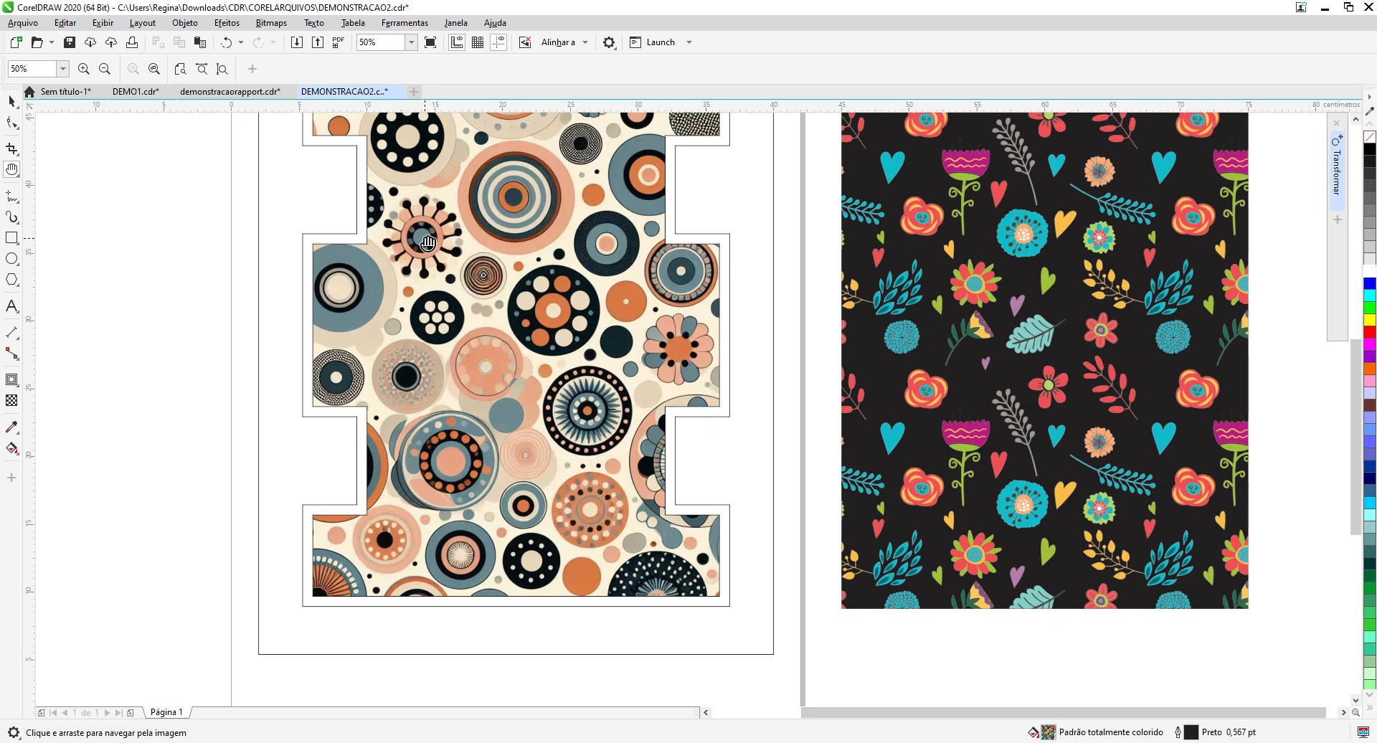
scroll(435, 251, down, 1)
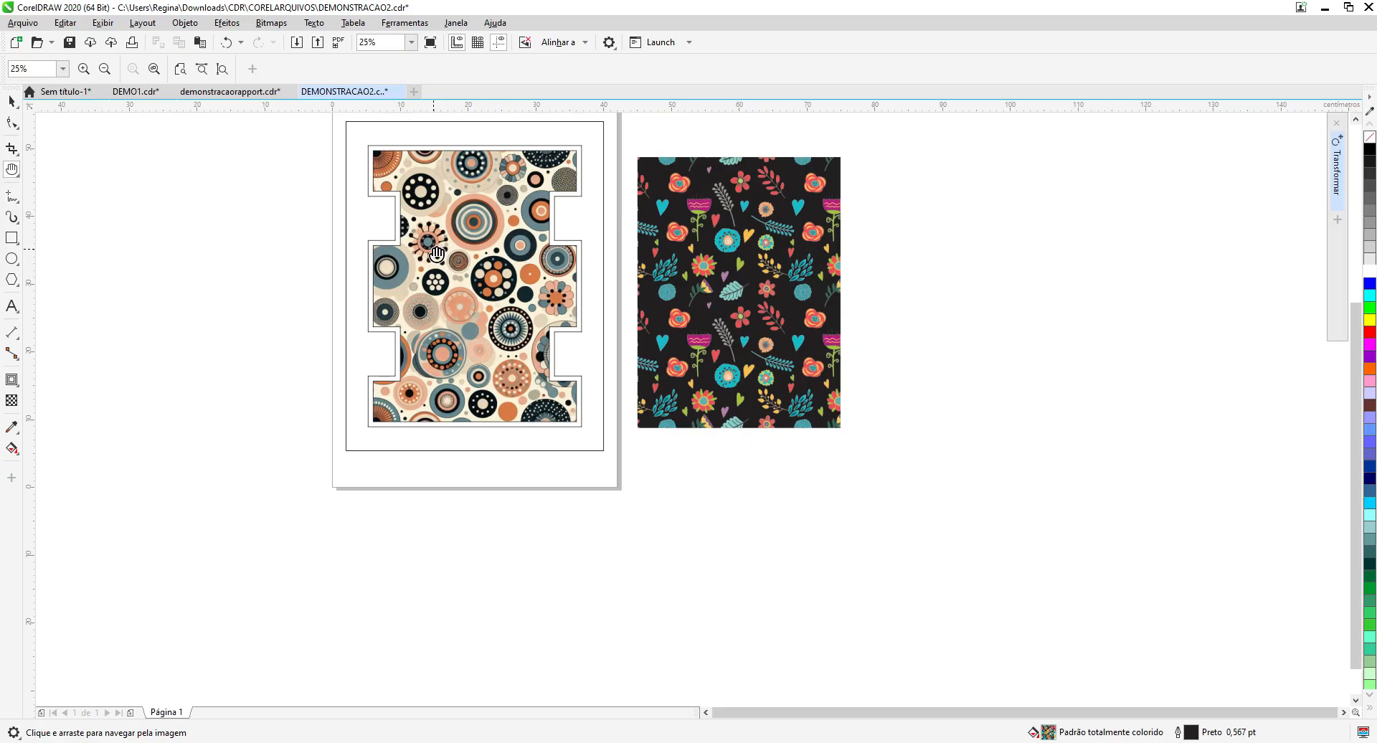
drag(437, 253, 451, 330)
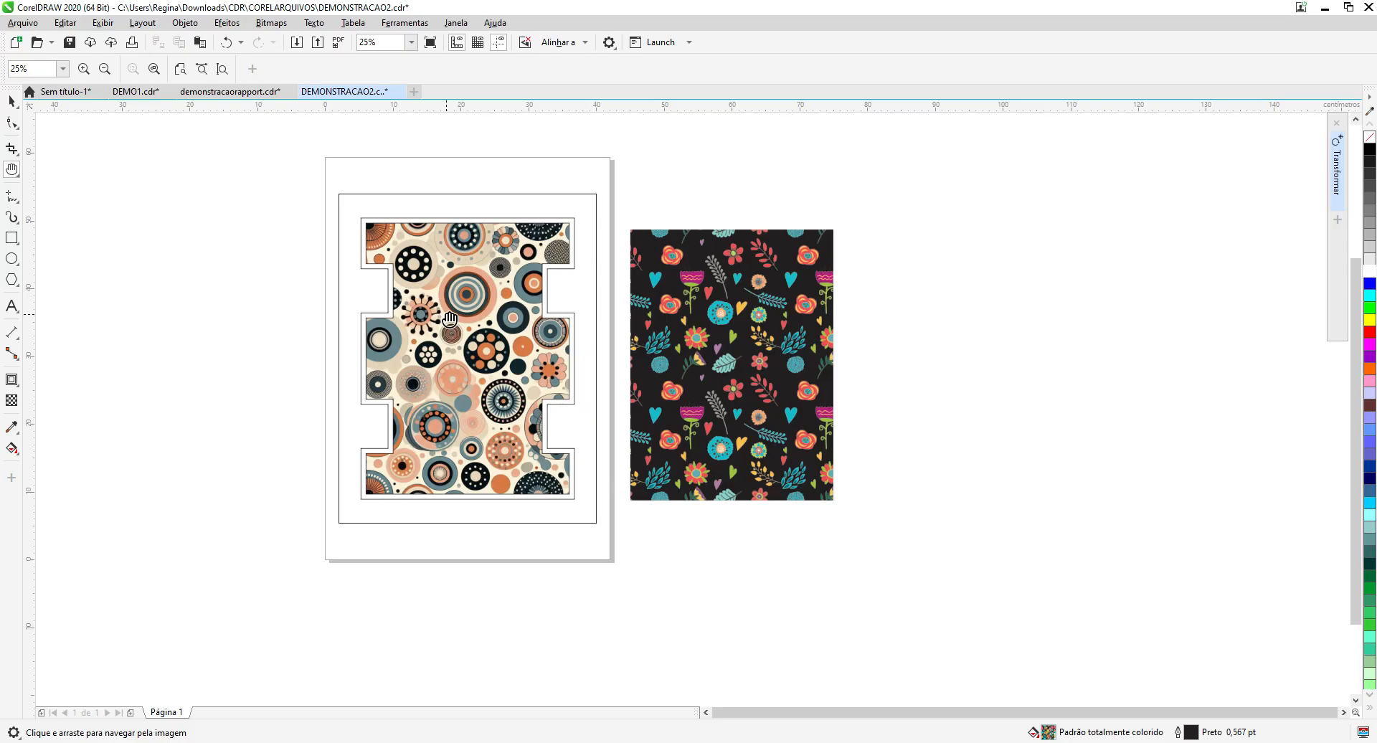
scroll(480, 234, up, 1)
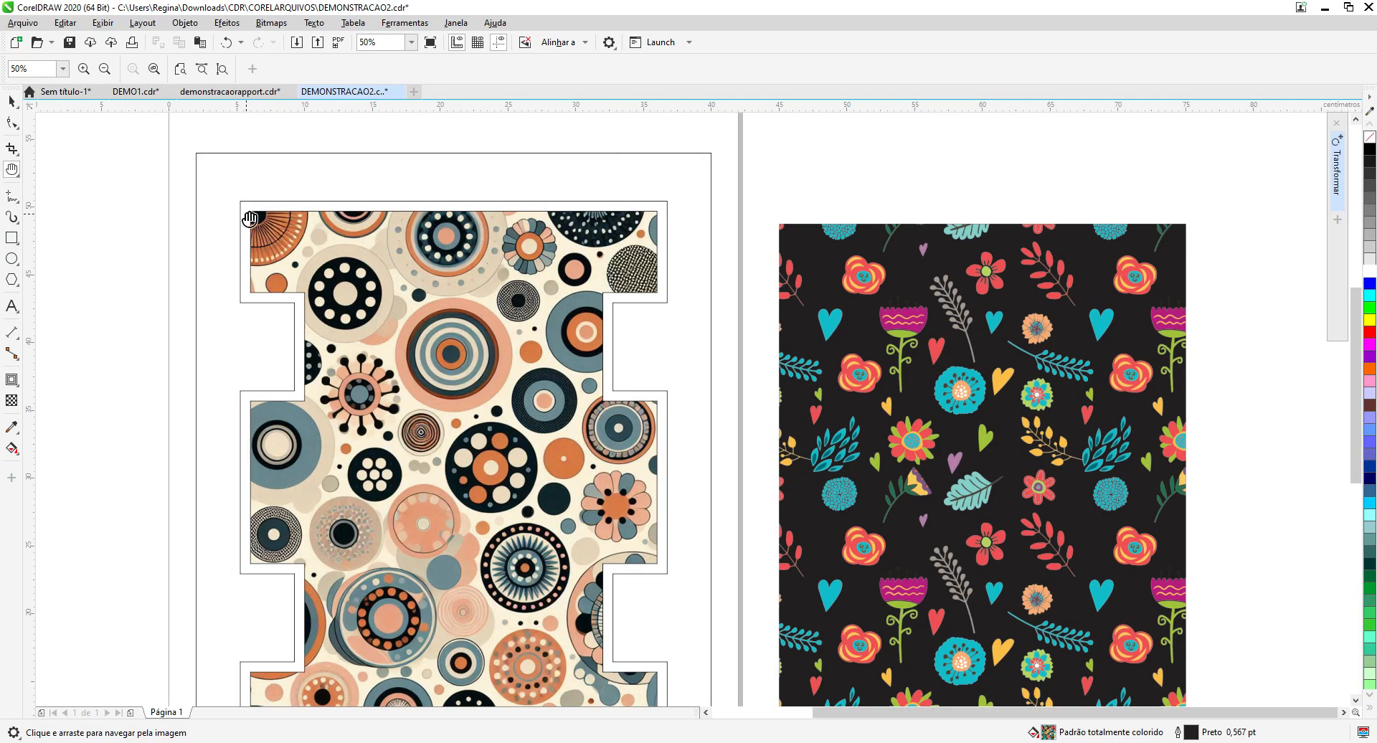
drag(464, 553, 467, 407)
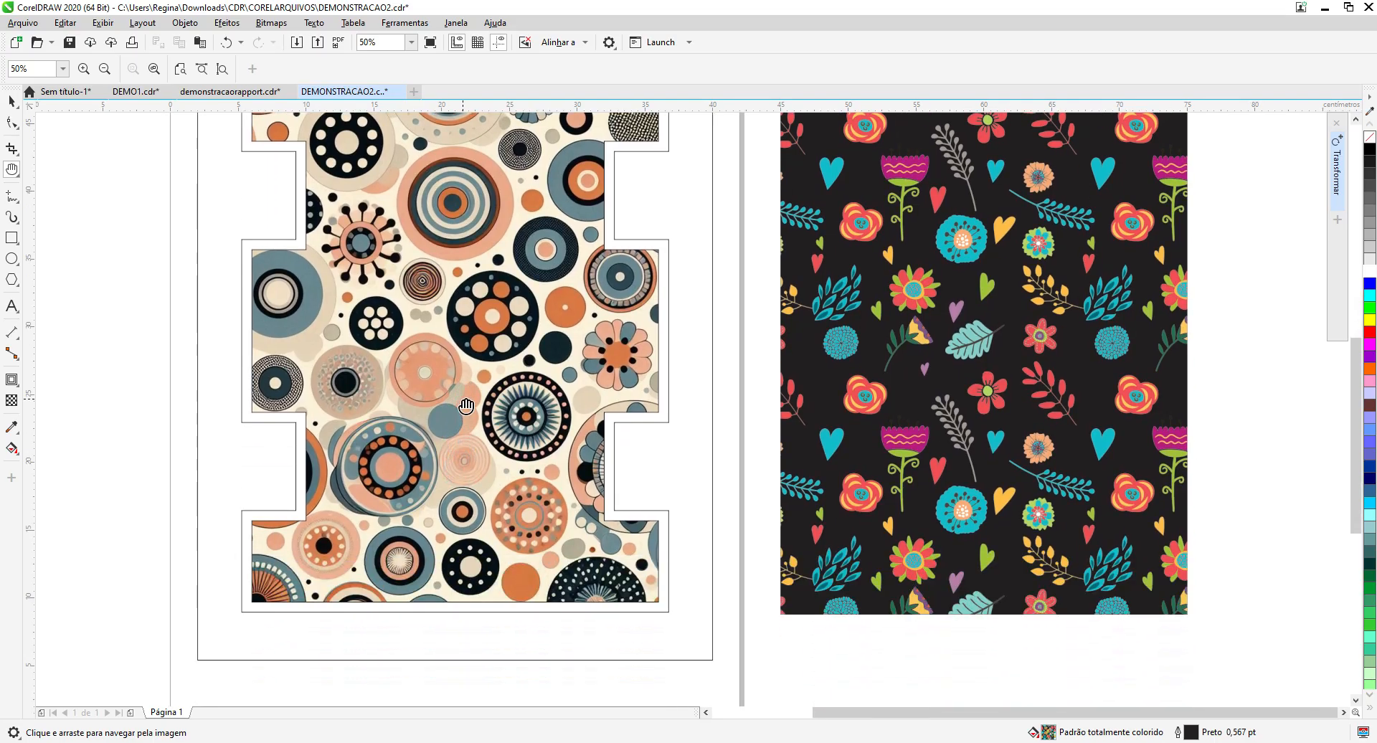
drag(433, 276, 477, 474)
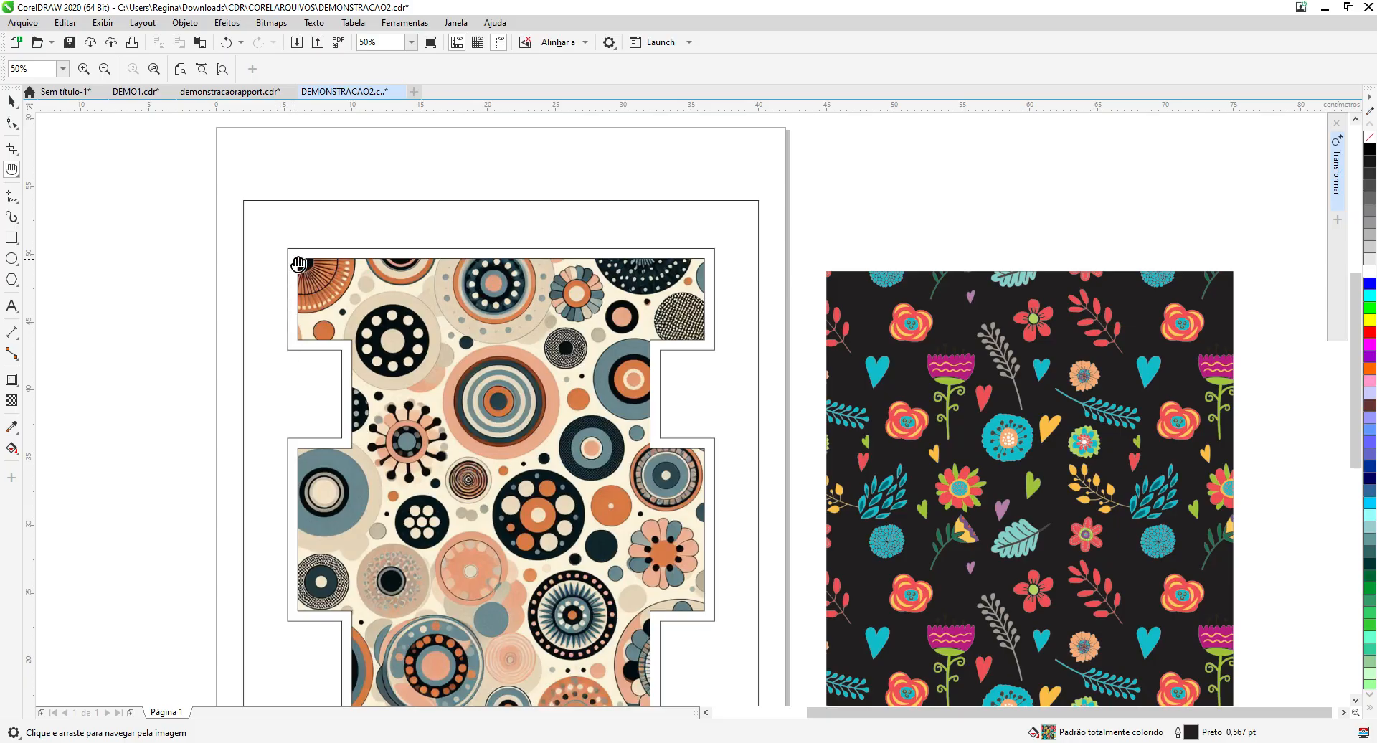
drag(460, 549, 434, 271)
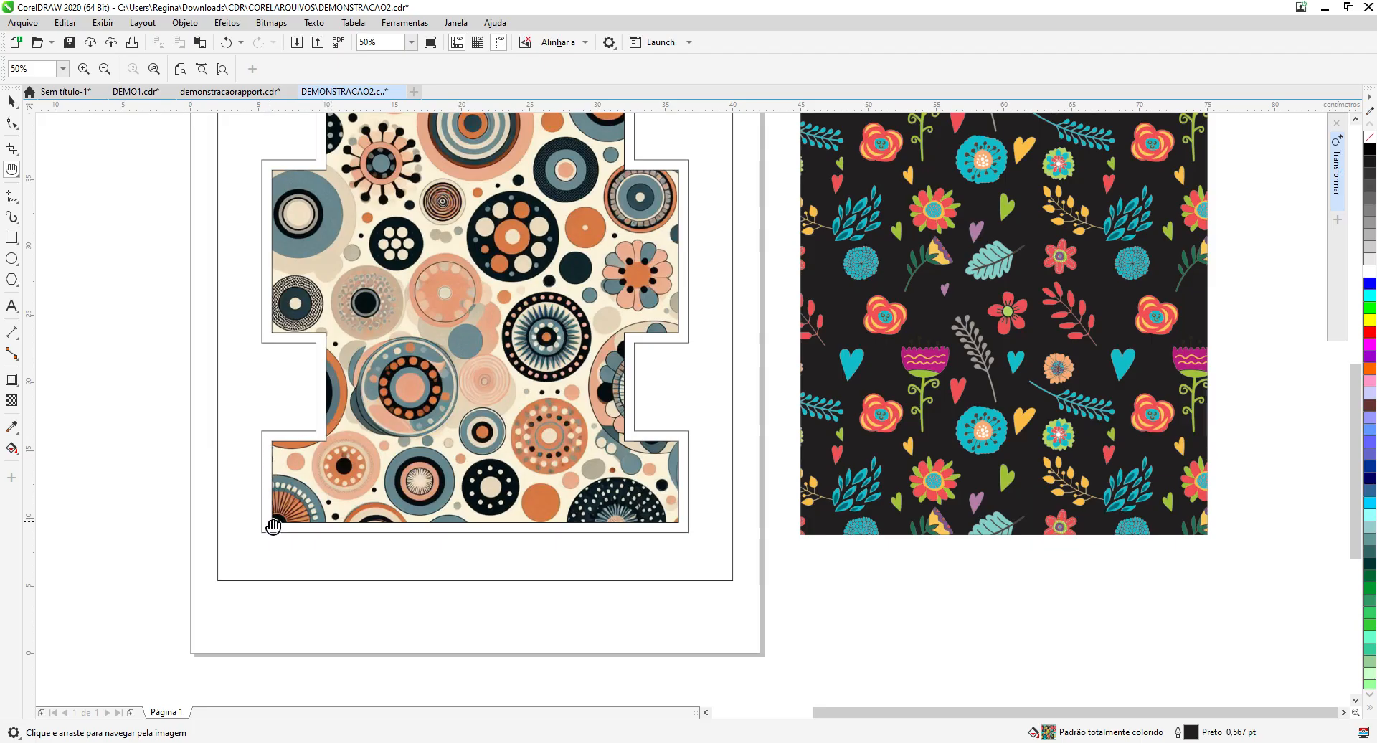
drag(500, 312, 527, 469)
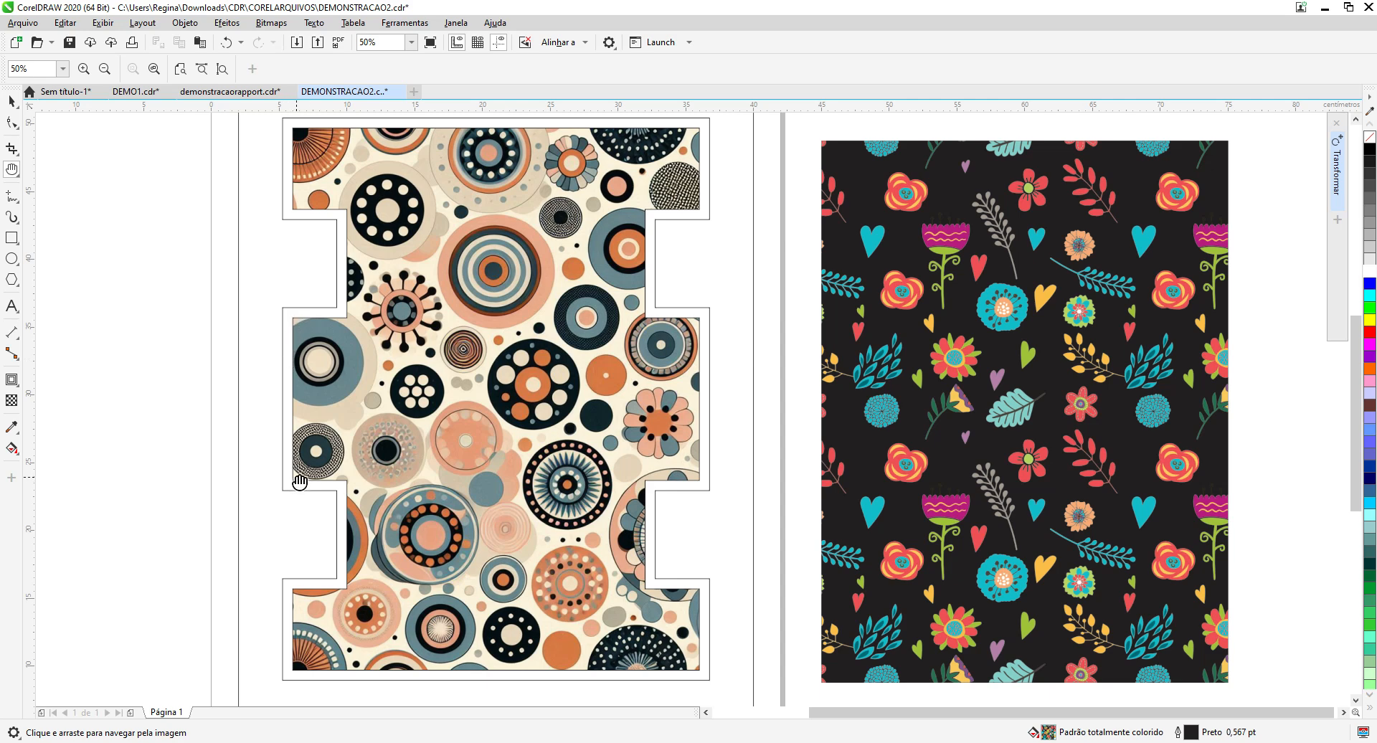
drag(510, 289, 510, 411)
drag(462, 552, 462, 336)
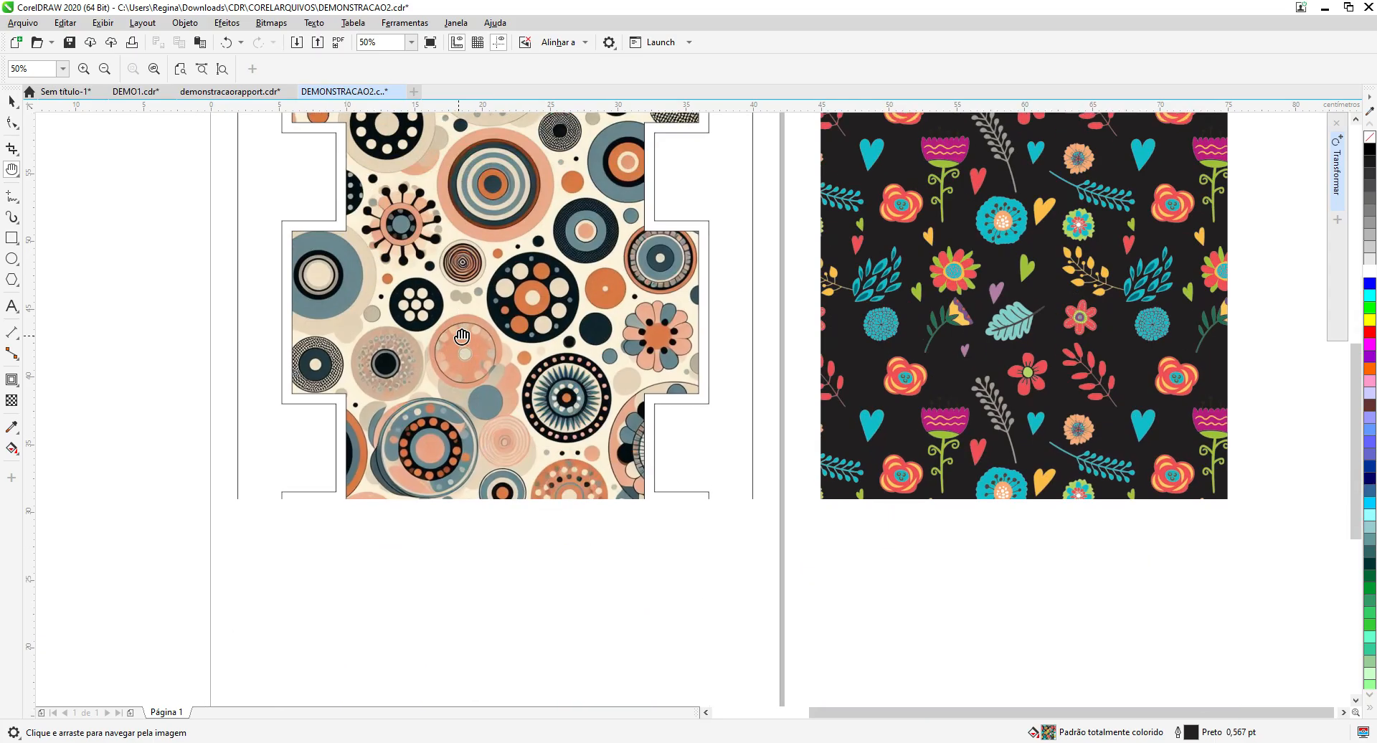
scroll(443, 329, up, 3)
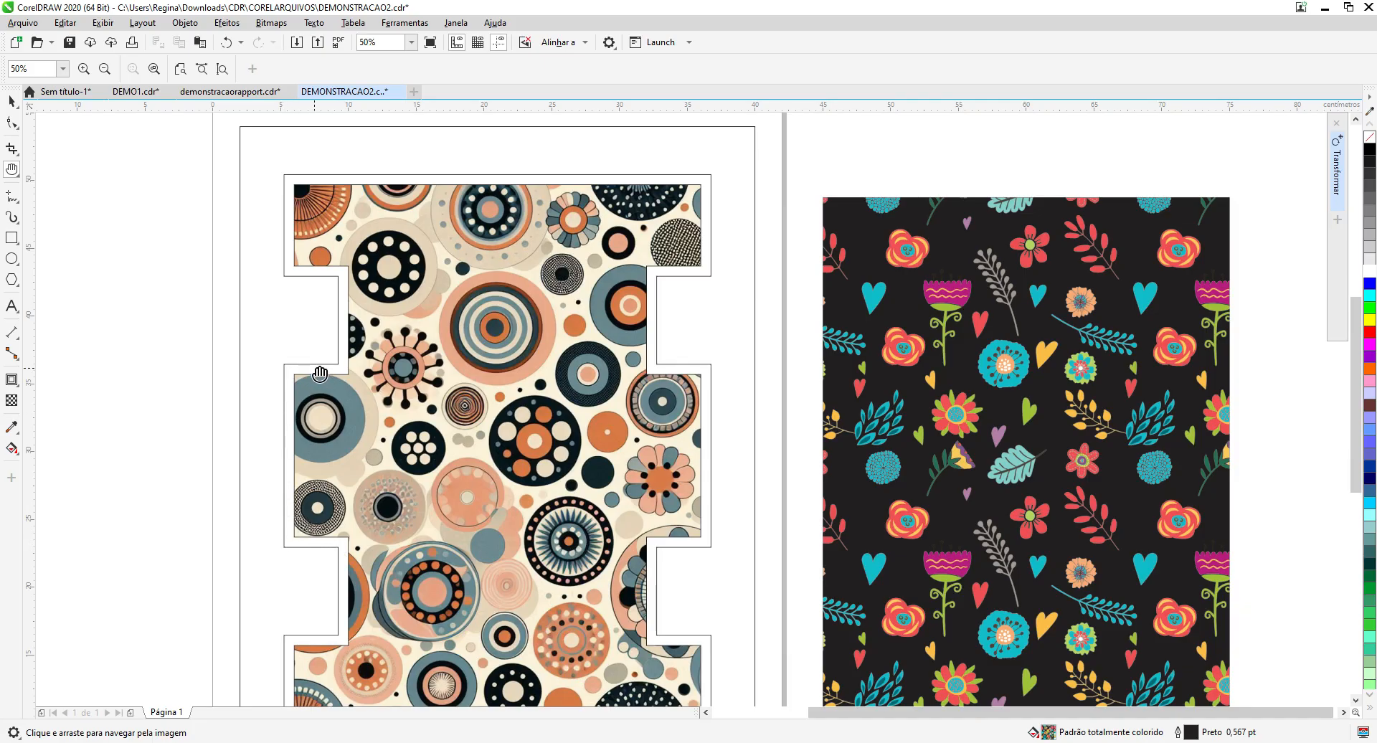
drag(505, 317, 511, 491)
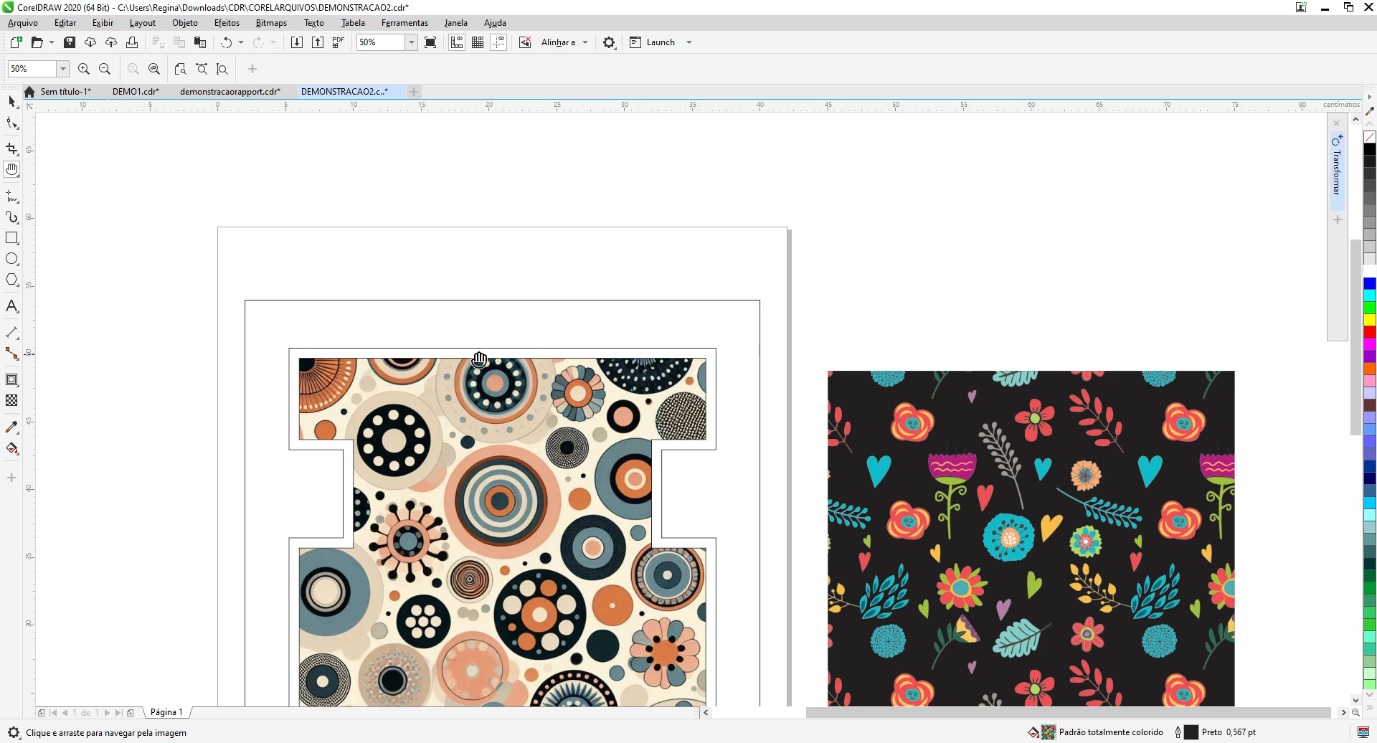
drag(502, 555, 484, 300)
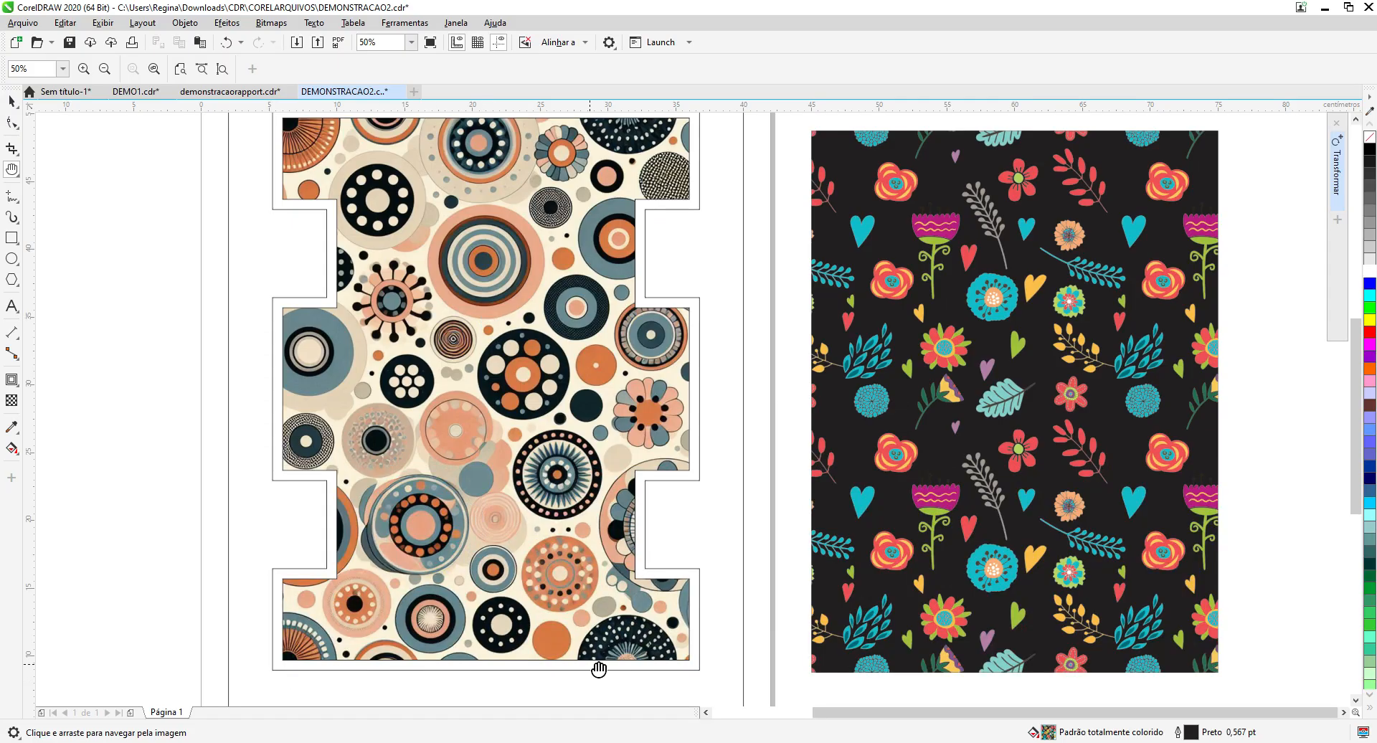
drag(524, 223, 541, 468)
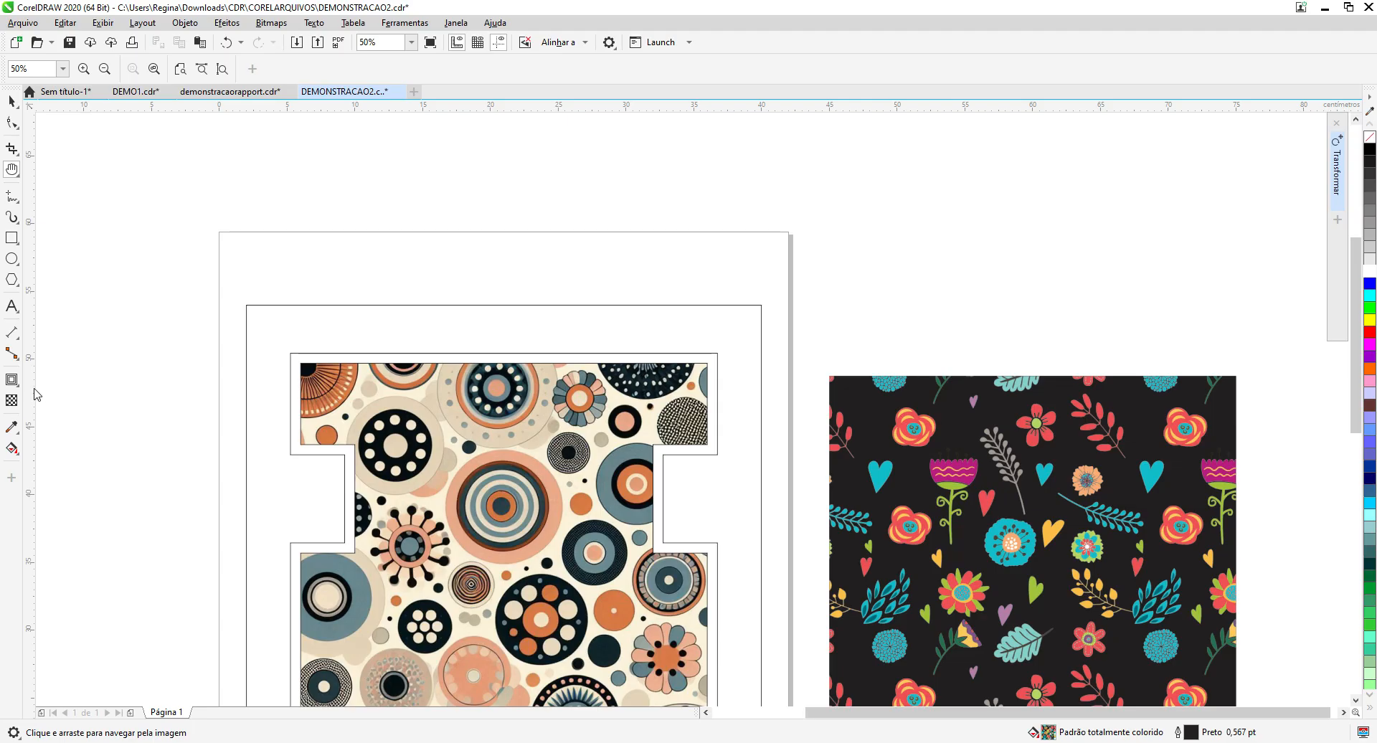
Step: Place vertical guidelines along the left and right outer edges of the clipped circle pattern
drag(30, 391, 301, 389)
drag(30, 285, 707, 354)
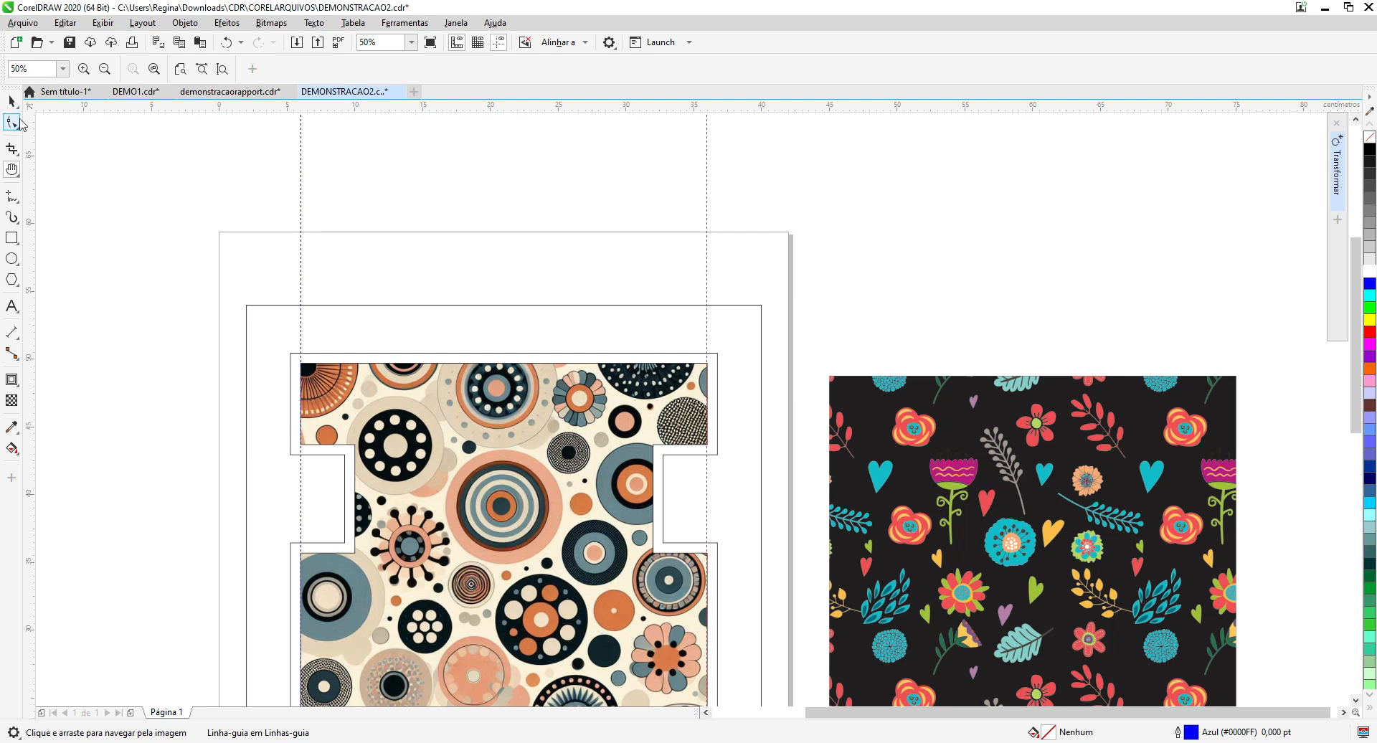
click(12, 101)
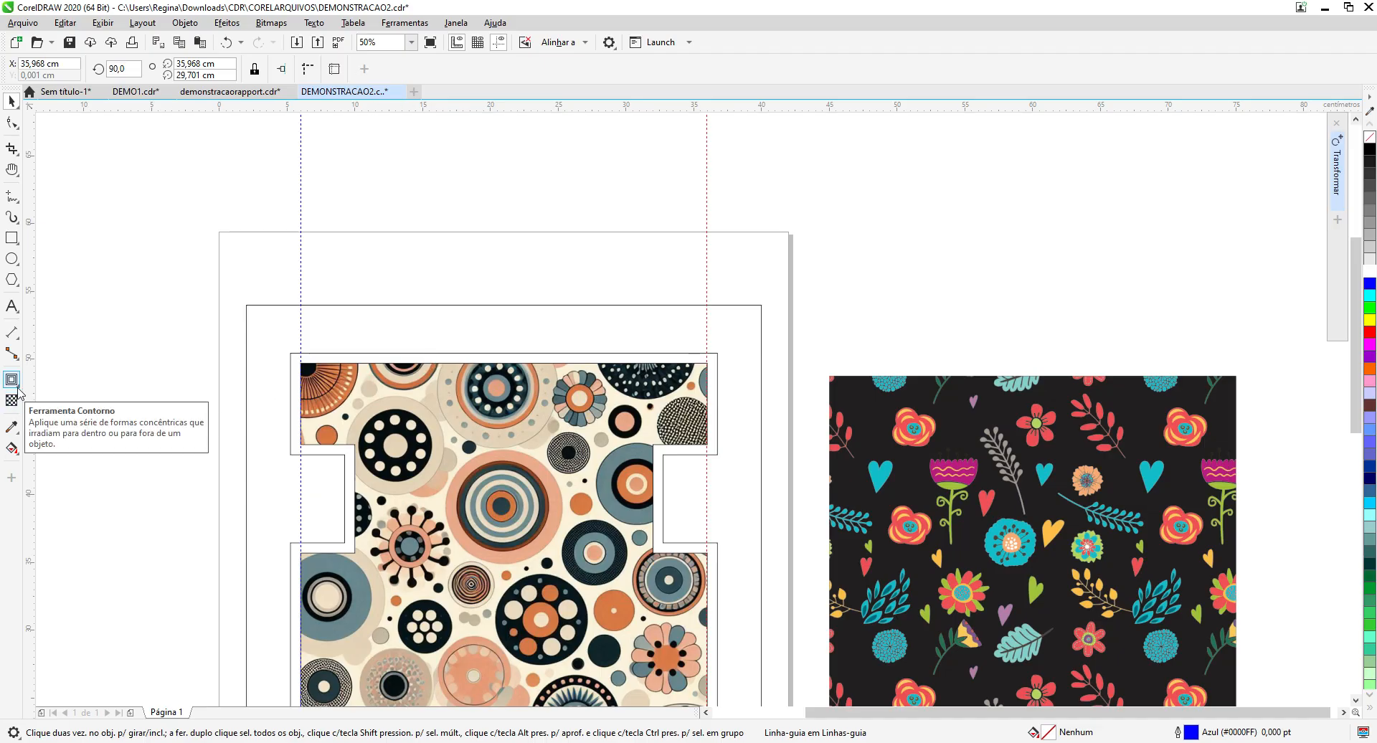
Step: Ungroup the framed artwork and separate the contour from the clipped notched shape
right_click(440, 354)
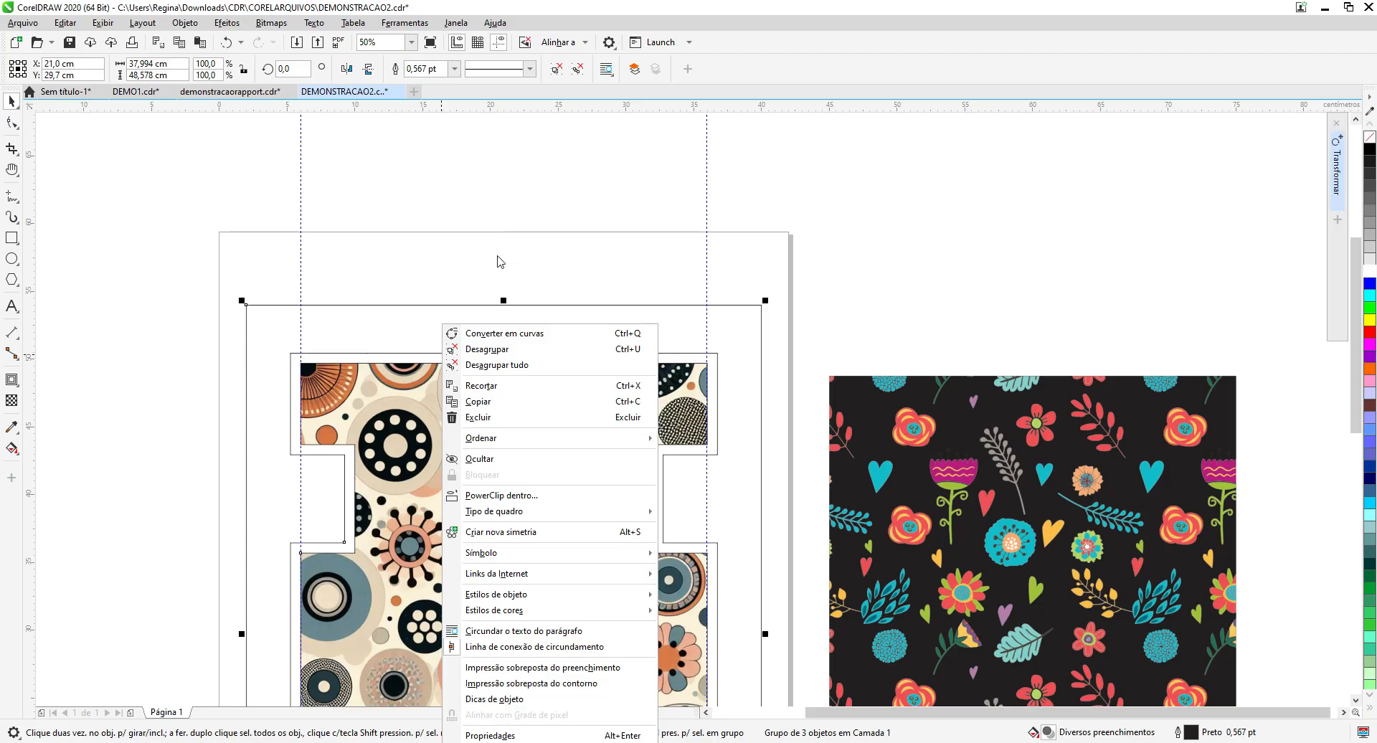
click(473, 349)
click(438, 281)
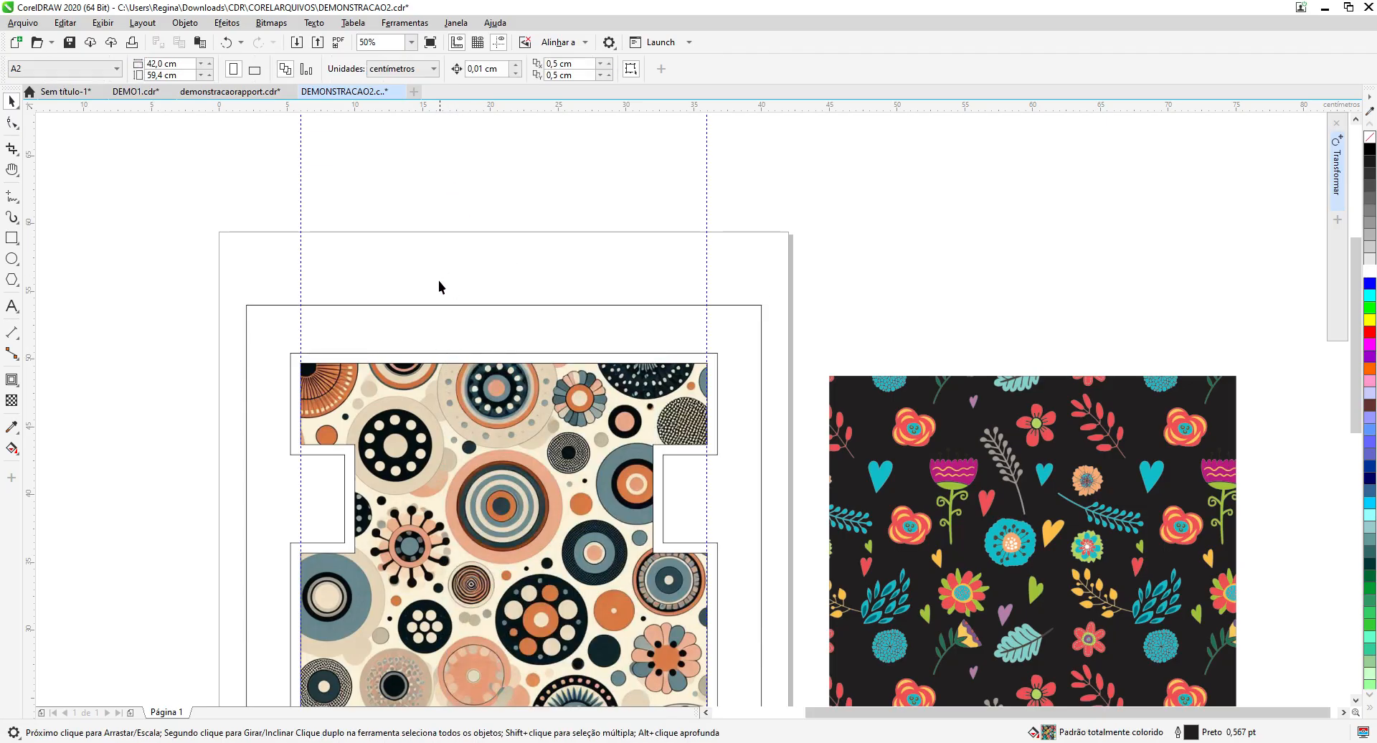
right_click(421, 354)
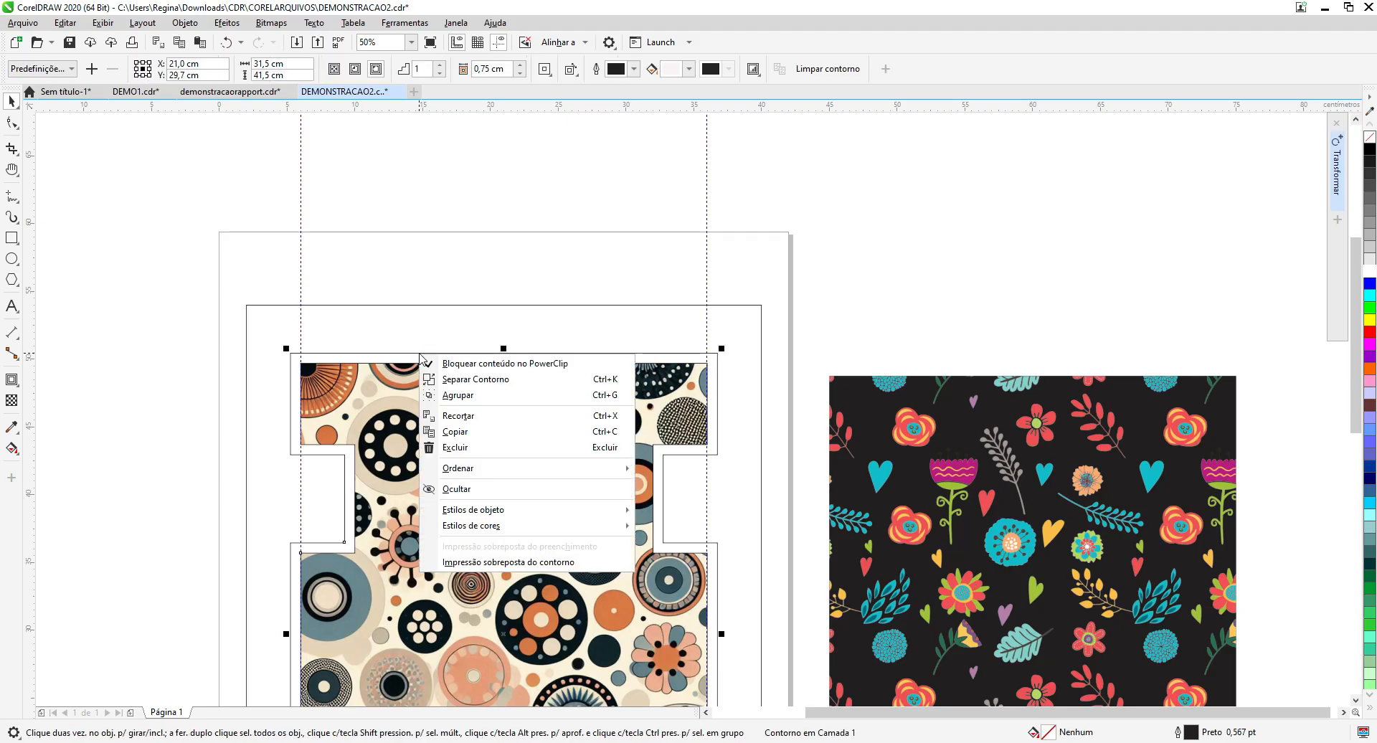
click(461, 380)
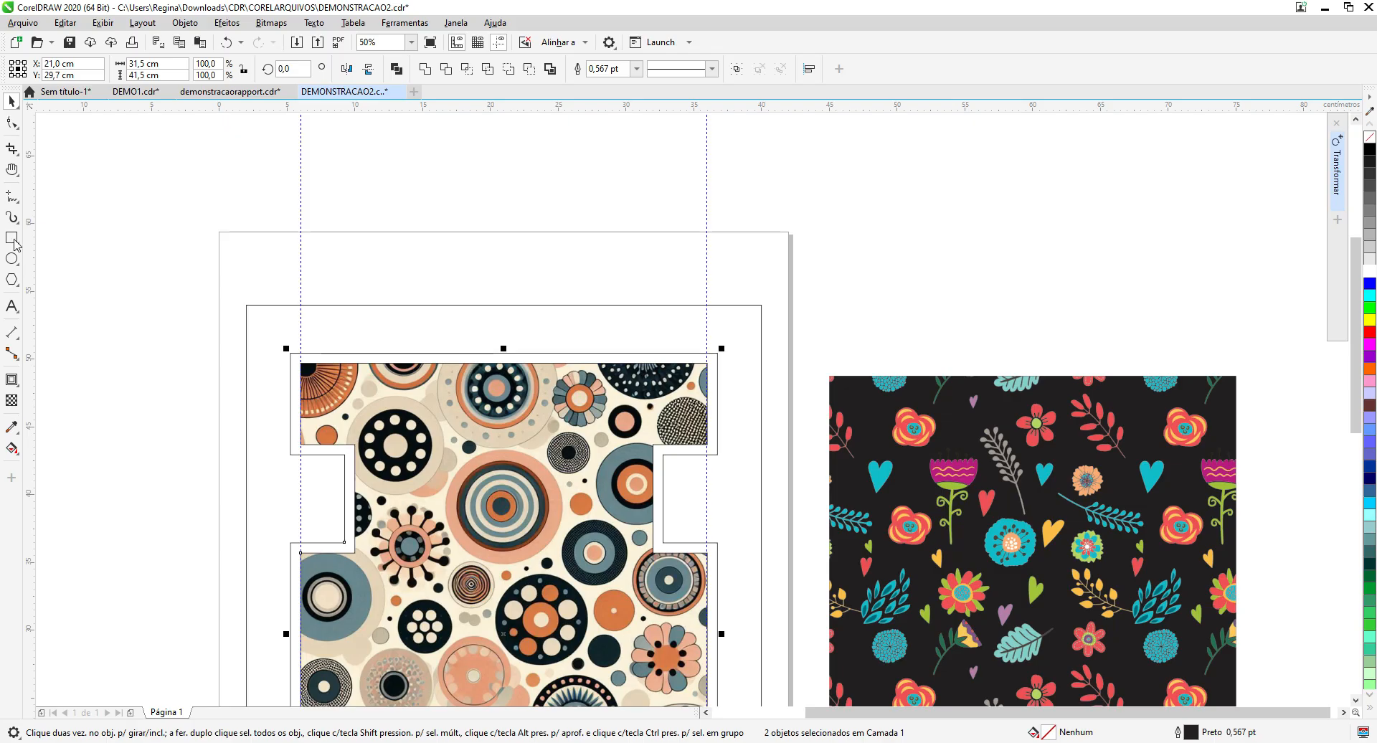
Step: Delete the contour's top and bottom edge segments between the two vertical guidelines with the Virtual Segment Delete tool
click(17, 154)
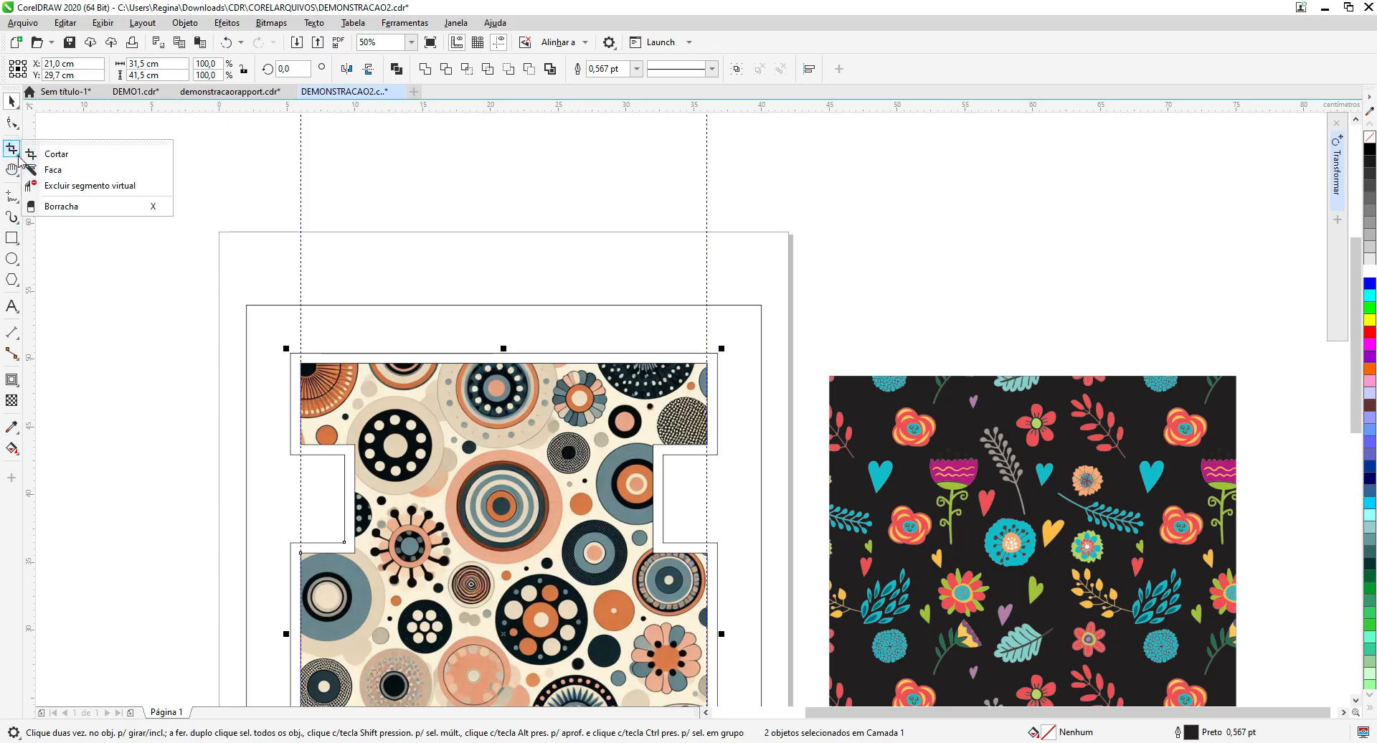
click(78, 188)
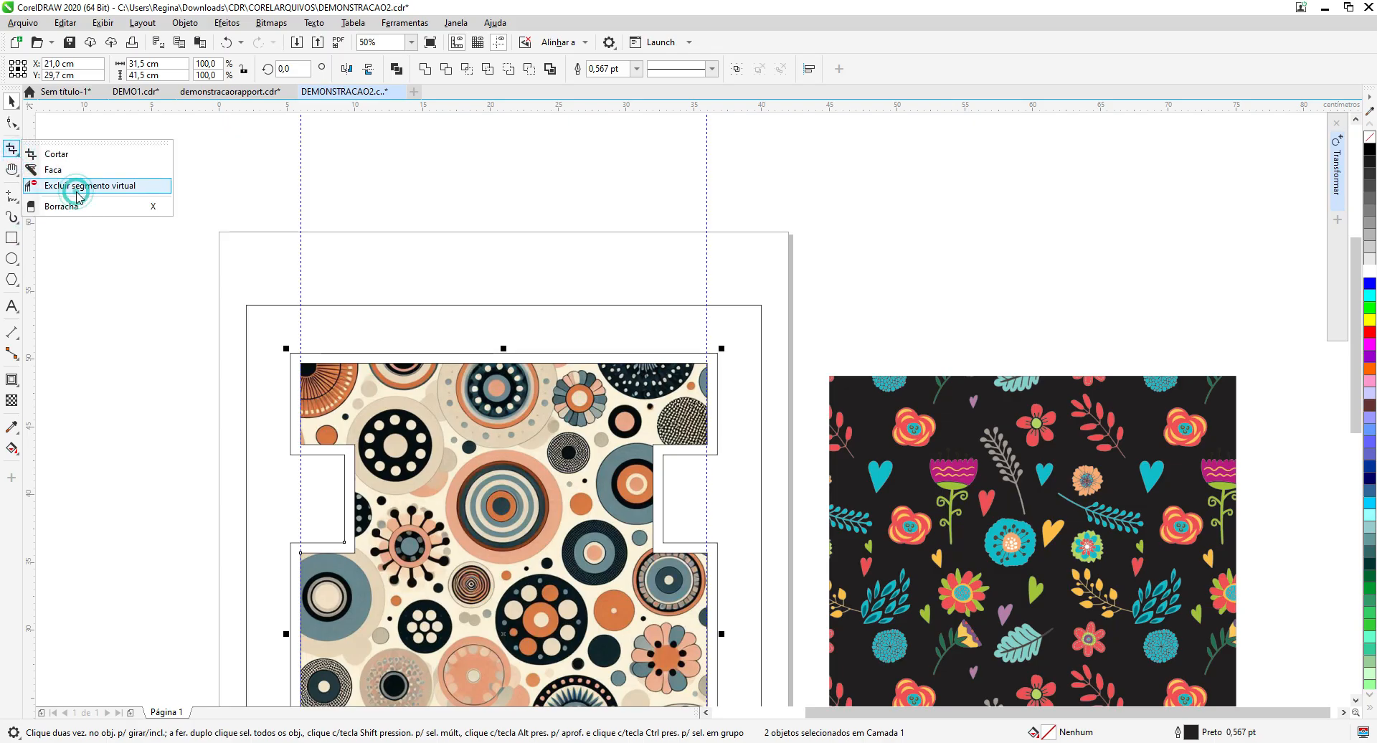
click(329, 351)
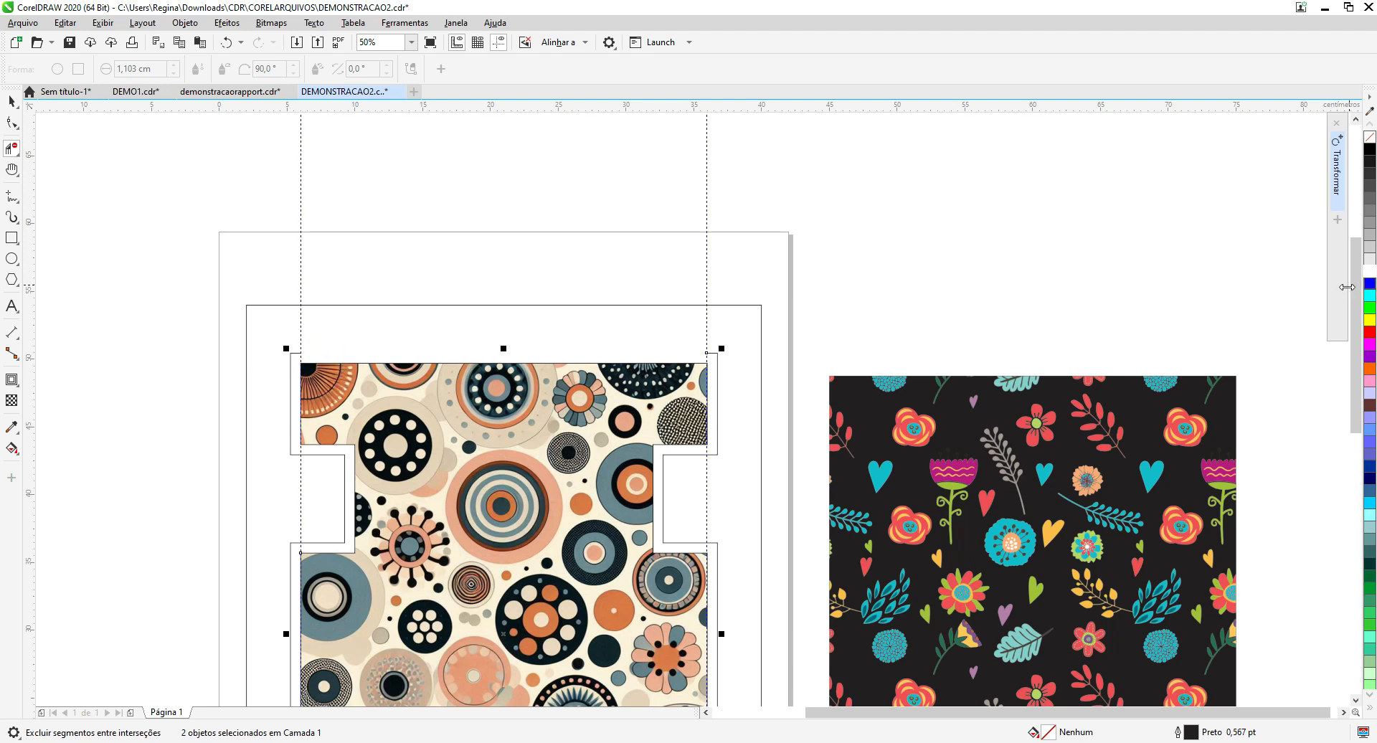
drag(1356, 305, 1356, 469)
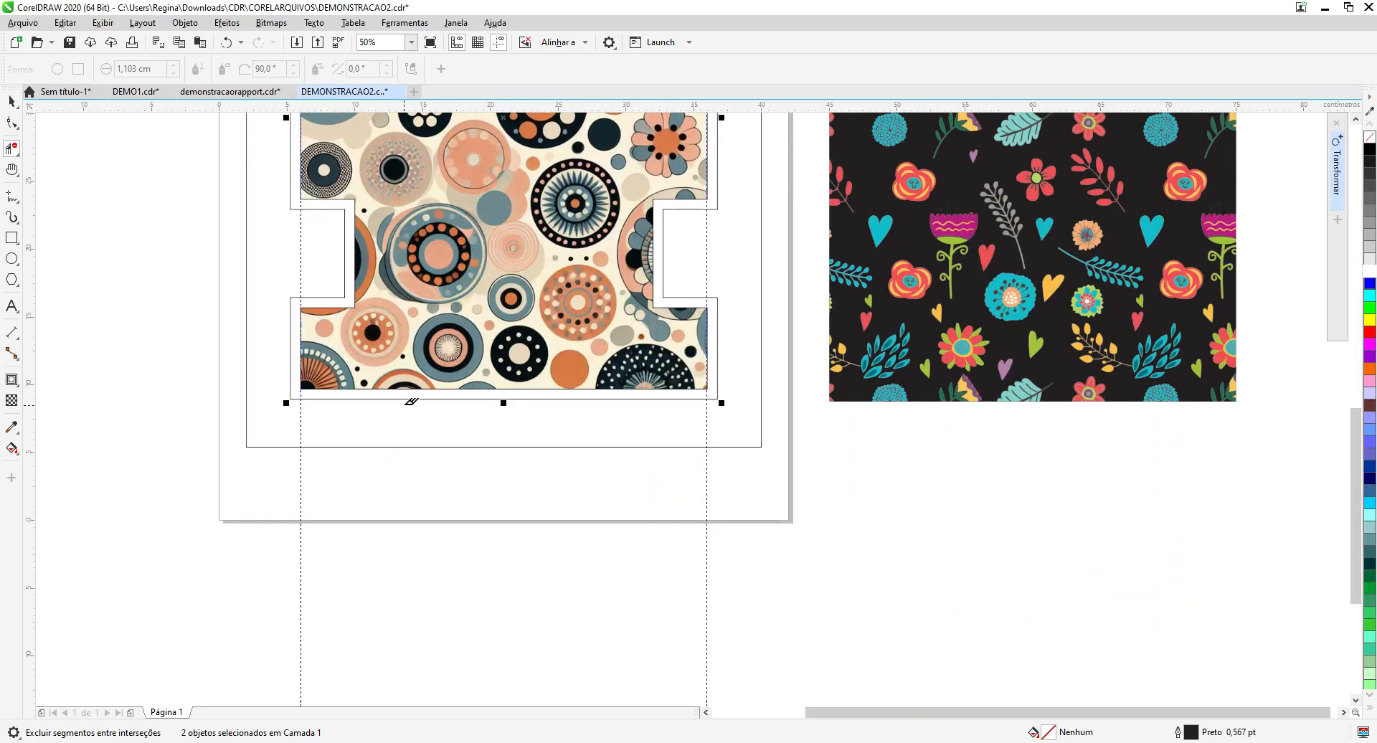
click(406, 398)
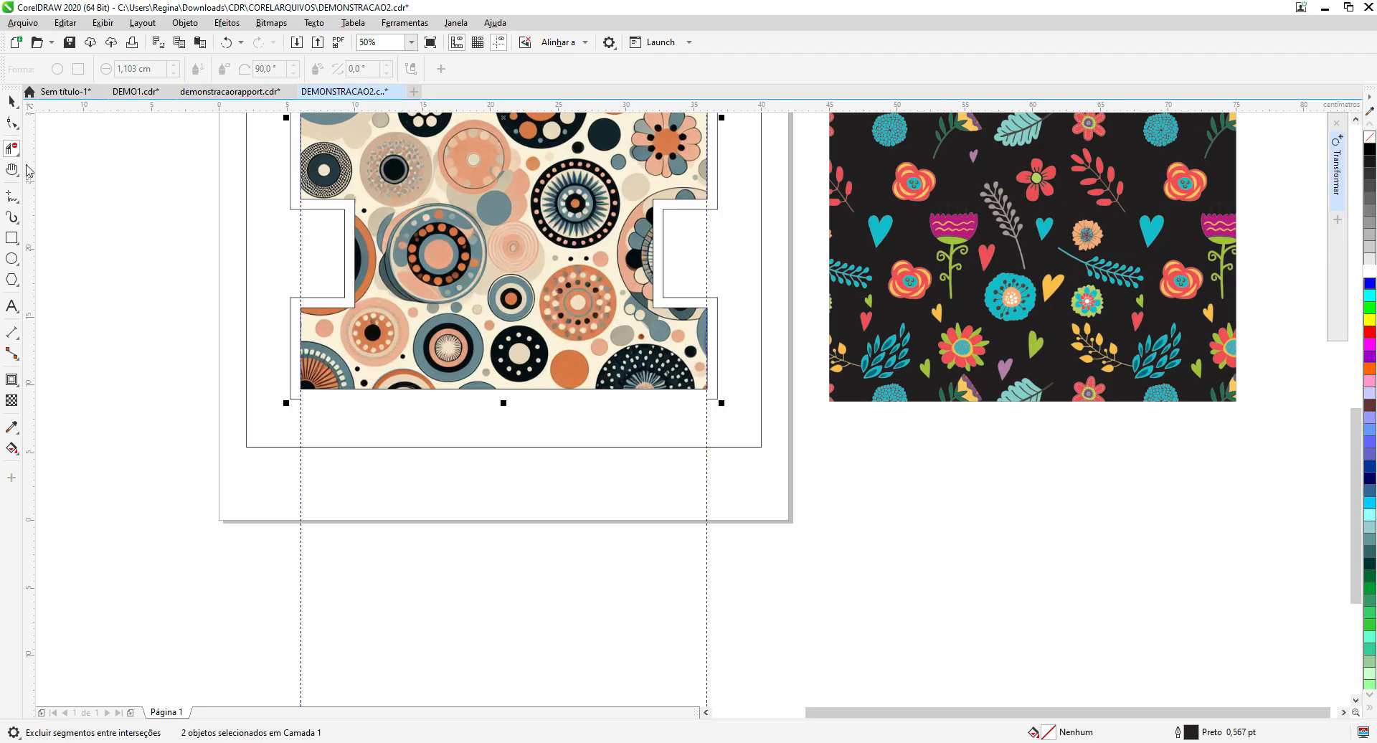
Step: Move the contour's lower-left corner and end nodes up to the artwork's bottom edge with the Shape tool
click(12, 123)
click(50, 130)
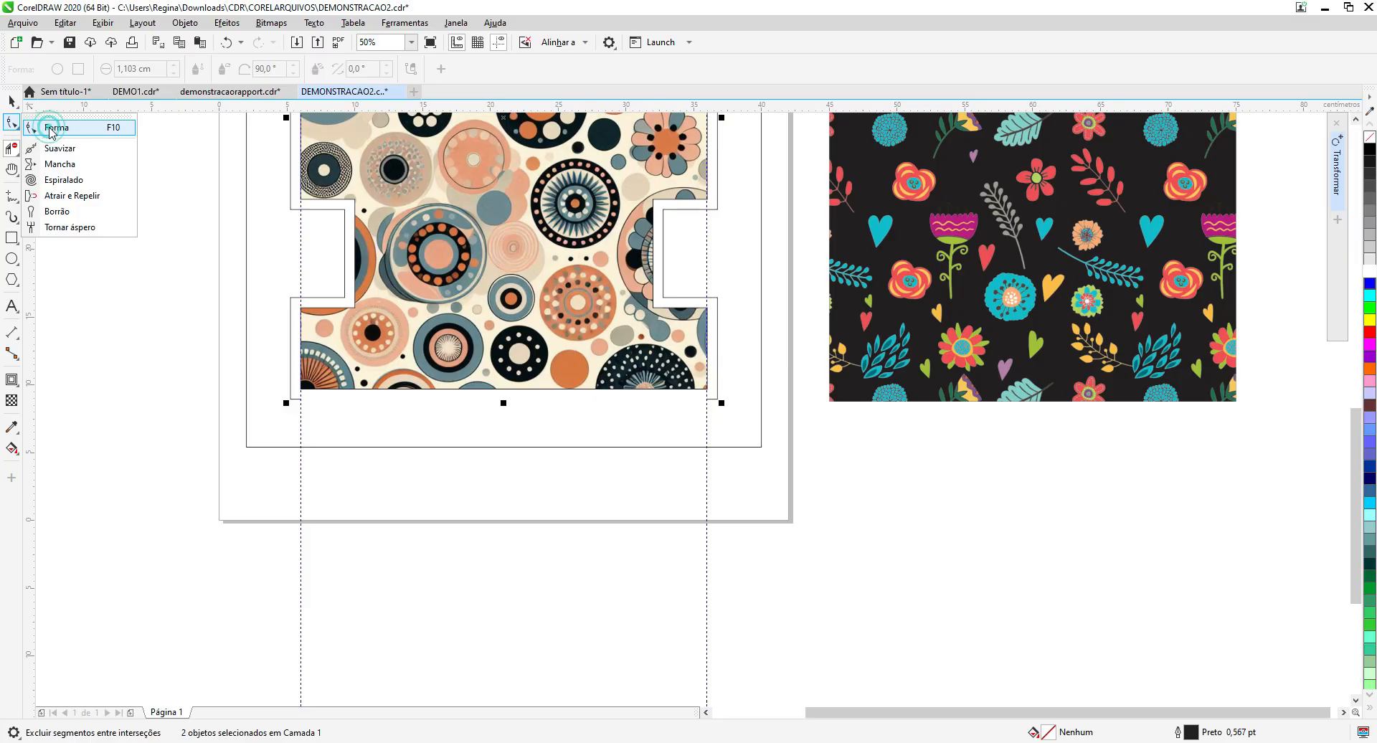
click(290, 397)
drag(291, 398, 290, 390)
click(289, 389)
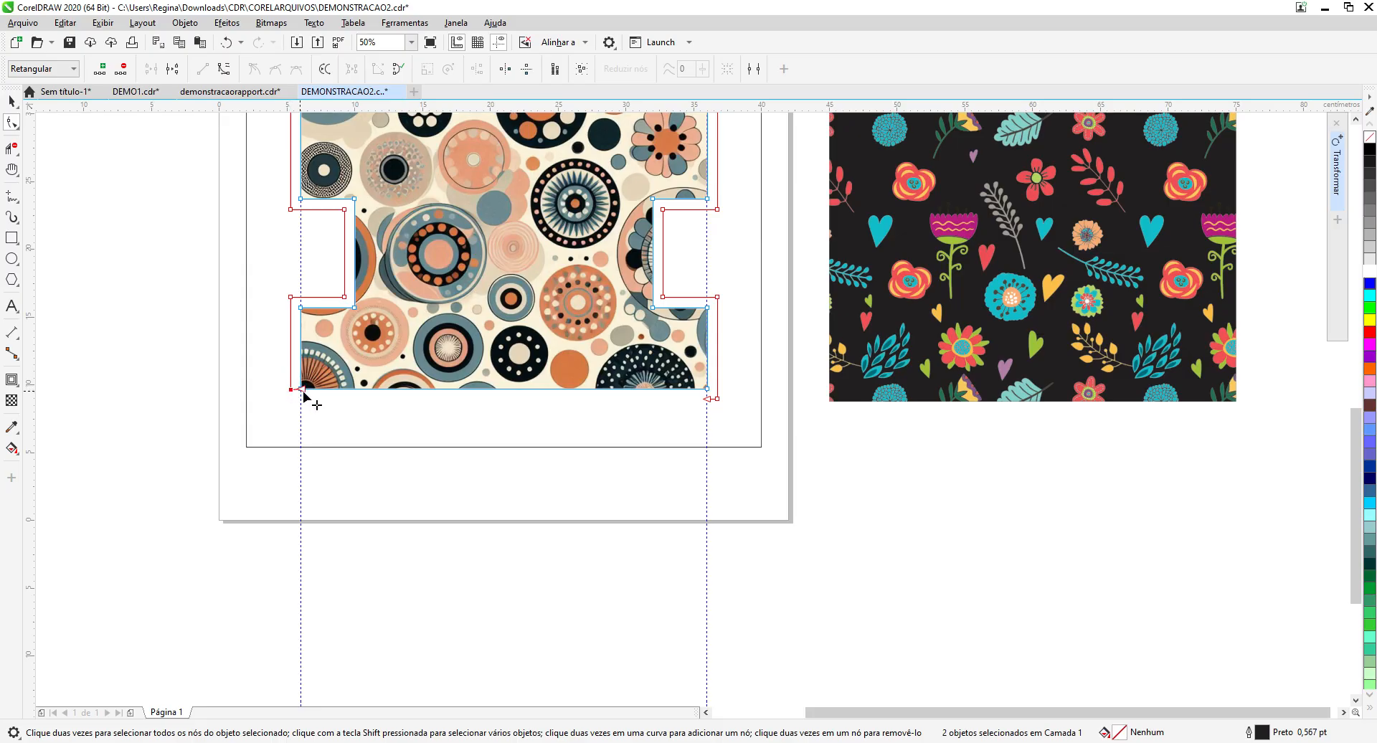
drag(290, 389, 305, 392)
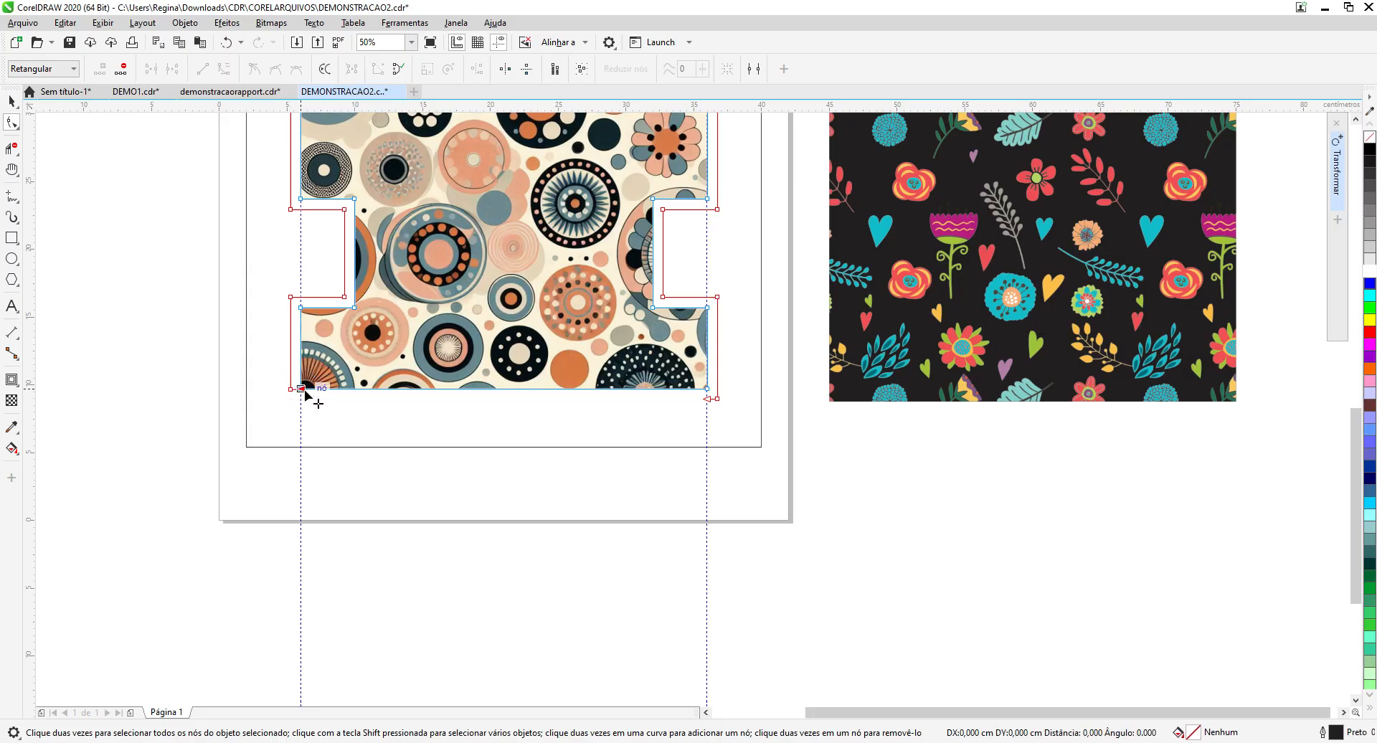
scroll(311, 403, up, 1)
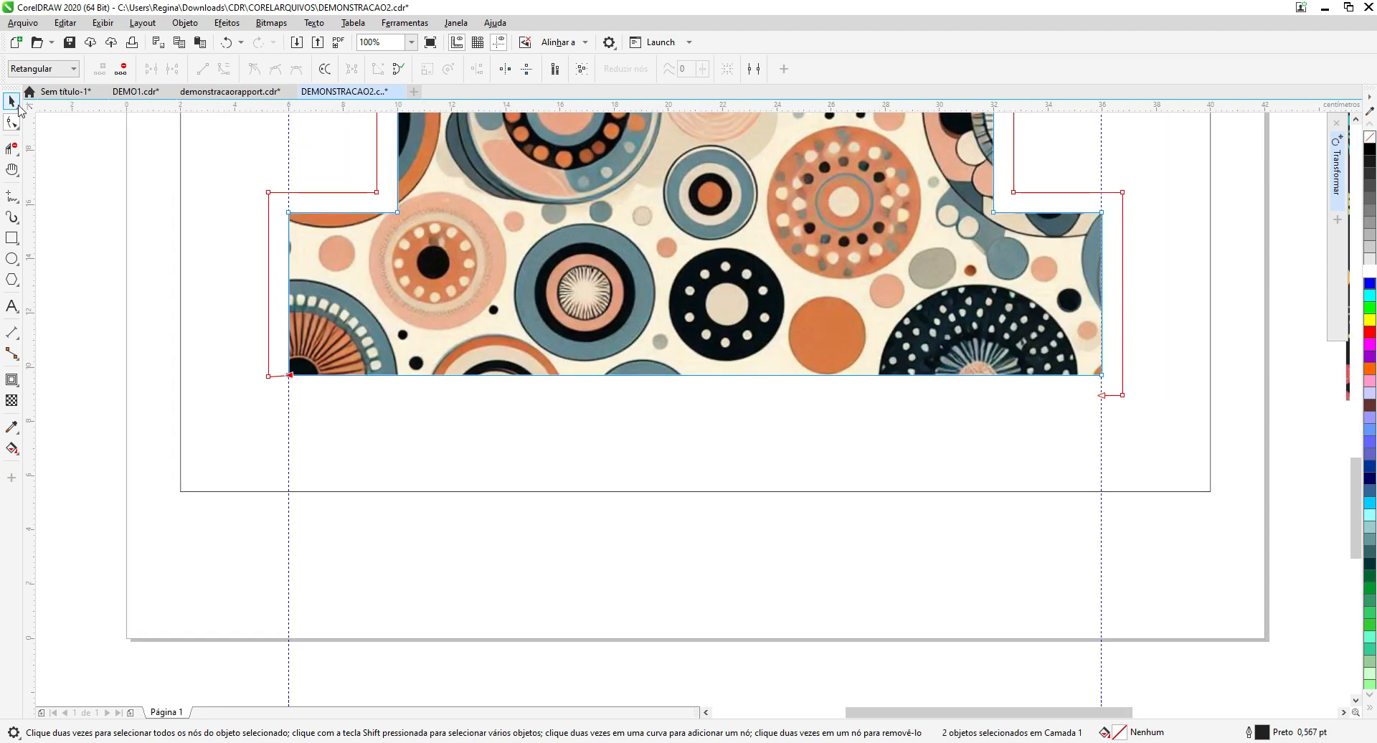
Step: Try to level the contour's short lower-left end segment with the artwork's bottom edge
click(10, 102)
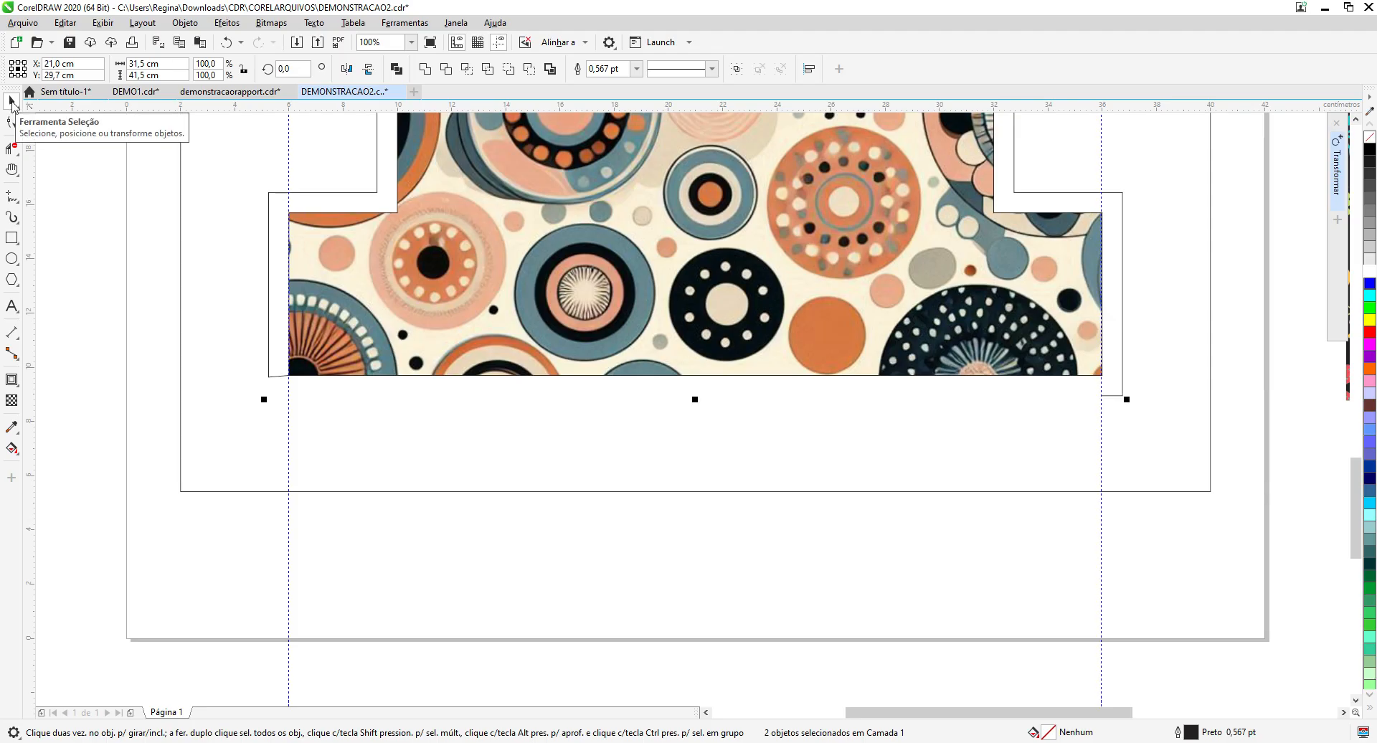
click(227, 42)
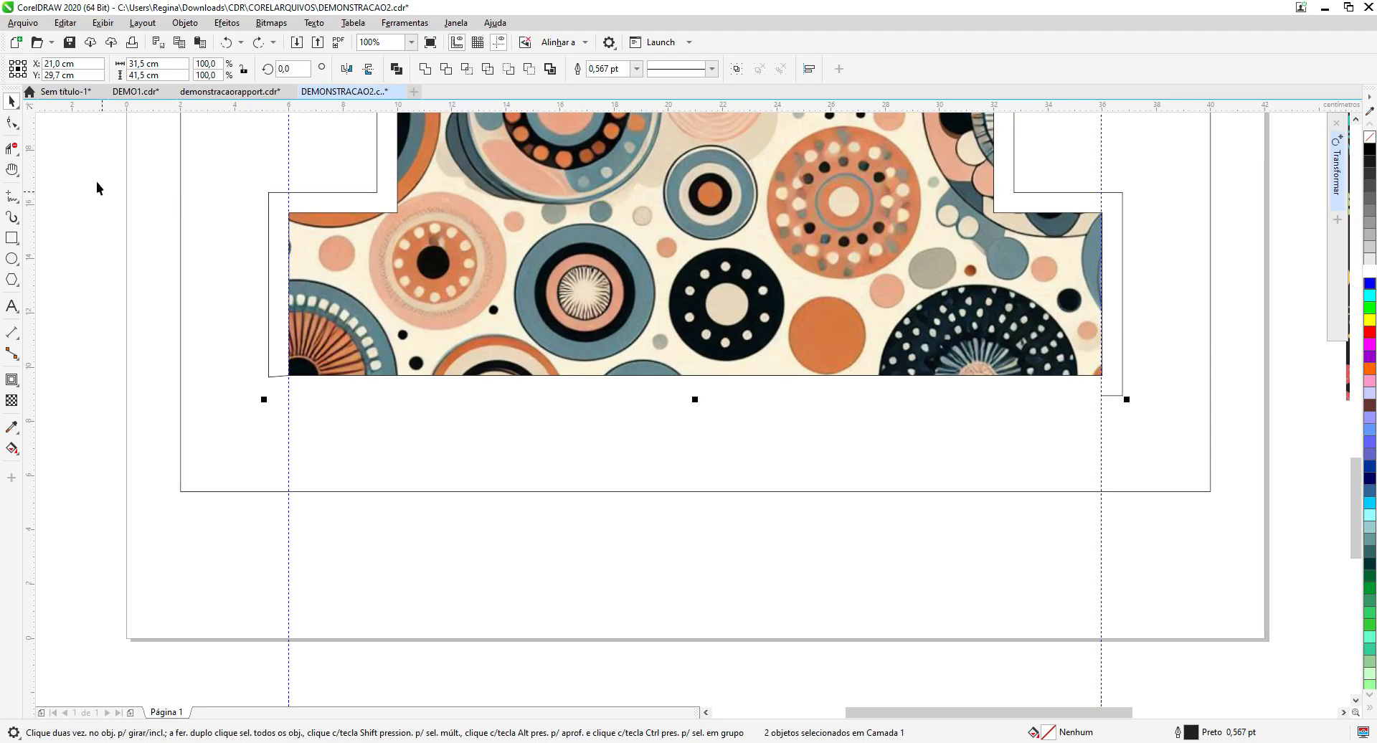
click(16, 126)
click(36, 128)
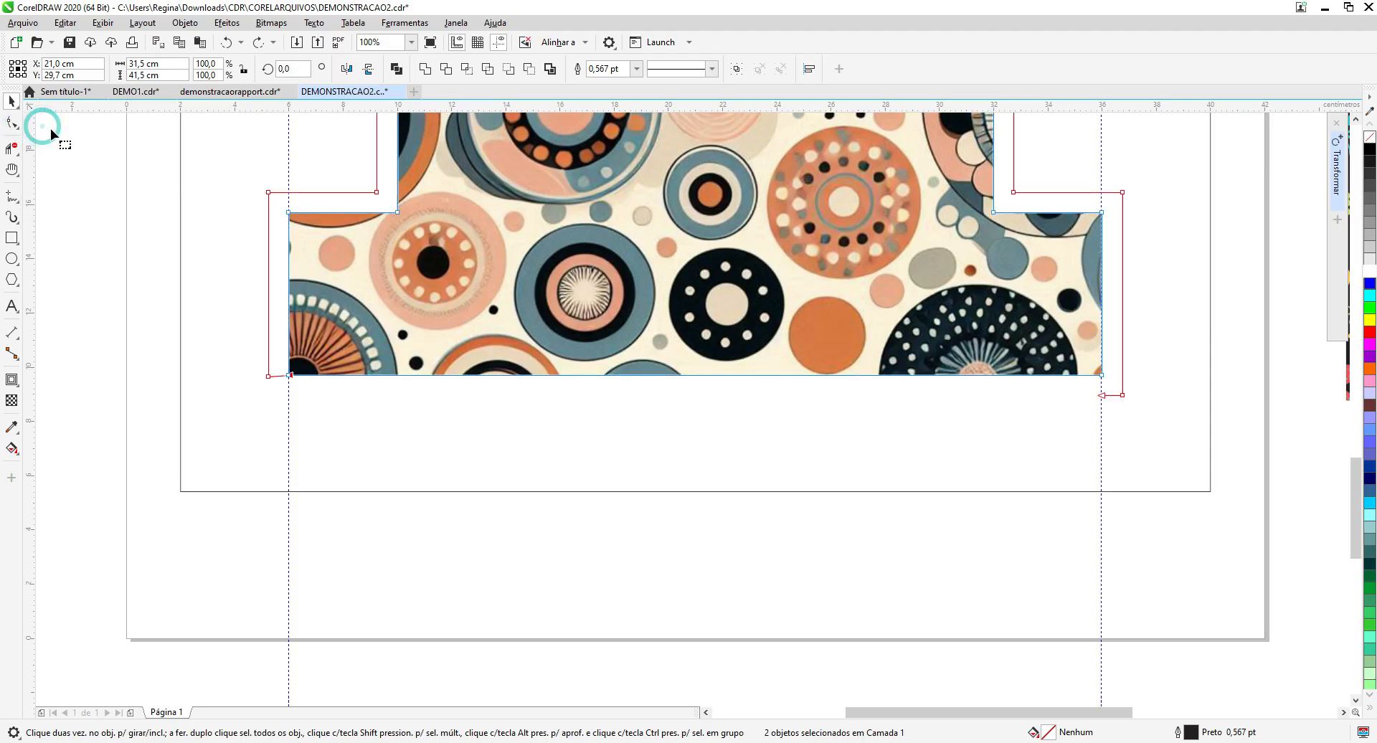
drag(268, 376, 269, 376)
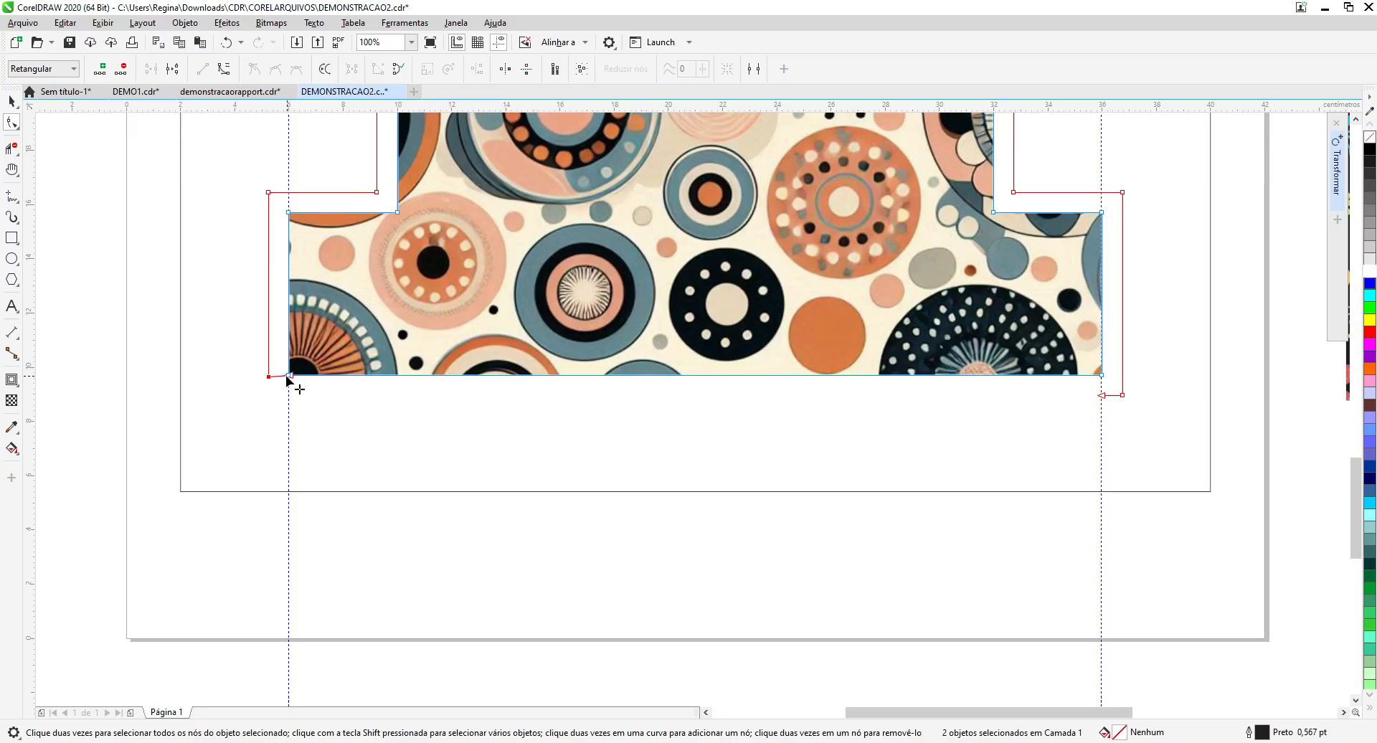
click(287, 375)
drag(286, 381, 289, 382)
click(269, 376)
drag(269, 376, 272, 384)
click(290, 376)
Step: Move the contour's corner and end nodes at the lower right, upper right and upper left onto the artwork's horizontal edges
drag(1122, 395, 1102, 376)
click(1102, 394)
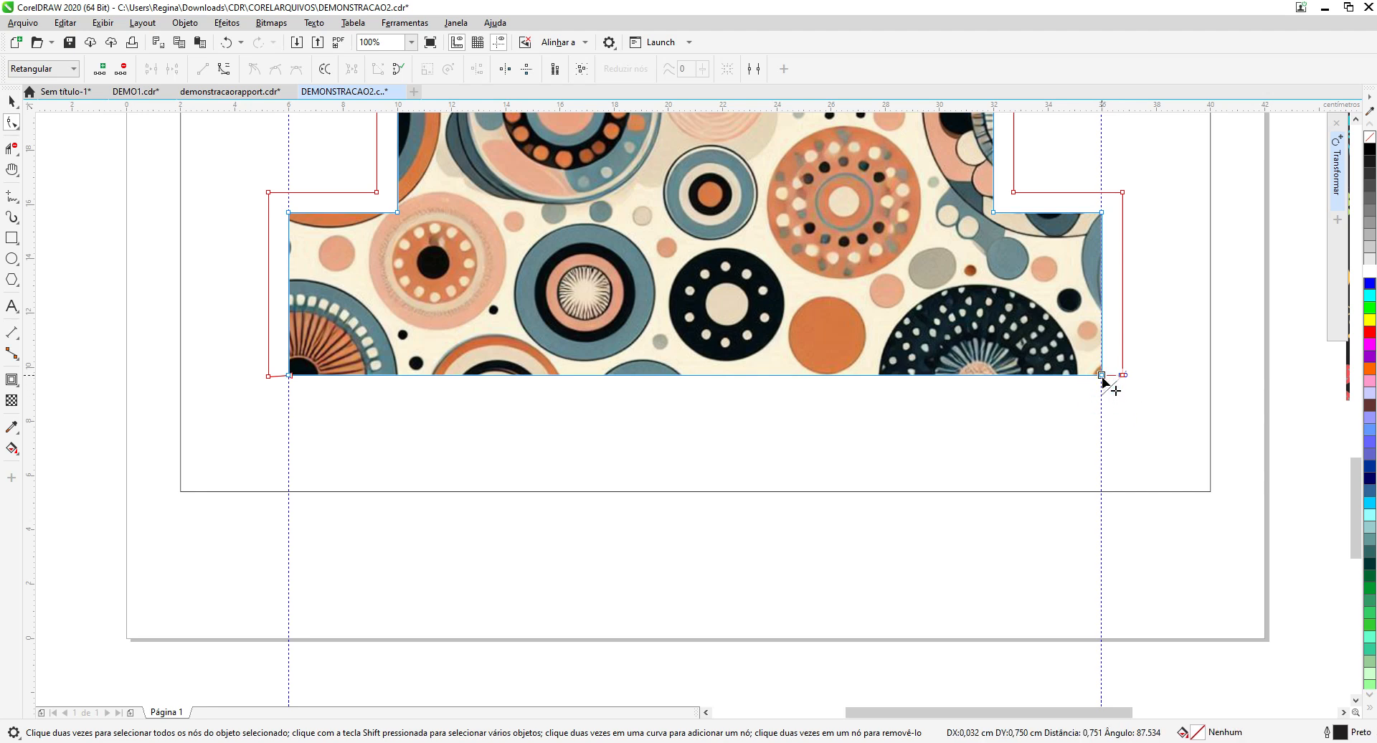
drag(1355, 478, 1355, 288)
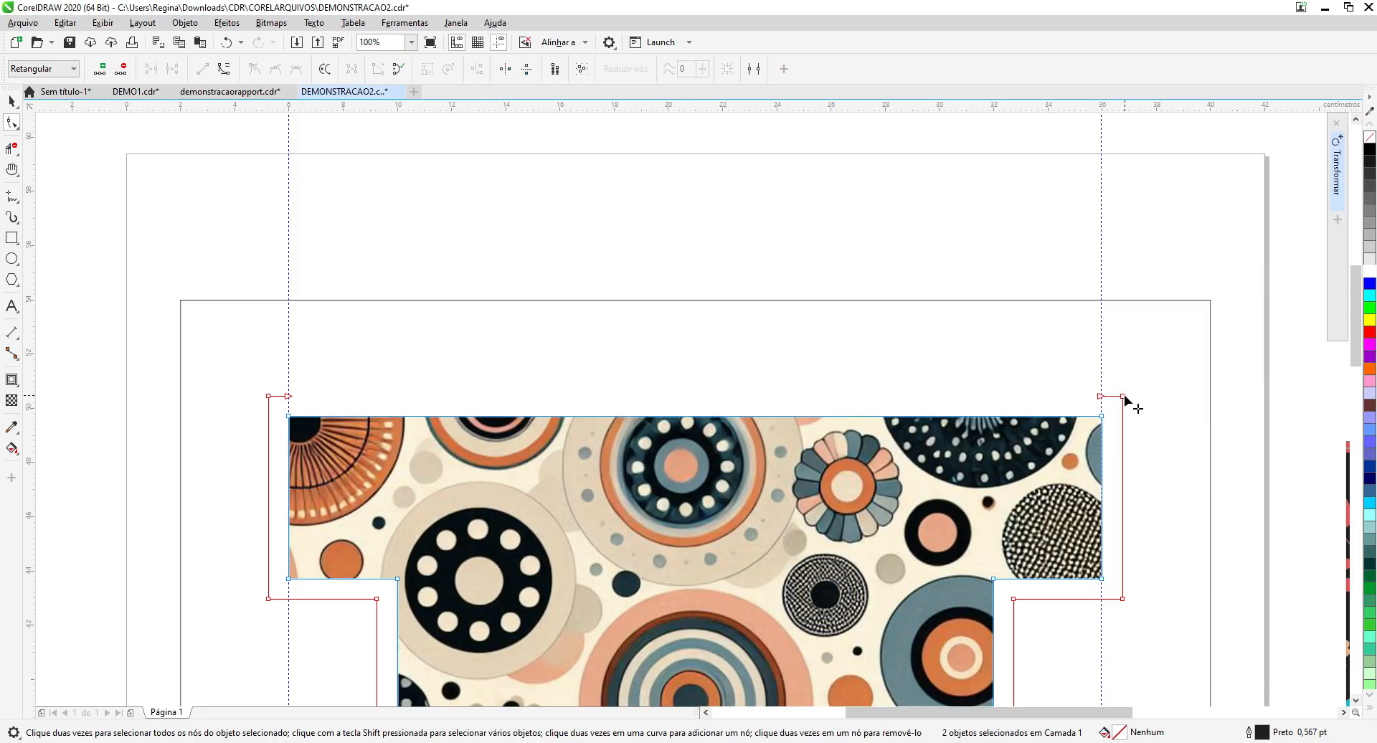
mouse_move(1124, 398)
mouse_down()
mouse_move(1125, 417)
mouse_move(1106, 415)
mouse_up()
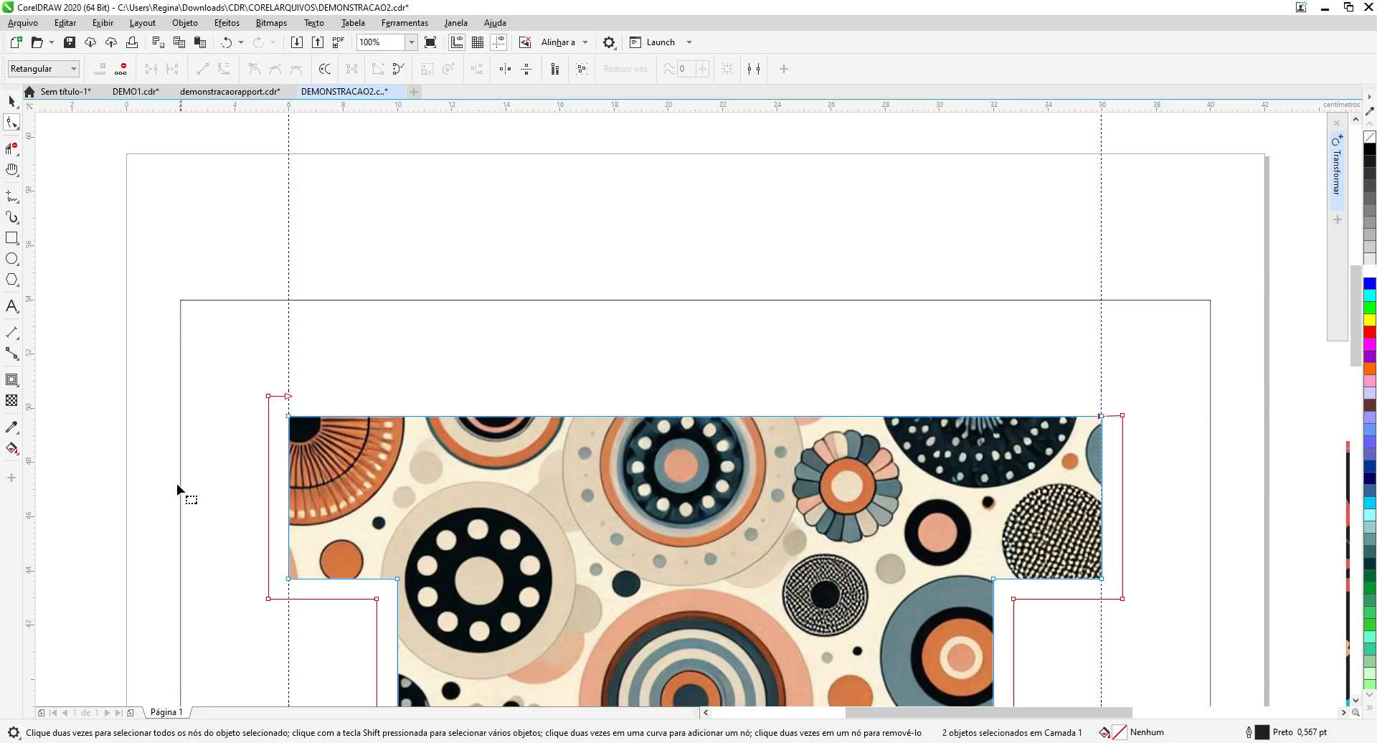
drag(268, 396, 289, 415)
Step: Align the contour's lower-left corner and end nodes with the artwork's bottom edge so the short segment runs straight
click(1353, 340)
drag(1354, 339, 1357, 495)
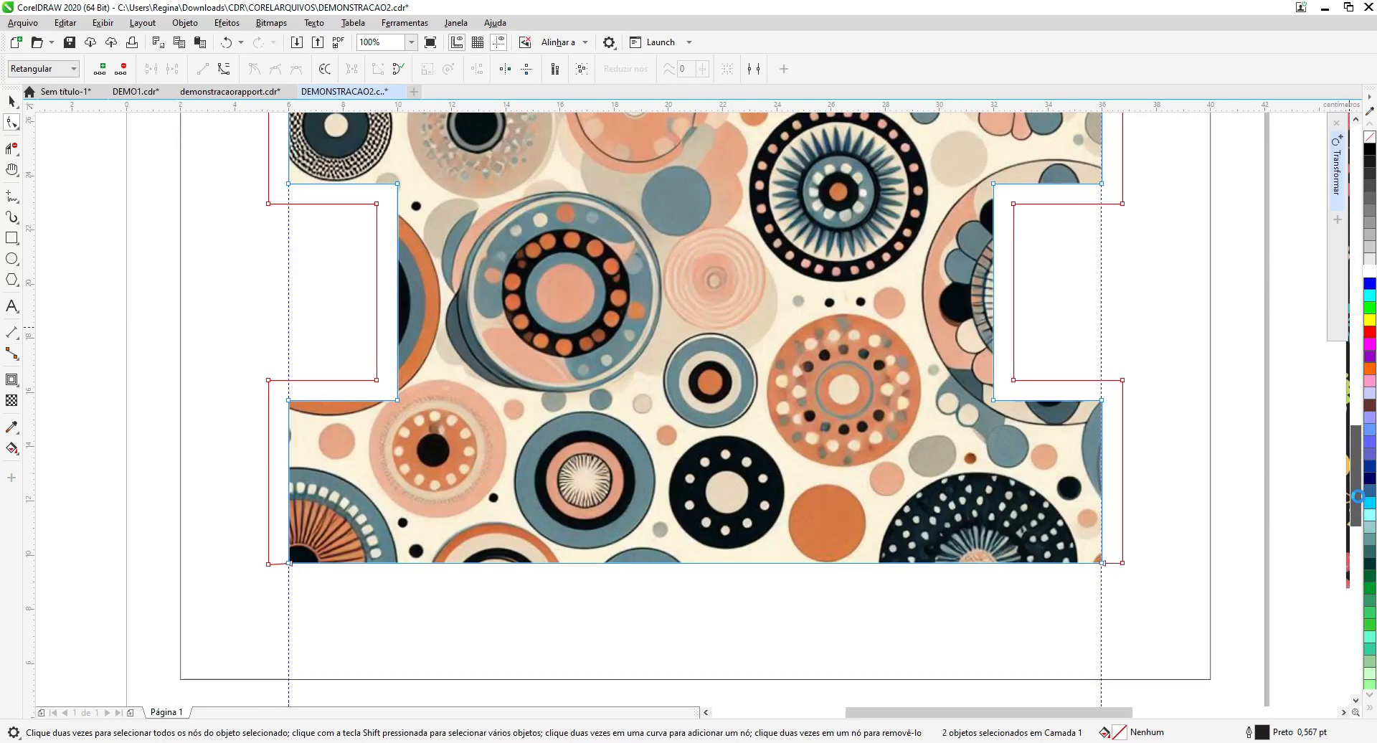
click(289, 567)
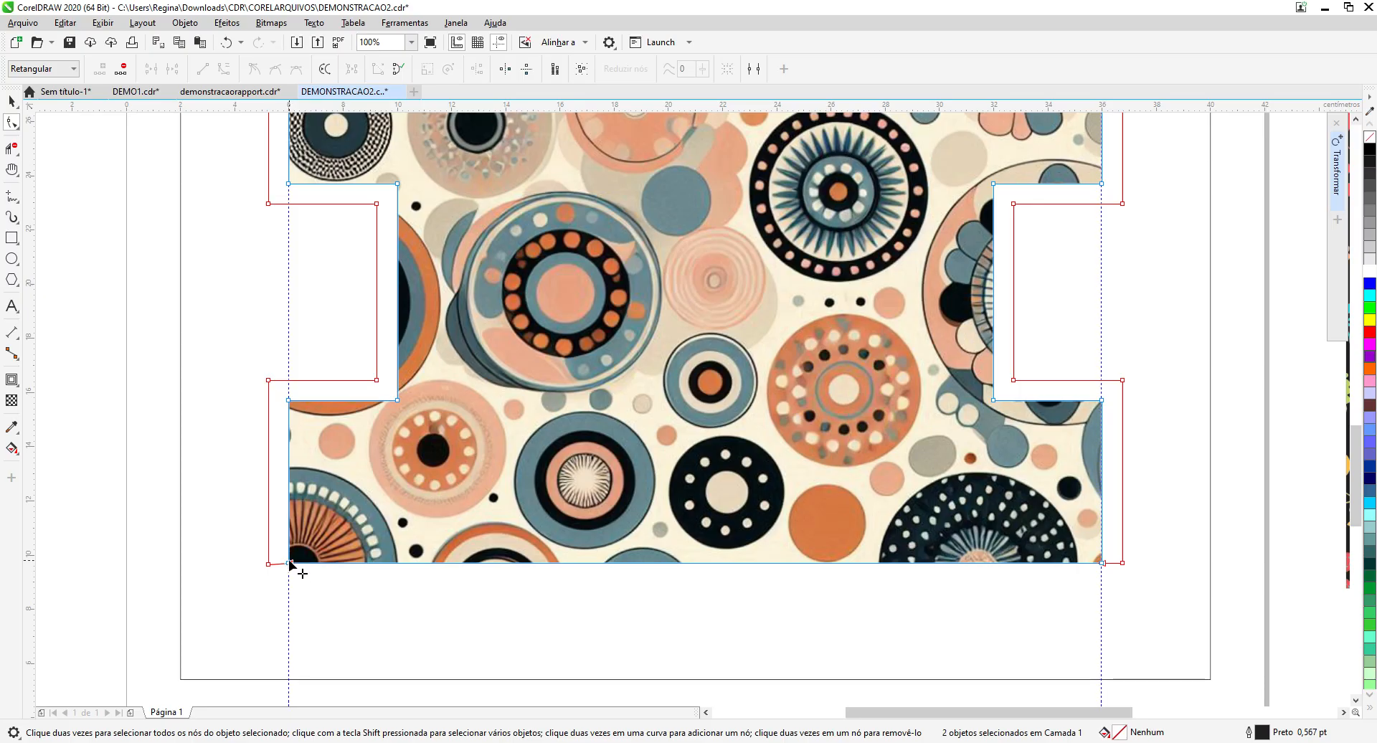
drag(291, 565, 295, 576)
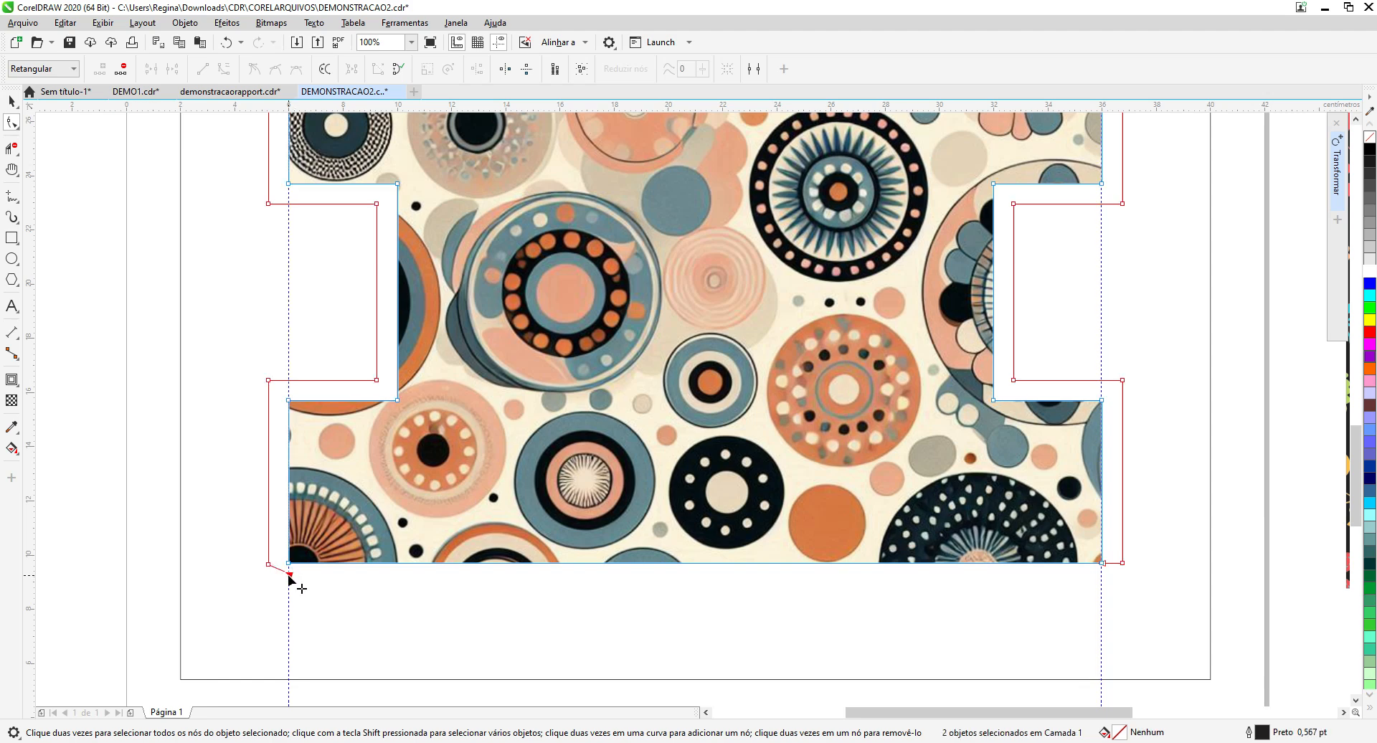
click(269, 562)
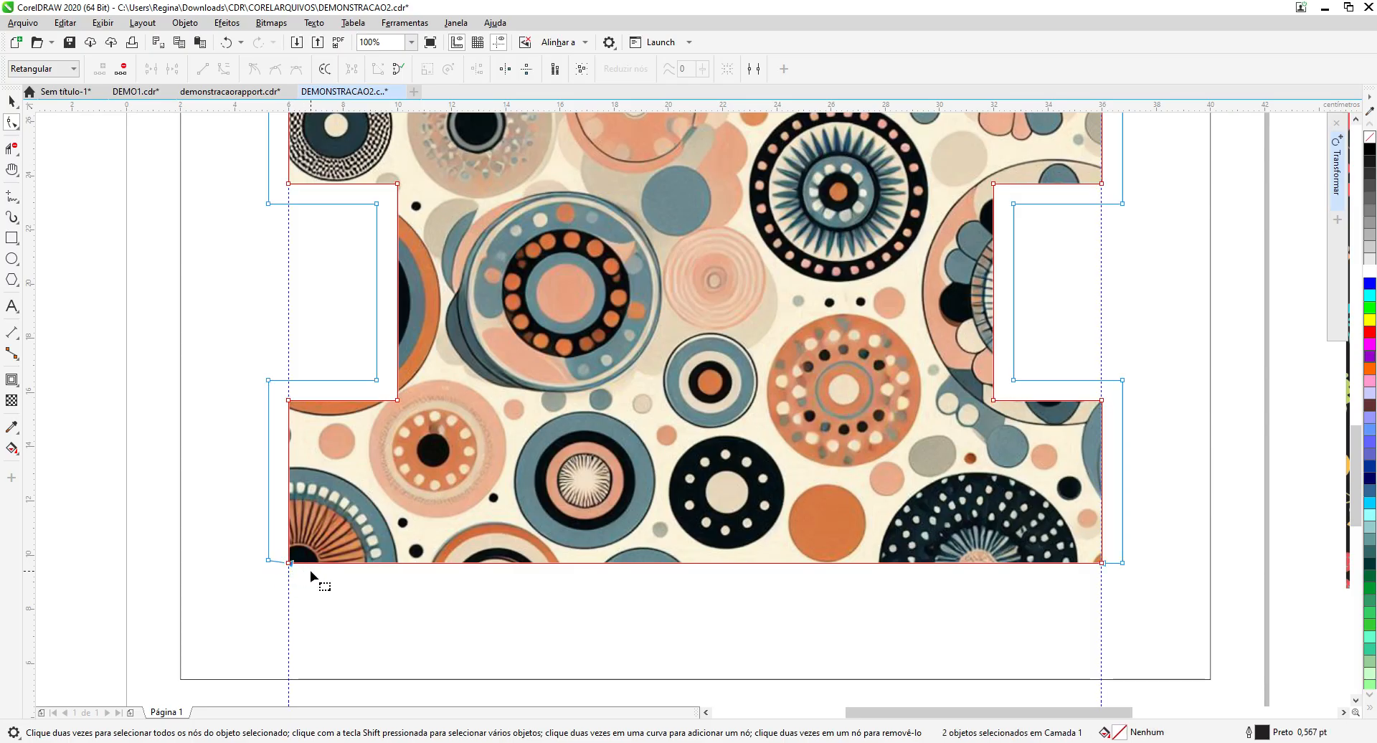
click(269, 561)
click(271, 563)
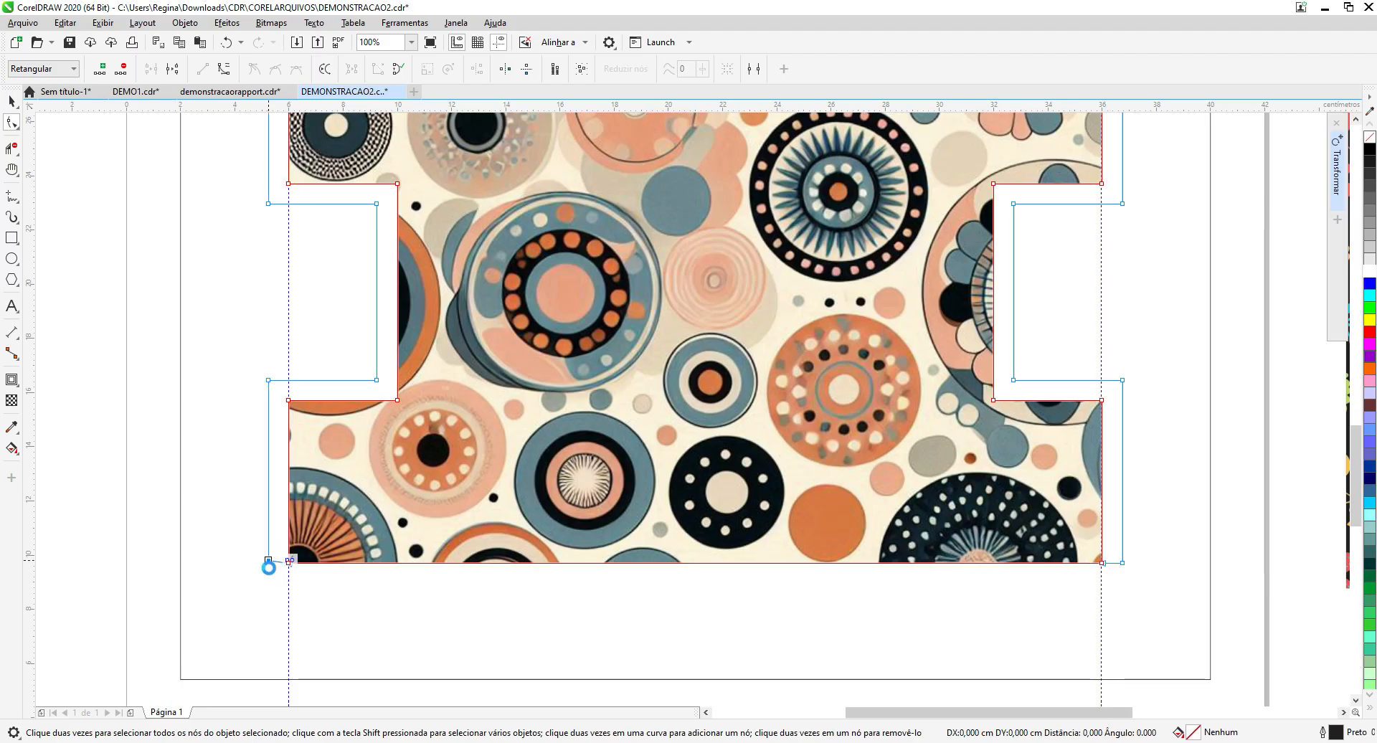
drag(269, 561, 270, 572)
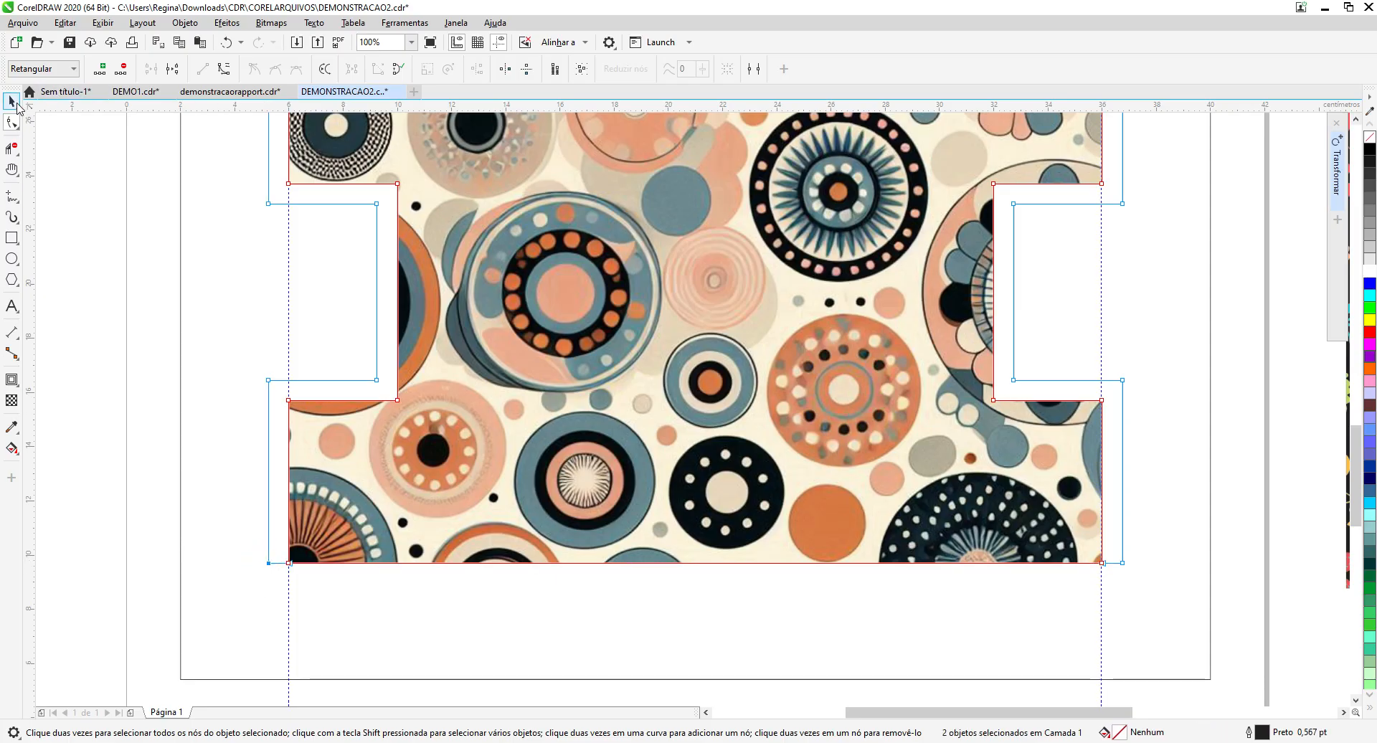
click(13, 101)
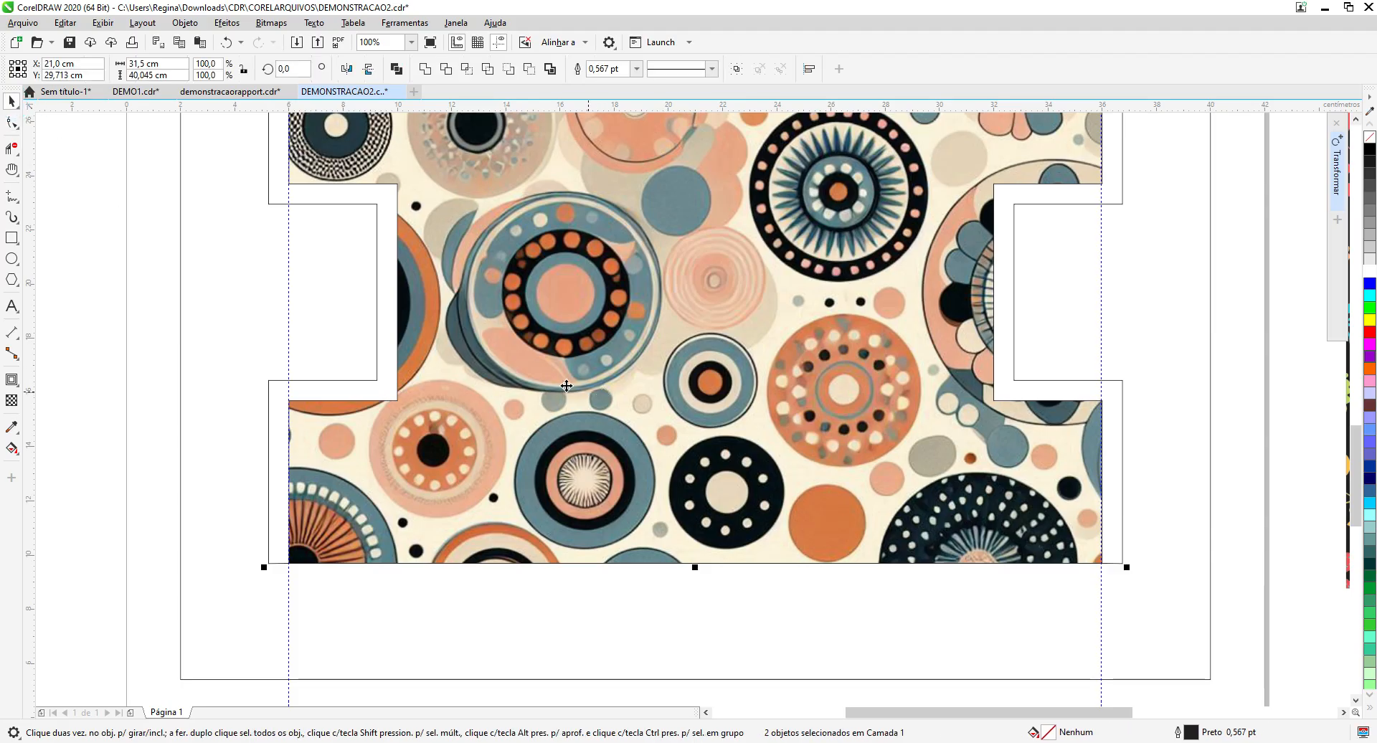
Step: Delete both vertical guidelines along the artwork's outer edges
click(12, 102)
click(13, 105)
click(48, 109)
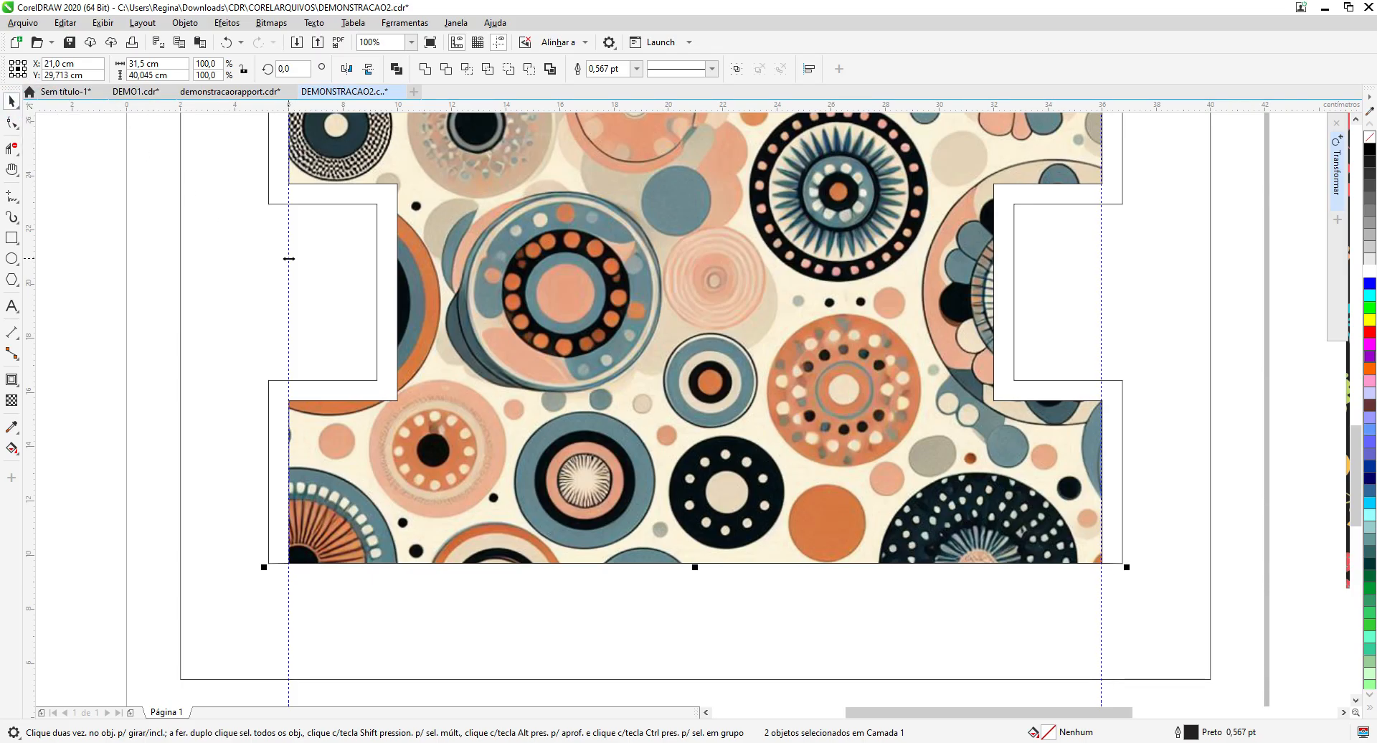
click(289, 259)
key(Delete)
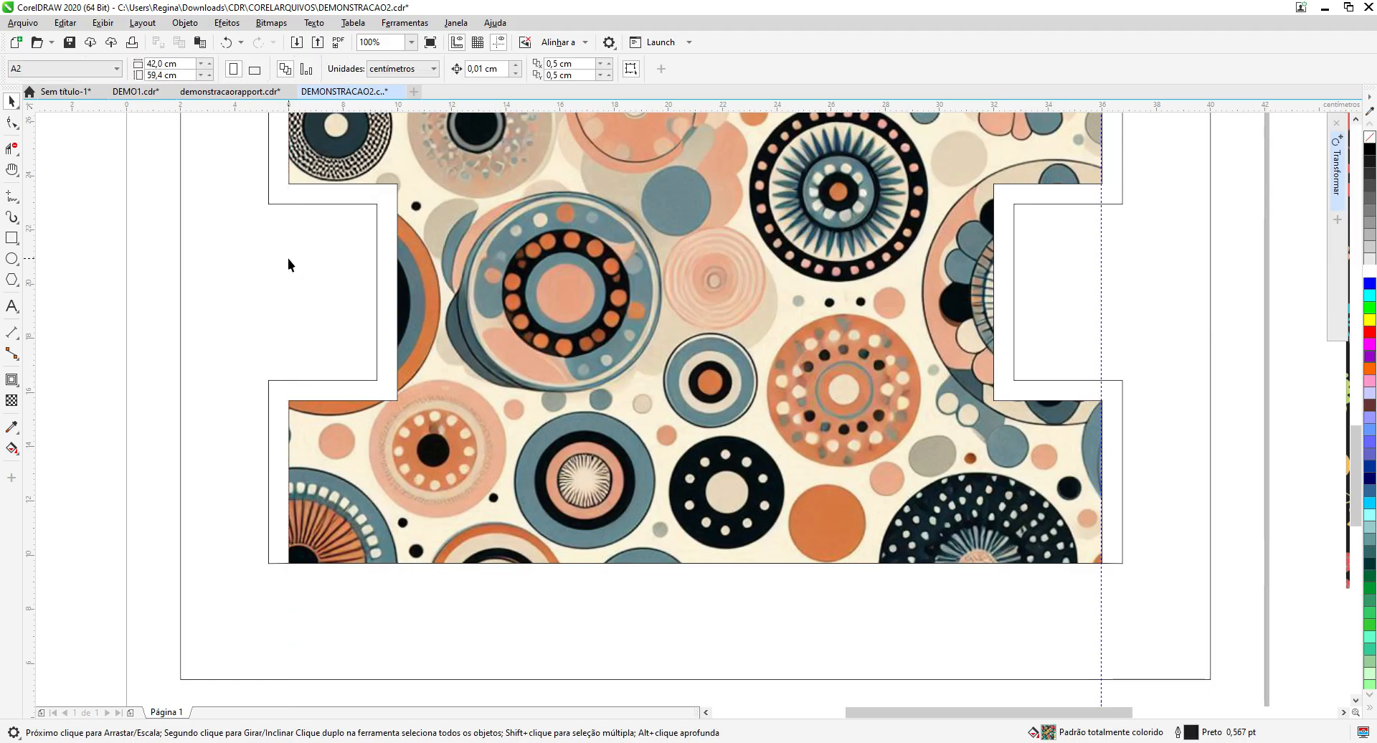
click(1102, 355)
key(Delete)
Step: Examine the notched artwork's top and bottom edges and side margins inside the frame, from 200% down to 25% zoom
drag(1355, 511, 1357, 361)
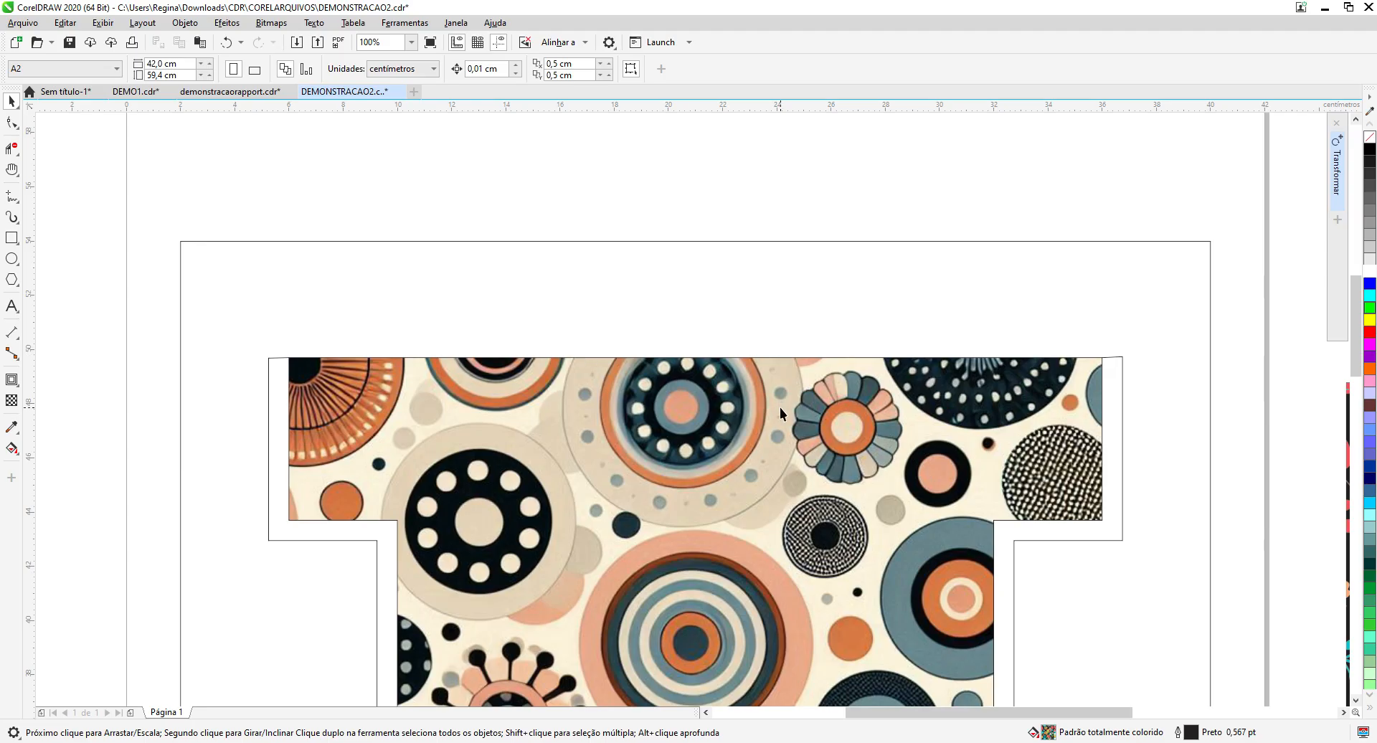
scroll(781, 407, down, 1)
scroll(780, 408, up, 2)
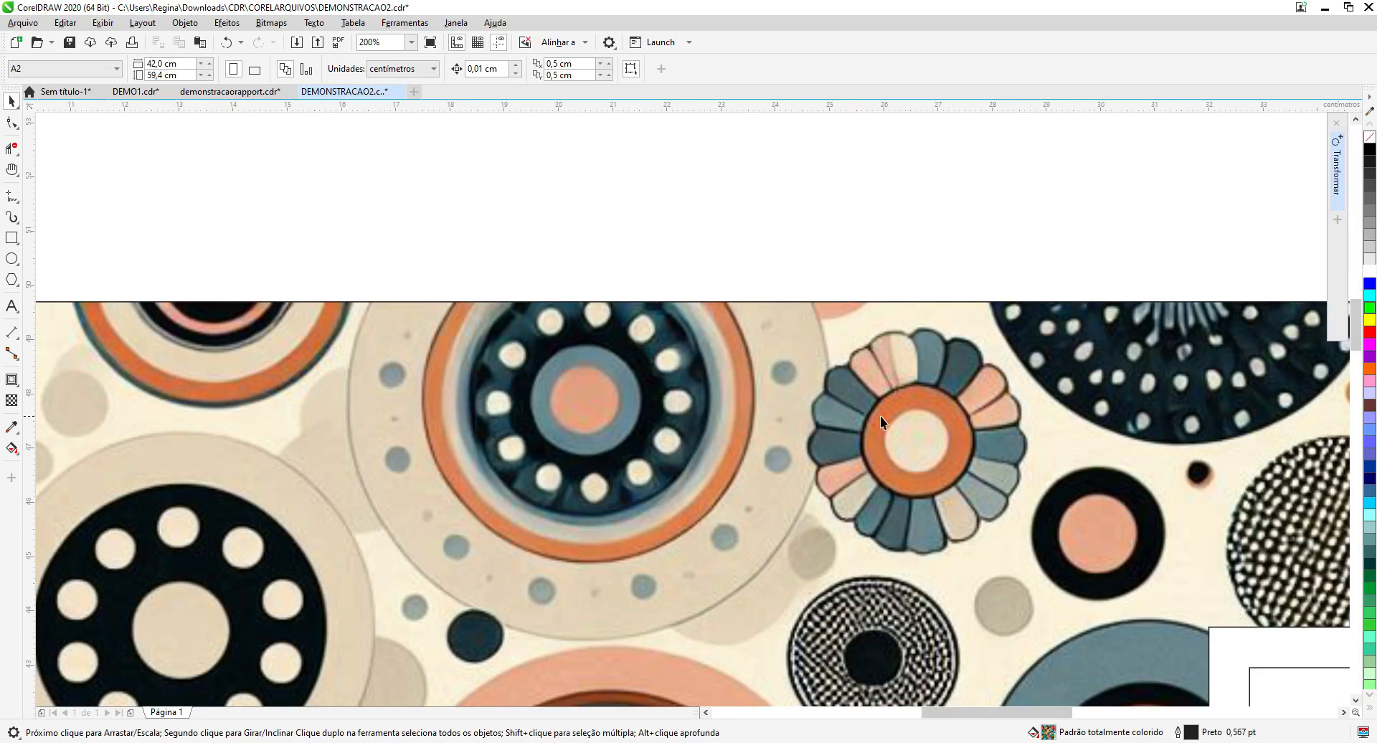
scroll(729, 430, down, 2)
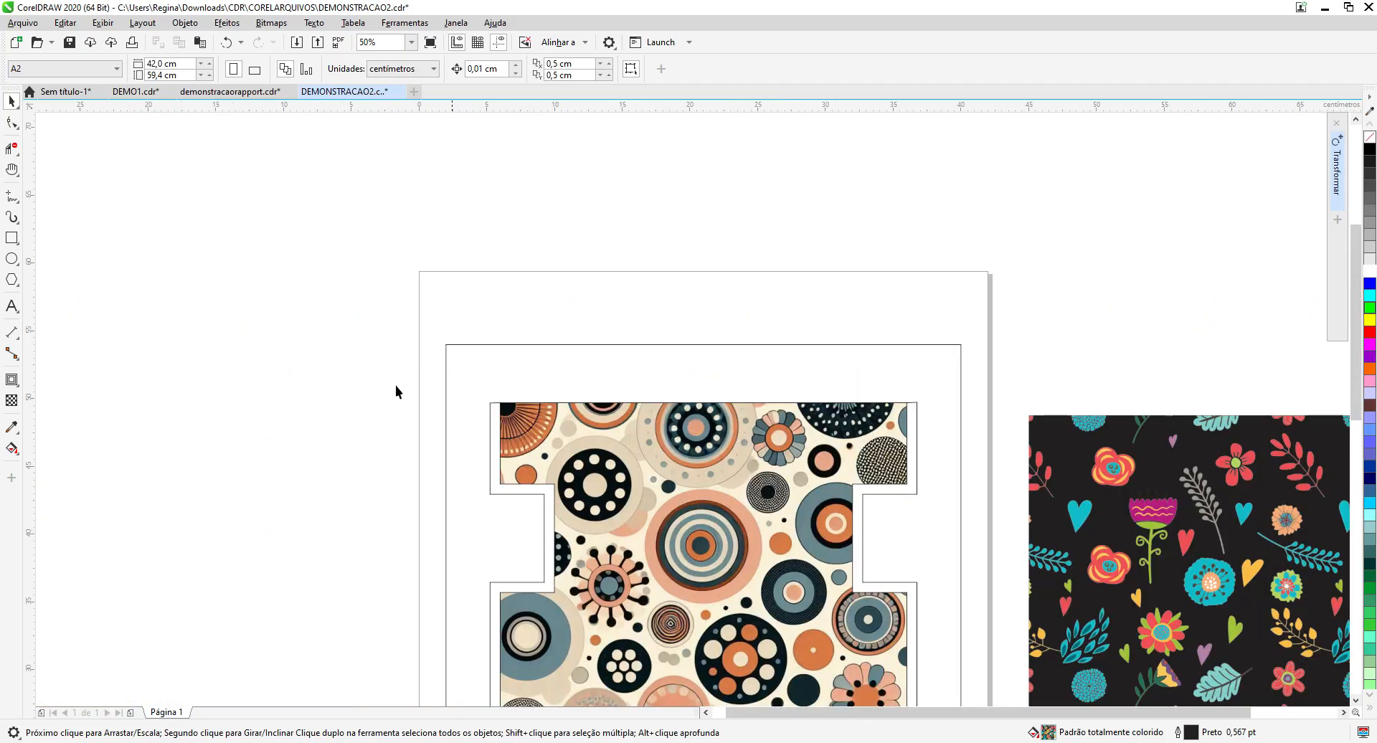
click(11, 170)
drag(700, 604, 601, 414)
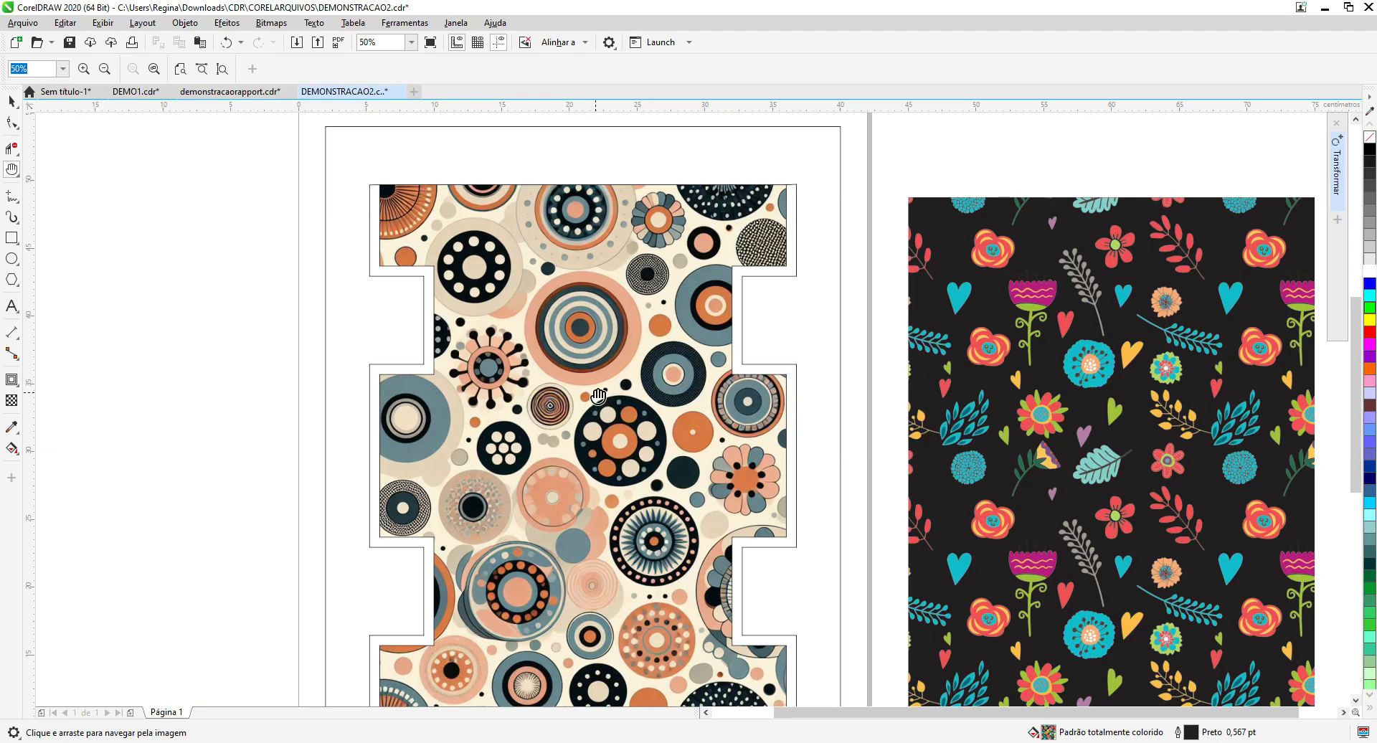
drag(583, 484, 560, 423)
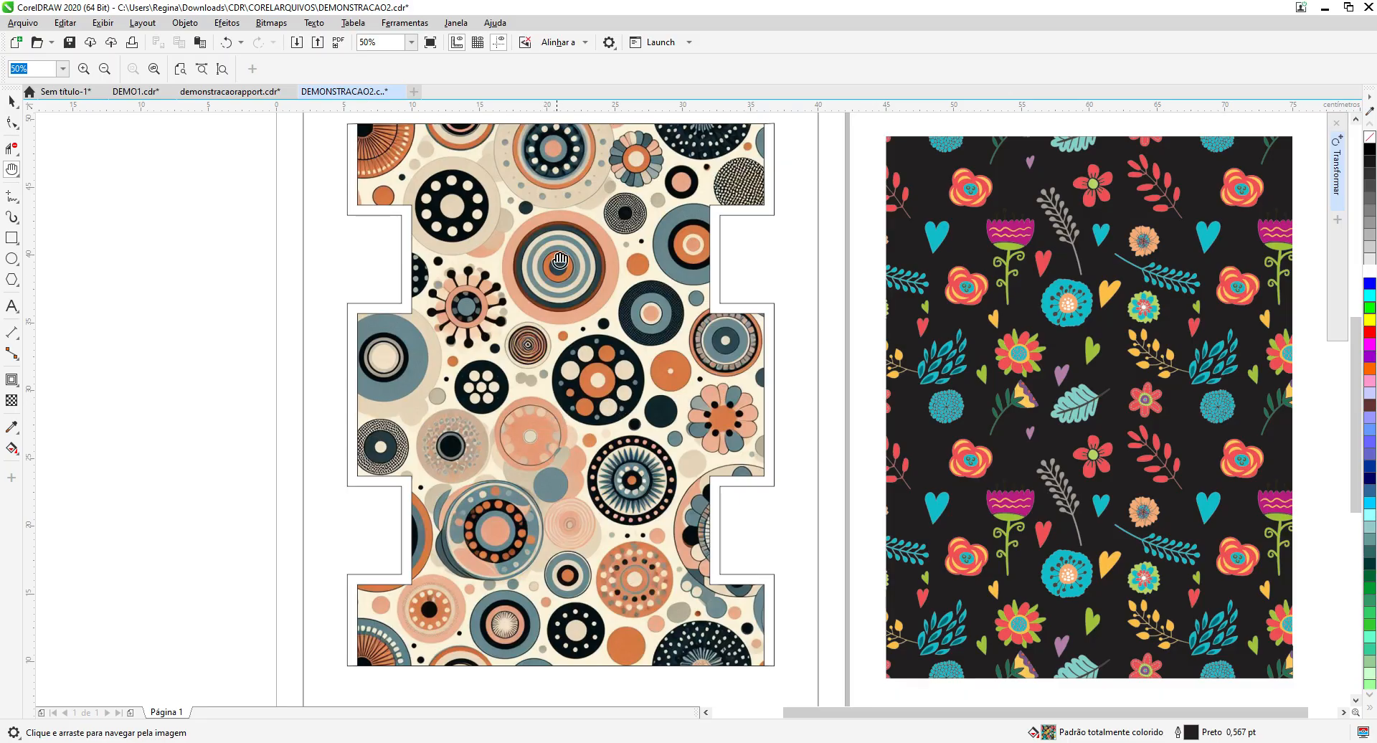
drag(605, 302, 634, 369)
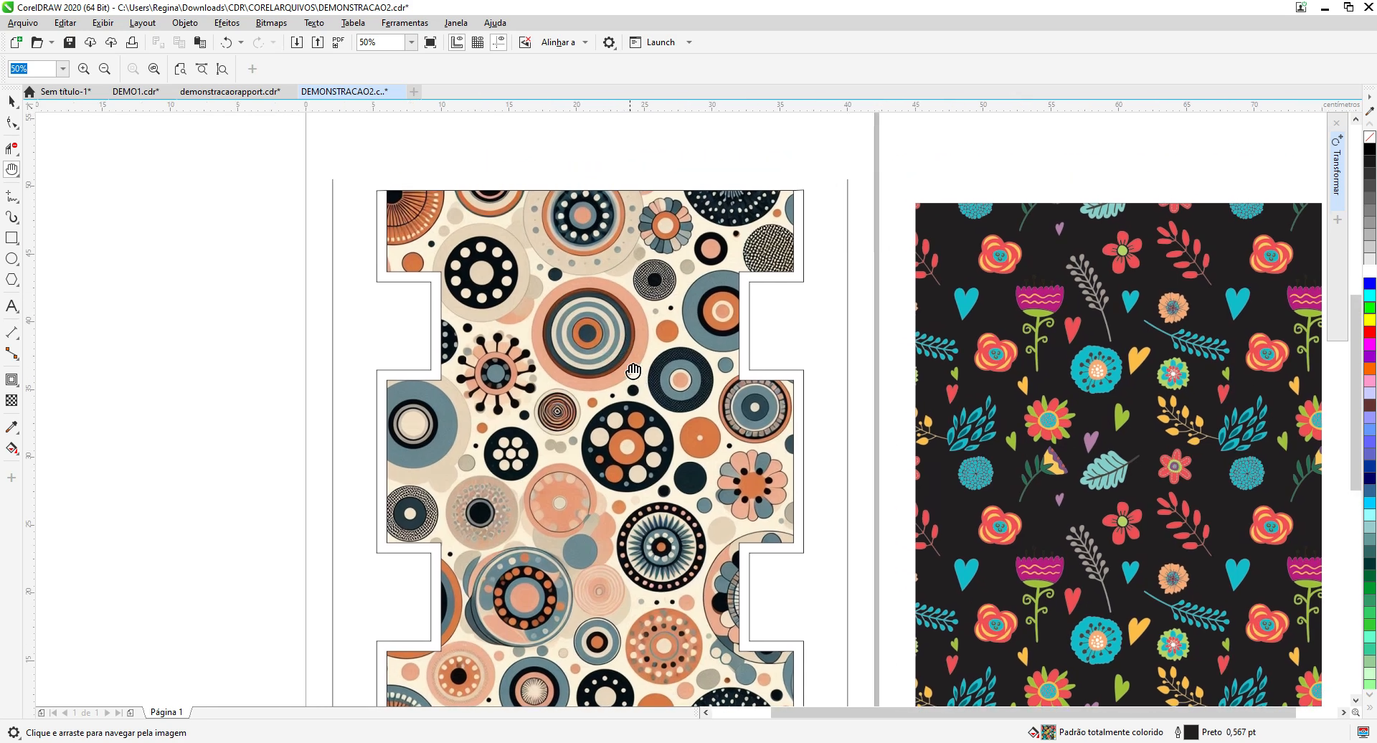
drag(572, 499, 562, 383)
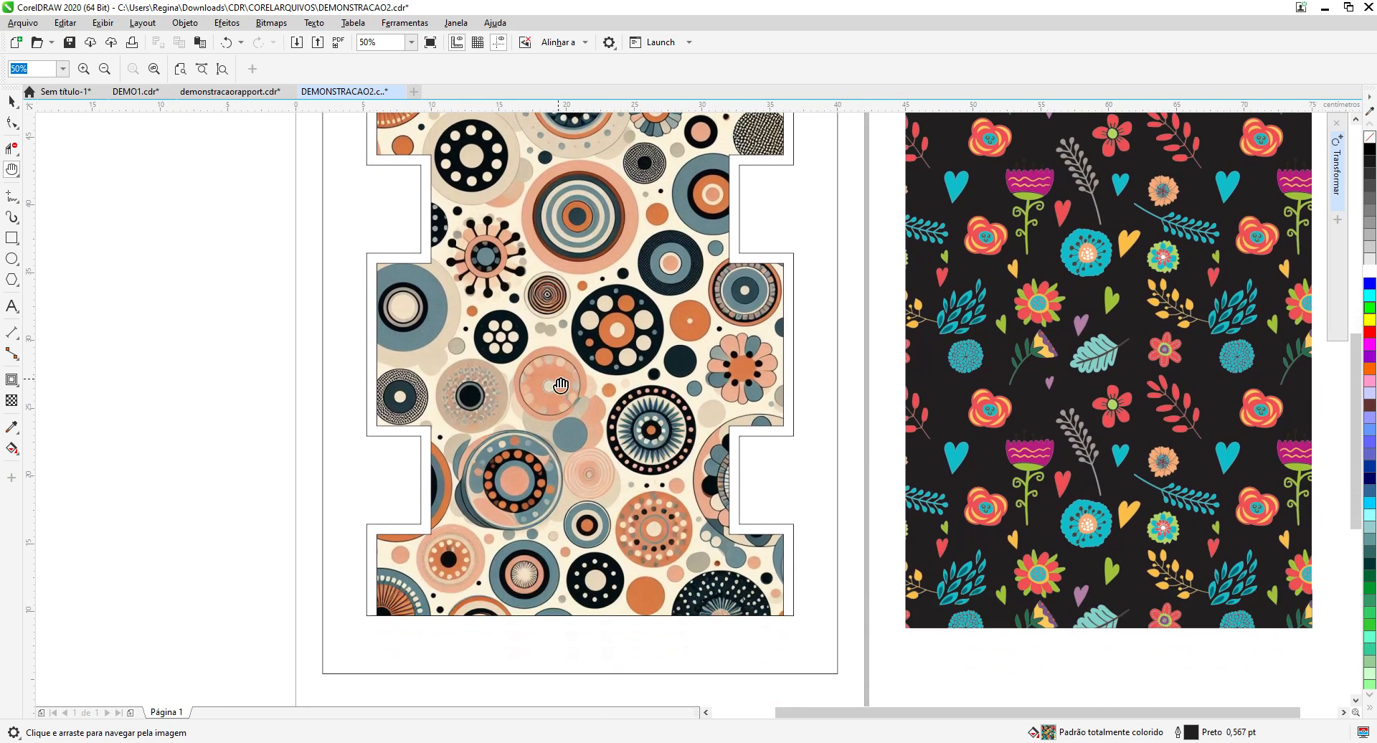
drag(537, 473, 429, 461)
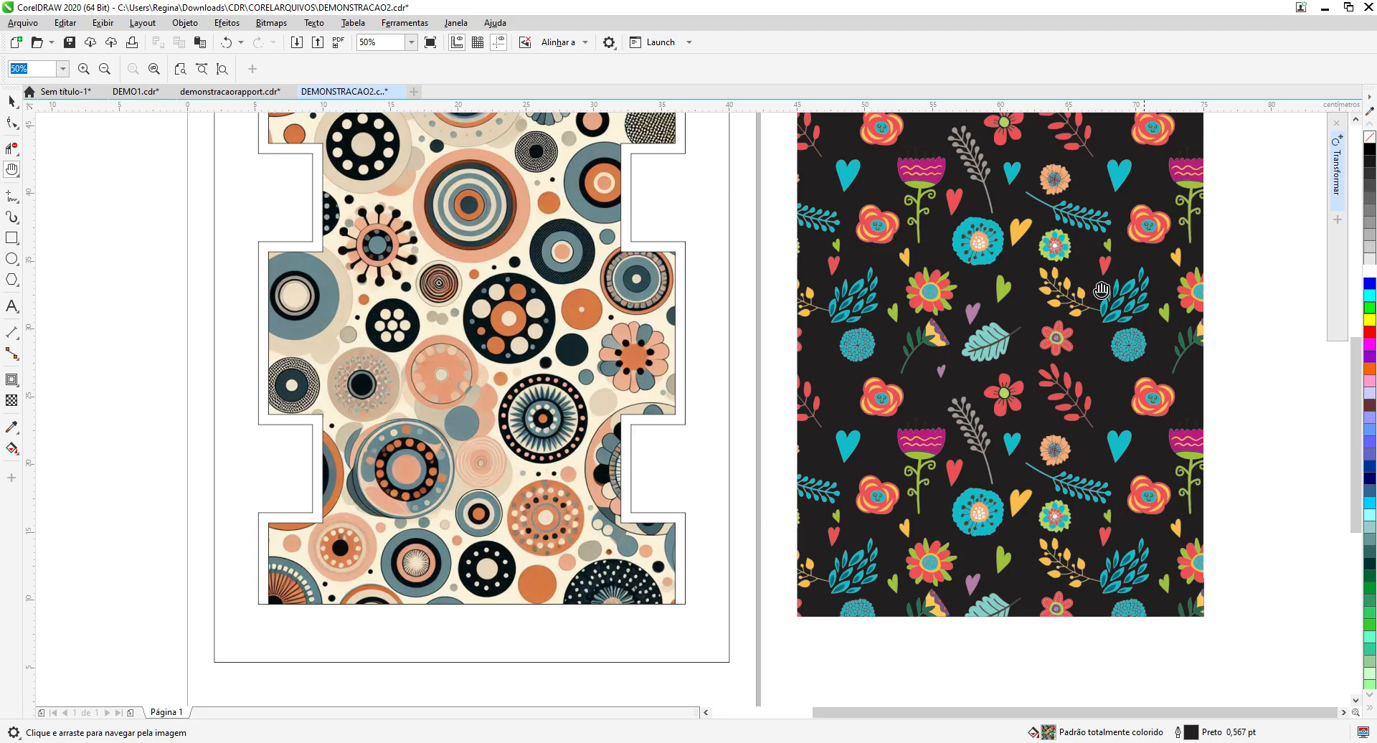
drag(459, 287, 547, 384)
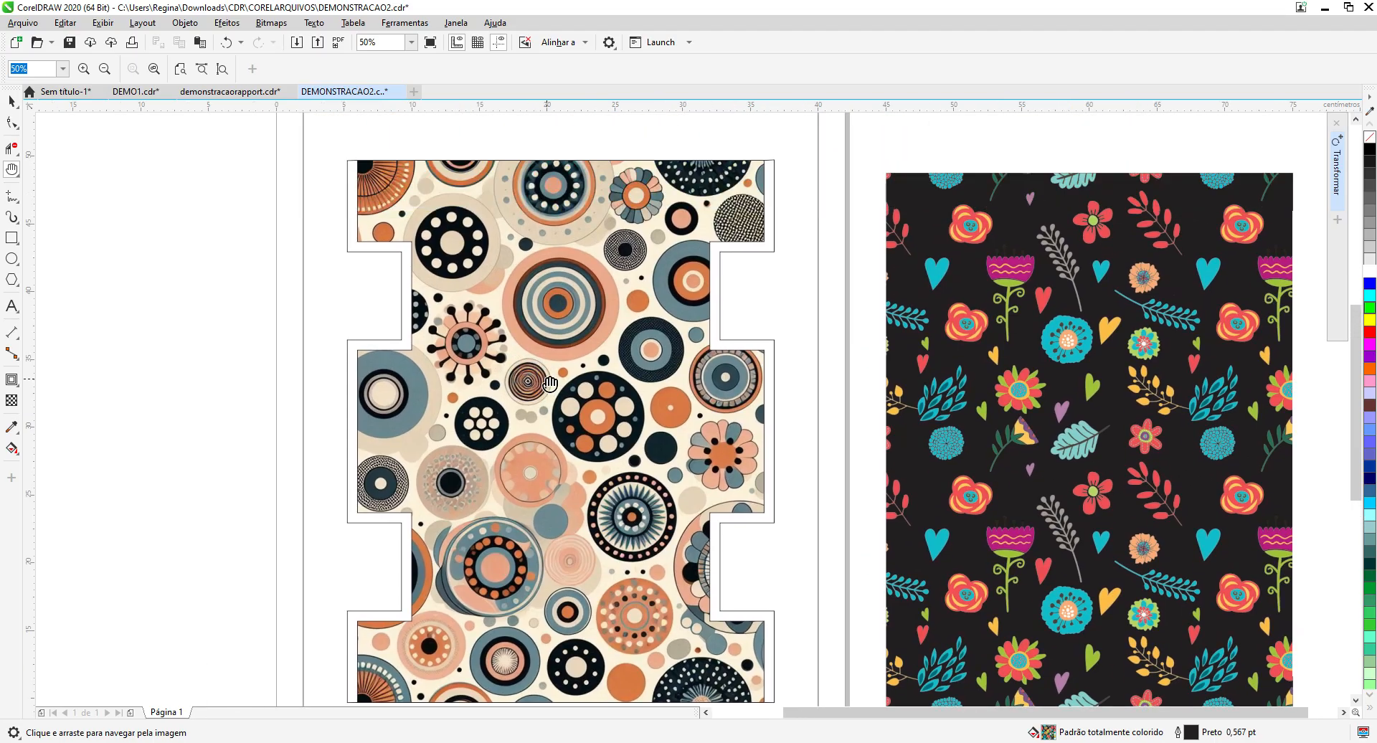
scroll(559, 394, down, 1)
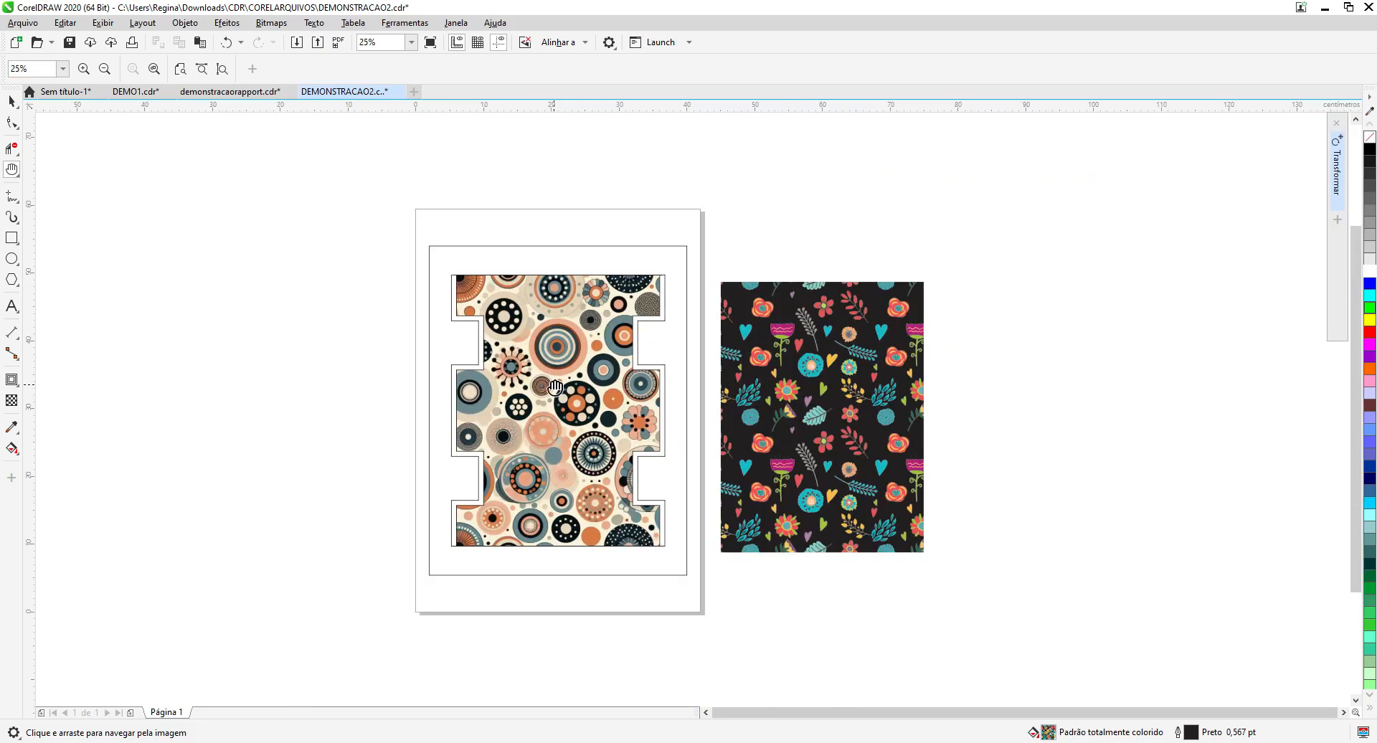
Step: Group the notched artwork, its contour and the surrounding frame on the page into one object
click(11, 101)
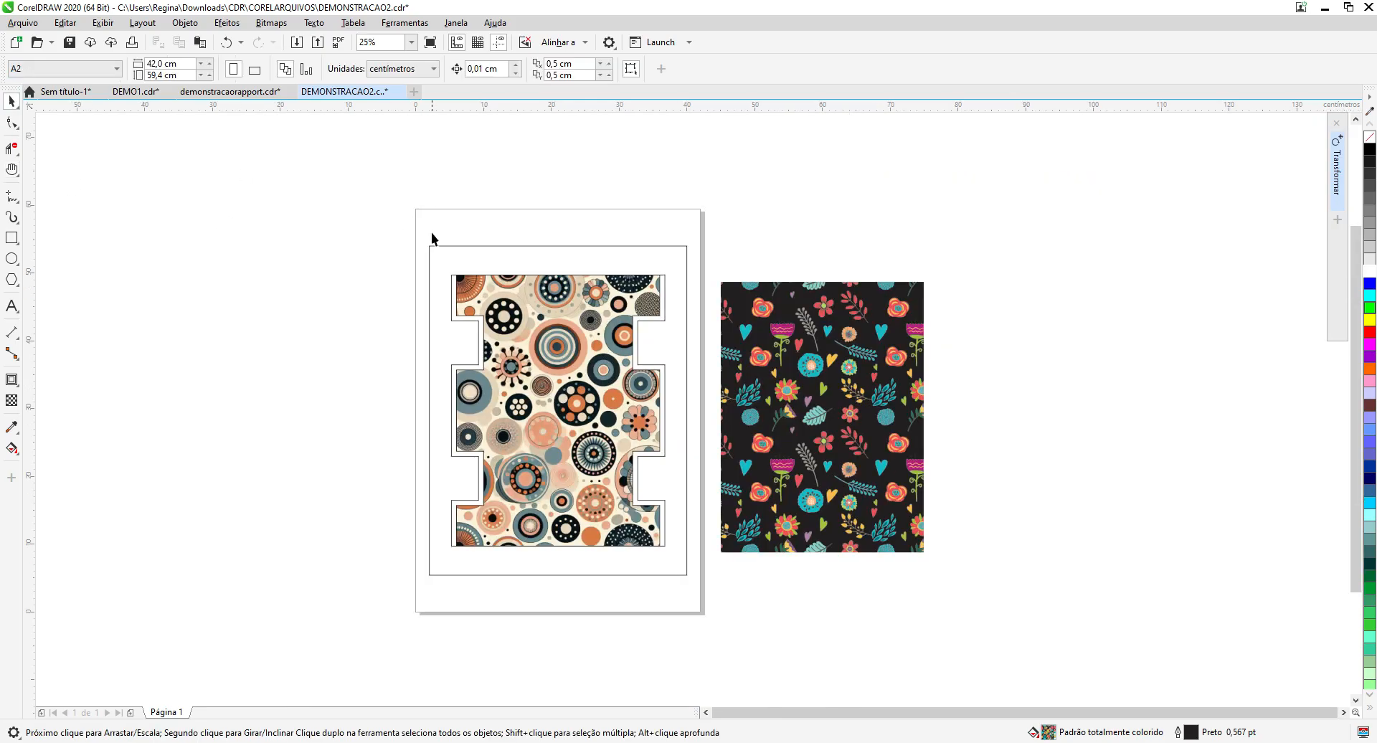
drag(423, 231, 699, 522)
drag(699, 595, 695, 600)
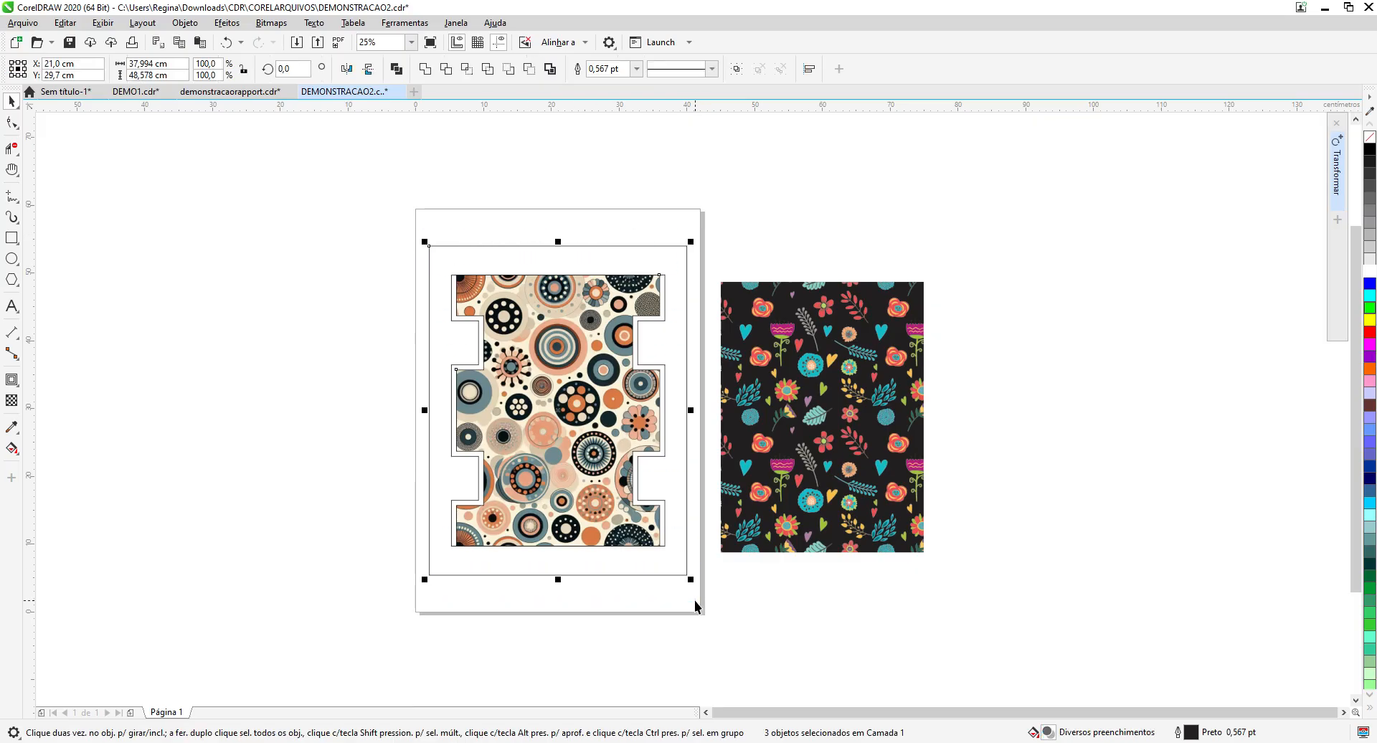
click(737, 68)
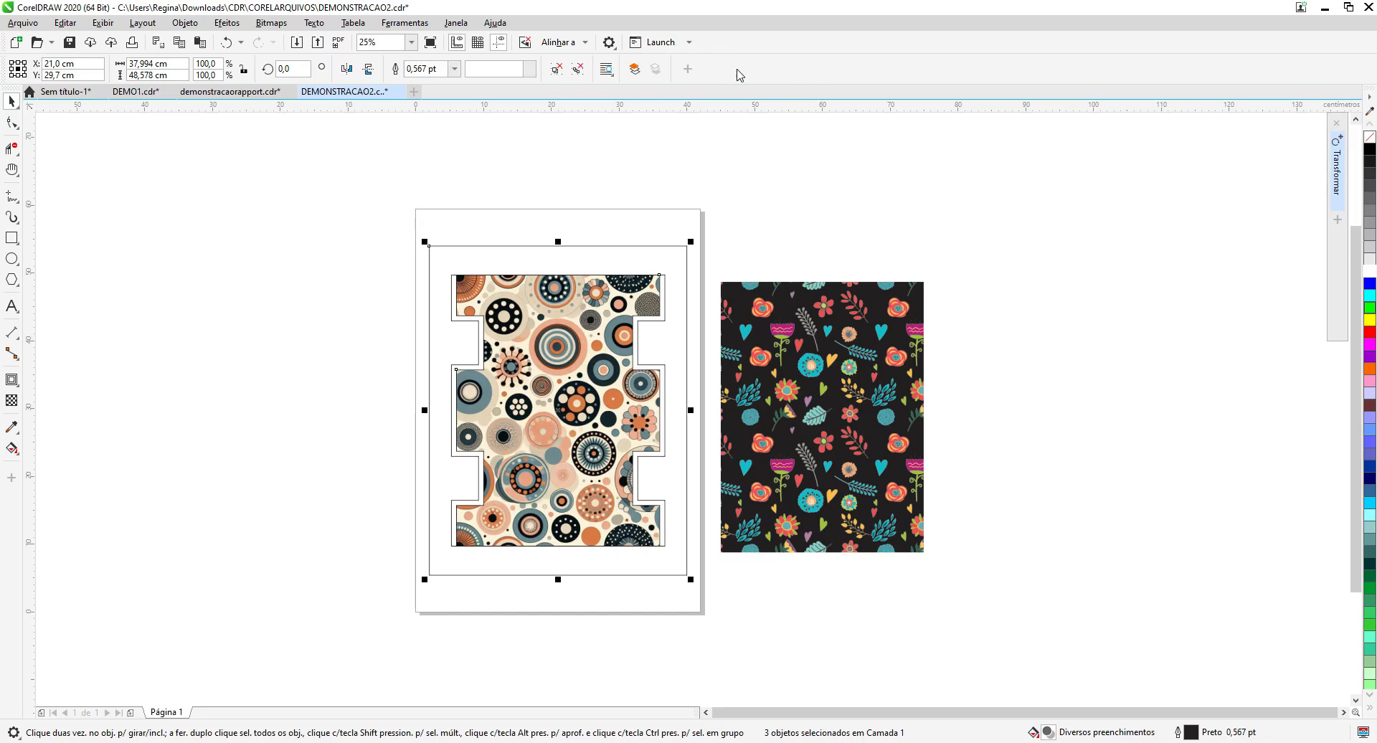
Step: Move the group out to the left of the page, closer to its edge, and back onto the page's upper part
drag(558, 413, 231, 379)
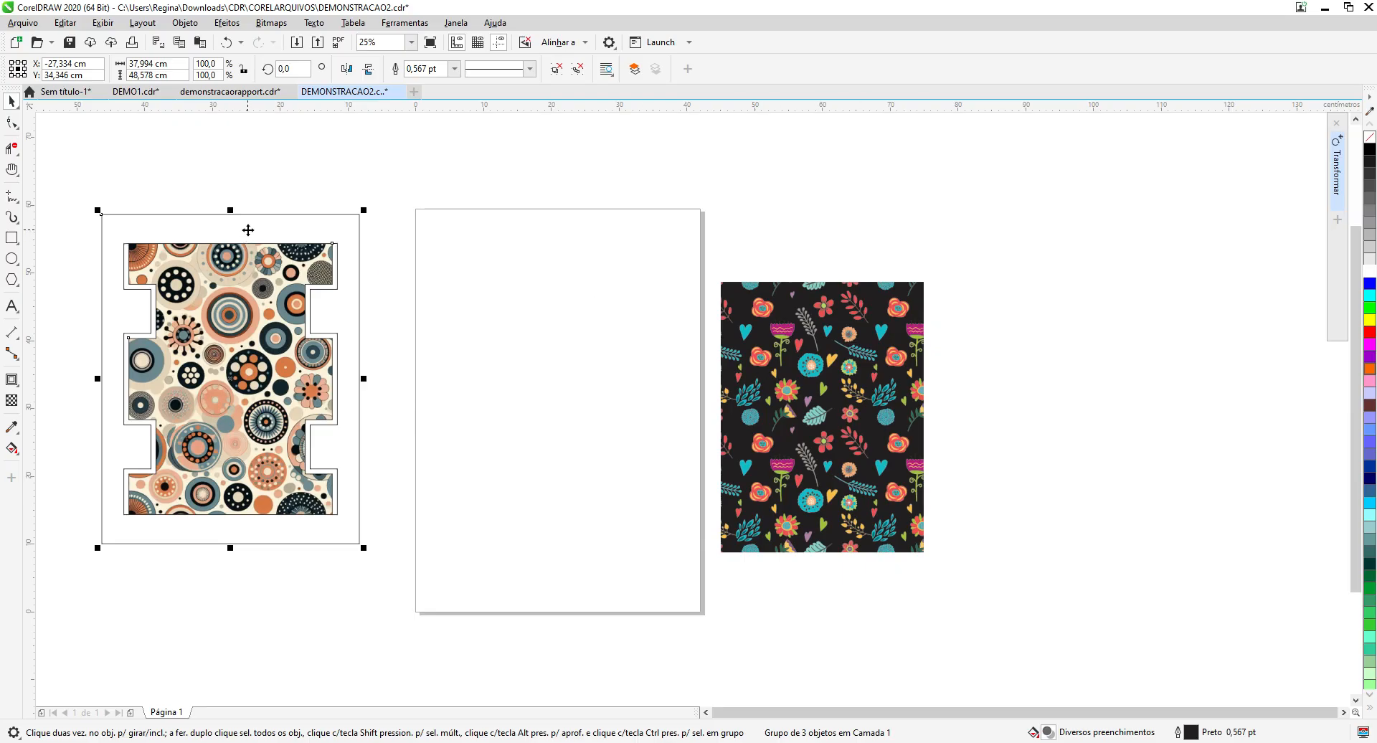
drag(246, 224, 293, 248)
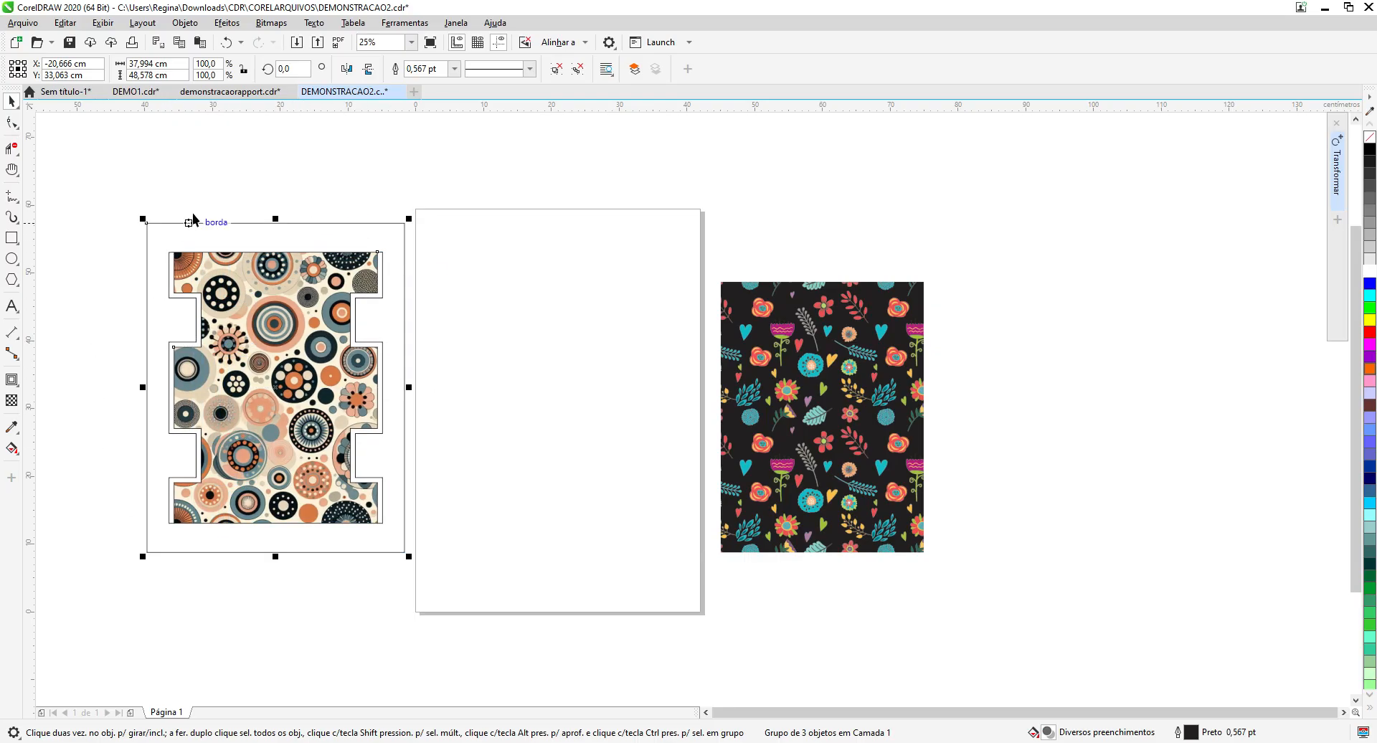
drag(258, 234, 523, 238)
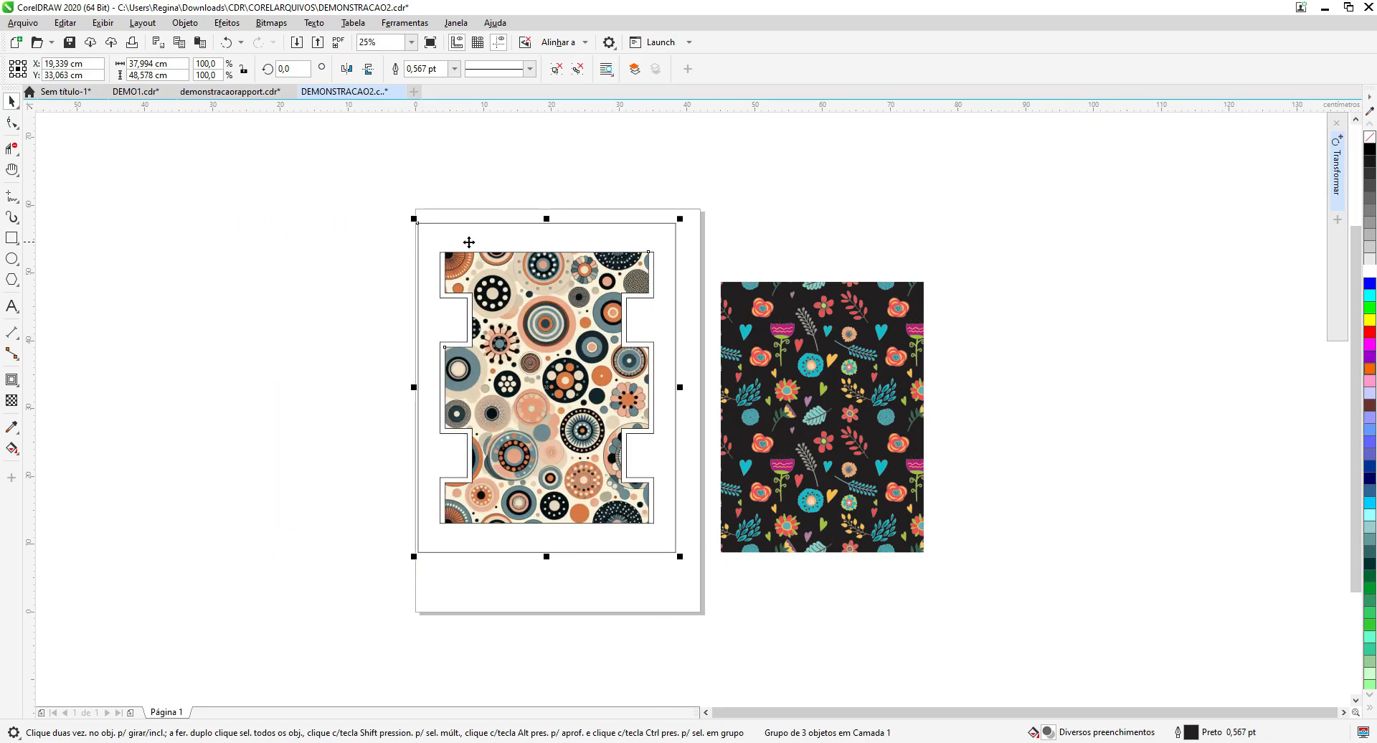